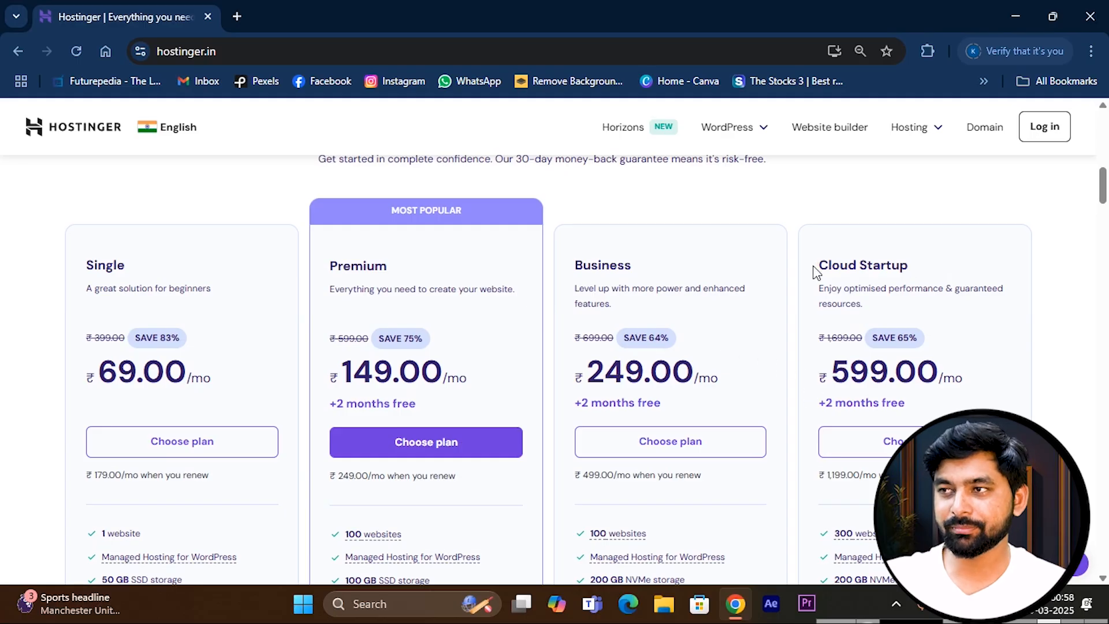
- Look over the Premium, Business and Cloud Startup hosting plans on the pricing page
{"action": "left_click_drag", "start_coordinate": [815, 266], "coordinate": [931, 266]}
{"action": "left_click", "coordinate": [577, 246]}
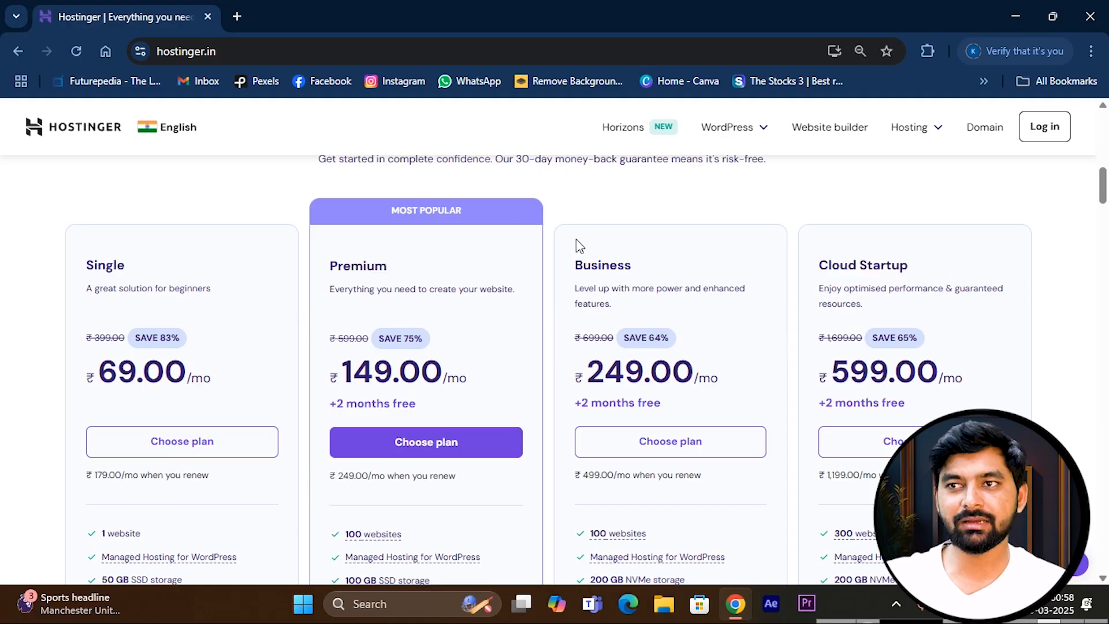
{"action": "left_click_drag", "start_coordinate": [331, 265], "coordinate": [396, 267]}
{"action": "left_click_drag", "start_coordinate": [574, 265], "coordinate": [644, 263]}
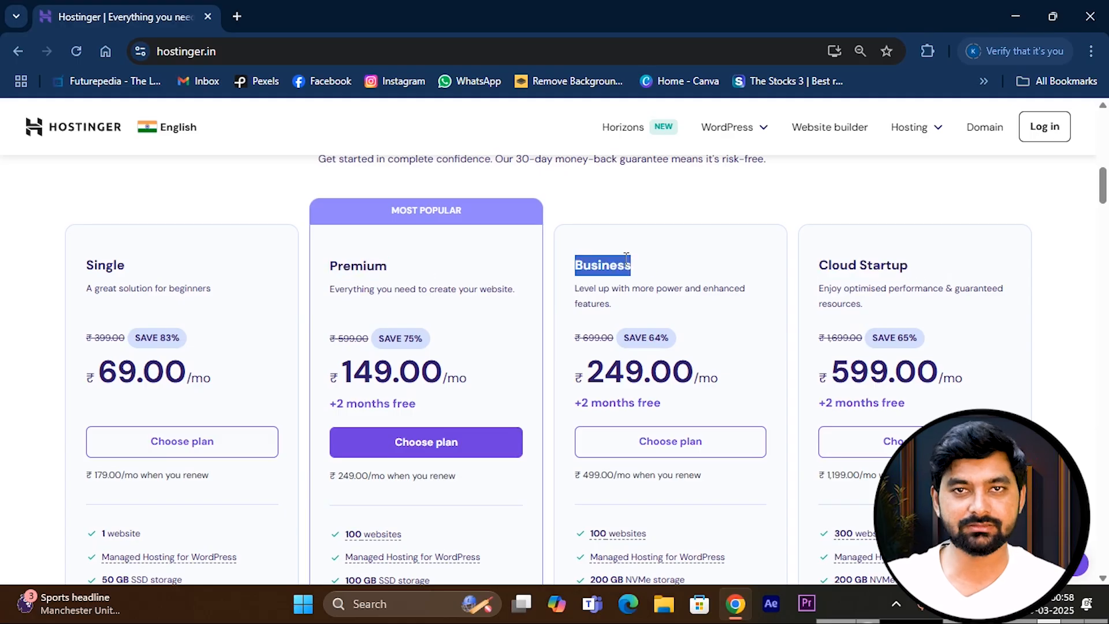
{"action": "left_click", "coordinate": [172, 293]}
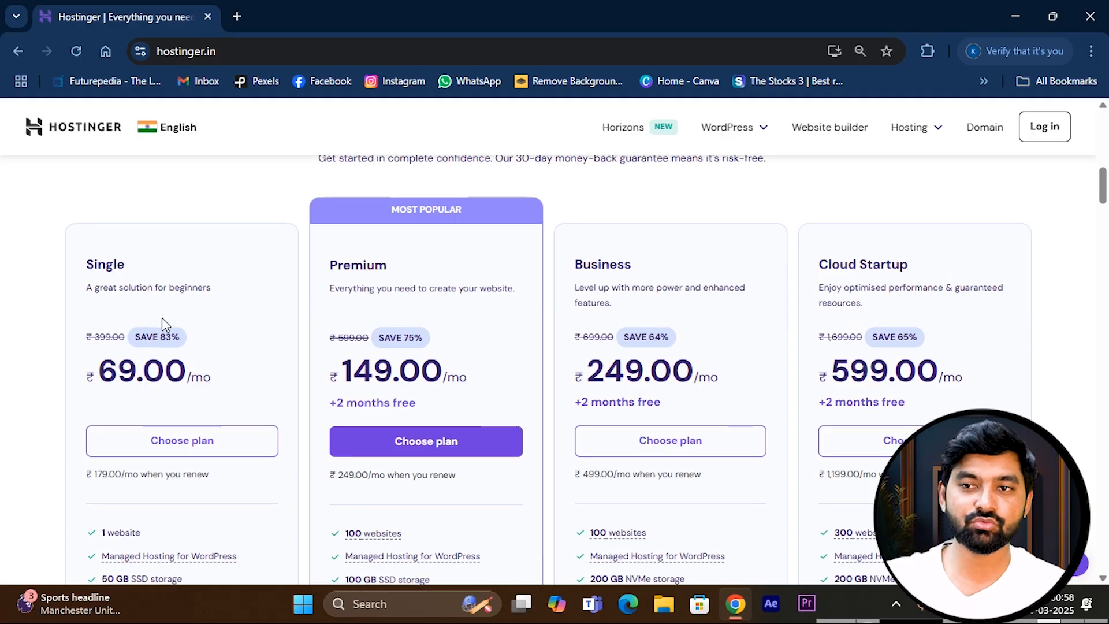
- Examine the Single plan's price, website limit and SSD storage allowance
{"action": "scroll", "coordinate": [162, 319], "scroll_direction": "down", "scroll_amount": 3}
{"action": "left_click_drag", "start_coordinate": [92, 370], "coordinate": [170, 384]}
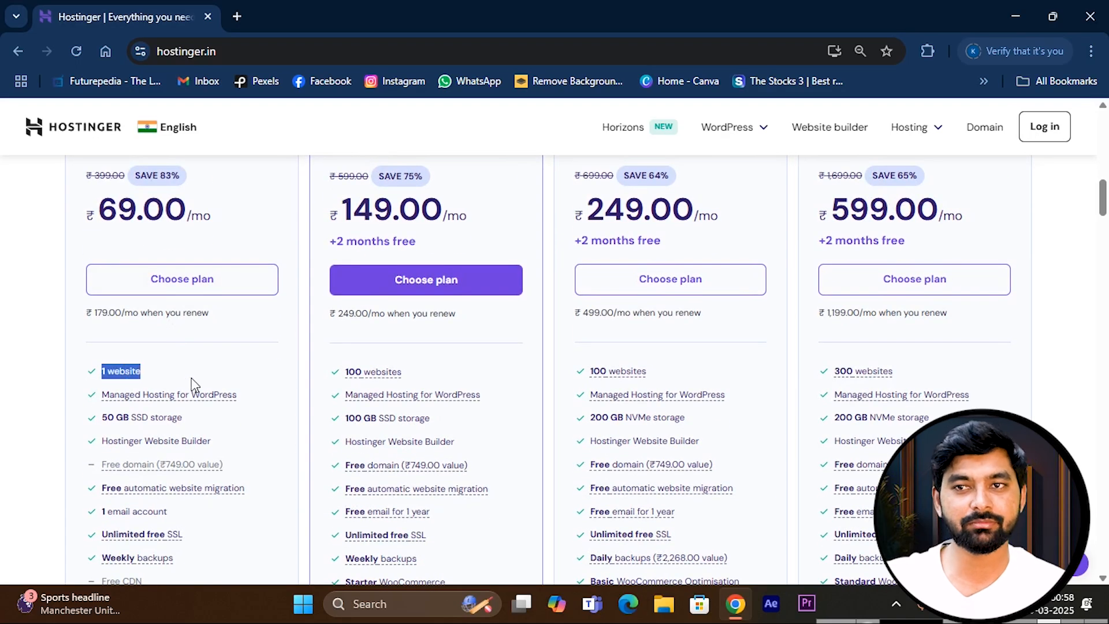
{"action": "left_click", "coordinate": [211, 355]}
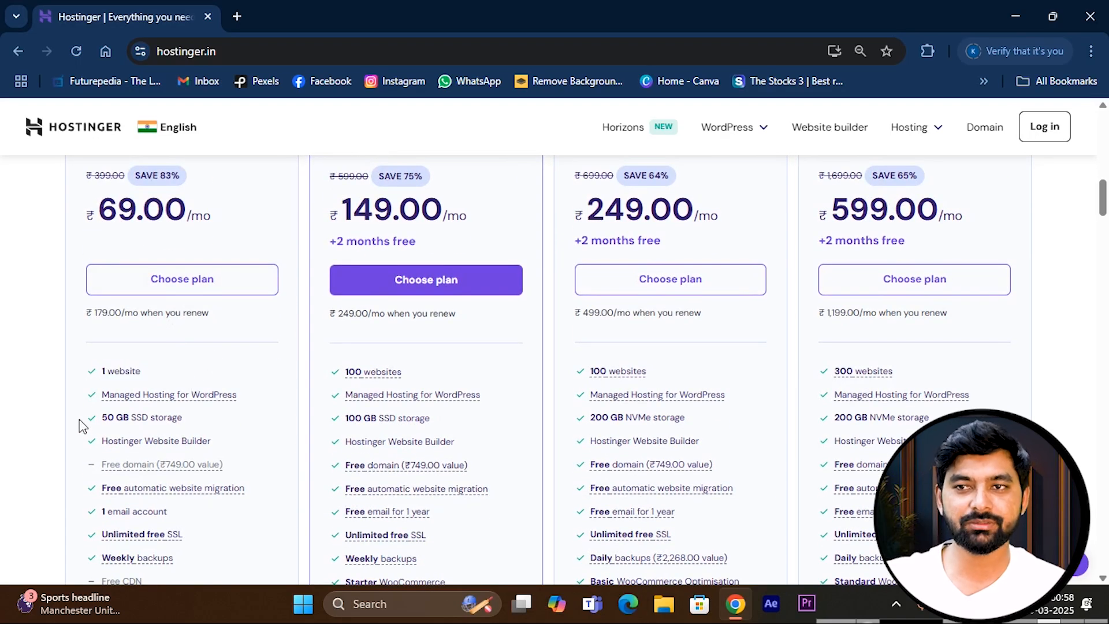
{"action": "left_click_drag", "start_coordinate": [83, 419], "coordinate": [203, 424]}
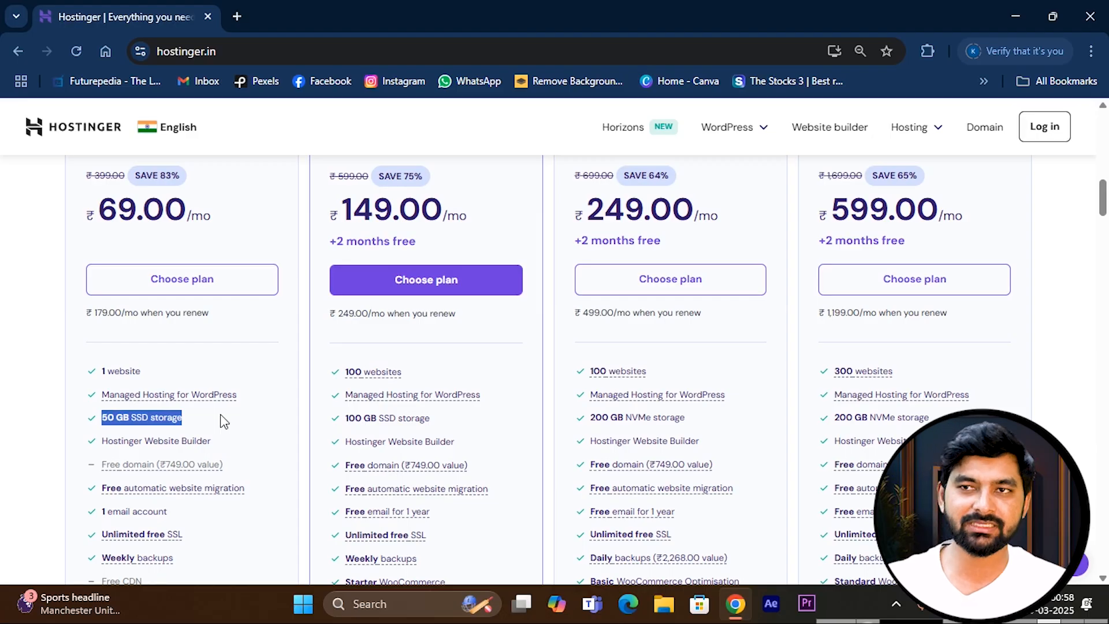
{"action": "scroll", "coordinate": [231, 456], "scroll_direction": "up", "scroll_amount": 4}
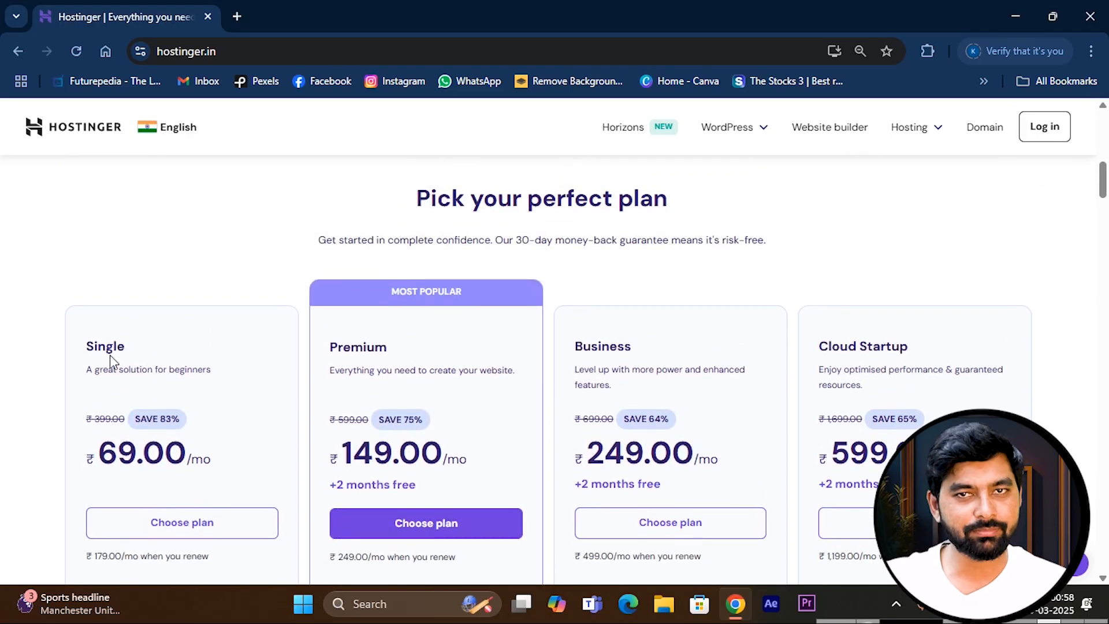
{"action": "scroll", "coordinate": [115, 355], "scroll_direction": "down", "scroll_amount": 1}
{"action": "scroll", "coordinate": [167, 336], "scroll_direction": "down", "scroll_amount": 1}
{"action": "left_click_drag", "start_coordinate": [98, 372], "coordinate": [247, 364]}
{"action": "left_click", "coordinate": [246, 365]}
{"action": "scroll", "coordinate": [222, 370], "scroll_direction": "down", "scroll_amount": 1}
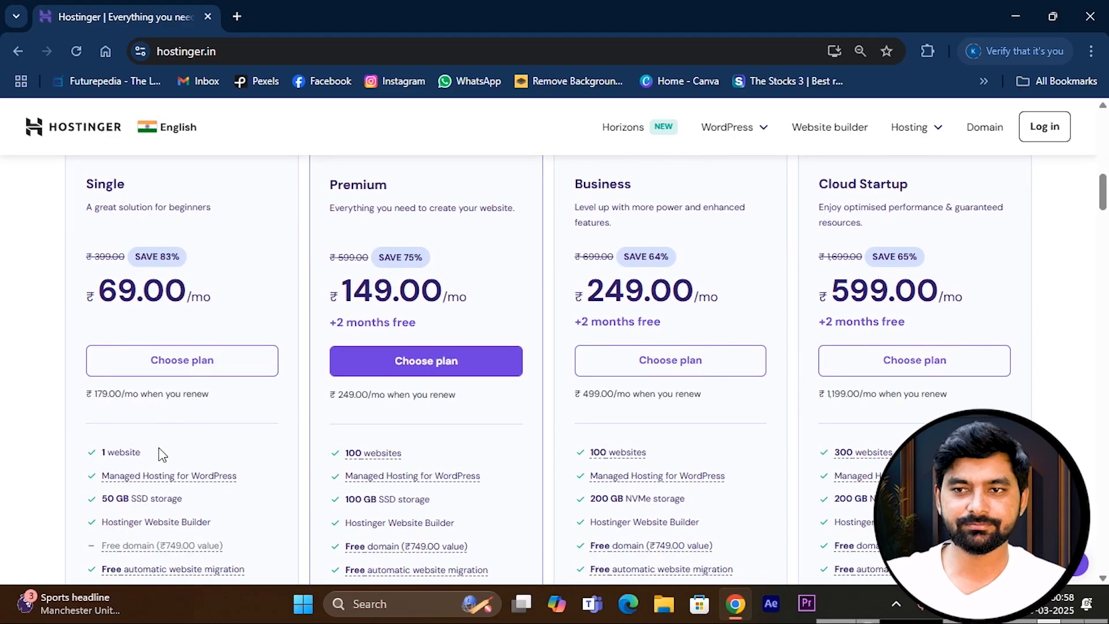
{"action": "scroll", "coordinate": [161, 455], "scroll_direction": "down", "scroll_amount": 1}
{"action": "scroll", "coordinate": [256, 403], "scroll_direction": "up", "scroll_amount": 2}
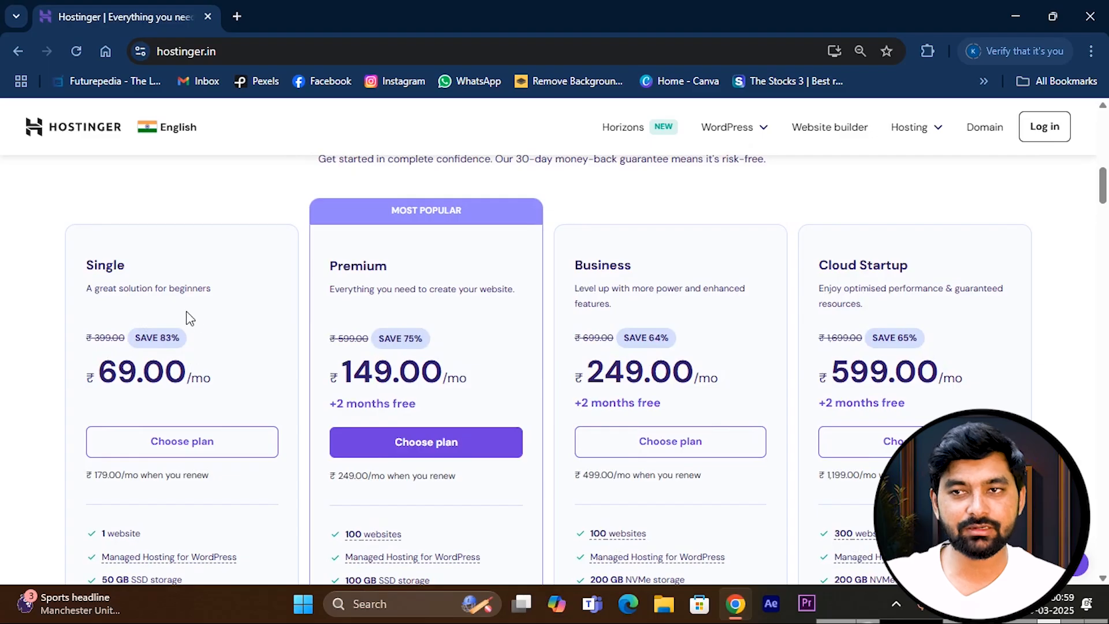
- Compare the free domain offer across the Single, Premium and Business plans and read through the remaining features
{"action": "scroll", "coordinate": [196, 321], "scroll_direction": "down", "scroll_amount": 3}
{"action": "left_click_drag", "start_coordinate": [79, 385], "coordinate": [248, 387]}
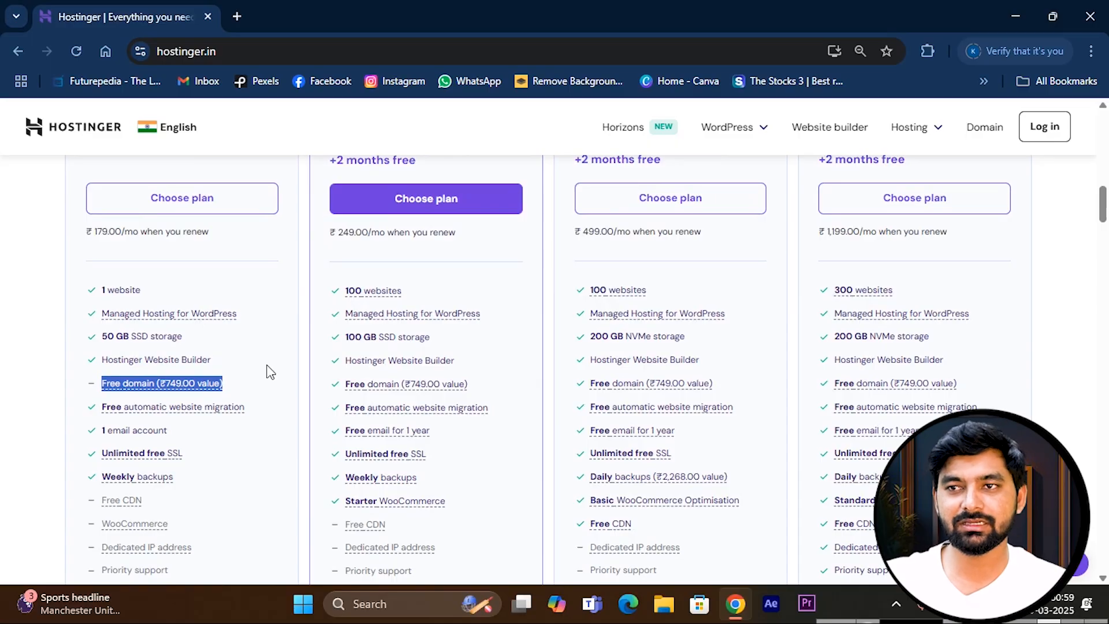
{"action": "left_click", "coordinate": [269, 372]}
{"action": "left_click_drag", "start_coordinate": [341, 407], "coordinate": [448, 408]}
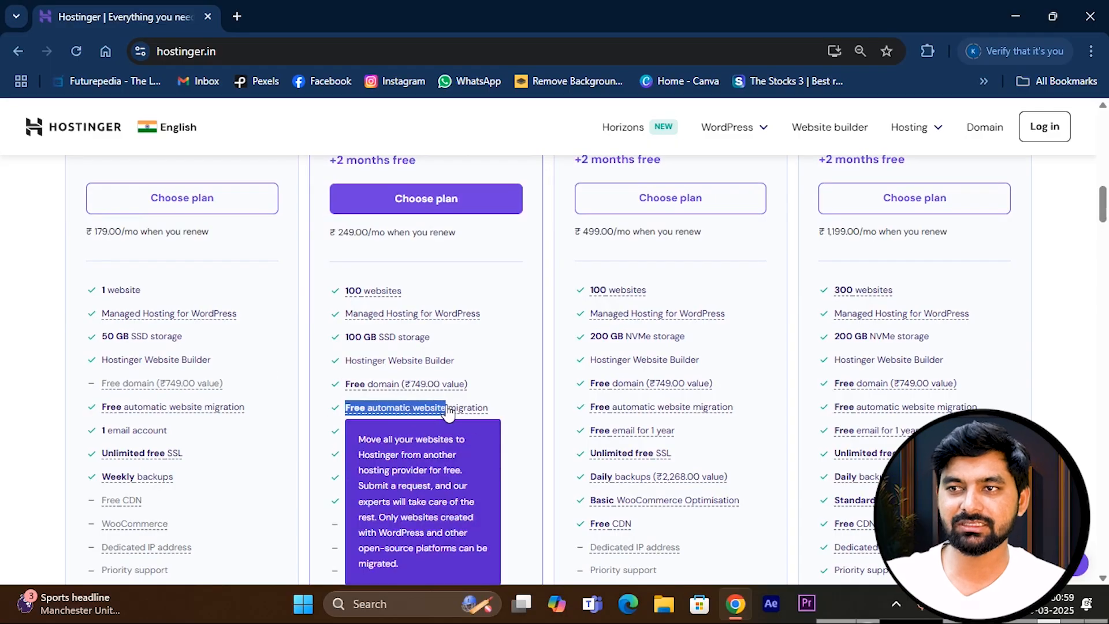
{"action": "left_click_drag", "start_coordinate": [345, 383], "coordinate": [462, 383]}
{"action": "left_click_drag", "start_coordinate": [590, 383], "coordinate": [727, 393]}
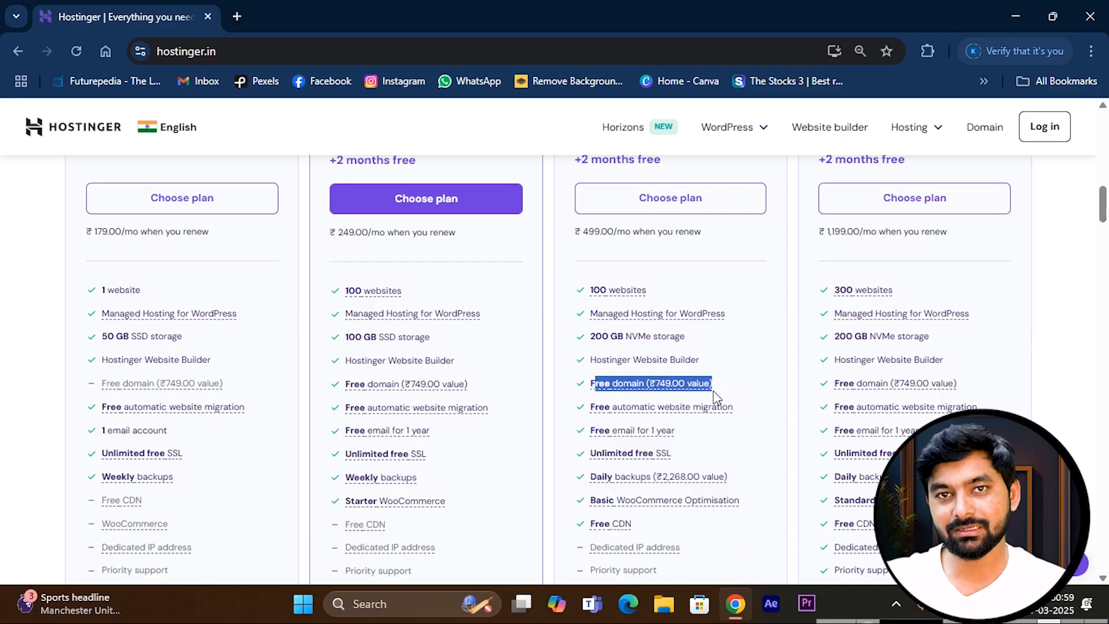
{"action": "scroll", "coordinate": [130, 271], "scroll_direction": "up", "scroll_amount": 1}
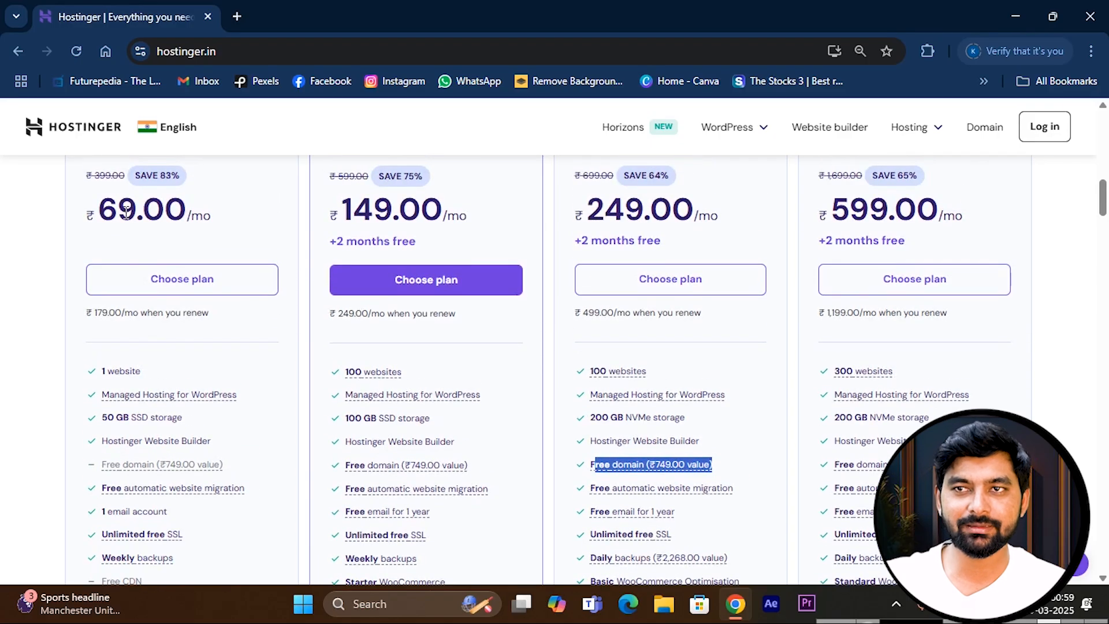
{"action": "scroll", "coordinate": [142, 358], "scroll_direction": "down", "scroll_amount": 3}
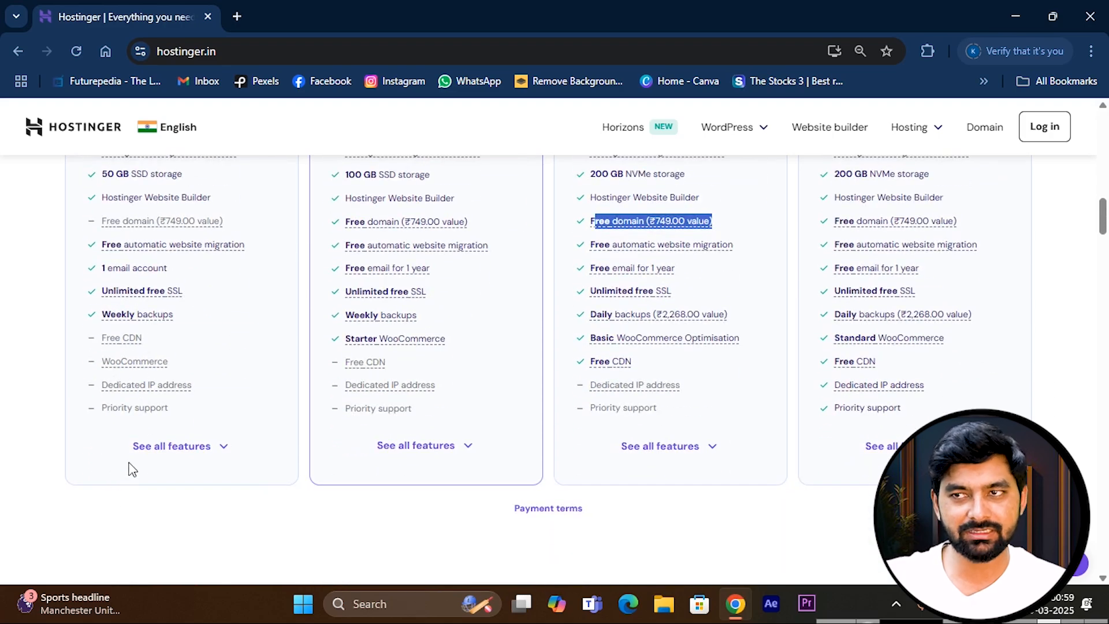
{"action": "scroll", "coordinate": [137, 465], "scroll_direction": "up", "scroll_amount": 2}
{"action": "scroll", "coordinate": [272, 451], "scroll_direction": "up", "scroll_amount": 2}
{"action": "scroll", "coordinate": [386, 231], "scroll_direction": "up", "scroll_amount": 1}
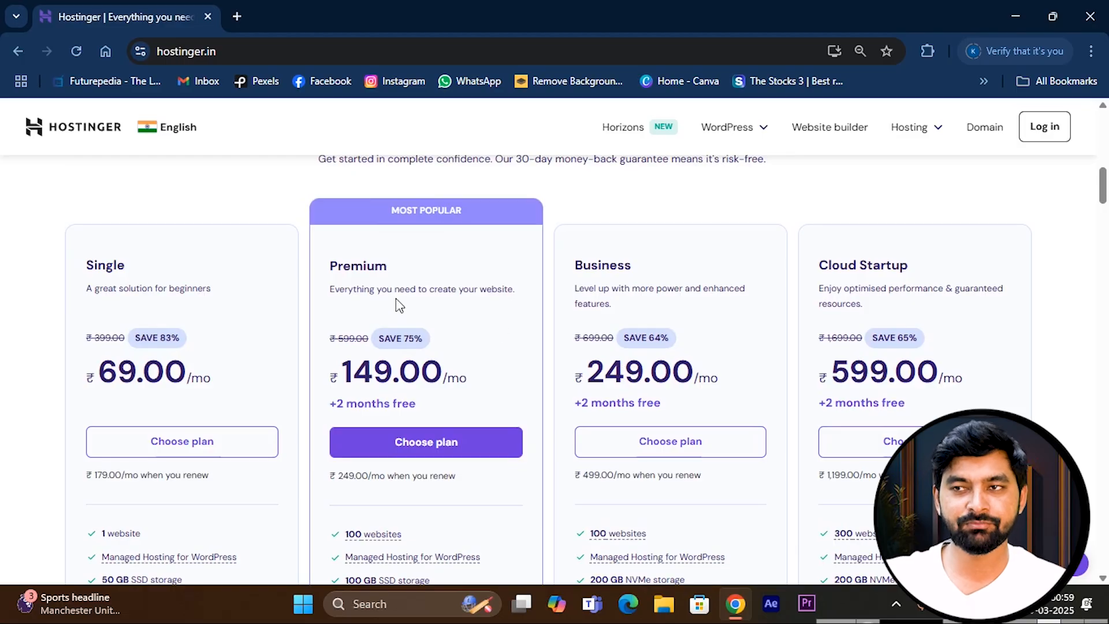
- Compare the website limits and storage allowances of the Premium and Business plans
{"action": "scroll", "coordinate": [425, 248], "scroll_direction": "down", "scroll_amount": 2}
{"action": "left_click_drag", "start_coordinate": [345, 372], "coordinate": [408, 395]}
{"action": "scroll", "coordinate": [564, 339], "scroll_direction": "up", "scroll_amount": 1}
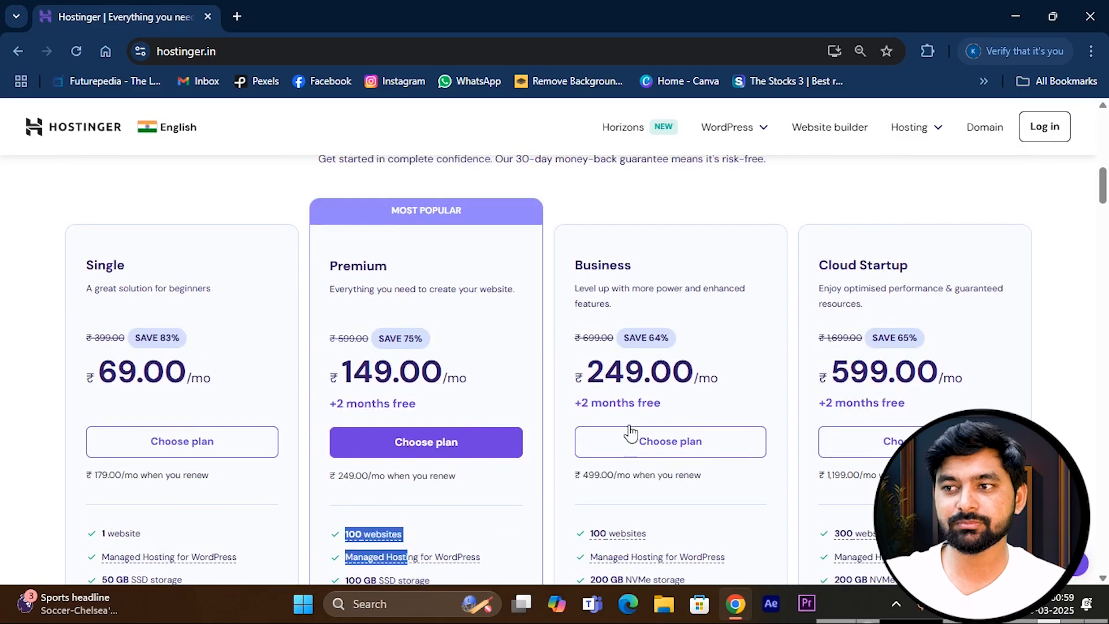
{"action": "double_click", "coordinate": [600, 453]}
{"action": "scroll", "coordinate": [659, 451], "scroll_direction": "down", "scroll_amount": 1}
{"action": "scroll", "coordinate": [606, 424], "scroll_direction": "up", "scroll_amount": 2}
{"action": "scroll", "coordinate": [609, 402], "scroll_direction": "down", "scroll_amount": 3}
{"action": "left_click_drag", "start_coordinate": [329, 416], "coordinate": [485, 424]}
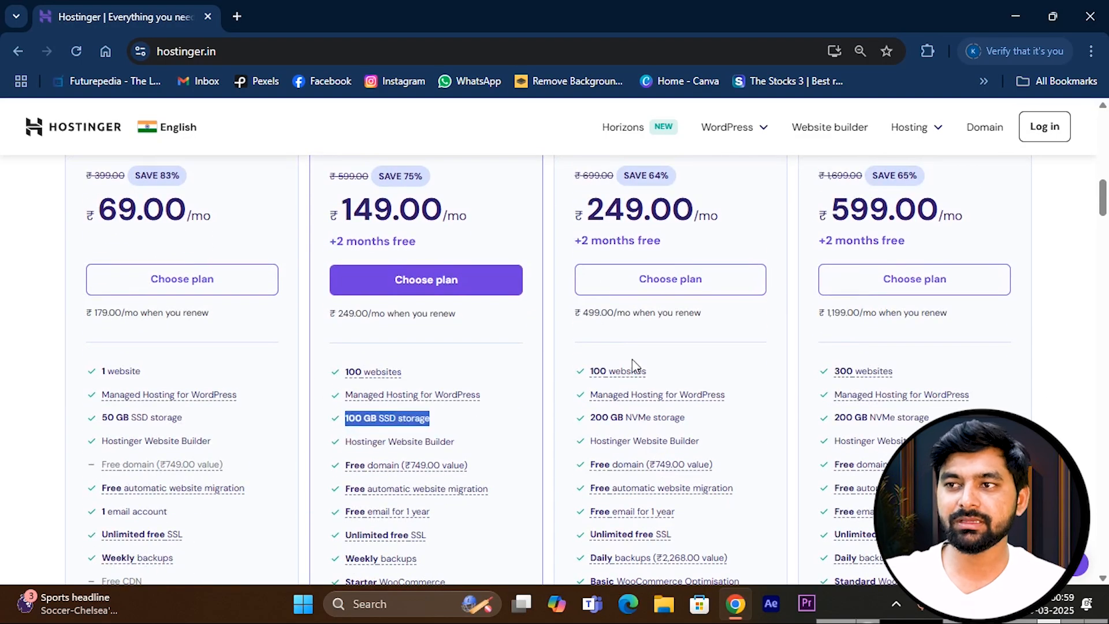
{"action": "left_click_drag", "start_coordinate": [563, 418], "coordinate": [693, 418]}
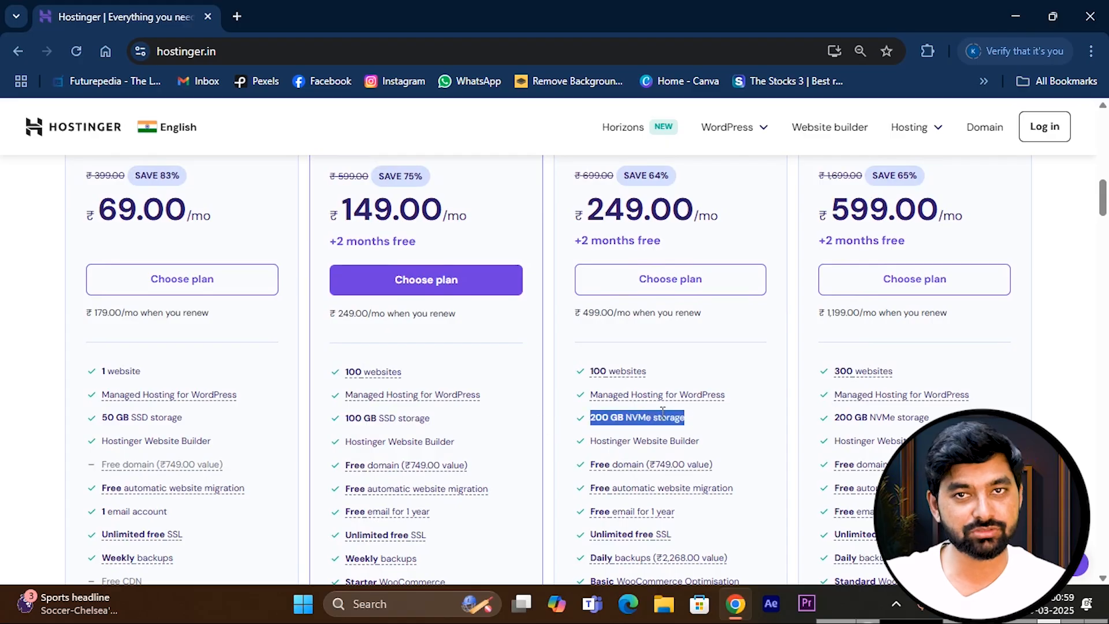
- Compare the WooCommerce features included in the Premium and Business plans
{"action": "scroll", "coordinate": [508, 388], "scroll_direction": "down", "scroll_amount": 1}
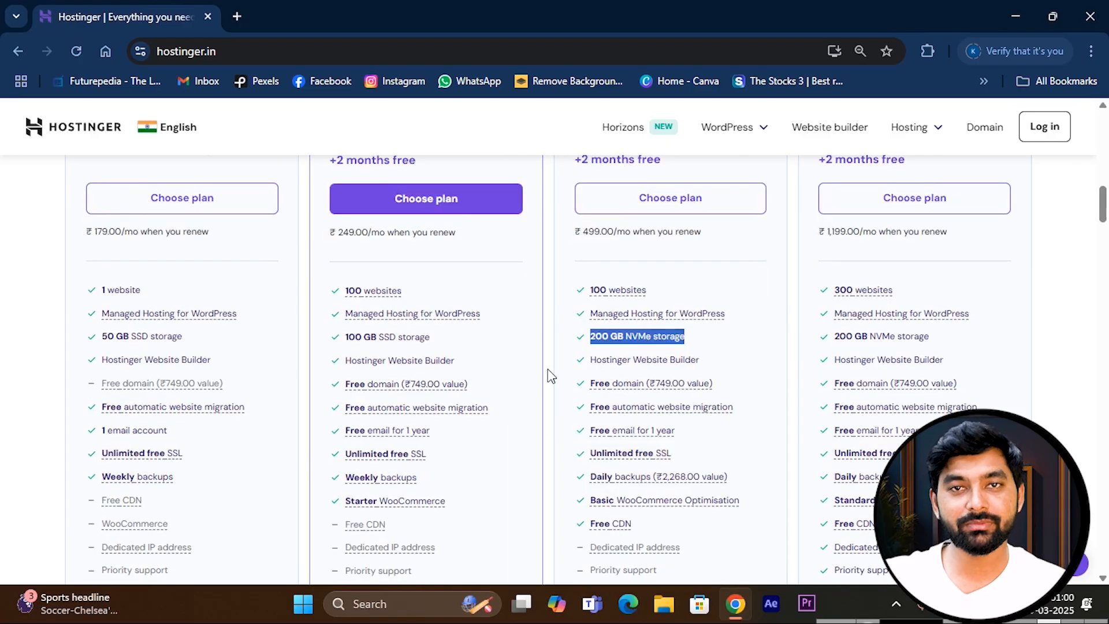
{"action": "scroll", "coordinate": [498, 354], "scroll_direction": "down", "scroll_amount": 1}
{"action": "mouse_move", "coordinate": [353, 426]}
{"action": "left_click_drag", "start_coordinate": [323, 422], "coordinate": [477, 432]}
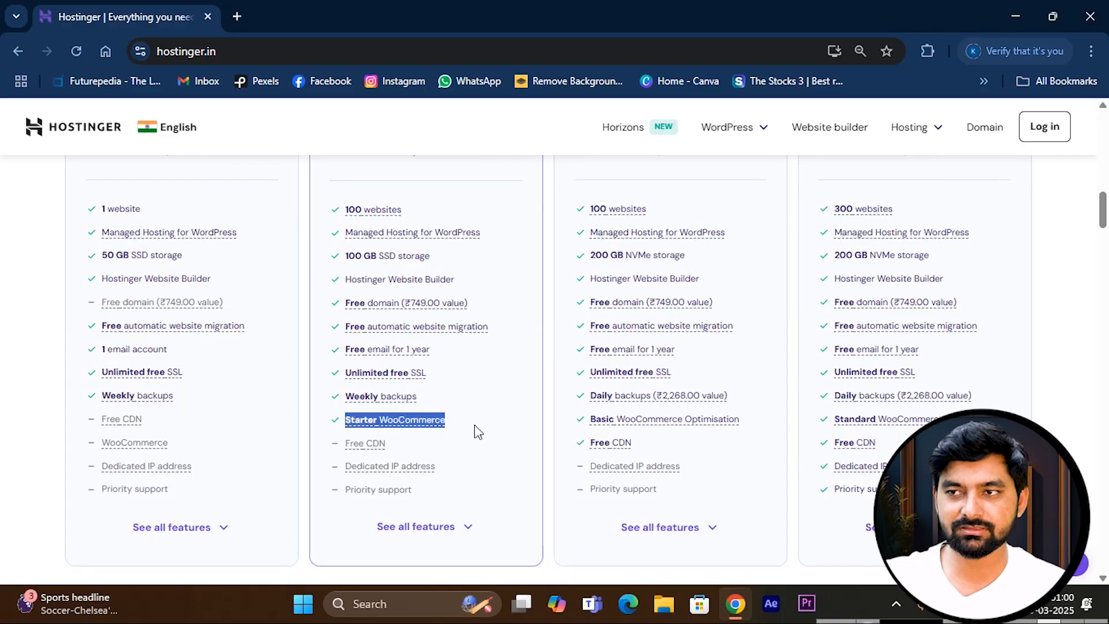
{"action": "left_click", "coordinate": [575, 403]}
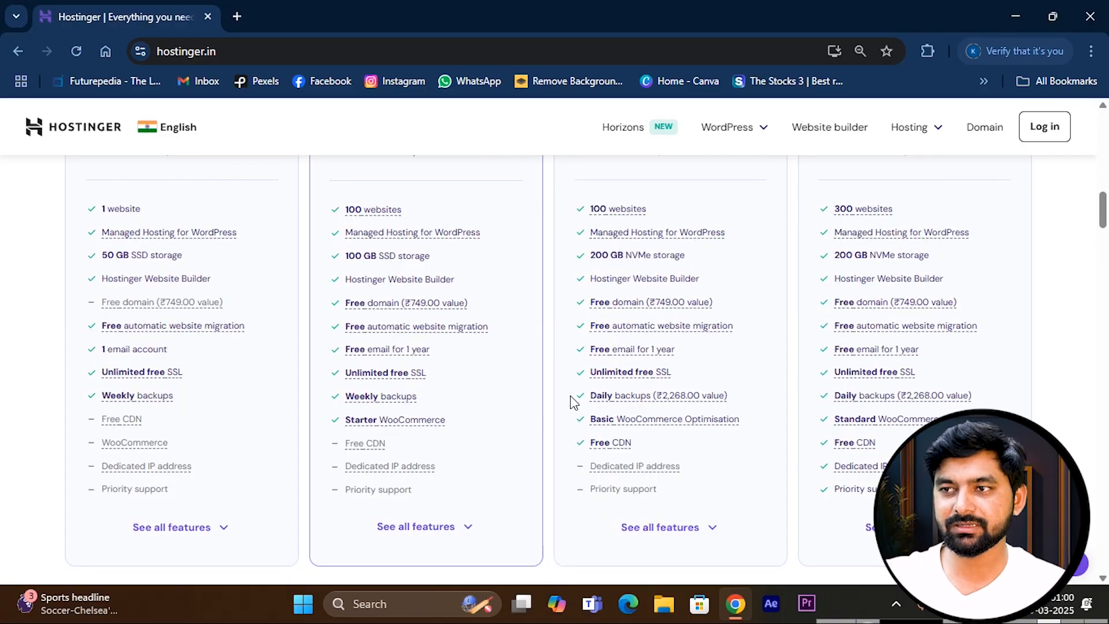
{"action": "left_click_drag", "start_coordinate": [566, 419], "coordinate": [731, 412]}
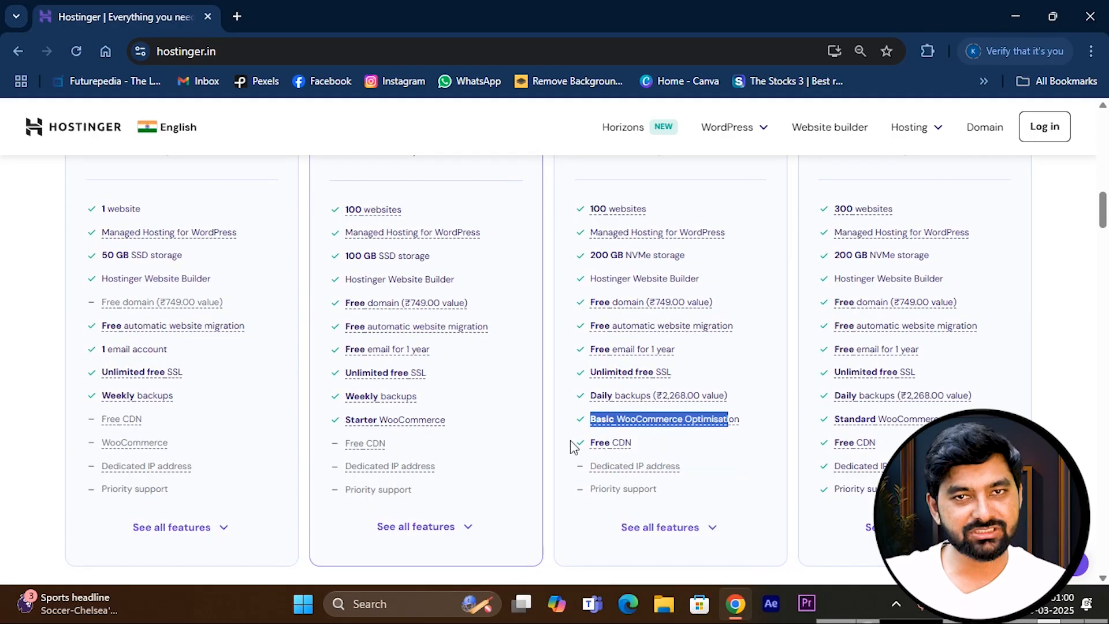
- Compare the monthly prices of the Premium and Business plans
{"action": "scroll", "coordinate": [573, 447], "scroll_direction": "up", "scroll_amount": 5}
{"action": "left_click_drag", "start_coordinate": [329, 264], "coordinate": [461, 275]}
{"action": "left_click_drag", "start_coordinate": [575, 265], "coordinate": [656, 257]}
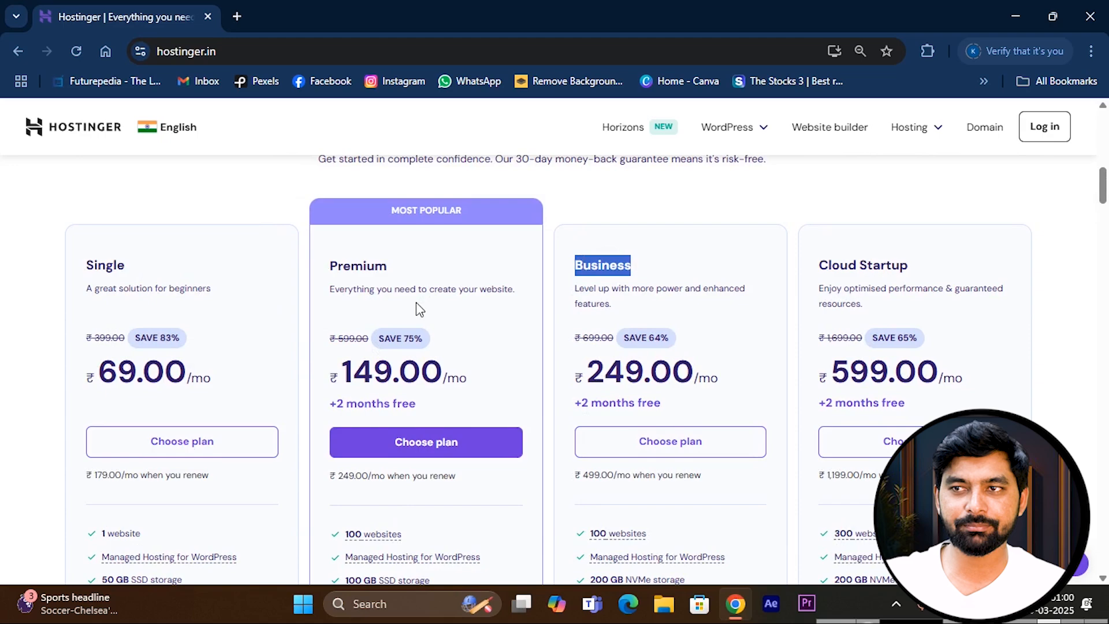
{"action": "left_click", "coordinate": [356, 363]}
{"action": "left_click_drag", "start_coordinate": [345, 370], "coordinate": [440, 373]}
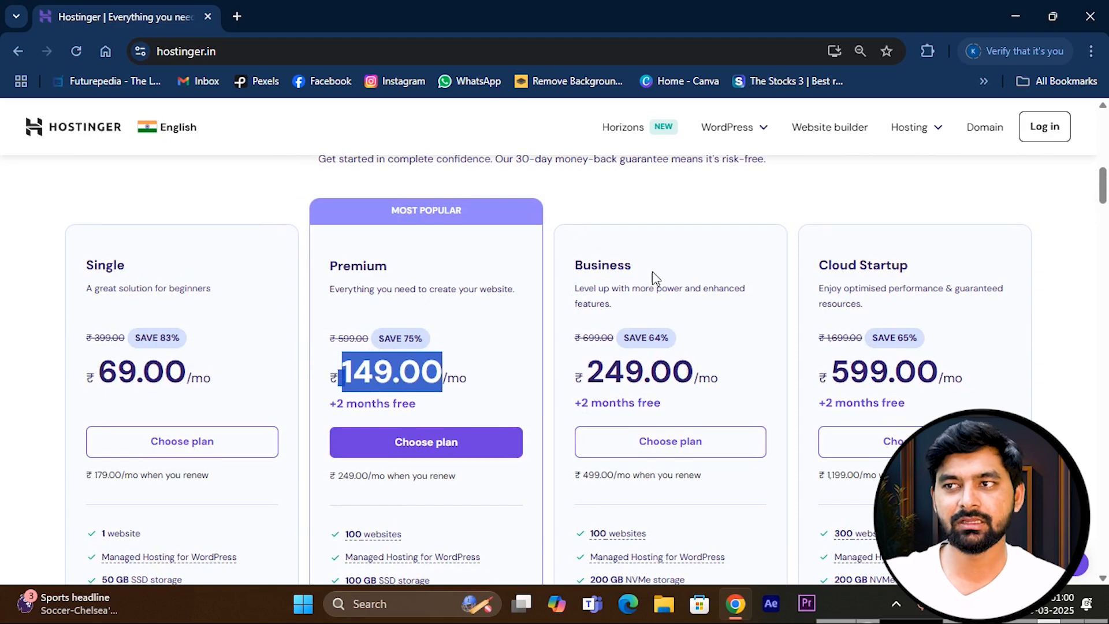
{"action": "left_click", "coordinate": [661, 256]}
{"action": "left_click_drag", "start_coordinate": [590, 370], "coordinate": [653, 374]}
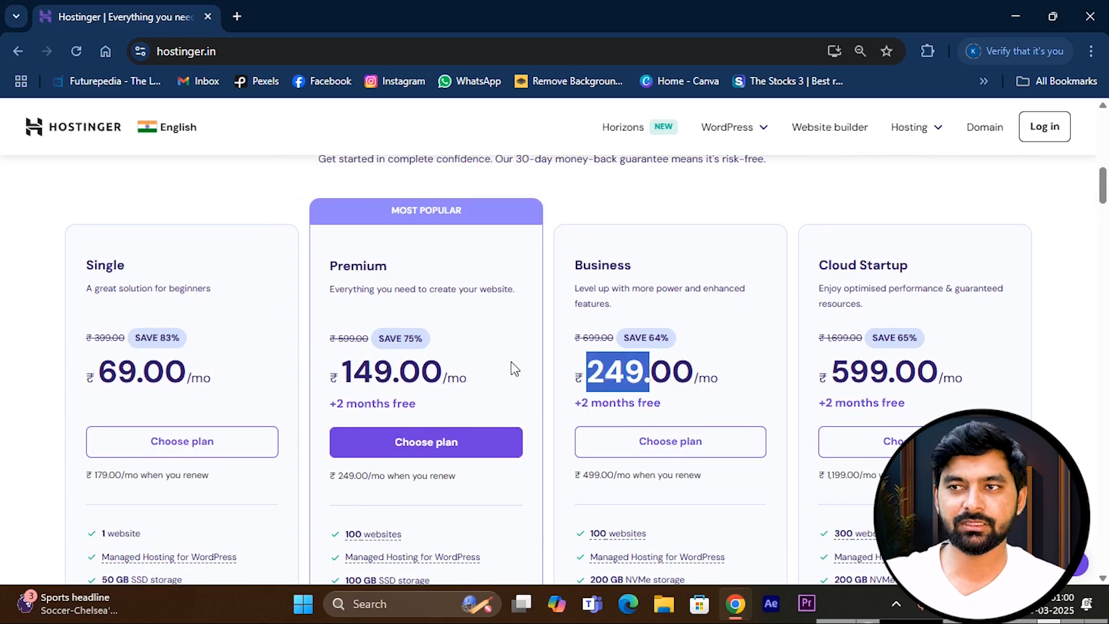
{"action": "left_click", "coordinate": [448, 243]}
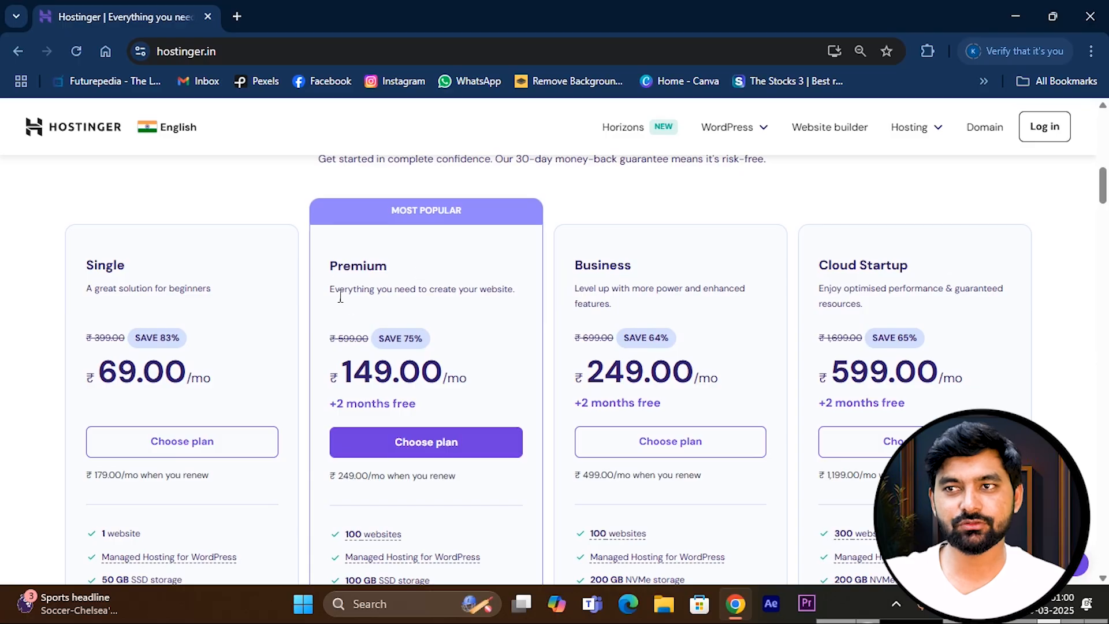
- Review the Premium plan's website limit and expand its full feature list to read the managed WordPress hosting features
{"action": "left_click_drag", "start_coordinate": [330, 264], "coordinate": [406, 264]}
{"action": "scroll", "coordinate": [395, 363], "scroll_direction": "down", "scroll_amount": 1}
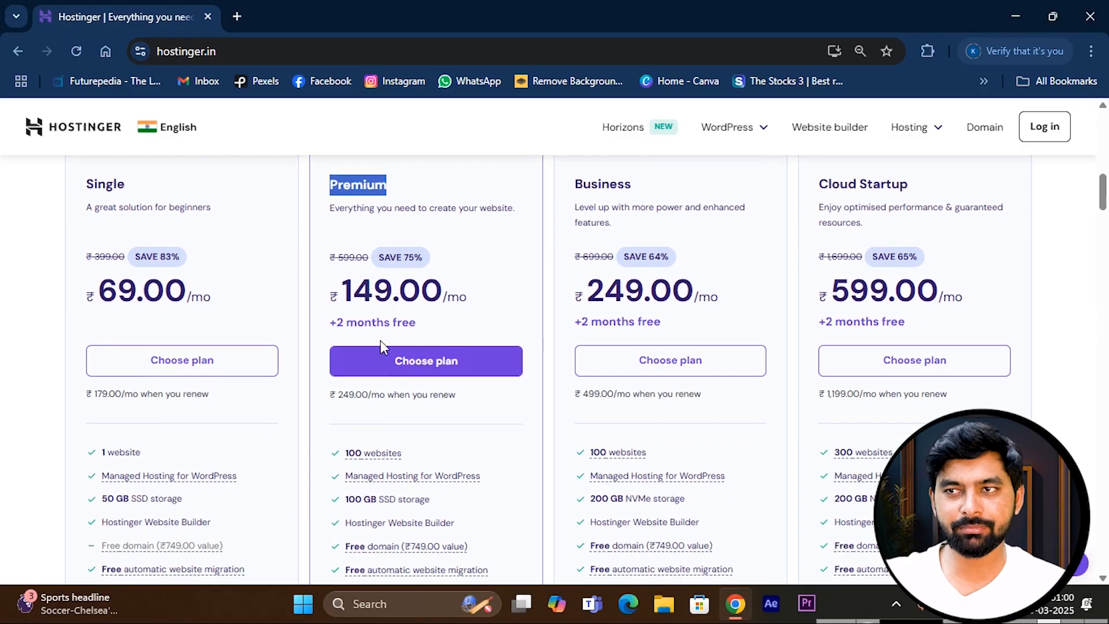
{"action": "left_click_drag", "start_coordinate": [346, 452], "coordinate": [414, 458]}
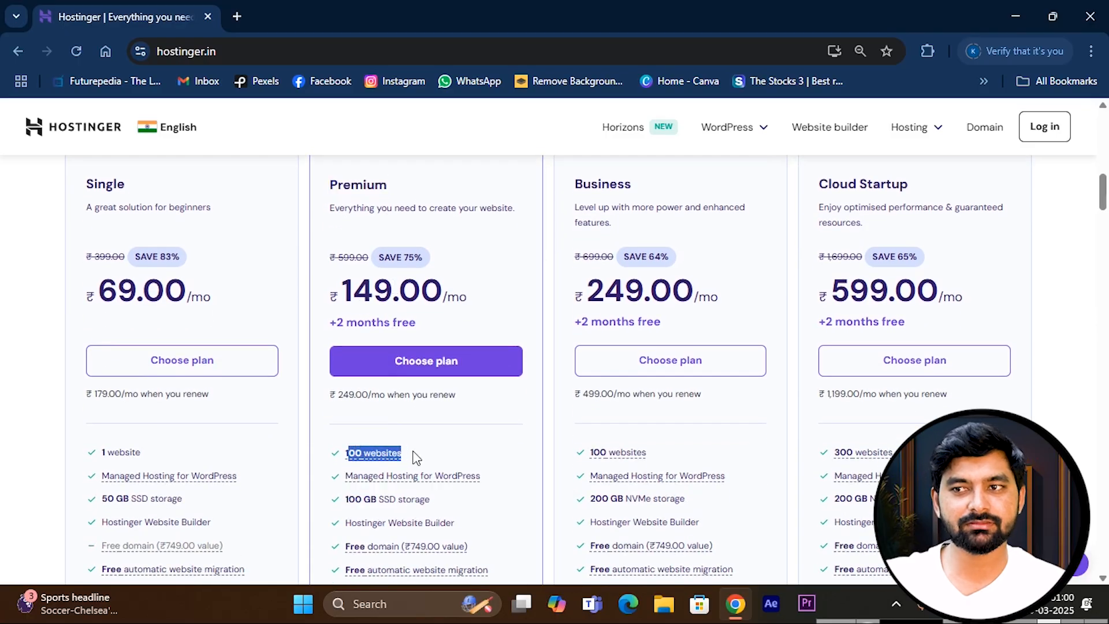
{"action": "scroll", "coordinate": [414, 458], "scroll_direction": "down", "scroll_amount": 1}
{"action": "scroll", "coordinate": [429, 439], "scroll_direction": "down", "scroll_amount": 2}
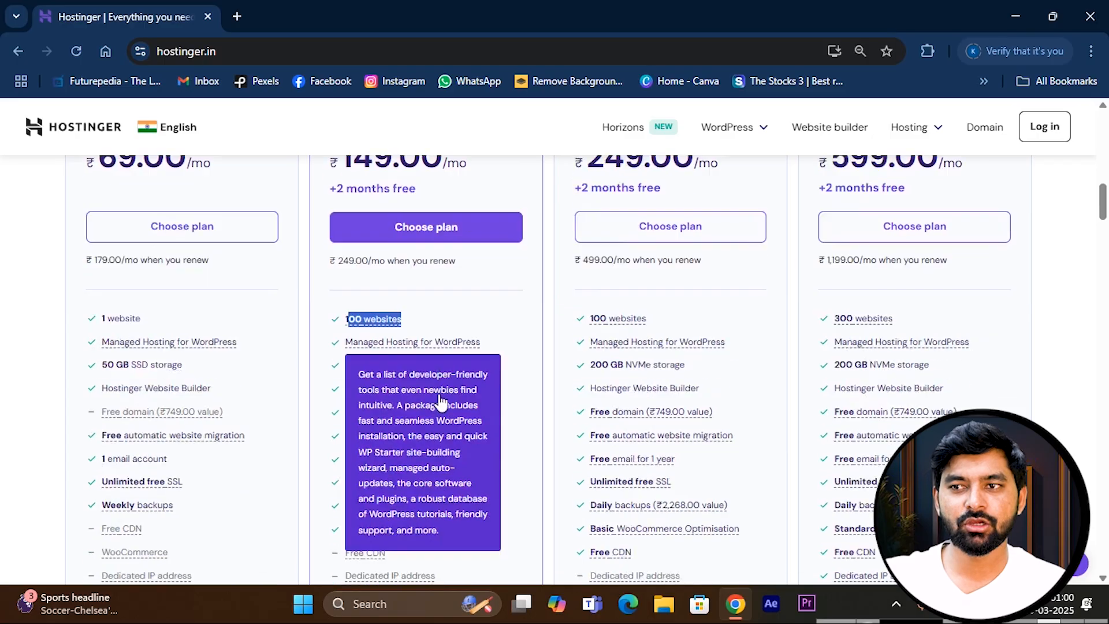
{"action": "left_click", "coordinate": [403, 522]}
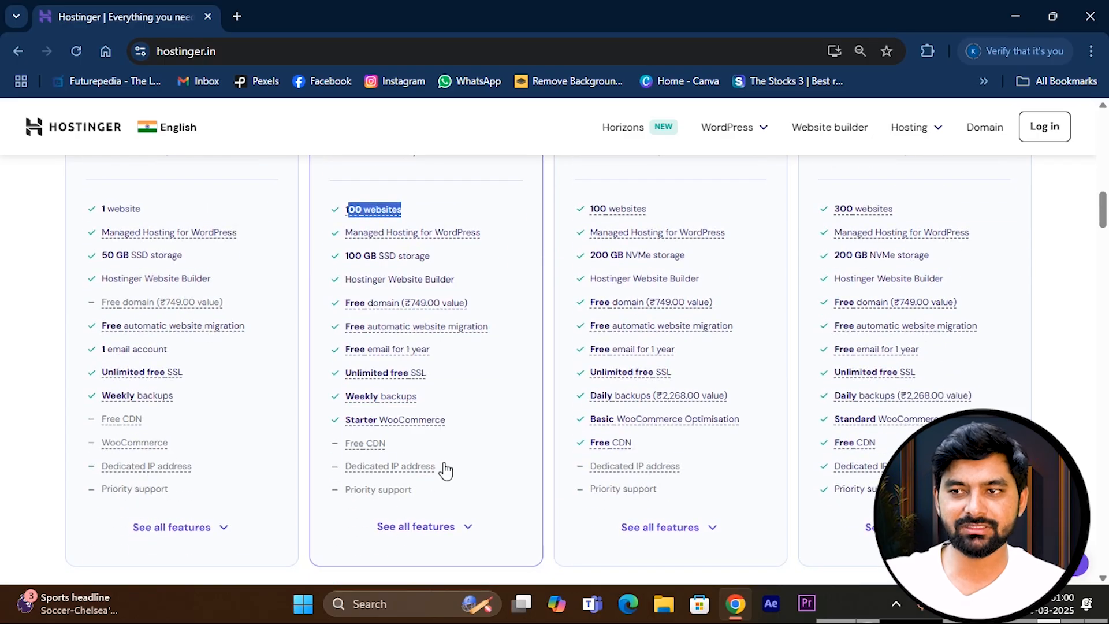
{"action": "scroll", "coordinate": [435, 414], "scroll_direction": "down", "scroll_amount": 4}
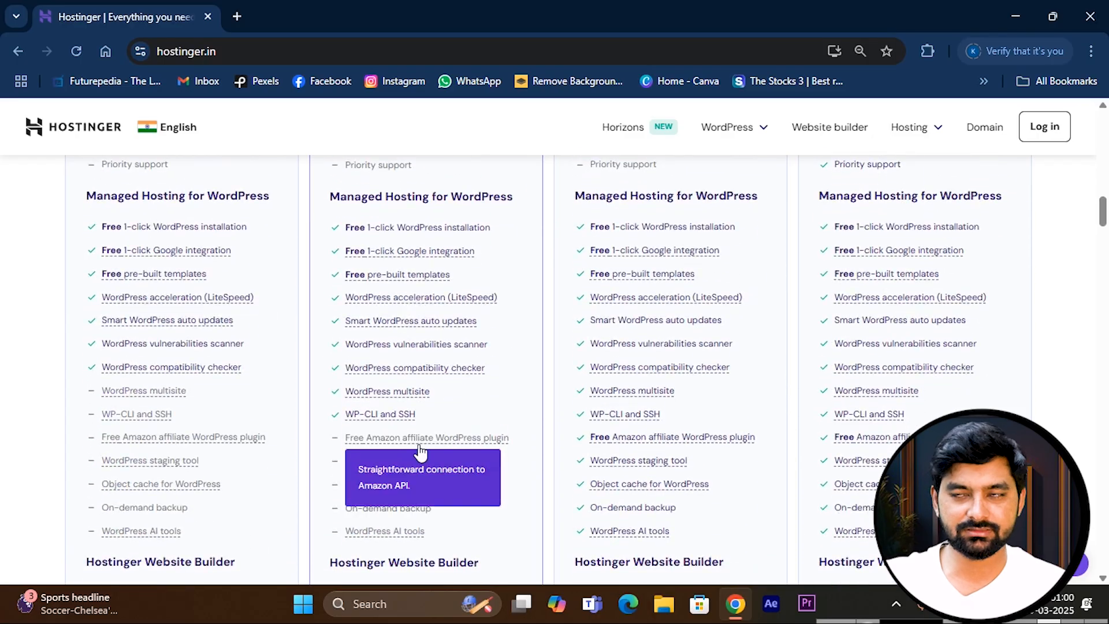
- Choose the Premium hosting plan and check its monthly price in the cart
{"action": "scroll", "coordinate": [404, 450], "scroll_direction": "up", "scroll_amount": 10}
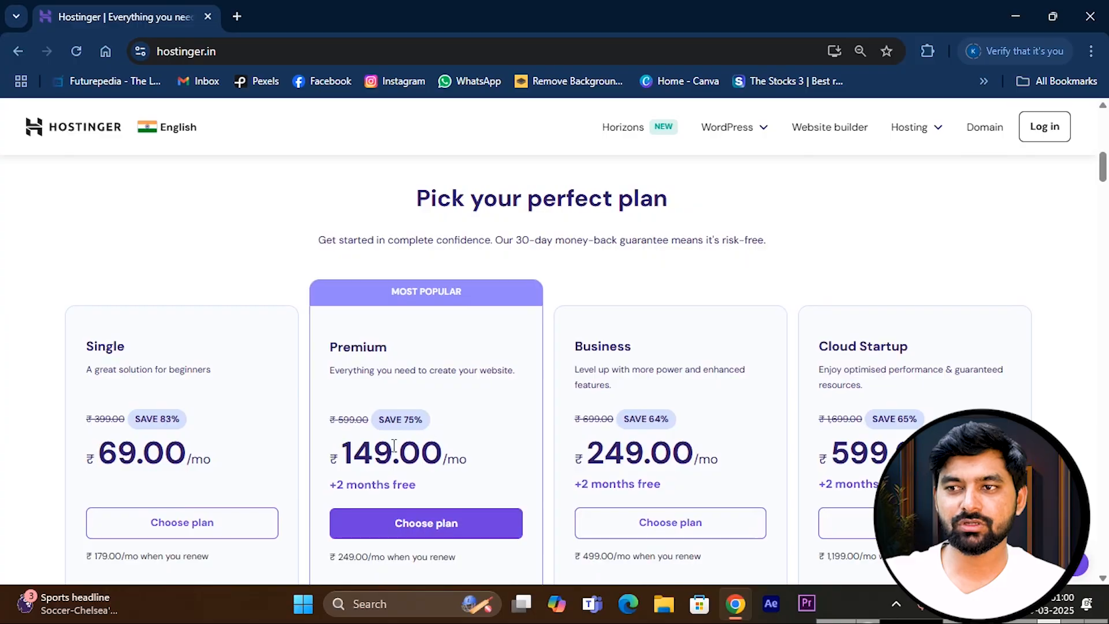
{"action": "left_click", "coordinate": [442, 514]}
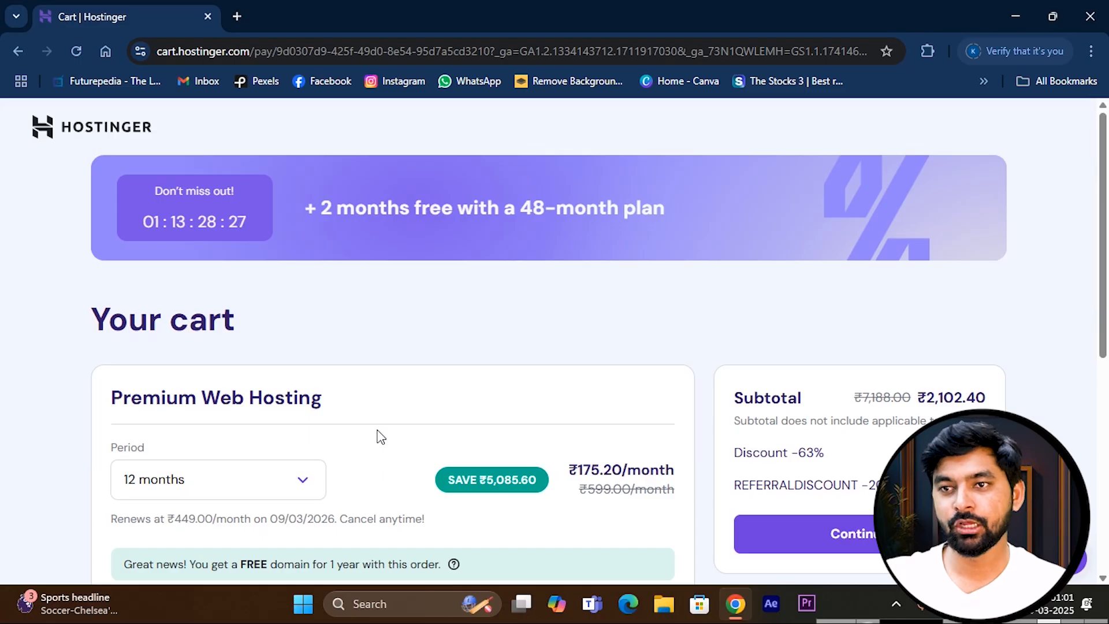
{"action": "scroll", "coordinate": [295, 416], "scroll_direction": "down", "scroll_amount": 1}
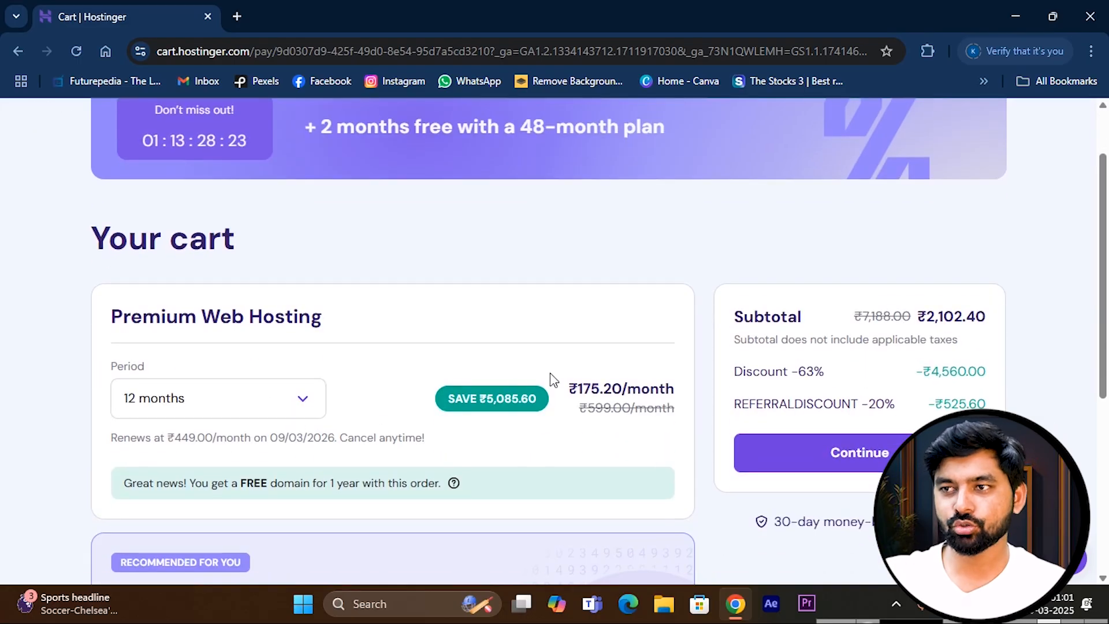
{"action": "left_click_drag", "start_coordinate": [564, 390], "coordinate": [645, 381]}
{"action": "left_click", "coordinate": [454, 444]}
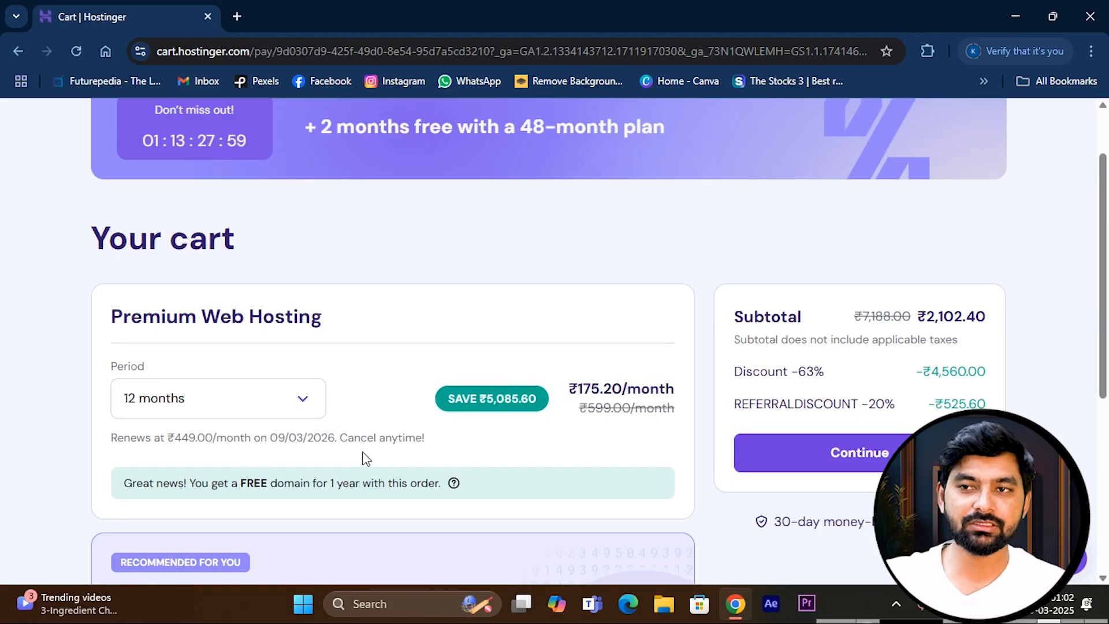
- Read the free domain note in the cart and set the Premium Web Hosting period to 48 months
{"action": "left_click_drag", "start_coordinate": [149, 483], "coordinate": [330, 484]}
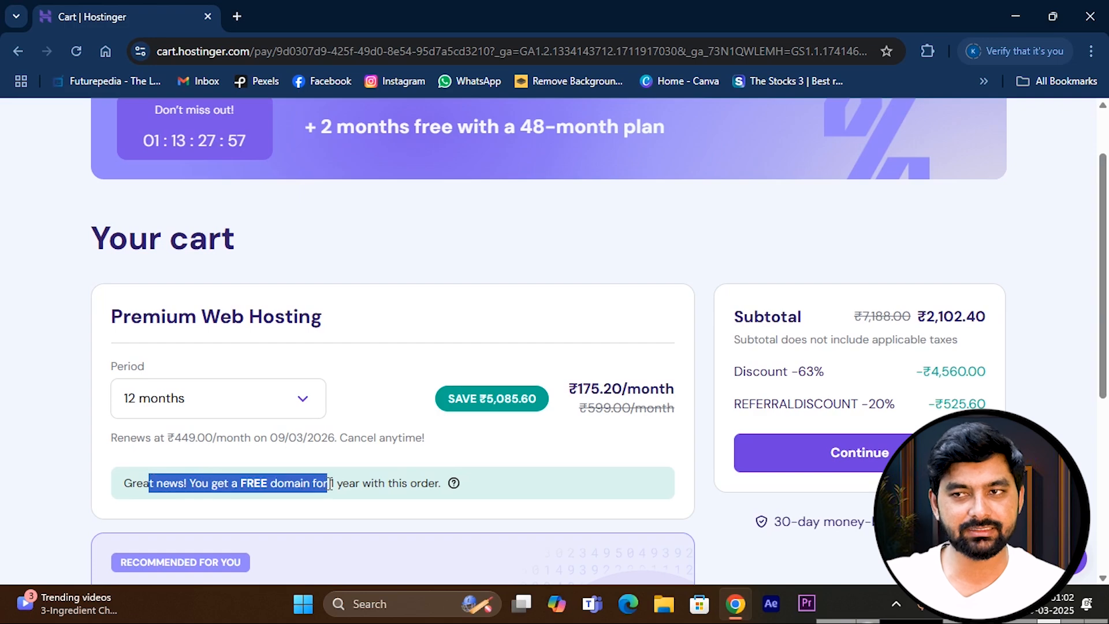
{"action": "left_click", "coordinate": [370, 408]}
{"action": "left_click", "coordinate": [305, 403]}
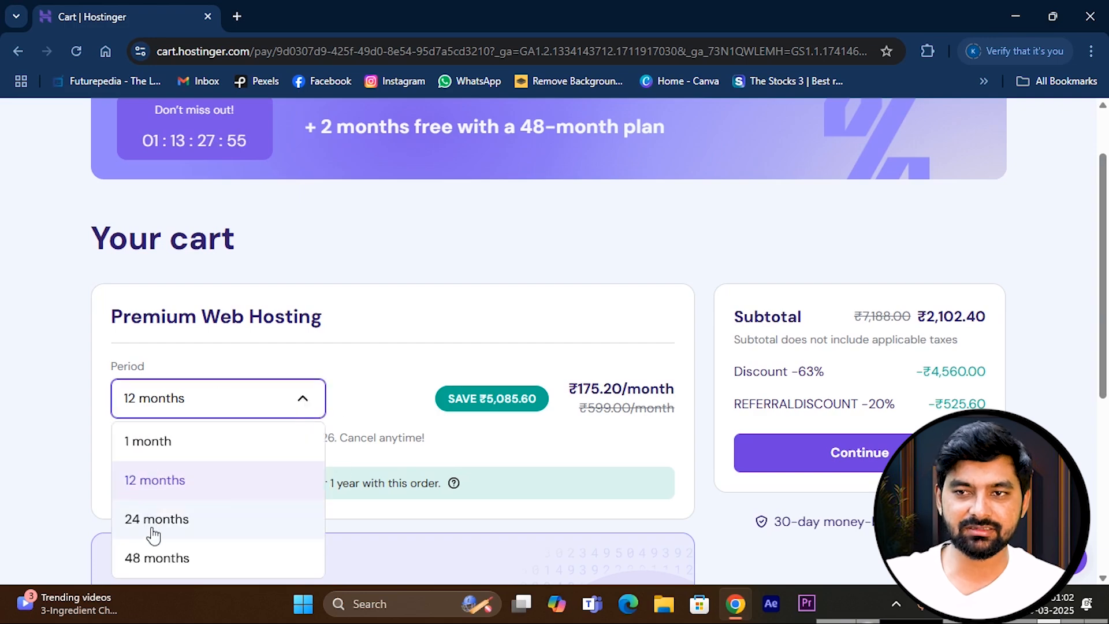
{"action": "left_click", "coordinate": [148, 556]}
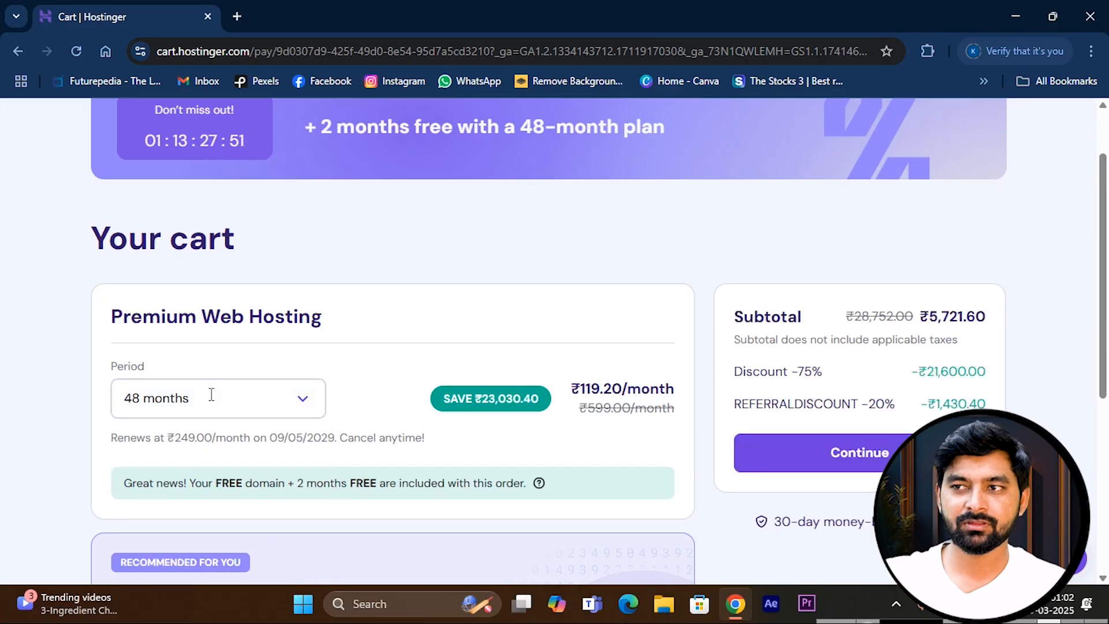
- Check the 48-month plan's monthly price and read the note on the free domain and extra free months
{"action": "left_click_drag", "start_coordinate": [571, 388], "coordinate": [660, 393]}
{"action": "left_click", "coordinate": [617, 368]}
{"action": "left_click", "coordinate": [616, 362]}
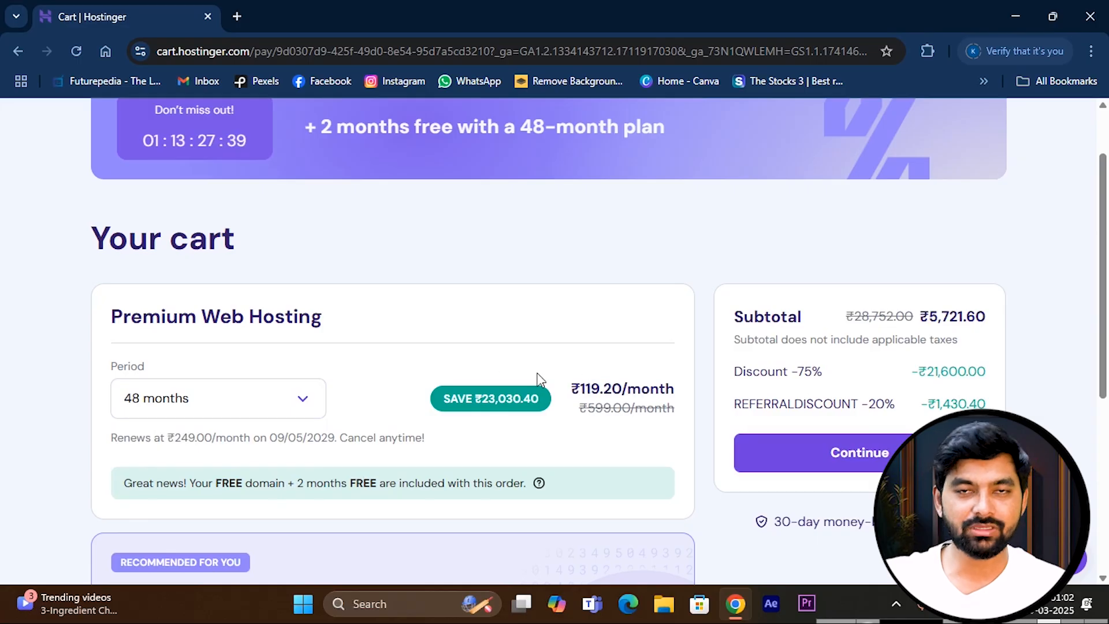
{"action": "left_click_drag", "start_coordinate": [569, 386], "coordinate": [650, 390]}
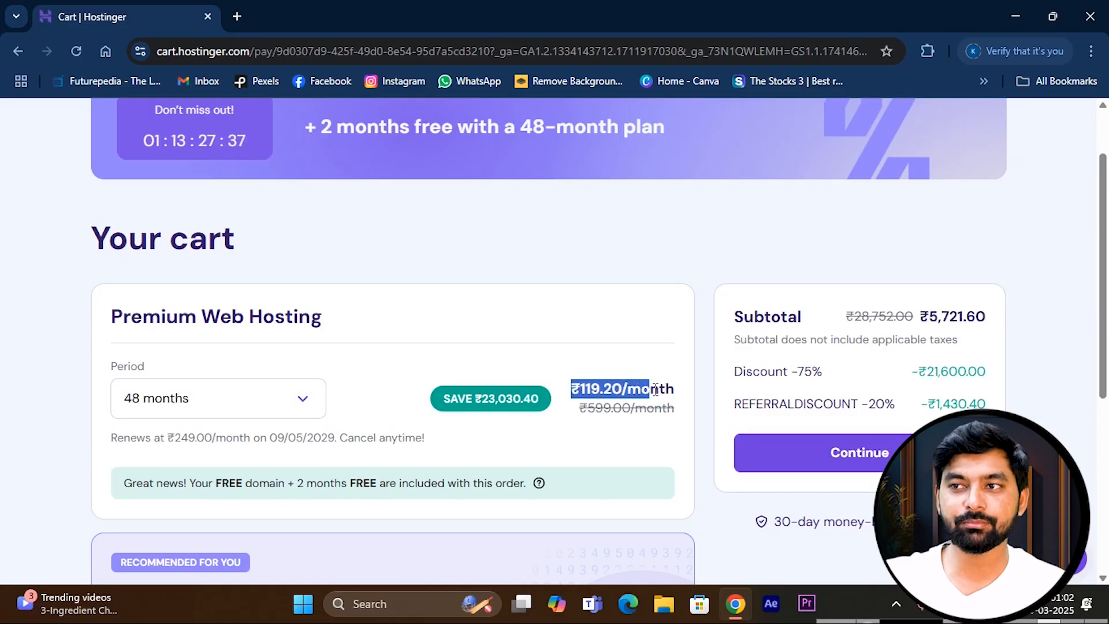
{"action": "left_click", "coordinate": [561, 359]}
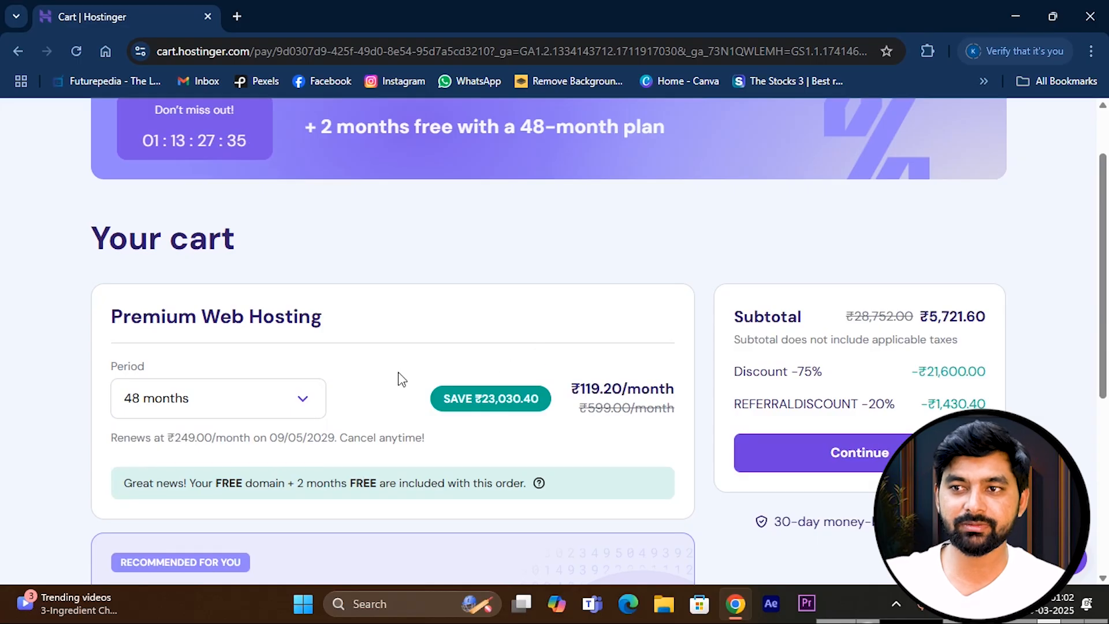
{"action": "left_click_drag", "start_coordinate": [298, 482], "coordinate": [444, 488]}
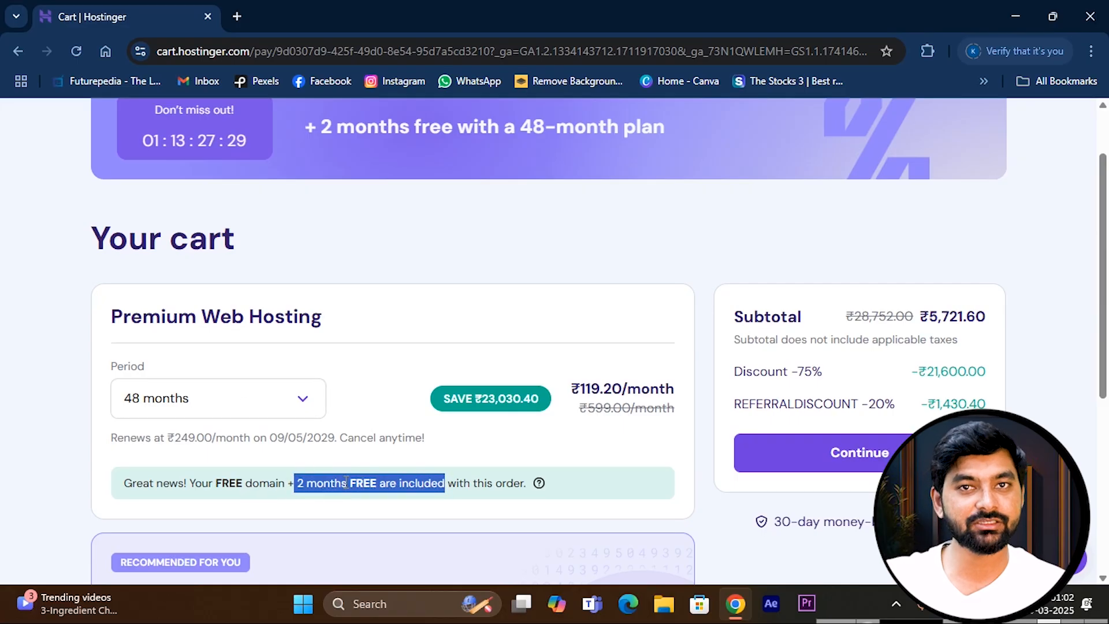
{"action": "left_click", "coordinate": [373, 410]}
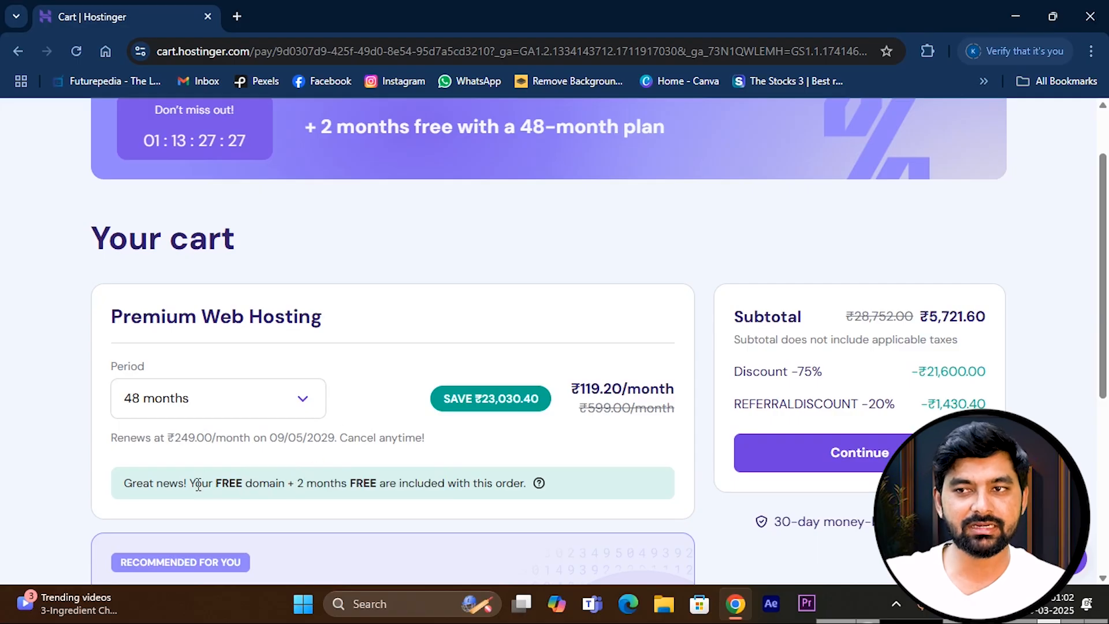
{"action": "left_click_drag", "start_coordinate": [194, 482], "coordinate": [330, 488]}
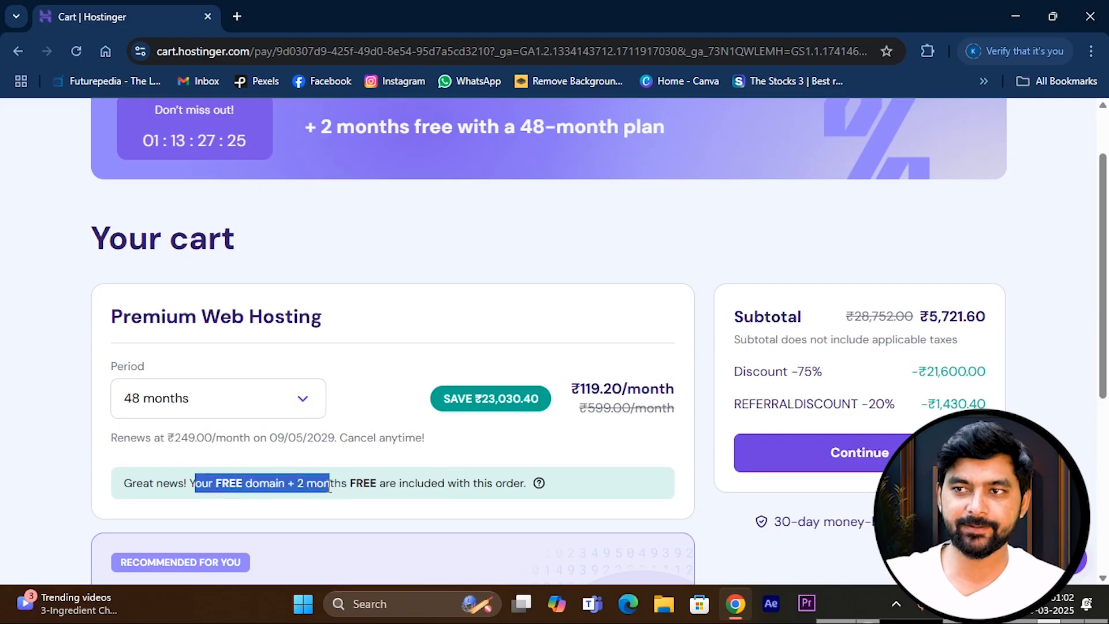
{"action": "left_click", "coordinate": [371, 388]}
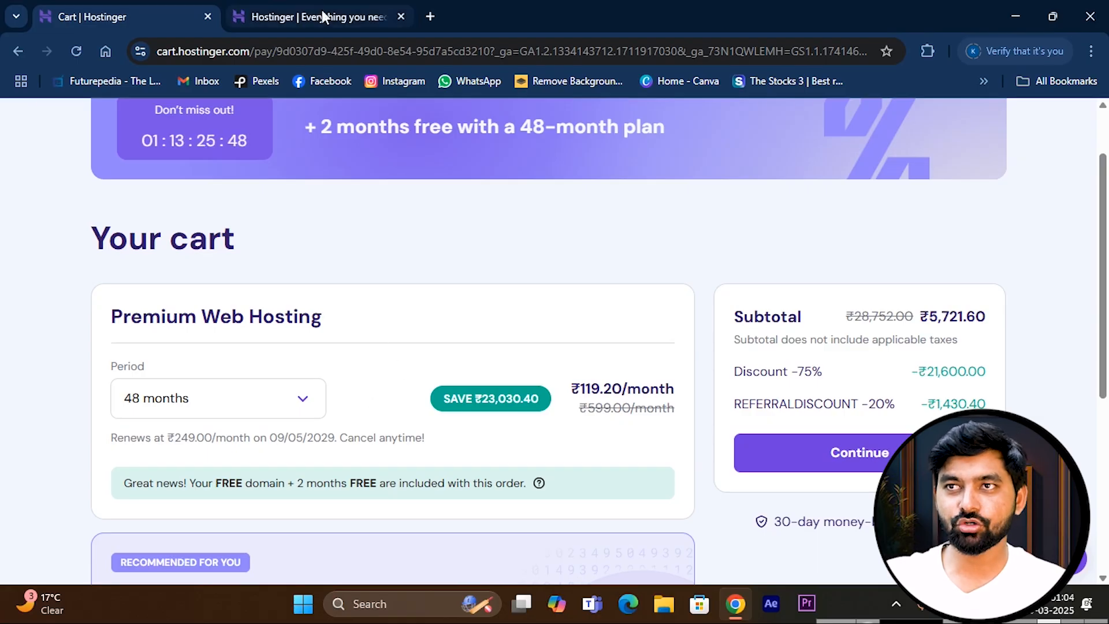
- Compare the Premium plan's monthly price on the plans page with the cart price, and check the referral discount
{"action": "left_click", "coordinate": [318, 17]}
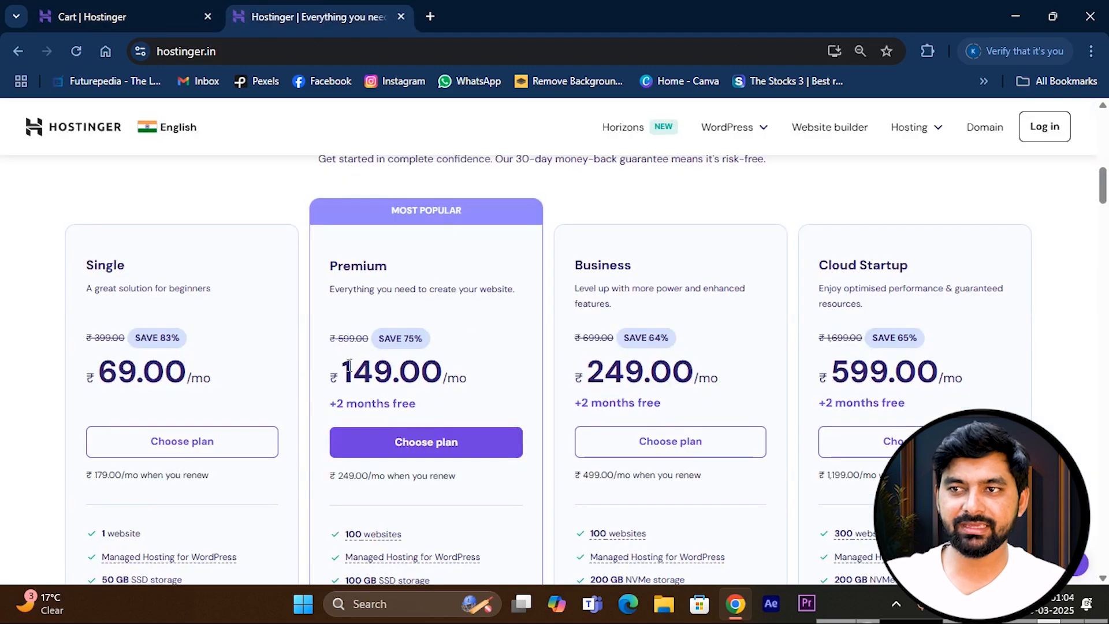
{"action": "left_click_drag", "start_coordinate": [355, 365], "coordinate": [396, 376]}
{"action": "left_click", "coordinate": [134, 17]}
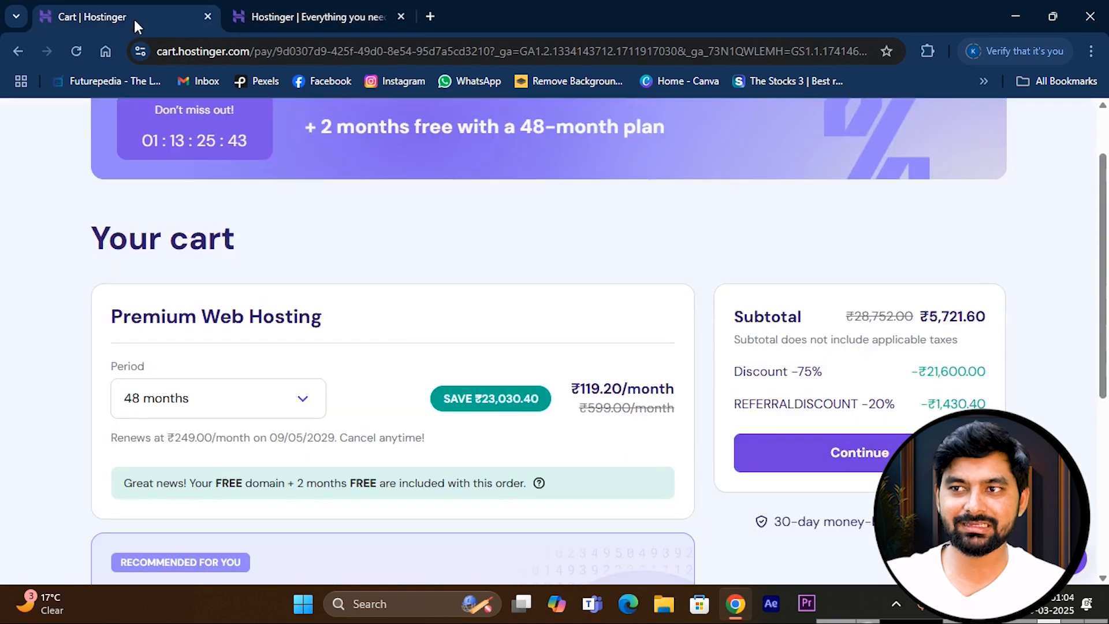
{"action": "left_click_drag", "start_coordinate": [579, 388], "coordinate": [615, 384]}
{"action": "left_click", "coordinate": [716, 369]}
{"action": "left_click_drag", "start_coordinate": [734, 405], "coordinate": [903, 414]}
{"action": "left_click", "coordinate": [735, 375]}
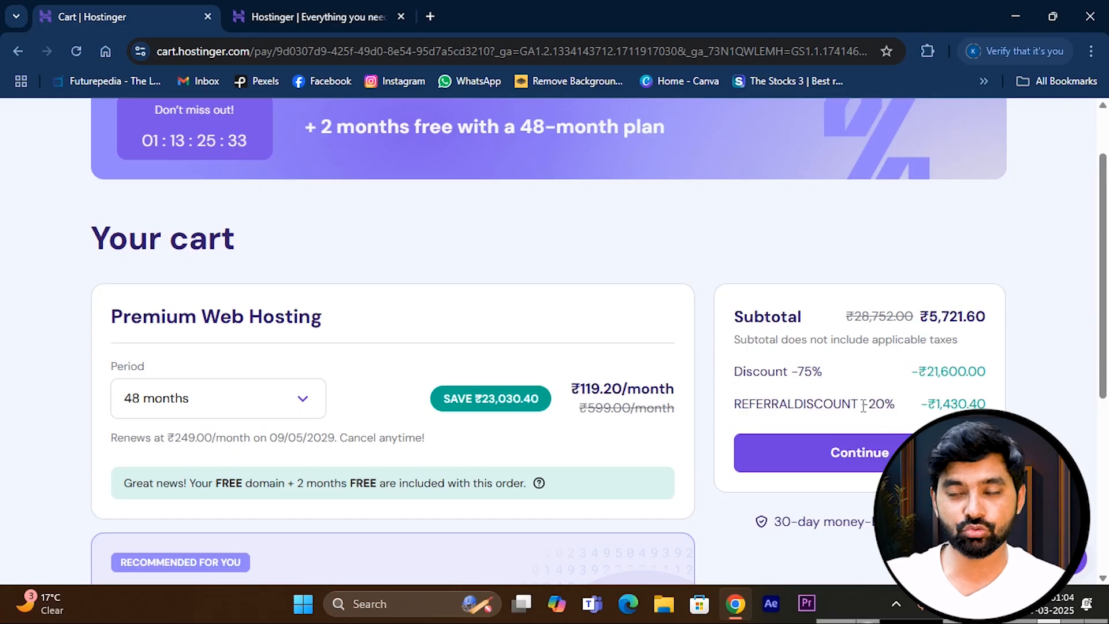
- Recheck both Premium monthly prices and examine the REFERRALDISCOUNT line under the cart subtotal
{"action": "left_click_drag", "start_coordinate": [570, 388], "coordinate": [627, 388]}
{"action": "left_click", "coordinate": [303, 13]}
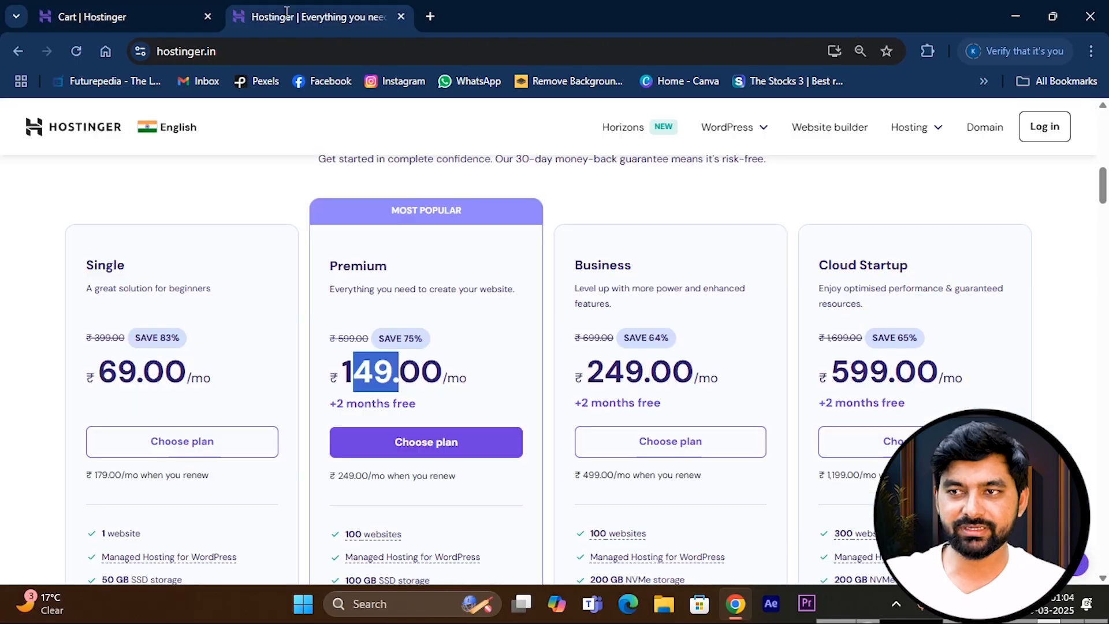
{"action": "left_click_drag", "start_coordinate": [345, 371], "coordinate": [442, 371]}
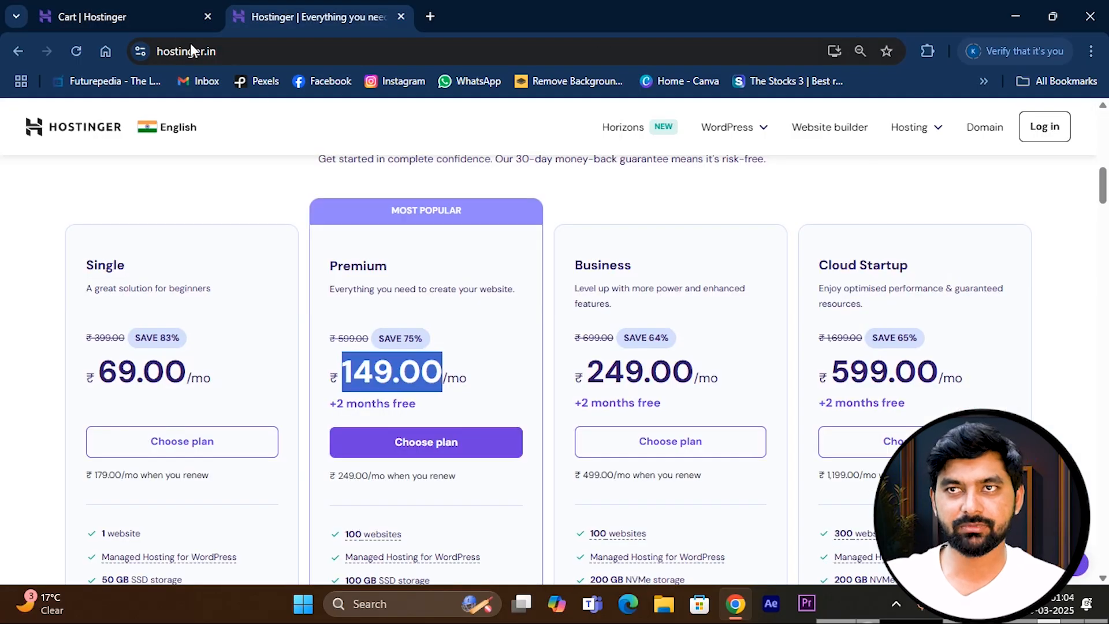
{"action": "left_click", "coordinate": [121, 17]}
{"action": "left_click_drag", "start_coordinate": [741, 404], "coordinate": [896, 403]}
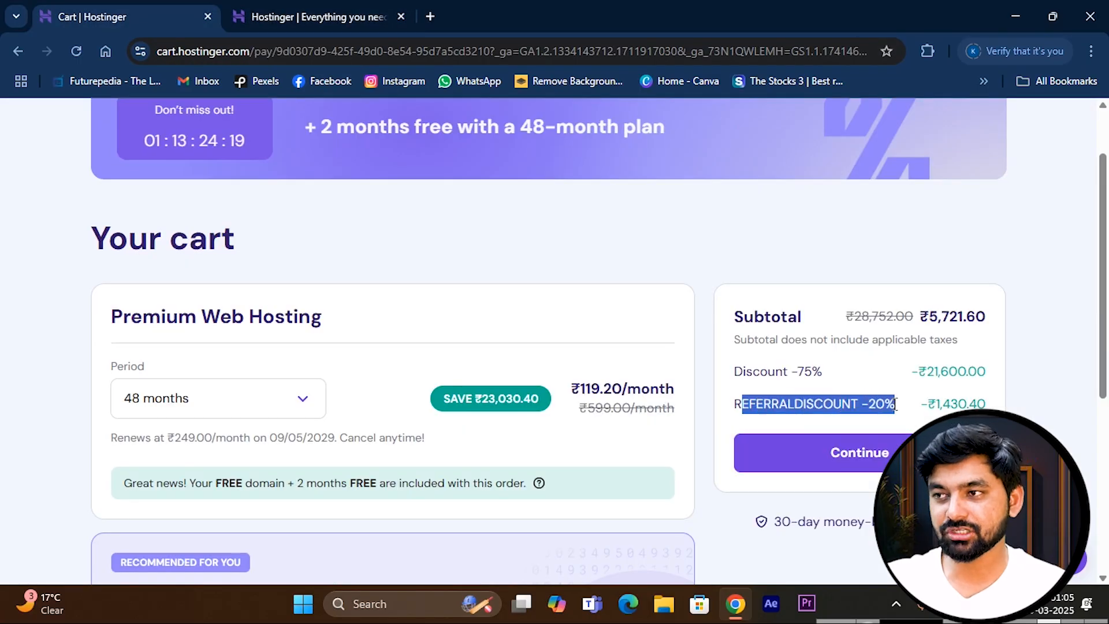
{"action": "left_click", "coordinate": [723, 410]}
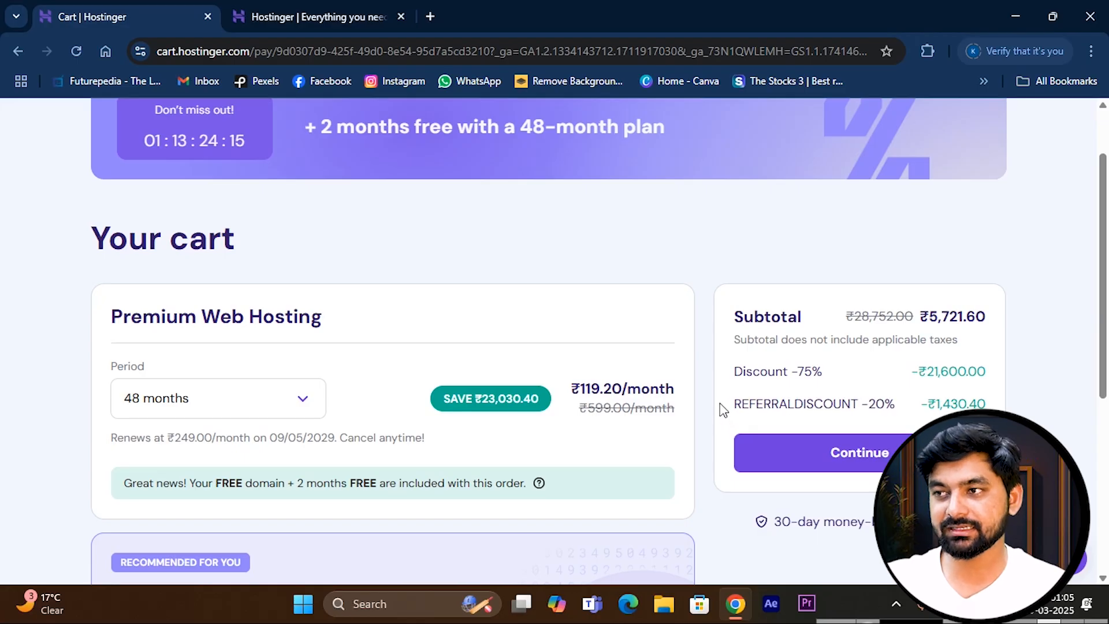
{"action": "left_click_drag", "start_coordinate": [742, 404], "coordinate": [903, 411]}
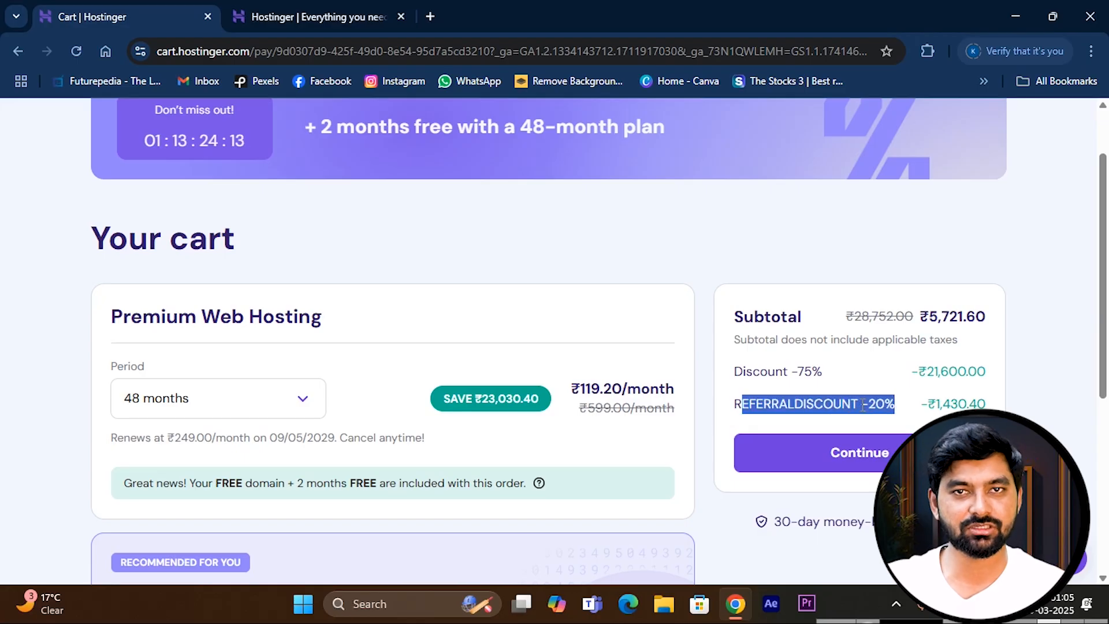
{"action": "left_click", "coordinate": [836, 404]}
- Continue from the cart and register a Hostinger account using the email address and account password fields
{"action": "scroll", "coordinate": [836, 404], "scroll_direction": "up", "scroll_amount": 1}
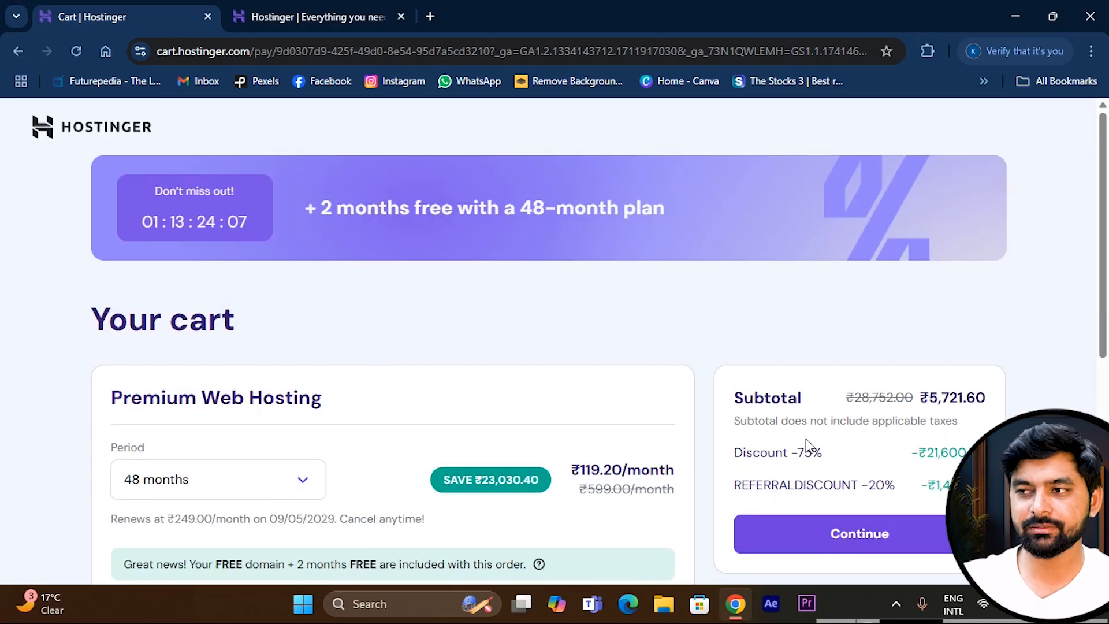
{"action": "left_click", "coordinate": [838, 537]}
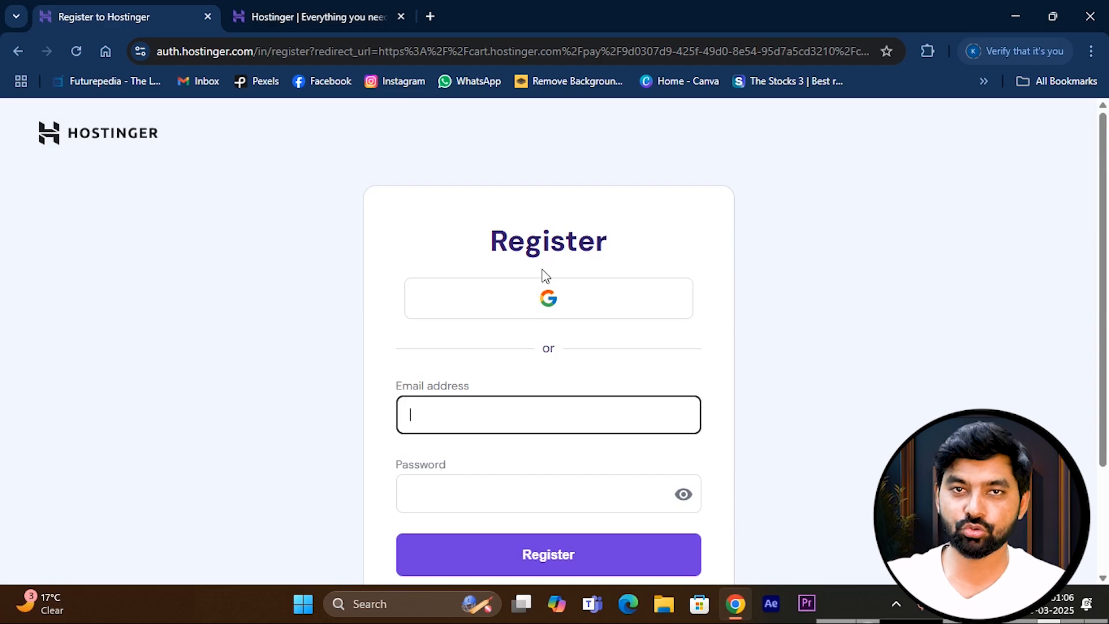
{"action": "left_click", "coordinate": [332, 420]}
{"action": "left_click", "coordinate": [432, 408]}
{"action": "left_click", "coordinate": [440, 488]}
{"action": "left_click", "coordinate": [552, 558]}
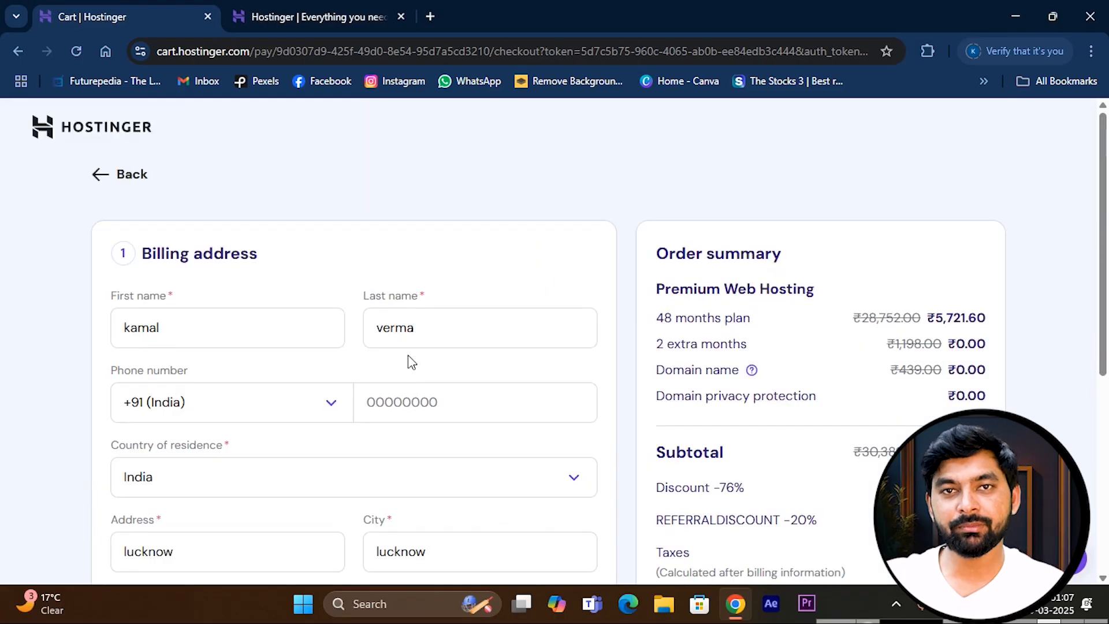
- Accept the filled-in billing address and submit the order by UPI, proceeding to the phone and UPI ID fields
{"action": "scroll", "coordinate": [410, 360], "scroll_direction": "down", "scroll_amount": 5}
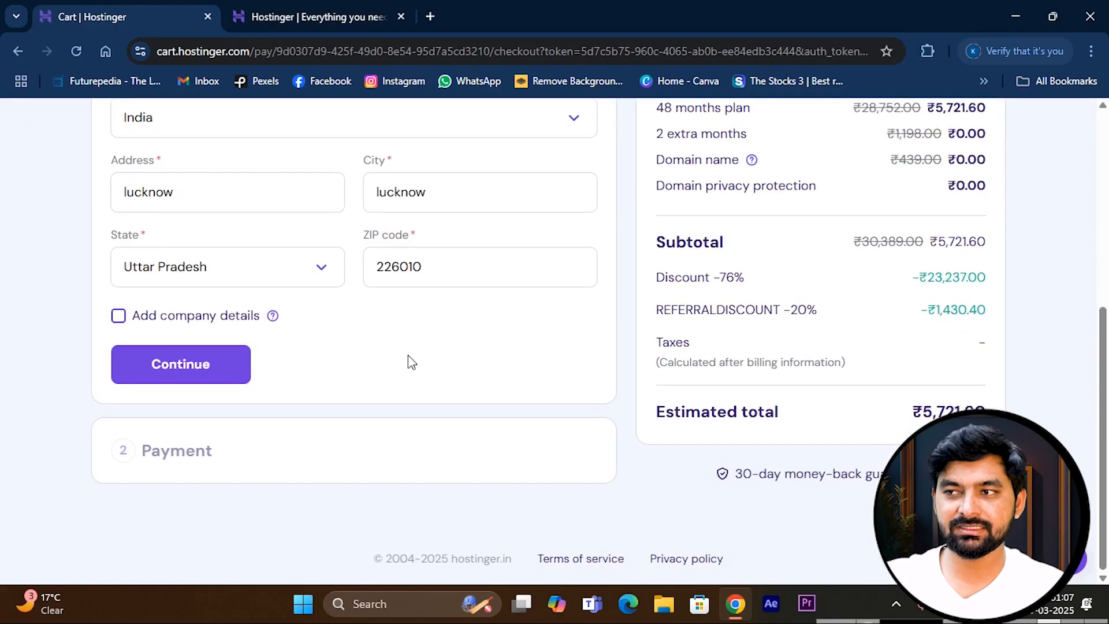
{"action": "left_click", "coordinate": [172, 378]}
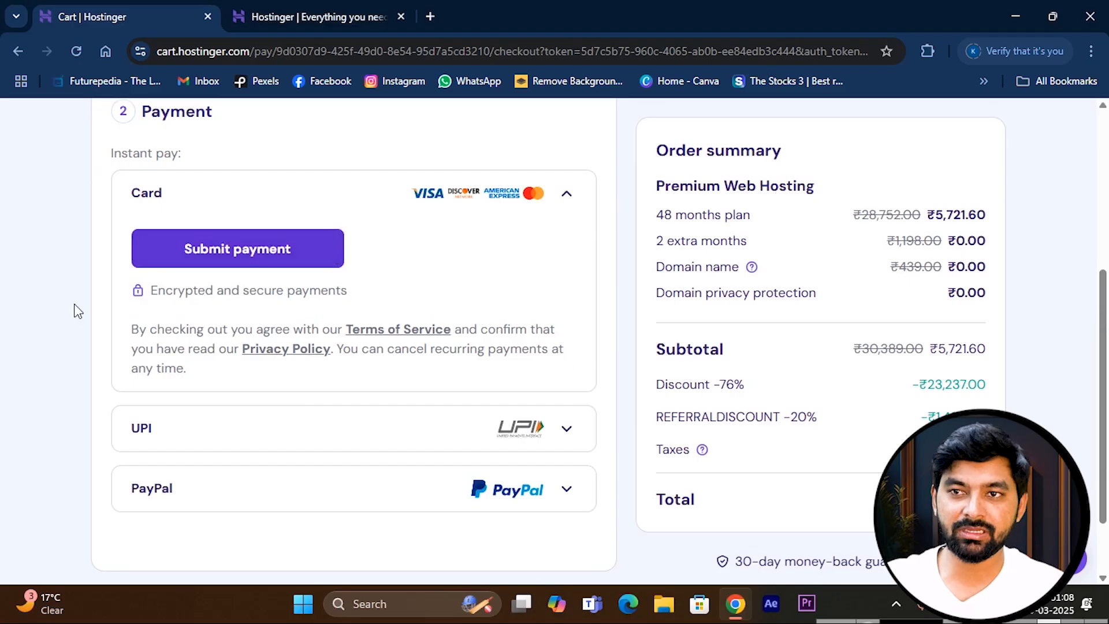
{"action": "left_click", "coordinate": [277, 436]}
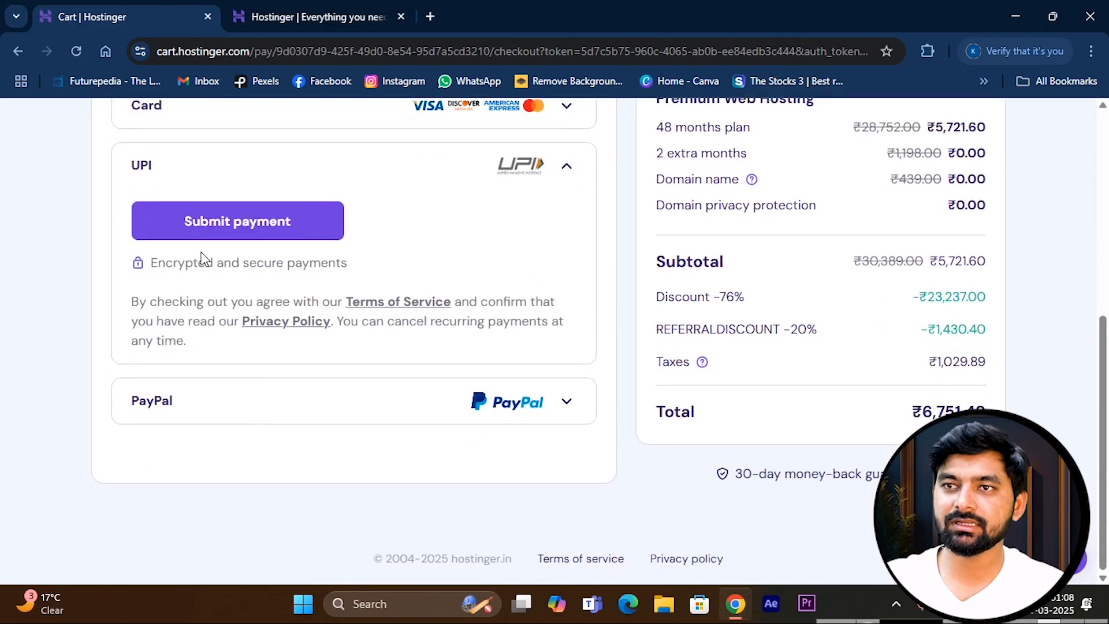
{"action": "left_click", "coordinate": [239, 222]}
{"action": "left_click", "coordinate": [335, 264]}
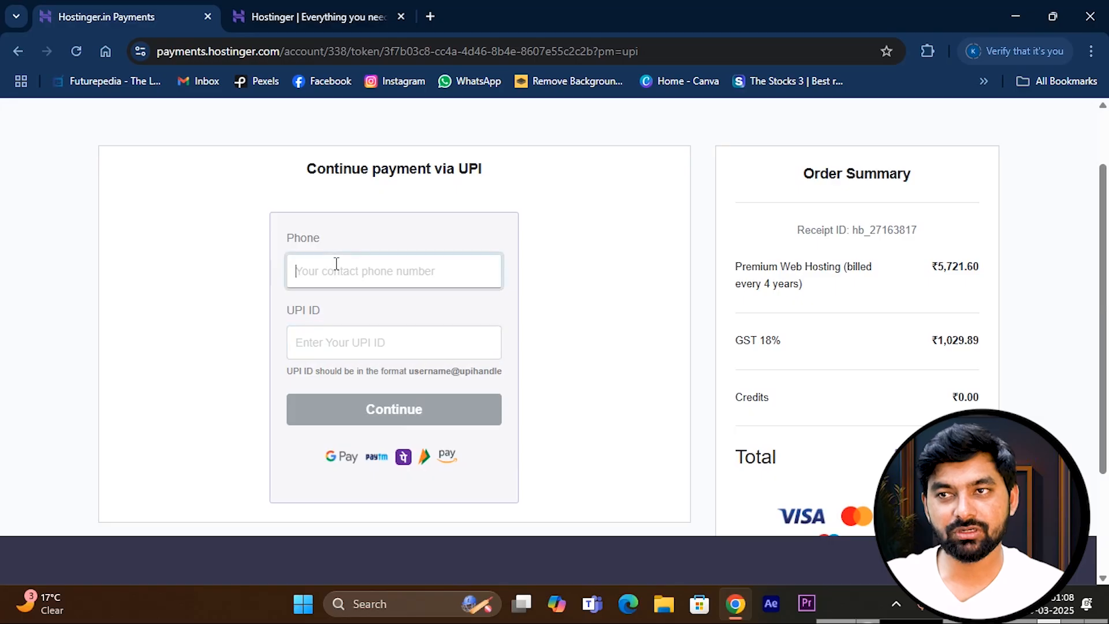
{"action": "left_click", "coordinate": [323, 343]}
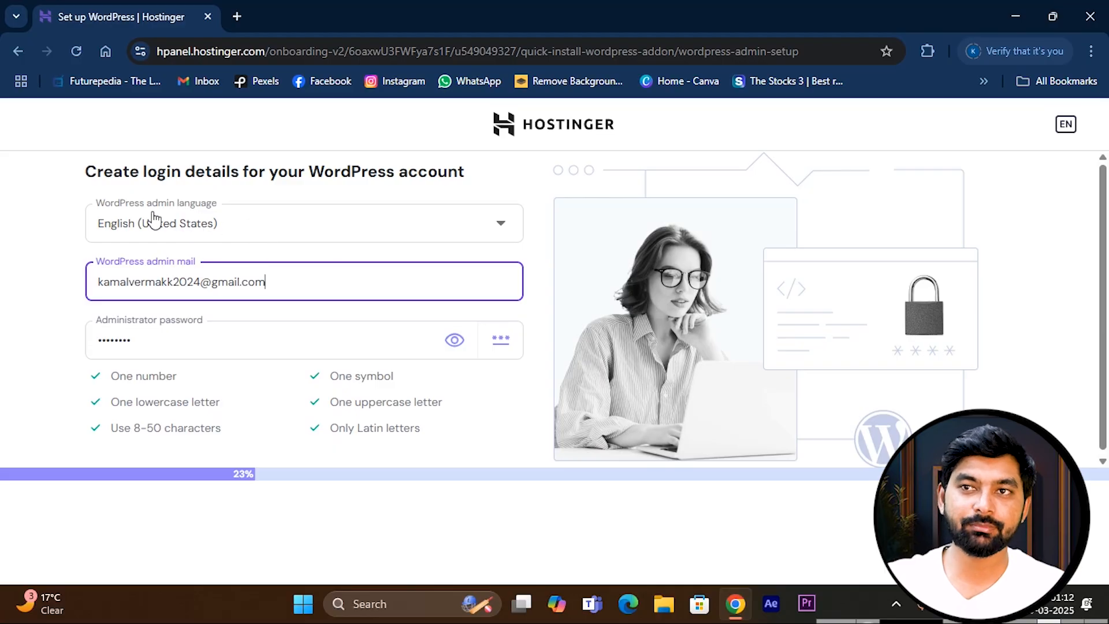
- Complete the WordPress login details with the admin email and administrator password, and continue to the build type selection
{"action": "key", "text": "Tab"}
{"action": "left_click", "coordinate": [284, 278]}
{"action": "left_click", "coordinate": [155, 342]}
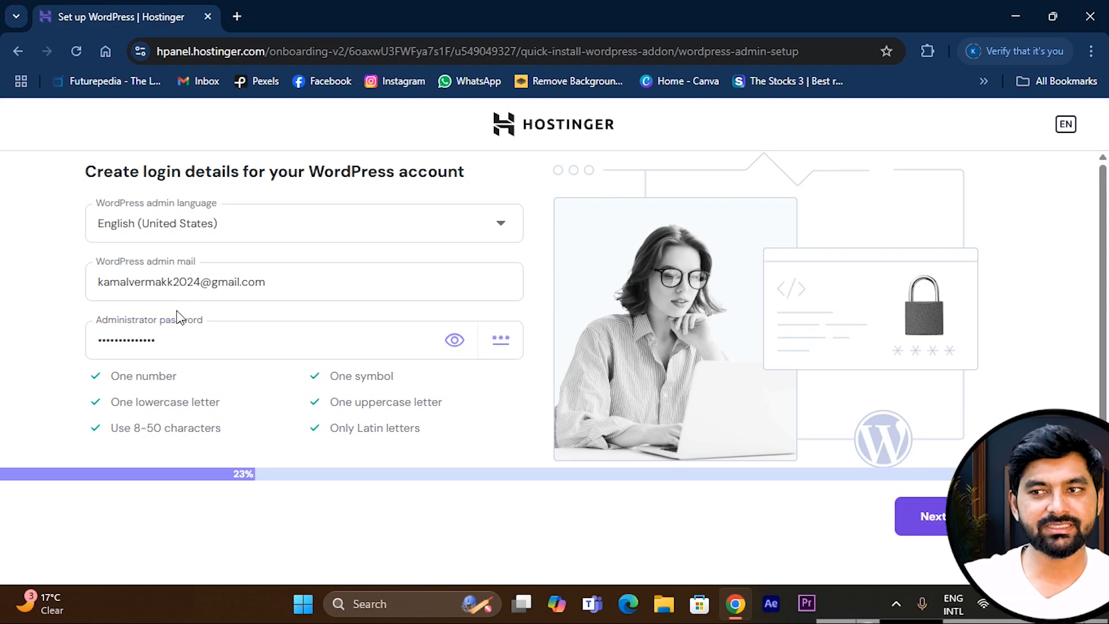
{"action": "left_click", "coordinate": [928, 515]}
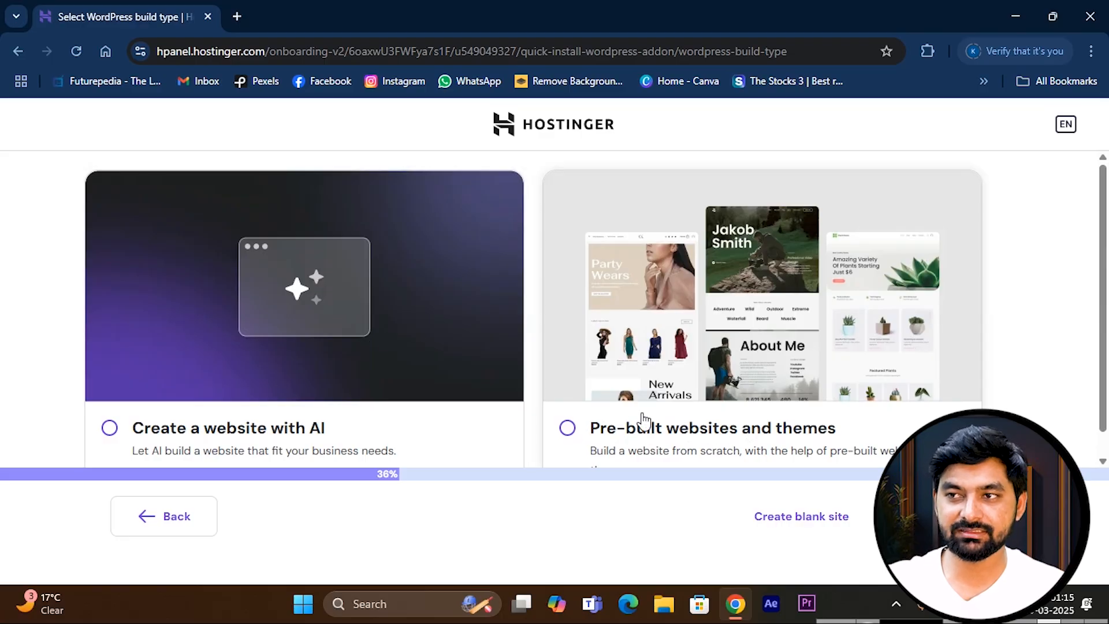
- Choose Pre-built websites and themes as the WordPress build type and browse the available templates
{"action": "left_click", "coordinate": [641, 422]}
{"action": "scroll", "coordinate": [651, 390], "scroll_direction": "down", "scroll_amount": 3}
{"action": "scroll", "coordinate": [532, 270], "scroll_direction": "up", "scroll_amount": 3}
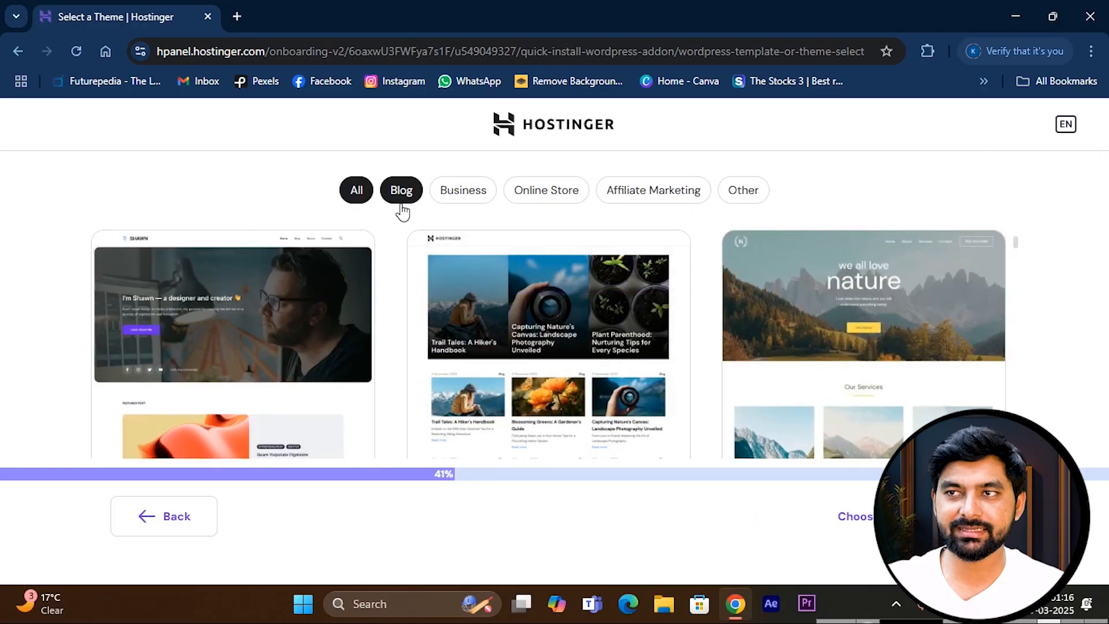
{"action": "scroll", "coordinate": [649, 354], "scroll_direction": "down", "scroll_amount": 5}
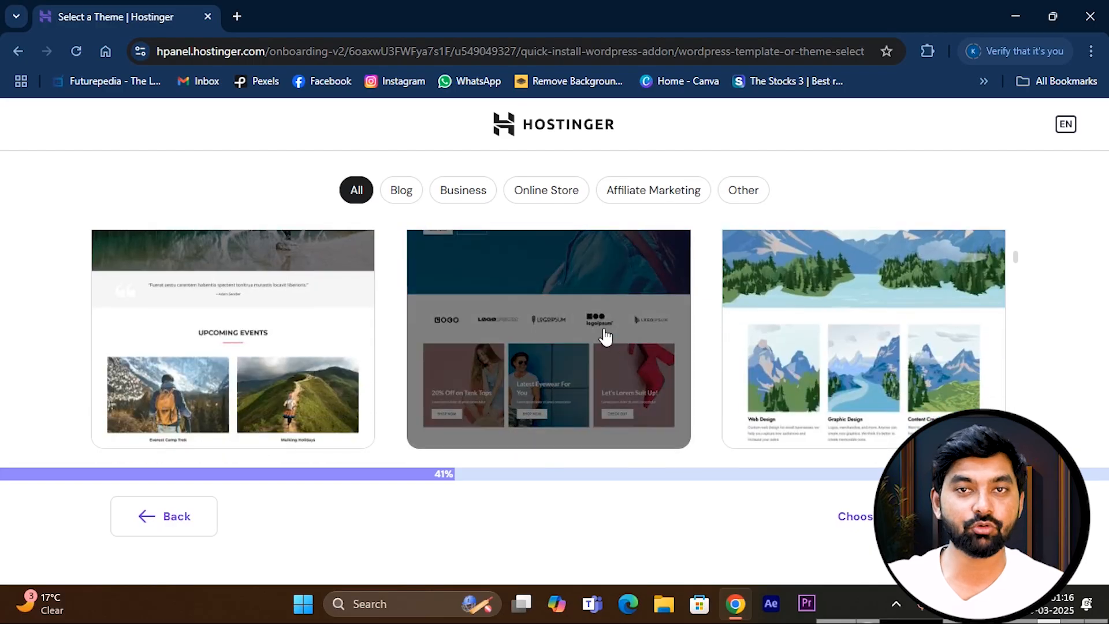
{"action": "scroll", "coordinate": [604, 336], "scroll_direction": "up", "scroll_amount": 5}
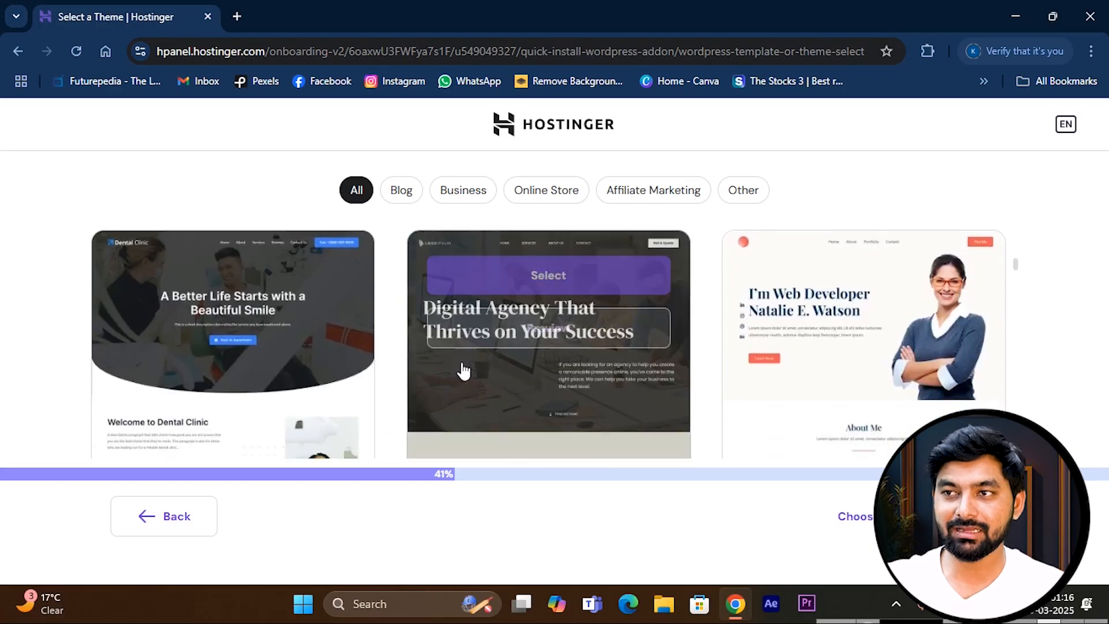
{"action": "scroll", "coordinate": [745, 344], "scroll_direction": "up", "scroll_amount": 3}
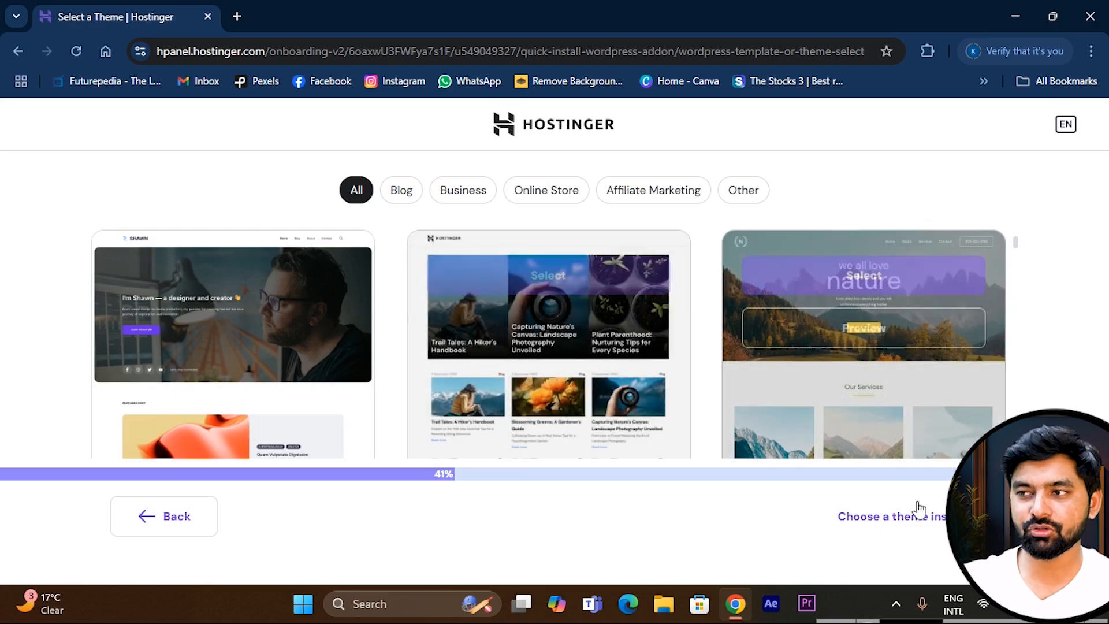
- Choose a theme instead of a template, select Astra, and continue to the plugin selection
{"action": "left_click", "coordinate": [896, 522]}
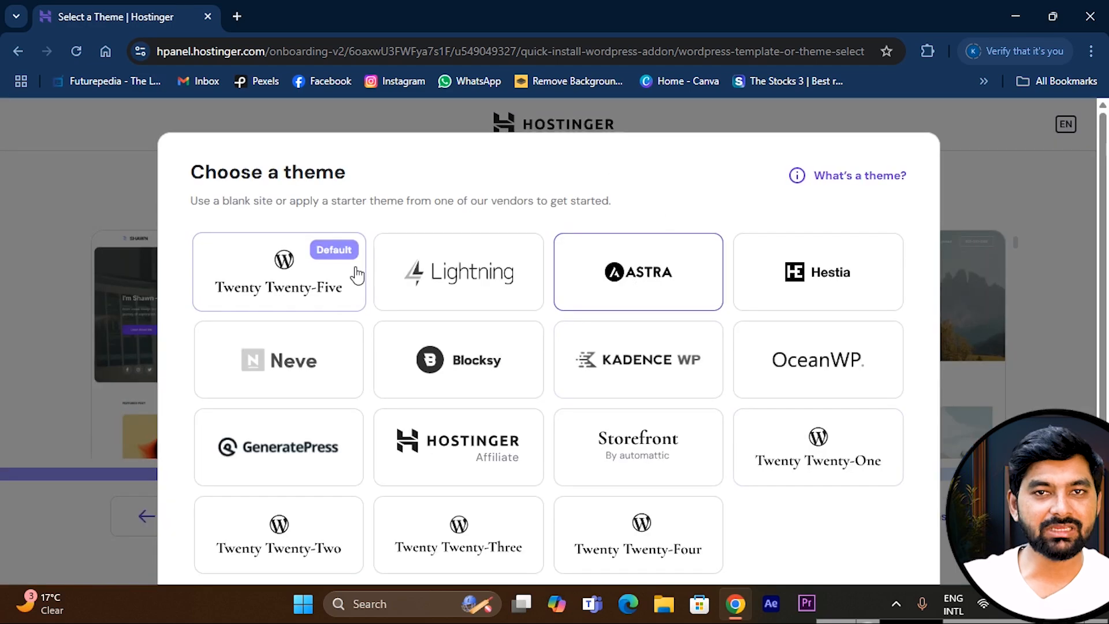
{"action": "left_click", "coordinate": [632, 276]}
{"action": "scroll", "coordinate": [693, 358], "scroll_direction": "down", "scroll_amount": 2}
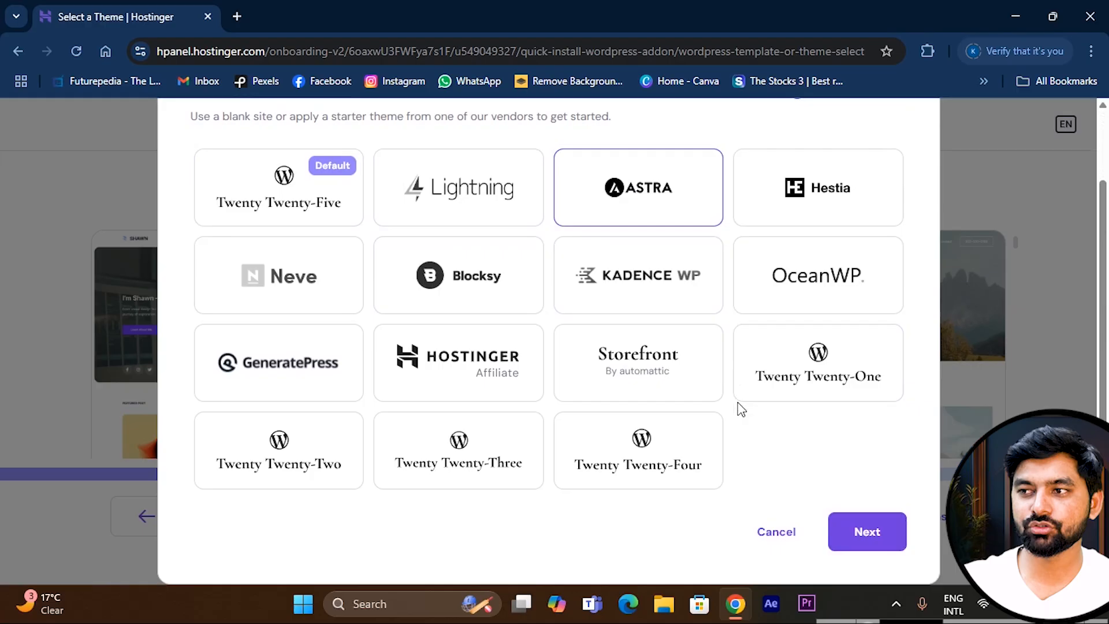
{"action": "left_click", "coordinate": [866, 532]}
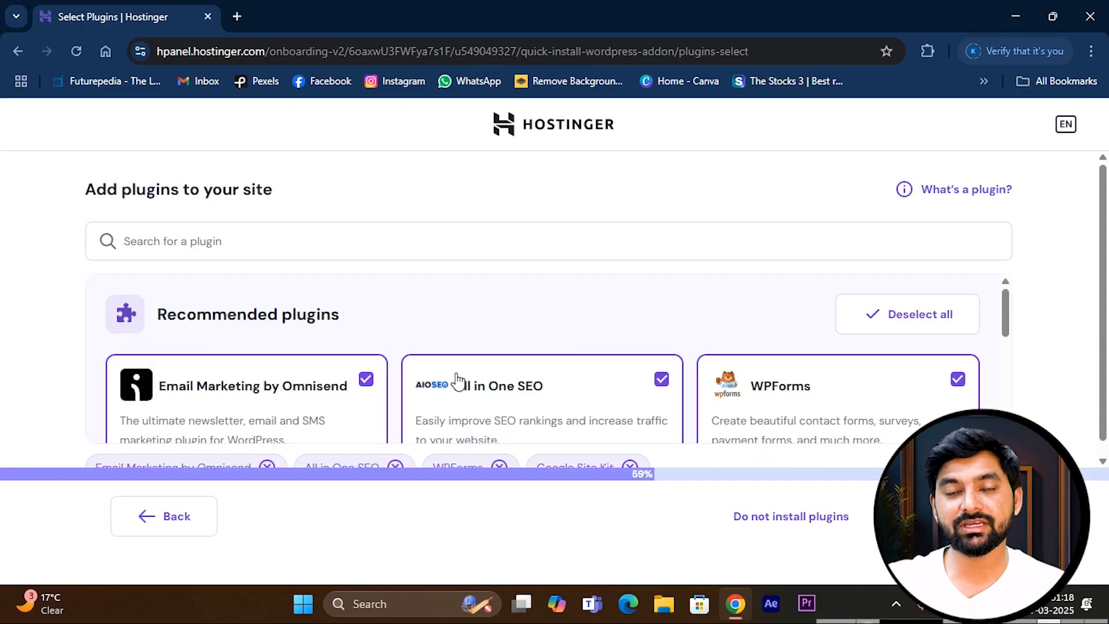
- Look over the recommended plugins, skip installing any, and continue to the domain selection
{"action": "scroll", "coordinate": [470, 375], "scroll_direction": "down", "scroll_amount": 1}
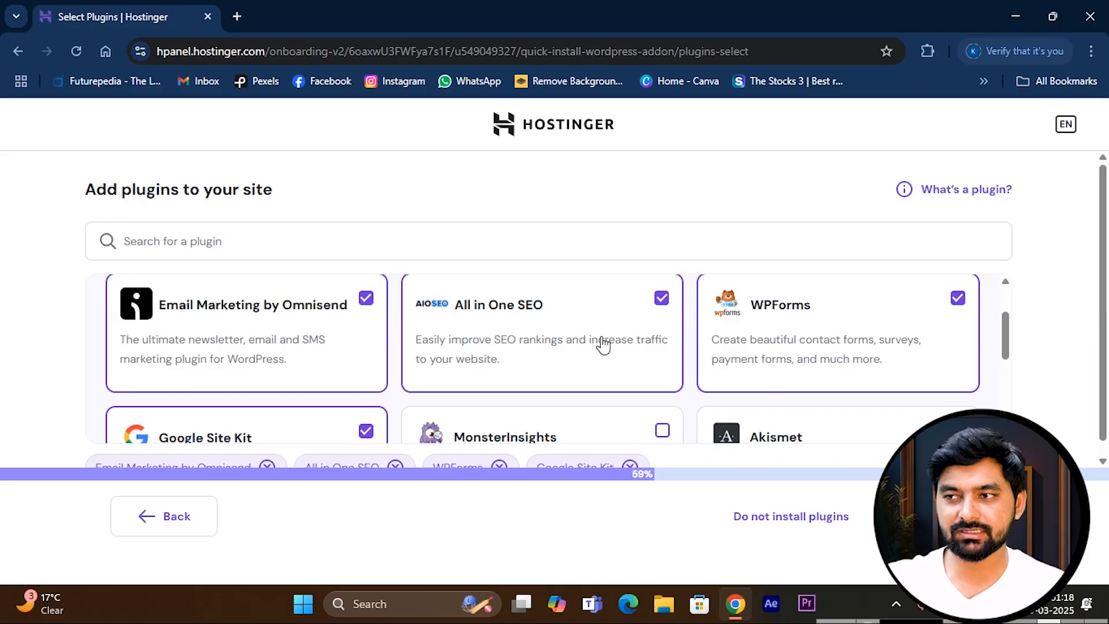
{"action": "scroll", "coordinate": [618, 354], "scroll_direction": "up", "scroll_amount": 1}
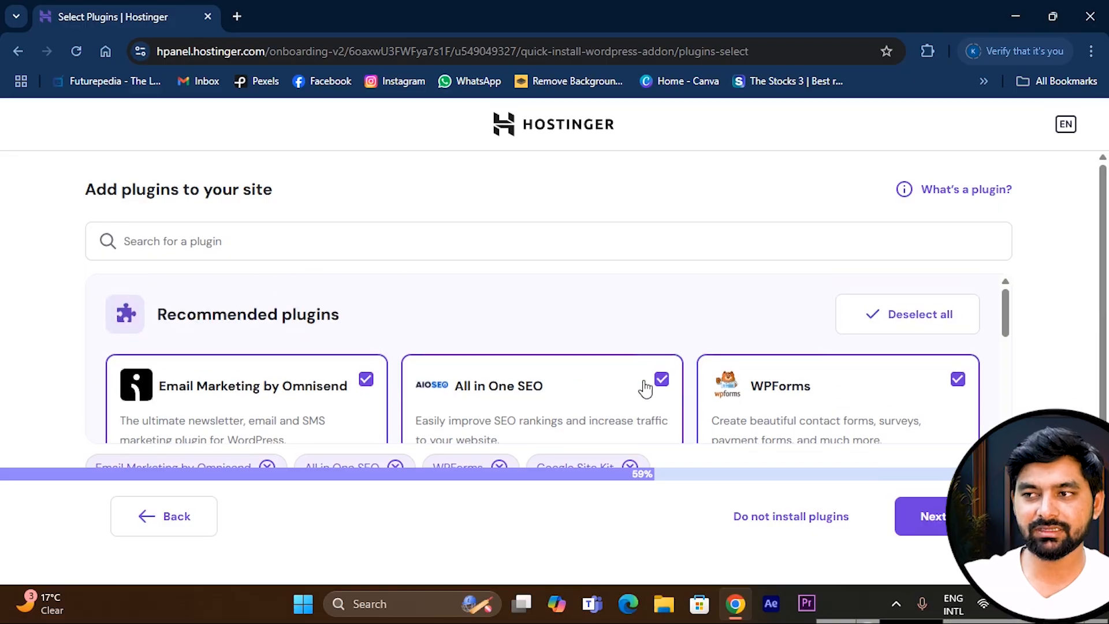
{"action": "left_click", "coordinate": [768, 521]}
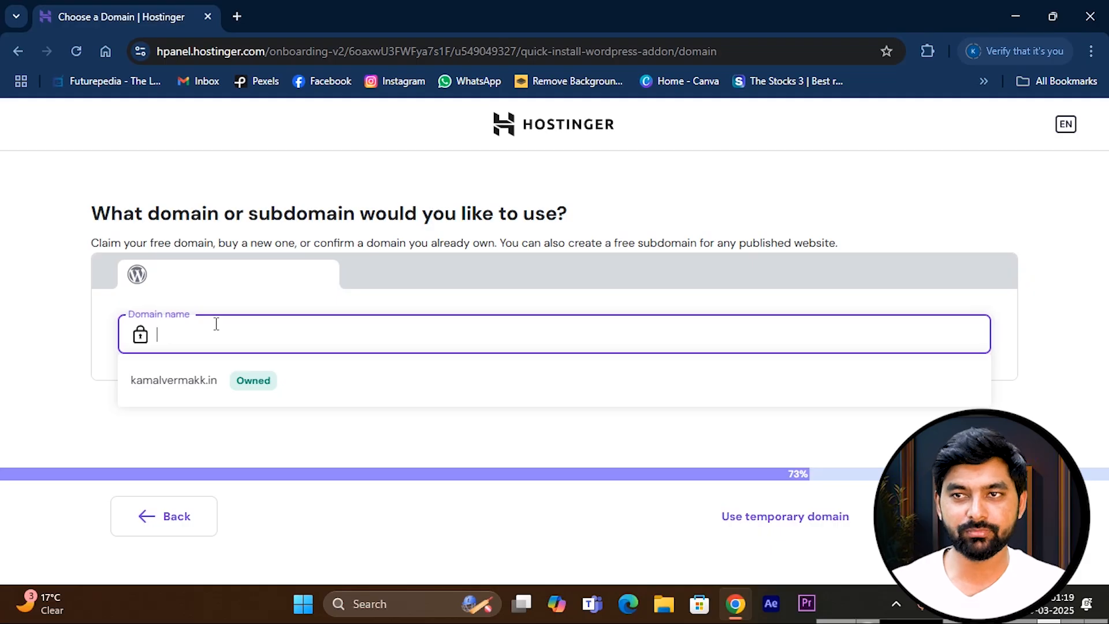
- Search for the site's domain name, select the already owned .in domain, and install WordPress on it
{"action": "type", "text": "kamalvermakk"}
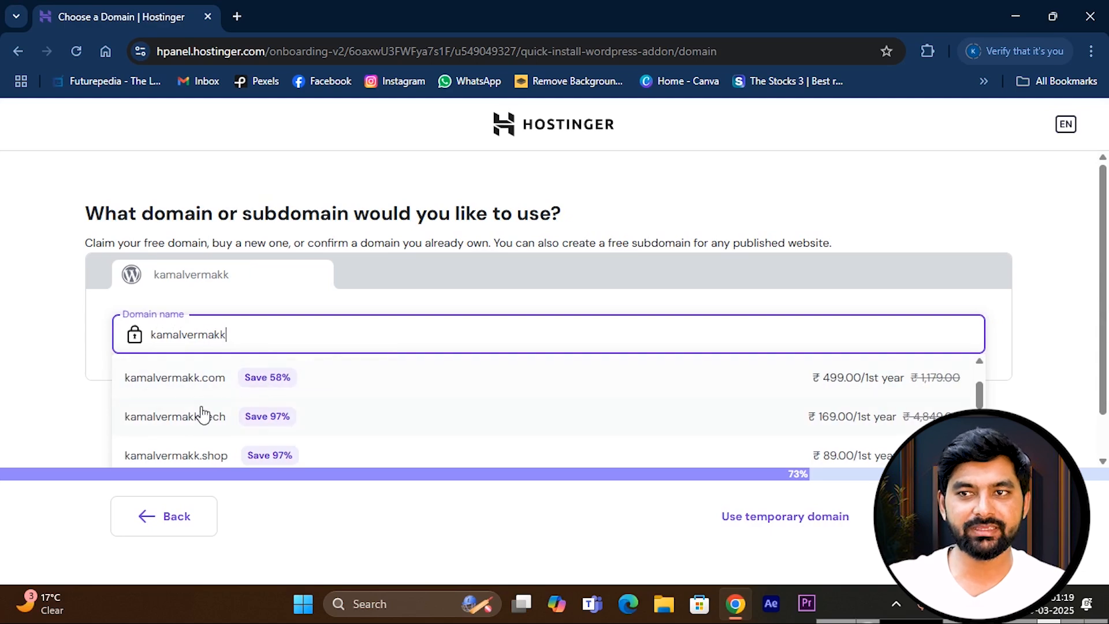
{"action": "scroll", "coordinate": [248, 419], "scroll_direction": "down", "scroll_amount": 1}
{"action": "scroll", "coordinate": [204, 409], "scroll_direction": "down", "scroll_amount": 1}
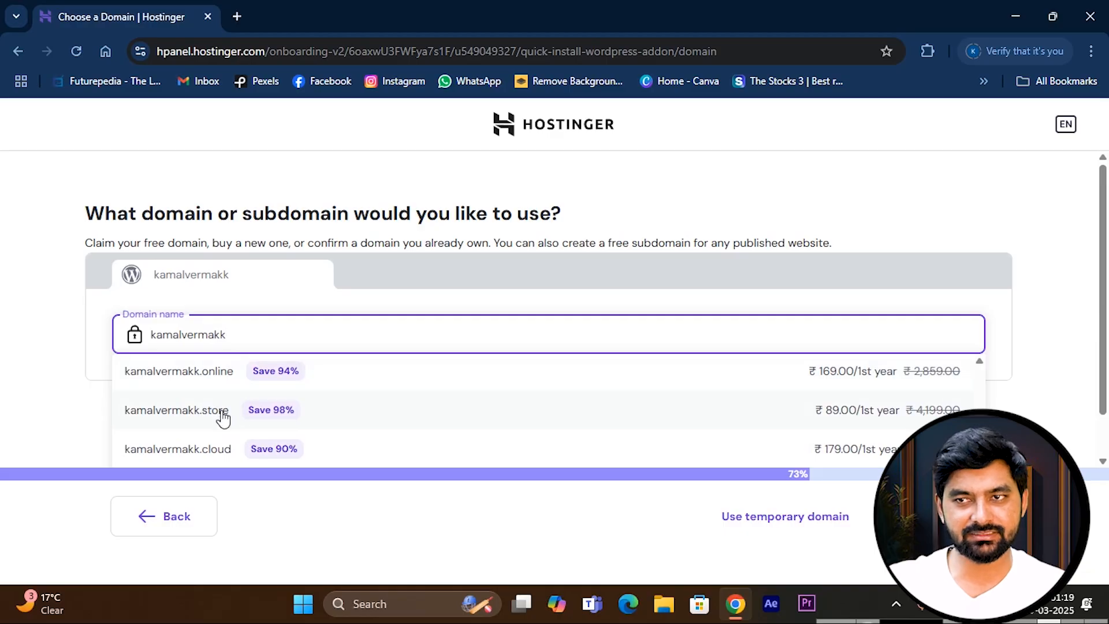
{"action": "scroll", "coordinate": [832, 414], "scroll_direction": "down", "scroll_amount": 1}
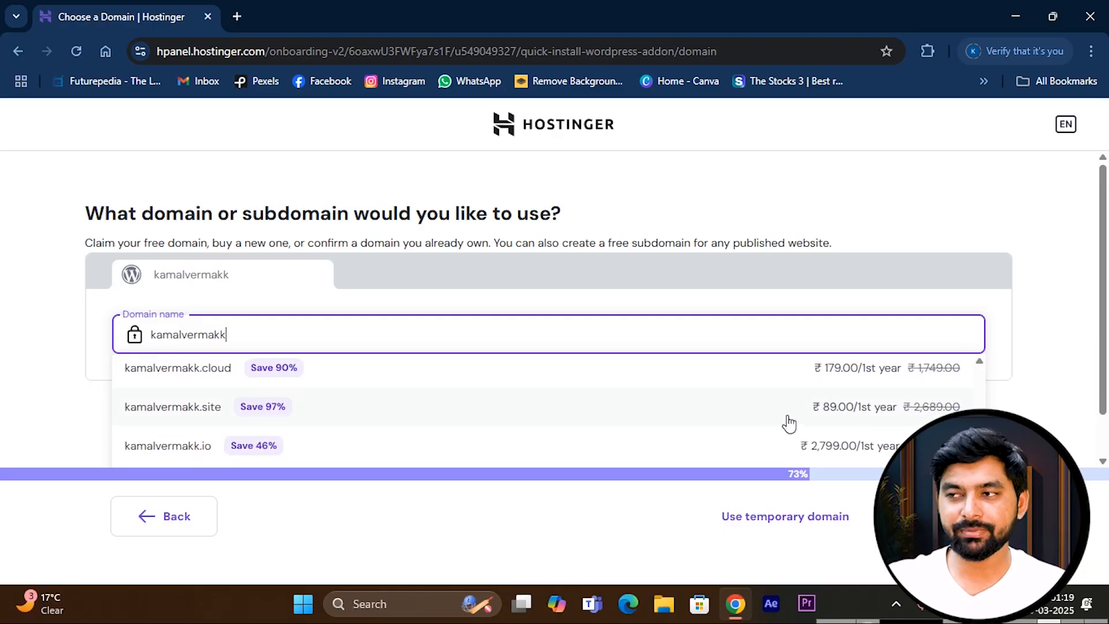
{"action": "scroll", "coordinate": [899, 421], "scroll_direction": "up", "scroll_amount": 2}
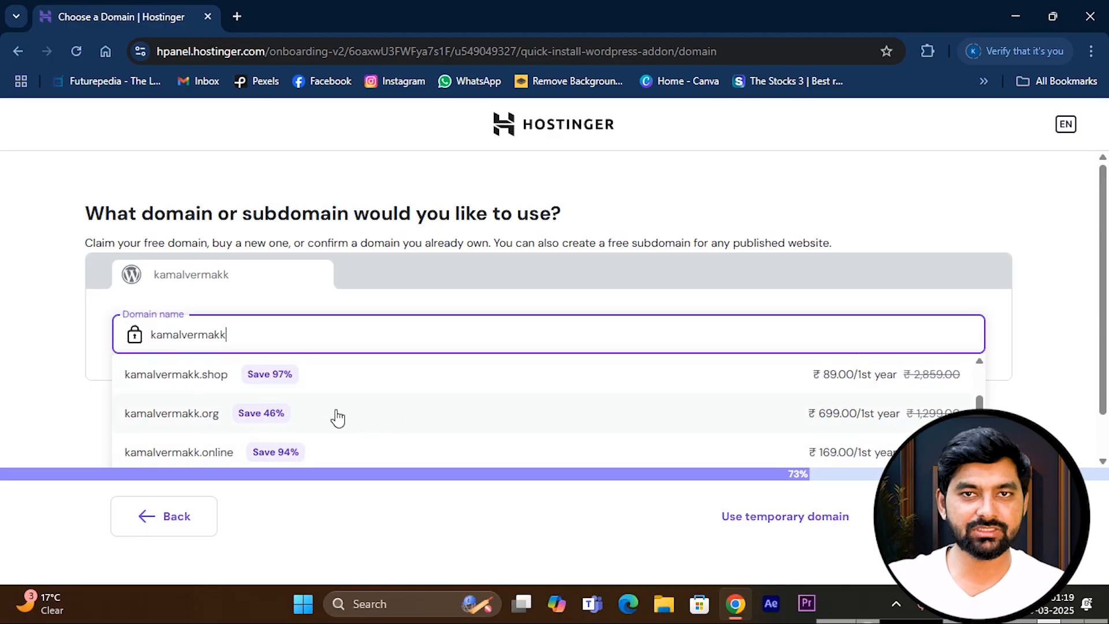
{"action": "scroll", "coordinate": [314, 431], "scroll_direction": "up", "scroll_amount": 2}
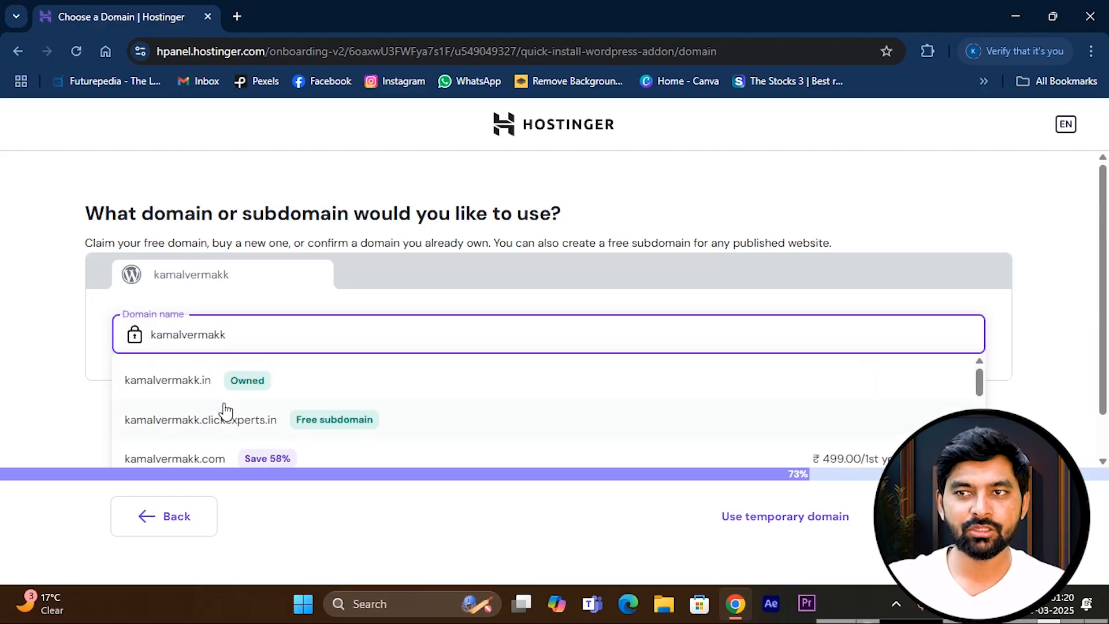
{"action": "left_click", "coordinate": [189, 382]}
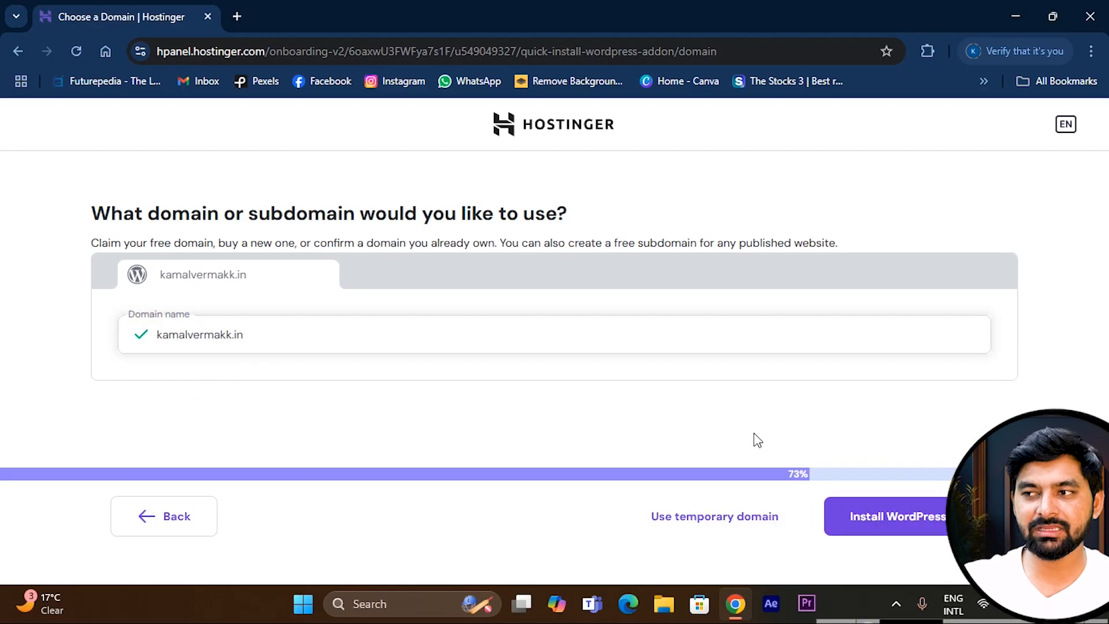
{"action": "left_click", "coordinate": [880, 513]}
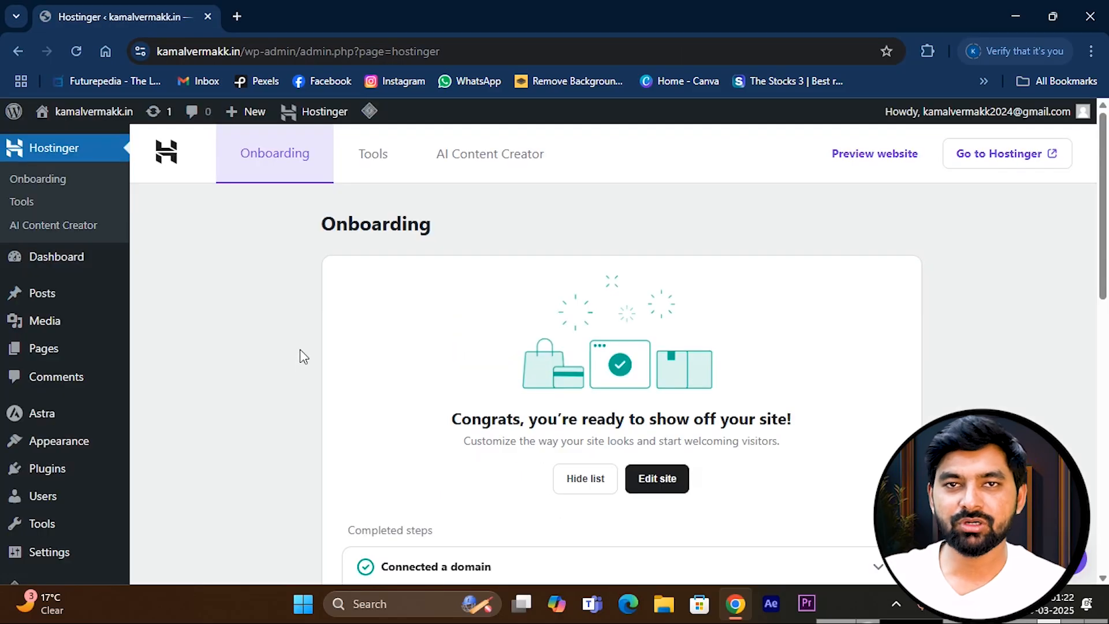
{"action": "scroll", "coordinate": [69, 254], "scroll_direction": "down", "scroll_amount": 8}
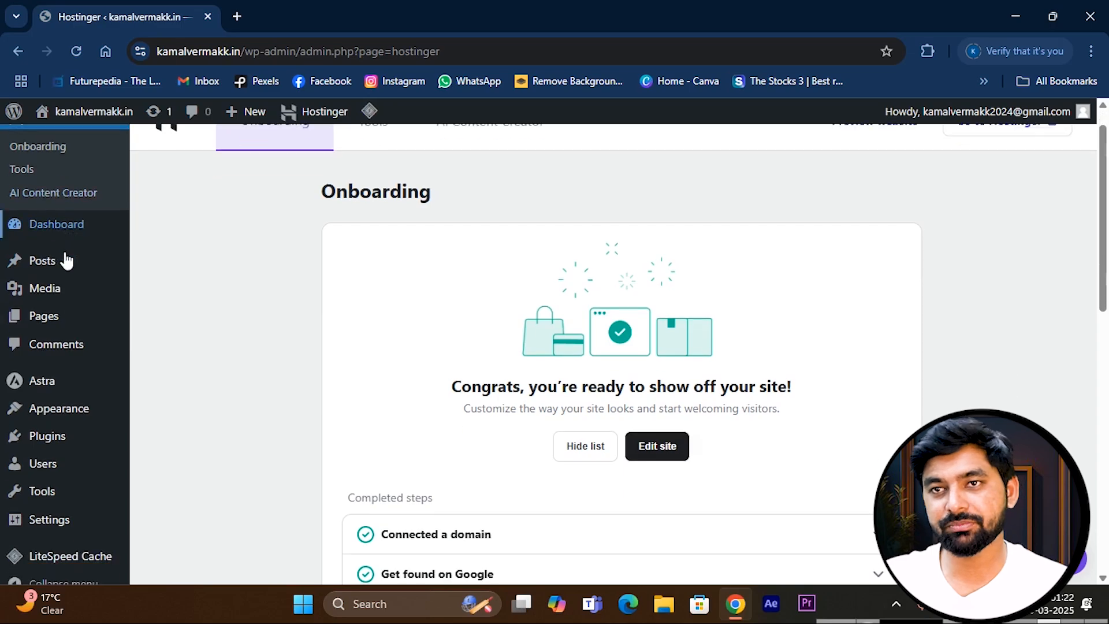
{"action": "mouse_move", "coordinate": [65, 444]}
{"action": "scroll", "coordinate": [67, 431], "scroll_direction": "up", "scroll_amount": 8}
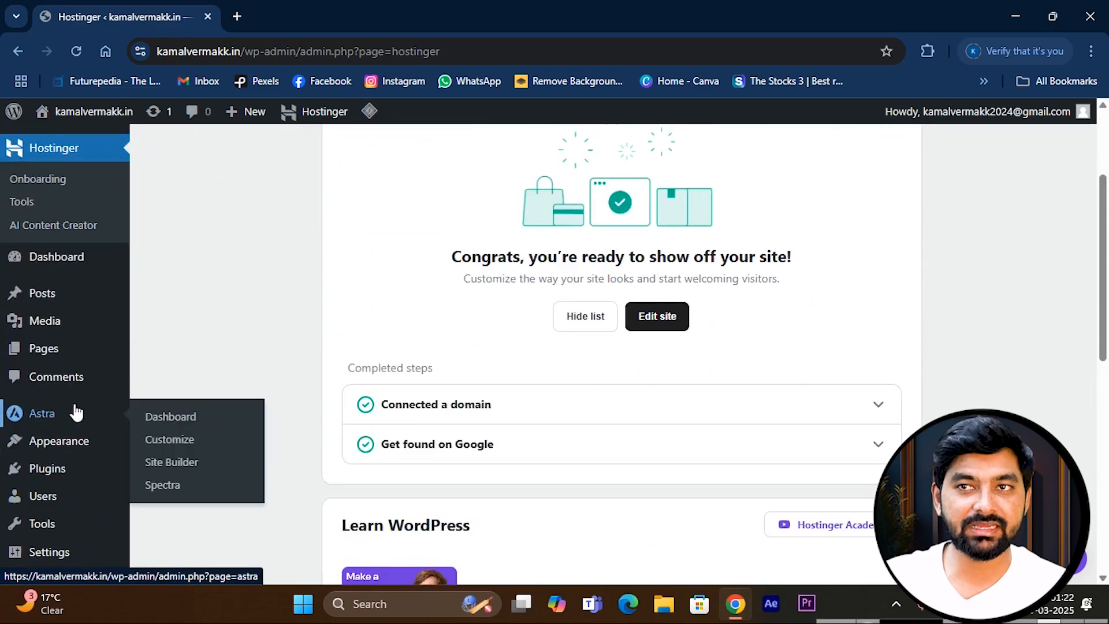
{"action": "mouse_move", "coordinate": [70, 301]}
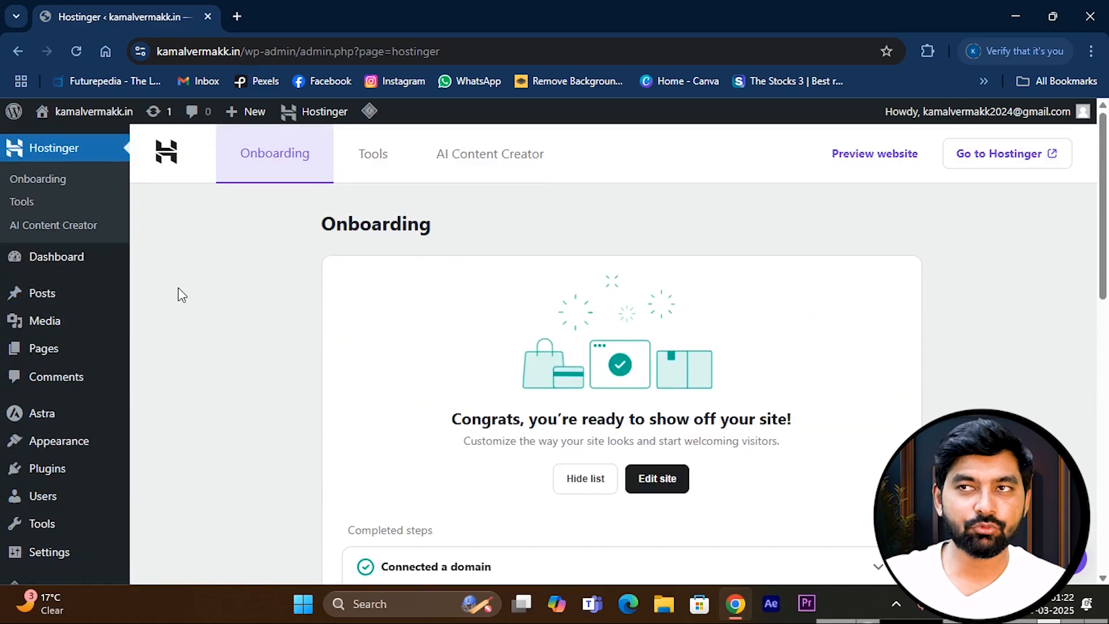
- Open the new website's .in address in a separate browser tab
{"action": "left_click", "coordinate": [236, 17]}
{"action": "left_click", "coordinate": [201, 51]}
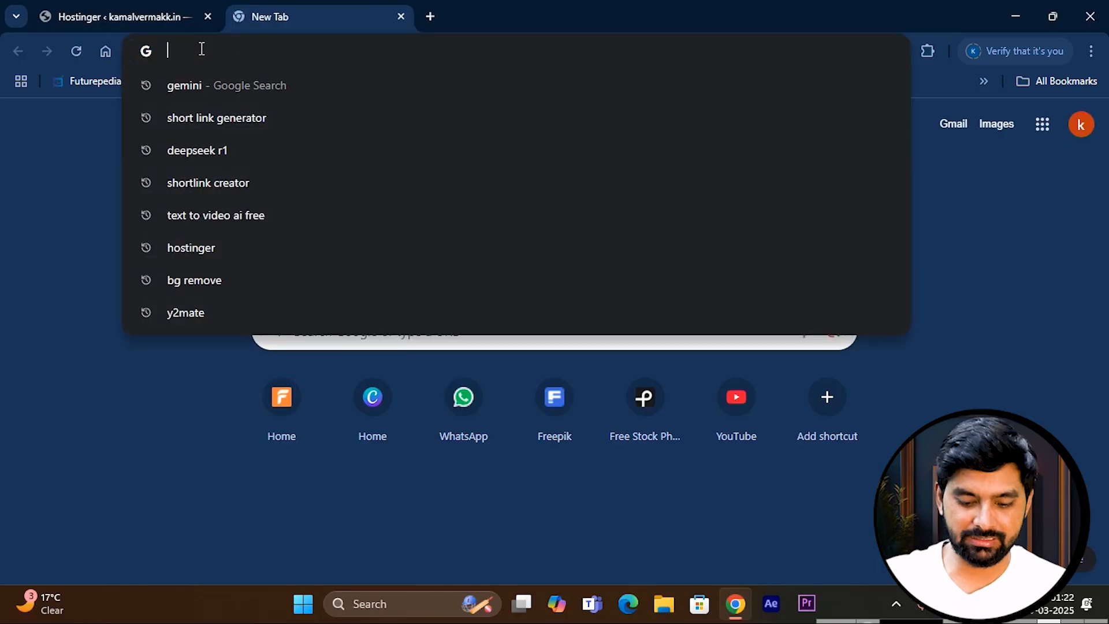
{"action": "type", "text": "kamalvermakk.in"}
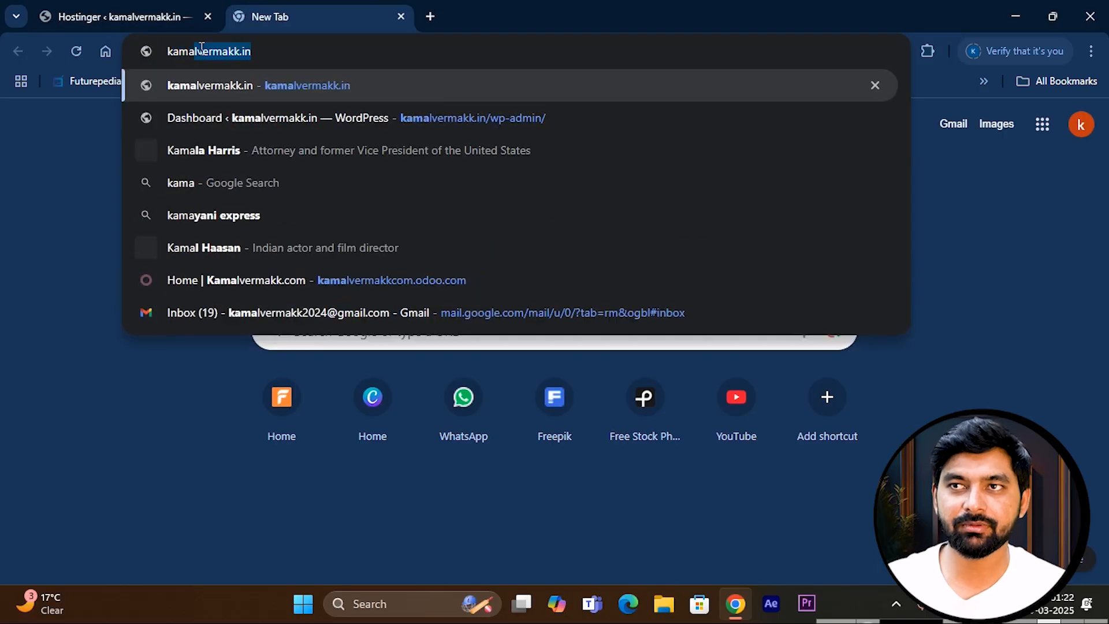
{"action": "key", "text": "Return"}
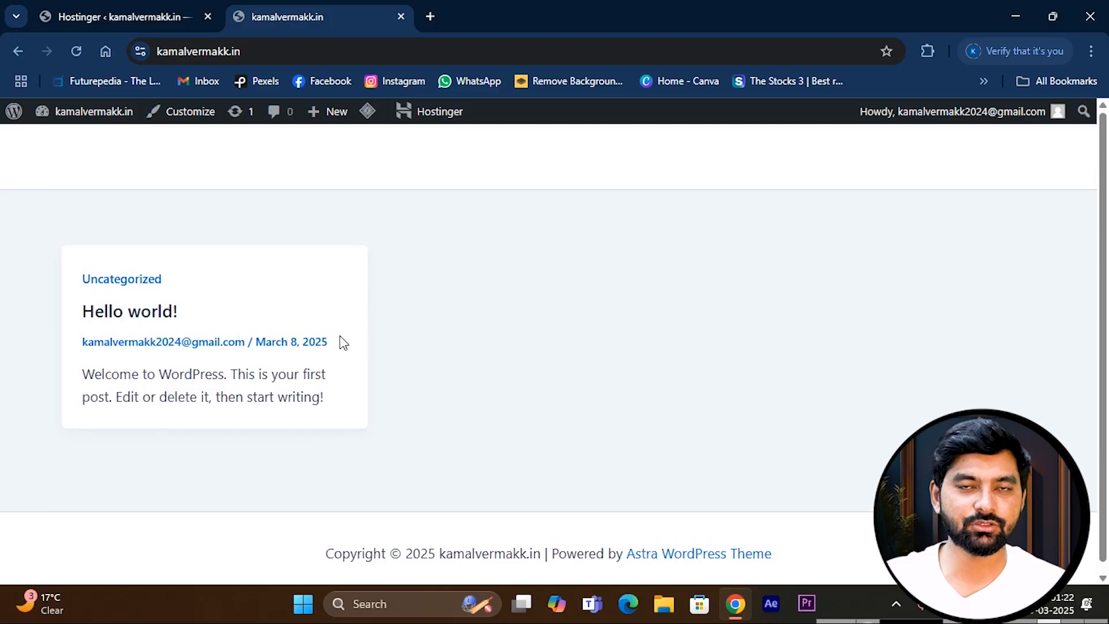
- Examine the live site's default homepage, including the sample post card and the footer
{"action": "scroll", "coordinate": [485, 340], "scroll_direction": "down", "scroll_amount": 1}
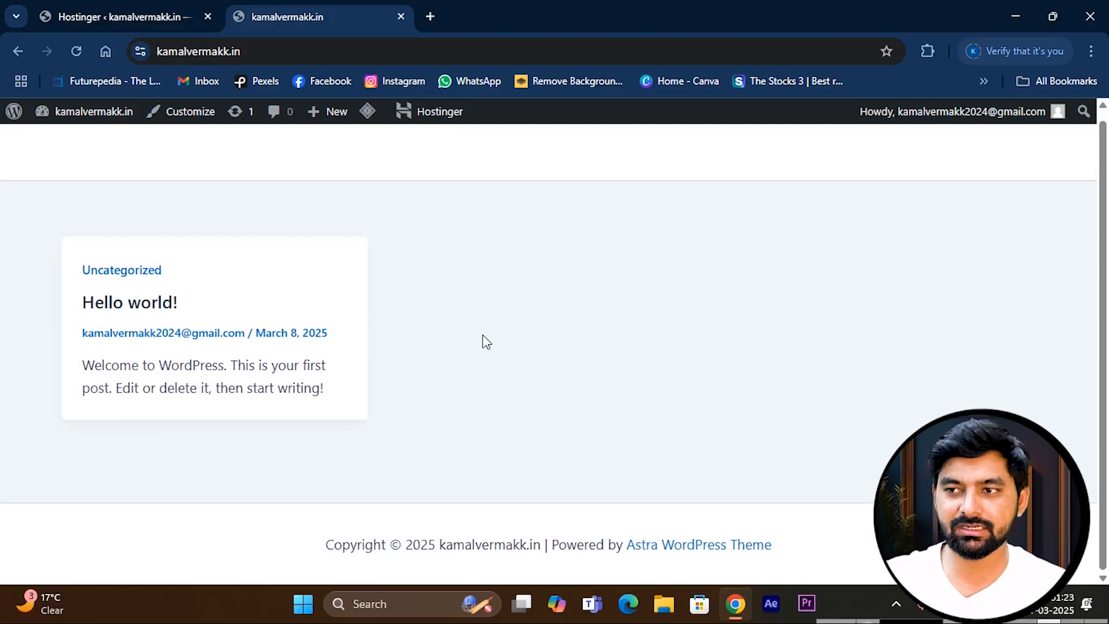
{"action": "scroll", "coordinate": [212, 242], "scroll_direction": "up", "scroll_amount": 1}
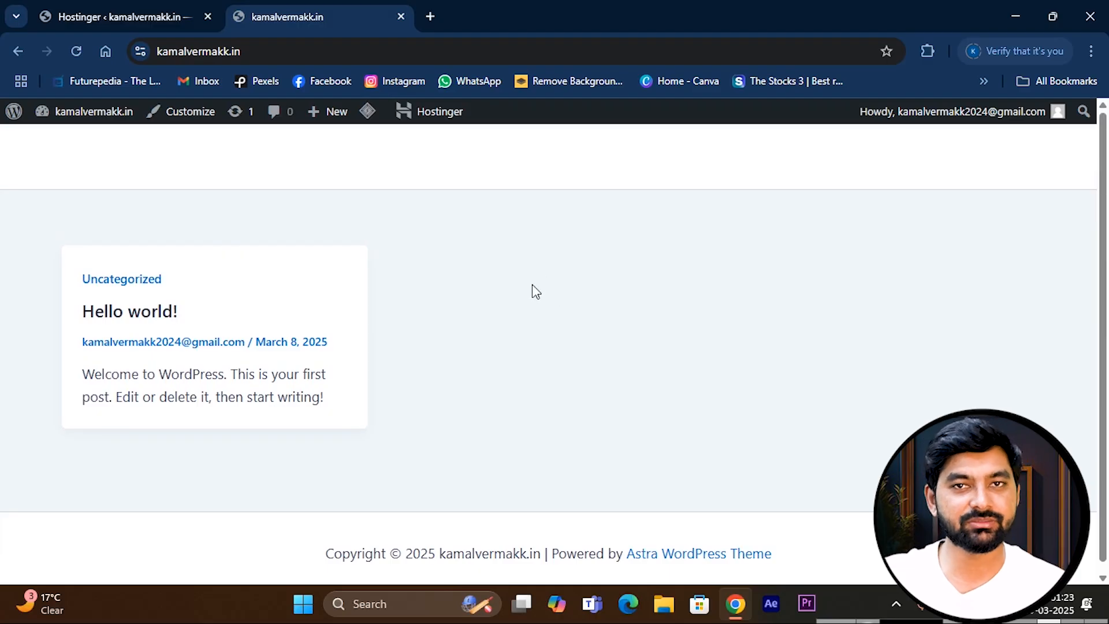
{"action": "scroll", "coordinate": [512, 347], "scroll_direction": "down", "scroll_amount": 1}
{"action": "scroll", "coordinate": [537, 369], "scroll_direction": "up", "scroll_amount": 1}
{"action": "scroll", "coordinate": [606, 427], "scroll_direction": "down", "scroll_amount": 1}
{"action": "scroll", "coordinate": [537, 317], "scroll_direction": "up", "scroll_amount": 1}
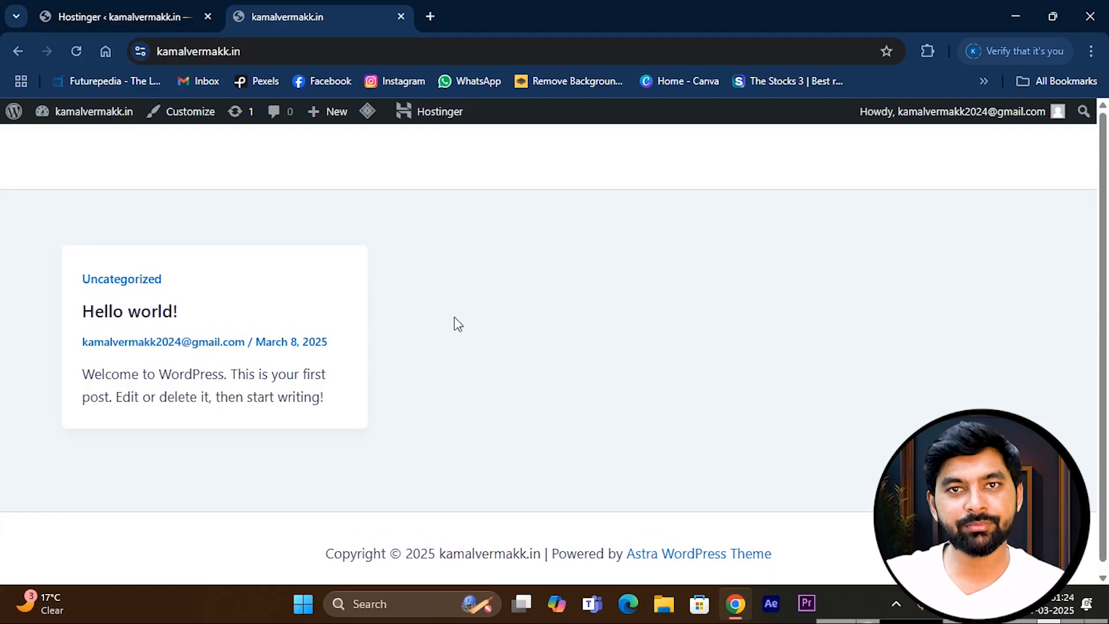
{"action": "scroll", "coordinate": [266, 231], "scroll_direction": "down", "scroll_amount": 1}
{"action": "scroll", "coordinate": [352, 322], "scroll_direction": "up", "scroll_amount": 1}
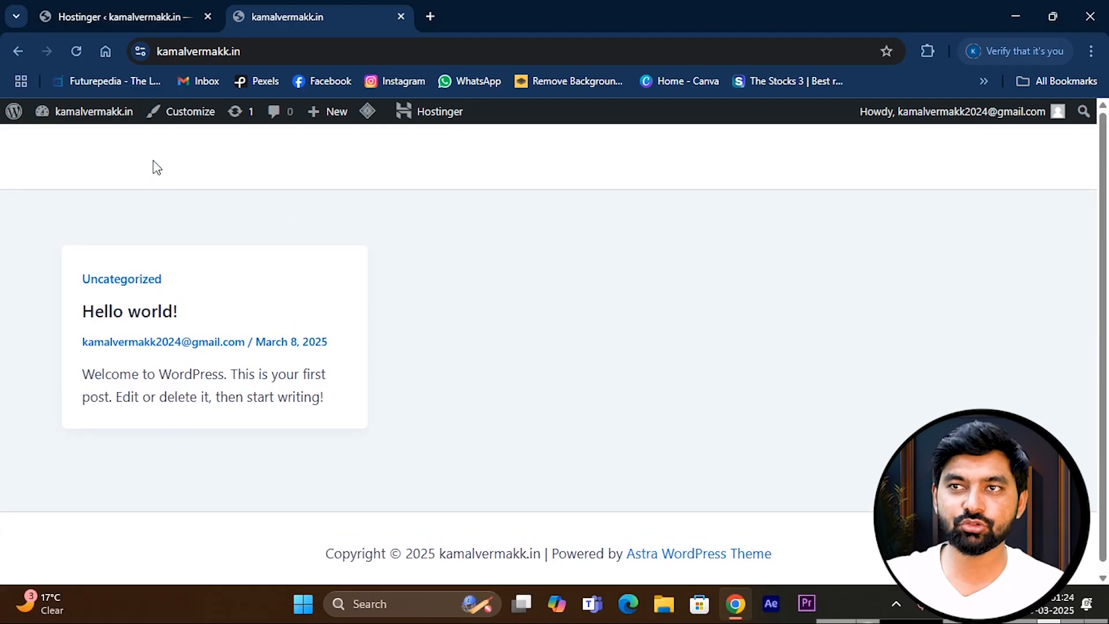
{"action": "left_click_drag", "start_coordinate": [427, 352], "coordinate": [90, 254]}
{"action": "left_click", "coordinate": [442, 283]}
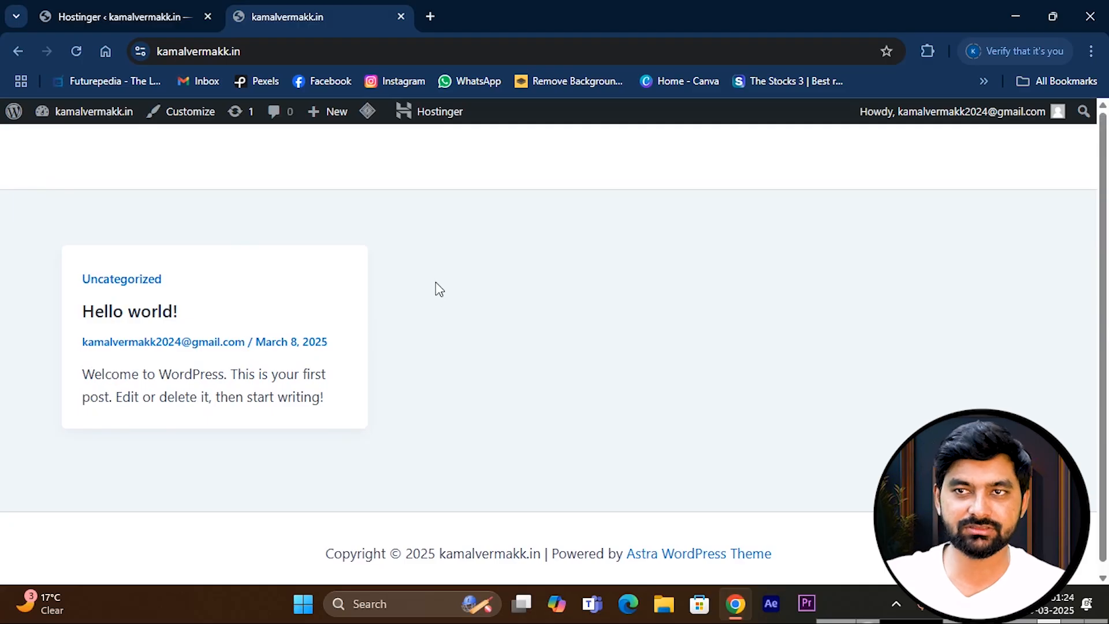
- Return to the WordPress admin, open the Themes page under Appearance, and review the installed themes
{"action": "left_click", "coordinate": [134, 18]}
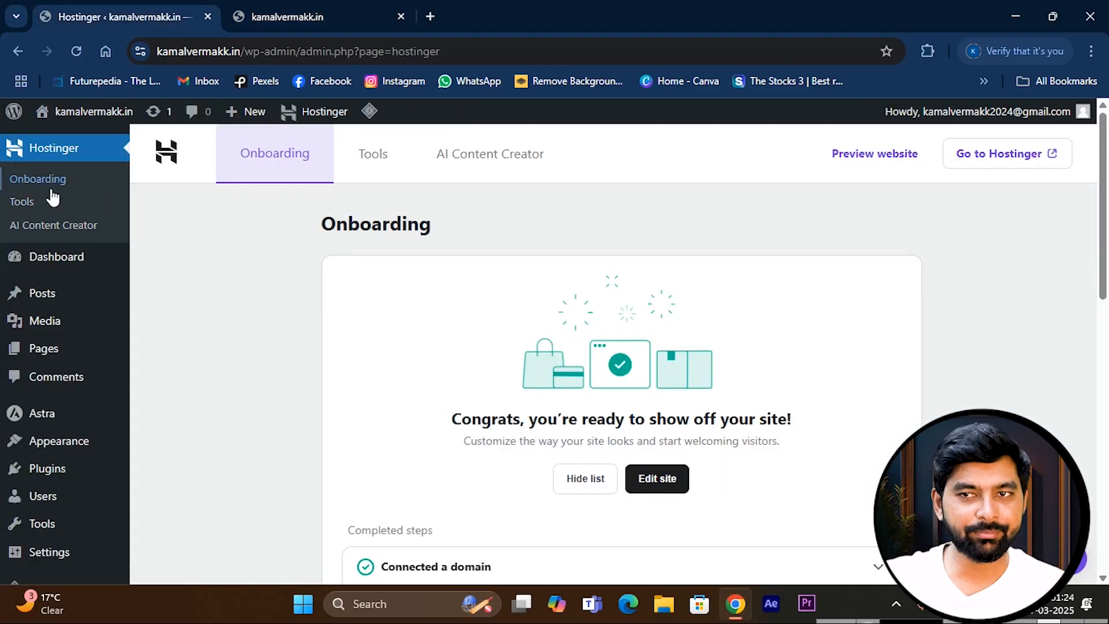
{"action": "left_click", "coordinate": [54, 443]}
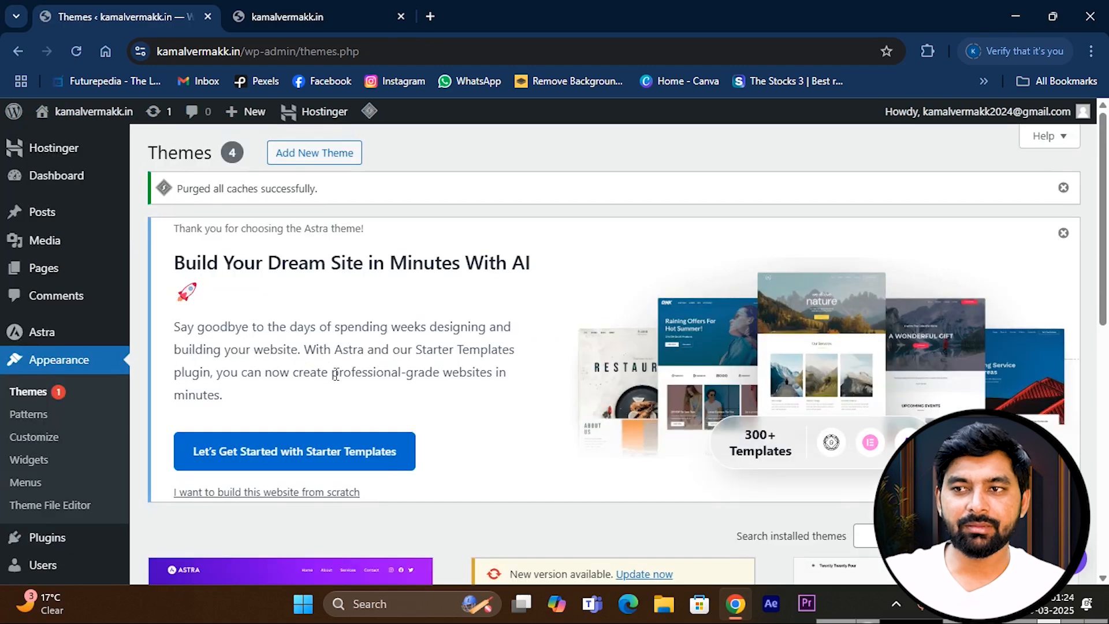
{"action": "scroll", "coordinate": [263, 358], "scroll_direction": "down", "scroll_amount": 5}
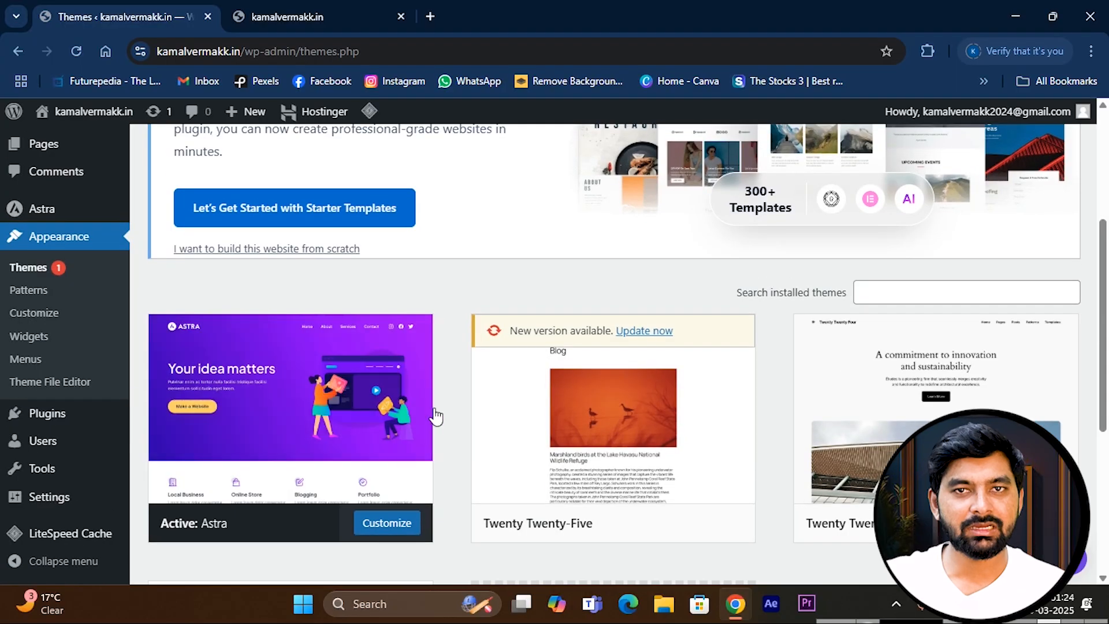
{"action": "scroll", "coordinate": [413, 460], "scroll_direction": "up", "scroll_amount": 5}
{"action": "scroll", "coordinate": [413, 460], "scroll_direction": "down", "scroll_amount": 5}
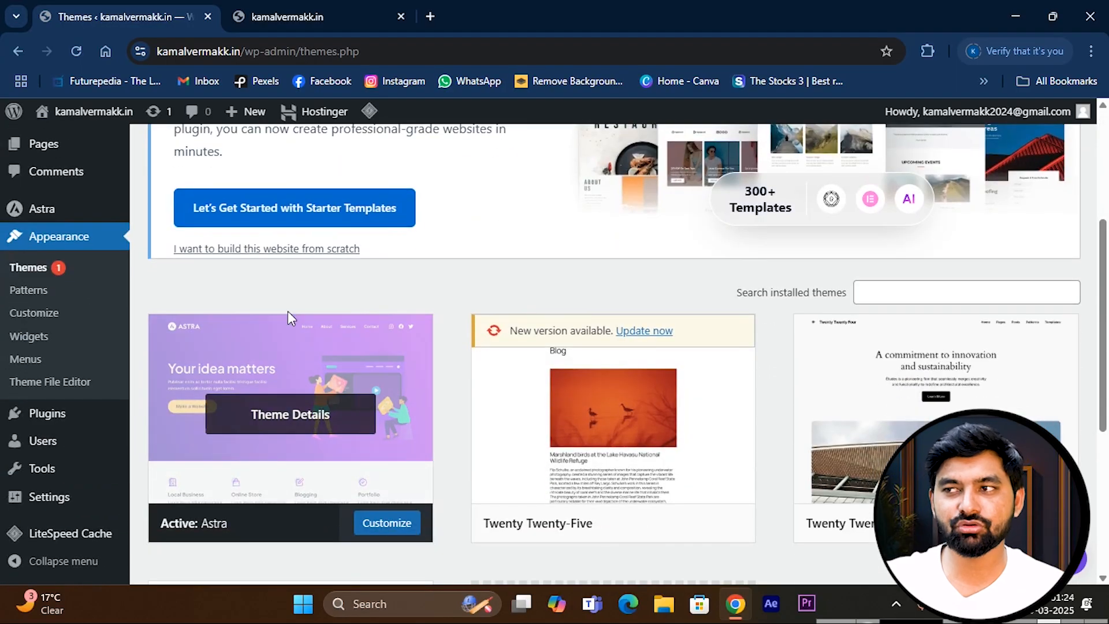
{"action": "left_click", "coordinate": [964, 295]}
{"action": "left_click", "coordinate": [448, 278]}
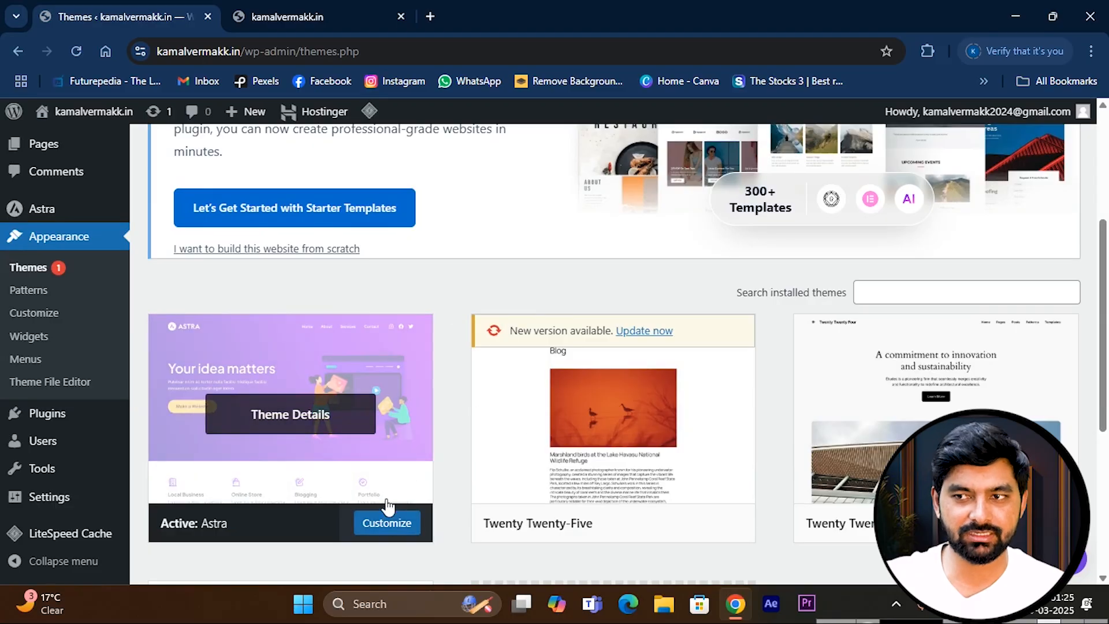
- Get started with Astra's Starter Templates and open the template library
{"action": "scroll", "coordinate": [477, 448], "scroll_direction": "up", "scroll_amount": 2}
{"action": "scroll", "coordinate": [470, 448], "scroll_direction": "down", "scroll_amount": 2}
{"action": "scroll", "coordinate": [459, 445], "scroll_direction": "up", "scroll_amount": 3}
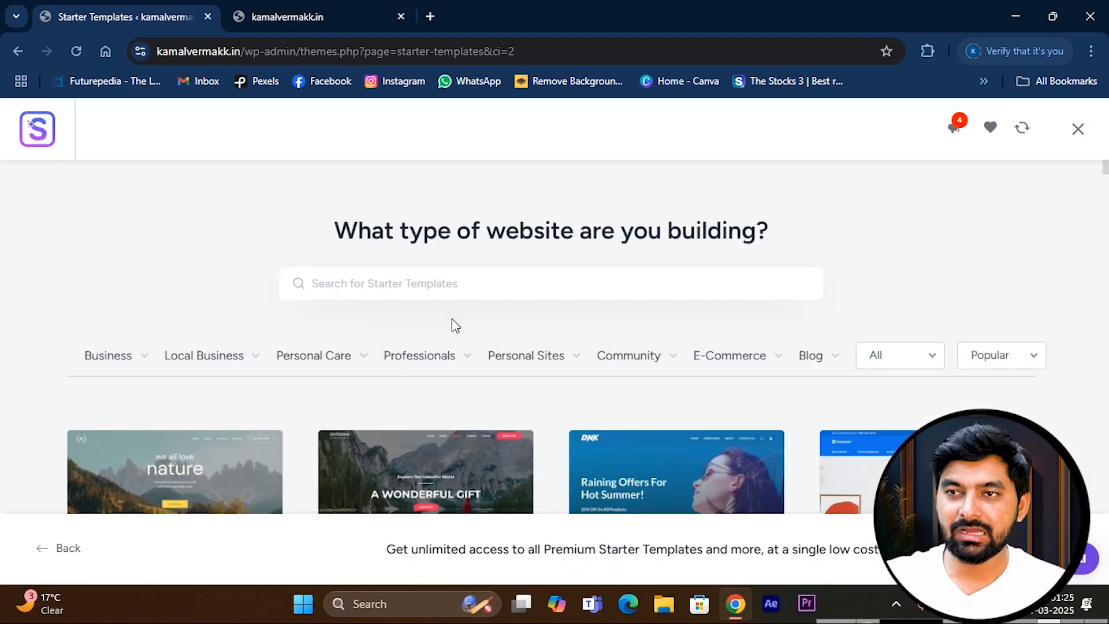
- Browse the Starter Templates library and select the Car Repair template for customization
{"action": "scroll", "coordinate": [439, 322], "scroll_direction": "down", "scroll_amount": 3}
{"action": "scroll", "coordinate": [265, 355], "scroll_direction": "down", "scroll_amount": 4}
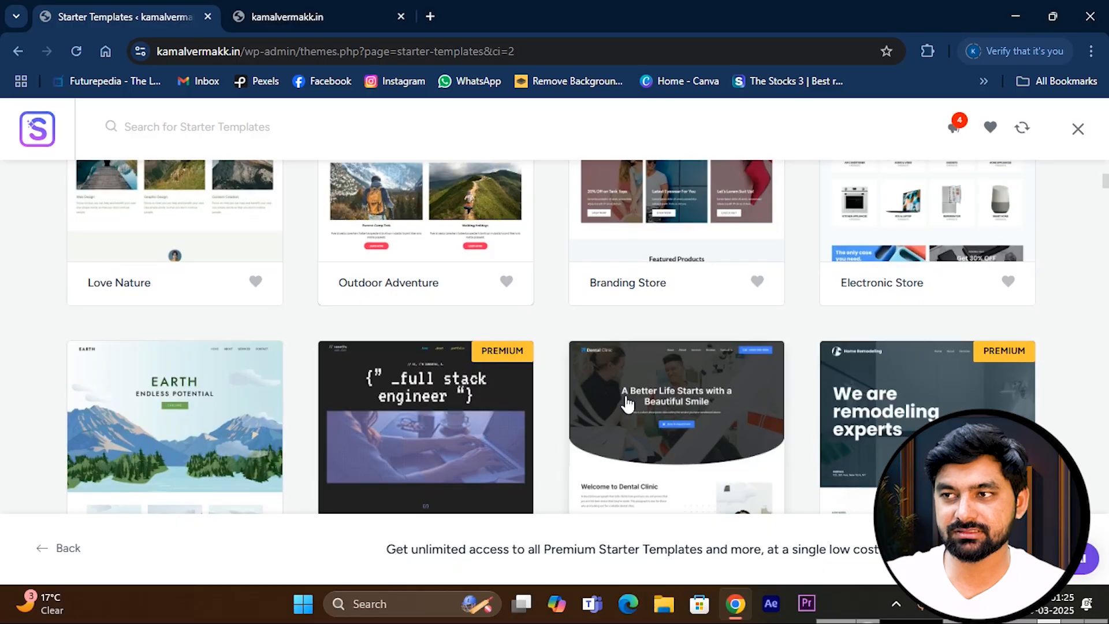
{"action": "scroll", "coordinate": [576, 376], "scroll_direction": "down", "scroll_amount": 3}
{"action": "scroll", "coordinate": [519, 378], "scroll_direction": "down", "scroll_amount": 3}
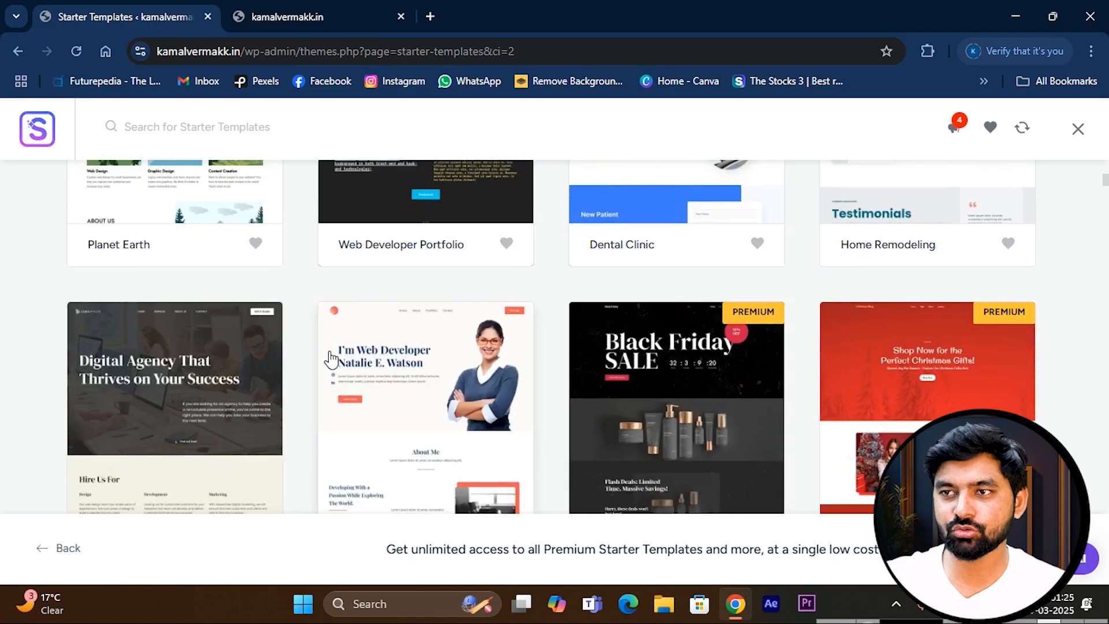
{"action": "scroll", "coordinate": [505, 384], "scroll_direction": "down", "scroll_amount": 3}
{"action": "scroll", "coordinate": [511, 387], "scroll_direction": "up", "scroll_amount": 7}
{"action": "scroll", "coordinate": [513, 384], "scroll_direction": "up", "scroll_amount": 3}
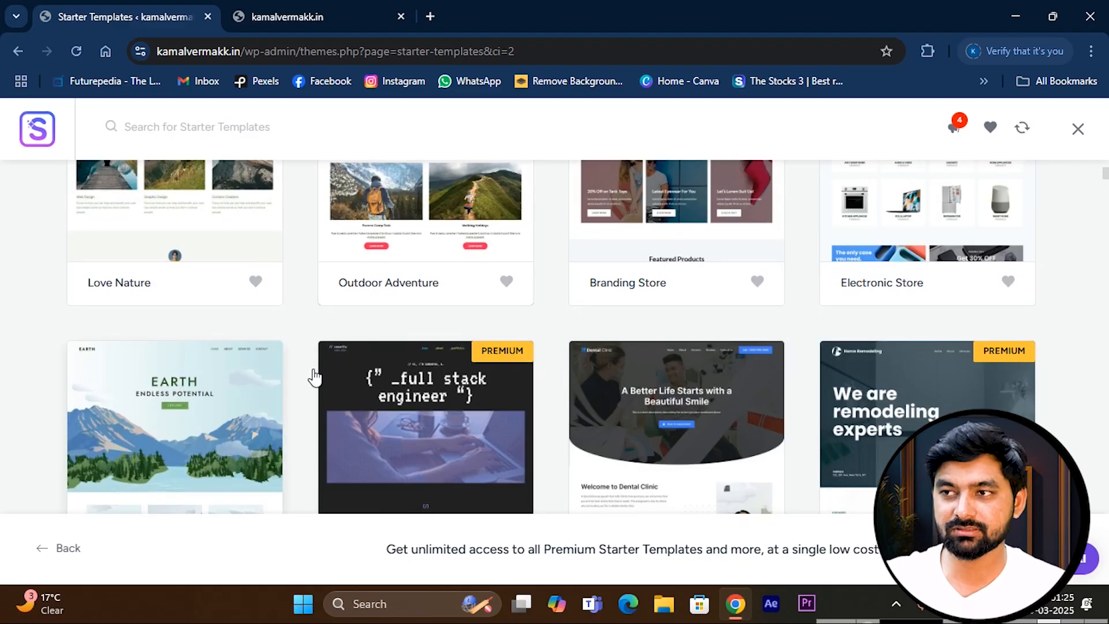
{"action": "scroll", "coordinate": [624, 393], "scroll_direction": "down", "scroll_amount": 10}
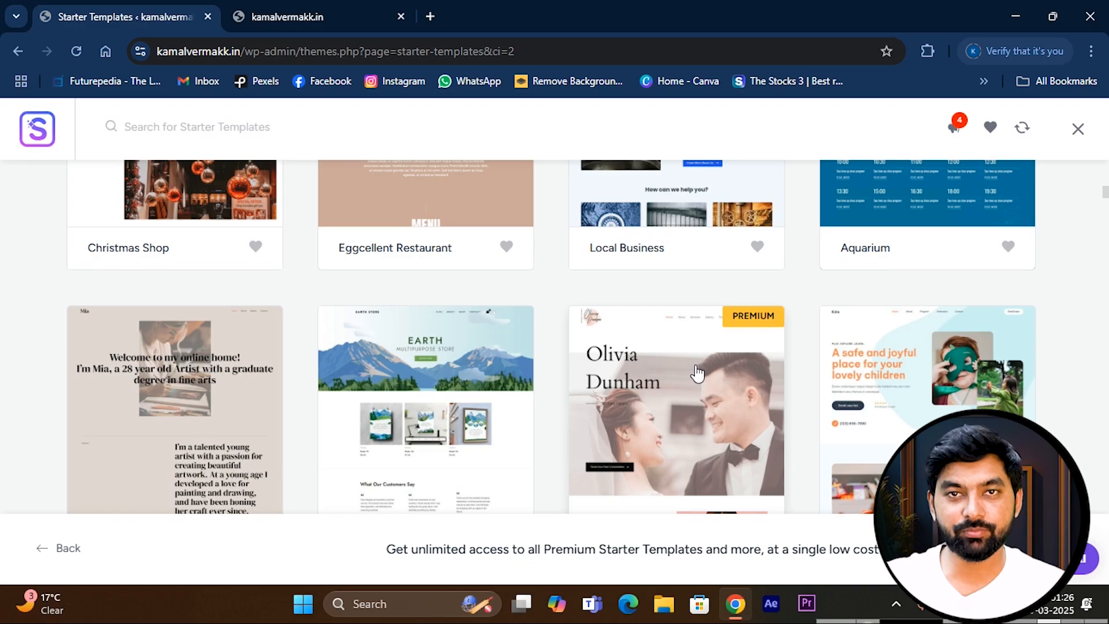
{"action": "scroll", "coordinate": [817, 378], "scroll_direction": "down", "scroll_amount": 5}
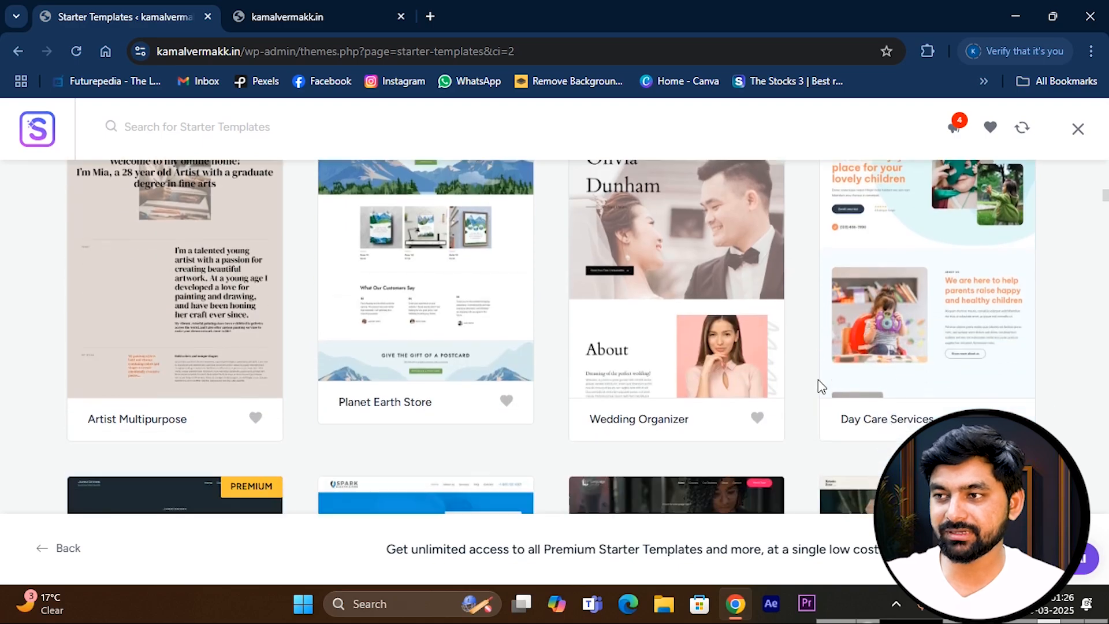
{"action": "scroll", "coordinate": [664, 375], "scroll_direction": "down", "scroll_amount": 5}
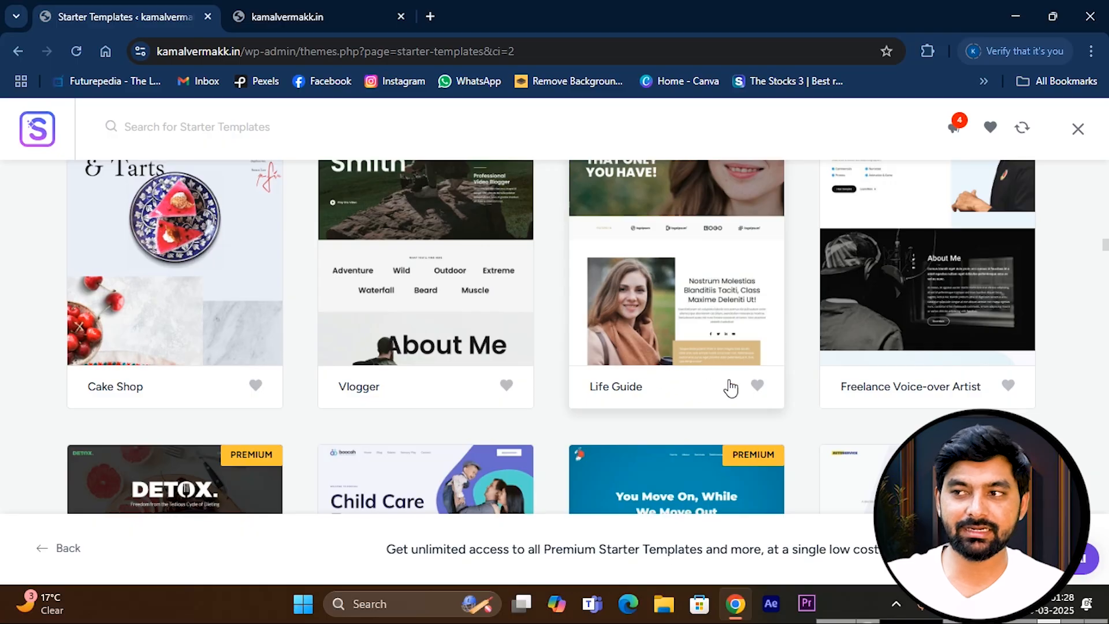
{"action": "scroll", "coordinate": [751, 376], "scroll_direction": "down", "scroll_amount": 4}
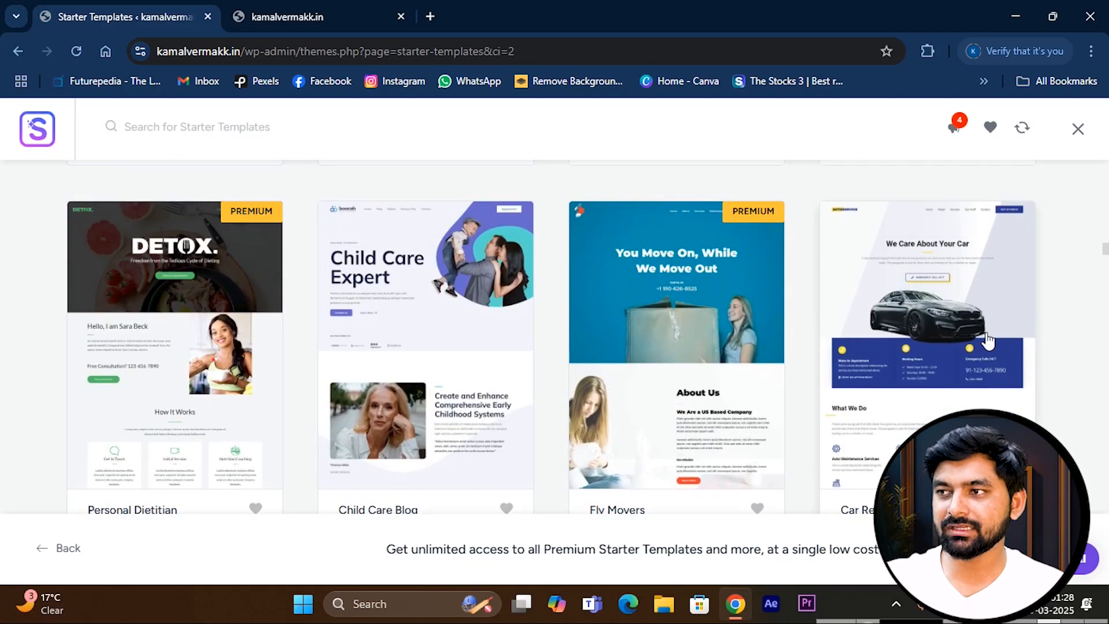
{"action": "left_click", "coordinate": [929, 317]}
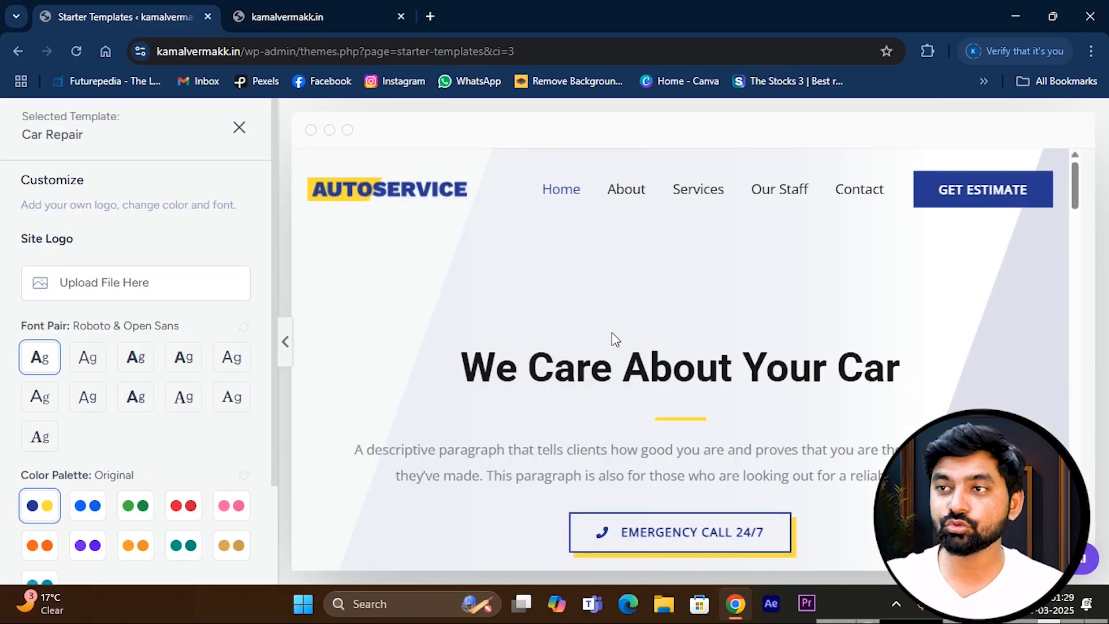
- Review the Car Repair template preview from the hero through the contact details to the What We Do section
{"action": "scroll", "coordinate": [622, 272], "scroll_direction": "down", "scroll_amount": 10}
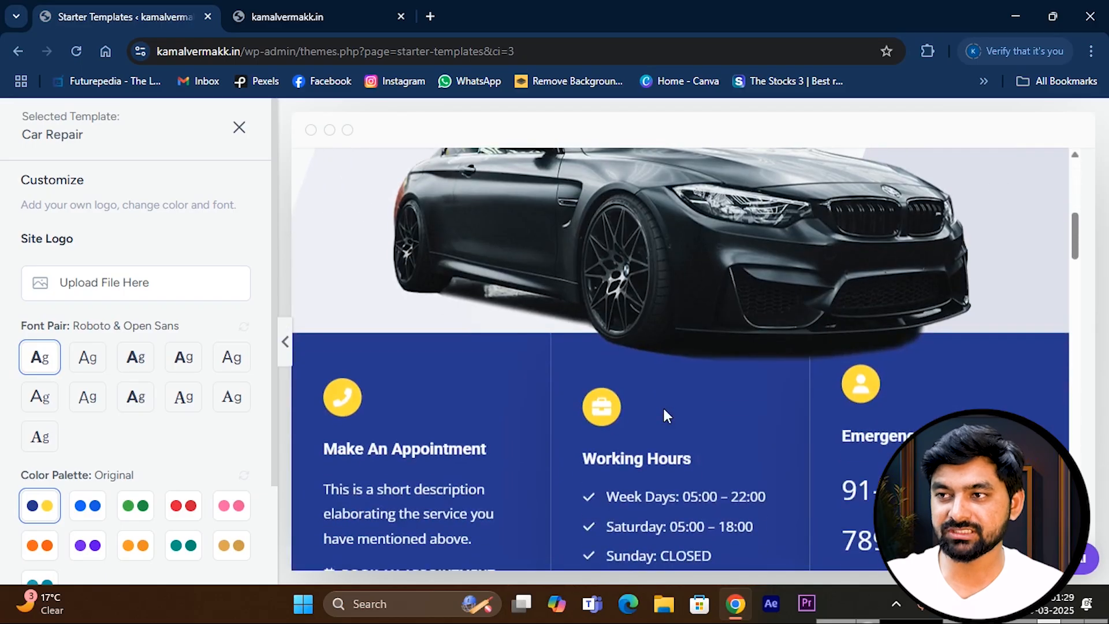
{"action": "scroll", "coordinate": [671, 413], "scroll_direction": "down", "scroll_amount": 3}
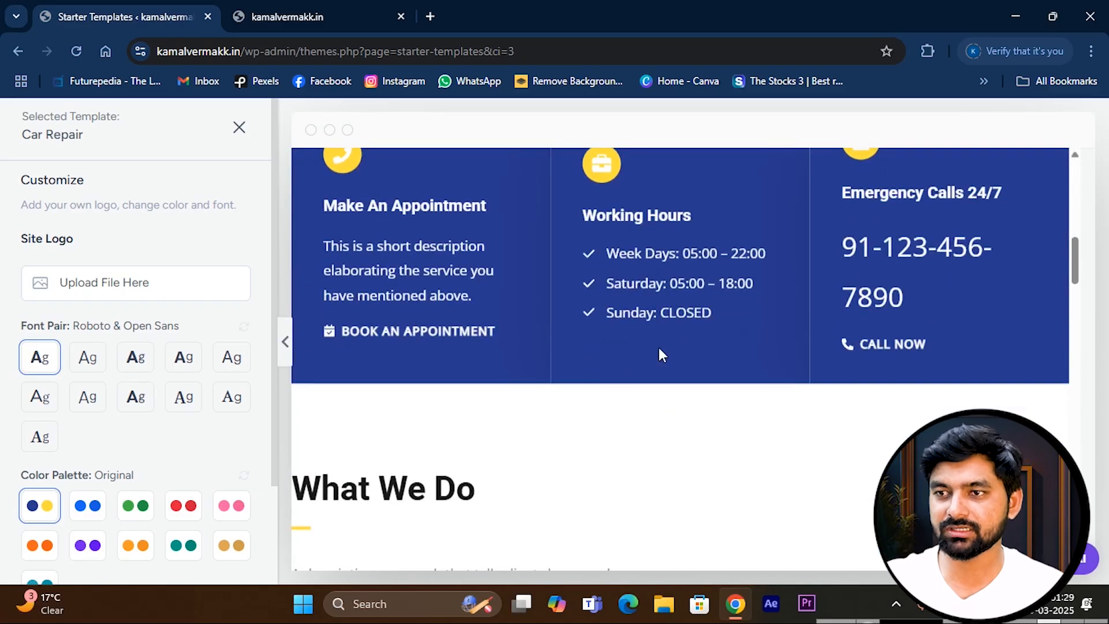
{"action": "scroll", "coordinate": [645, 398], "scroll_direction": "down", "scroll_amount": 5}
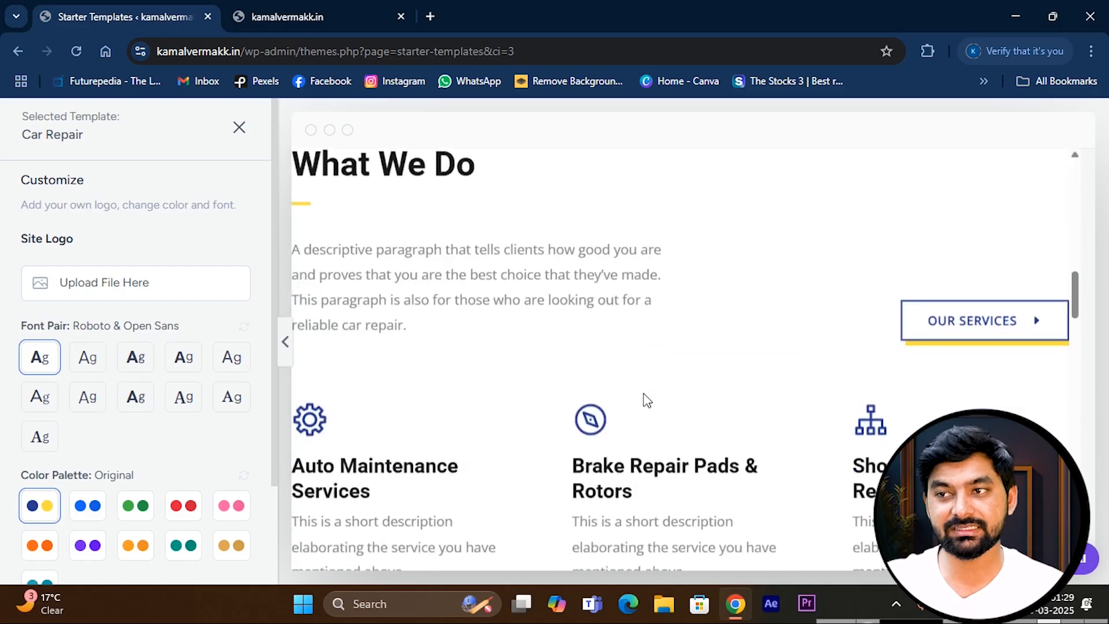
{"action": "scroll", "coordinate": [645, 398], "scroll_direction": "down", "scroll_amount": 3}
{"action": "scroll", "coordinate": [642, 386], "scroll_direction": "up", "scroll_amount": 15}
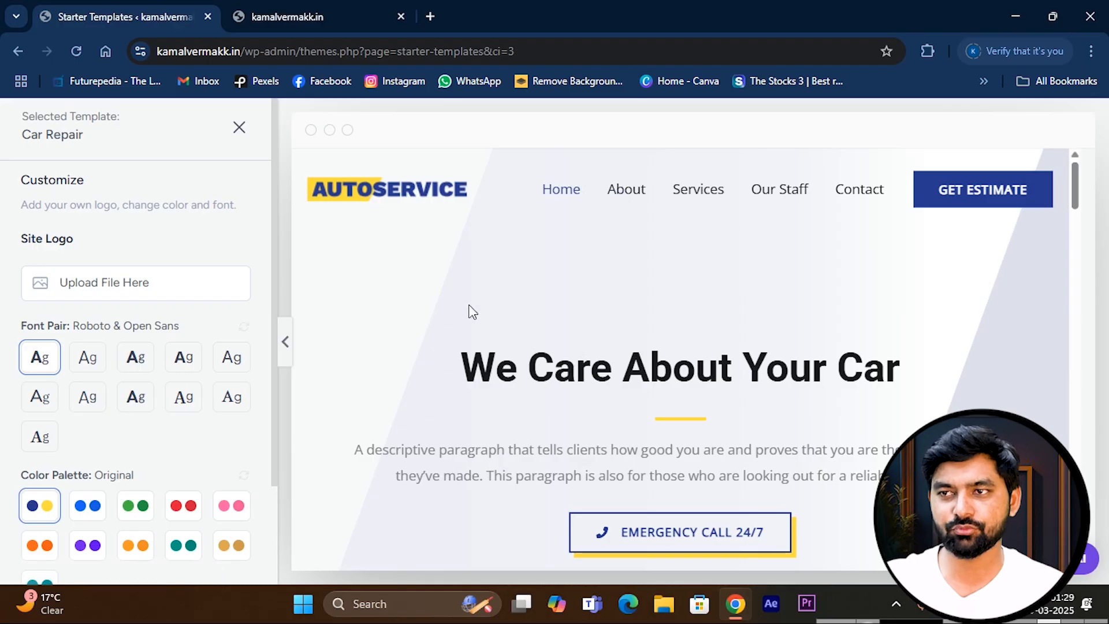
- Try several font pairs on the template, including Work Sans & Inter and Inter & Poppins, and choose Lexend & DM Sans
{"action": "left_click", "coordinate": [87, 358]}
{"action": "left_click", "coordinate": [144, 365]}
{"action": "left_click", "coordinate": [186, 364]}
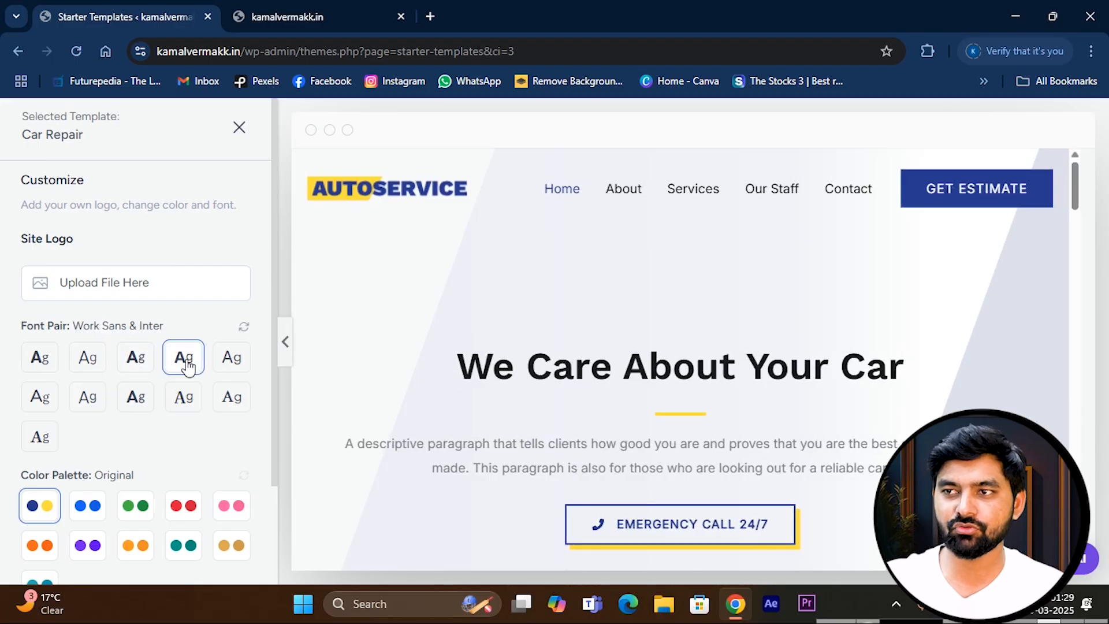
{"action": "left_click", "coordinate": [228, 363]}
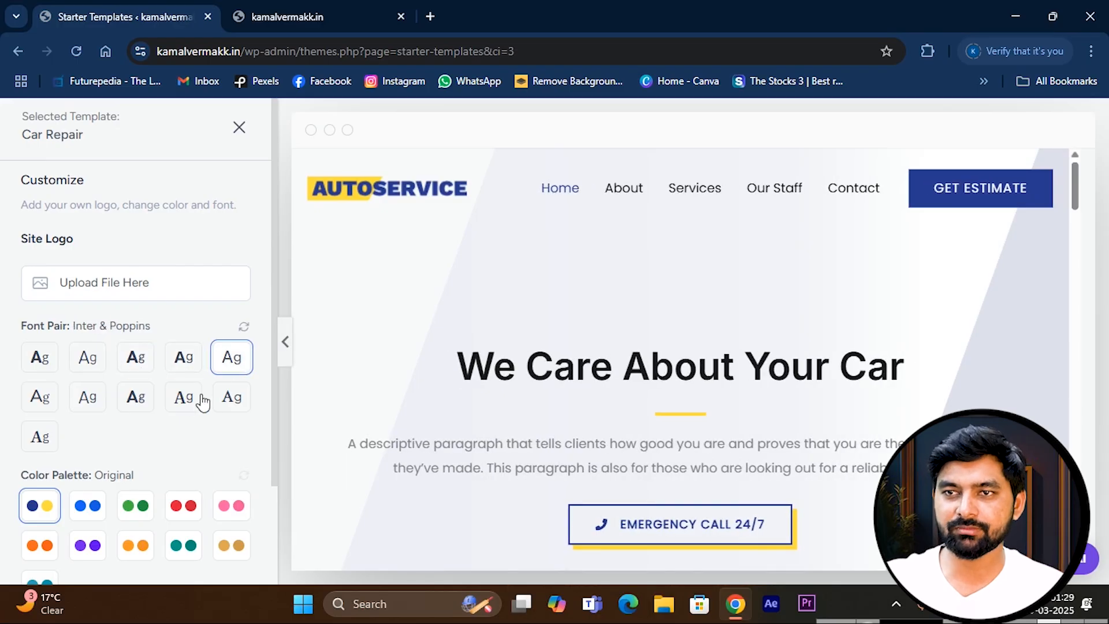
{"action": "left_click", "coordinate": [138, 402]}
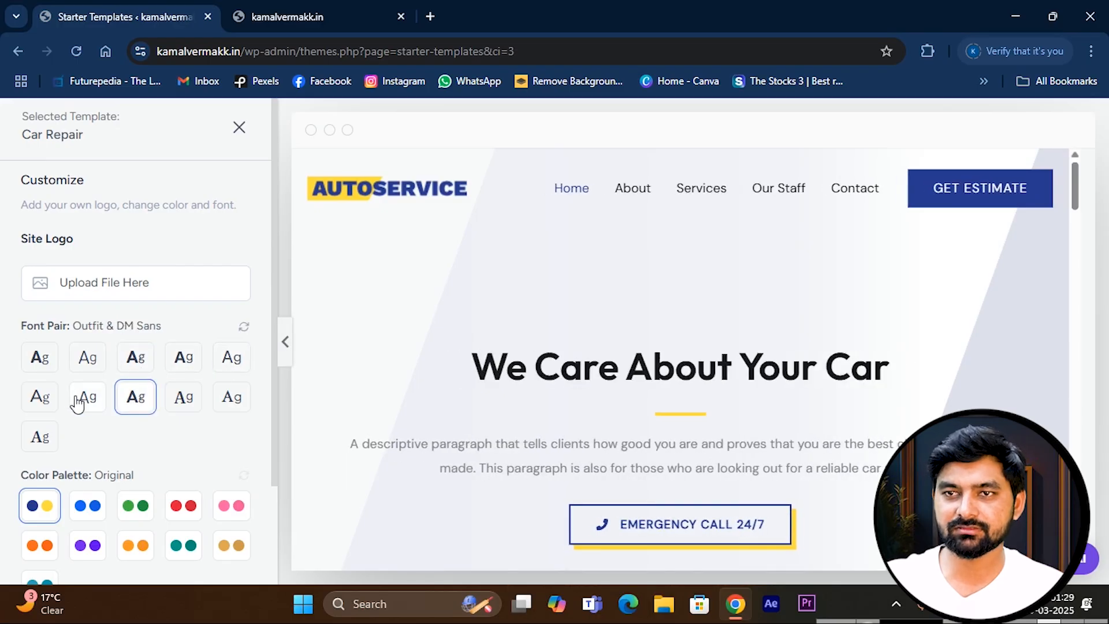
{"action": "left_click", "coordinate": [122, 361]}
{"action": "left_click", "coordinate": [105, 362]}
{"action": "left_click", "coordinate": [137, 364]}
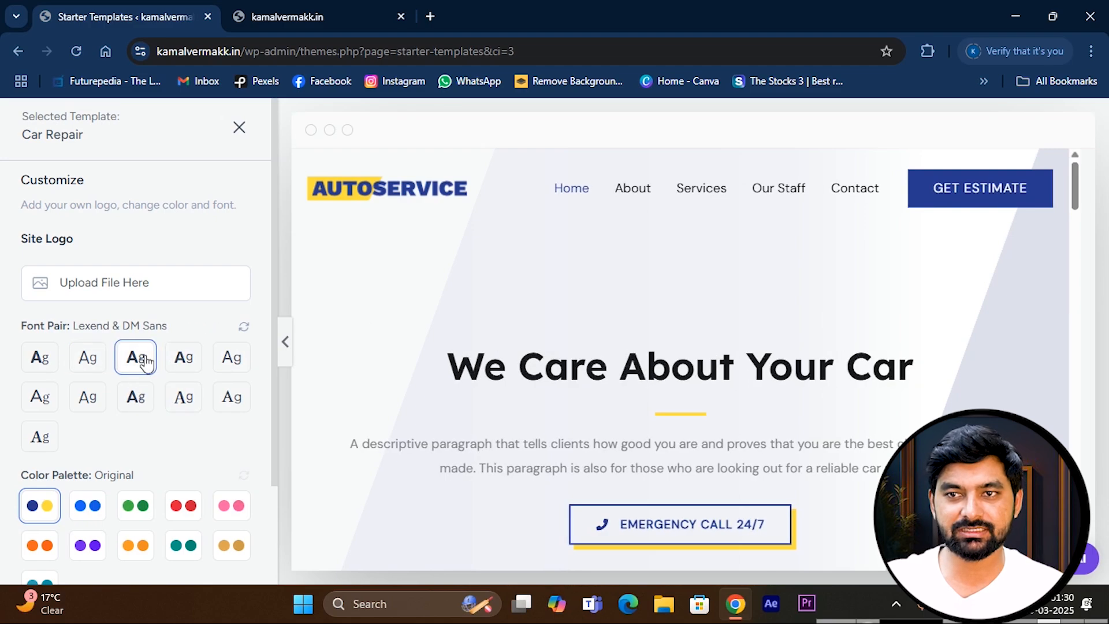
- Try the green, red, pink and orange color palettes, Style 2 to Style 5, on the template preview
{"action": "scroll", "coordinate": [101, 470], "scroll_direction": "down", "scroll_amount": 2}
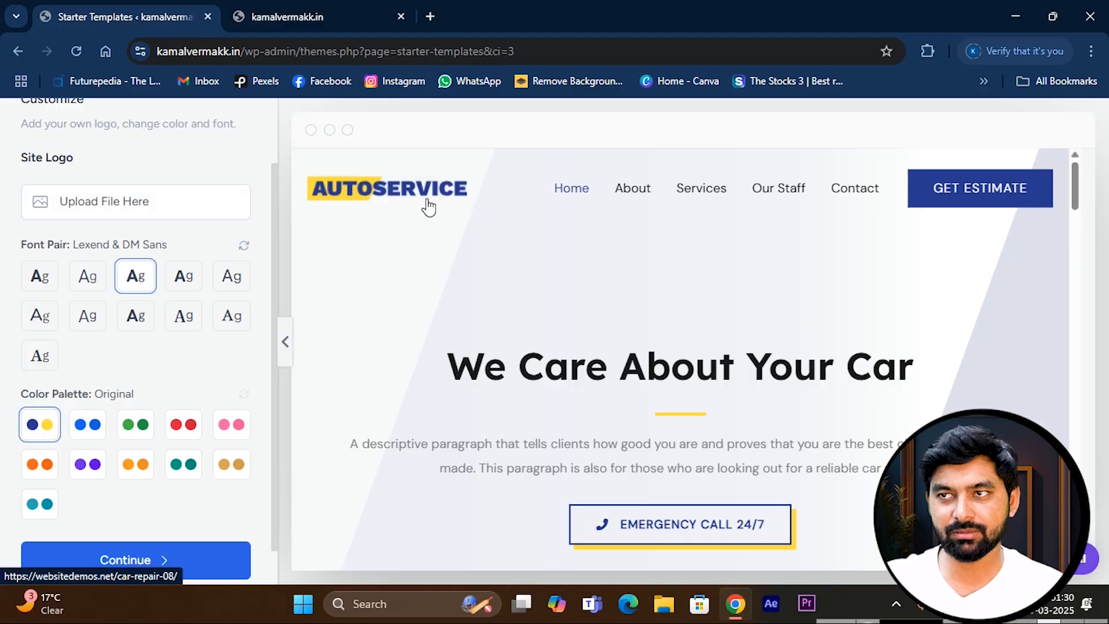
{"action": "scroll", "coordinate": [544, 341], "scroll_direction": "down", "scroll_amount": 4}
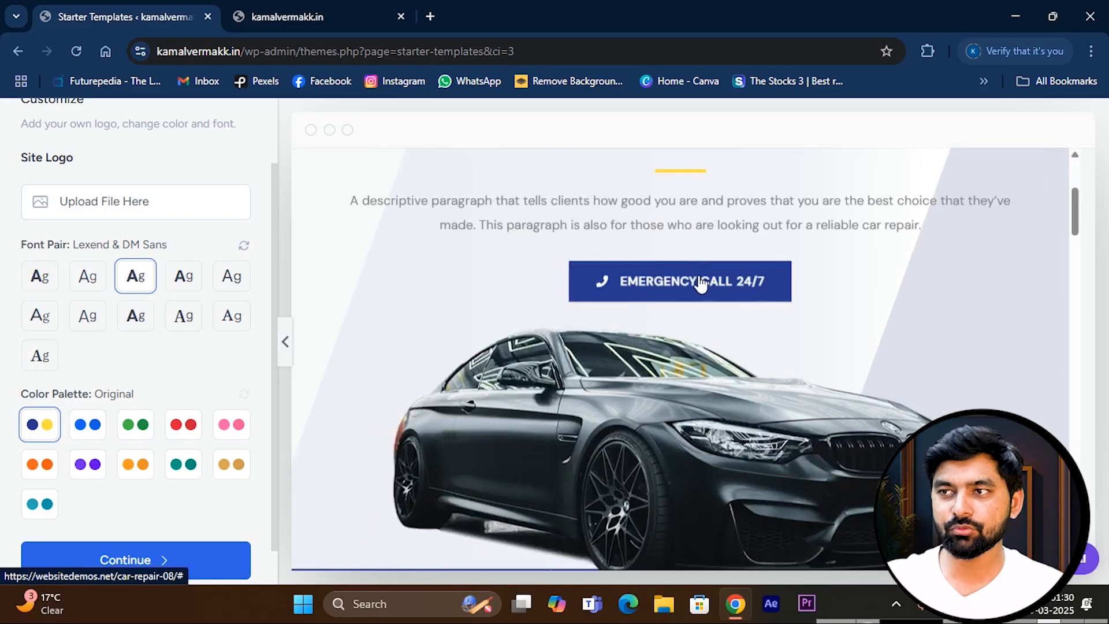
{"action": "scroll", "coordinate": [660, 375], "scroll_direction": "down", "scroll_amount": 3}
{"action": "scroll", "coordinate": [579, 361], "scroll_direction": "down", "scroll_amount": 2}
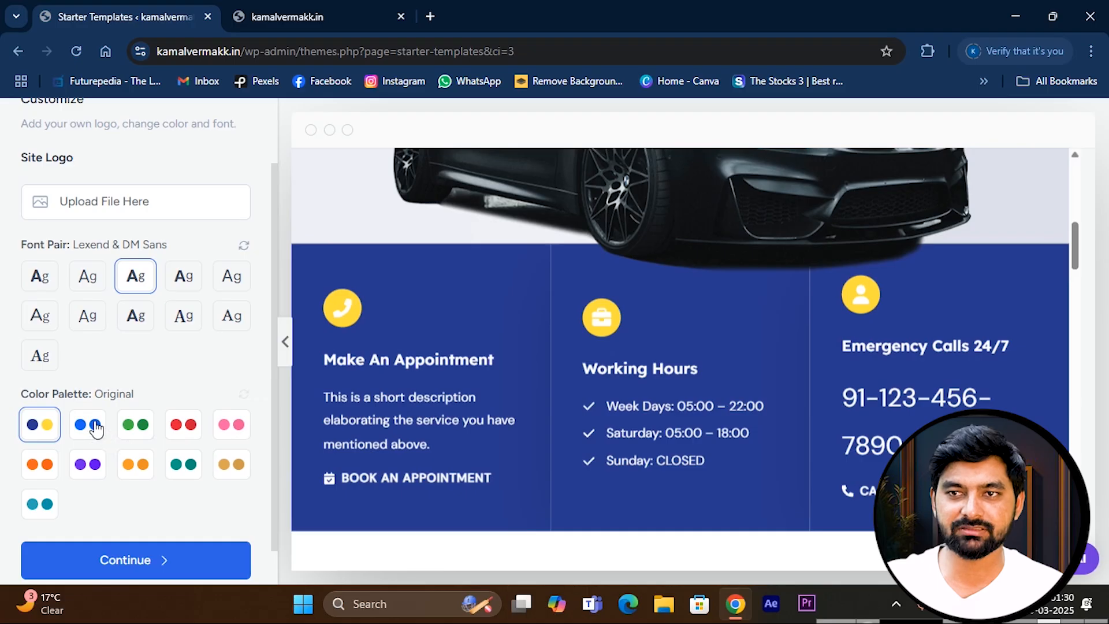
{"action": "left_click", "coordinate": [138, 429]}
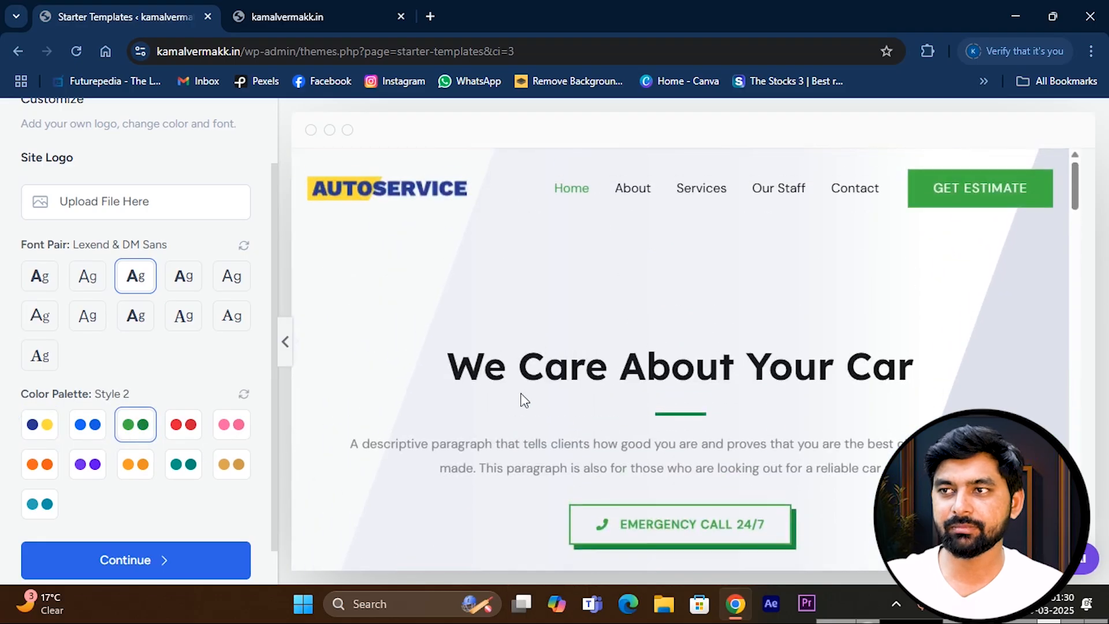
{"action": "left_click", "coordinate": [184, 424]}
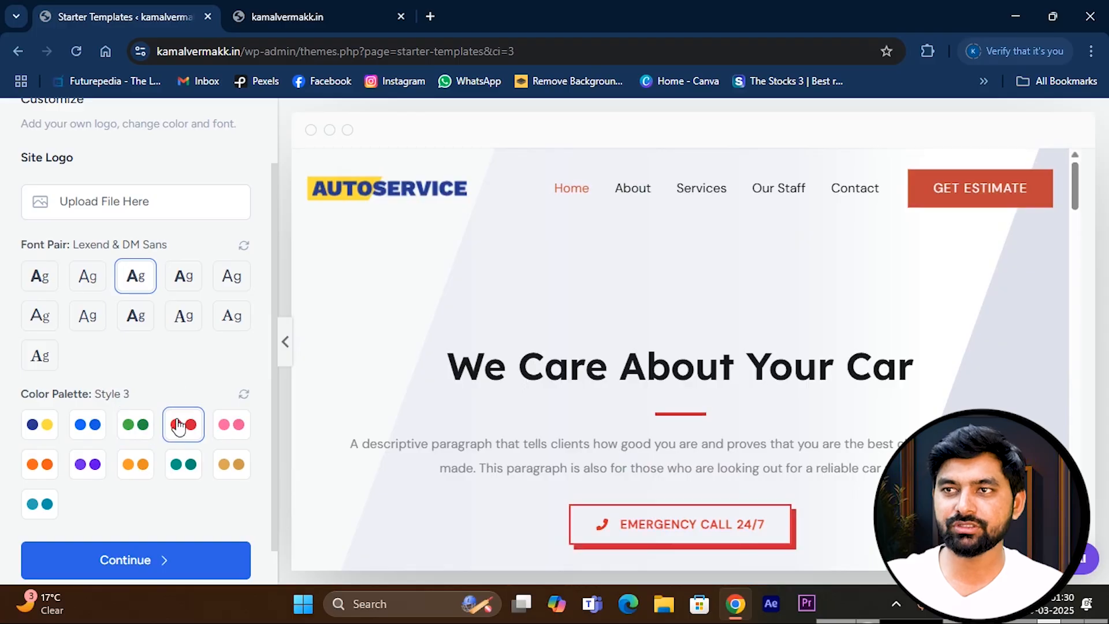
{"action": "scroll", "coordinate": [319, 362], "scroll_direction": "down", "scroll_amount": 3}
{"action": "left_click", "coordinate": [234, 425]}
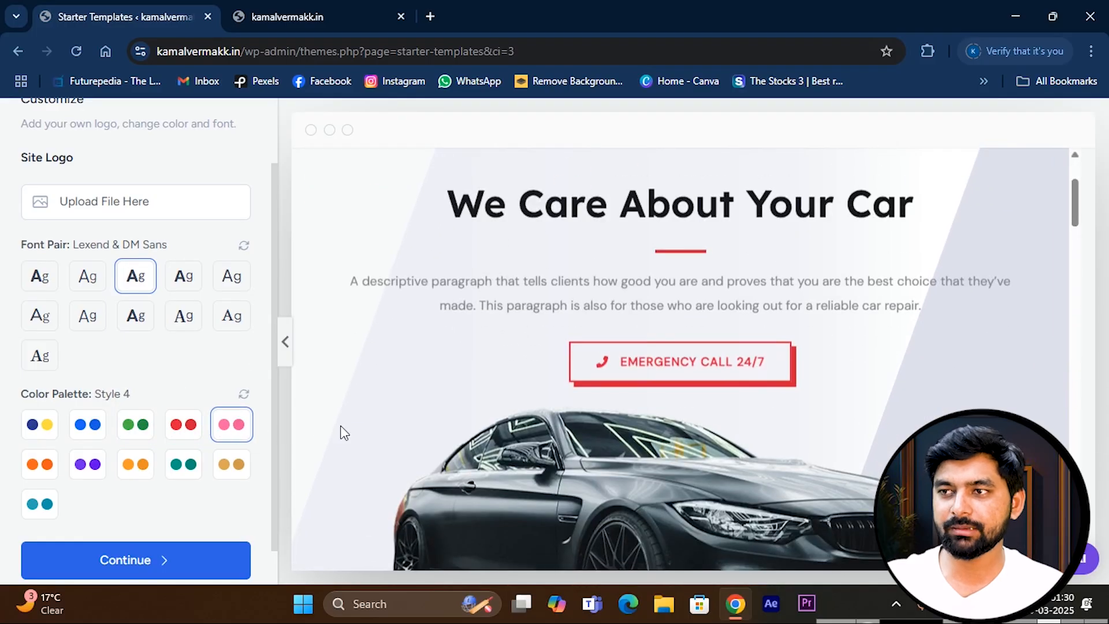
{"action": "left_click", "coordinate": [39, 464]}
{"action": "scroll", "coordinate": [695, 339], "scroll_direction": "down", "scroll_amount": 4}
{"action": "scroll", "coordinate": [607, 346], "scroll_direction": "down", "scroll_amount": 6}
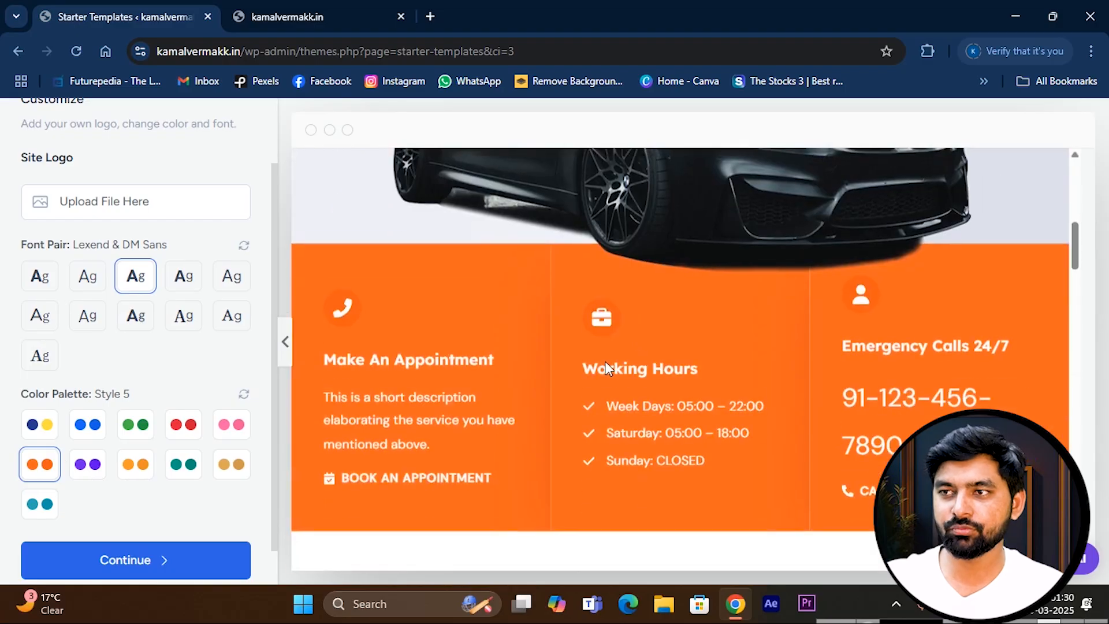
- Apply the teal Style 8 color palette and check it across the template preview
{"action": "left_click", "coordinate": [183, 465]}
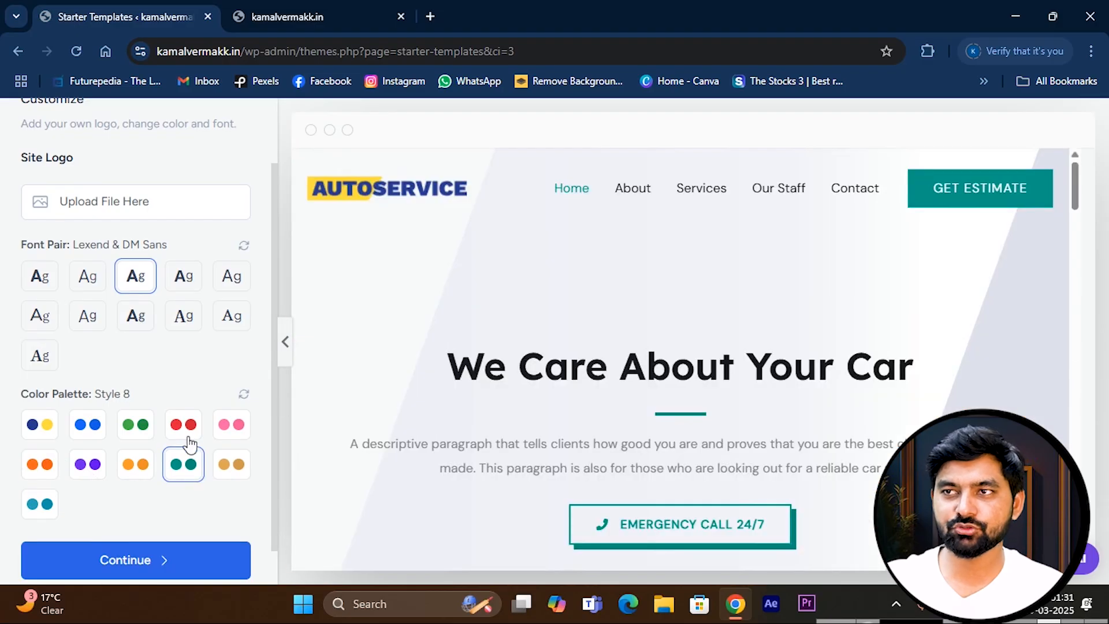
{"action": "scroll", "coordinate": [653, 346], "scroll_direction": "down", "scroll_amount": 4}
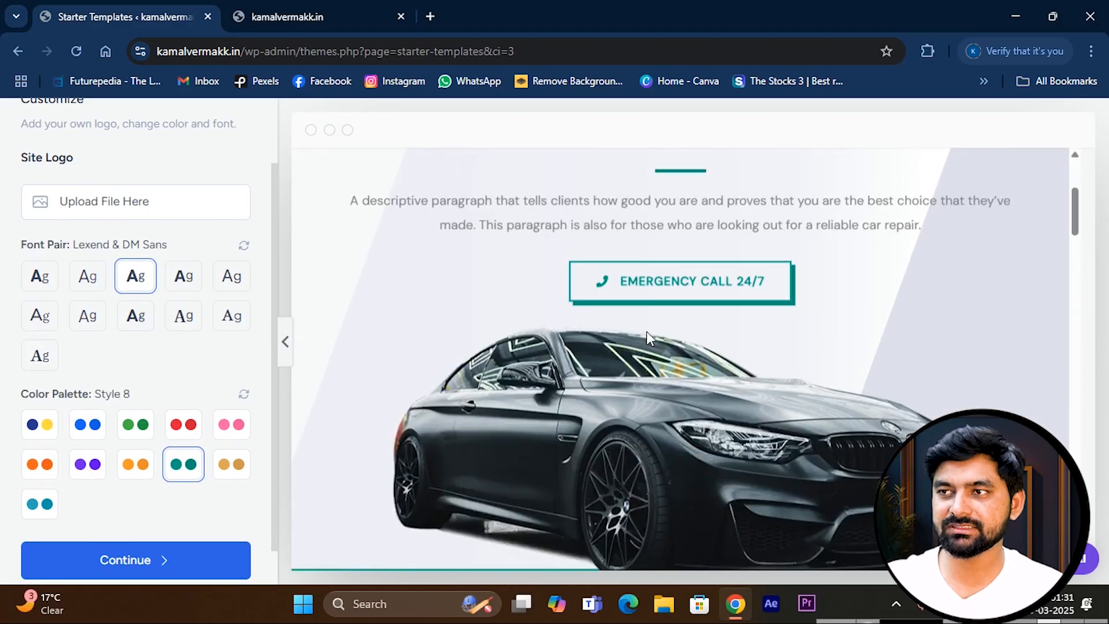
{"action": "scroll", "coordinate": [635, 335], "scroll_direction": "down", "scroll_amount": 5}
{"action": "scroll", "coordinate": [594, 338], "scroll_direction": "down", "scroll_amount": 15}
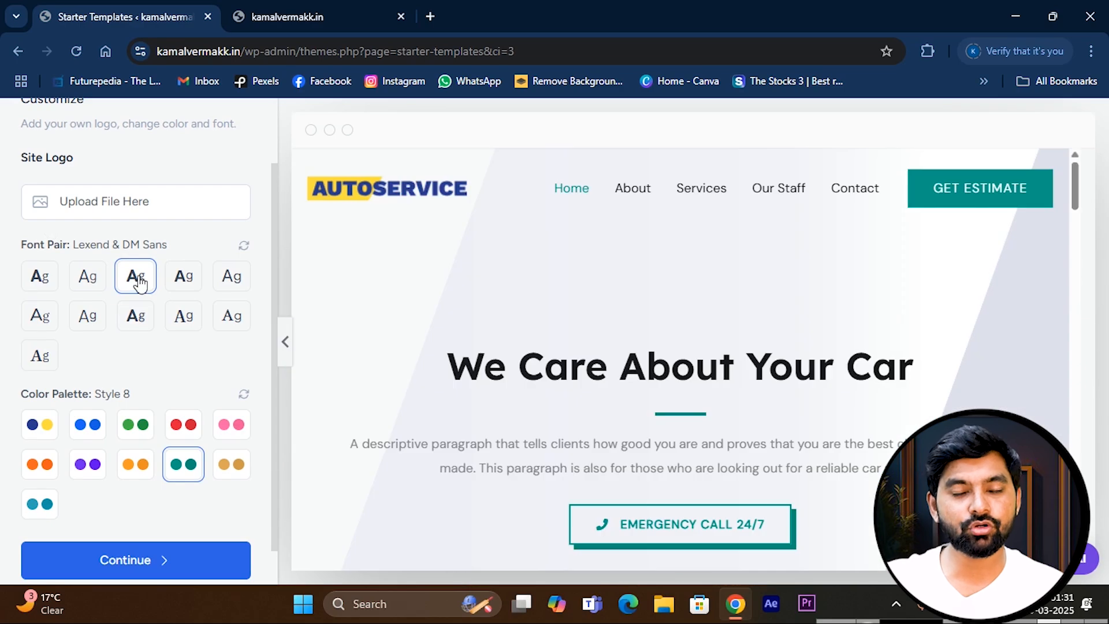
{"action": "scroll", "coordinate": [156, 352], "scroll_direction": "down", "scroll_amount": 1}
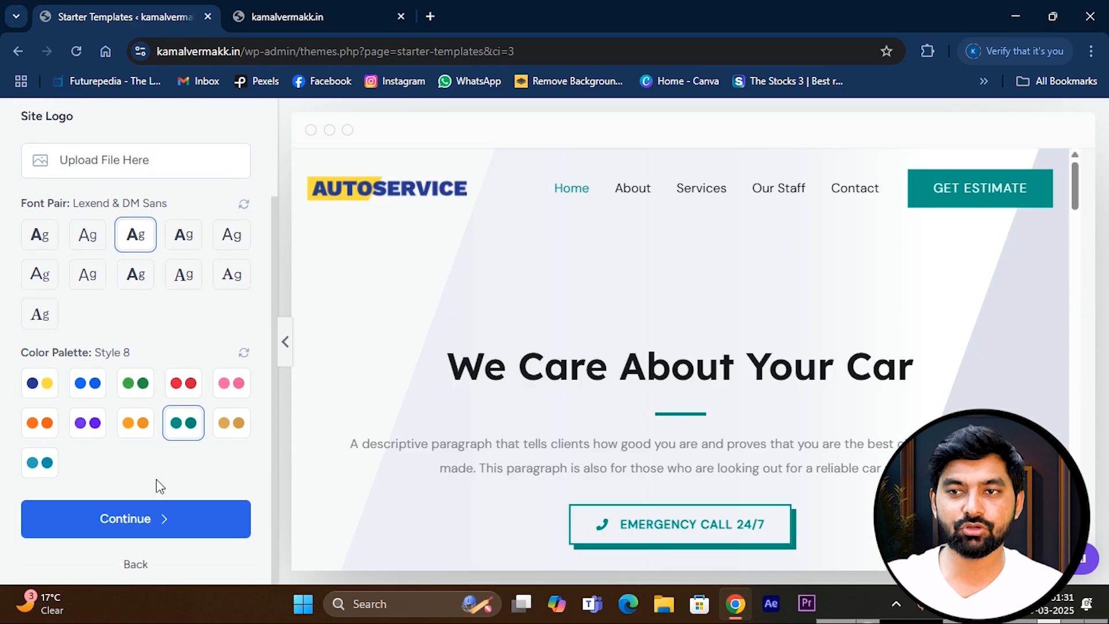
- Accept the template design and the preselected features, including Video Player and Free Live Chat, to reach the final setup form
{"action": "left_click", "coordinate": [148, 522]}
{"action": "scroll", "coordinate": [404, 357], "scroll_direction": "down", "scroll_amount": 4}
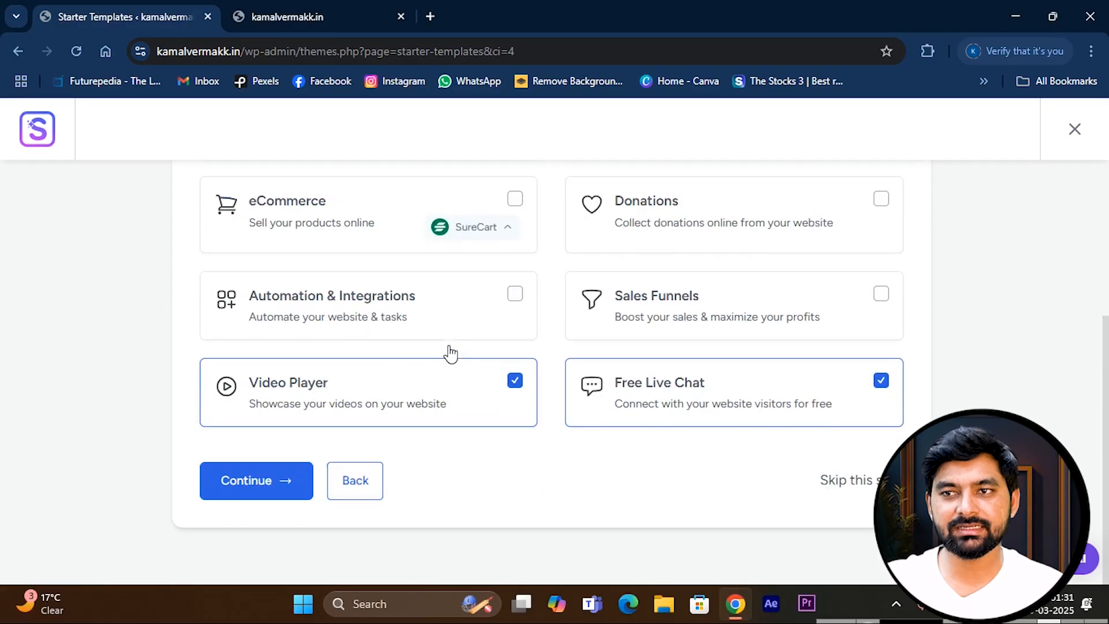
{"action": "left_click", "coordinate": [257, 479]}
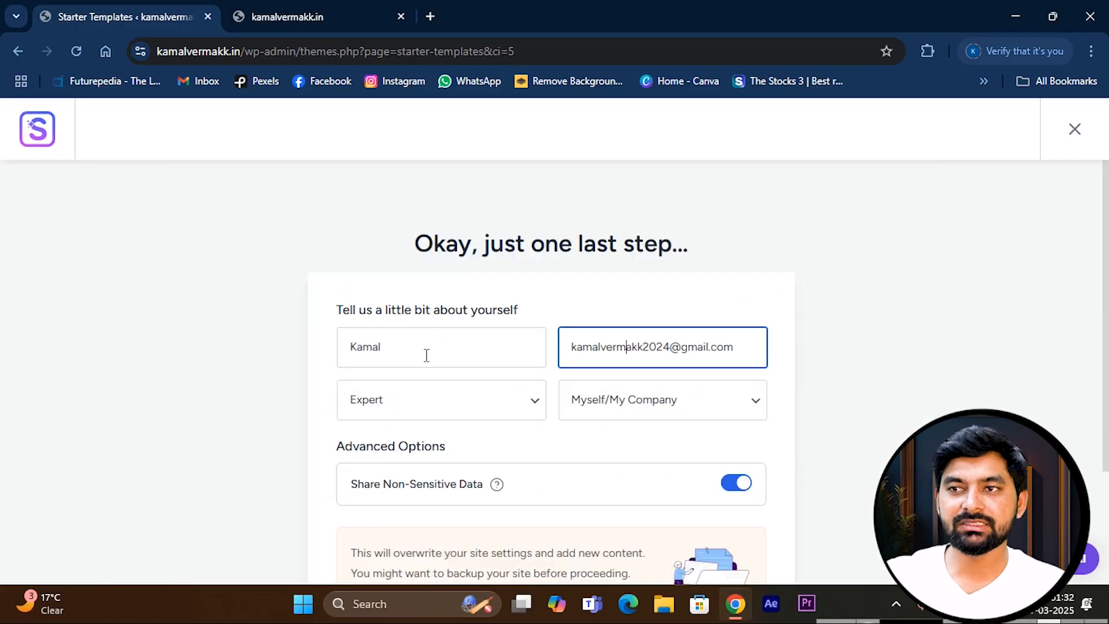
- Keep the prefilled contact details, the Expert level and Myself/My Company, and submit the form to build the website
{"action": "left_click", "coordinate": [430, 351]}
{"action": "left_click", "coordinate": [596, 352]}
{"action": "left_click", "coordinate": [213, 395]}
{"action": "left_click", "coordinate": [379, 399]}
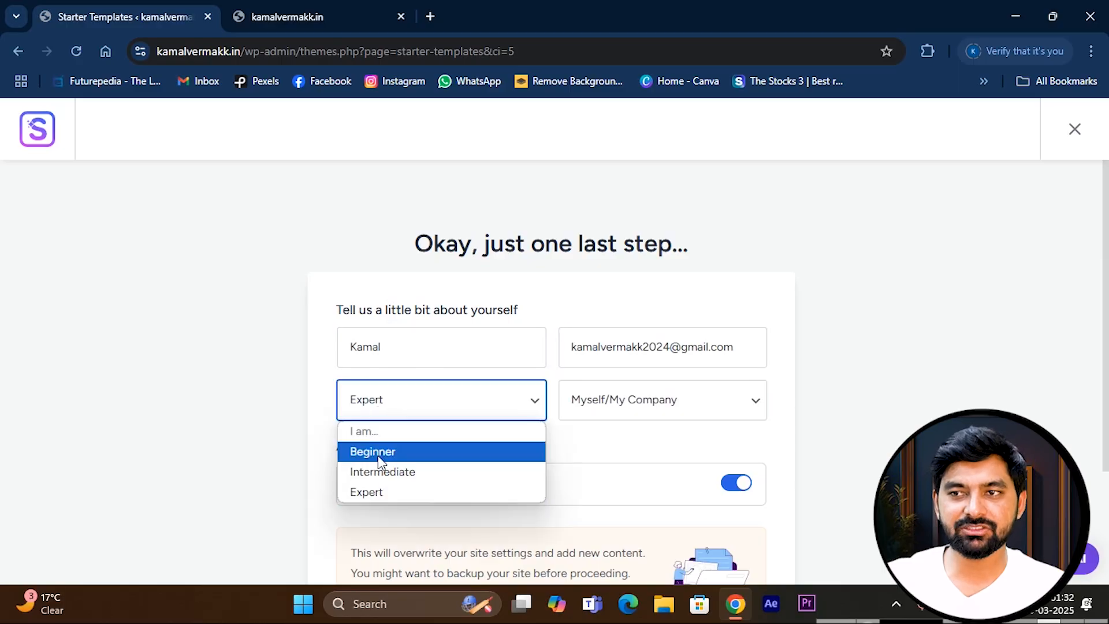
{"action": "left_click", "coordinate": [256, 444]}
{"action": "left_click", "coordinate": [657, 400]}
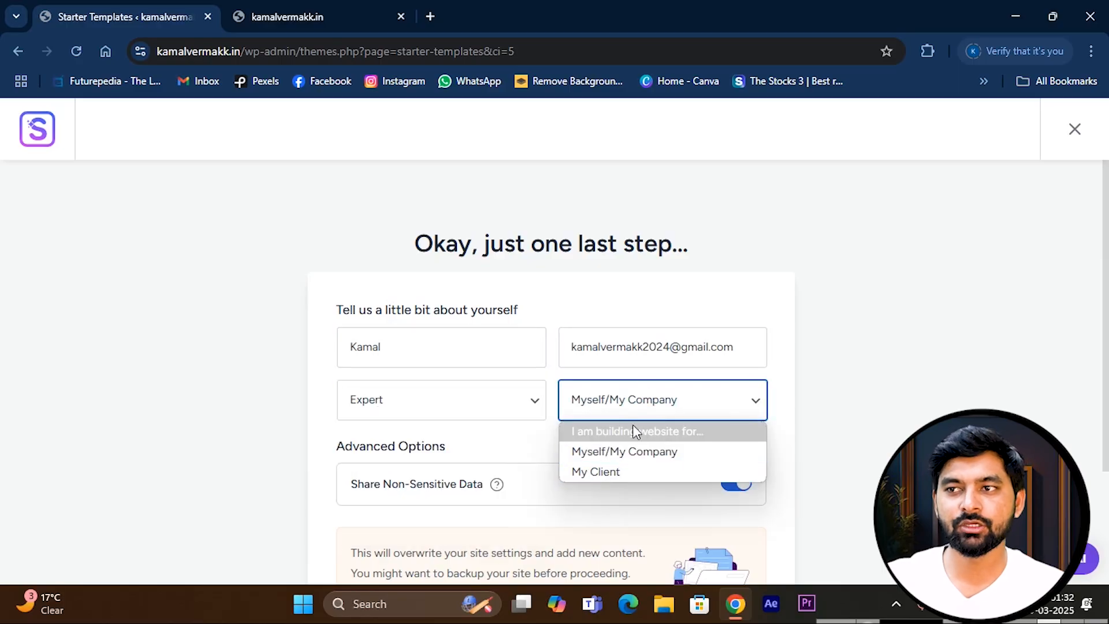
{"action": "left_click", "coordinate": [279, 439]}
{"action": "scroll", "coordinate": [573, 404], "scroll_direction": "down", "scroll_amount": 4}
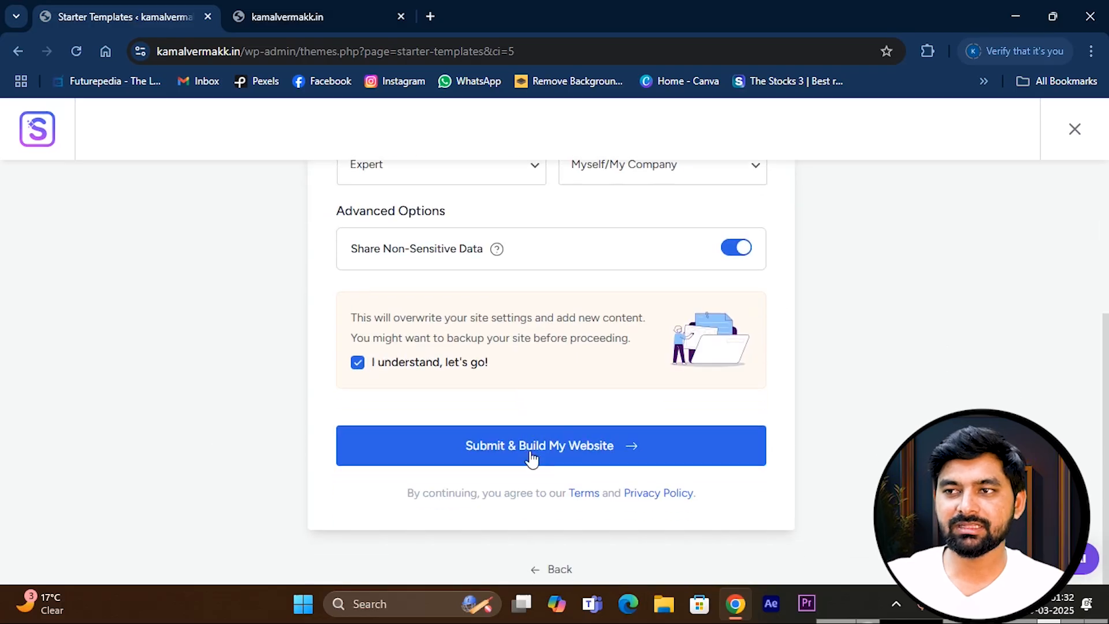
{"action": "left_click", "coordinate": [574, 449]}
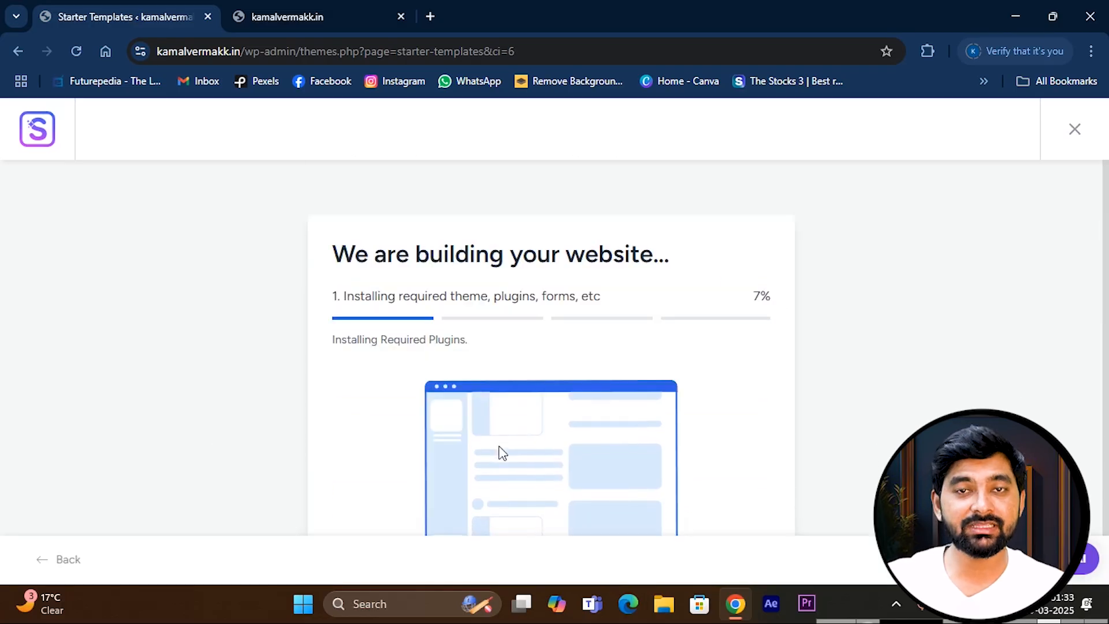
- Open the newly built website and look through its homepage from the hero to the services section
{"action": "left_click", "coordinate": [255, 22]}
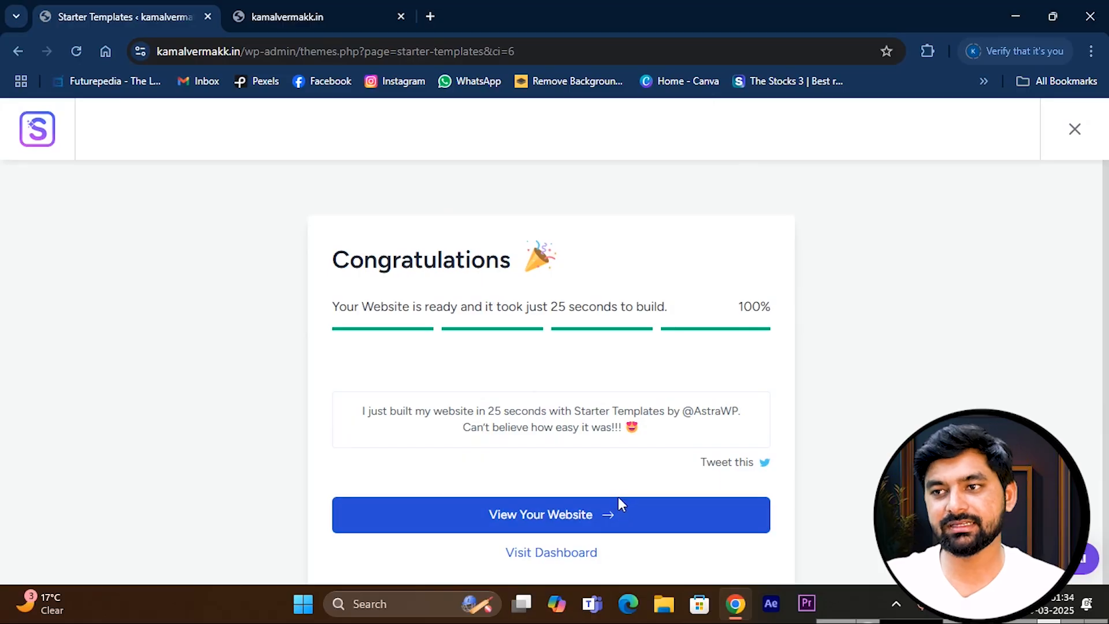
{"action": "left_click", "coordinate": [565, 524]}
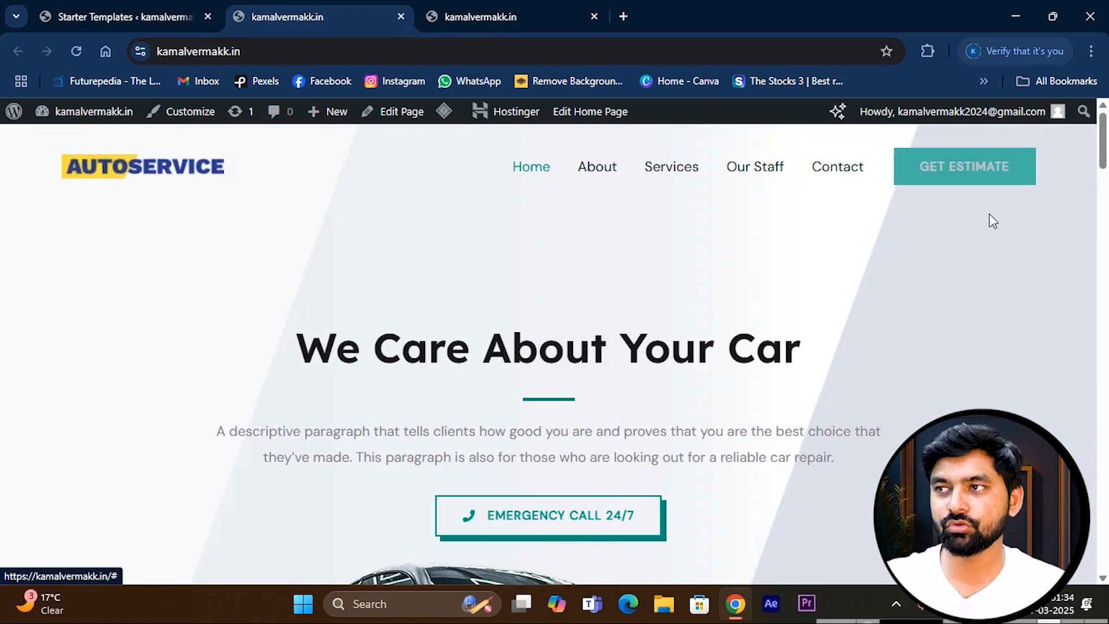
{"action": "scroll", "coordinate": [754, 317], "scroll_direction": "down", "scroll_amount": 3}
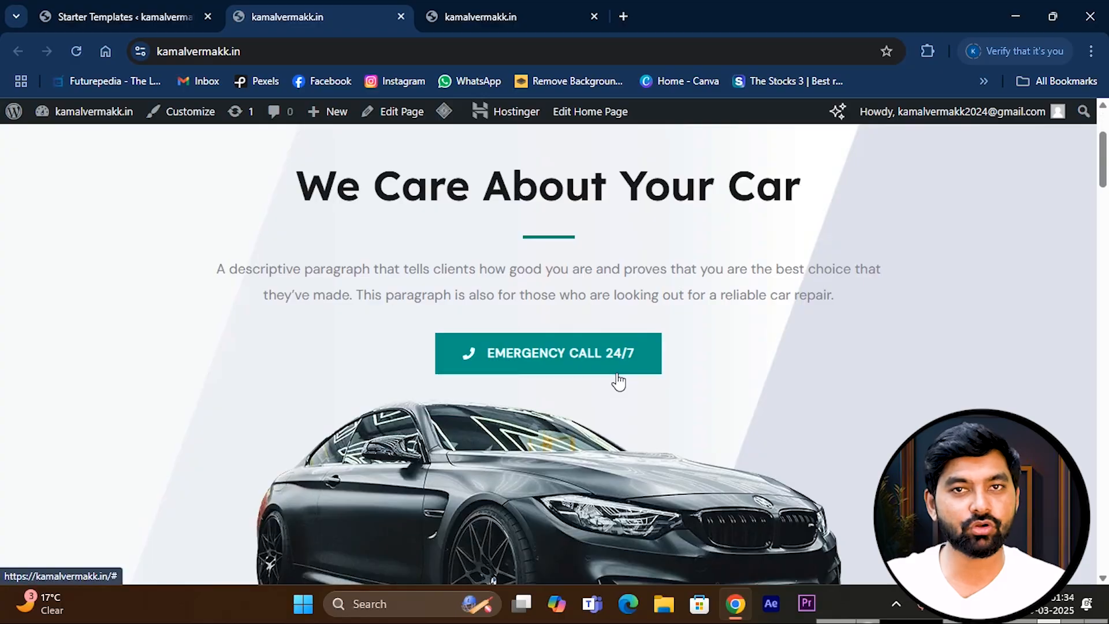
{"action": "scroll", "coordinate": [615, 324], "scroll_direction": "down", "scroll_amount": 8}
{"action": "scroll", "coordinate": [501, 349], "scroll_direction": "down", "scroll_amount": 20}
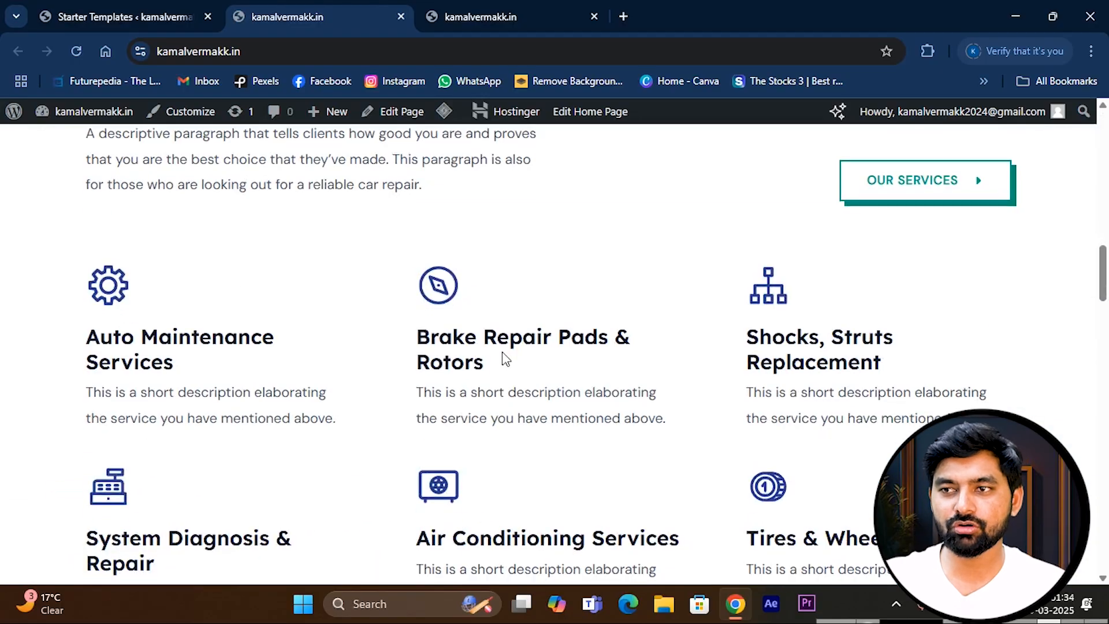
{"action": "scroll", "coordinate": [546, 399], "scroll_direction": "up", "scroll_amount": 20}
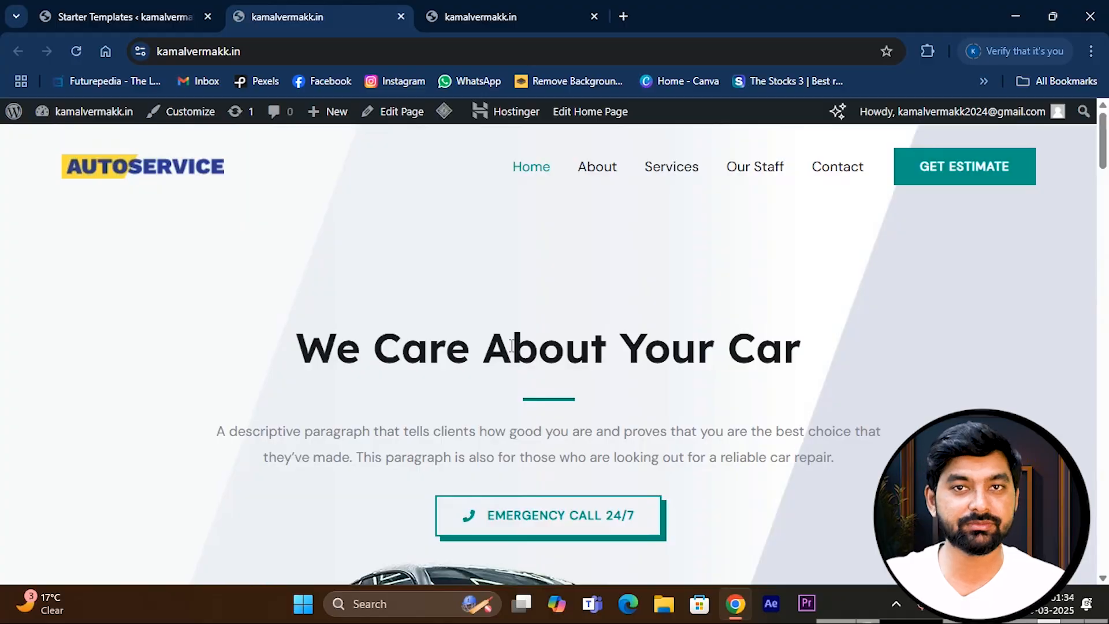
- Compare the old default homepage with the new Car Repair homepage, including its What We Do and Why Choose Us sections
{"action": "left_click", "coordinate": [504, 23]}
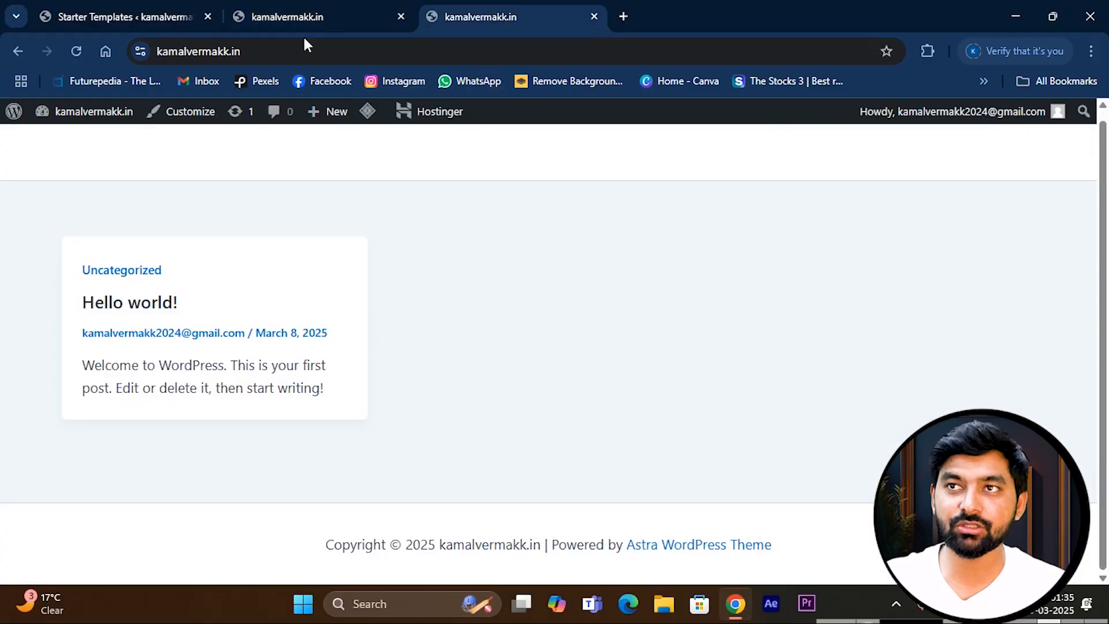
{"action": "left_click", "coordinate": [306, 18]}
{"action": "scroll", "coordinate": [635, 398], "scroll_direction": "down", "scroll_amount": 4}
{"action": "scroll", "coordinate": [554, 353], "scroll_direction": "down", "scroll_amount": 7}
{"action": "scroll", "coordinate": [572, 376], "scroll_direction": "down", "scroll_amount": 5}
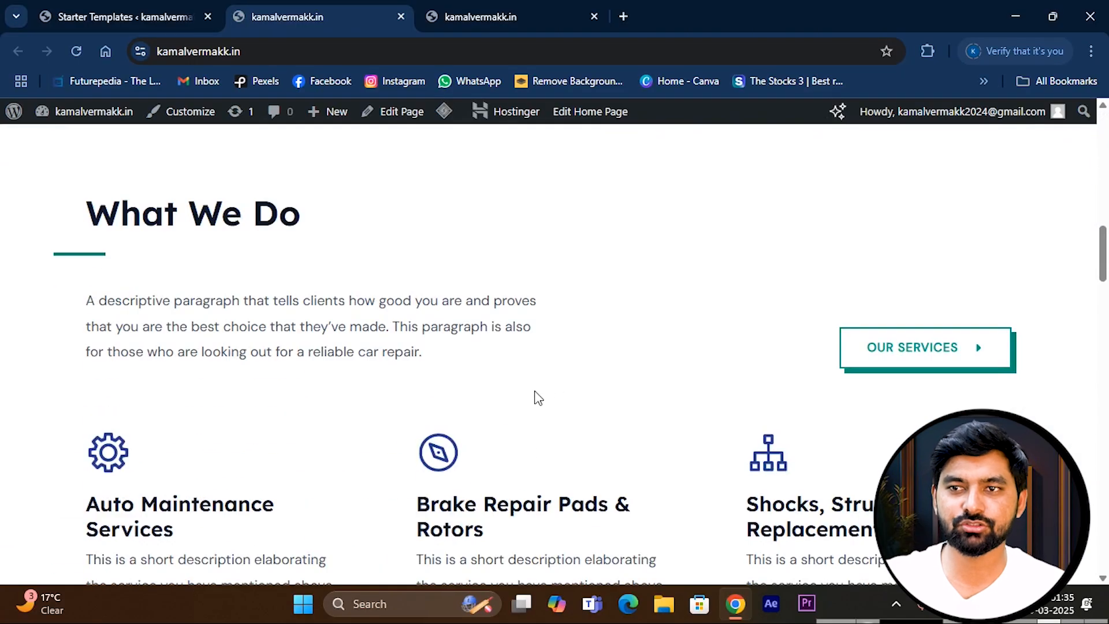
{"action": "scroll", "coordinate": [508, 411], "scroll_direction": "down", "scroll_amount": 4}
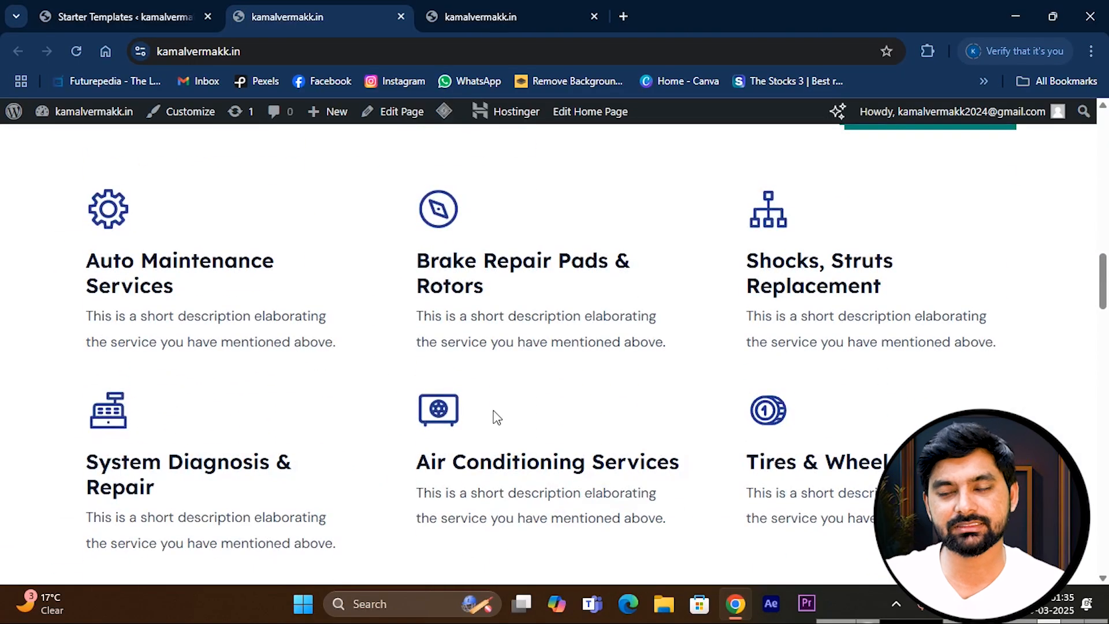
{"action": "scroll", "coordinate": [517, 418], "scroll_direction": "down", "scroll_amount": 7}
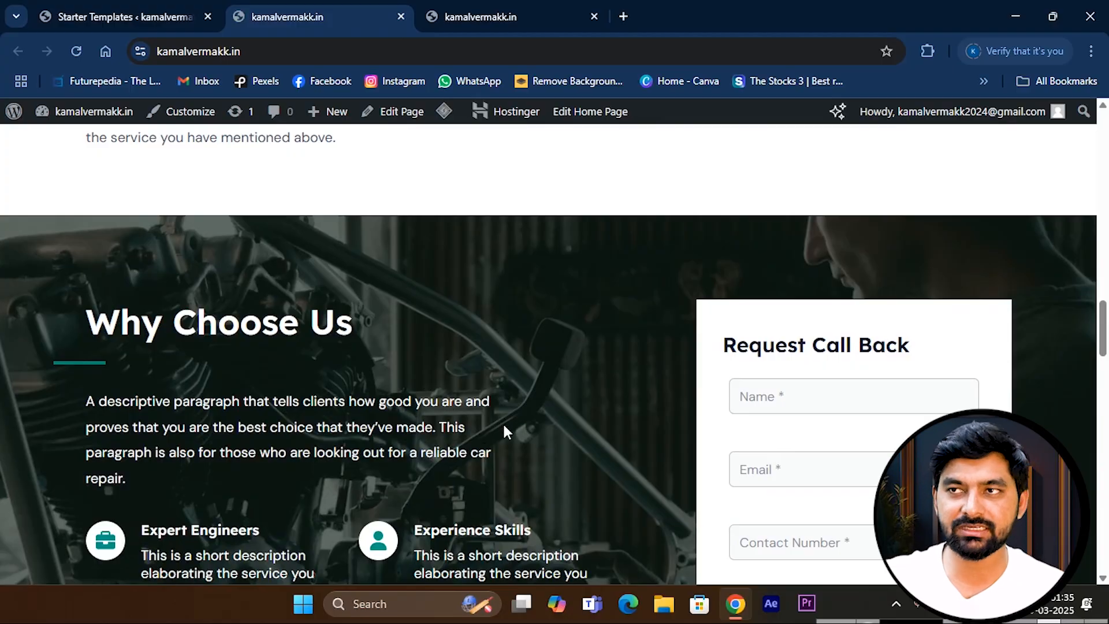
{"action": "scroll", "coordinate": [502, 421], "scroll_direction": "up", "scroll_amount": 10}
{"action": "left_click", "coordinate": [502, 17]}
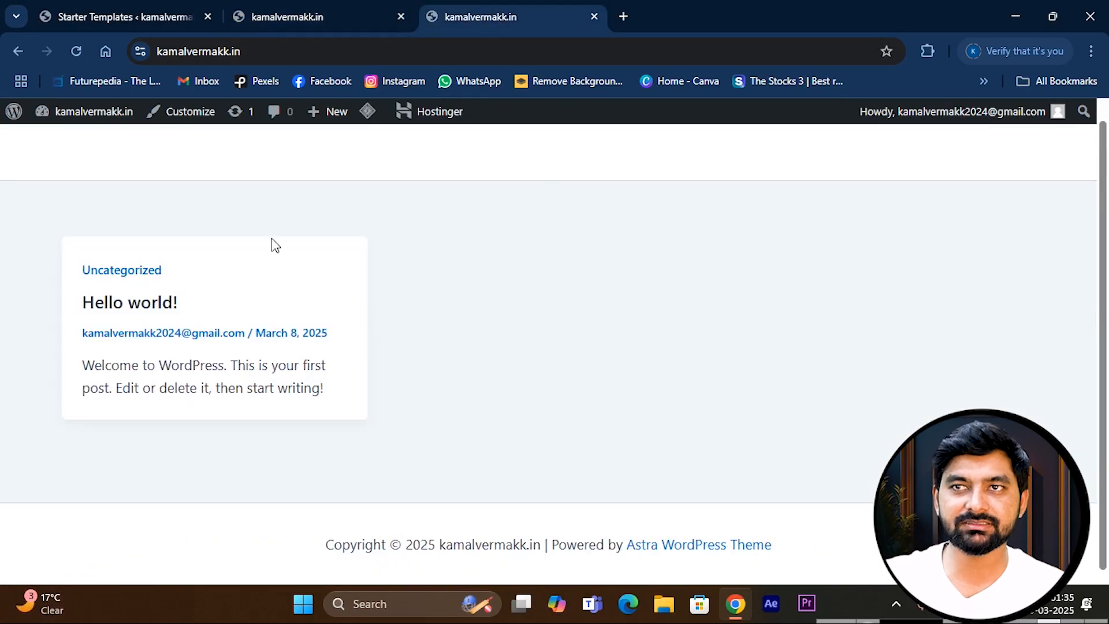
- Reload the old default homepage and look through the Car Repair homepage from the hero to the Why Choose Us section
{"action": "left_click", "coordinate": [76, 52]}
{"action": "scroll", "coordinate": [572, 335], "scroll_direction": "down", "scroll_amount": 10}
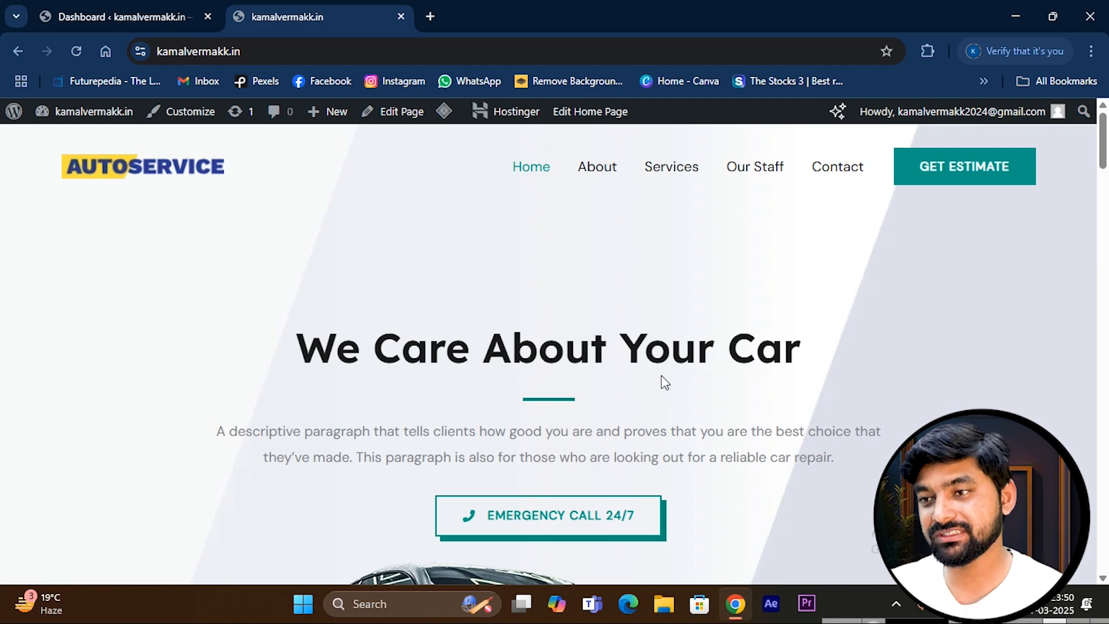
{"action": "scroll", "coordinate": [662, 381], "scroll_direction": "down", "scroll_amount": 6}
{"action": "scroll", "coordinate": [684, 401], "scroll_direction": "down", "scroll_amount": 4}
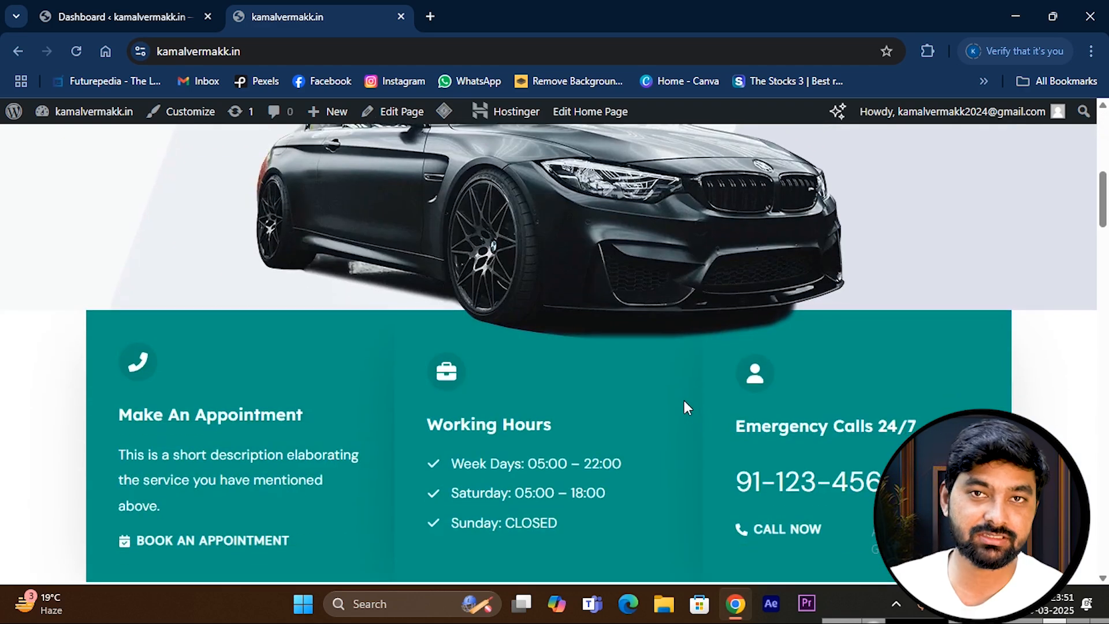
{"action": "scroll", "coordinate": [630, 423], "scroll_direction": "down", "scroll_amount": 4}
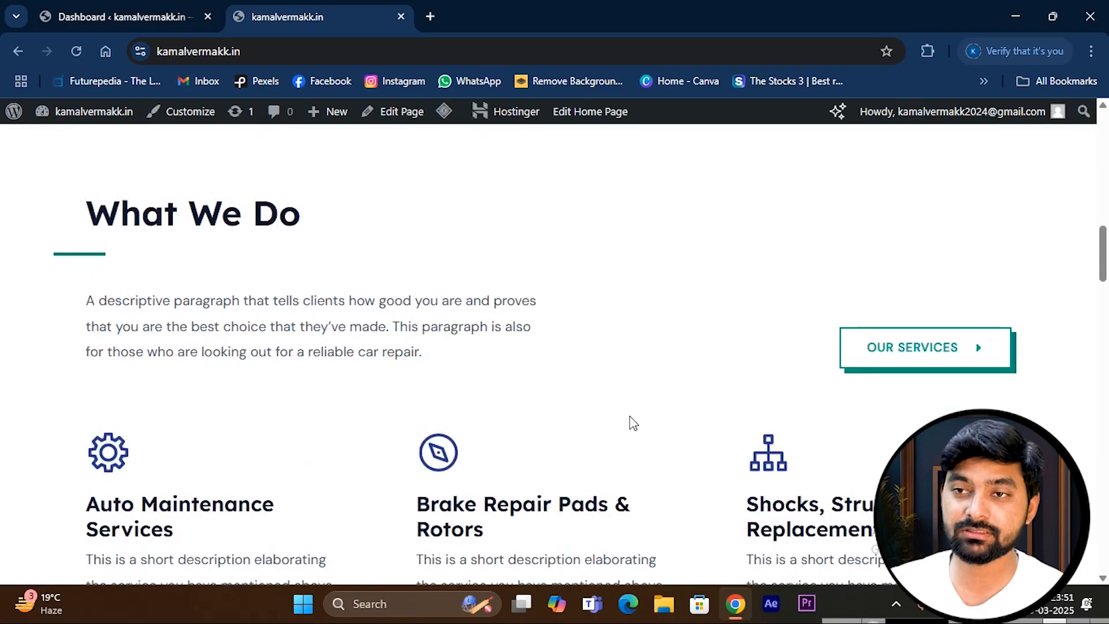
{"action": "scroll", "coordinate": [633, 424], "scroll_direction": "down", "scroll_amount": 4}
{"action": "scroll", "coordinate": [631, 423], "scroll_direction": "down", "scroll_amount": 5}
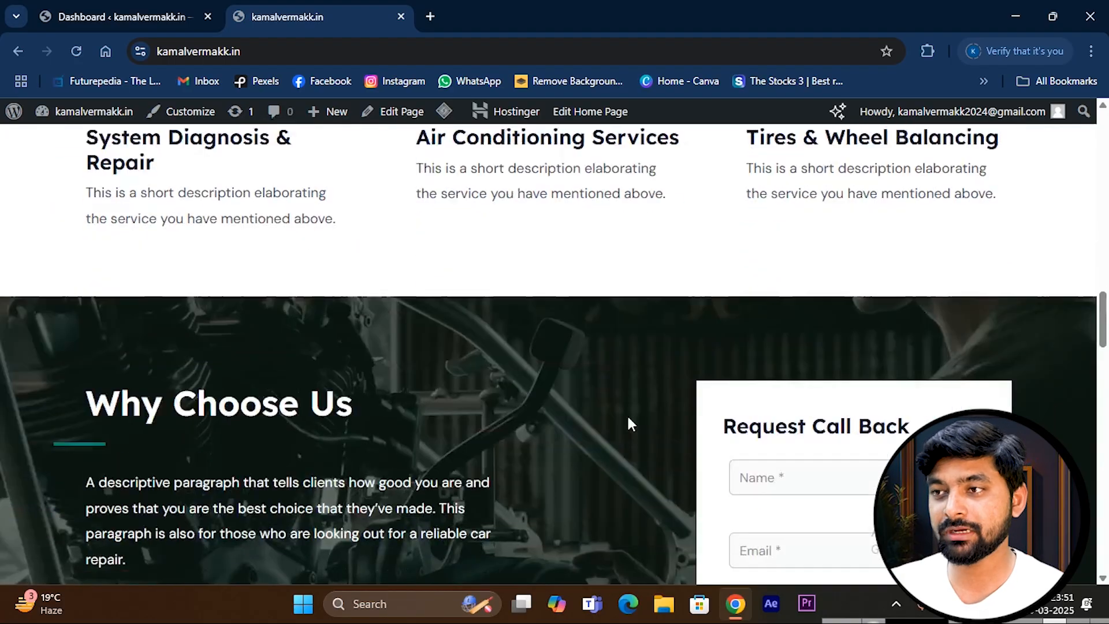
{"action": "scroll", "coordinate": [628, 421], "scroll_direction": "down", "scroll_amount": 5}
{"action": "scroll", "coordinate": [629, 450], "scroll_direction": "up", "scroll_amount": 15}
{"action": "scroll", "coordinate": [629, 469], "scroll_direction": "up", "scroll_amount": 10}
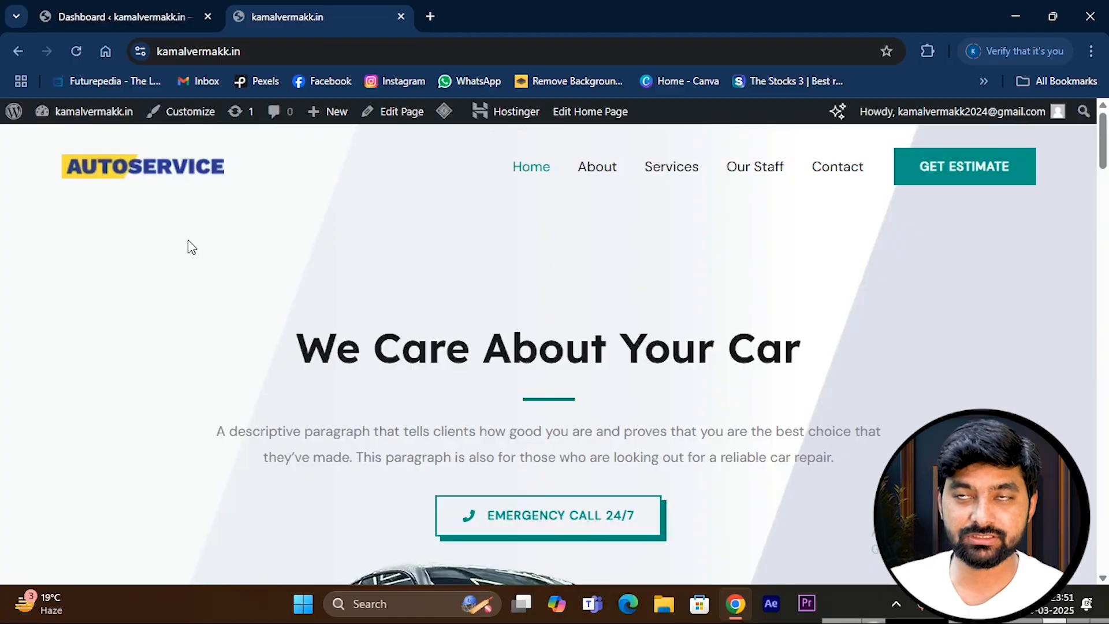
- Open the Site Title & Logo settings of the header in the theme customizer and remove the AUTOSERVICE logo
{"action": "left_click", "coordinate": [114, 23]}
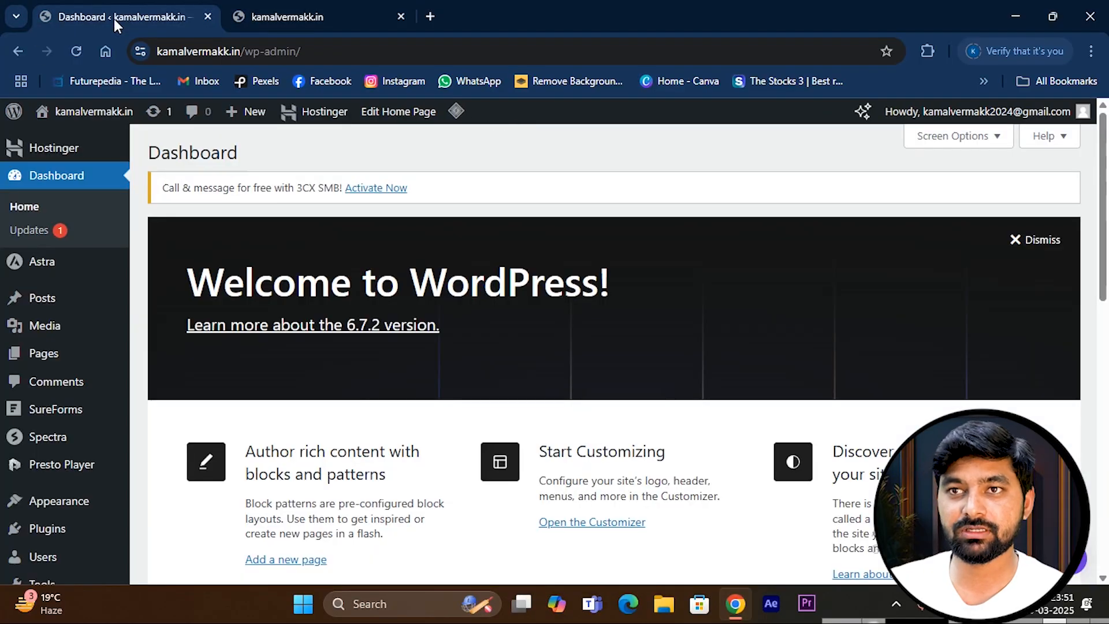
{"action": "mouse_move", "coordinate": [52, 503]}
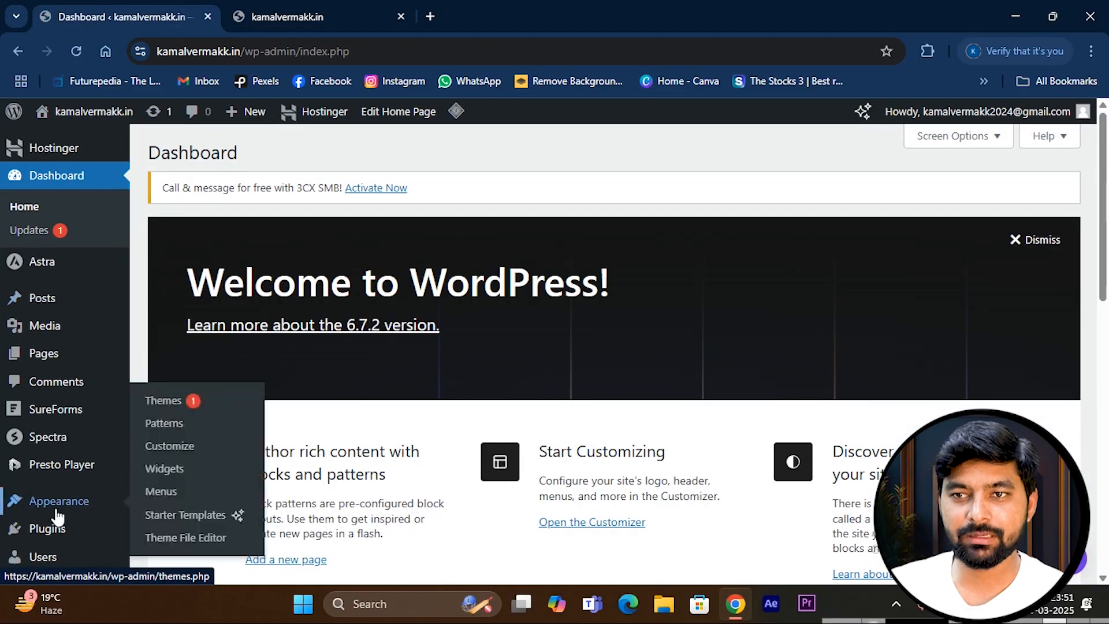
{"action": "left_click", "coordinate": [154, 446]}
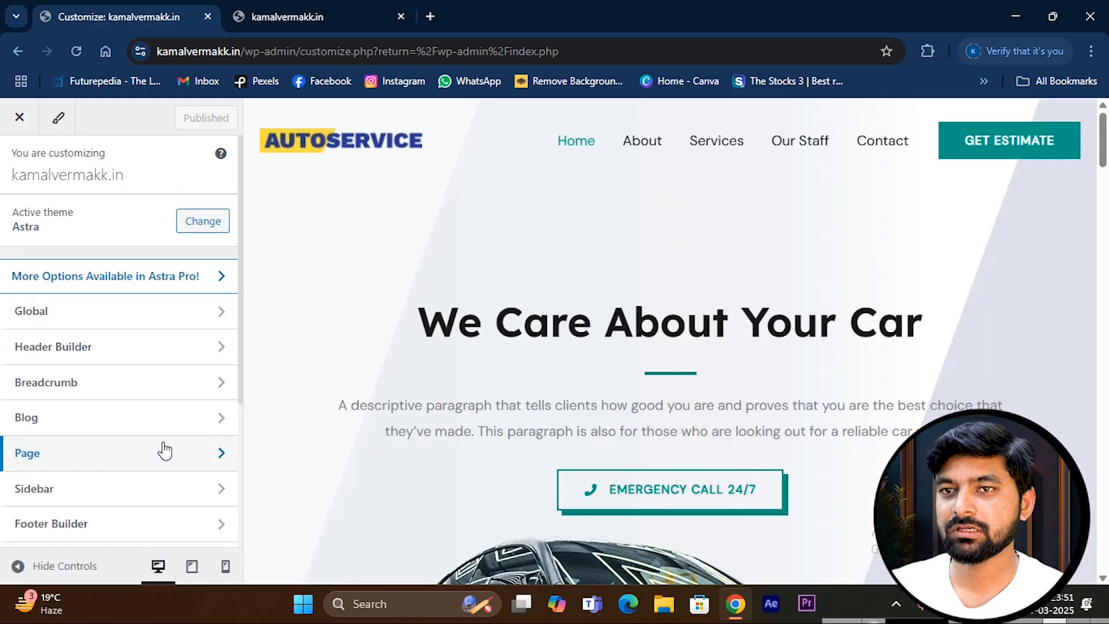
{"action": "left_click", "coordinate": [99, 355]}
{"action": "scroll", "coordinate": [106, 366], "scroll_direction": "down", "scroll_amount": 1}
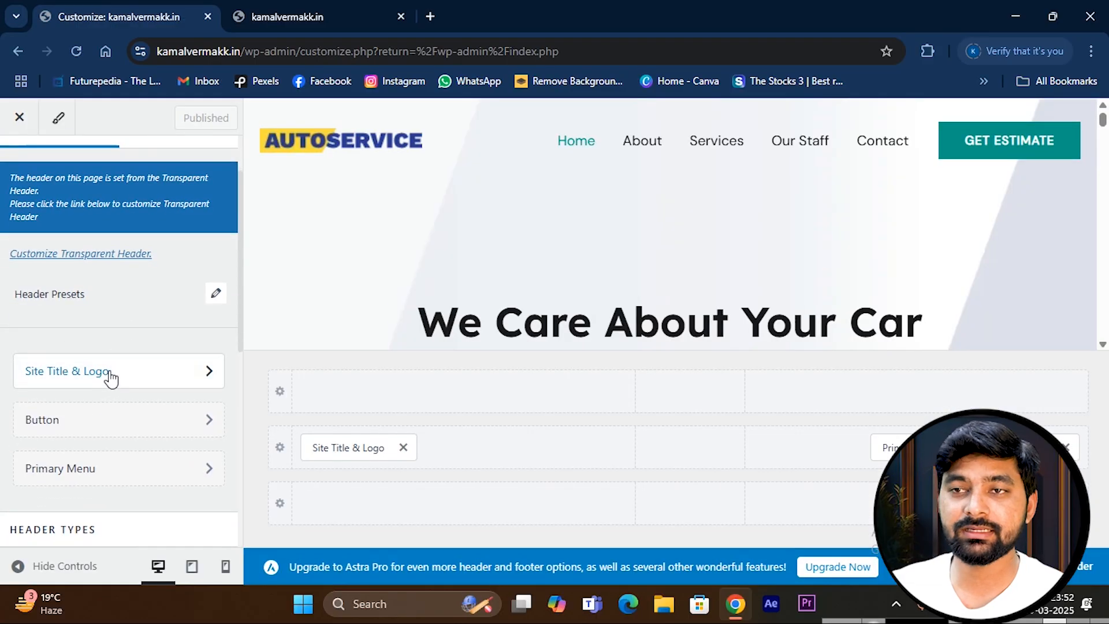
{"action": "left_click", "coordinate": [111, 379]}
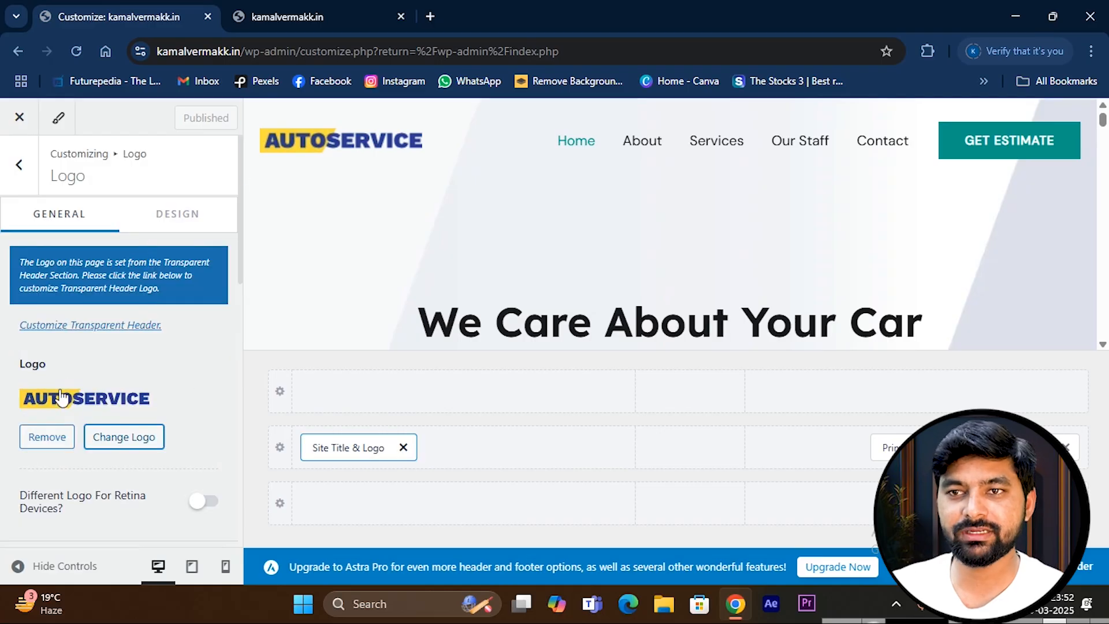
{"action": "left_click", "coordinate": [46, 439]}
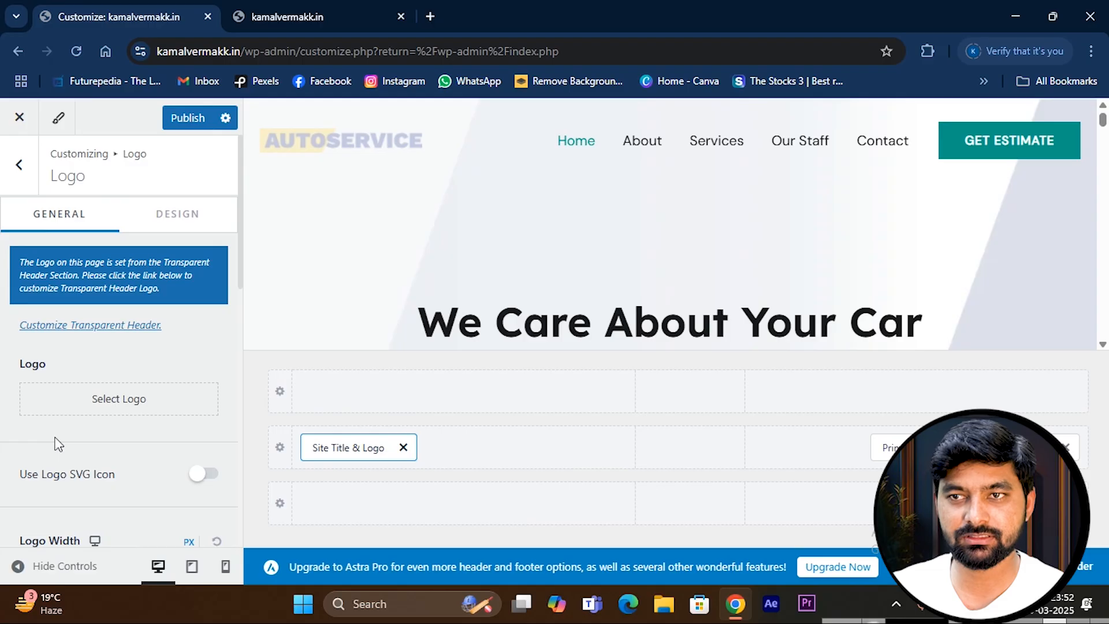
- Upload the grey car image from the Downloads folder as the new logo file
{"action": "left_click", "coordinate": [112, 402]}
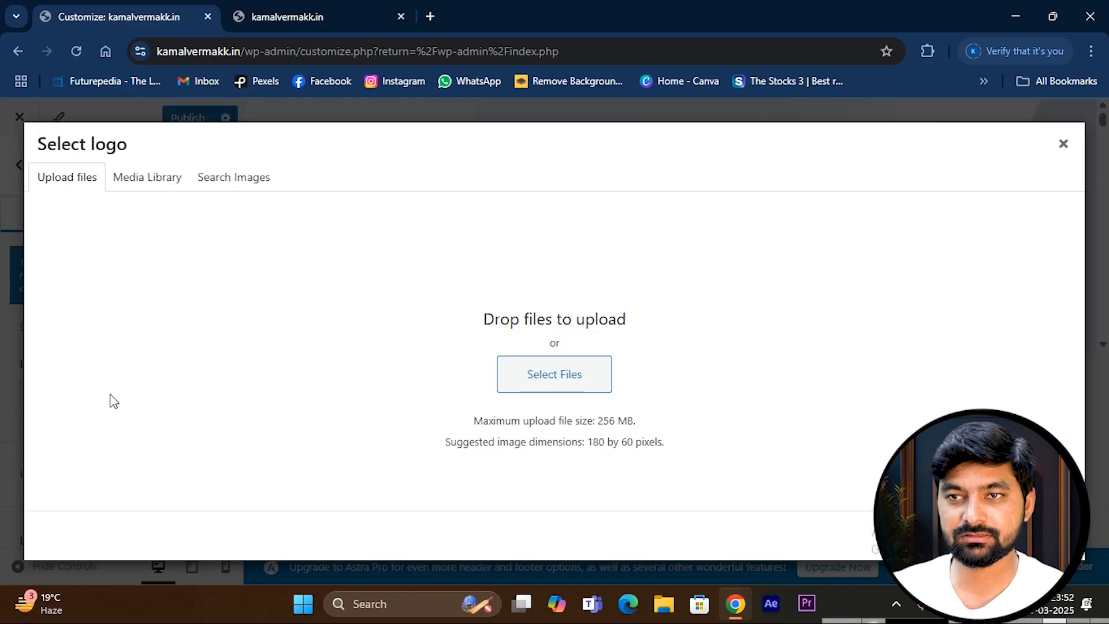
{"action": "left_click", "coordinate": [576, 384]}
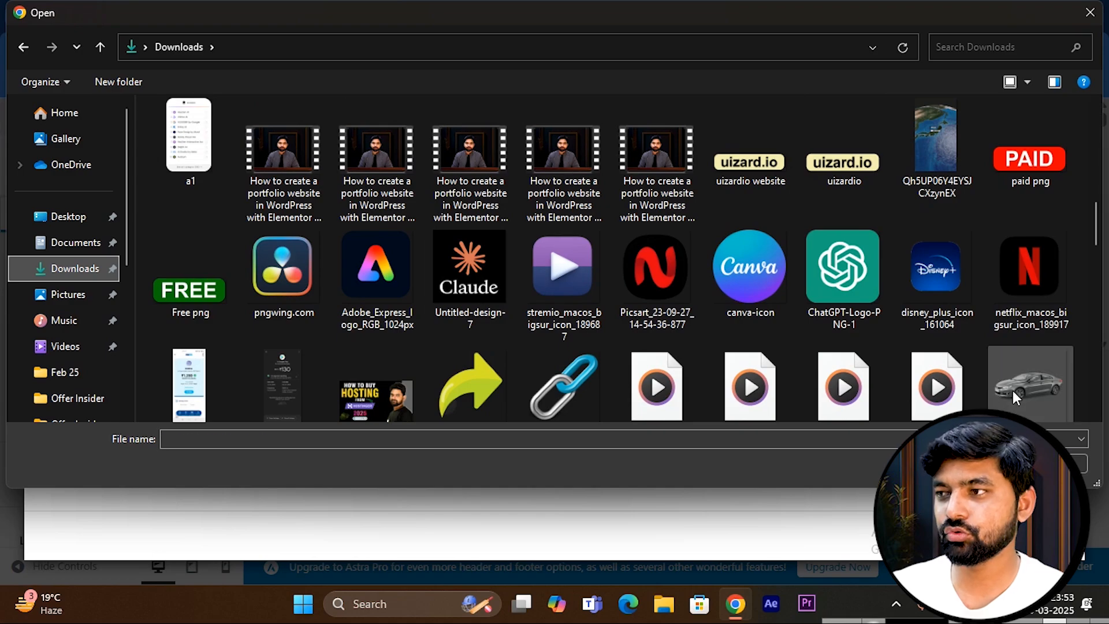
{"action": "left_click", "coordinate": [1013, 394]}
{"action": "left_click", "coordinate": [982, 464]}
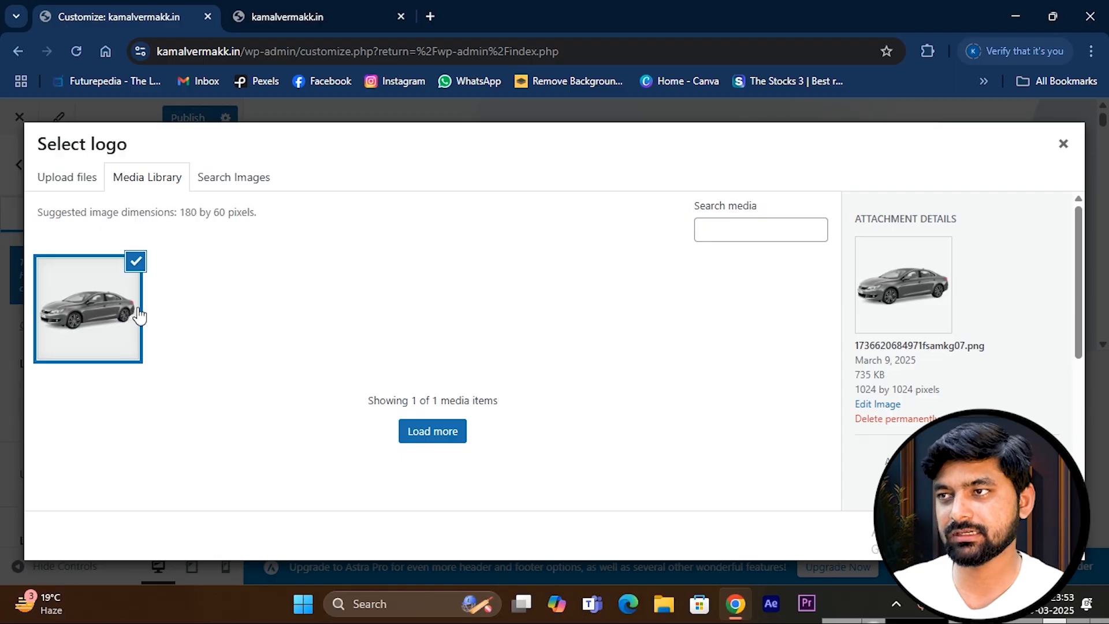
- Examine the uploaded car image's attachment details, including the alt text, title, caption and description fields
{"action": "scroll", "coordinate": [930, 383], "scroll_direction": "down", "scroll_amount": 2}
{"action": "left_click", "coordinate": [938, 385]}
{"action": "scroll", "coordinate": [947, 384], "scroll_direction": "down", "scroll_amount": 3}
{"action": "left_click", "coordinate": [950, 370]}
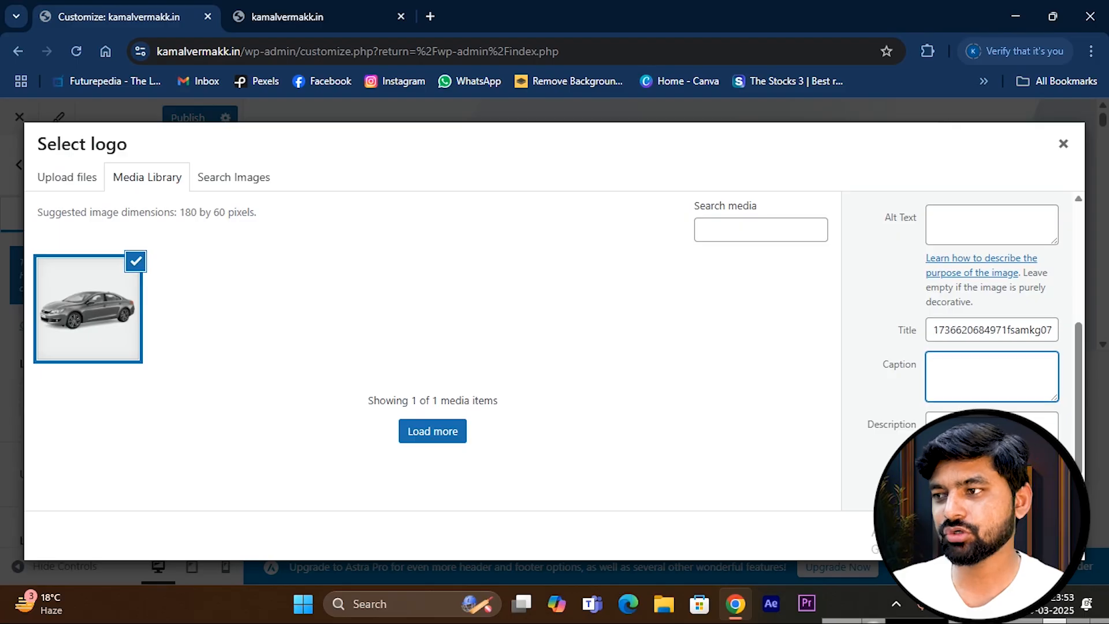
{"action": "scroll", "coordinate": [960, 393], "scroll_direction": "down", "scroll_amount": 1}
{"action": "left_click", "coordinate": [962, 397]}
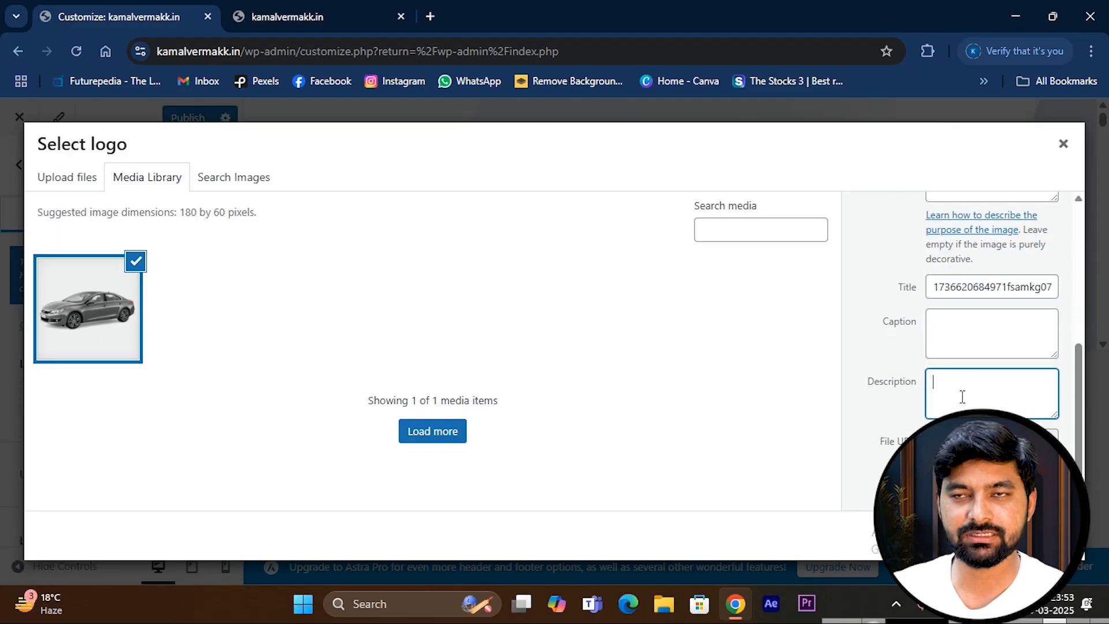
{"action": "scroll", "coordinate": [929, 387], "scroll_direction": "up", "scroll_amount": 2}
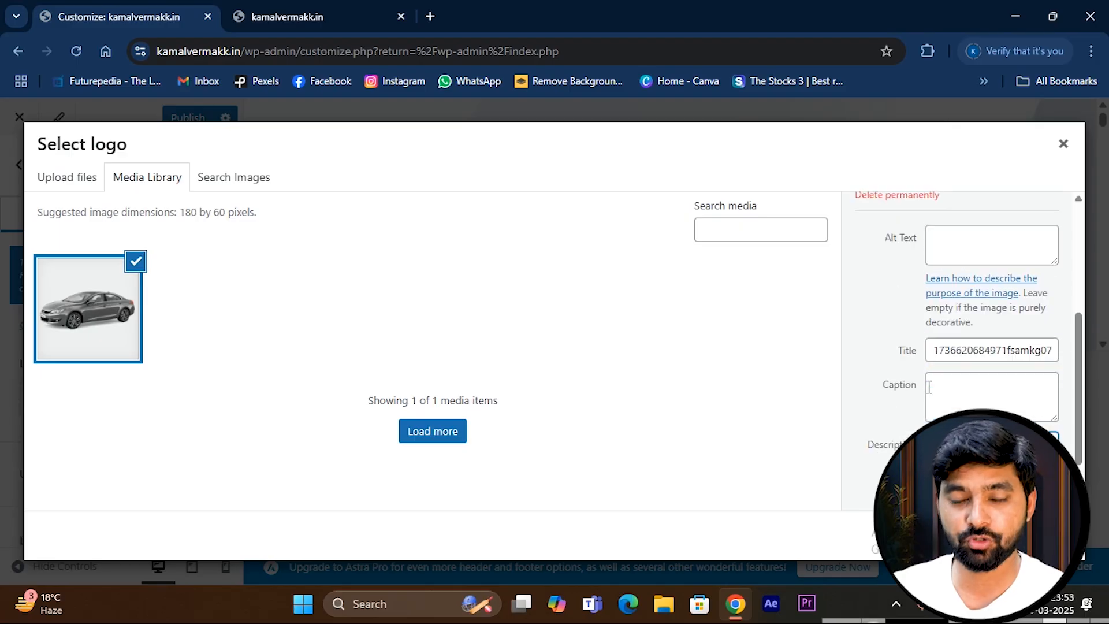
{"action": "scroll", "coordinate": [929, 387], "scroll_direction": "down", "scroll_amount": 1}
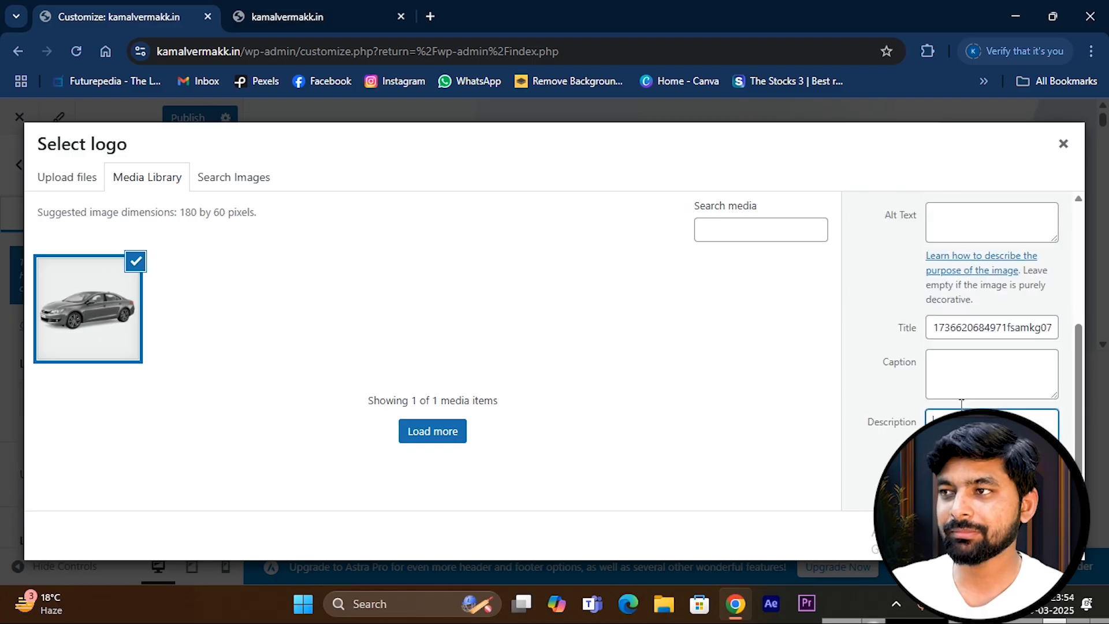
{"action": "scroll", "coordinate": [961, 406], "scroll_direction": "up", "scroll_amount": 3}
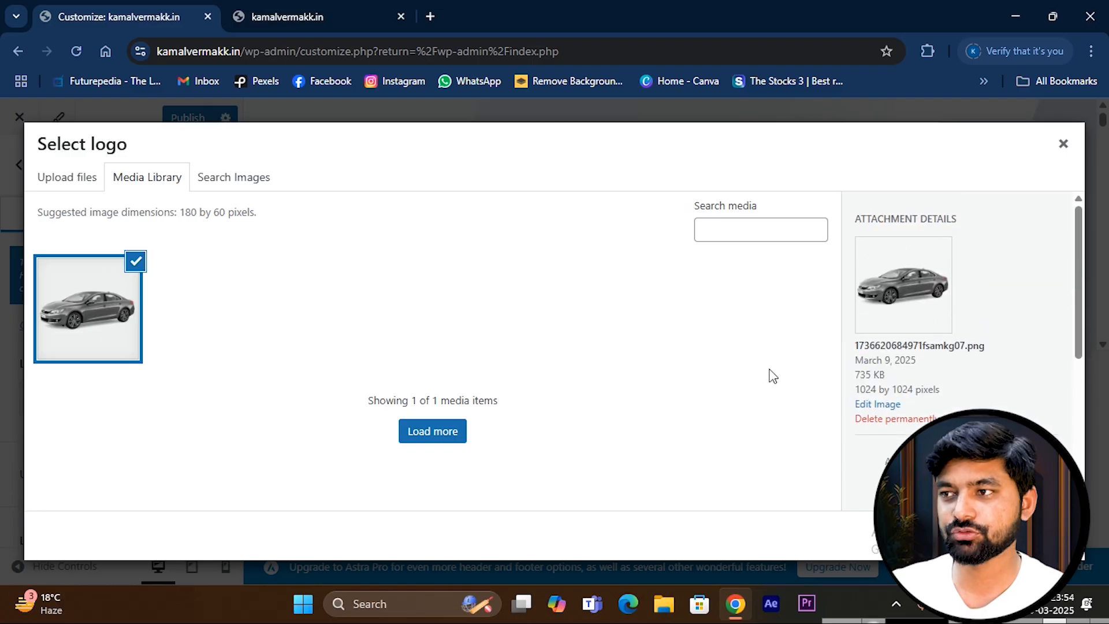
{"action": "scroll", "coordinate": [924, 404], "scroll_direction": "down", "scroll_amount": 5}
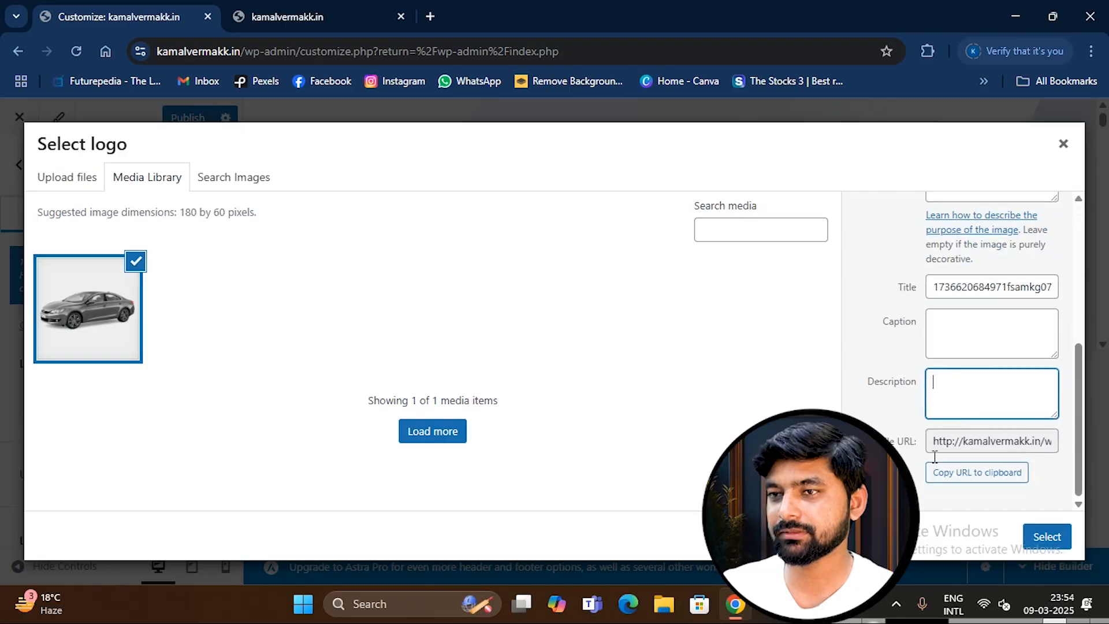
- Use the uploaded car image as the logo, enlarging the crop area above and below to include the whole car
{"action": "left_click", "coordinate": [1047, 536]}
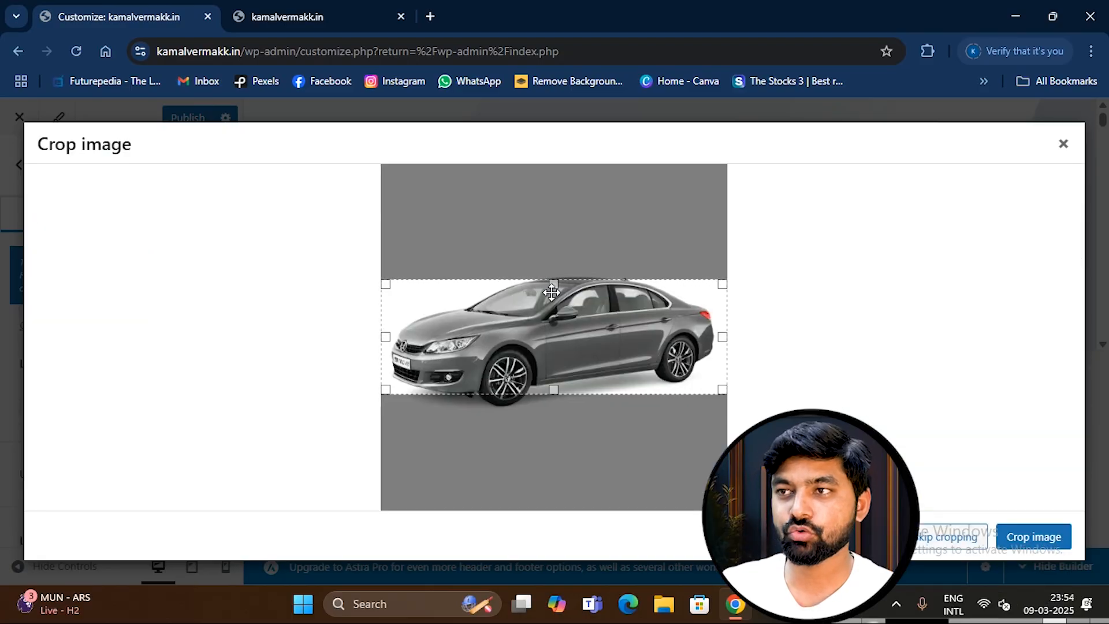
{"action": "left_click_drag", "start_coordinate": [554, 284], "coordinate": [554, 268]}
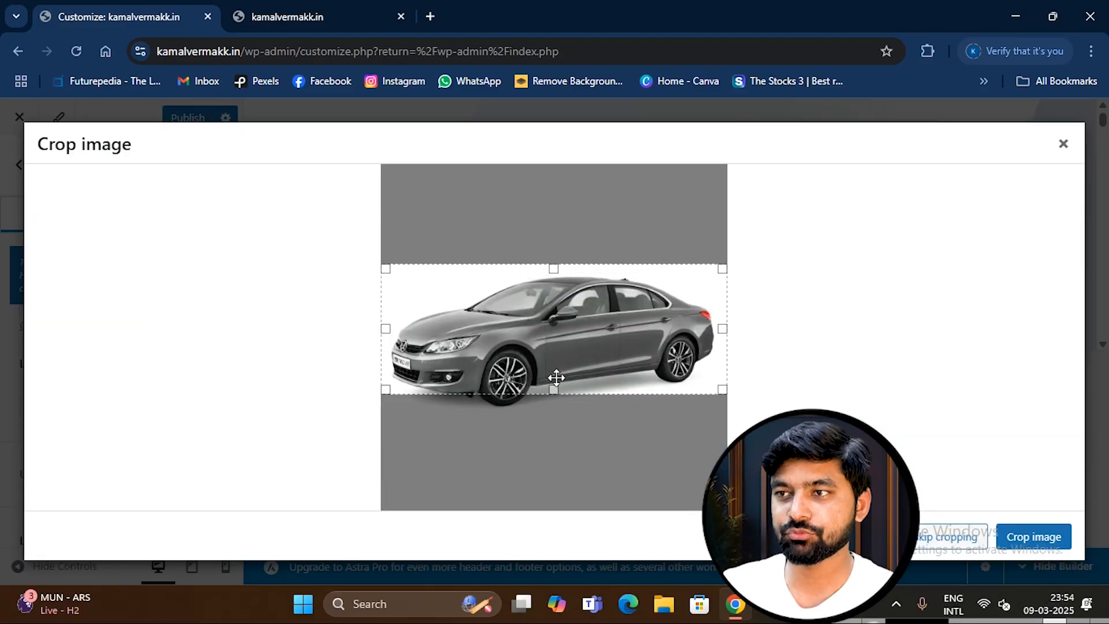
{"action": "left_click_drag", "start_coordinate": [555, 388], "coordinate": [553, 410]}
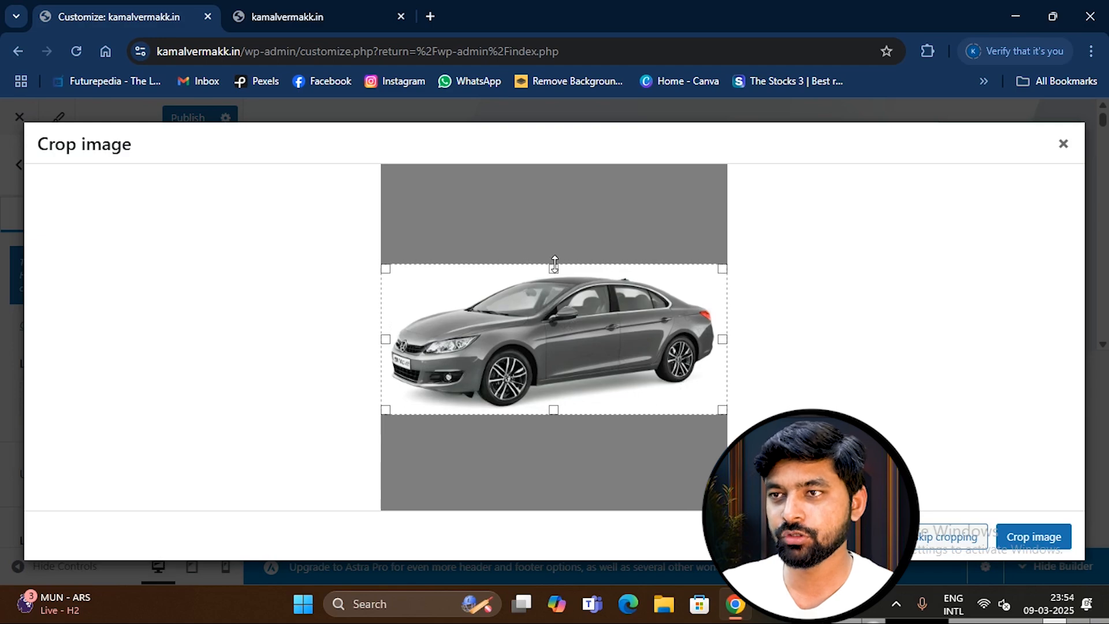
{"action": "left_click_drag", "start_coordinate": [555, 261], "coordinate": [555, 259]}
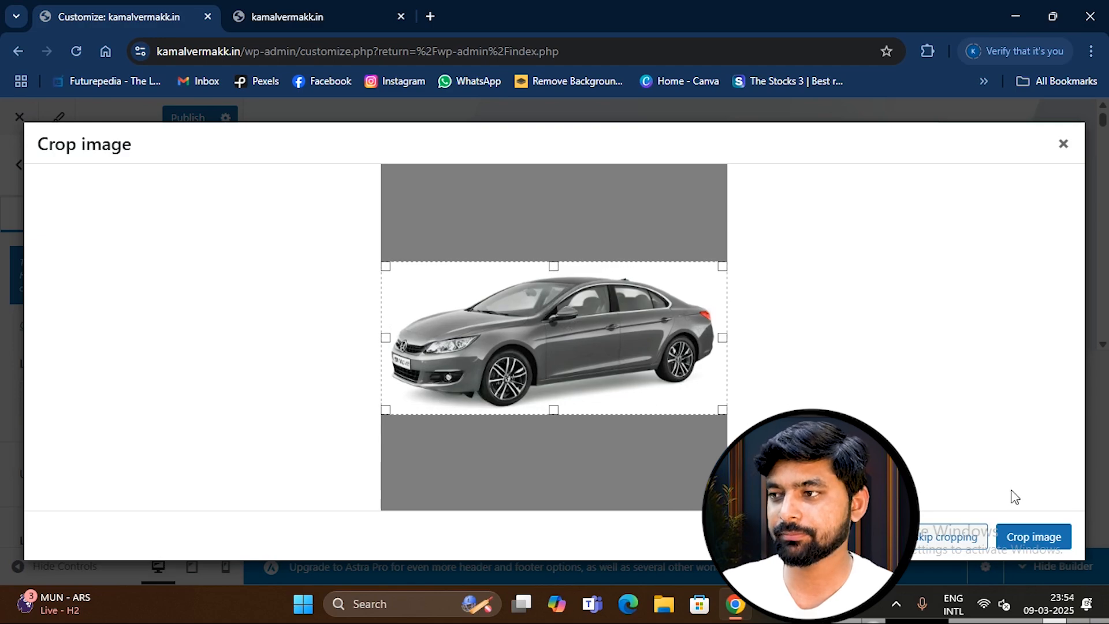
{"action": "left_click", "coordinate": [1034, 537]}
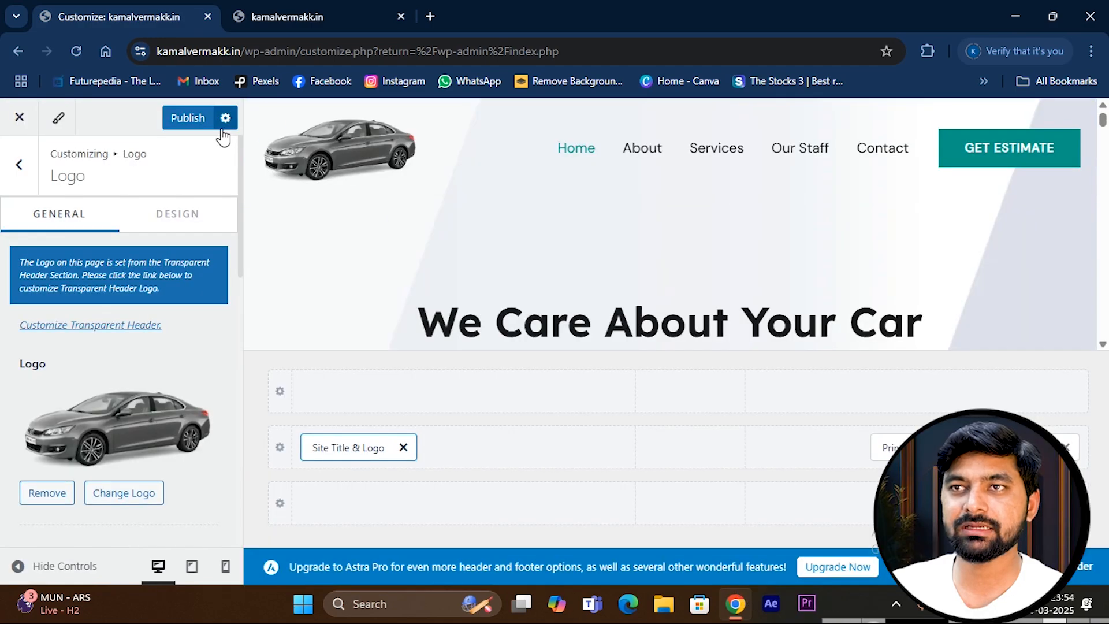
- Publish the new car logo and reload the live homepage to check it in the header
{"action": "left_click", "coordinate": [196, 121]}
{"action": "left_click", "coordinate": [279, 13]}
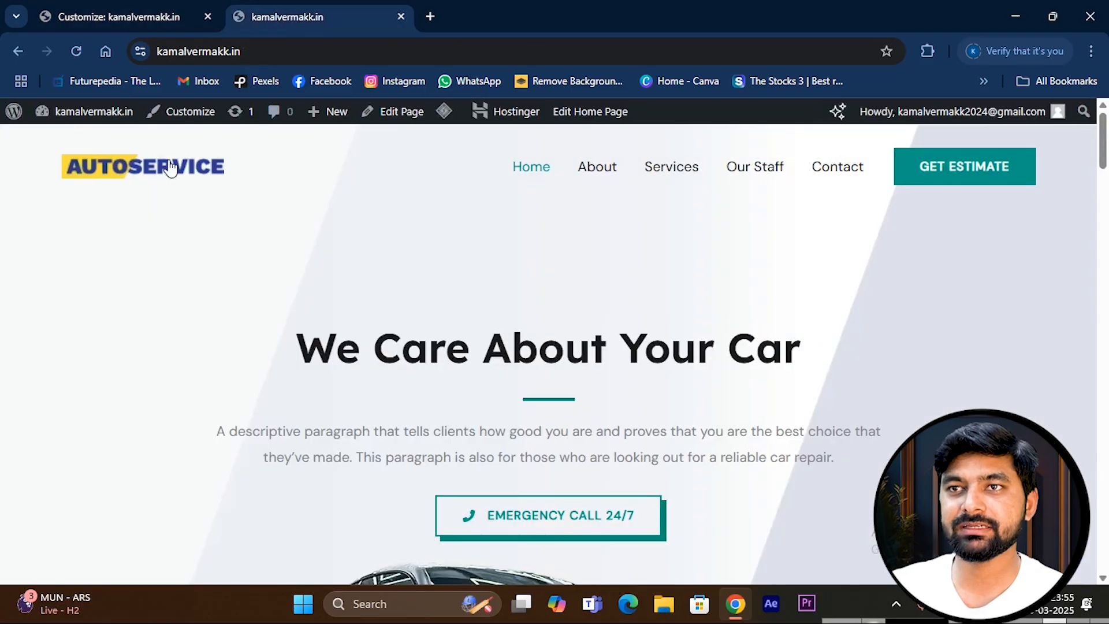
{"action": "left_click", "coordinate": [78, 51]}
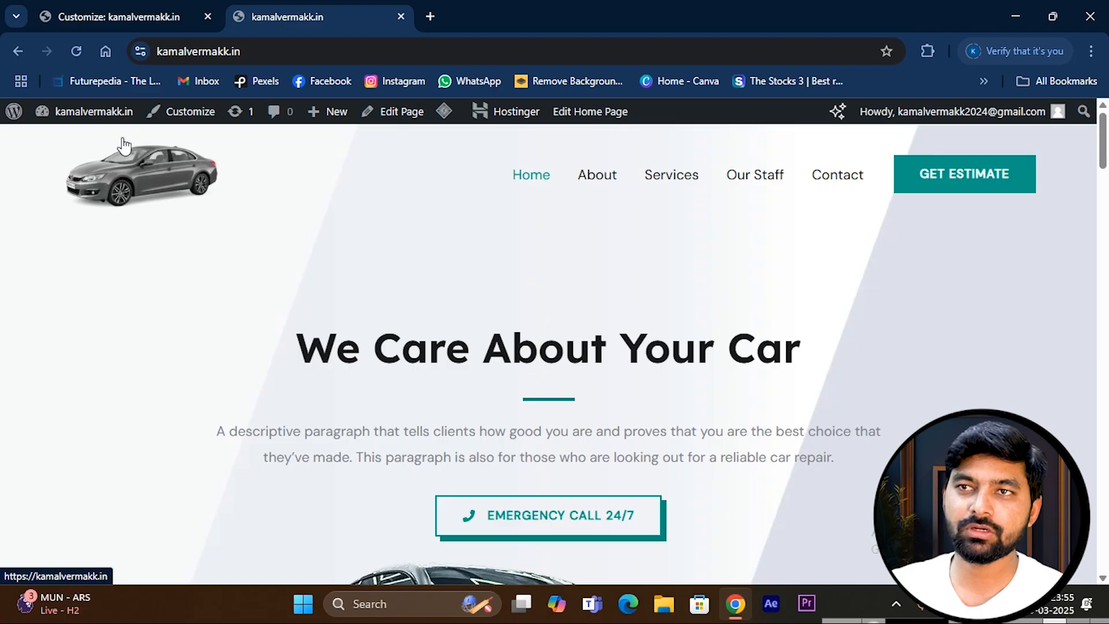
- Return to the customizer's logo settings, reduce the logo width to 127 px and publish the change
{"action": "left_click", "coordinate": [183, 111]}
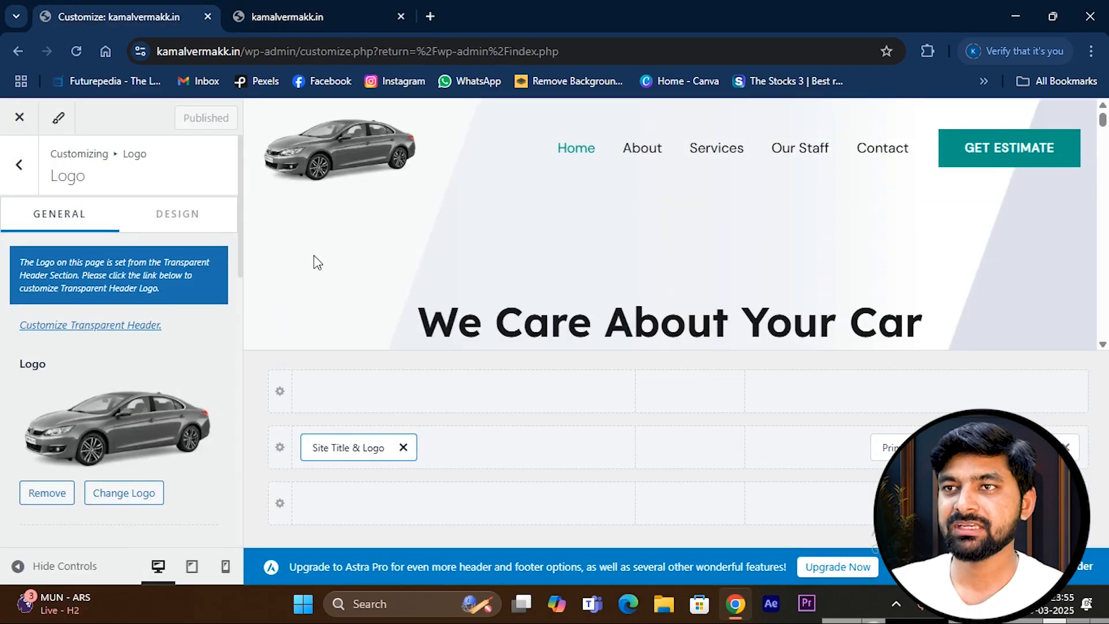
{"action": "scroll", "coordinate": [79, 470], "scroll_direction": "down", "scroll_amount": 2}
{"action": "scroll", "coordinate": [104, 433], "scroll_direction": "down", "scroll_amount": 3}
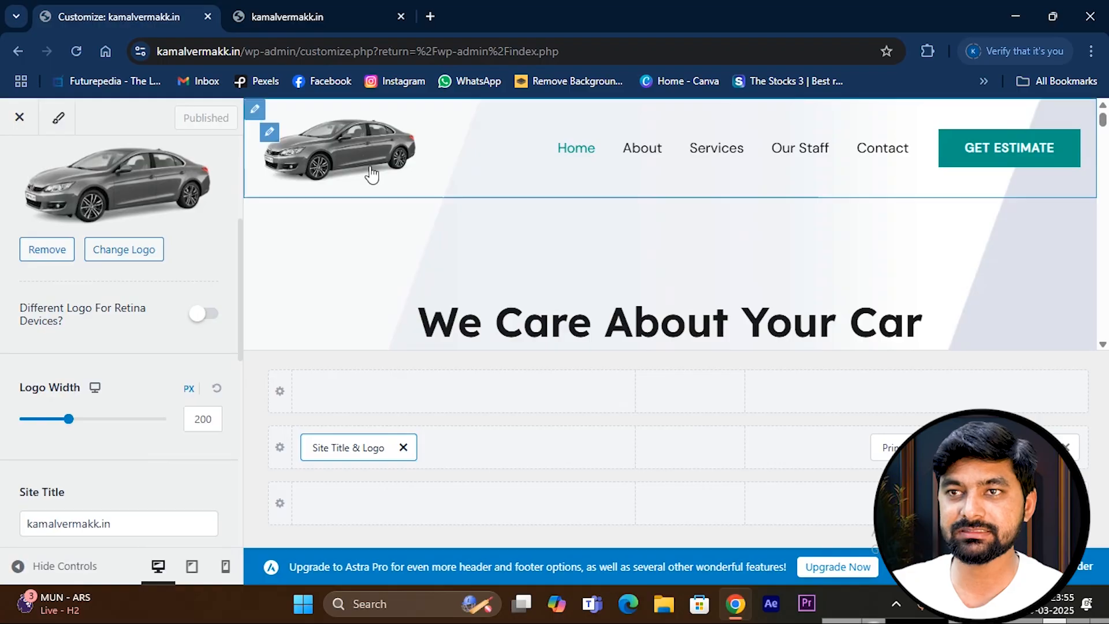
{"action": "mouse_move", "coordinate": [66, 425]}
{"action": "left_mouse_down"}
{"action": "mouse_move", "coordinate": [45, 426]}
{"action": "mouse_move", "coordinate": [56, 426]}
{"action": "left_mouse_up"}
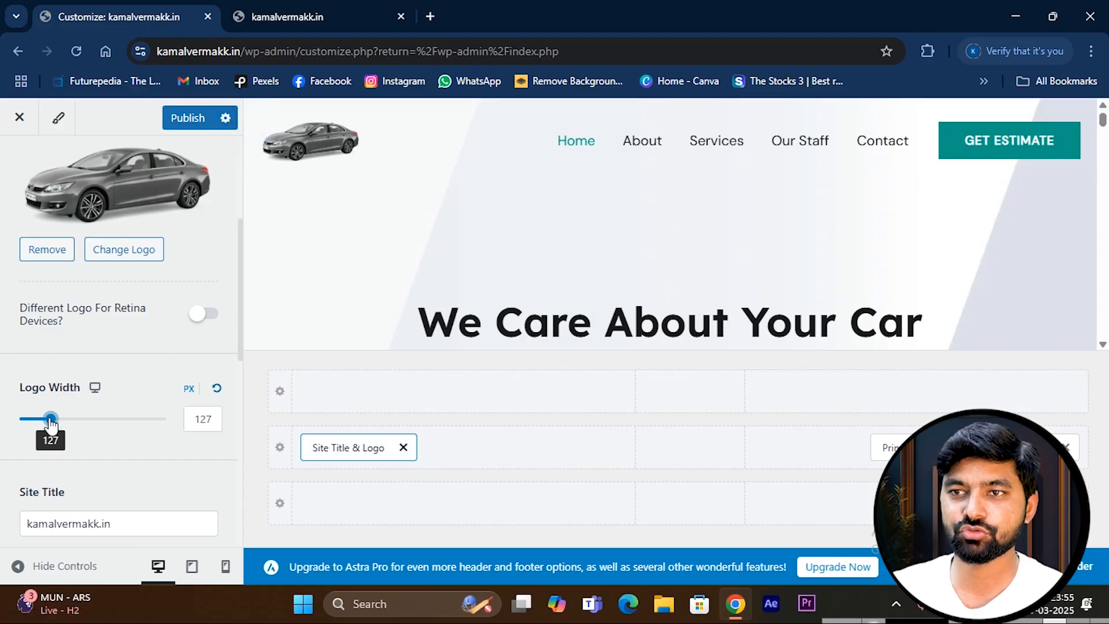
{"action": "left_click", "coordinate": [183, 118]}
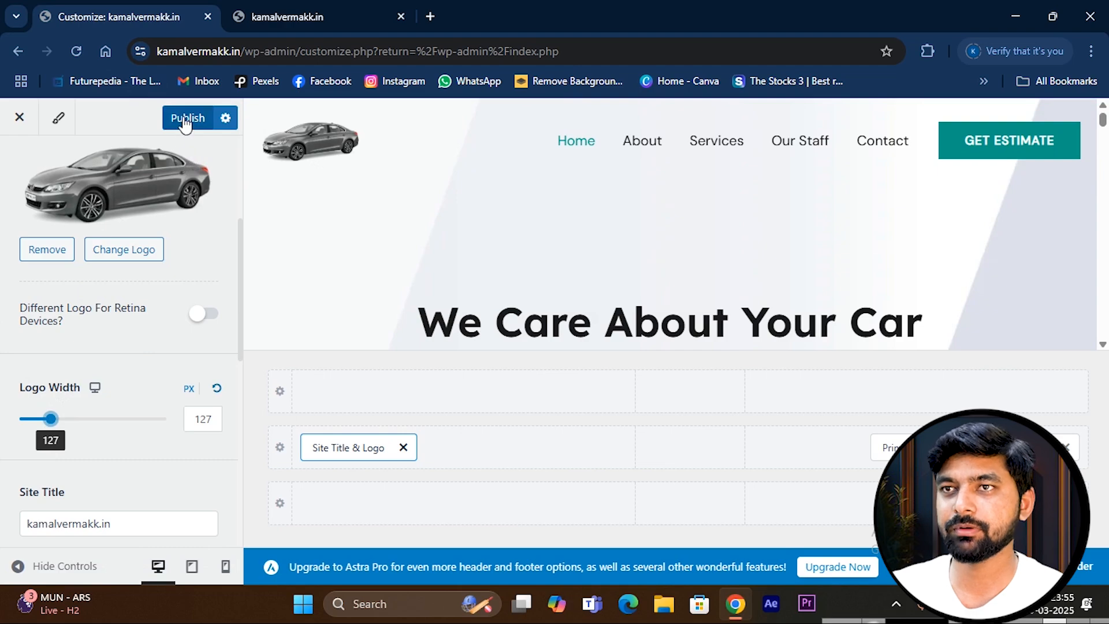
- Turn on the site title's visibility for desktop, tablet and mobile
{"action": "scroll", "coordinate": [141, 335], "scroll_direction": "down", "scroll_amount": 3}
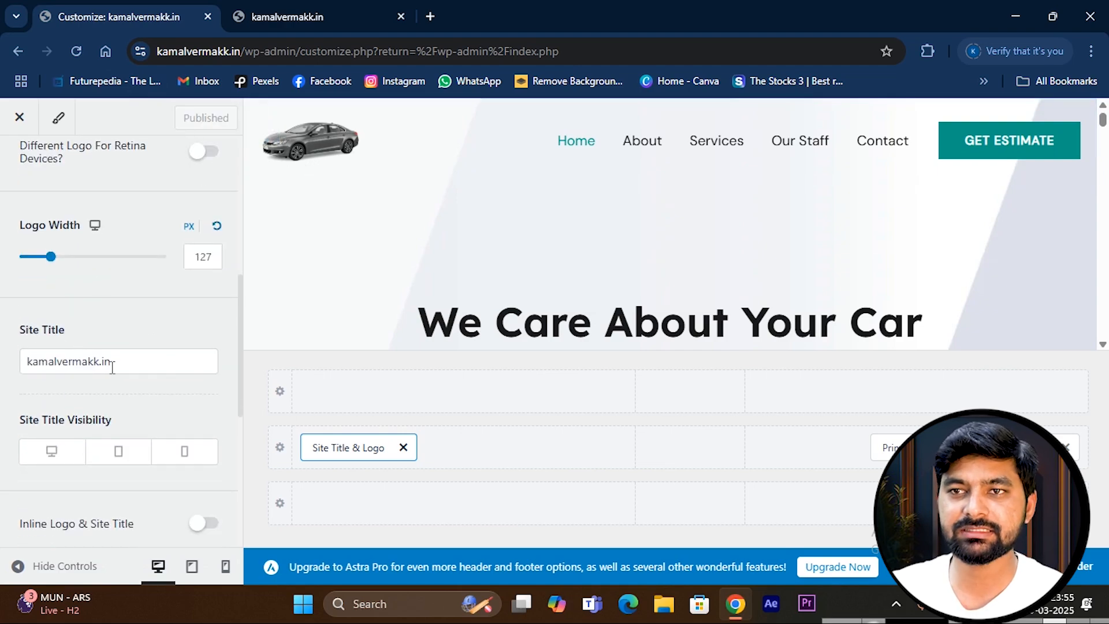
{"action": "scroll", "coordinate": [154, 352], "scroll_direction": "down", "scroll_amount": 2}
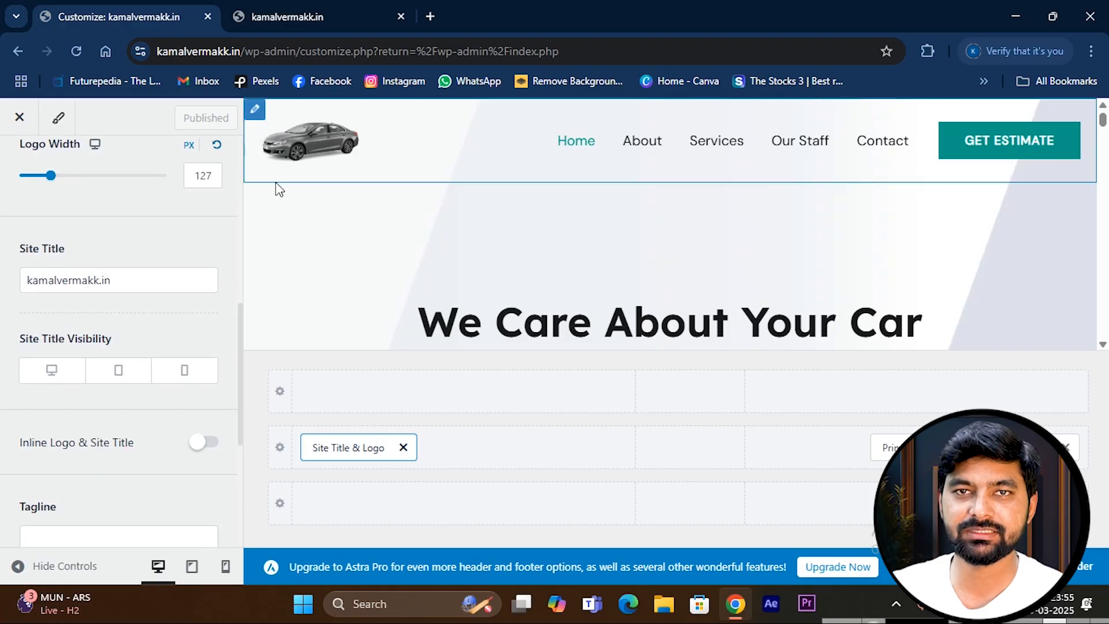
{"action": "left_click", "coordinate": [107, 337]}
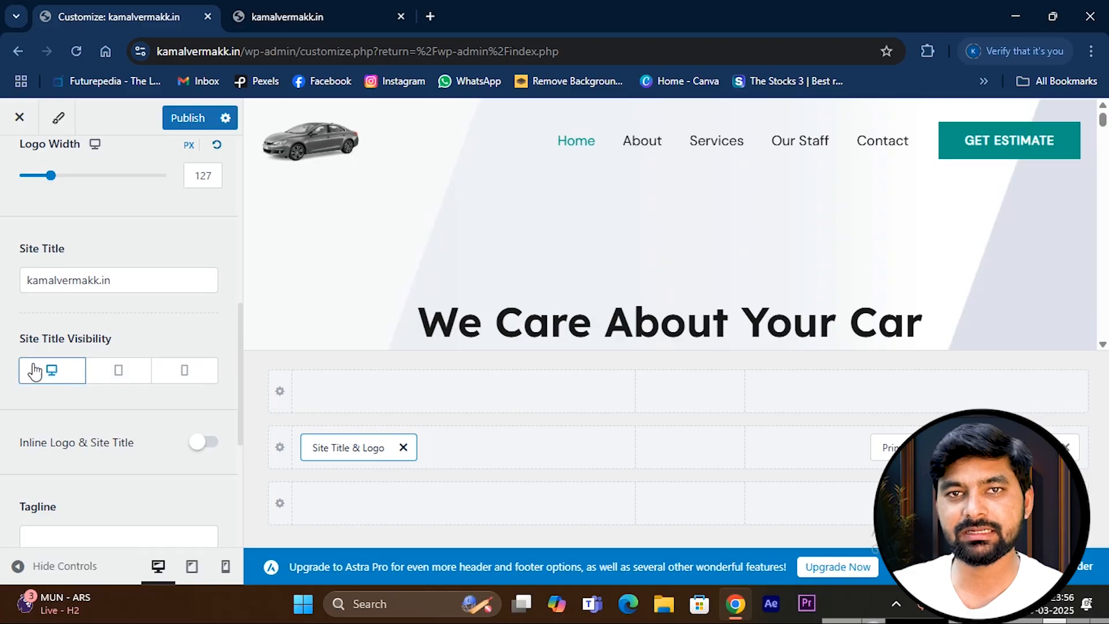
{"action": "left_click", "coordinate": [184, 376]}
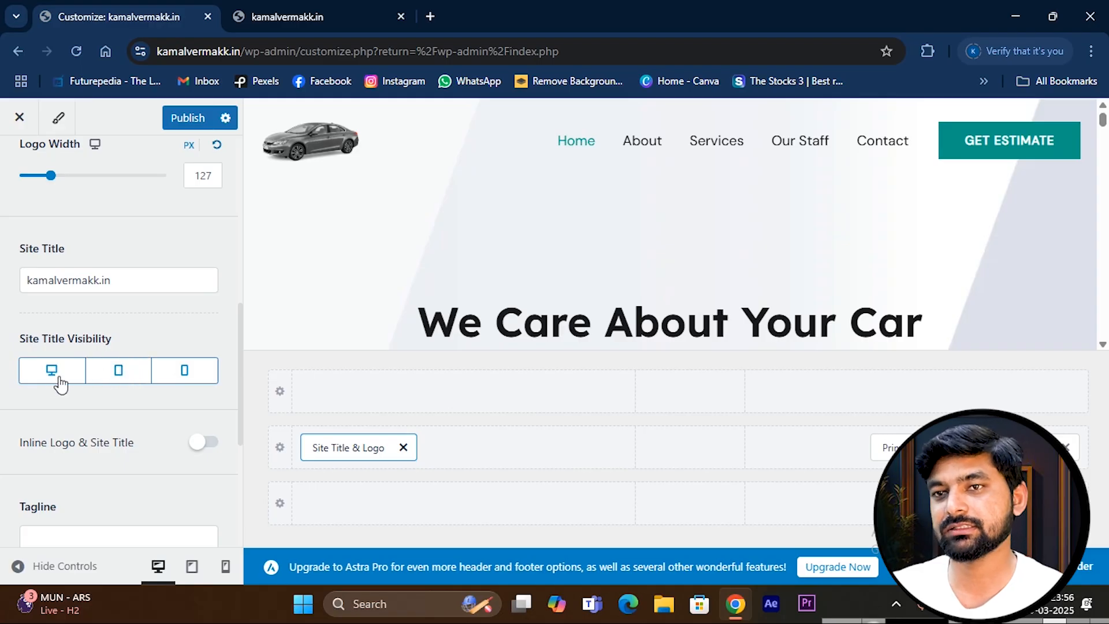
- Turn off the site title's visibility for mobile, tablet and desktop
{"action": "left_click", "coordinate": [193, 379]}
{"action": "left_click", "coordinate": [118, 380]}
{"action": "left_click", "coordinate": [63, 376]}
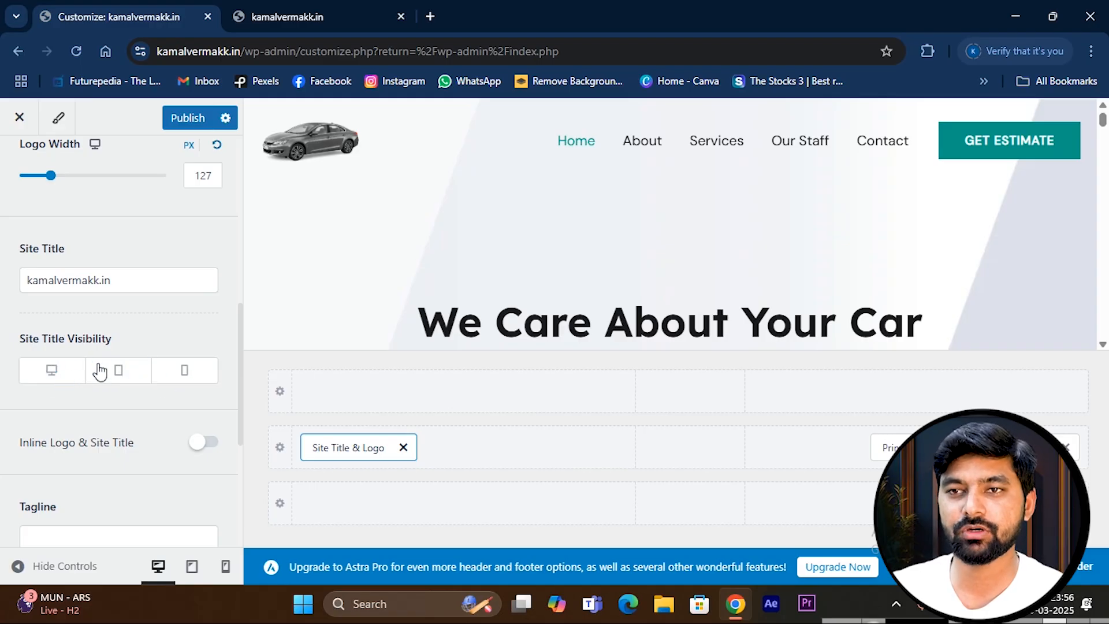
- Set the site tagline to "Your Car Master" and review the site title, tagline visibility and inline logo settings
{"action": "scroll", "coordinate": [139, 335], "scroll_direction": "down", "scroll_amount": 2}
{"action": "scroll", "coordinate": [110, 358], "scroll_direction": "down", "scroll_amount": 2}
{"action": "left_click", "coordinate": [83, 379]}
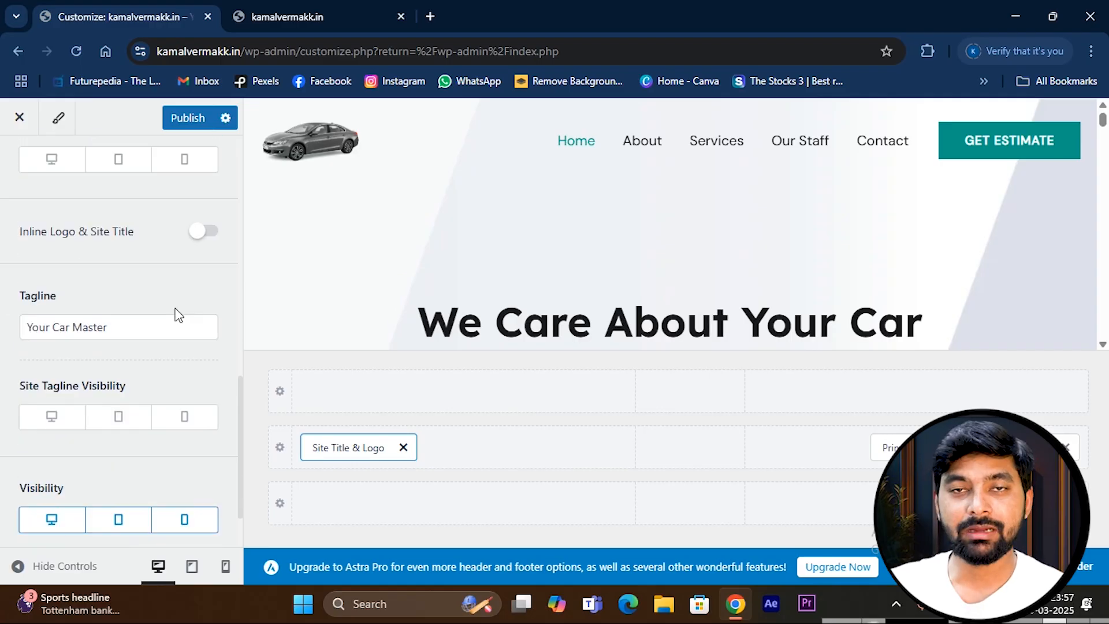
{"action": "scroll", "coordinate": [175, 313], "scroll_direction": "up", "scroll_amount": 1}
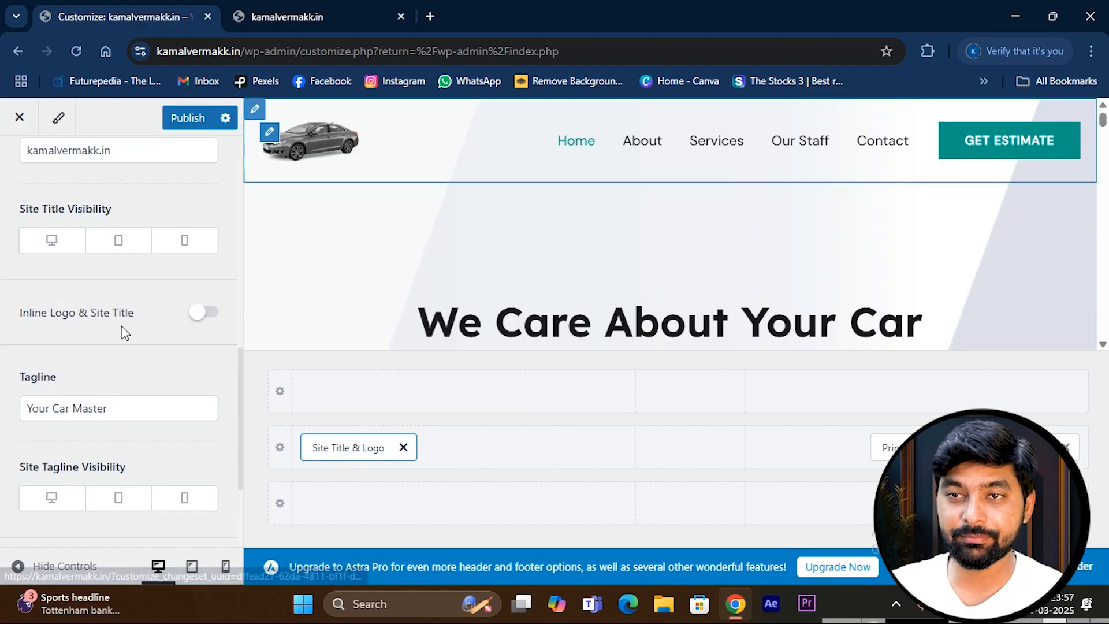
{"action": "scroll", "coordinate": [154, 438], "scroll_direction": "down", "scroll_amount": 3}
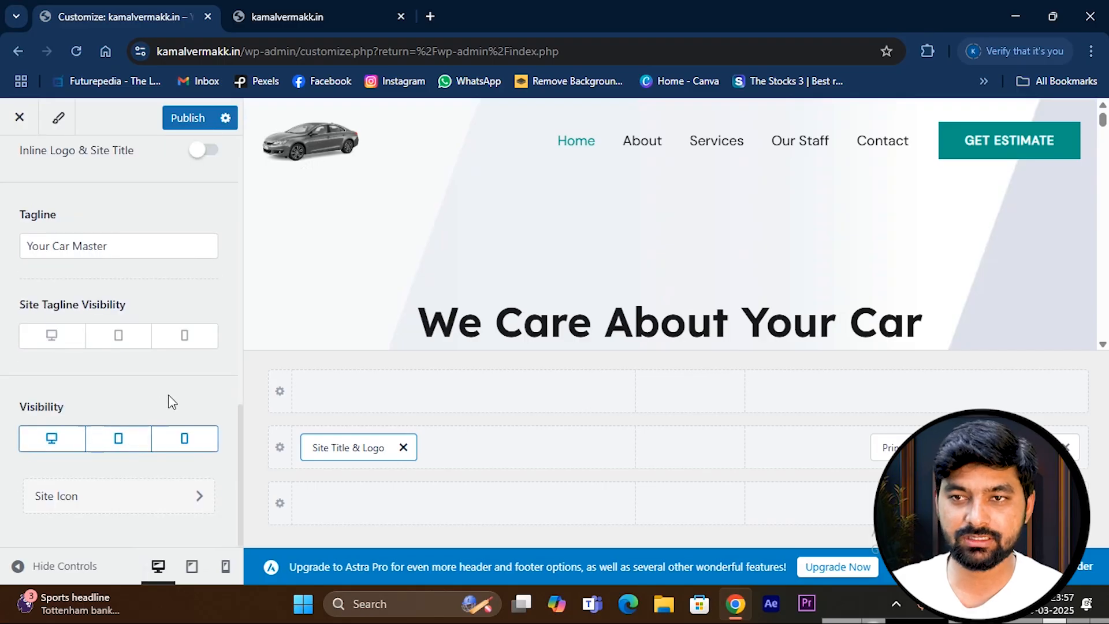
{"action": "scroll", "coordinate": [148, 248], "scroll_direction": "up", "scroll_amount": 2}
{"action": "scroll", "coordinate": [168, 176], "scroll_direction": "up", "scroll_amount": 7}
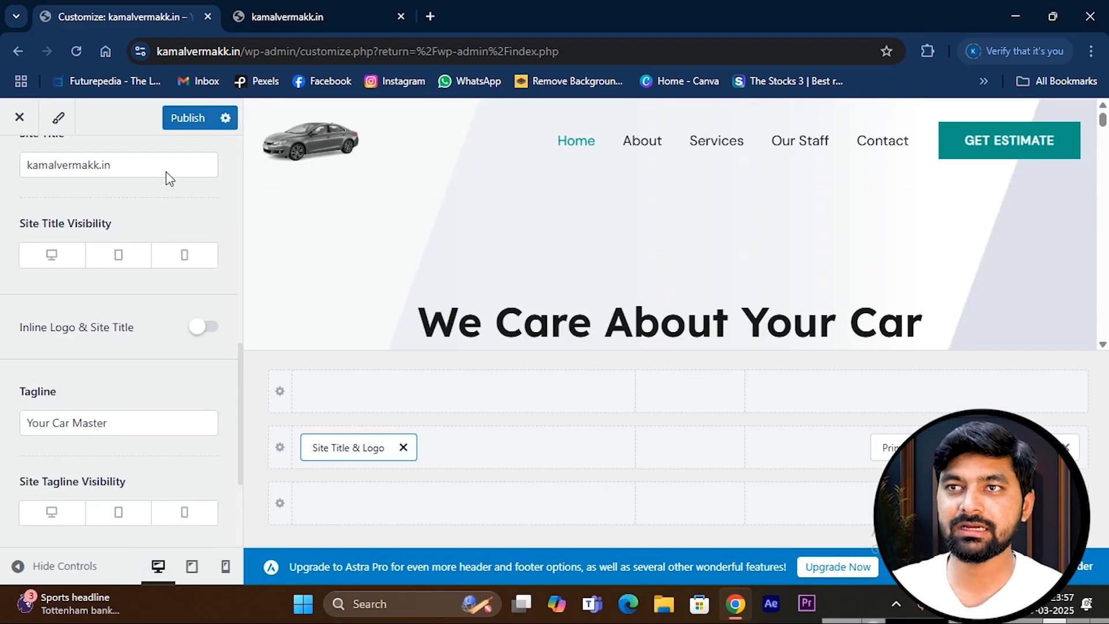
- Publish the site identity changes and reload the live homepage to check the header
{"action": "left_click", "coordinate": [185, 118]}
{"action": "left_click", "coordinate": [295, 20]}
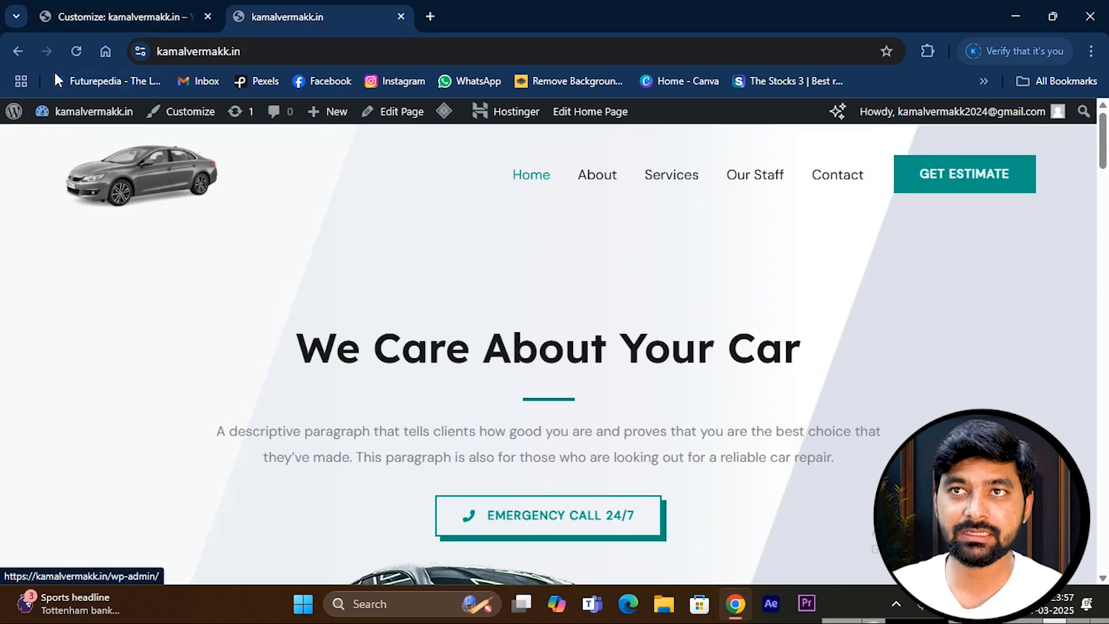
{"action": "left_click", "coordinate": [75, 52]}
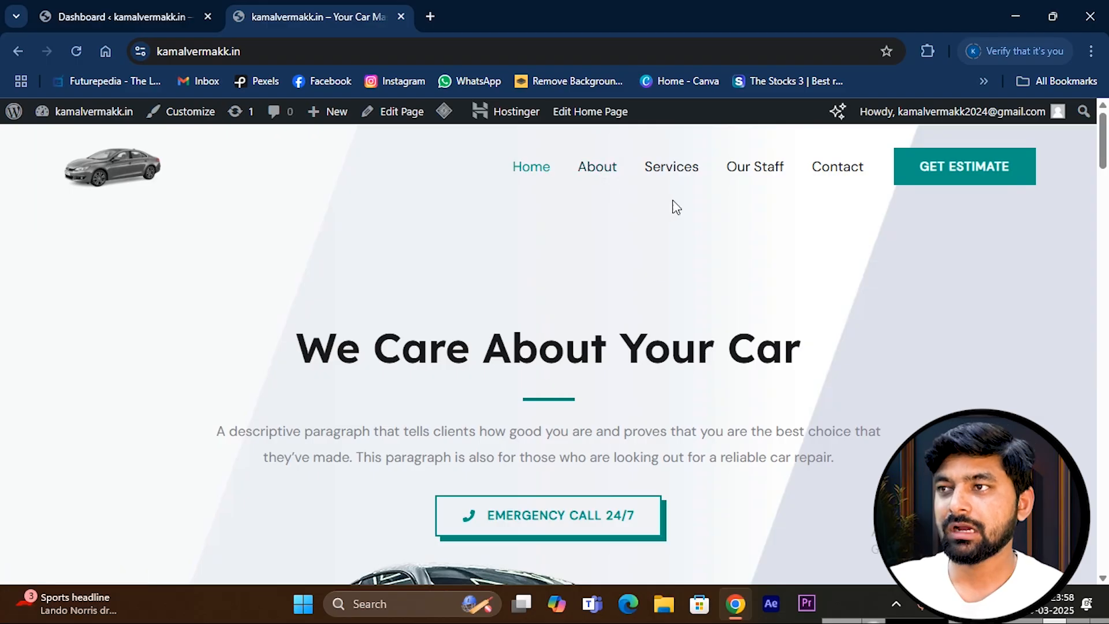
- Return to the WordPress dashboard, open the Menus page and load the Primary menu for editing
{"action": "left_click", "coordinate": [109, 19]}
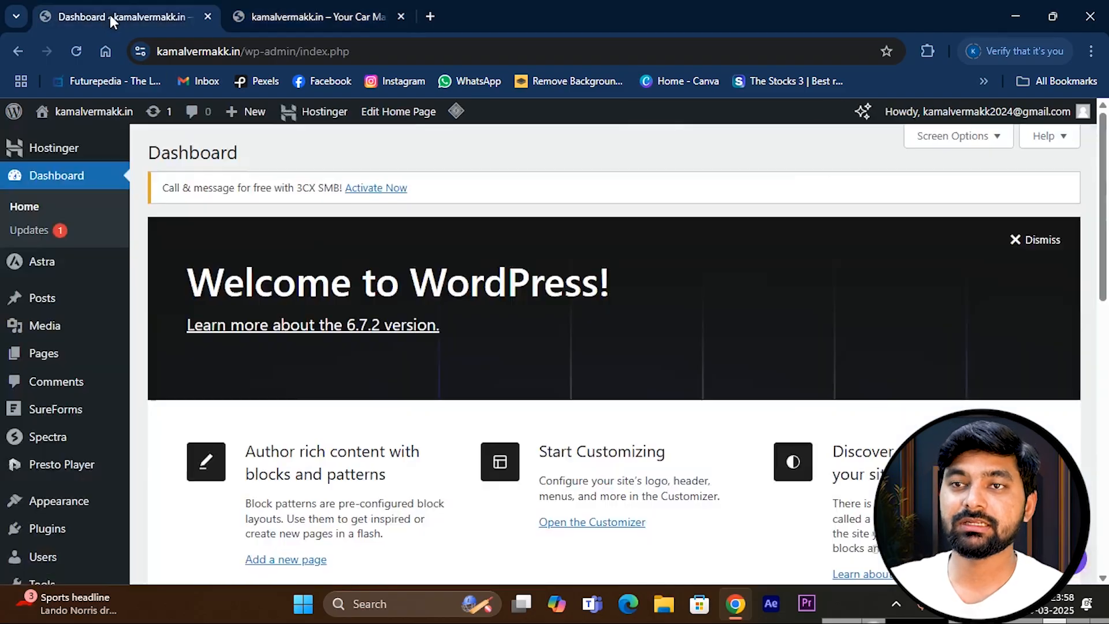
{"action": "scroll", "coordinate": [94, 366], "scroll_direction": "down", "scroll_amount": 3}
{"action": "mouse_move", "coordinate": [60, 360]}
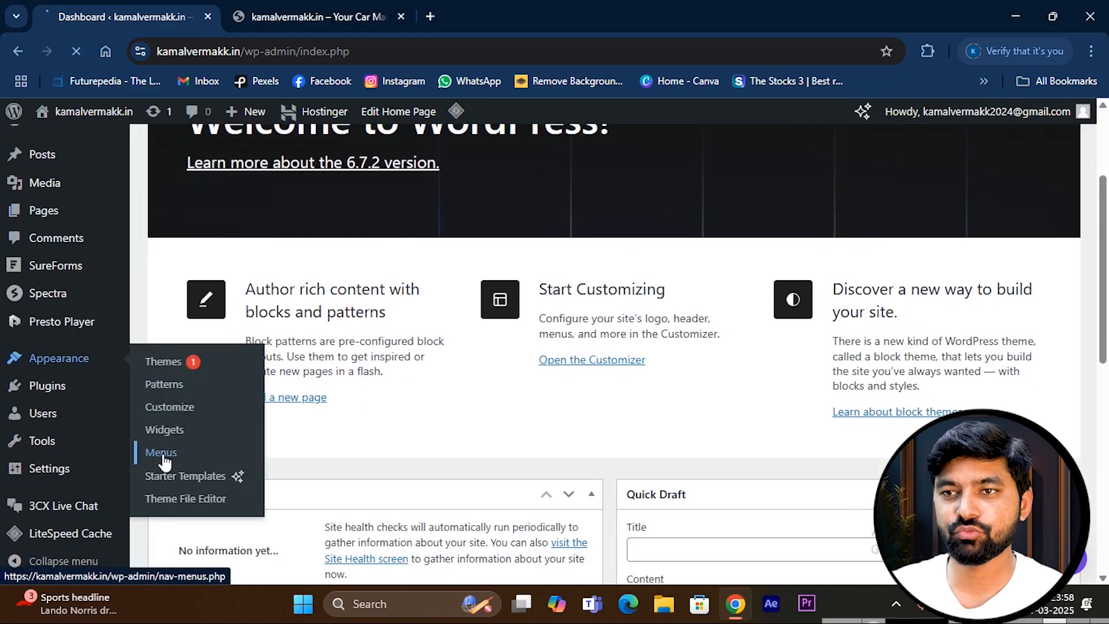
{"action": "scroll", "coordinate": [308, 373], "scroll_direction": "down", "scroll_amount": 2}
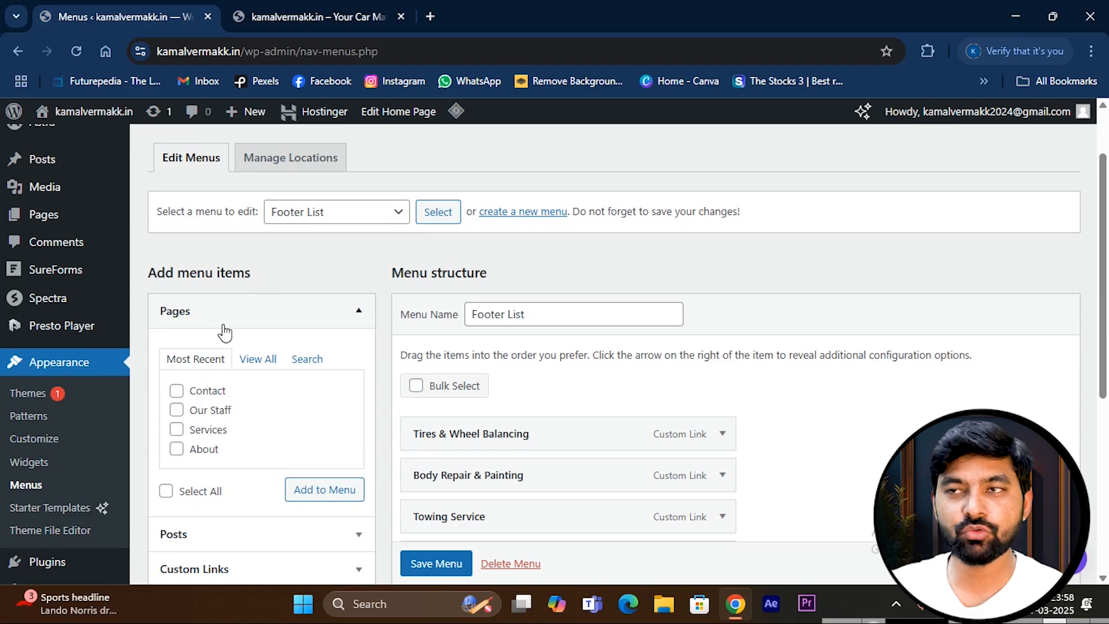
{"action": "left_click", "coordinate": [348, 218]}
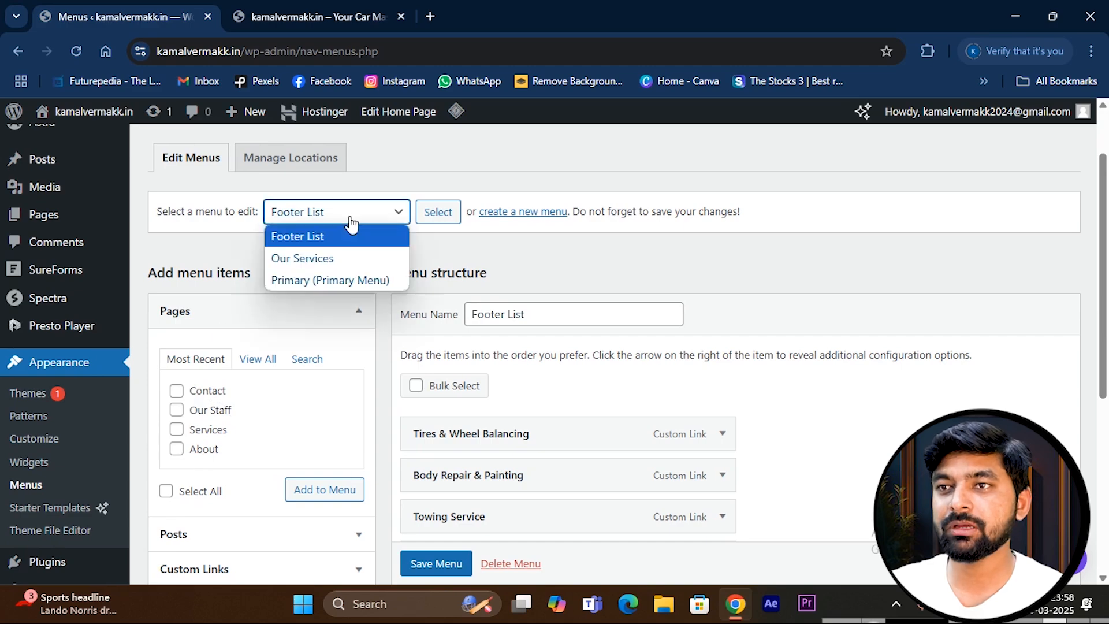
{"action": "left_click", "coordinate": [307, 281]}
{"action": "left_click", "coordinate": [437, 214]}
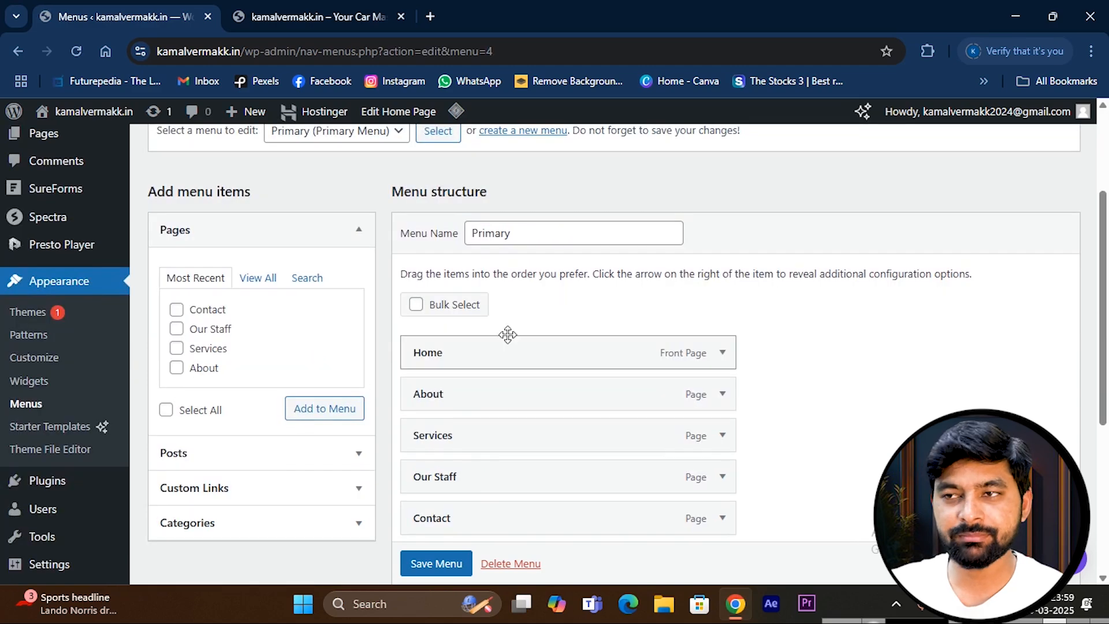
- Remove the Our Staff item from the Primary menu's structure and compare it with the live site's header
{"action": "scroll", "coordinate": [510, 339], "scroll_direction": "down", "scroll_amount": 1}
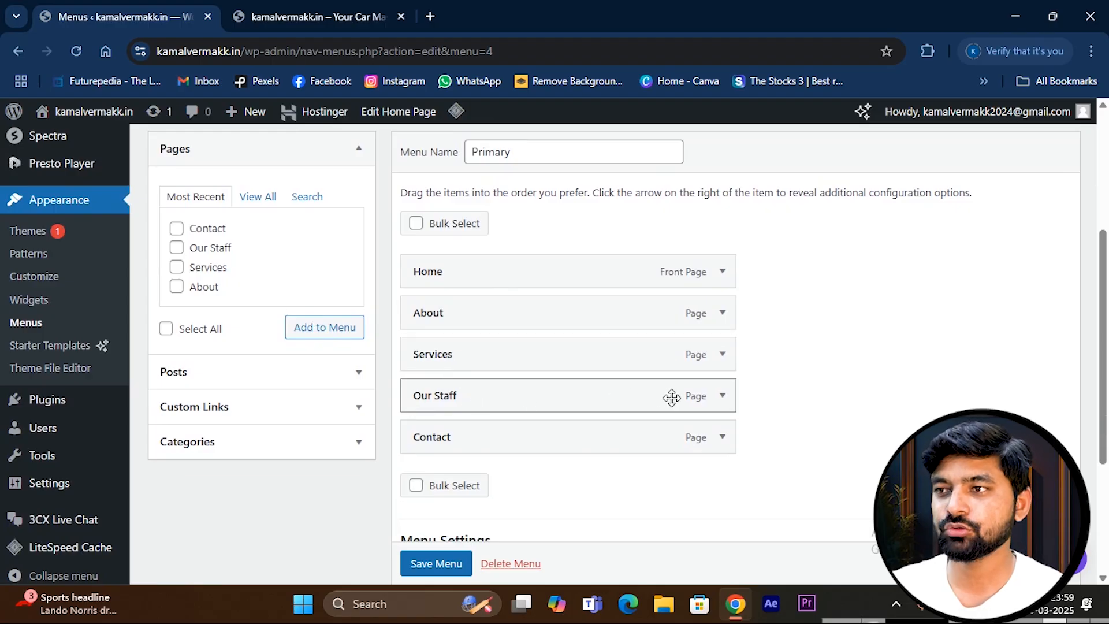
{"action": "left_click", "coordinate": [722, 396]}
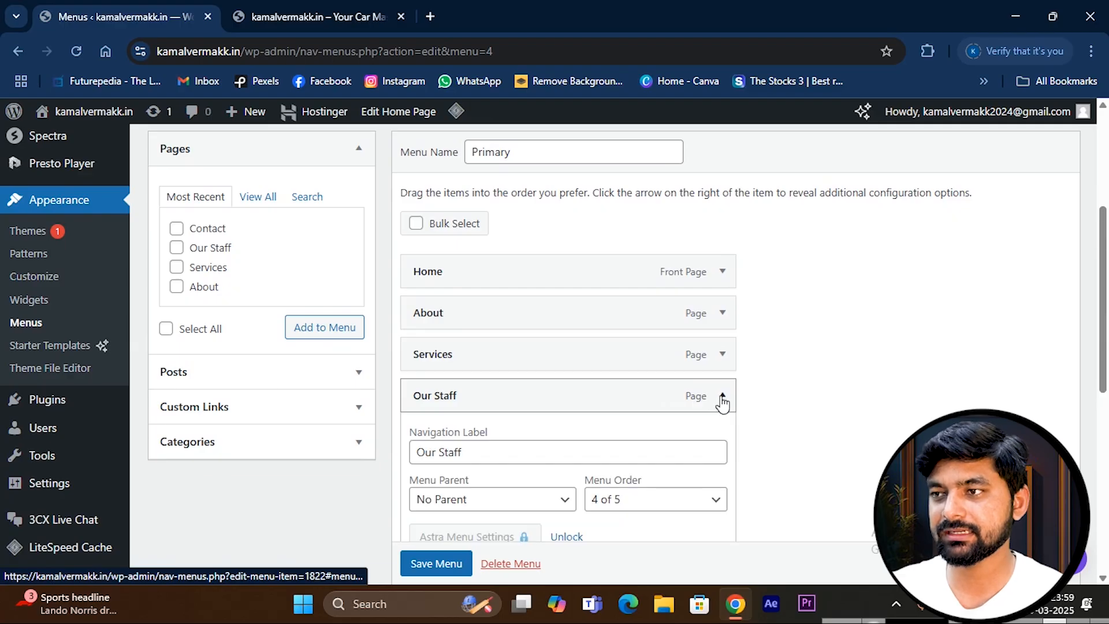
{"action": "scroll", "coordinate": [520, 383], "scroll_direction": "down", "scroll_amount": 3}
{"action": "left_click", "coordinate": [419, 396]}
{"action": "scroll", "coordinate": [461, 369], "scroll_direction": "up", "scroll_amount": 3}
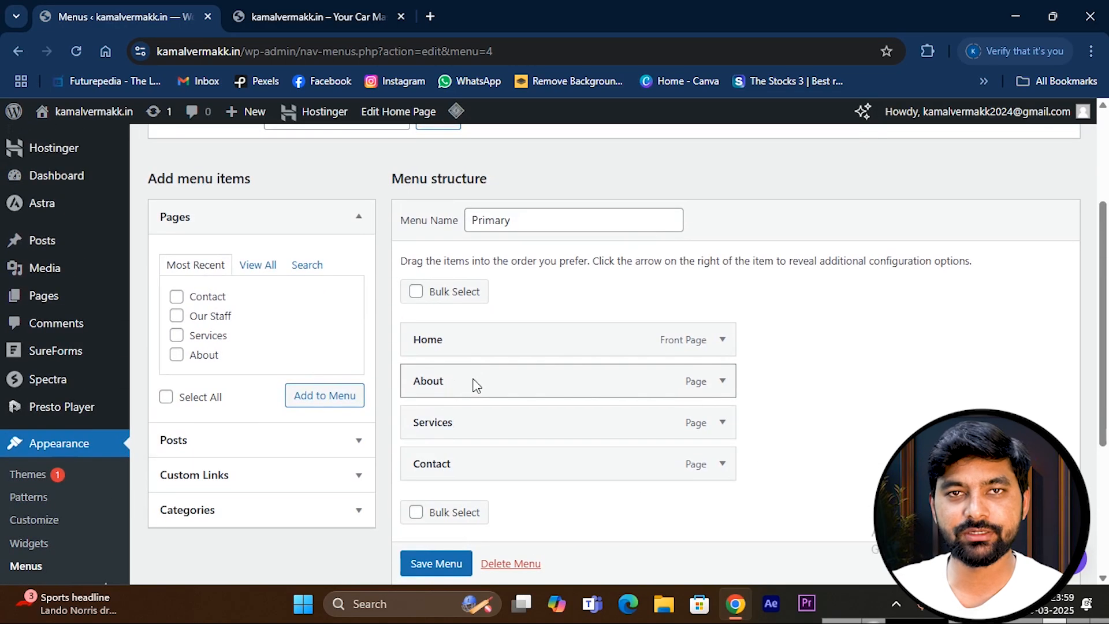
{"action": "left_click", "coordinate": [254, 16]}
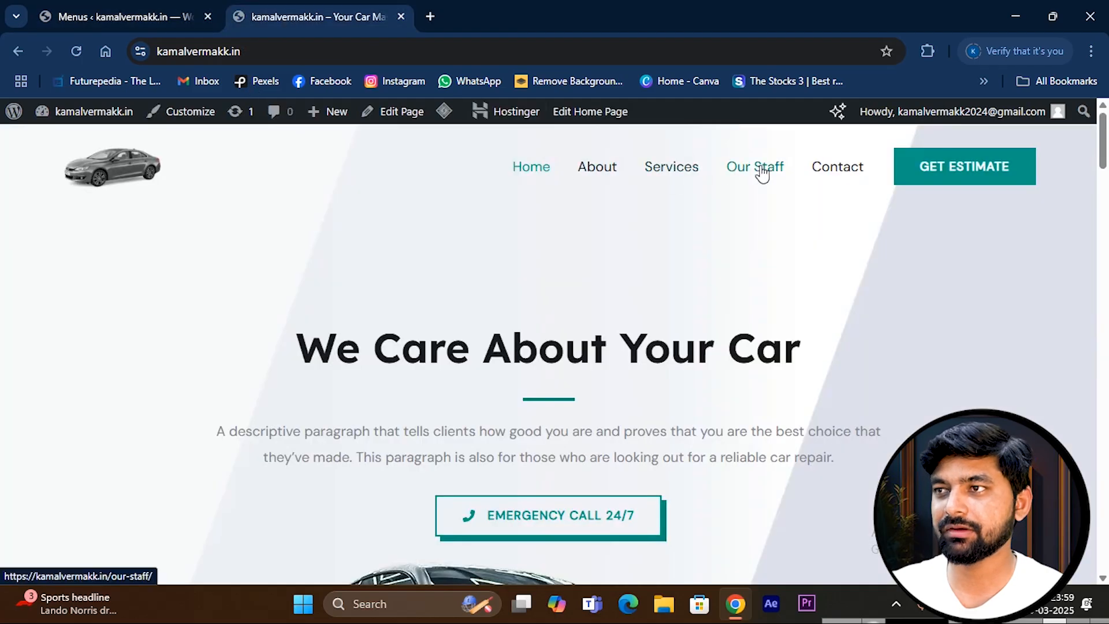
{"action": "left_click", "coordinate": [152, 21]}
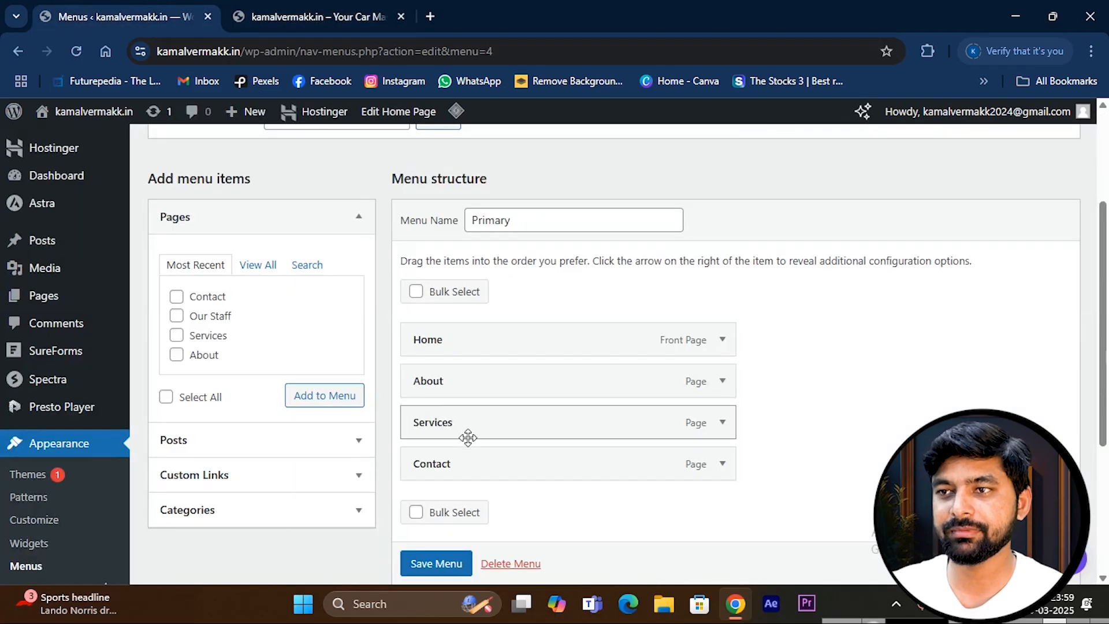
- Save the Primary menu without Our Staff and reload the live homepage to check its navigation
{"action": "scroll", "coordinate": [467, 438], "scroll_direction": "down", "scroll_amount": 3}
{"action": "scroll", "coordinate": [477, 376], "scroll_direction": "up", "scroll_amount": 2}
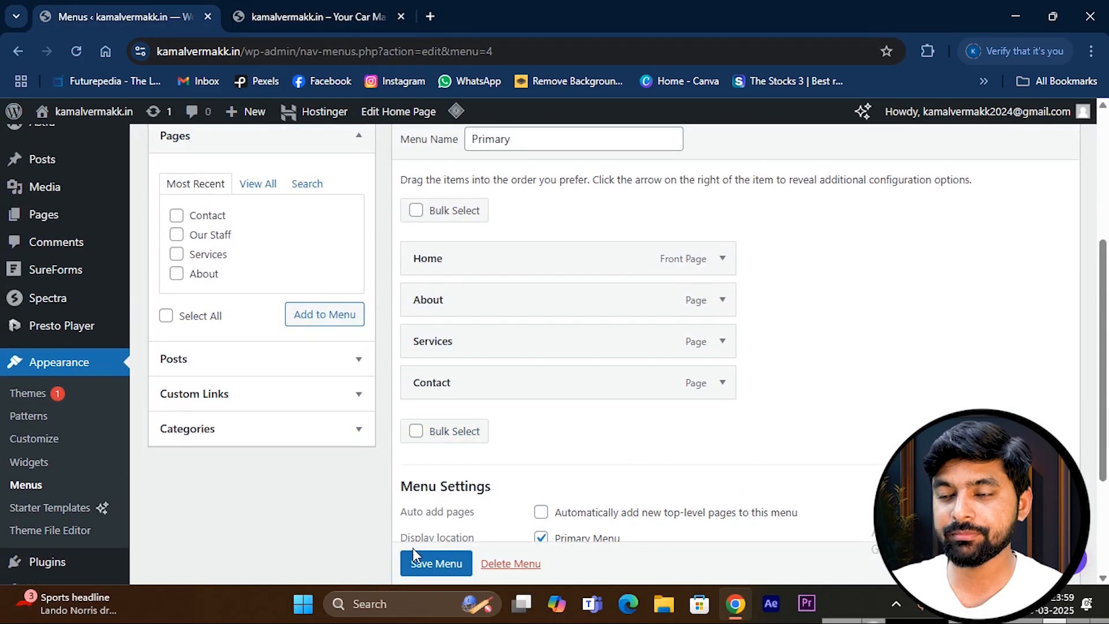
{"action": "left_click", "coordinate": [430, 561]}
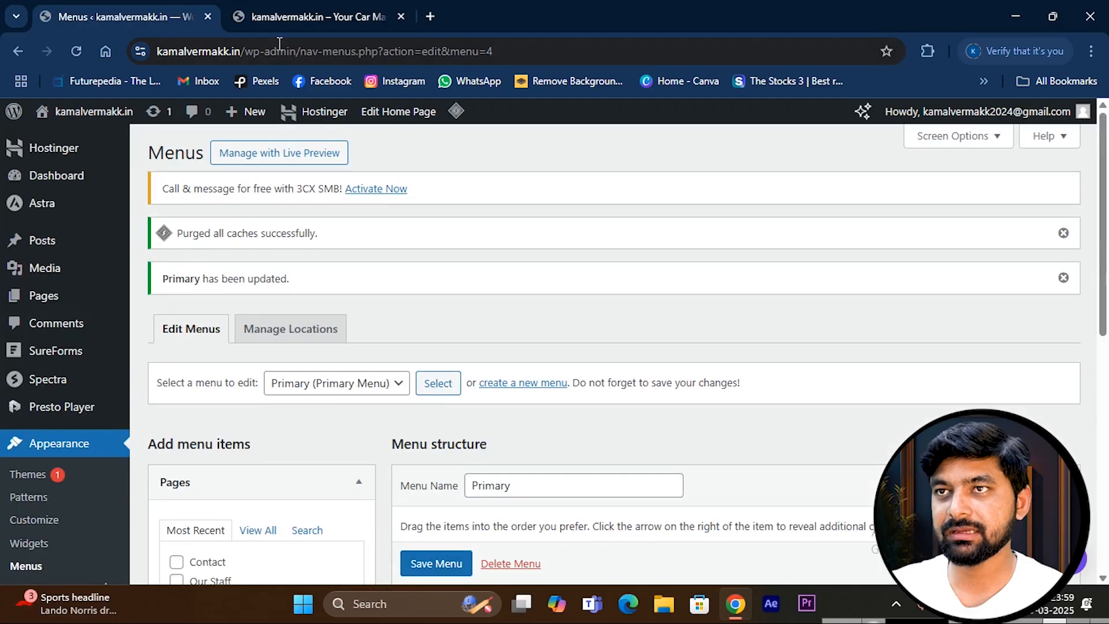
{"action": "left_click", "coordinate": [316, 16]}
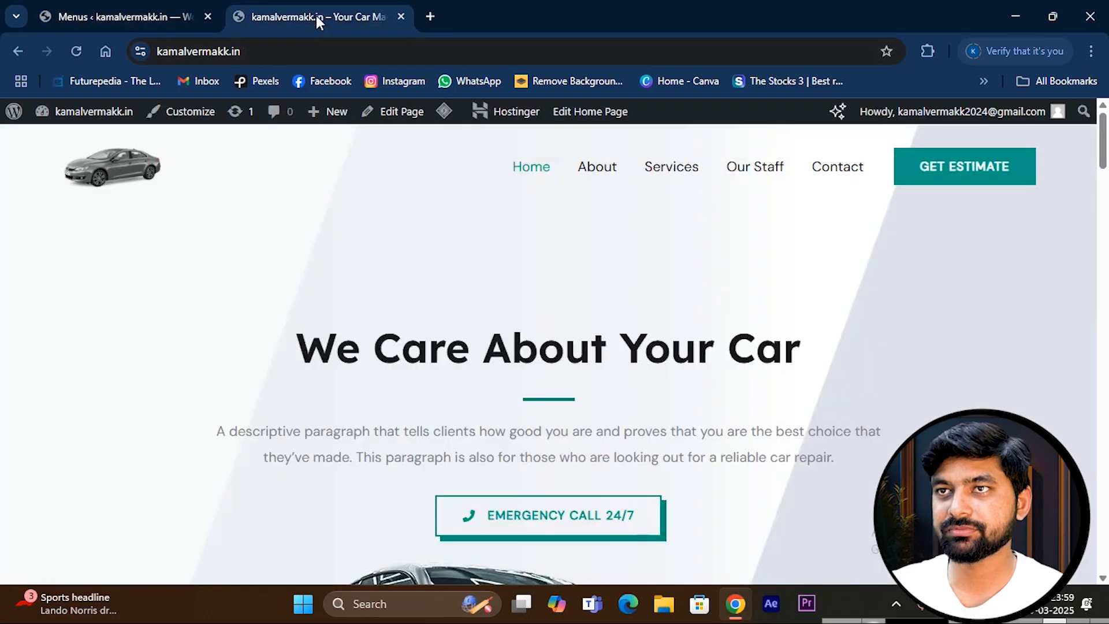
{"action": "left_click", "coordinate": [74, 50]}
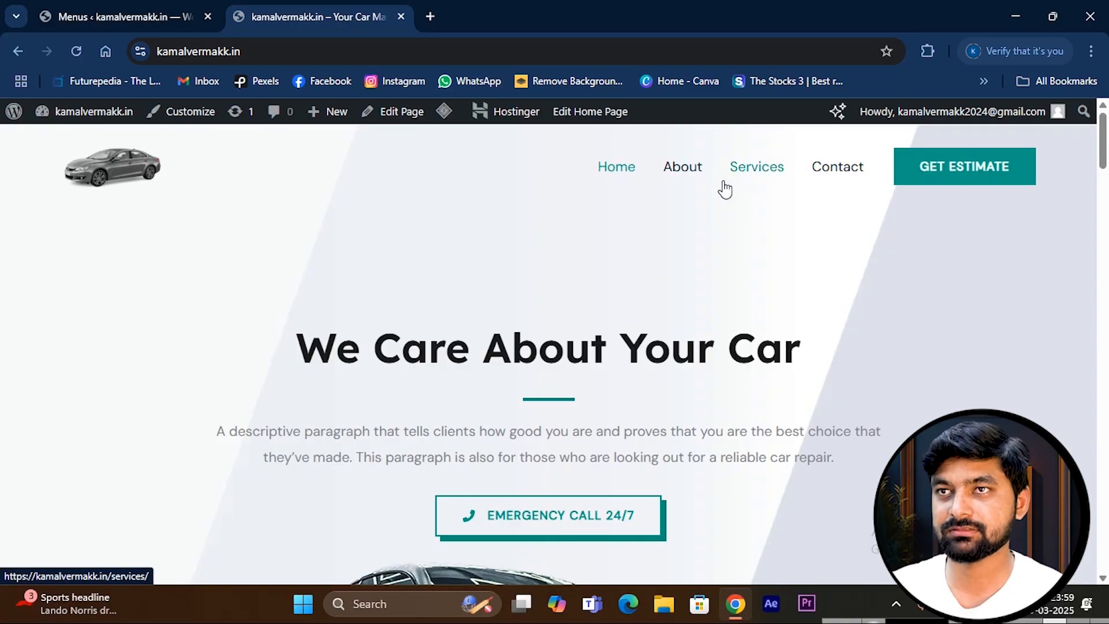
- Add the Our Staff page back to the Primary menu, save the menu and reload the live homepage
{"action": "left_click", "coordinate": [105, 18]}
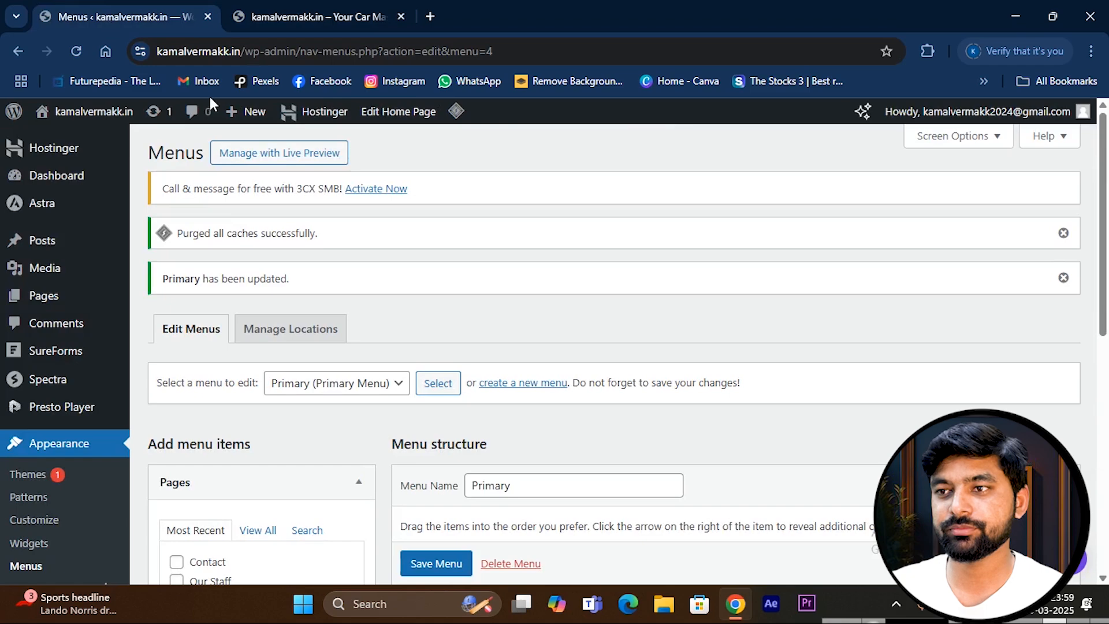
{"action": "scroll", "coordinate": [450, 331], "scroll_direction": "down", "scroll_amount": 5}
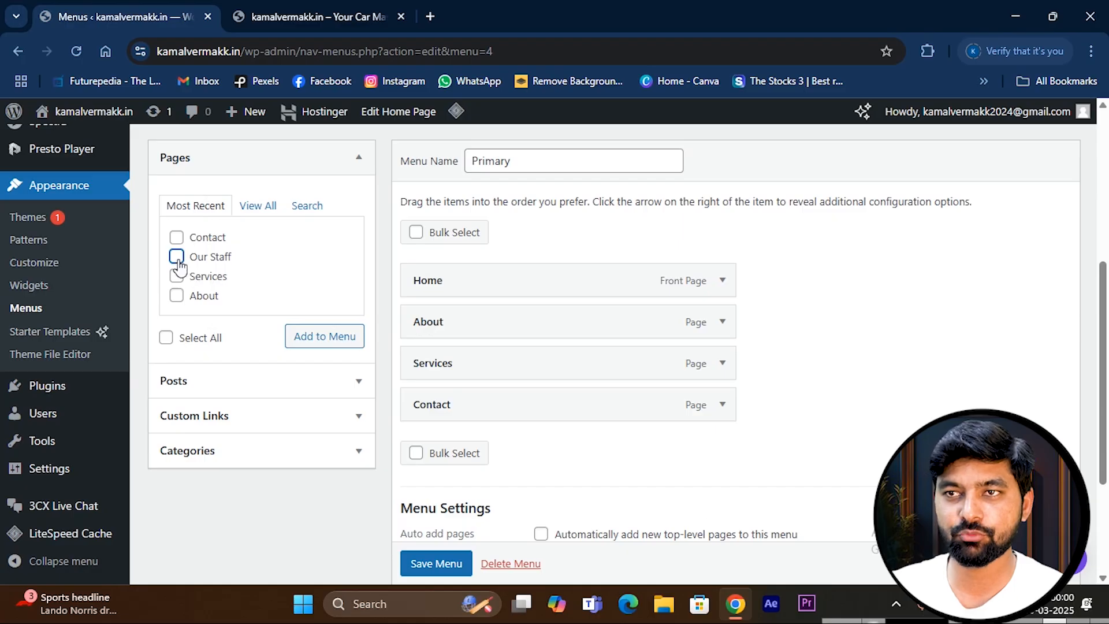
{"action": "left_click", "coordinate": [322, 341]}
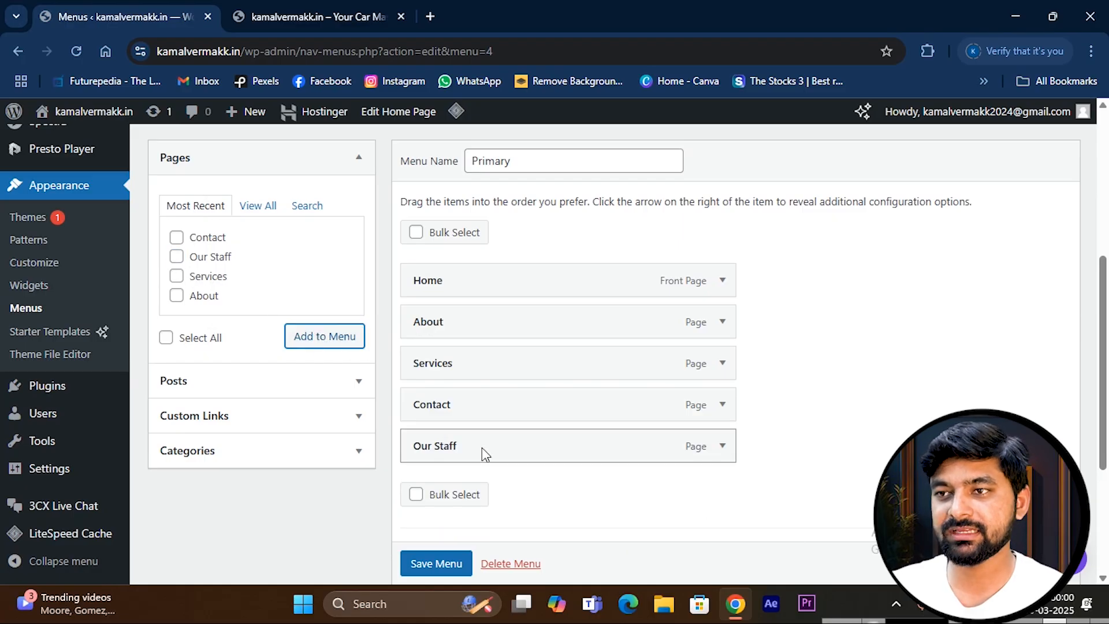
{"action": "left_click", "coordinate": [431, 561]}
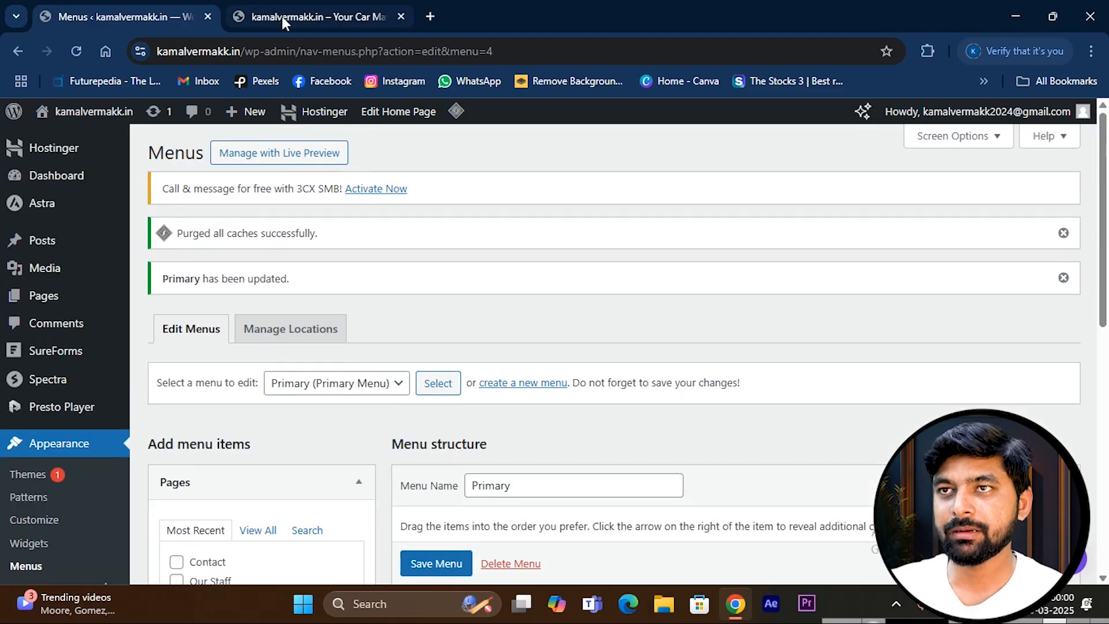
{"action": "left_click", "coordinate": [283, 17]}
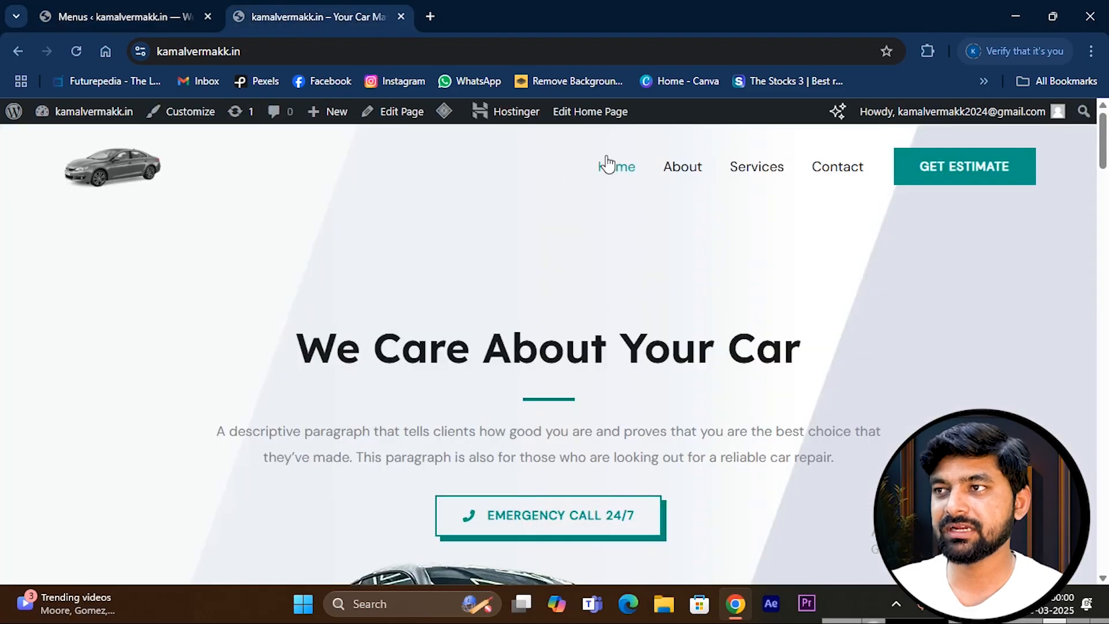
{"action": "left_click", "coordinate": [77, 50]}
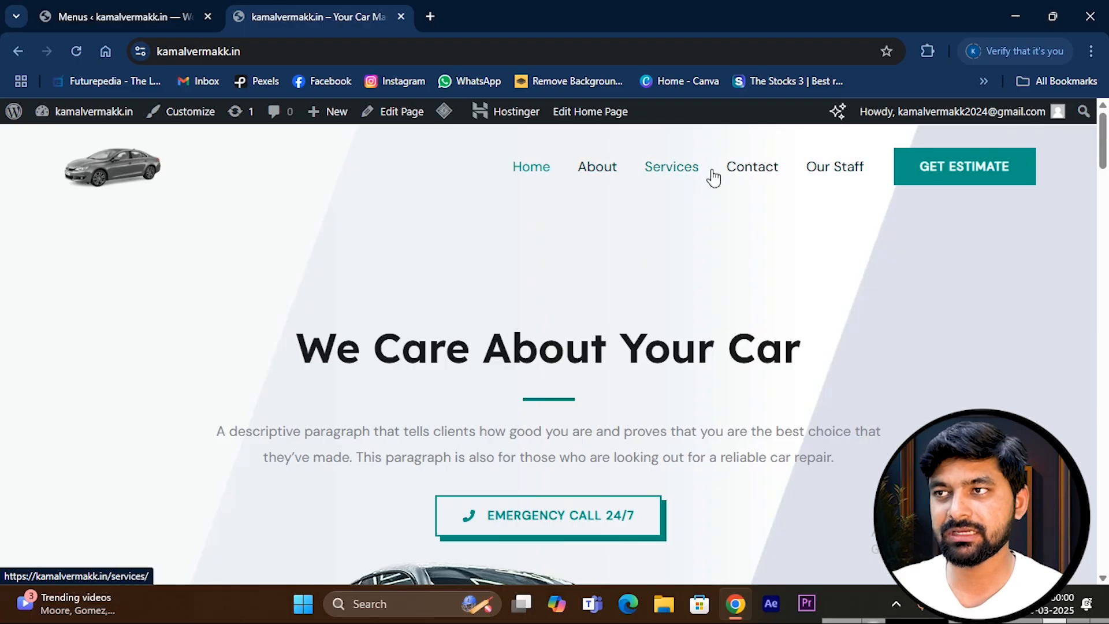
- Move Our Staff between About and Services in the Primary menu, save it and reload the live homepage
{"action": "left_click", "coordinate": [119, 15]}
{"action": "scroll", "coordinate": [428, 347], "scroll_direction": "down", "scroll_amount": 5}
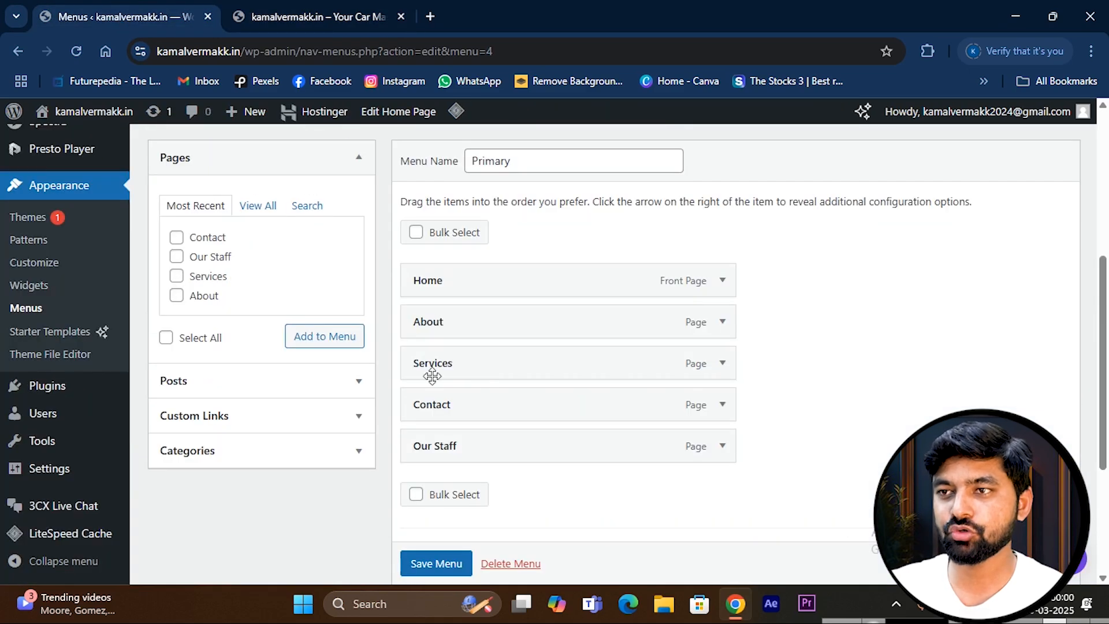
{"action": "left_click_drag", "start_coordinate": [490, 449], "coordinate": [462, 359]}
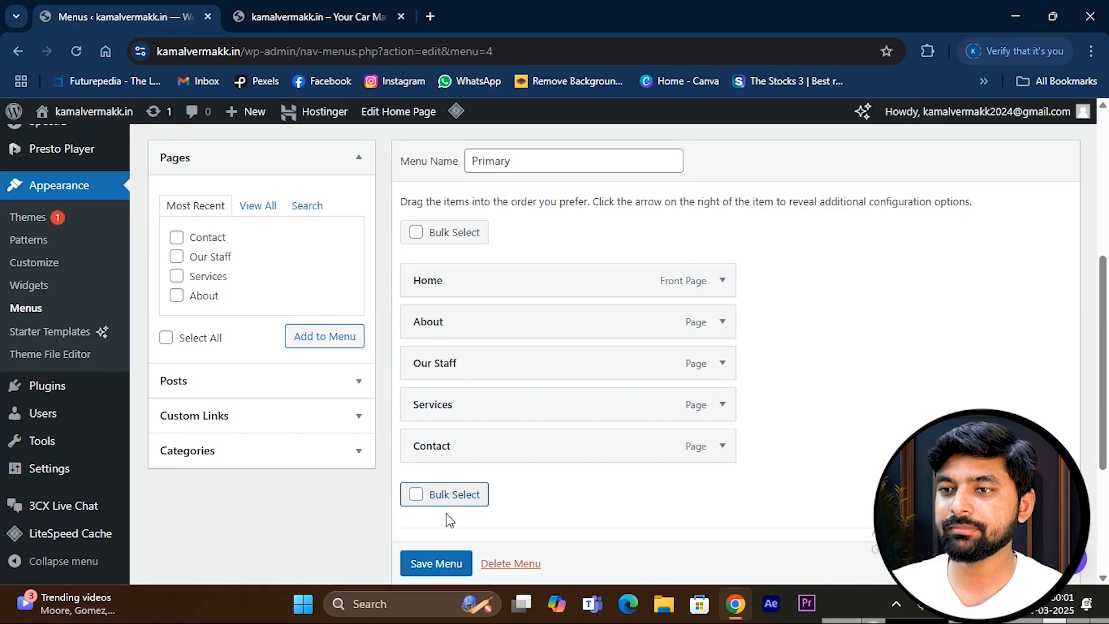
{"action": "left_click", "coordinate": [424, 563]}
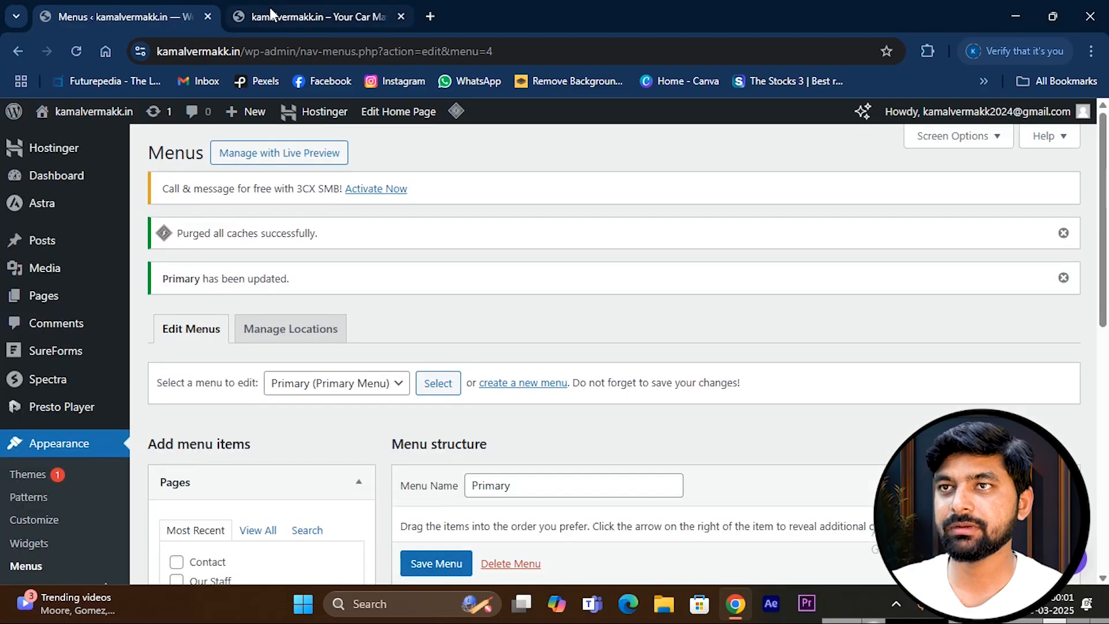
{"action": "left_click", "coordinate": [272, 13]}
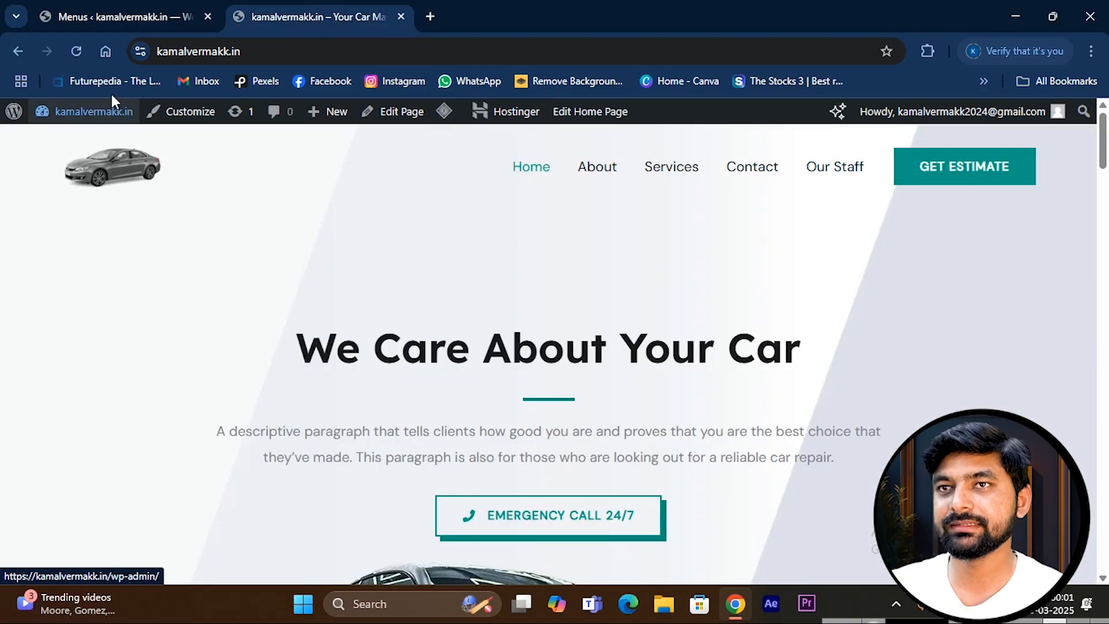
{"action": "left_click", "coordinate": [78, 53]}
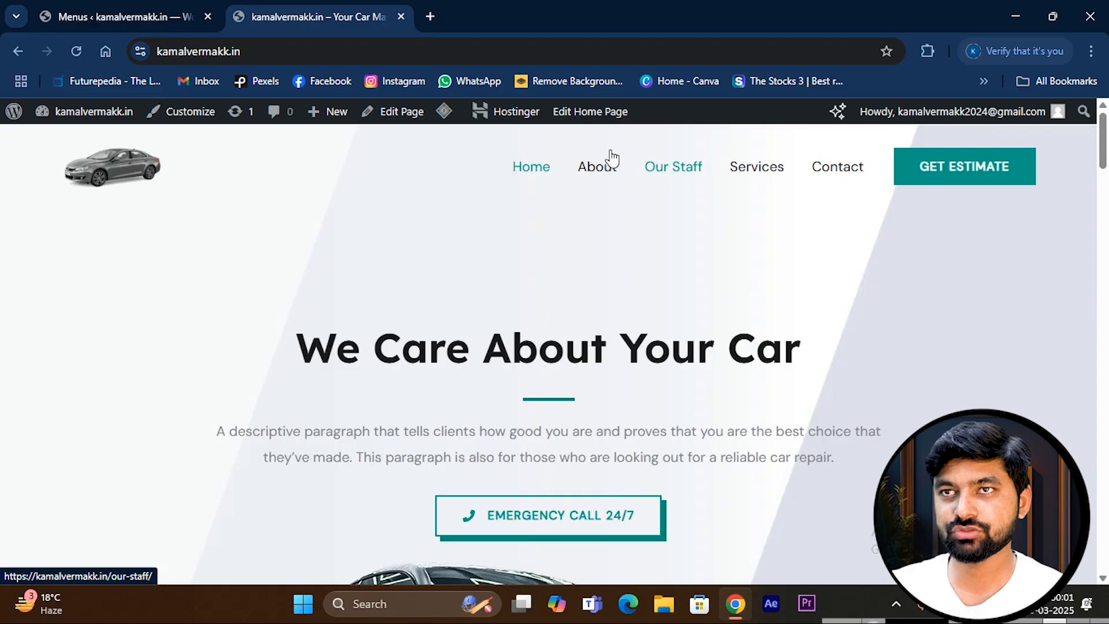
- Nest Our Staff as a sub item under Services, save the Primary menu and switch to the live homepage
{"action": "left_click", "coordinate": [148, 12]}
{"action": "scroll", "coordinate": [461, 413], "scroll_direction": "down", "scroll_amount": 5}
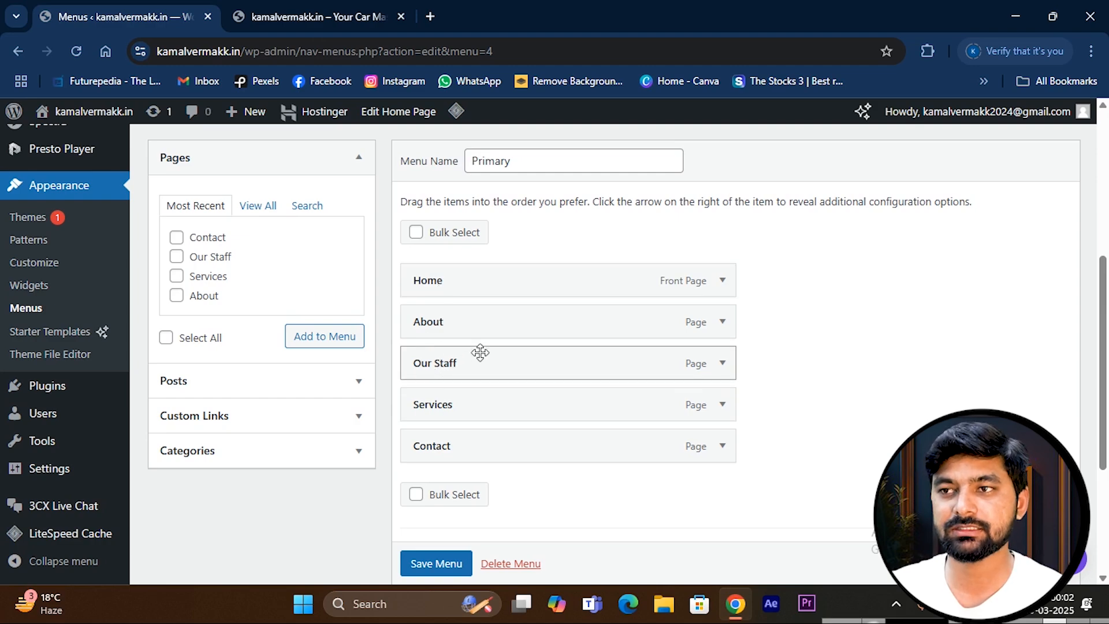
{"action": "left_click_drag", "start_coordinate": [450, 368], "coordinate": [457, 407]}
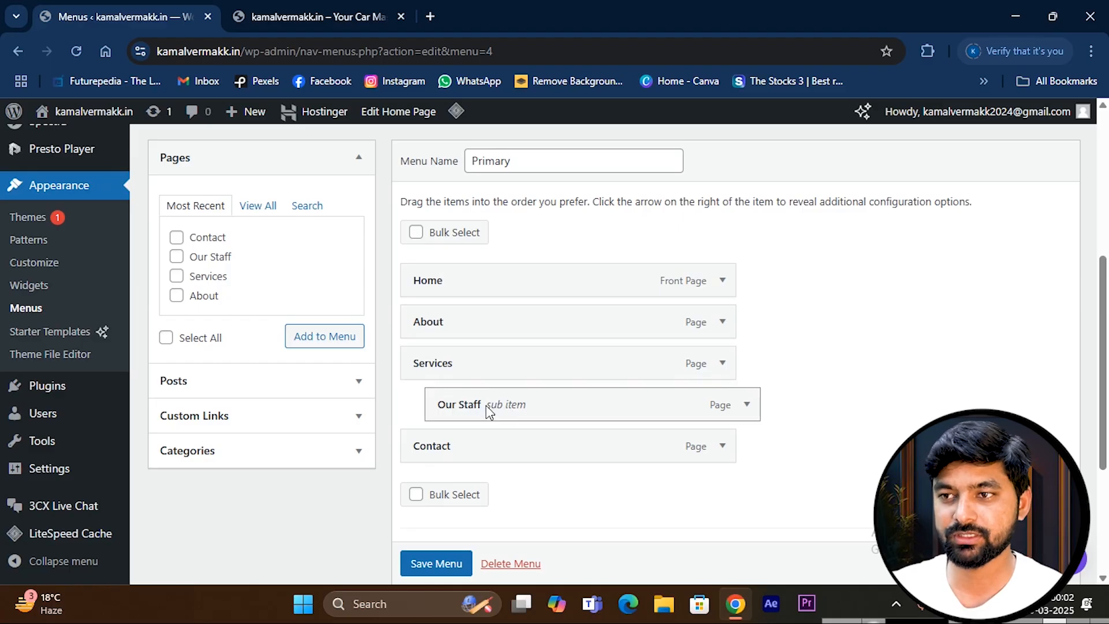
{"action": "scroll", "coordinate": [437, 563], "scroll_direction": "down", "scroll_amount": 1}
{"action": "left_click", "coordinate": [437, 563]}
{"action": "left_click", "coordinate": [299, 16]}
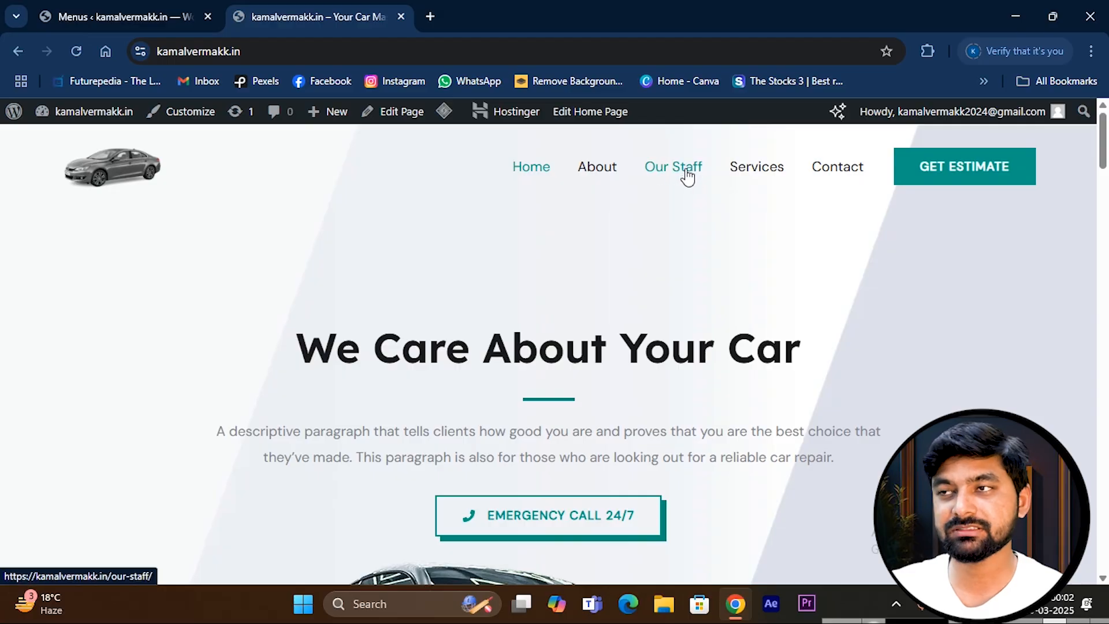
- Reload the live homepage, open Our Staff from the Services submenu and look through the page
{"action": "left_click", "coordinate": [77, 51]}
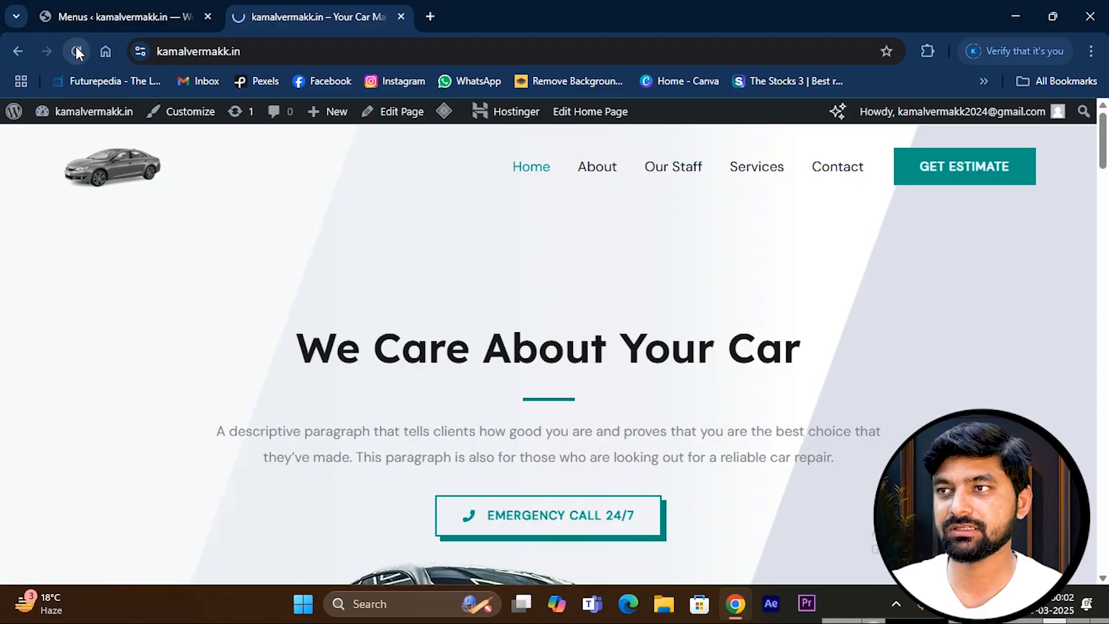
{"action": "mouse_move", "coordinate": [746, 168]}
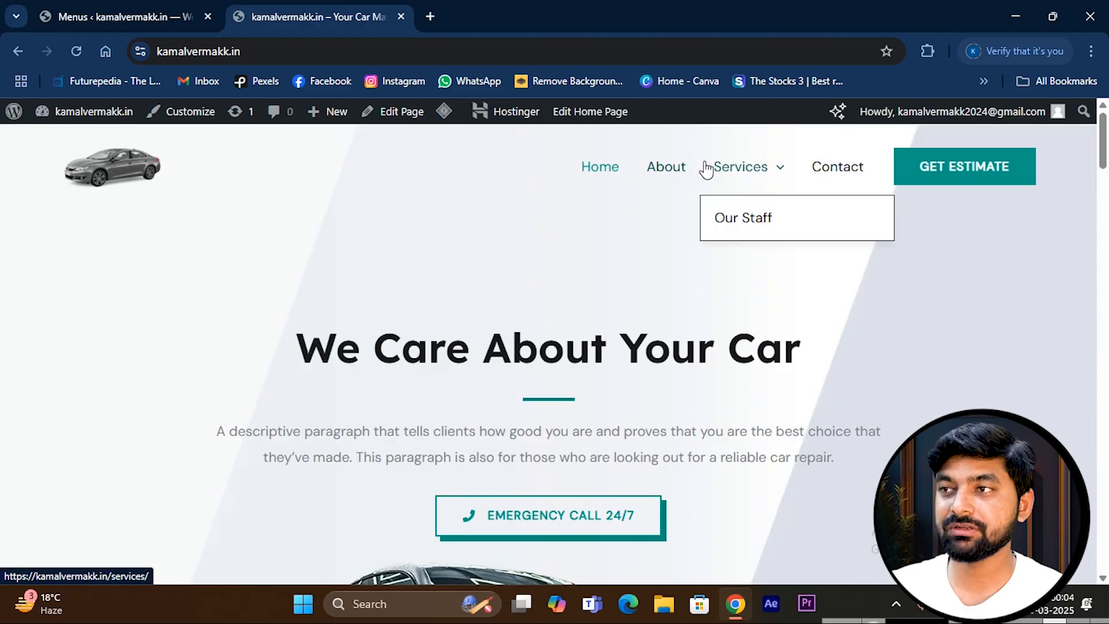
{"action": "left_click", "coordinate": [722, 219]}
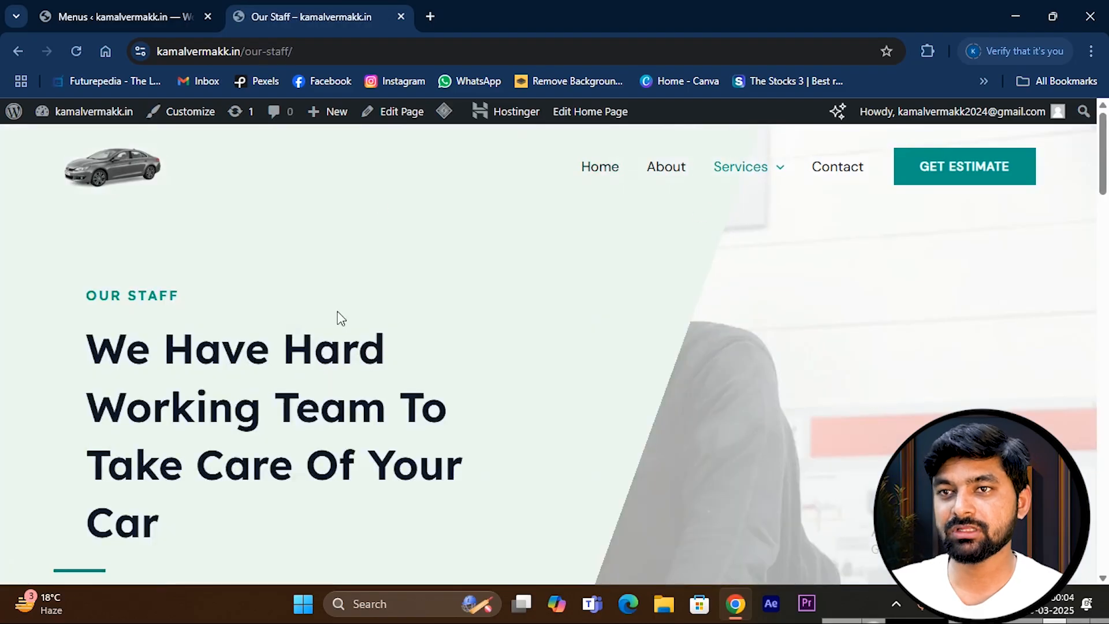
{"action": "left_click_drag", "start_coordinate": [98, 289], "coordinate": [224, 345]}
{"action": "scroll", "coordinate": [414, 346], "scroll_direction": "down", "scroll_amount": 10}
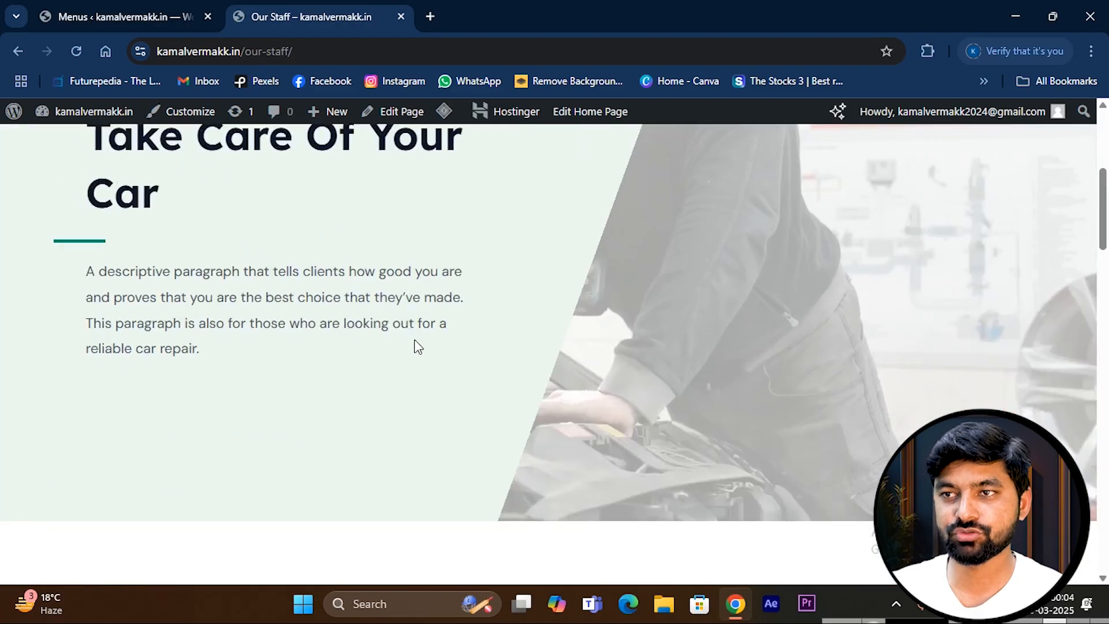
{"action": "scroll", "coordinate": [414, 346], "scroll_direction": "up", "scroll_amount": 10}
{"action": "left_click", "coordinate": [430, 342]}
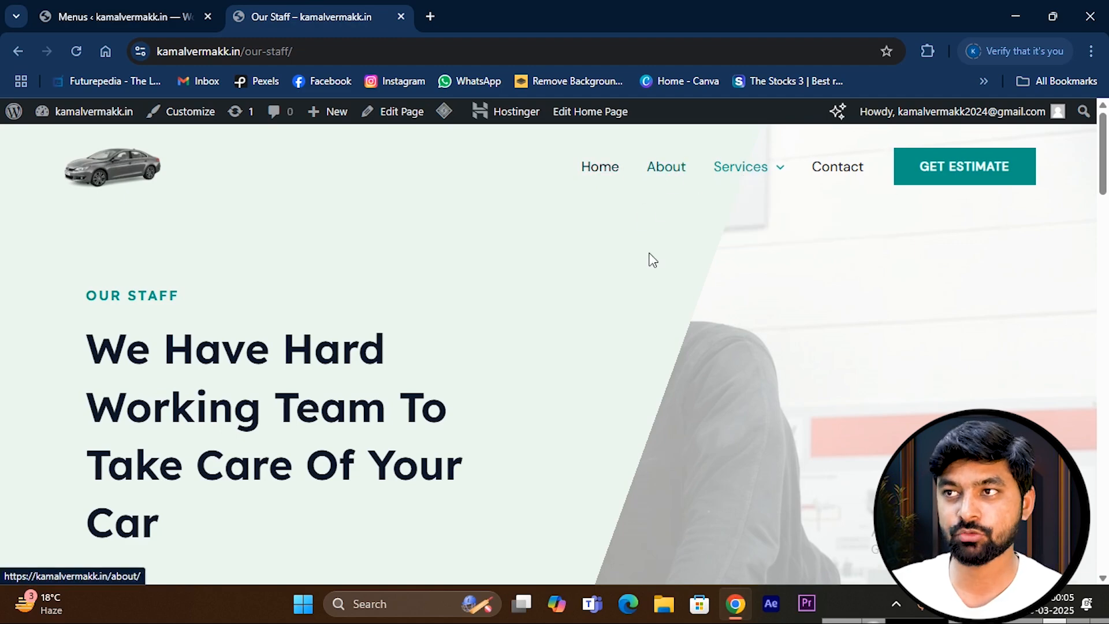
{"action": "left_click_drag", "start_coordinate": [146, 292], "coordinate": [245, 415]}
{"action": "left_click", "coordinate": [425, 411]}
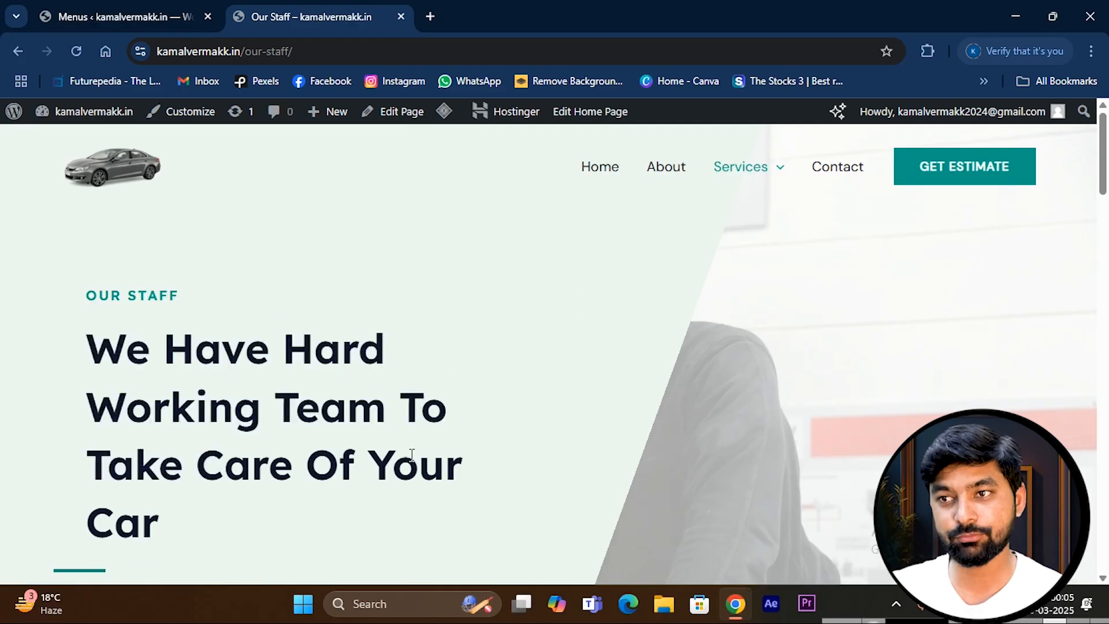
{"action": "scroll", "coordinate": [414, 453], "scroll_direction": "down", "scroll_amount": 10}
{"action": "scroll", "coordinate": [406, 449], "scroll_direction": "up", "scroll_amount": 10}
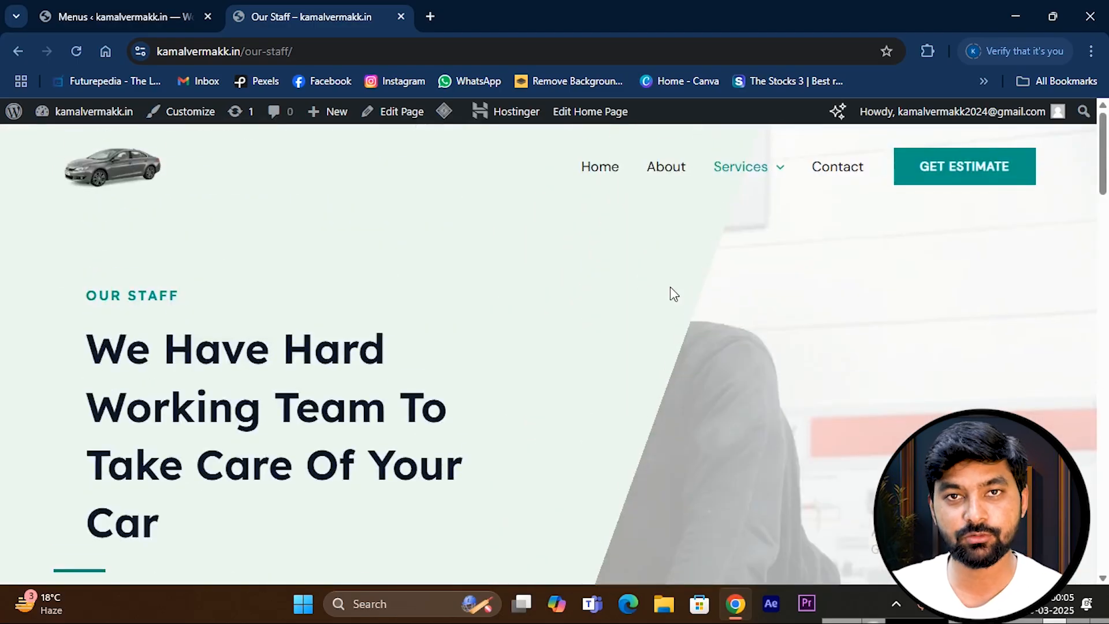
- Move the Privacy Policy draft to the trash from the WordPress dashboard's list of pages
{"action": "left_click", "coordinate": [121, 16]}
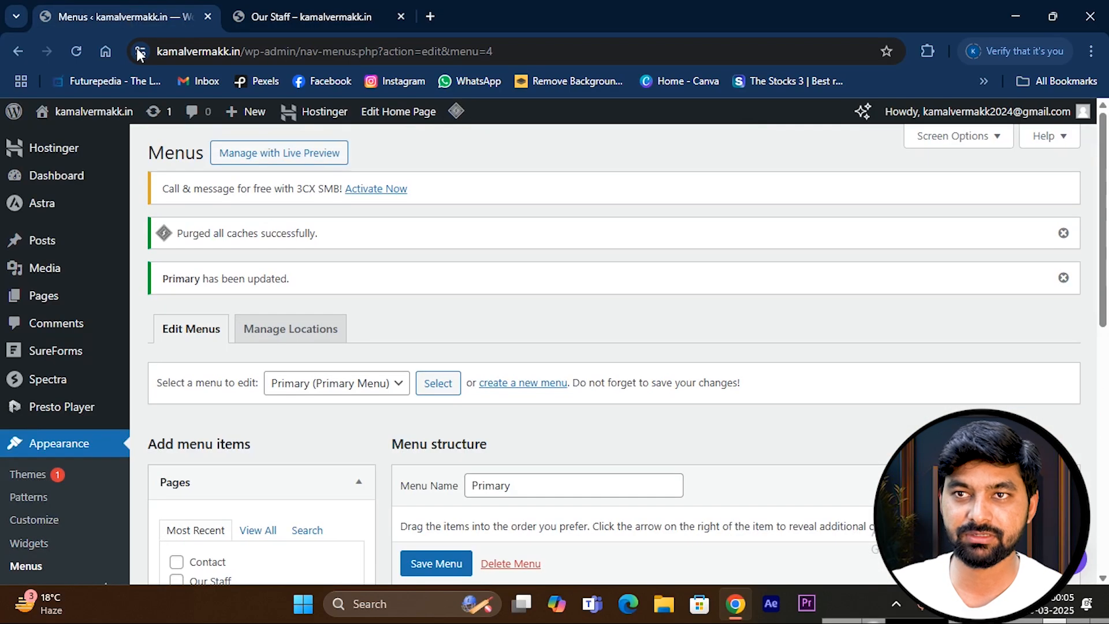
{"action": "left_click", "coordinate": [41, 292]}
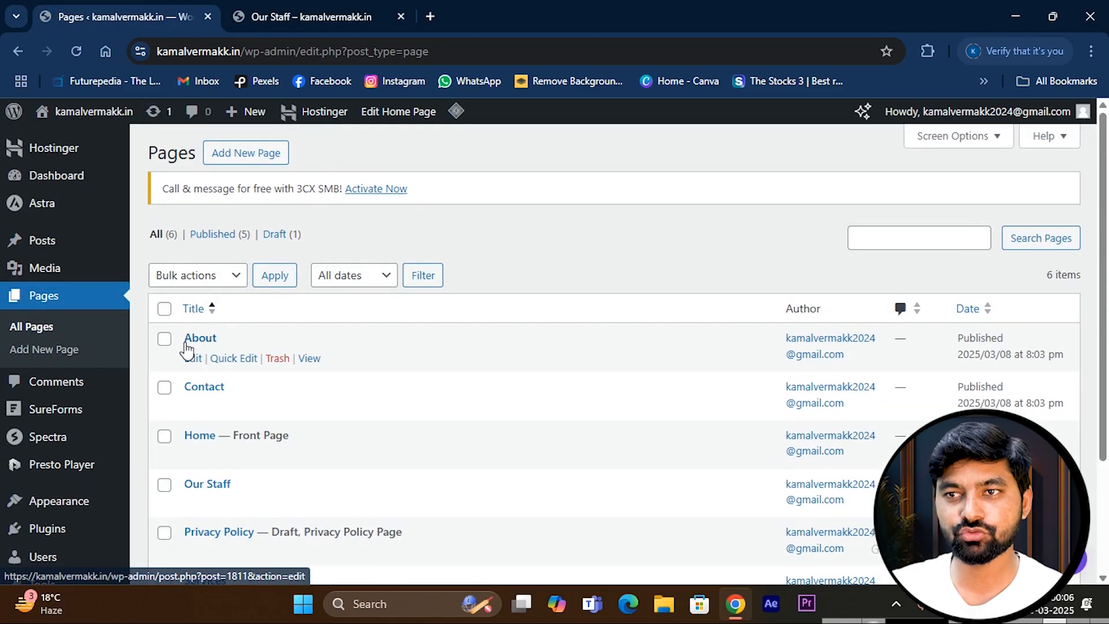
{"action": "scroll", "coordinate": [184, 353], "scroll_direction": "down", "scroll_amount": 1}
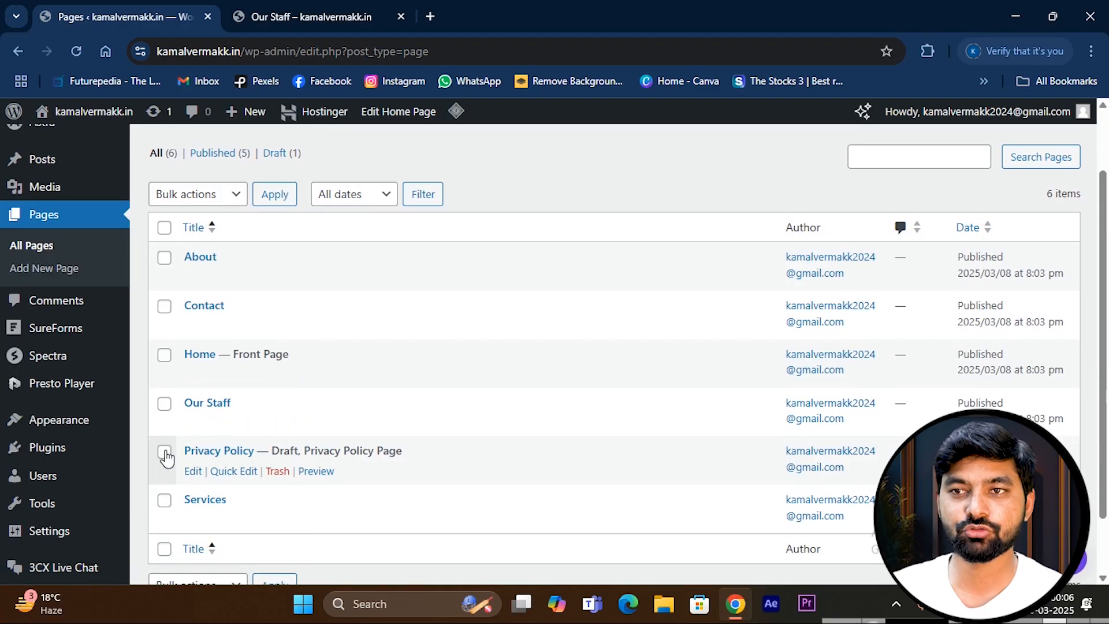
{"action": "left_click", "coordinate": [277, 471]}
{"action": "scroll", "coordinate": [243, 465], "scroll_direction": "down", "scroll_amount": 2}
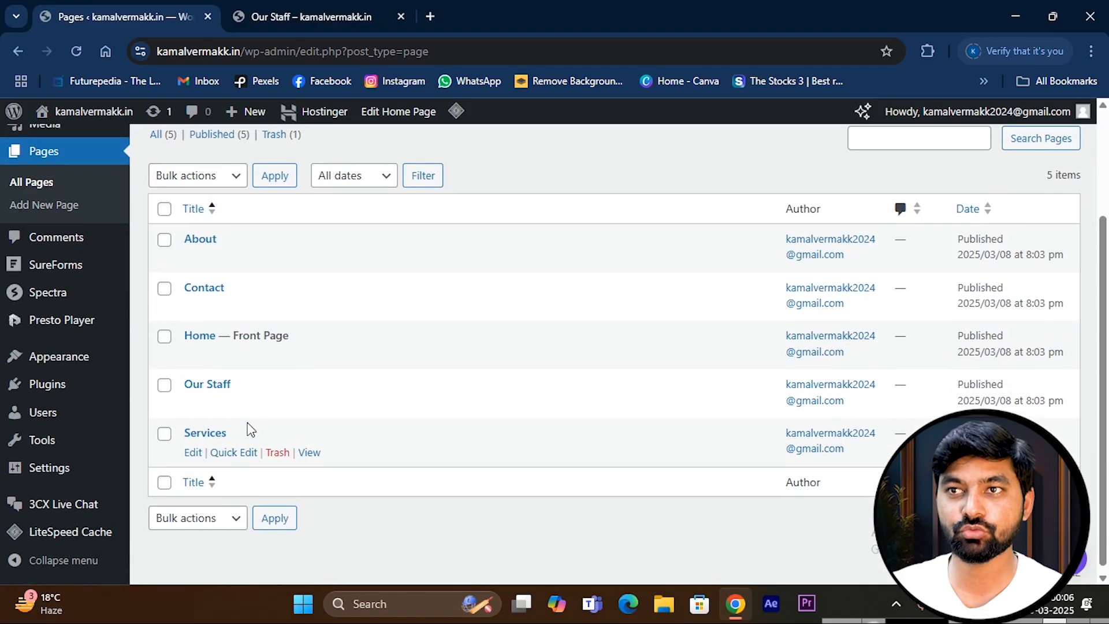
{"action": "scroll", "coordinate": [248, 433], "scroll_direction": "up", "scroll_amount": 3}
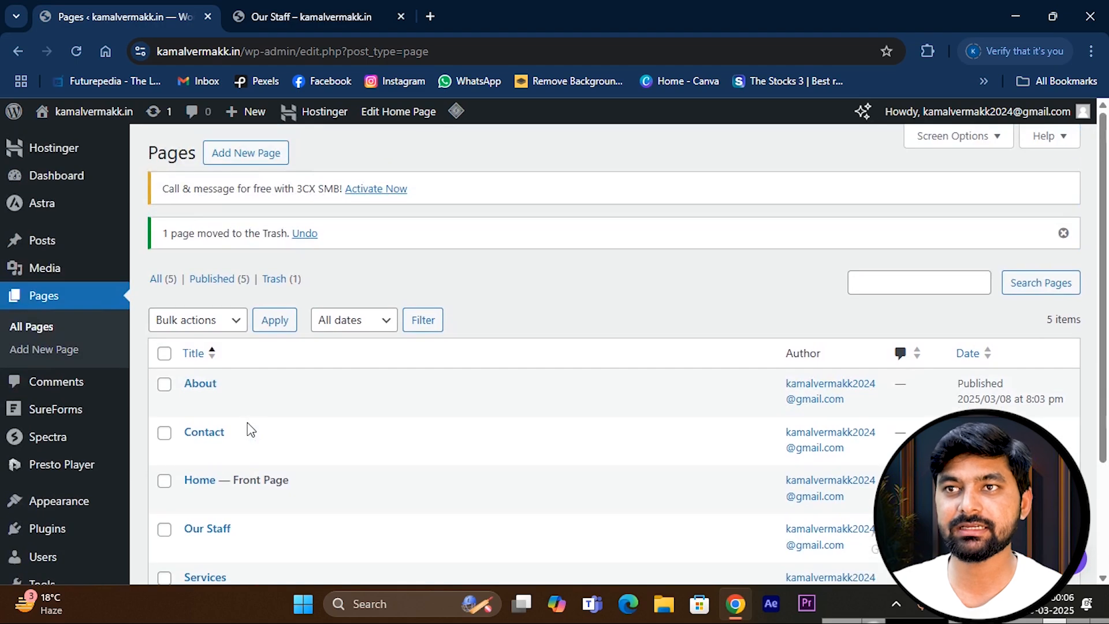
- Create and publish a new page titled Gallary, and return to the list of all pages
{"action": "left_click", "coordinate": [228, 157]}
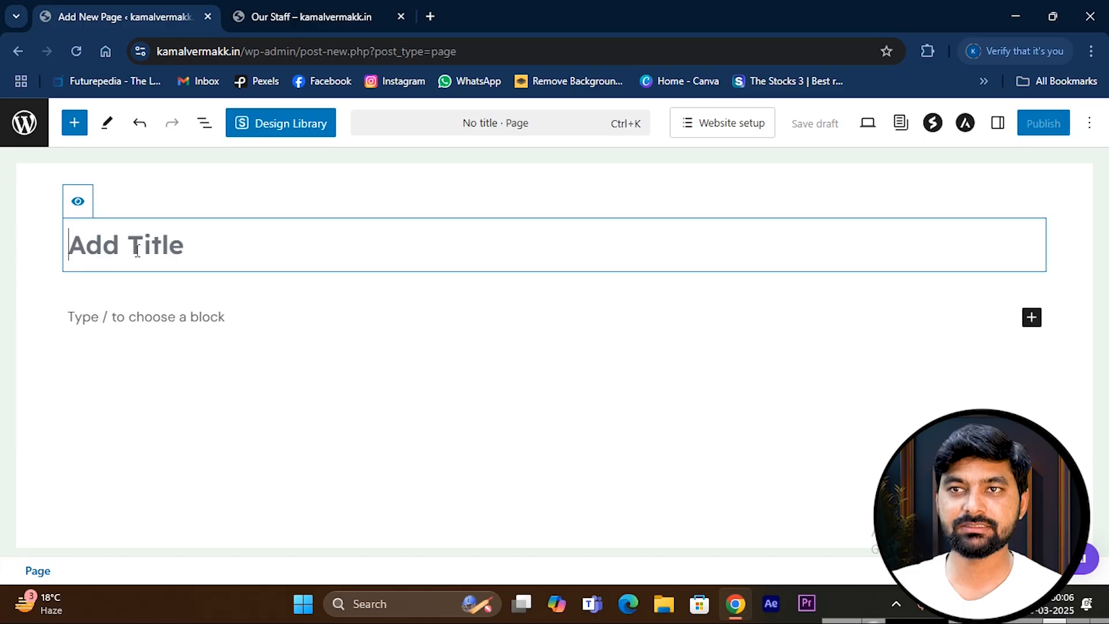
{"action": "type", "text": "Gallary"}
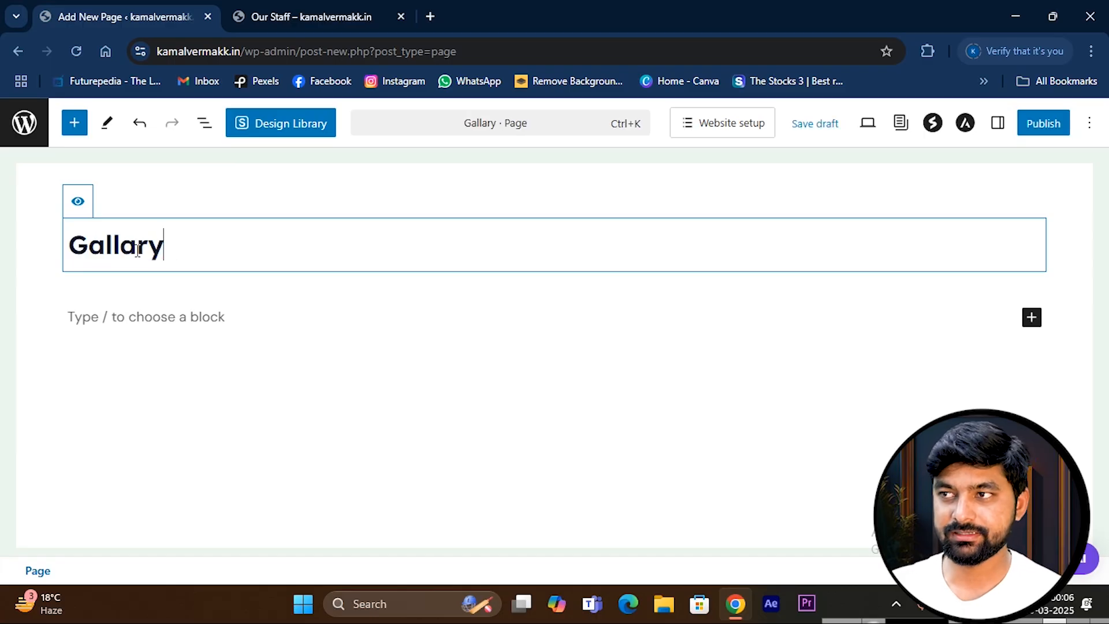
{"action": "left_click", "coordinate": [1037, 128]}
{"action": "left_click", "coordinate": [1052, 122]}
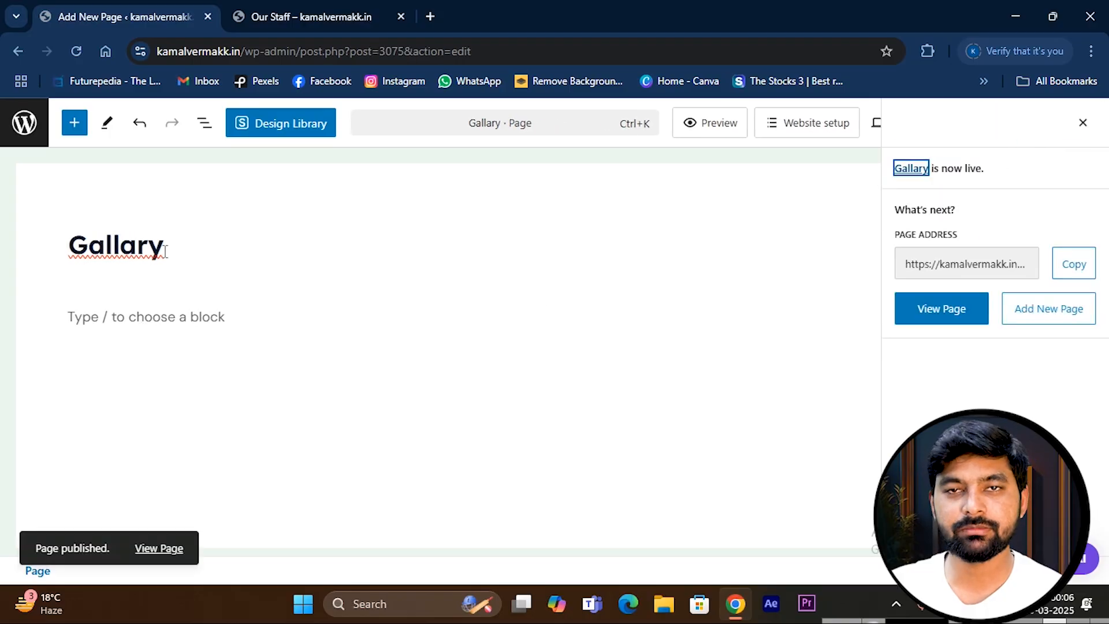
{"action": "left_click", "coordinate": [18, 50]}
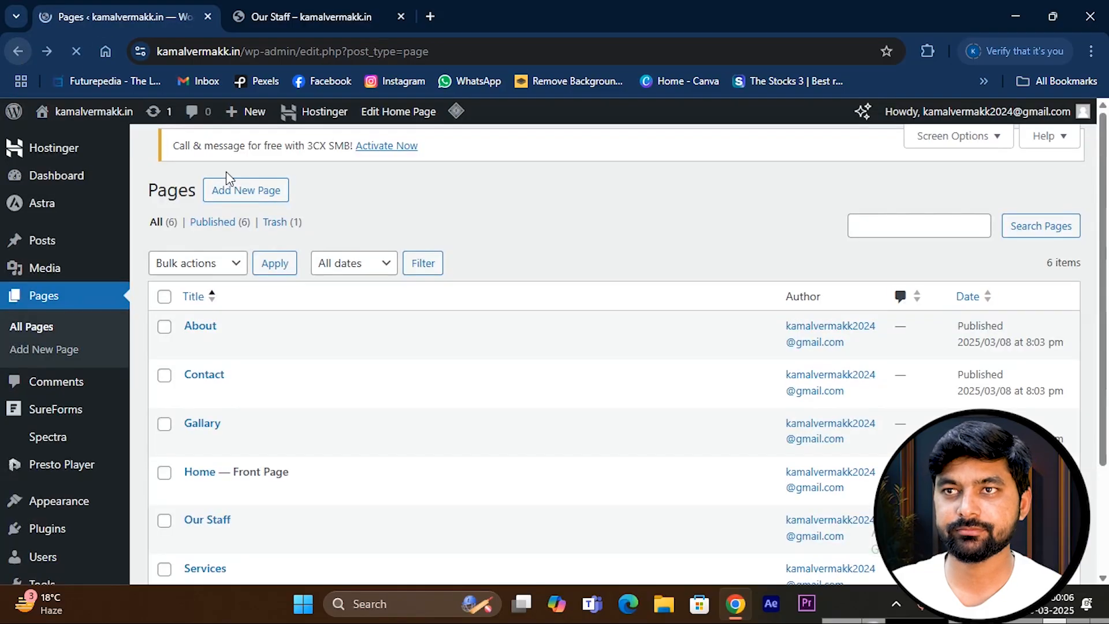
{"action": "scroll", "coordinate": [243, 338], "scroll_direction": "down", "scroll_amount": 3}
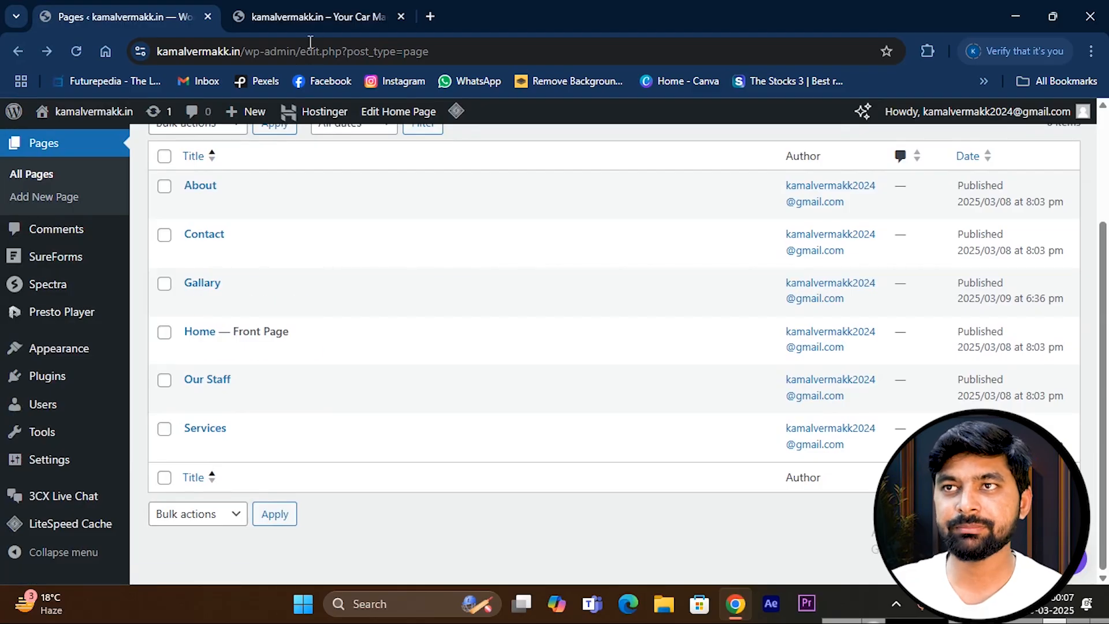
- Review the live homepage's navigation, Services submenu and upper sections
{"action": "left_click", "coordinate": [323, 16]}
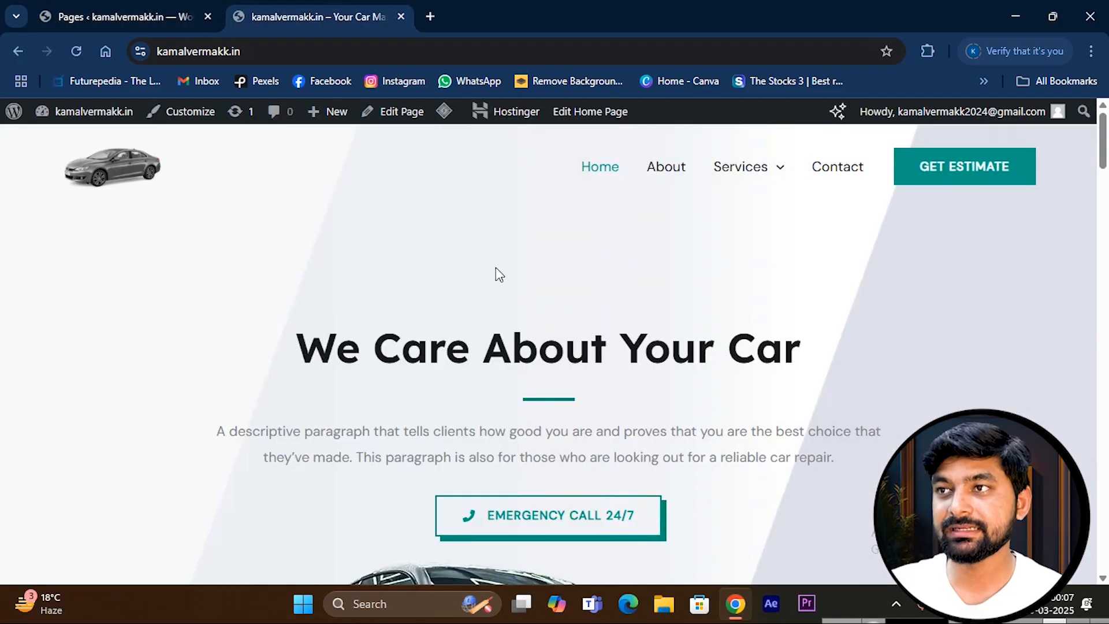
{"action": "mouse_move", "coordinate": [763, 167]}
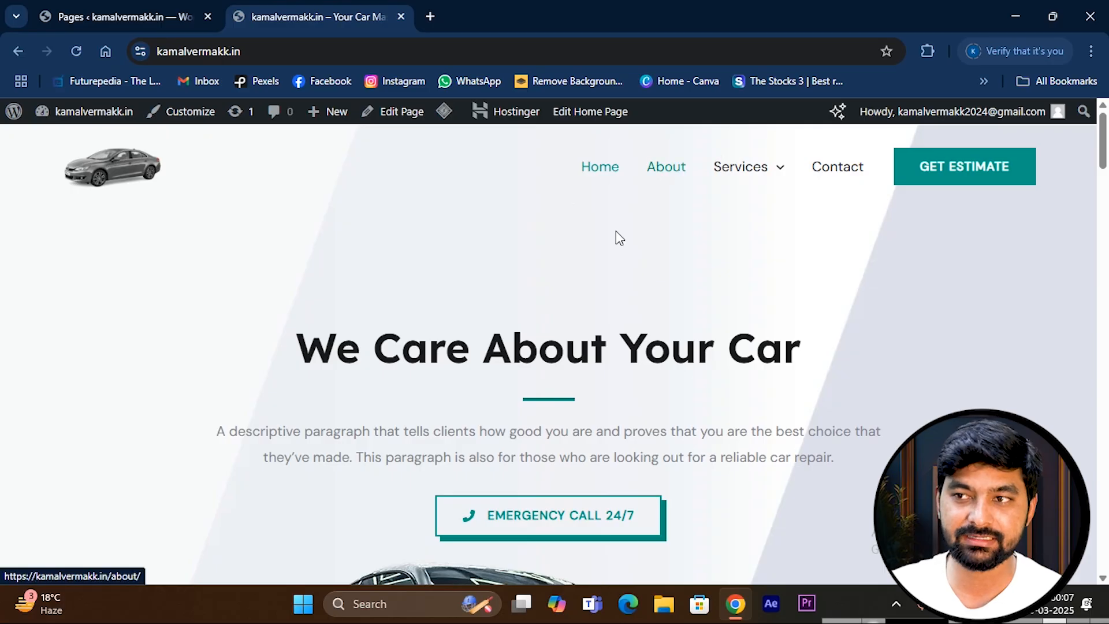
{"action": "scroll", "coordinate": [467, 319], "scroll_direction": "down", "scroll_amount": 3}
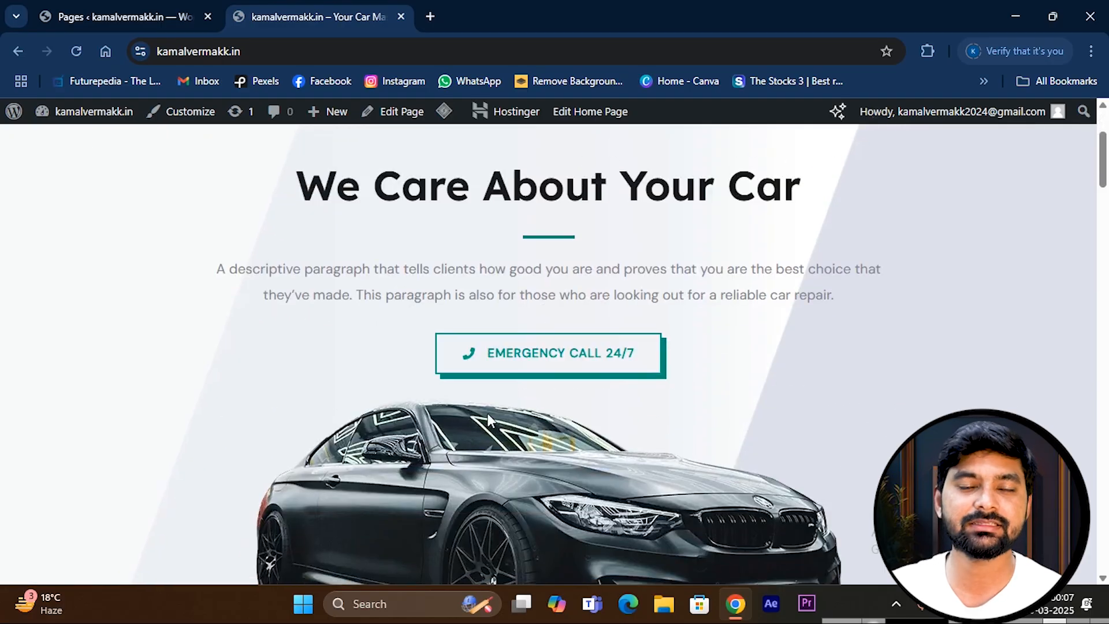
{"action": "scroll", "coordinate": [488, 413], "scroll_direction": "down", "scroll_amount": 1}
{"action": "scroll", "coordinate": [495, 329], "scroll_direction": "down", "scroll_amount": 3}
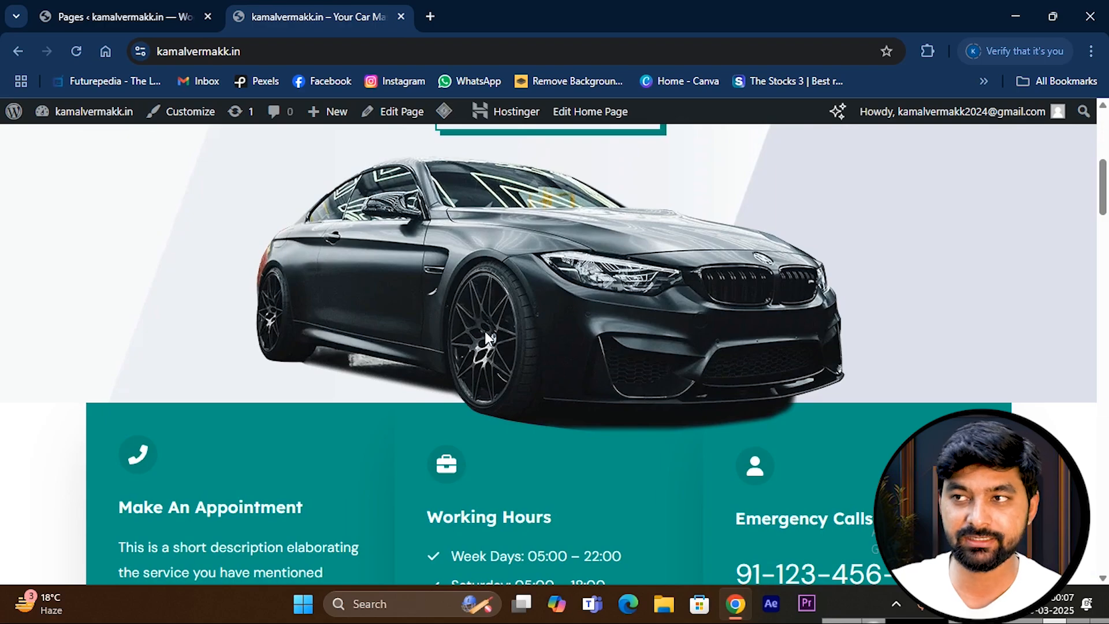
{"action": "scroll", "coordinate": [485, 332], "scroll_direction": "up", "scroll_amount": 7}
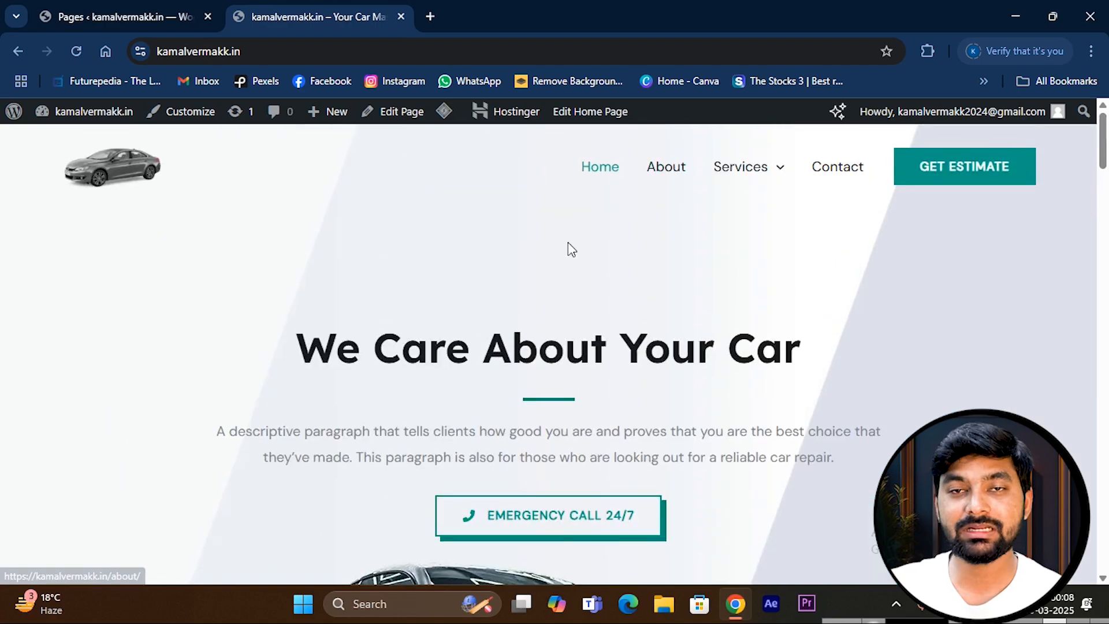
{"action": "mouse_move", "coordinate": [734, 186]}
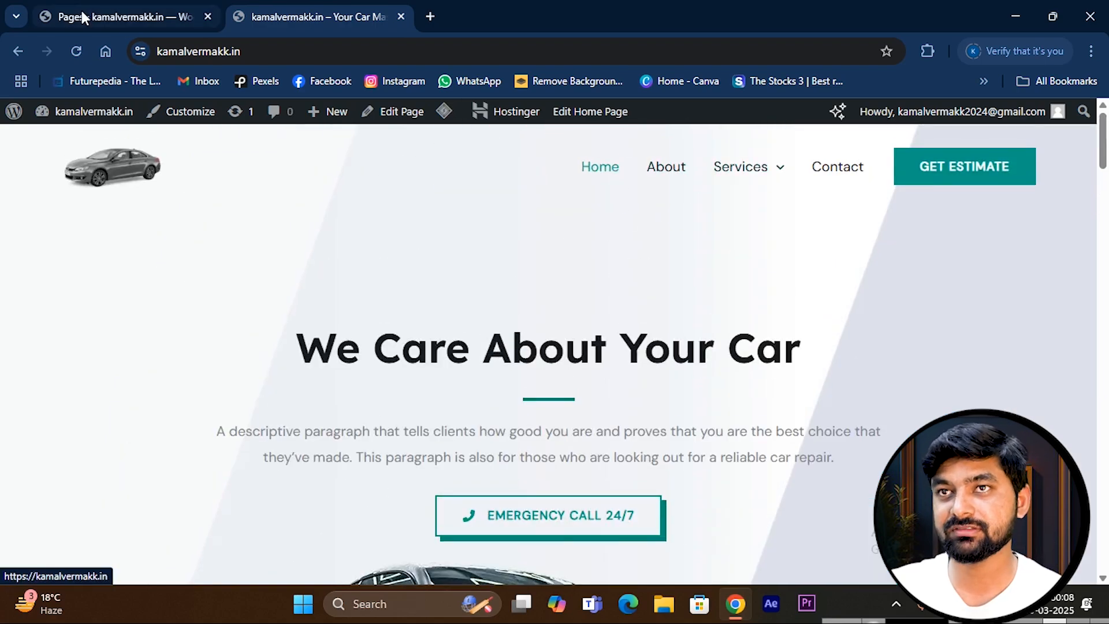
- Add the Gallary page to the end of the Primary menu and save the menu
{"action": "left_click", "coordinate": [113, 14]}
{"action": "mouse_move", "coordinate": [42, 349]}
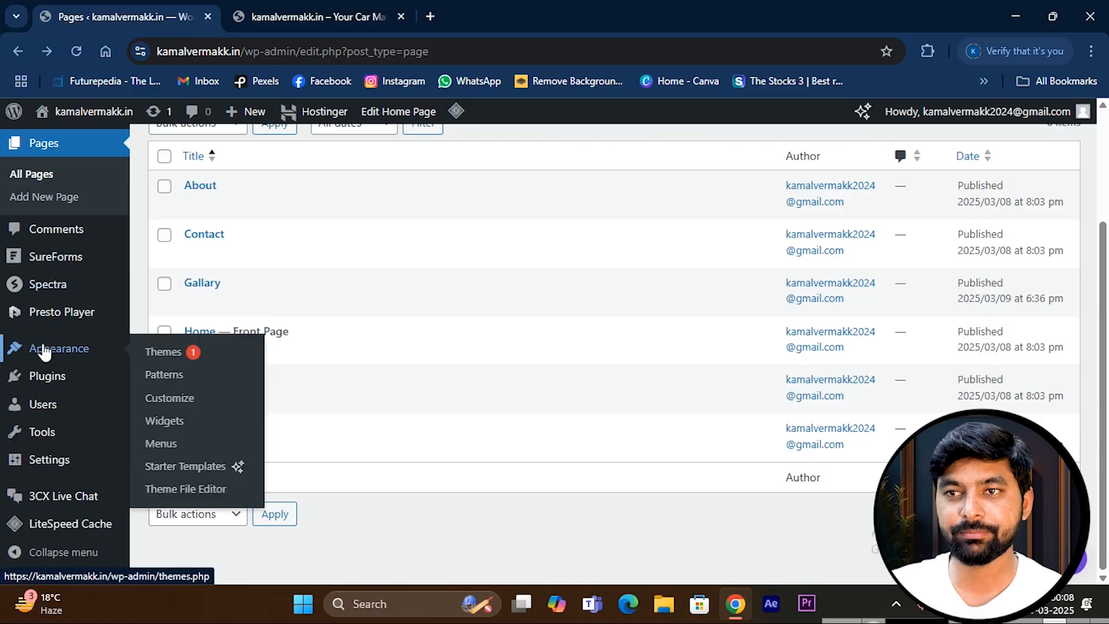
{"action": "left_click", "coordinate": [164, 444]}
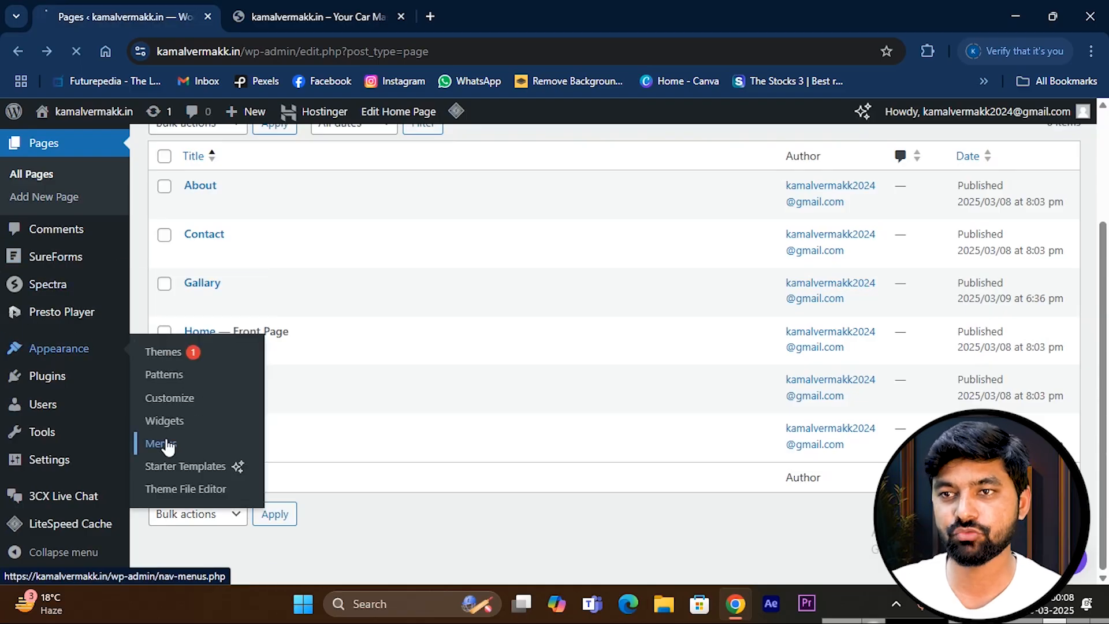
{"action": "scroll", "coordinate": [241, 341], "scroll_direction": "down", "scroll_amount": 2}
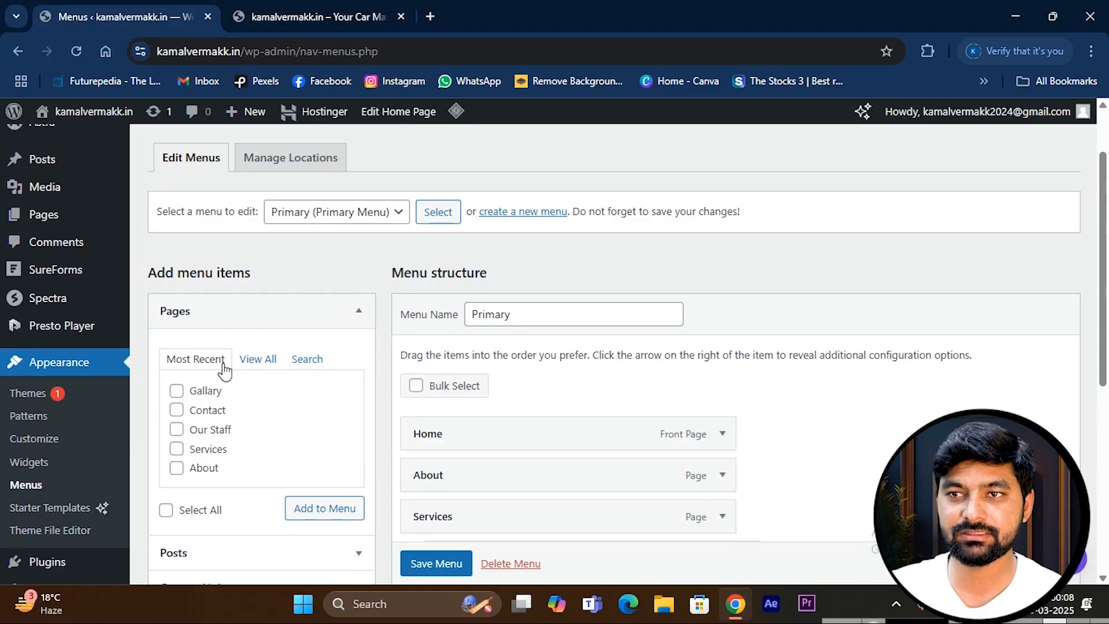
{"action": "left_click", "coordinate": [177, 391]}
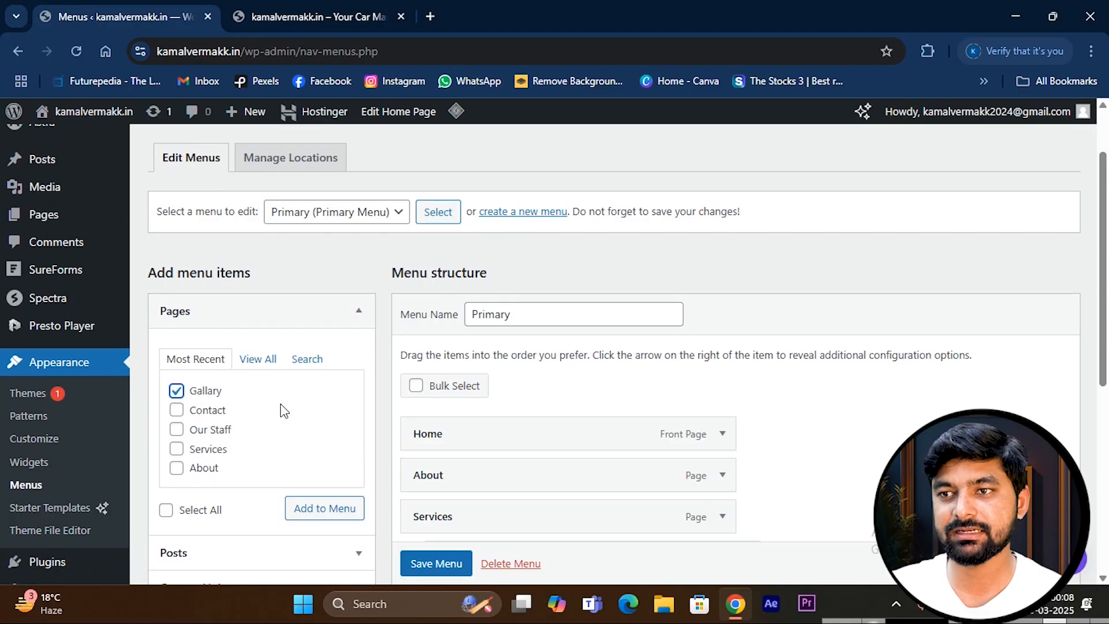
{"action": "scroll", "coordinate": [280, 409], "scroll_direction": "down", "scroll_amount": 2}
{"action": "left_click", "coordinate": [304, 434]}
{"action": "scroll", "coordinate": [304, 433], "scroll_direction": "down", "scroll_amount": 3}
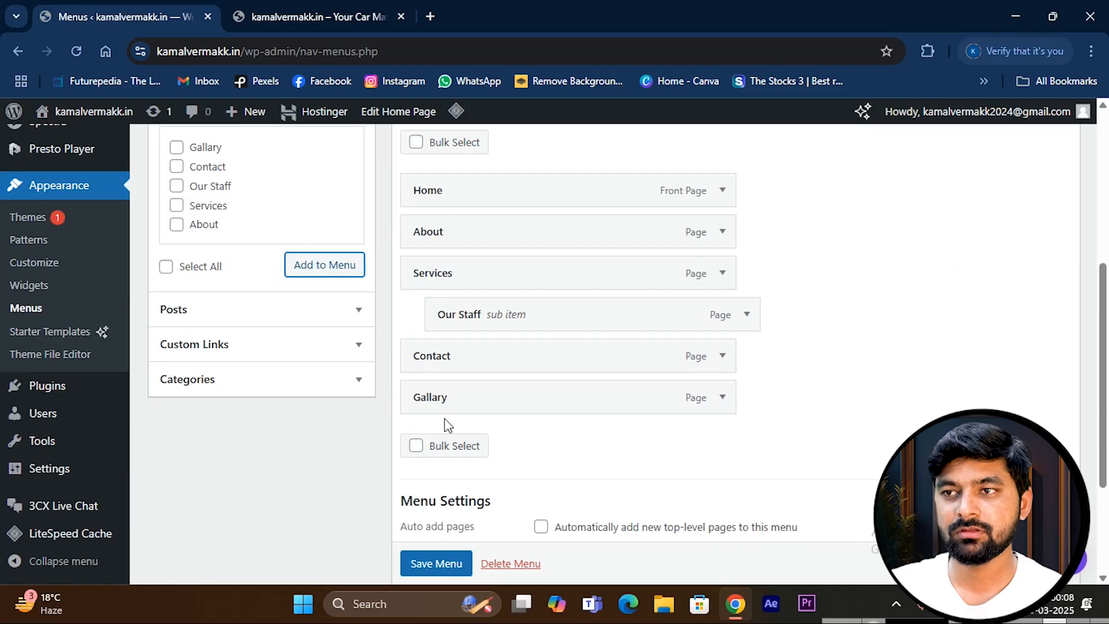
{"action": "left_click", "coordinate": [433, 562]}
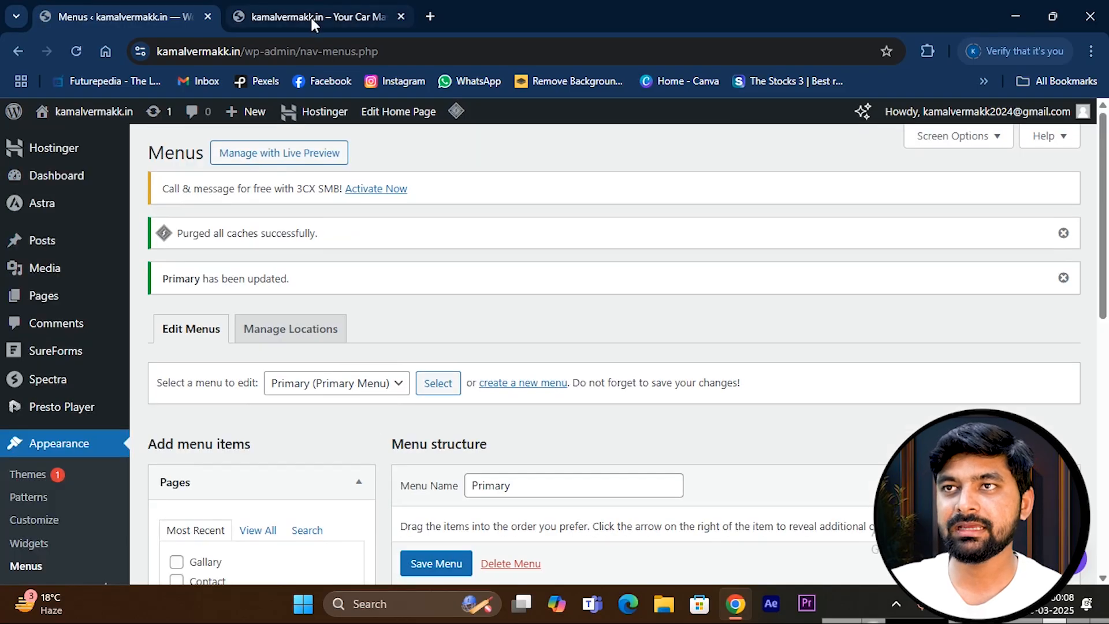
- Reload the live homepage, examine the Gallary page through its navigation link and return to Home
{"action": "left_click", "coordinate": [310, 19]}
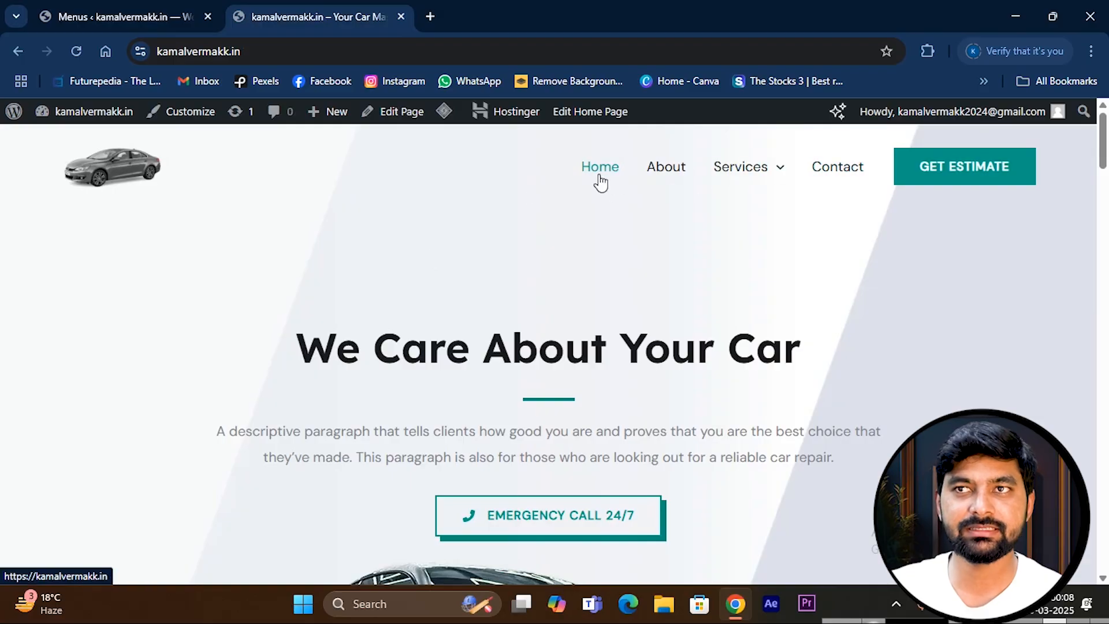
{"action": "left_click", "coordinate": [79, 51]}
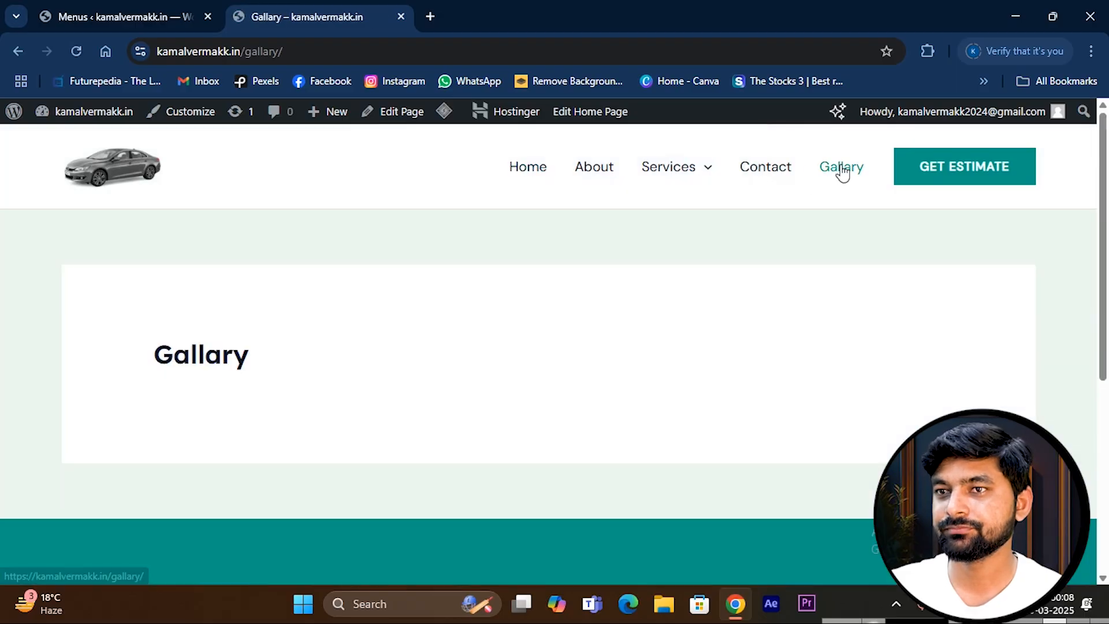
{"action": "scroll", "coordinate": [309, 421], "scroll_direction": "down", "scroll_amount": 5}
{"action": "scroll", "coordinate": [308, 418], "scroll_direction": "up", "scroll_amount": 3}
{"action": "scroll", "coordinate": [308, 418], "scroll_direction": "up", "scroll_amount": 3}
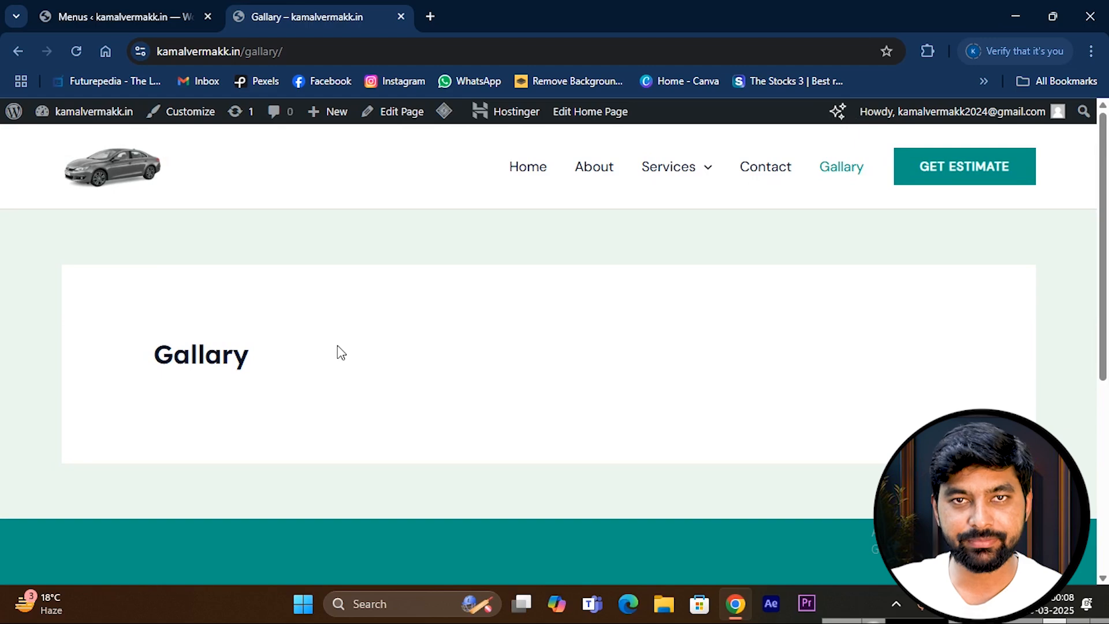
{"action": "scroll", "coordinate": [244, 349], "scroll_direction": "down", "scroll_amount": 3}
{"action": "scroll", "coordinate": [262, 361], "scroll_direction": "up", "scroll_amount": 3}
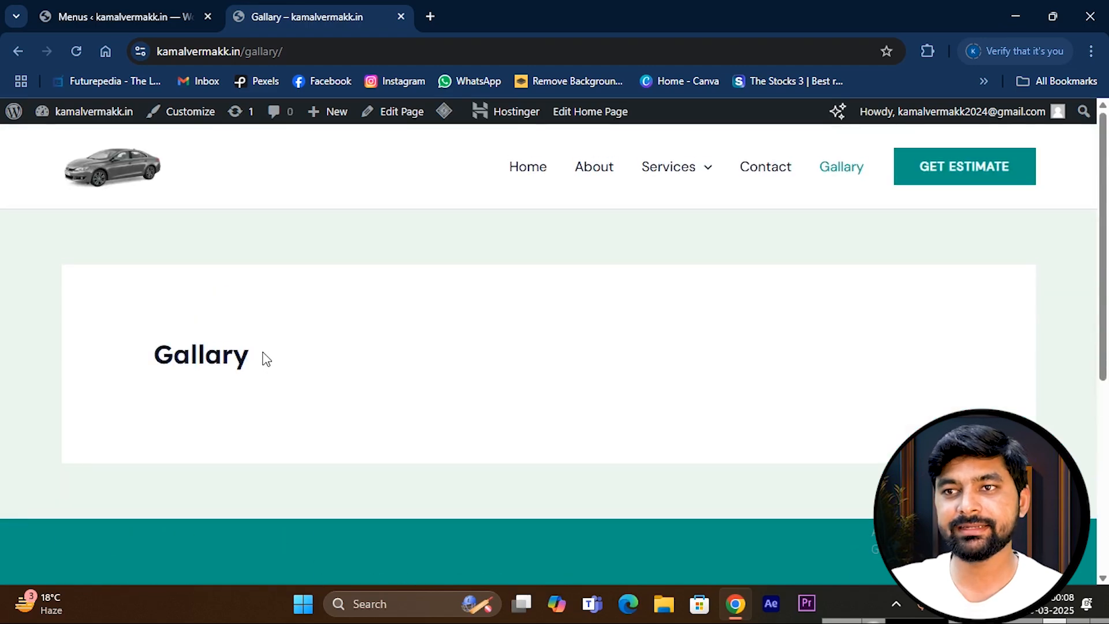
{"action": "scroll", "coordinate": [292, 369], "scroll_direction": "down", "scroll_amount": 3}
{"action": "scroll", "coordinate": [223, 285], "scroll_direction": "up", "scroll_amount": 3}
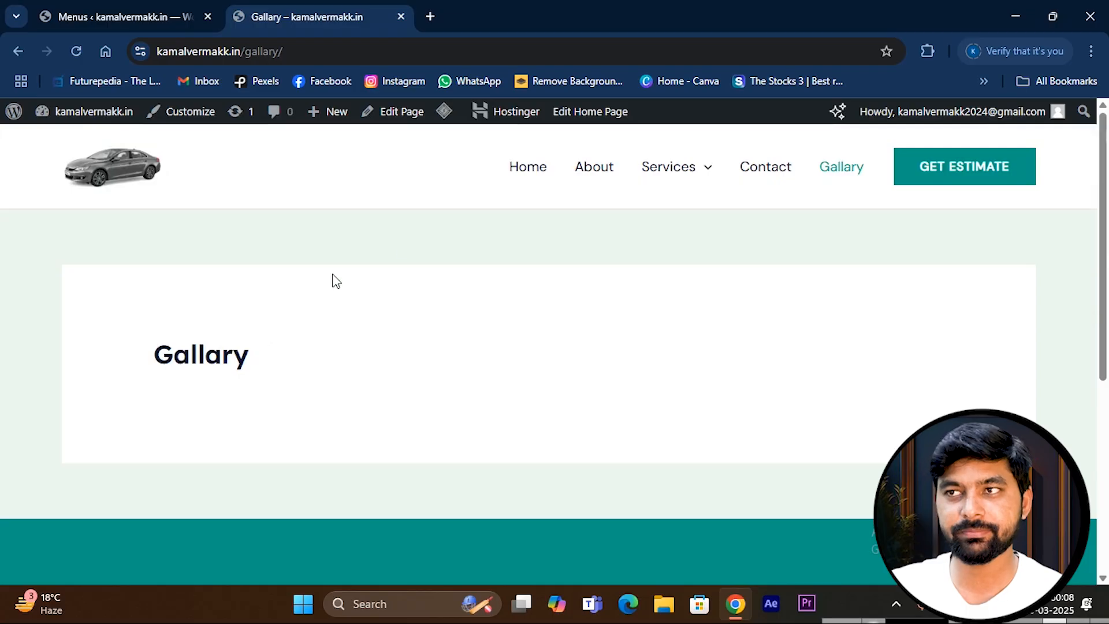
{"action": "left_click", "coordinate": [526, 173]}
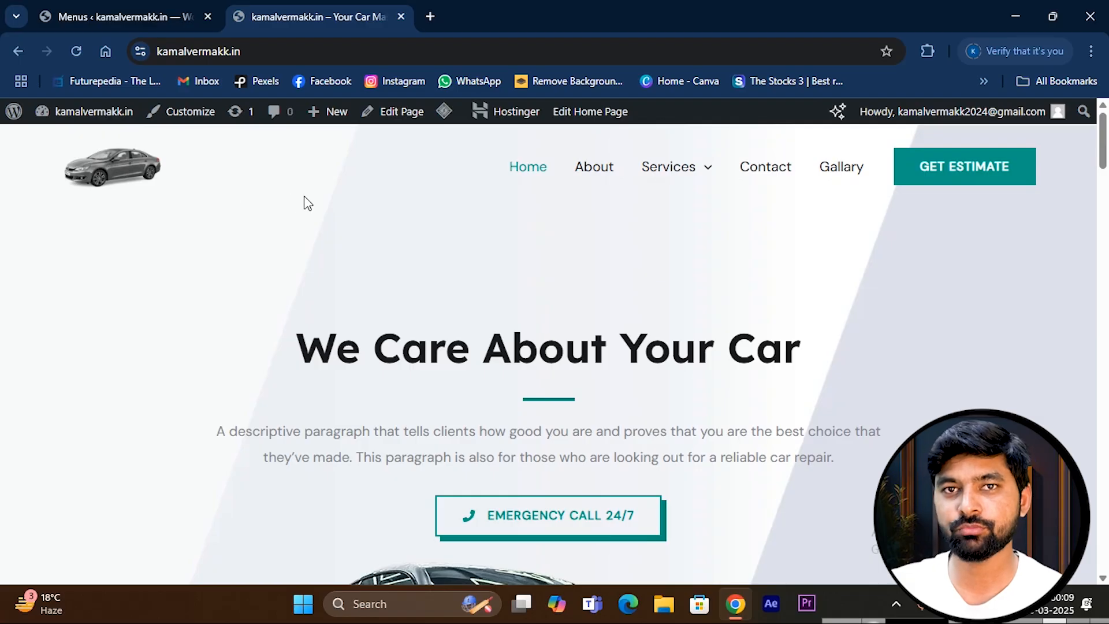
- Review the homepage's upper sections and the Gallary page reached from the navigation menu
{"action": "scroll", "coordinate": [490, 302], "scroll_direction": "down", "scroll_amount": 10}
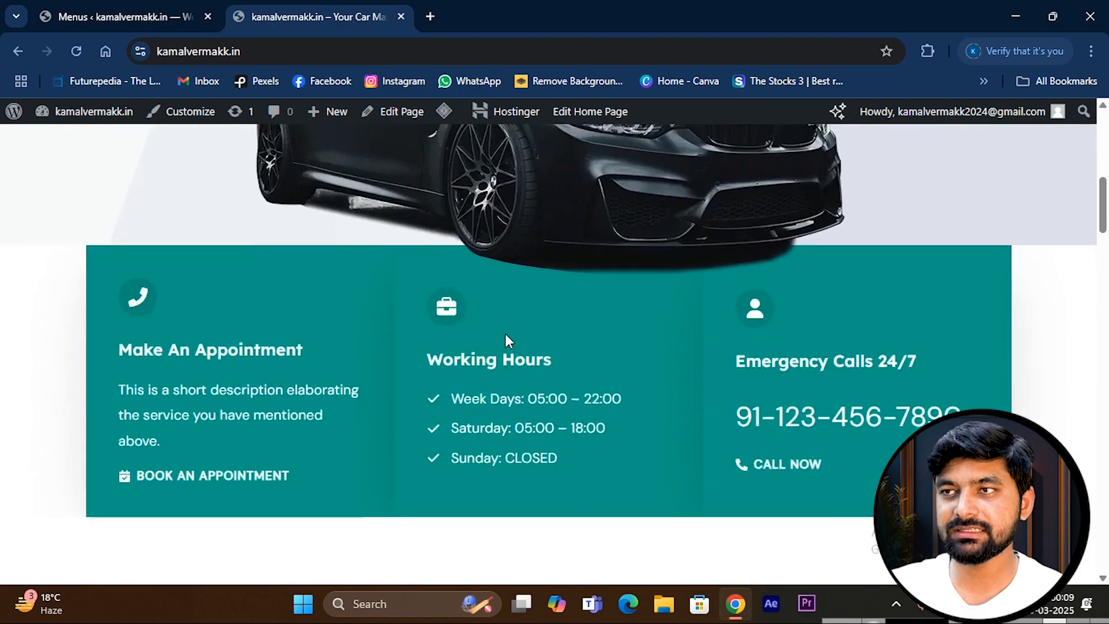
{"action": "scroll", "coordinate": [505, 339], "scroll_direction": "up", "scroll_amount": 10}
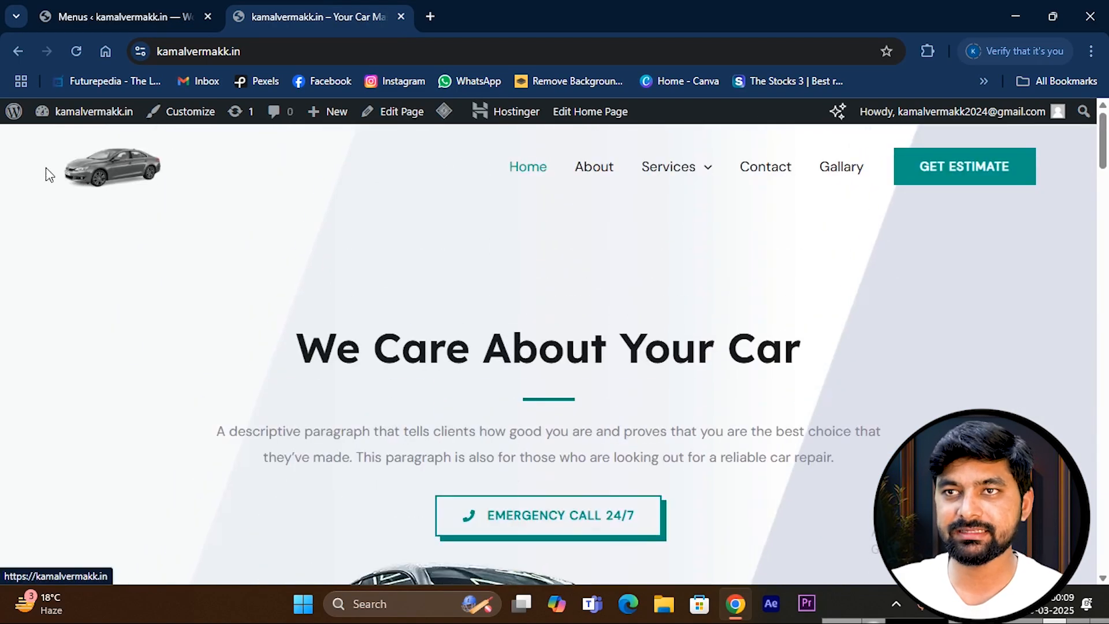
{"action": "mouse_move", "coordinate": [696, 188]}
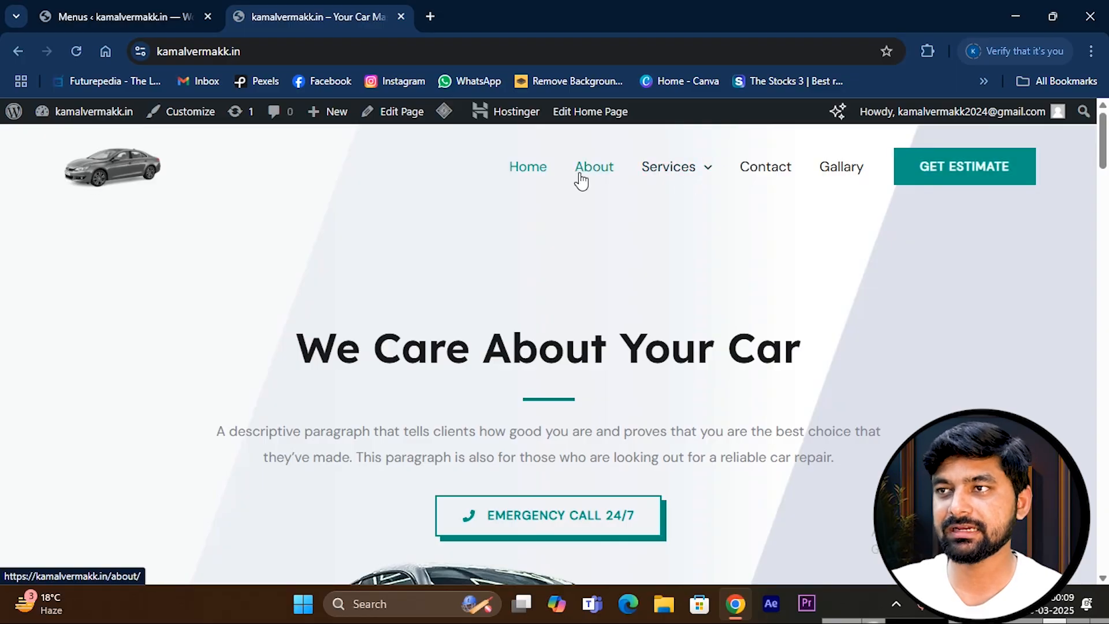
{"action": "left_click", "coordinate": [835, 169]}
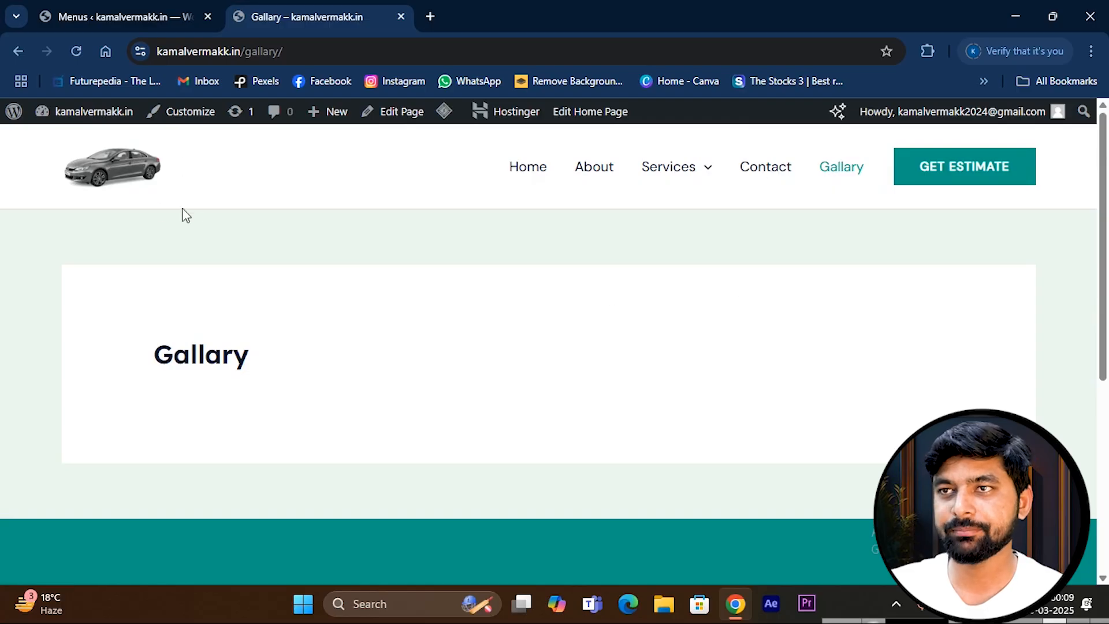
{"action": "scroll", "coordinate": [456, 317], "scroll_direction": "down", "scroll_amount": 5}
{"action": "scroll", "coordinate": [456, 317], "scroll_direction": "up", "scroll_amount": 5}
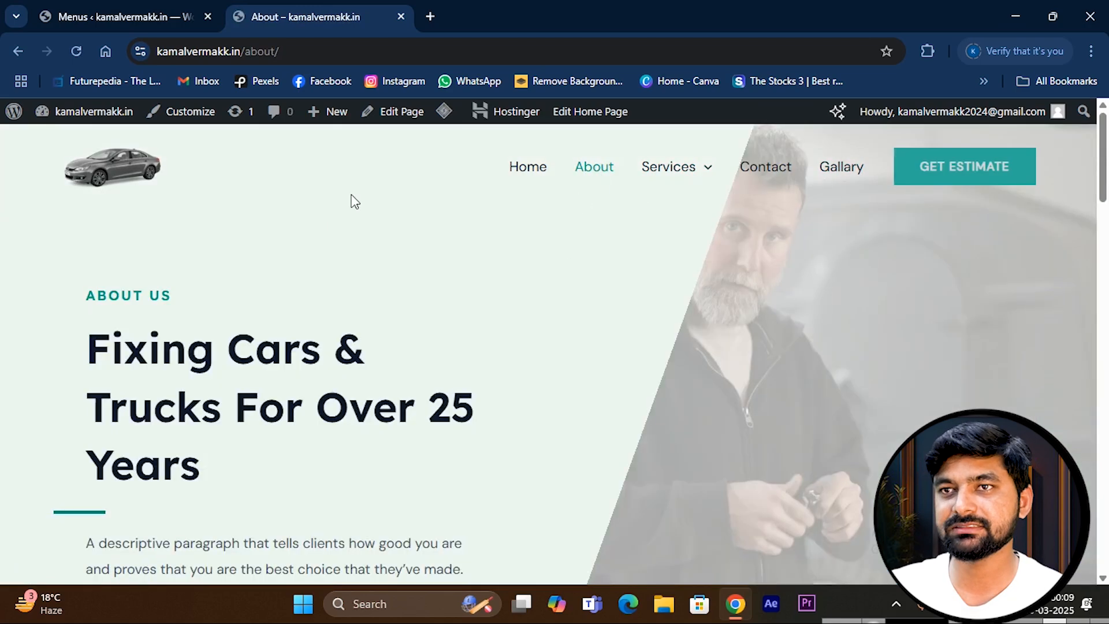
- Examine the About page's sections from the About Us banner down to the footer and return to its beginning
{"action": "scroll", "coordinate": [508, 389], "scroll_direction": "down", "scroll_amount": 1}
{"action": "scroll", "coordinate": [508, 390], "scroll_direction": "down", "scroll_amount": 5}
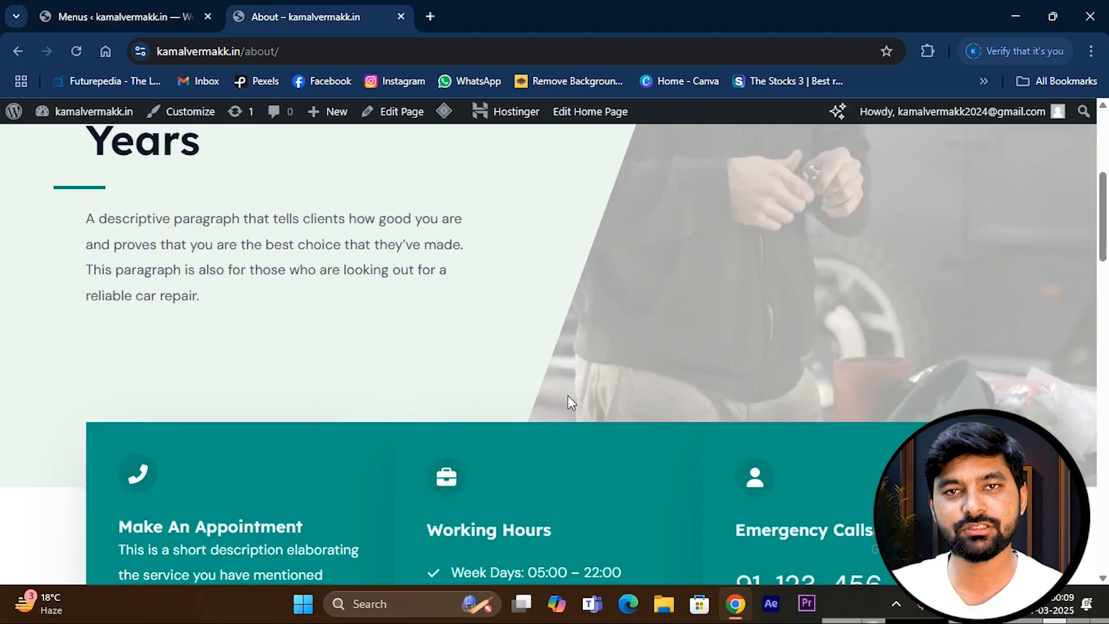
{"action": "scroll", "coordinate": [597, 326], "scroll_direction": "down", "scroll_amount": 7}
{"action": "scroll", "coordinate": [598, 346], "scroll_direction": "up", "scroll_amount": 12}
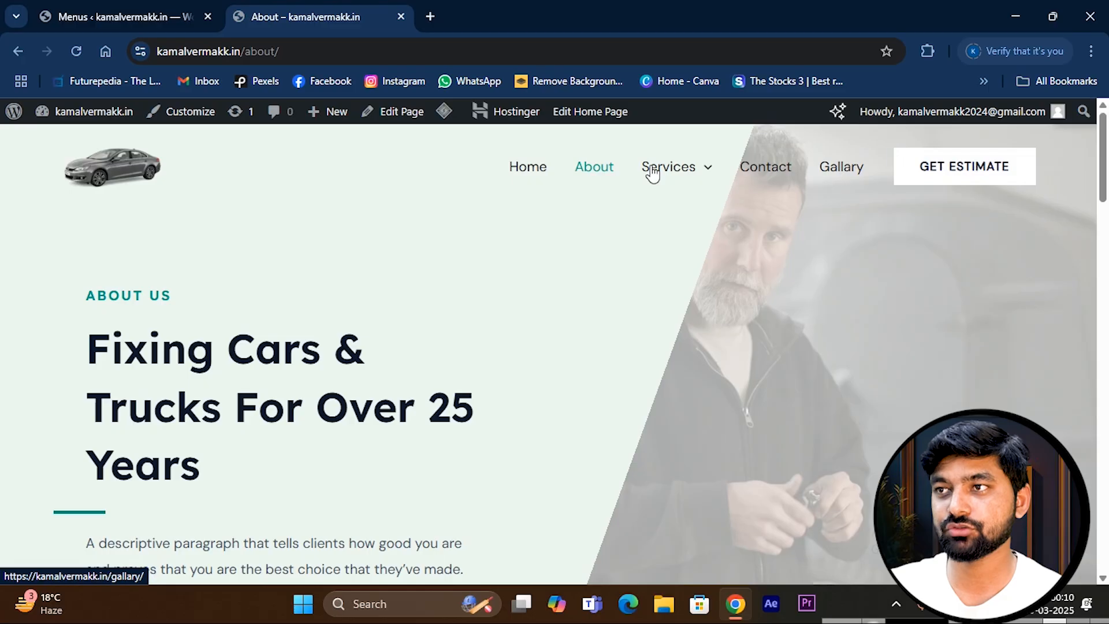
{"action": "scroll", "coordinate": [576, 374], "scroll_direction": "down", "scroll_amount": 15}
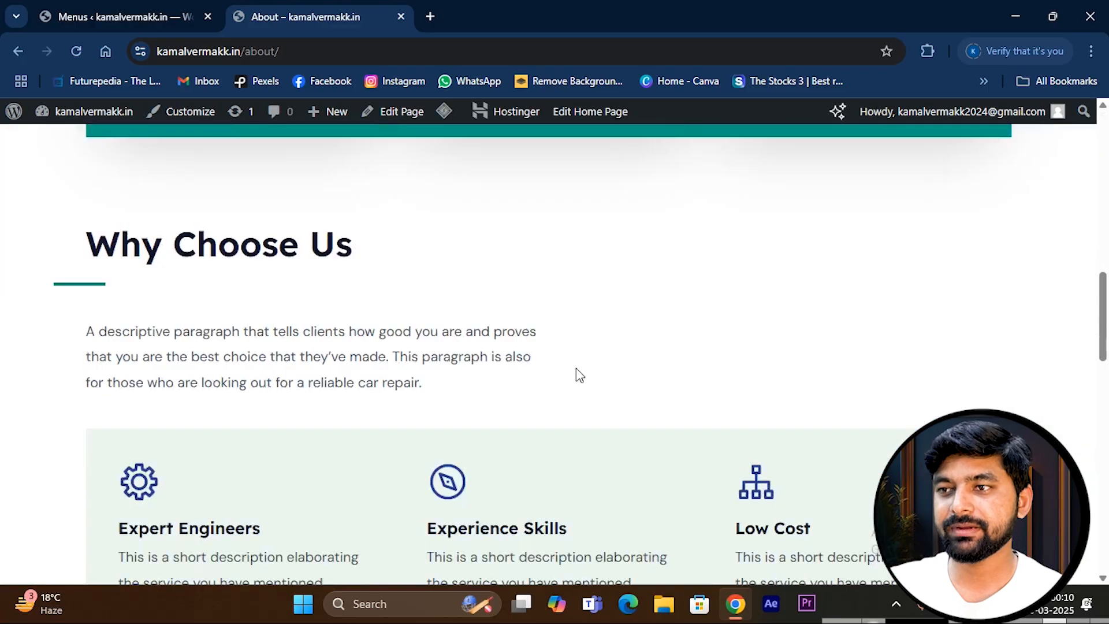
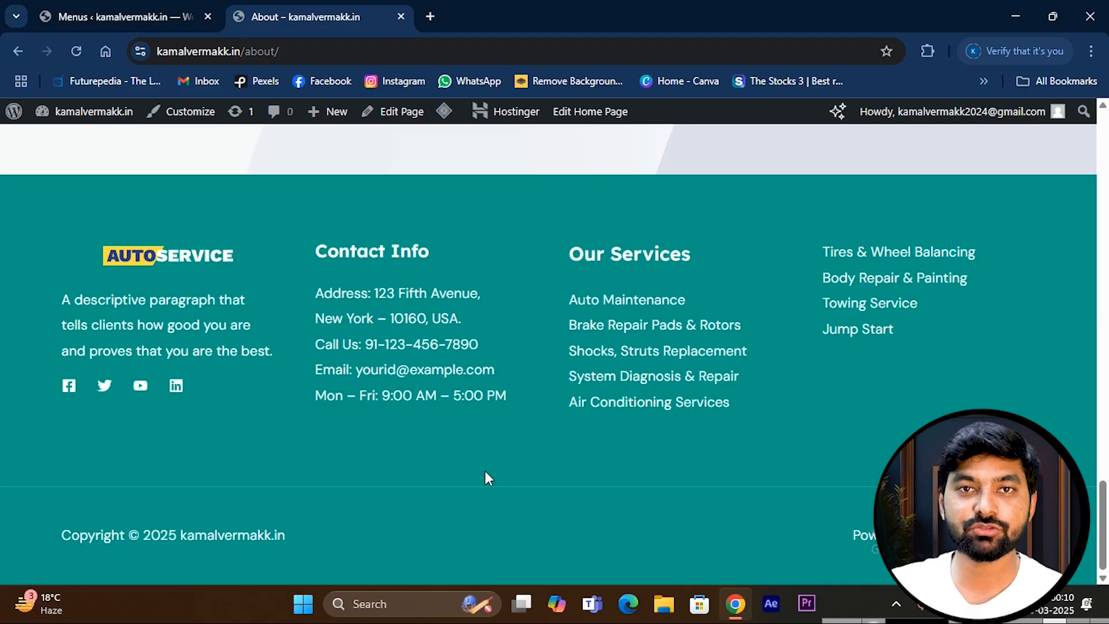
{"action": "scroll", "coordinate": [428, 413], "scroll_direction": "up", "scroll_amount": 20}
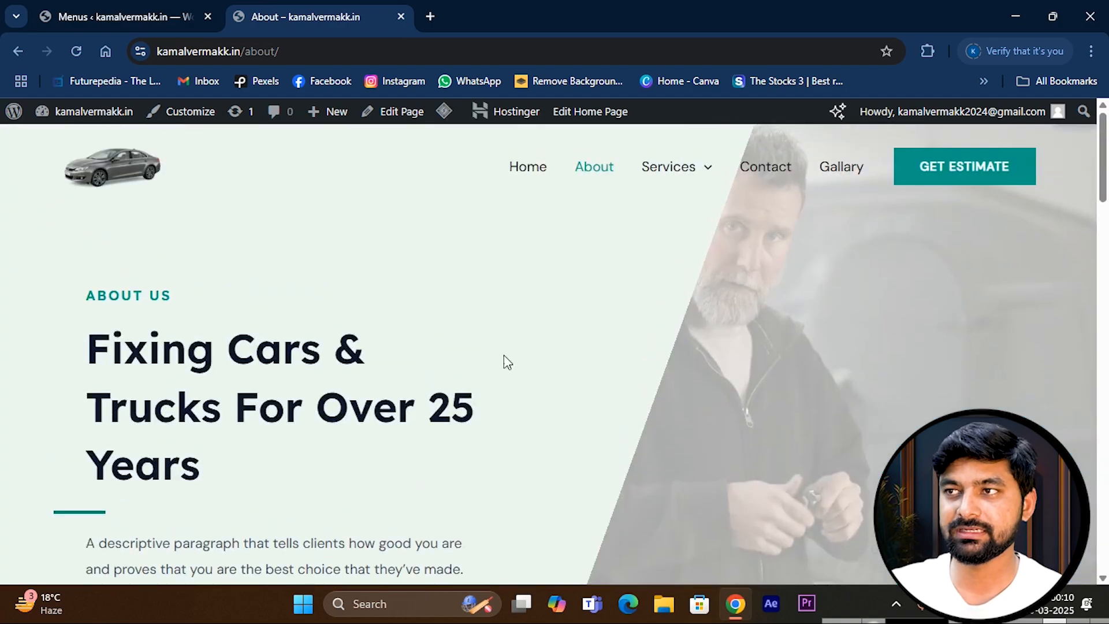
- Open the Gallary page from the navigation menu and inspect its title, empty content area and footer
{"action": "left_click", "coordinate": [842, 166]}
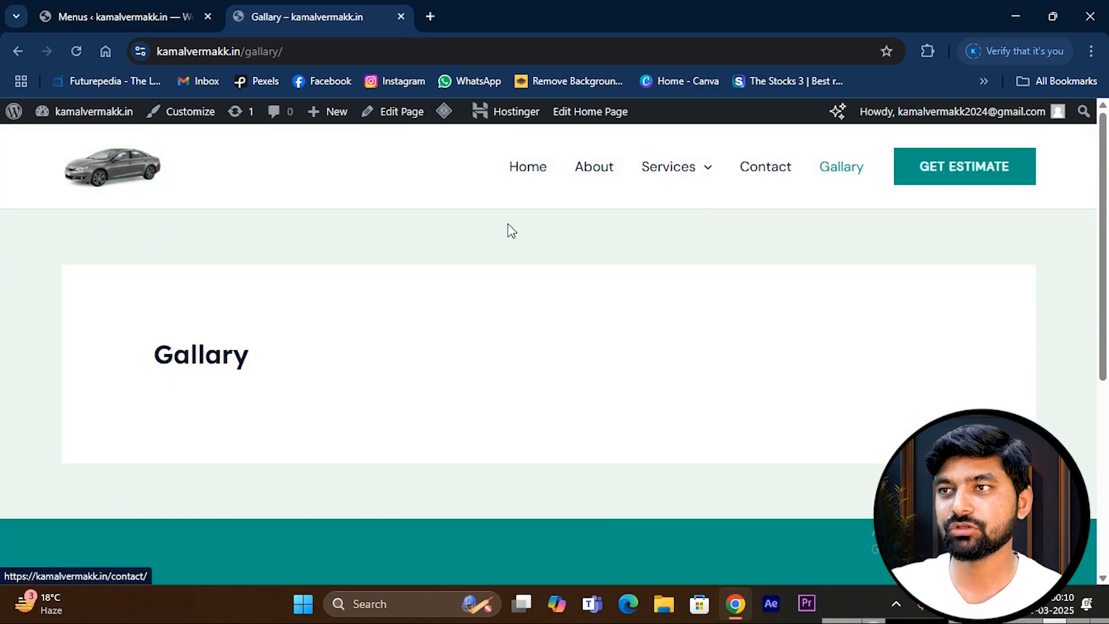
{"action": "scroll", "coordinate": [448, 346], "scroll_direction": "down", "scroll_amount": 6}
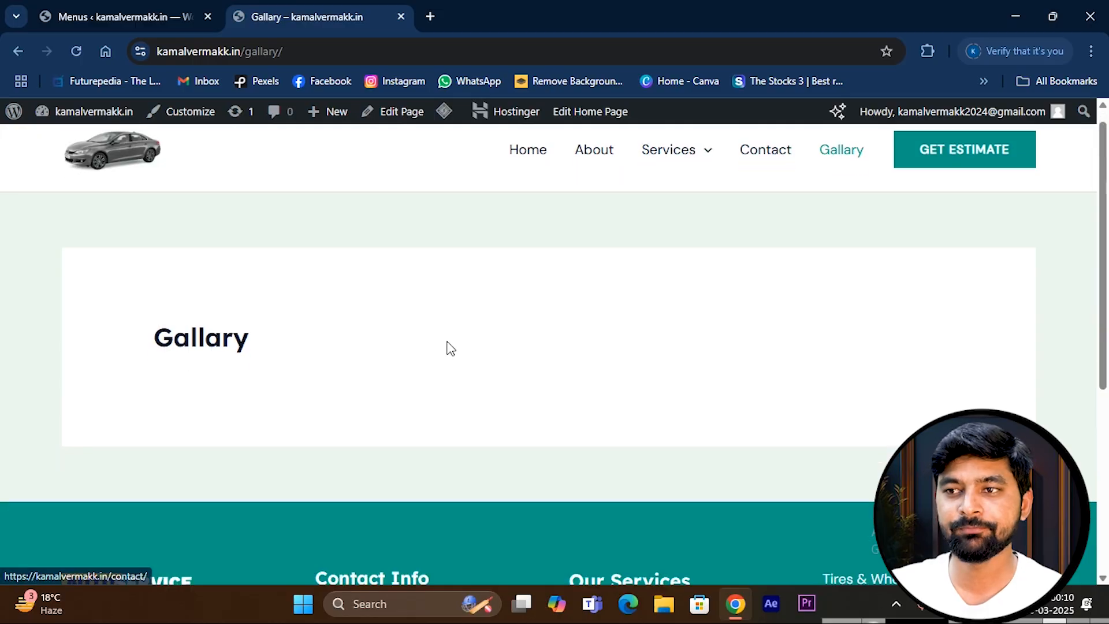
{"action": "scroll", "coordinate": [378, 470], "scroll_direction": "up", "scroll_amount": 6}
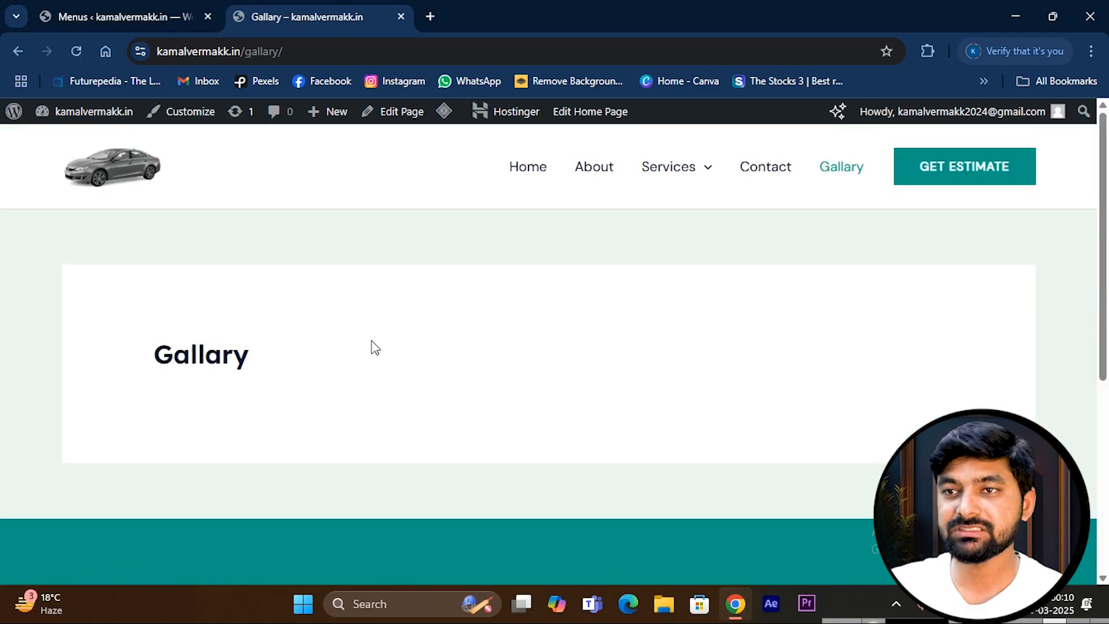
{"action": "left_click_drag", "start_coordinate": [136, 310], "coordinate": [308, 395]}
{"action": "left_click", "coordinate": [260, 336]}
{"action": "double_click", "coordinate": [218, 364]}
{"action": "left_click", "coordinate": [300, 342]}
{"action": "left_click_drag", "start_coordinate": [149, 355], "coordinate": [362, 362]}
{"action": "left_click", "coordinate": [362, 360]}
{"action": "scroll", "coordinate": [362, 360], "scroll_direction": "down", "scroll_amount": 5}
{"action": "scroll", "coordinate": [223, 235], "scroll_direction": "up", "scroll_amount": 5}
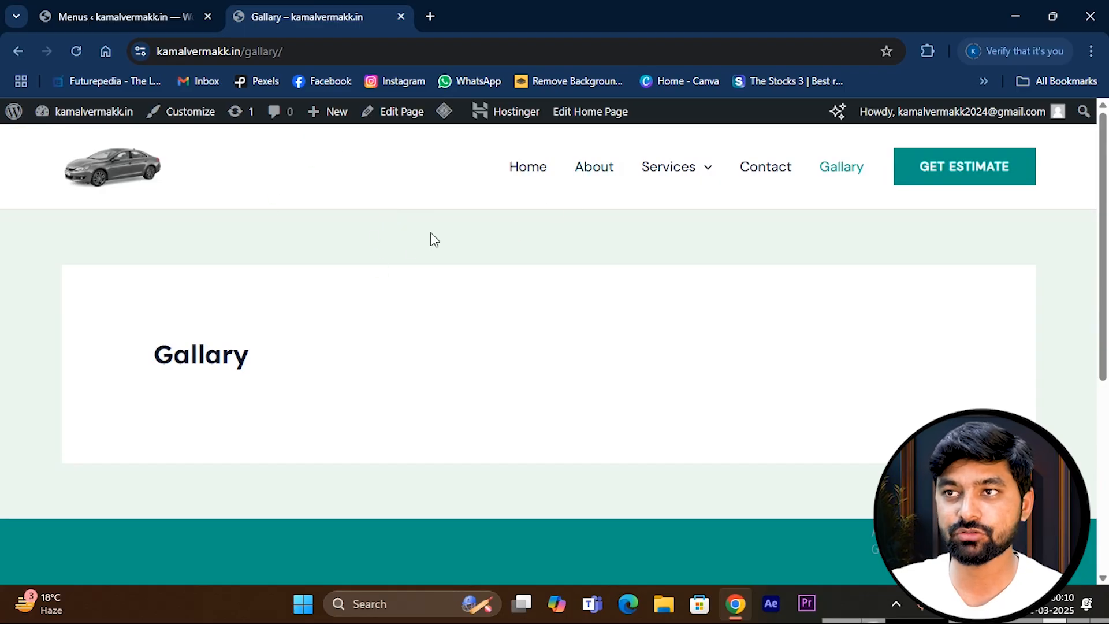
{"action": "scroll", "coordinate": [430, 234], "scroll_direction": "down", "scroll_amount": 5}
{"action": "scroll", "coordinate": [455, 348], "scroll_direction": "up", "scroll_amount": 5}
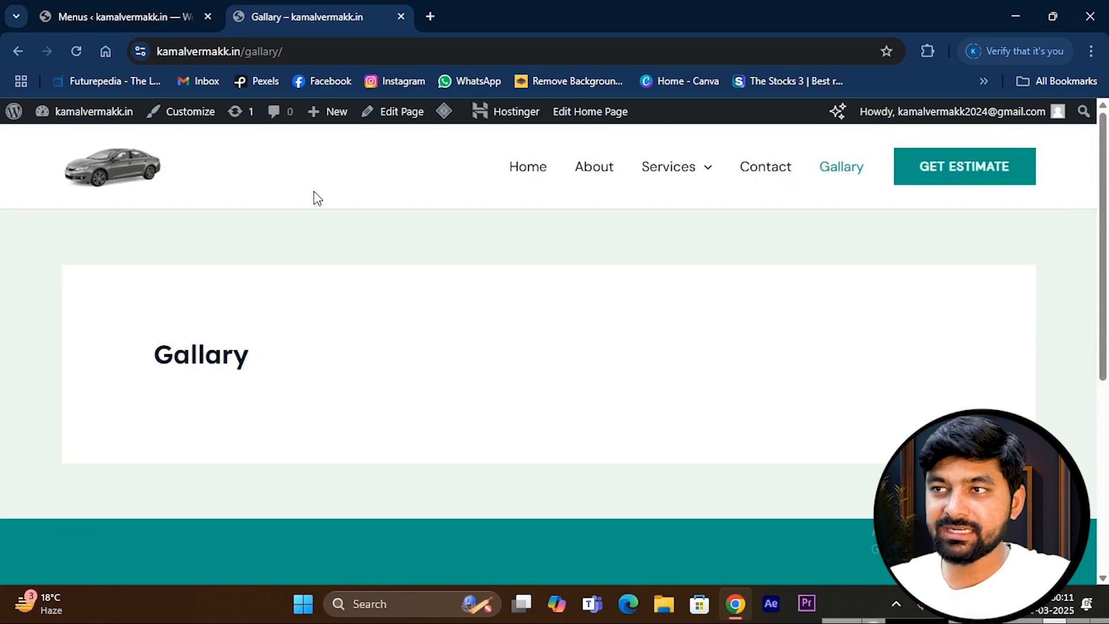
- Examine the header and footer of the live Gallary page
{"action": "scroll", "coordinate": [315, 391], "scroll_direction": "down", "scroll_amount": 5}
{"action": "scroll", "coordinate": [311, 378], "scroll_direction": "up", "scroll_amount": 5}
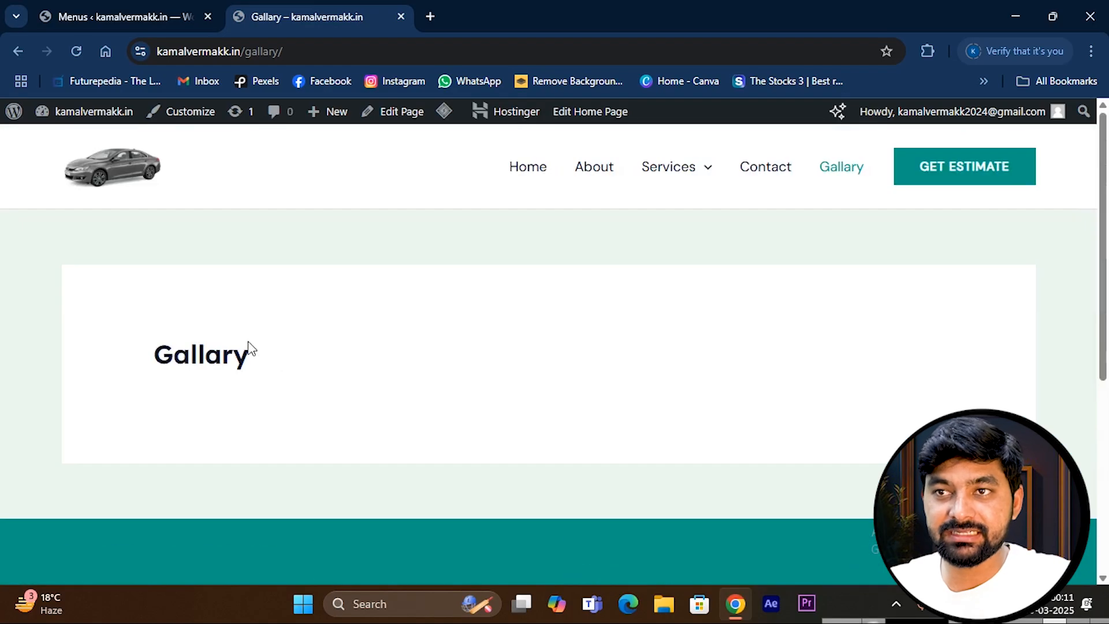
{"action": "scroll", "coordinate": [462, 415], "scroll_direction": "down", "scroll_amount": 5}
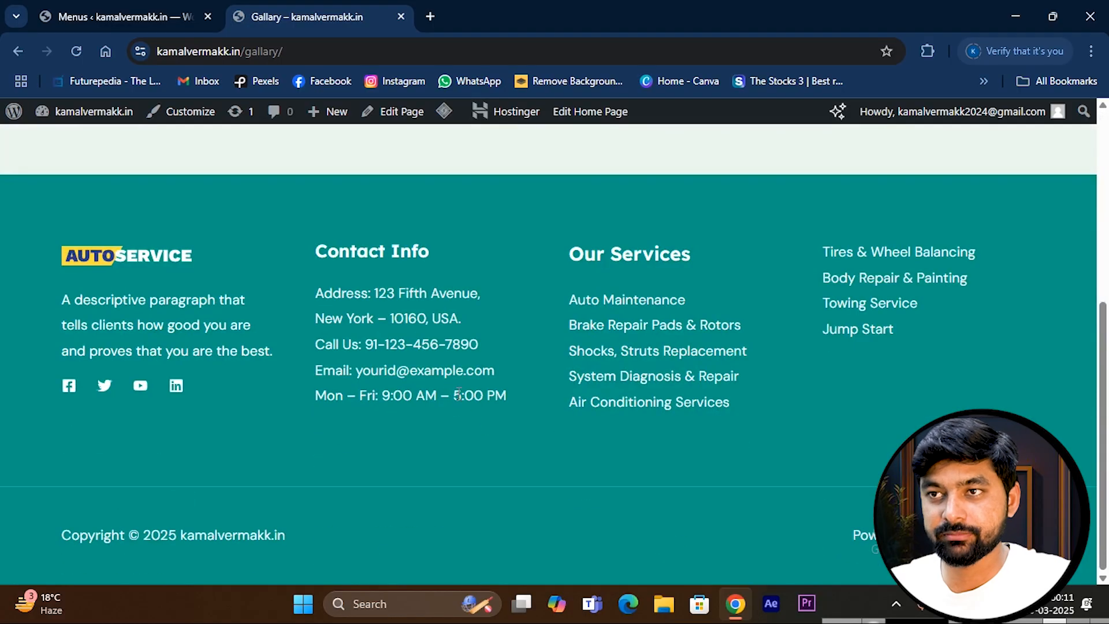
{"action": "scroll", "coordinate": [511, 367], "scroll_direction": "up", "scroll_amount": 5}
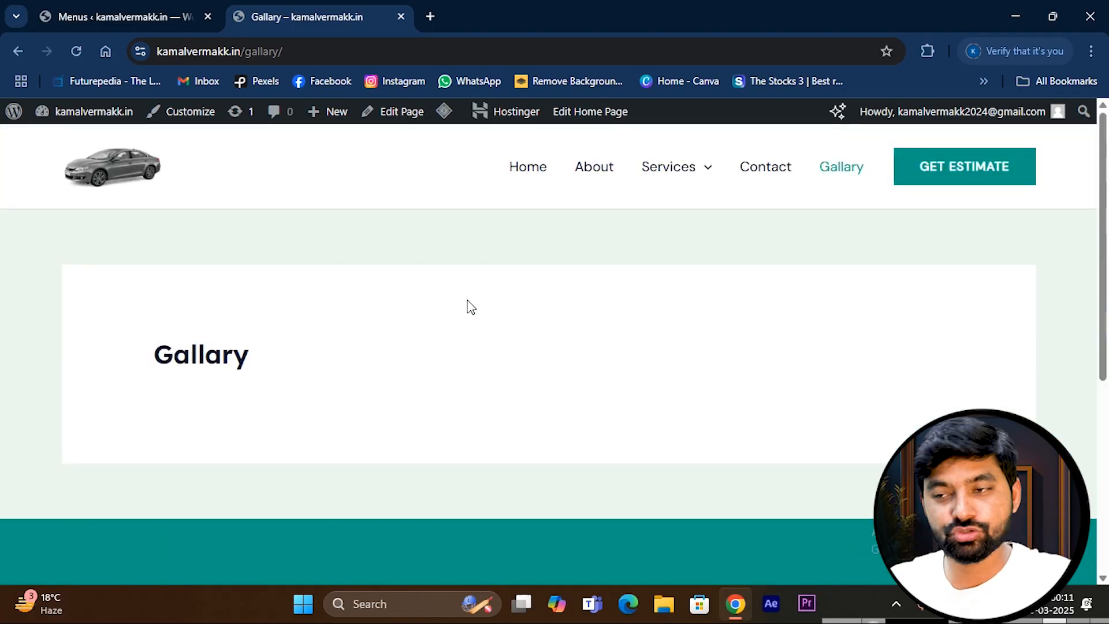
{"action": "scroll", "coordinate": [520, 352], "scroll_direction": "down", "scroll_amount": 5}
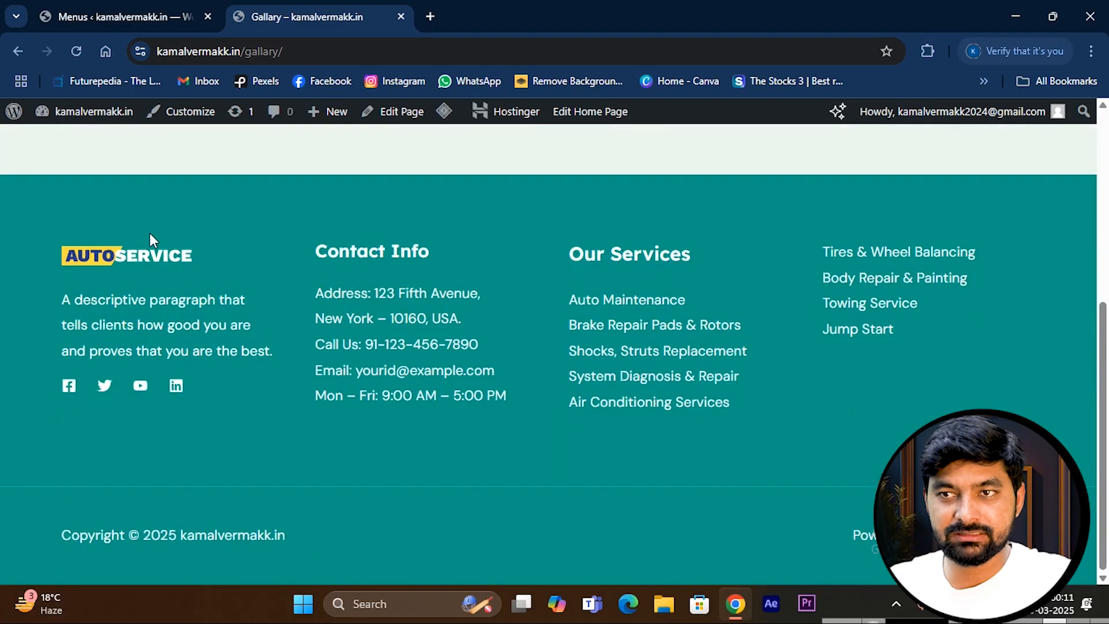
{"action": "scroll", "coordinate": [515, 351], "scroll_direction": "up", "scroll_amount": 5}
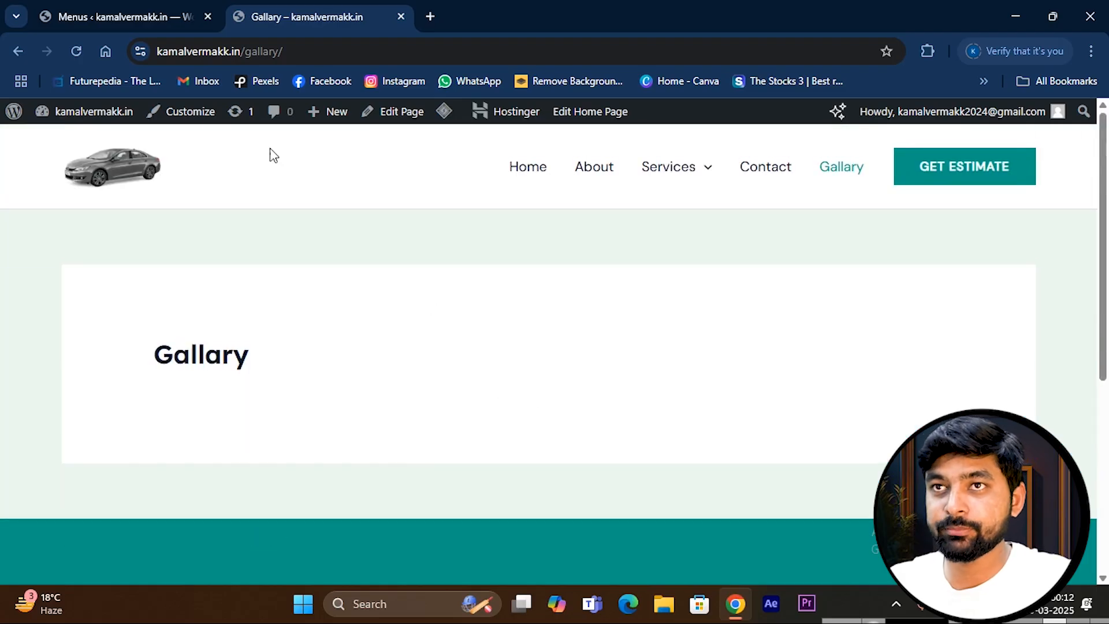
- Open the Footer Builder in the site customizer and review the footer layout in the preview
{"action": "left_click", "coordinate": [106, 17]}
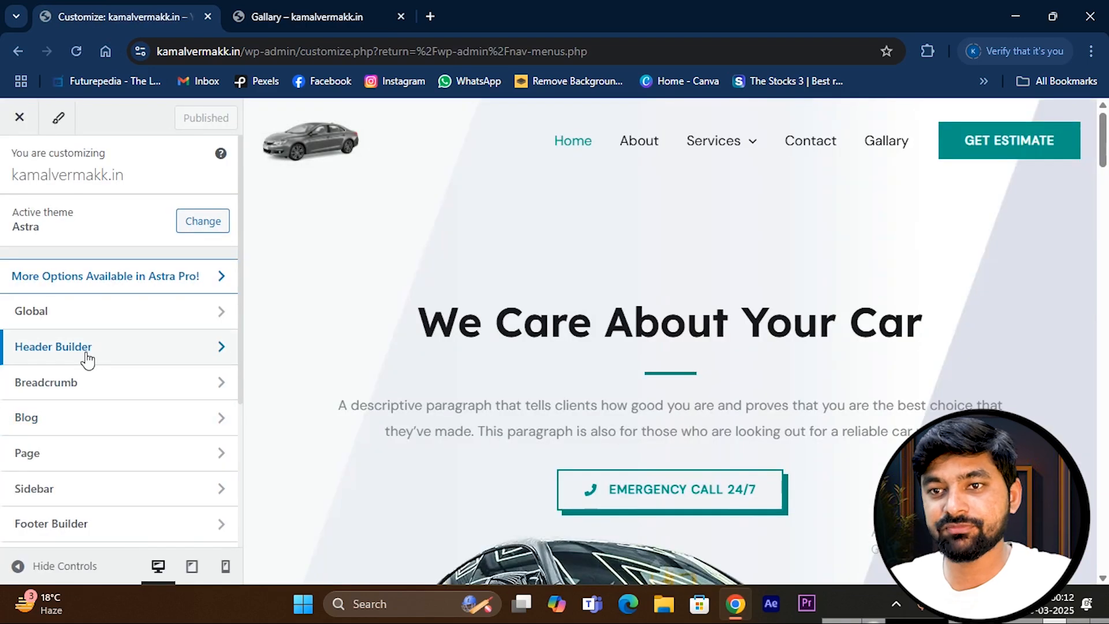
{"action": "left_click", "coordinate": [72, 525]}
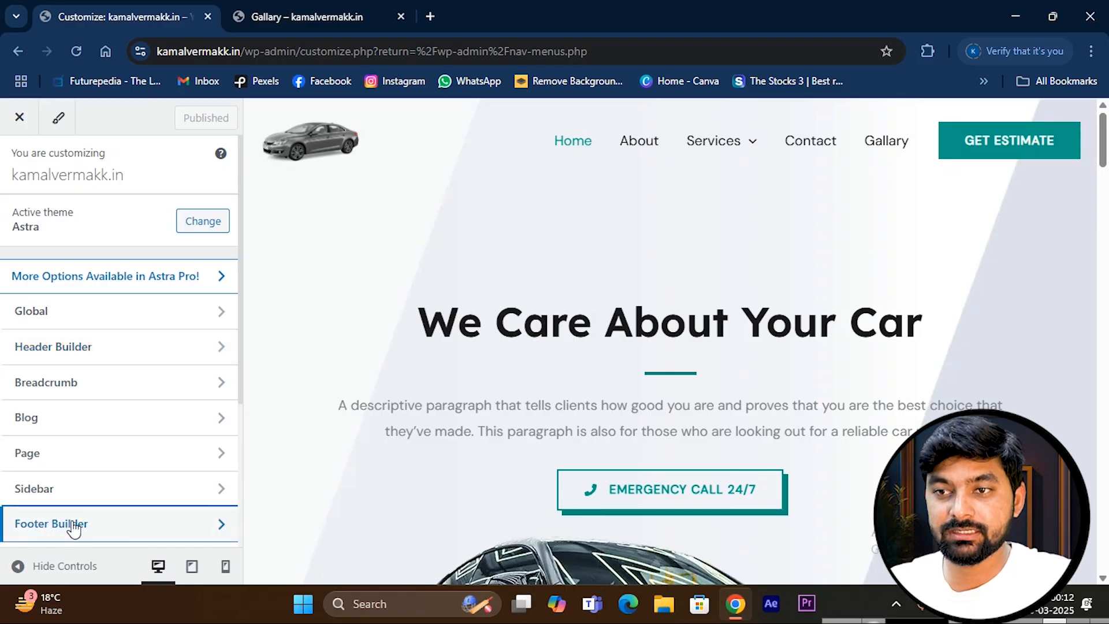
{"action": "scroll", "coordinate": [577, 247], "scroll_direction": "up", "scroll_amount": 4}
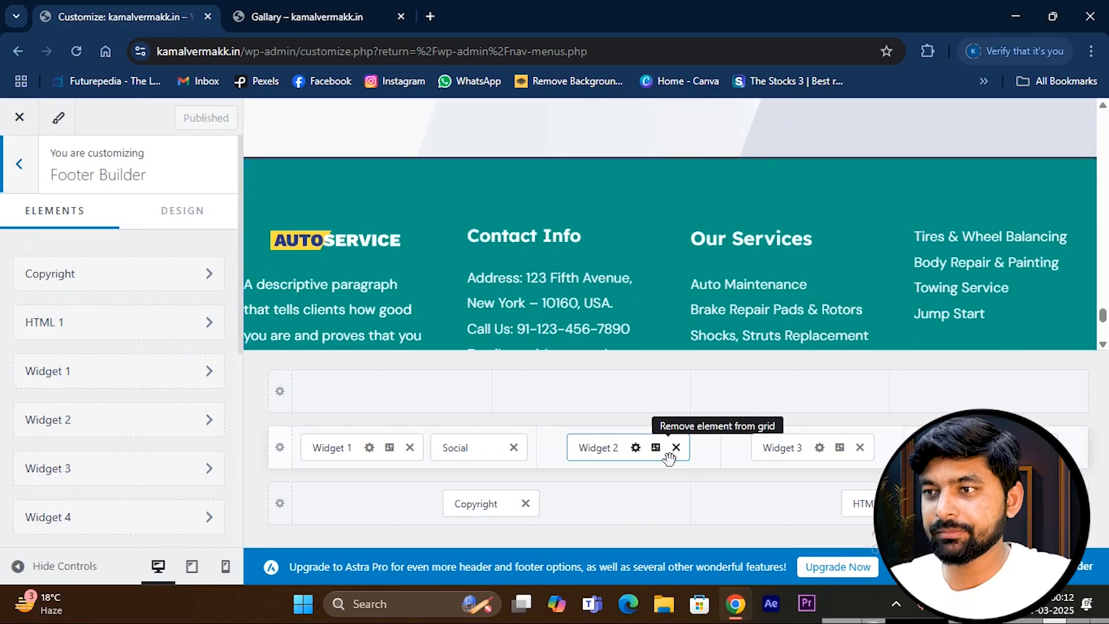
{"action": "scroll", "coordinate": [325, 278], "scroll_direction": "down", "scroll_amount": 3}
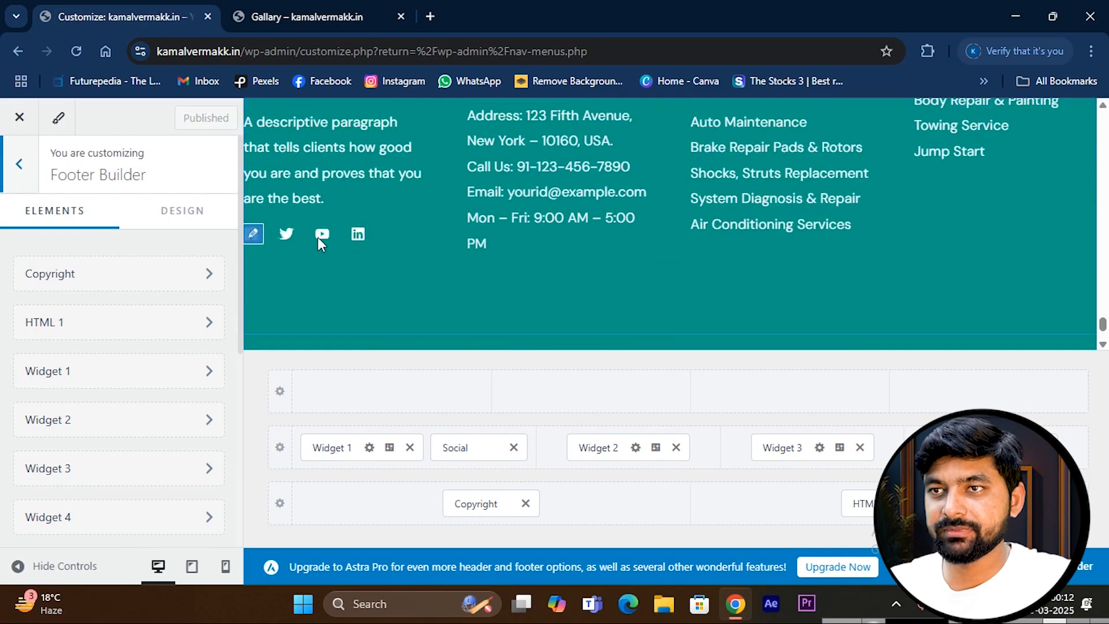
- Try the Social element in the second column of the upper footer row and move it back beside Widget 1
{"action": "left_click_drag", "start_coordinate": [468, 450], "coordinate": [571, 424]}
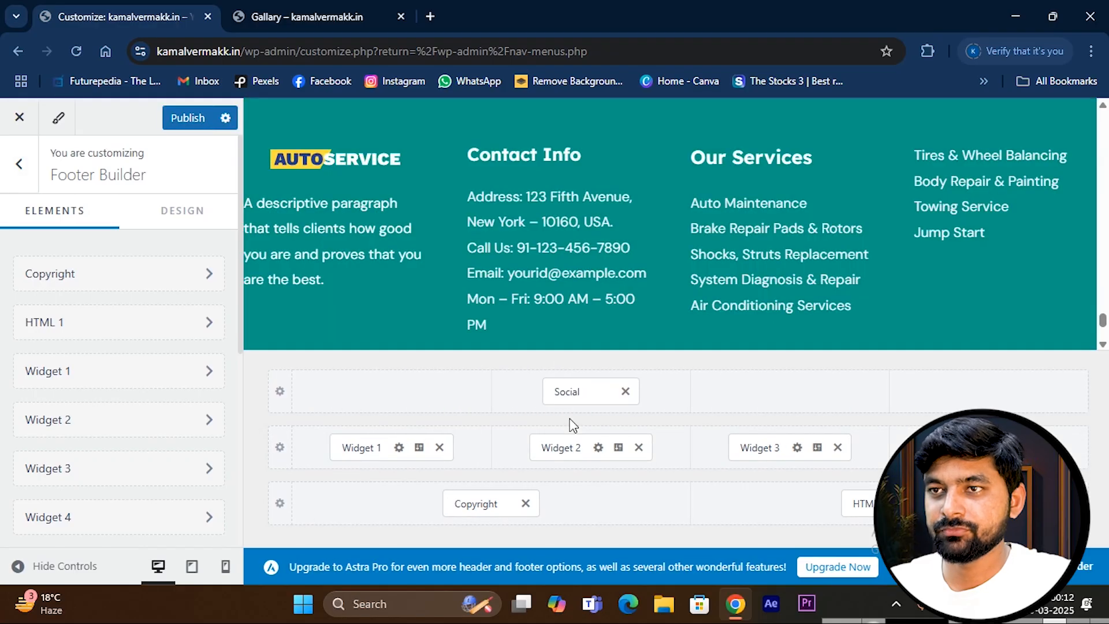
{"action": "scroll", "coordinate": [575, 312], "scroll_direction": "down", "scroll_amount": 3}
{"action": "scroll", "coordinate": [722, 295], "scroll_direction": "up", "scroll_amount": 6}
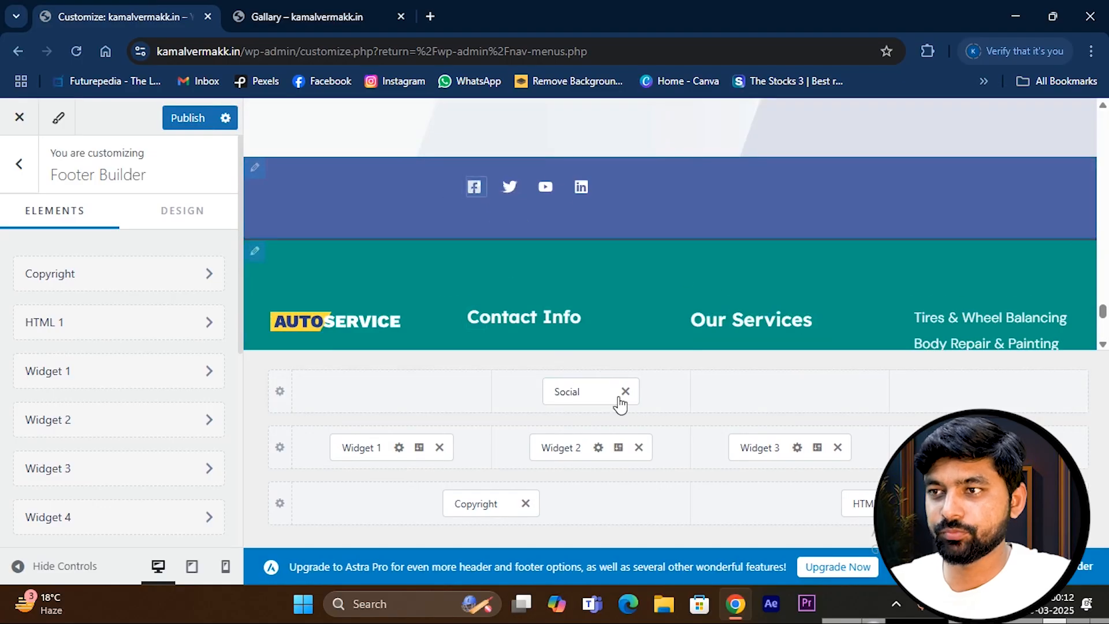
{"action": "left_click_drag", "start_coordinate": [567, 388], "coordinate": [463, 462]}
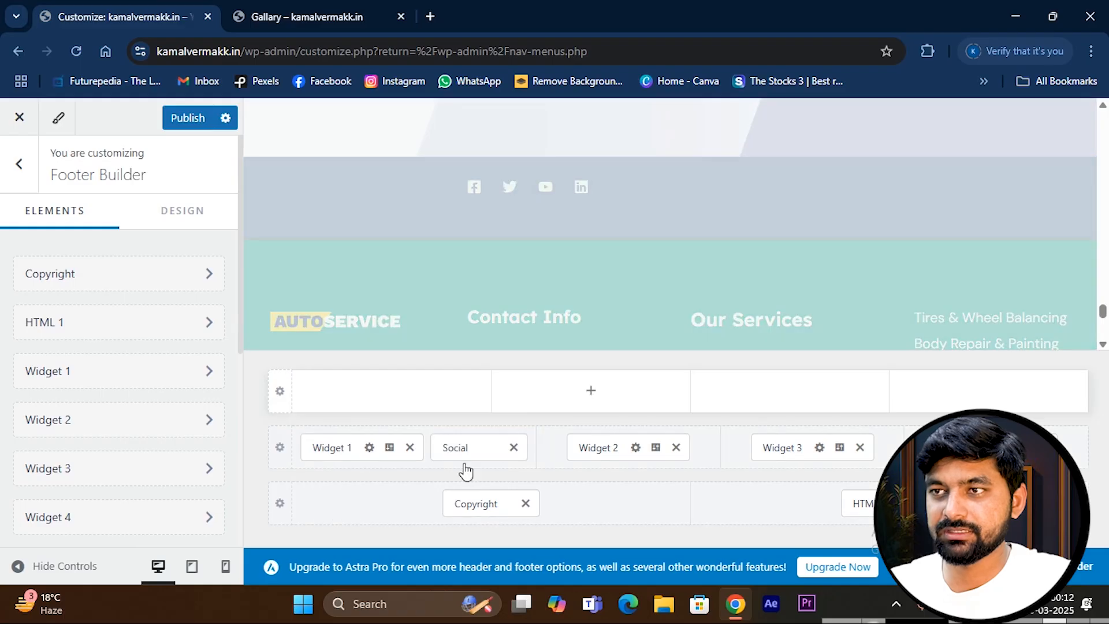
- Swap the Copyright and HTML 1 elements in the lowest footer row so that HTML 1 comes first
{"action": "scroll", "coordinate": [392, 190], "scroll_direction": "down", "scroll_amount": 4}
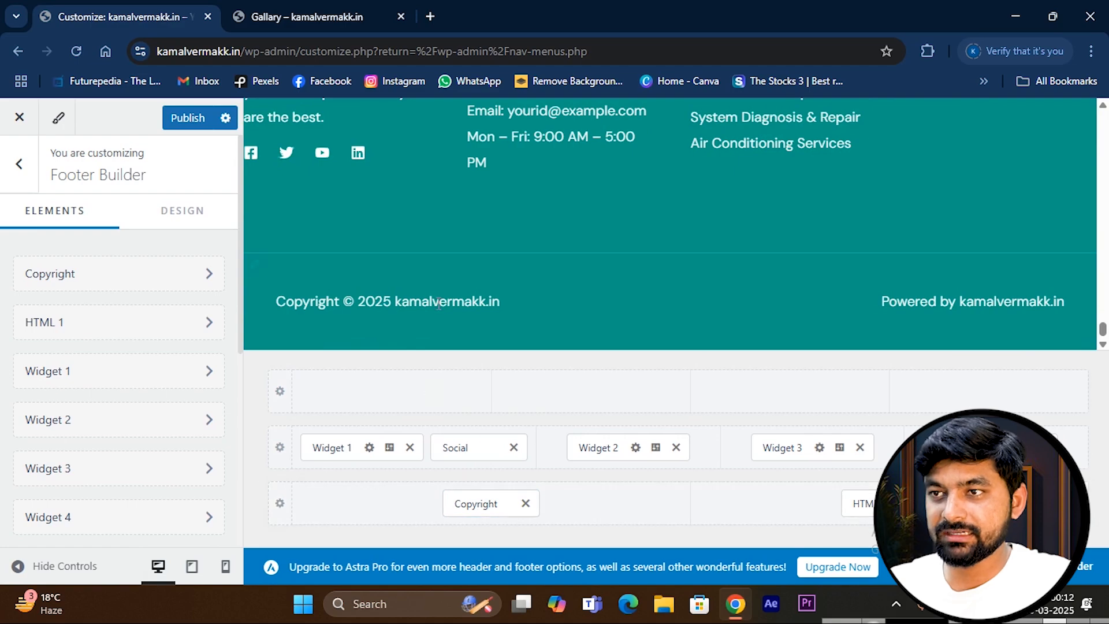
{"action": "left_click_drag", "start_coordinate": [470, 502], "coordinate": [733, 508]}
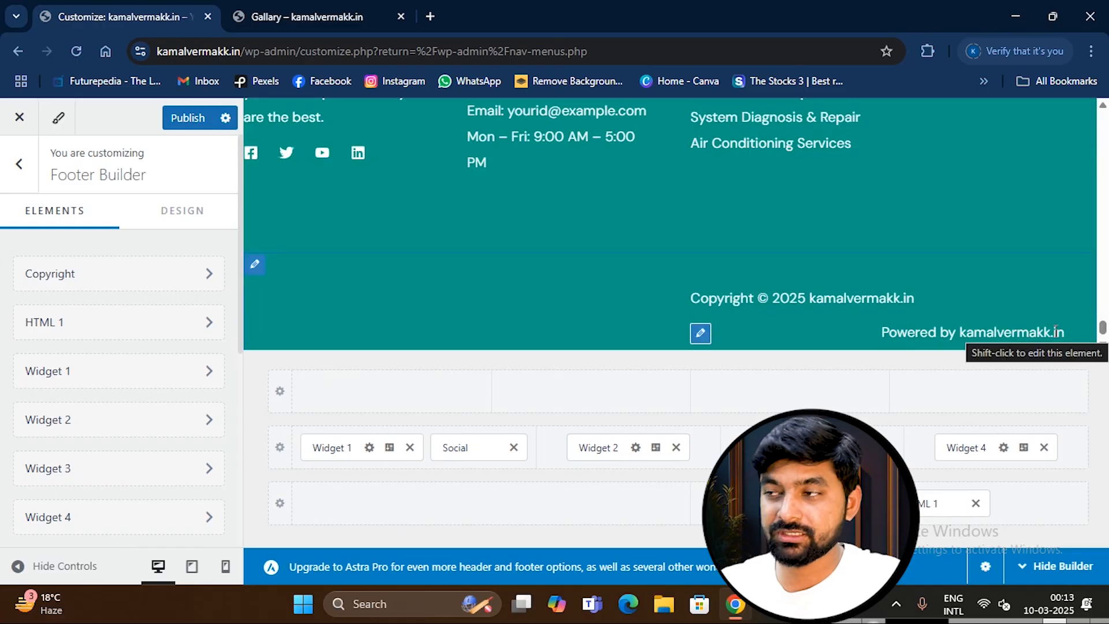
{"action": "left_click_drag", "start_coordinate": [947, 503], "coordinate": [531, 528]}
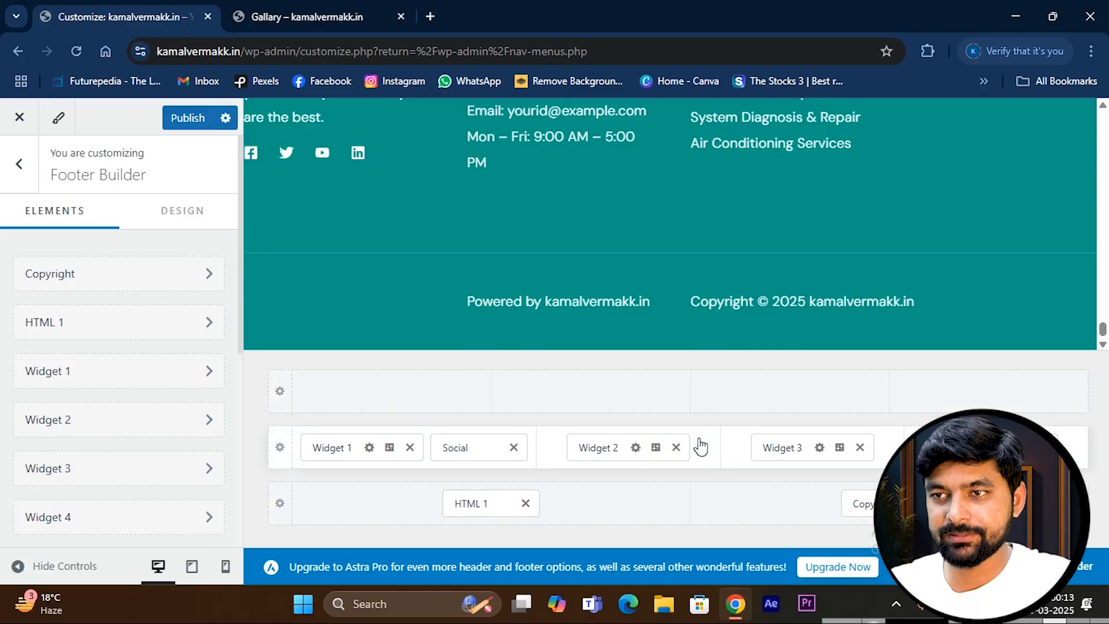
- Remove Widget 4 from the fourth column of the middle footer row
{"action": "scroll", "coordinate": [499, 349], "scroll_direction": "up", "scroll_amount": 2}
{"action": "scroll", "coordinate": [499, 348], "scroll_direction": "up", "scroll_amount": 2}
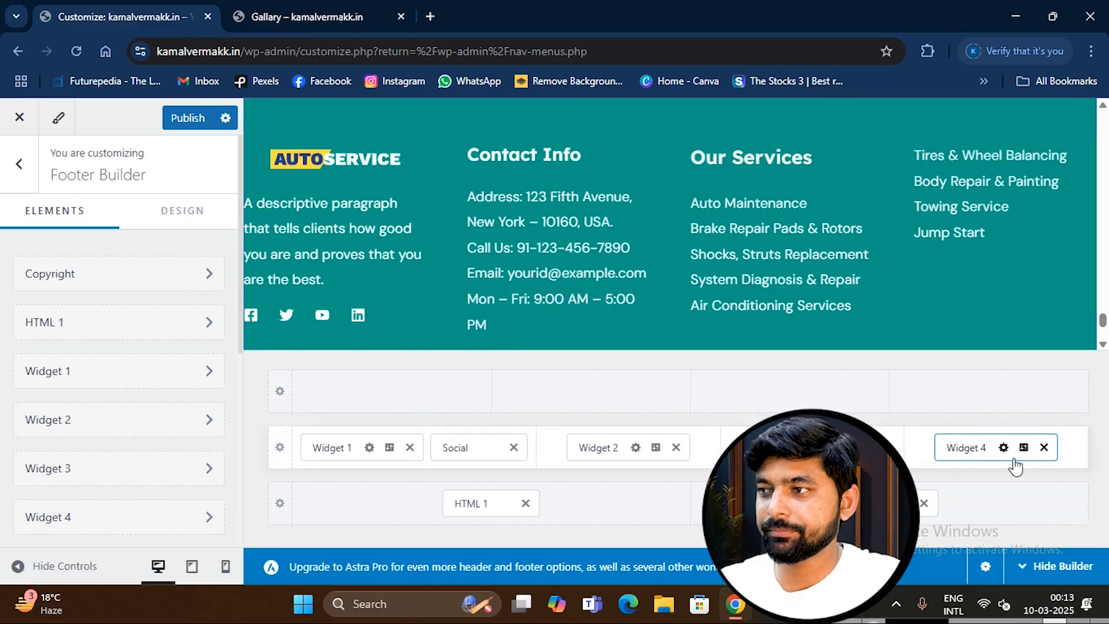
{"action": "left_click", "coordinate": [1044, 447]}
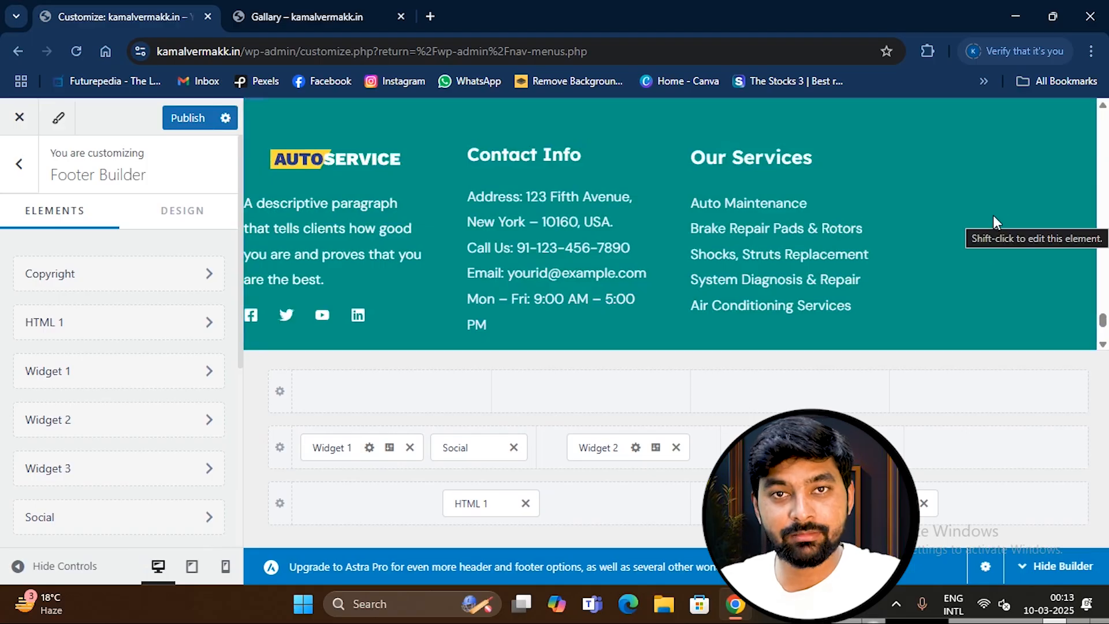
- Browse the elements that can be inserted in the empty fourth footer column and close the list without adding one
{"action": "left_click", "coordinate": [995, 454]}
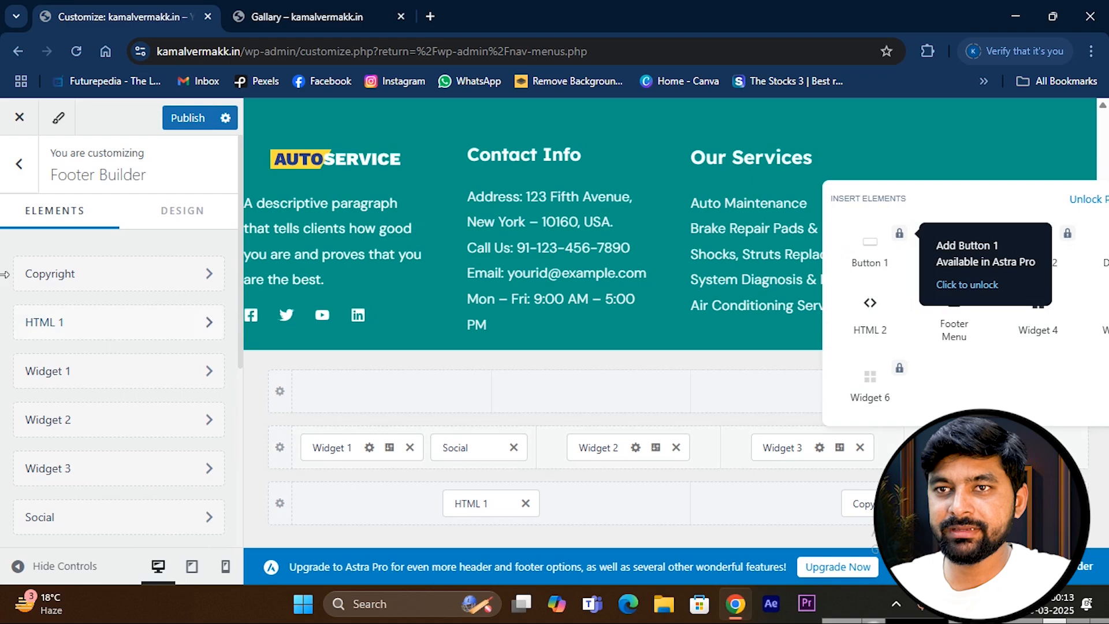
{"action": "scroll", "coordinate": [79, 381], "scroll_direction": "down", "scroll_amount": 4}
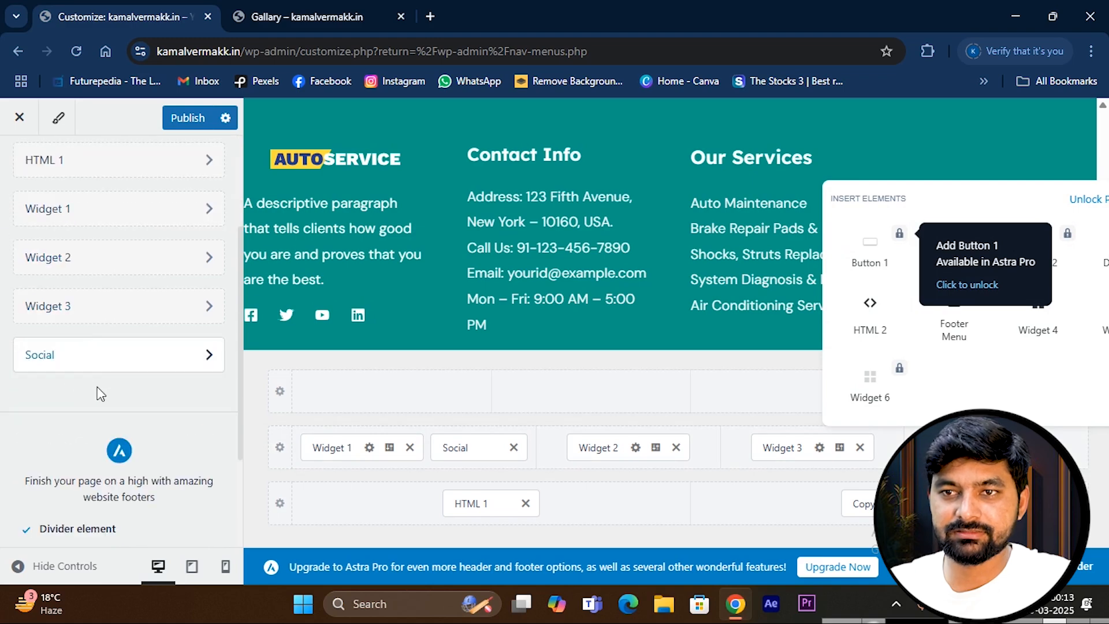
{"action": "scroll", "coordinate": [115, 392], "scroll_direction": "up", "scroll_amount": 4}
{"action": "scroll", "coordinate": [115, 392], "scroll_direction": "up", "scroll_amount": 1}
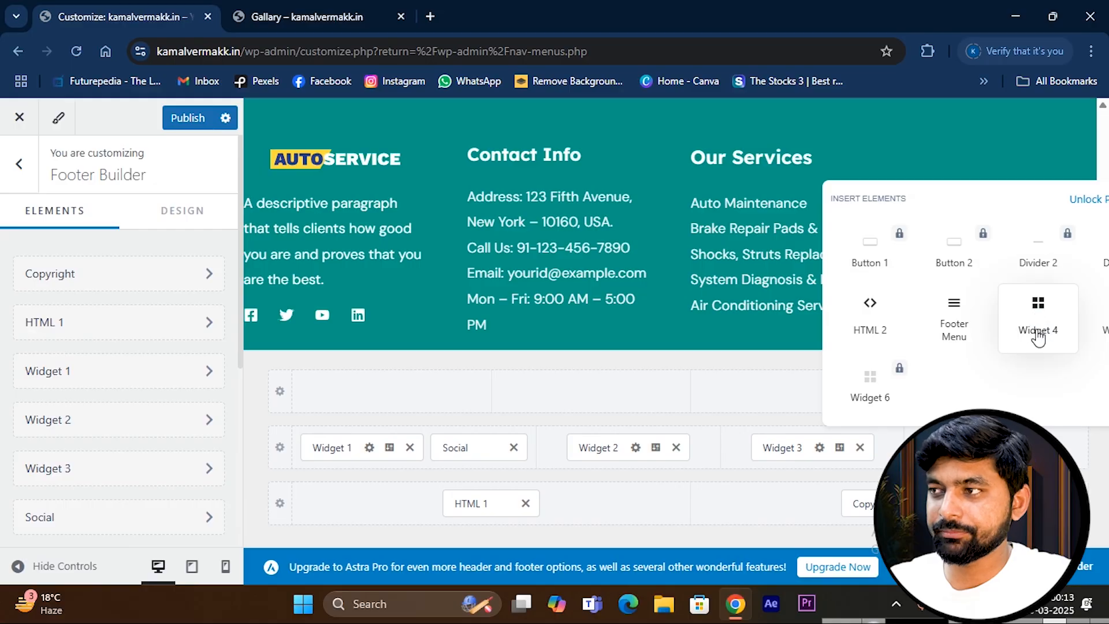
{"action": "left_click", "coordinate": [878, 444]}
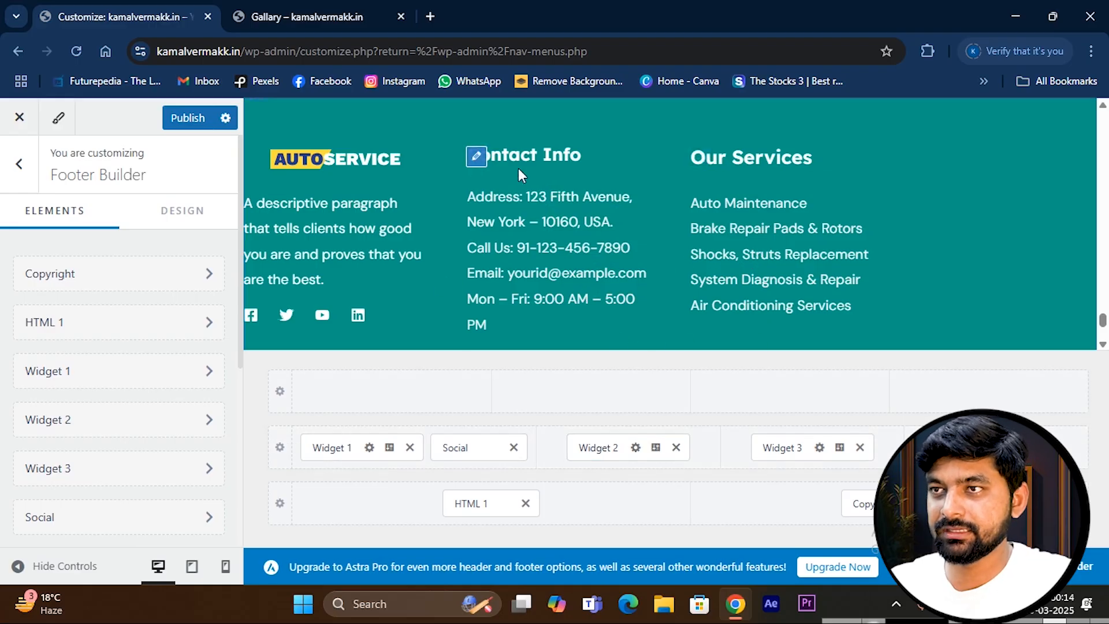
- Open the contact info widget (Widget 2) for editing and view the blocks that can be added to it
{"action": "left_click", "coordinate": [602, 450]}
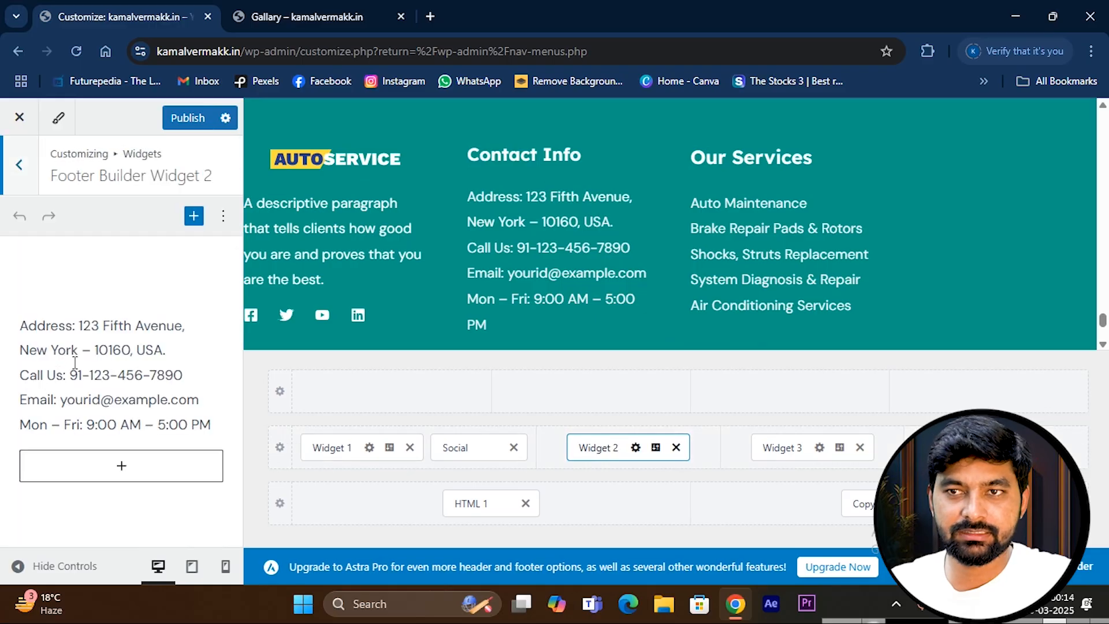
{"action": "left_click", "coordinate": [88, 376]}
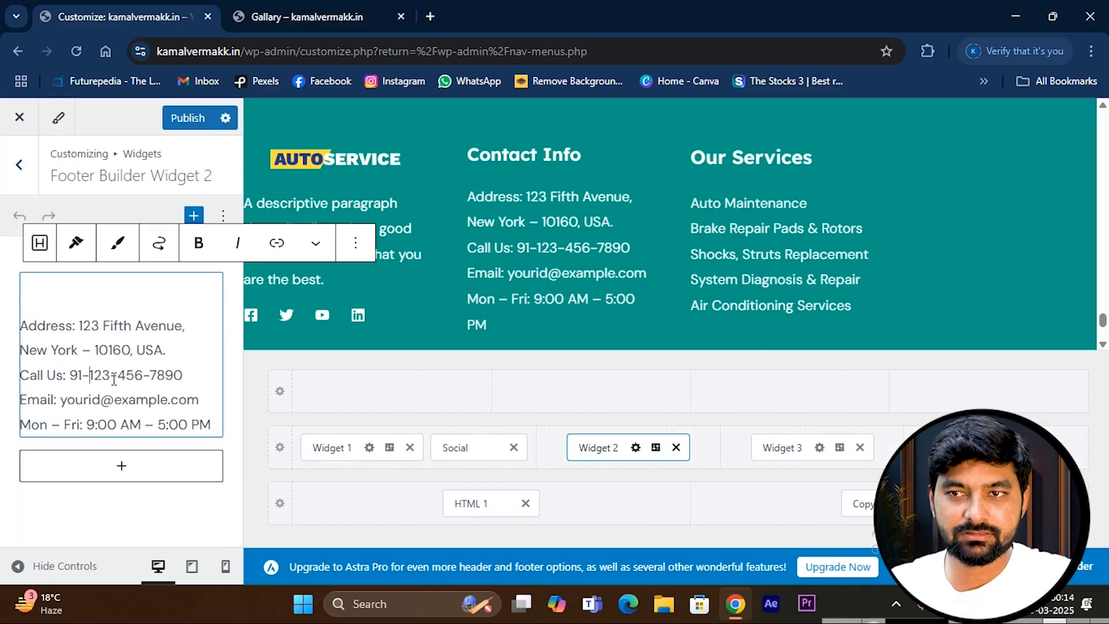
{"action": "left_click", "coordinate": [126, 467]}
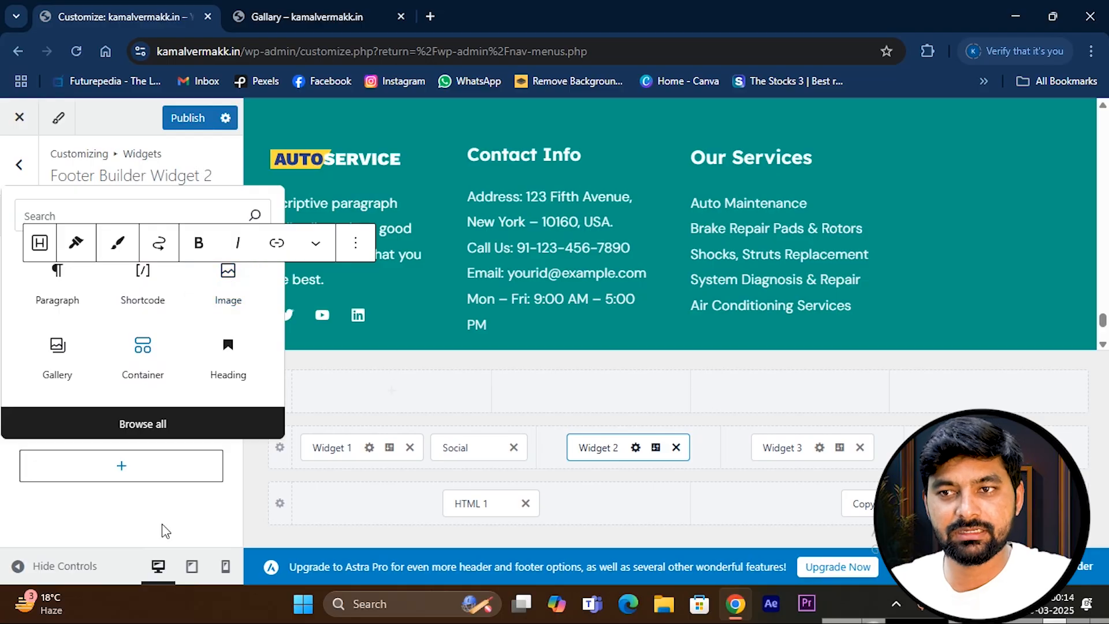
{"action": "left_click", "coordinate": [201, 513]}
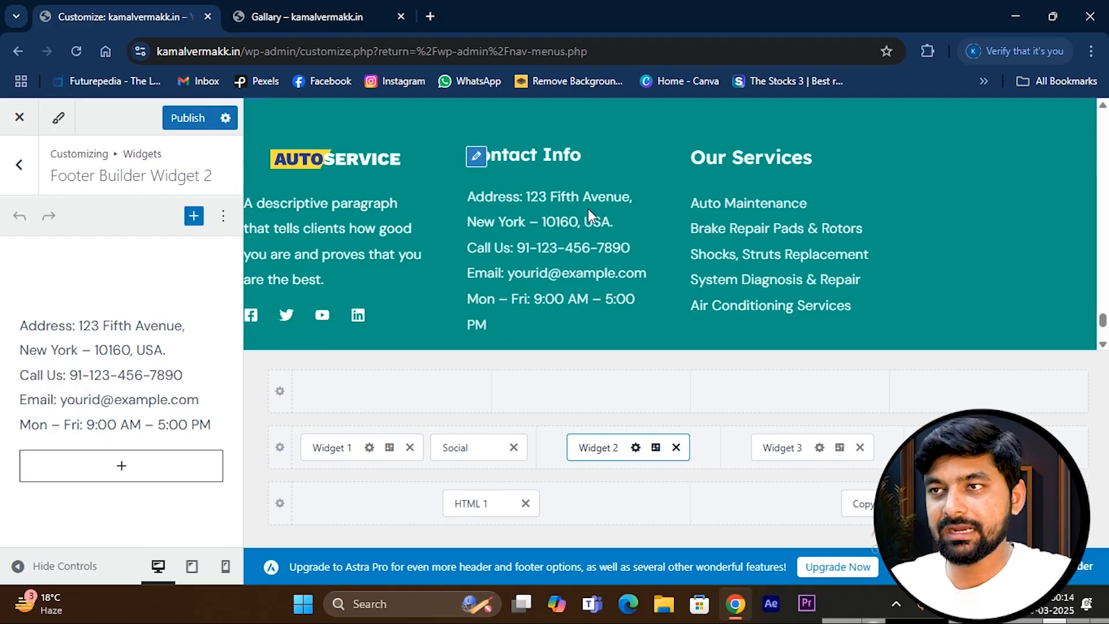
{"action": "left_click", "coordinate": [474, 163]}
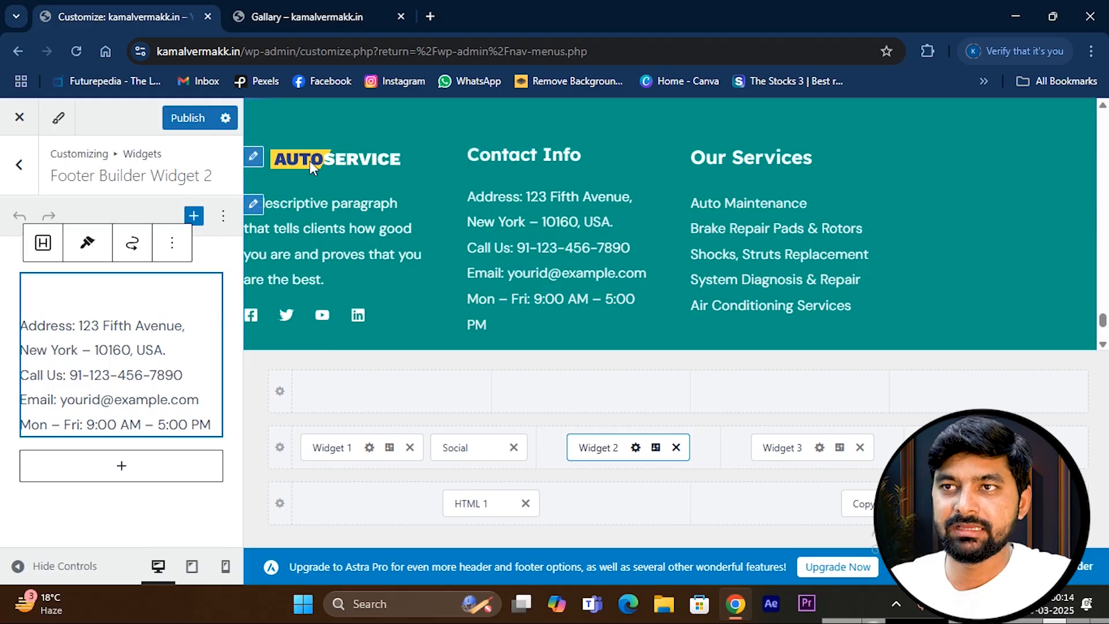
- Open the logo and description widget (Widget 1) for editing and inspect its image and text blocks
{"action": "left_click", "coordinate": [261, 160]}
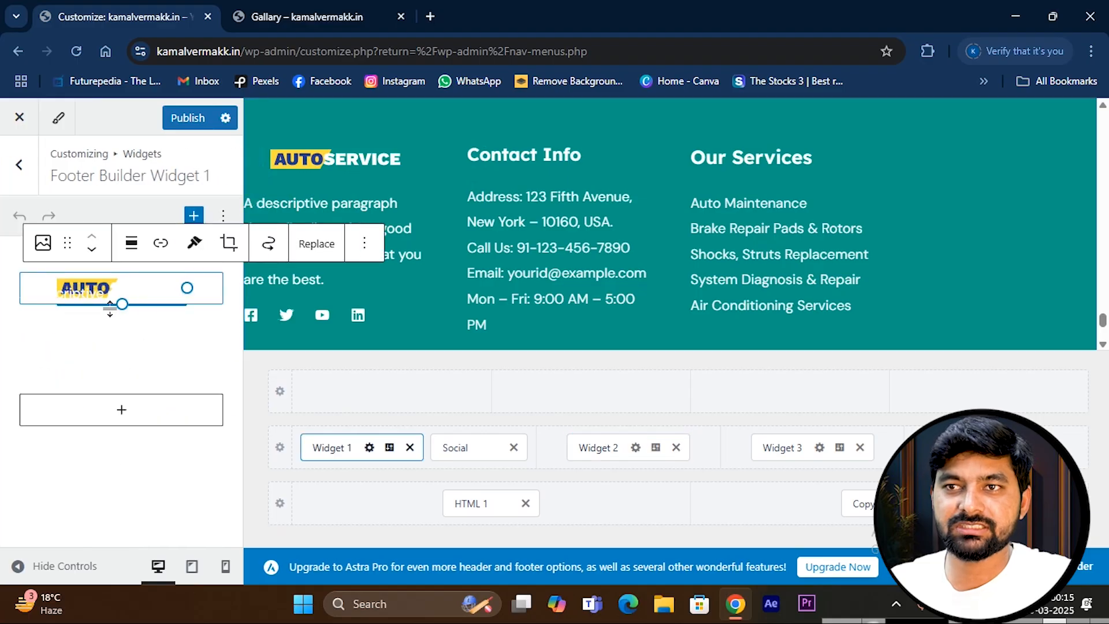
{"action": "left_click", "coordinate": [96, 294]}
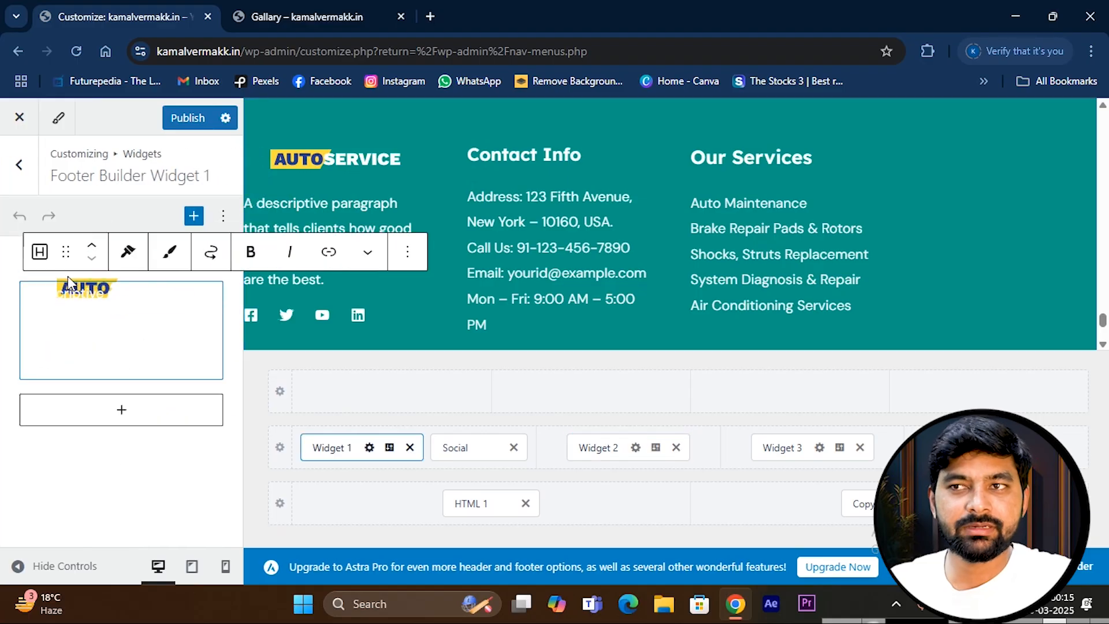
{"action": "left_click", "coordinate": [407, 254]}
{"action": "left_click", "coordinate": [365, 331]}
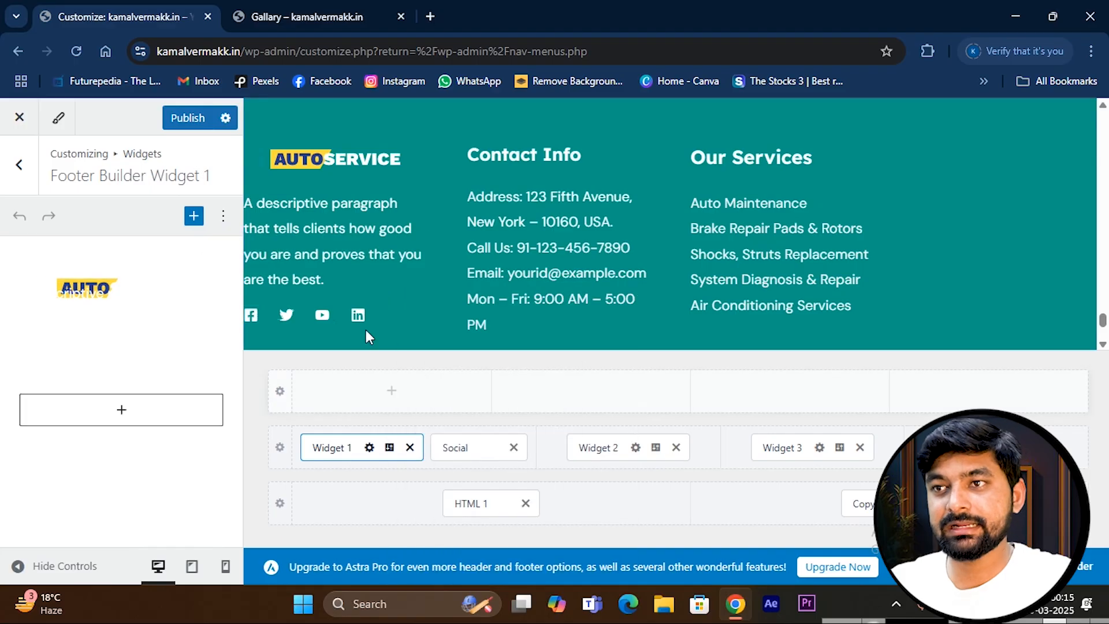
- Open the footer's Social element and remove its Linkedin icon
{"action": "mouse_move", "coordinate": [347, 320]}
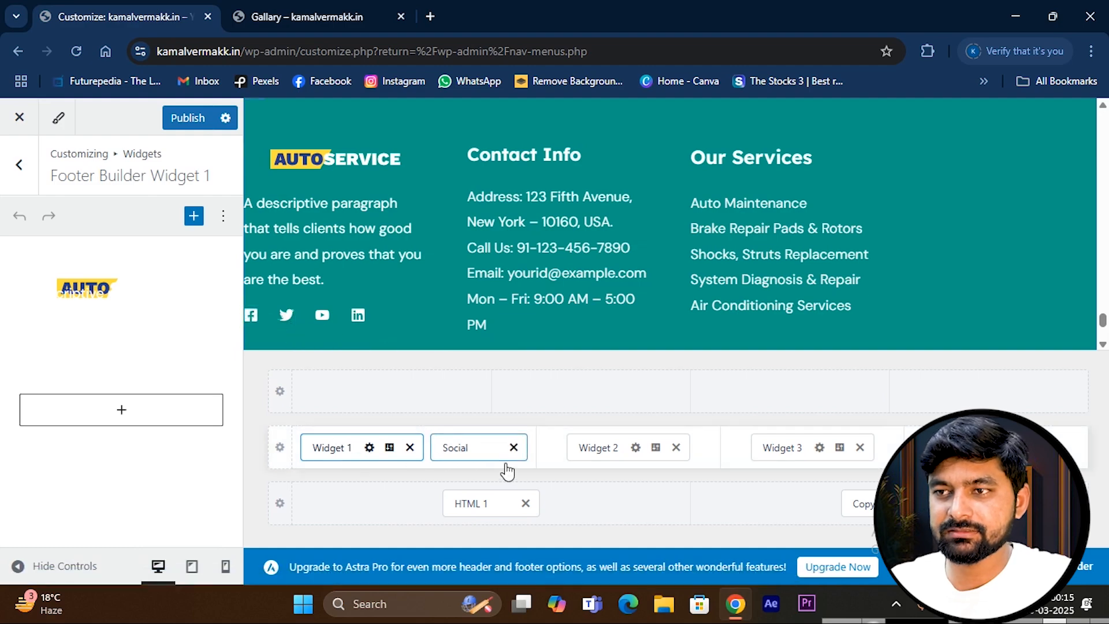
{"action": "left_click", "coordinate": [473, 449]}
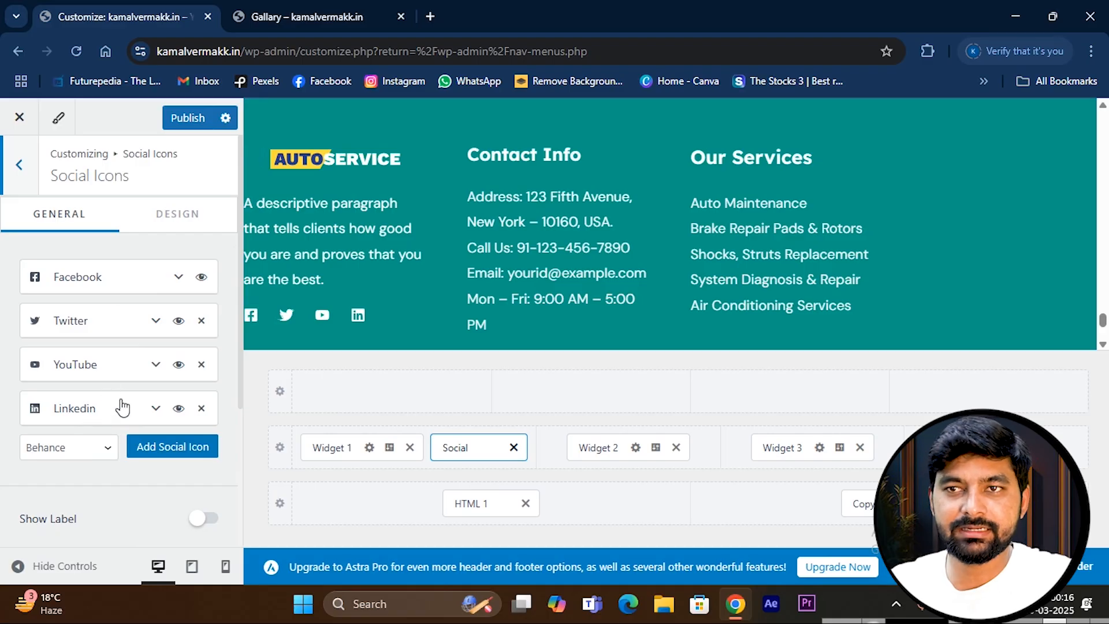
{"action": "left_click", "coordinate": [201, 409]}
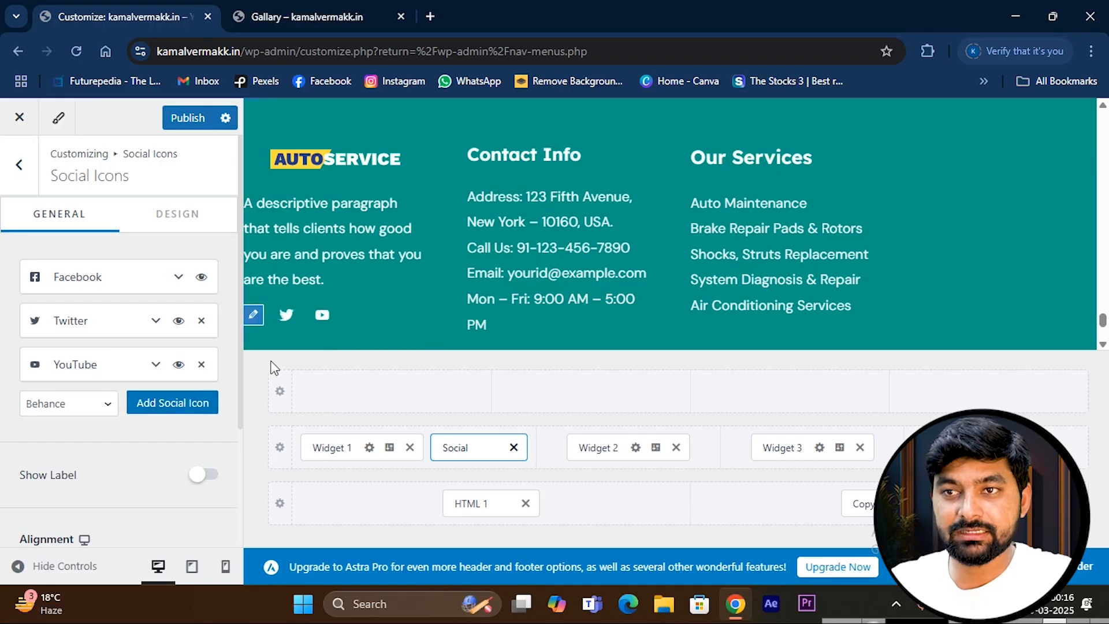
- Add a Behance icon to the footer's social icons and set its label to What'saap
{"action": "left_click", "coordinate": [181, 412]}
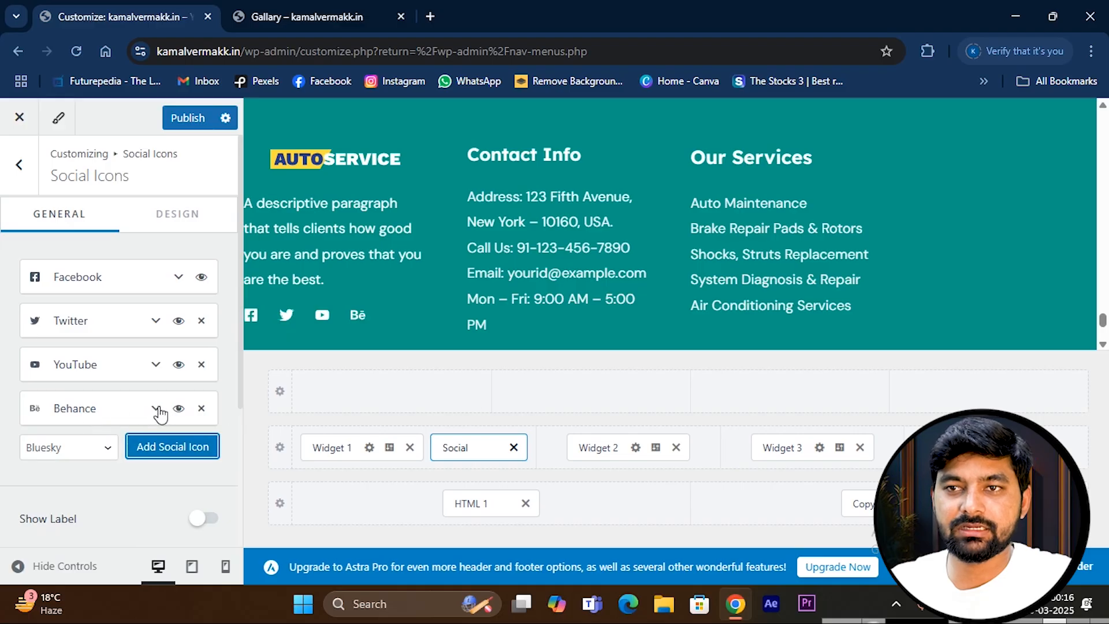
{"action": "left_click", "coordinate": [157, 410]}
{"action": "left_click_drag", "start_coordinate": [94, 469], "coordinate": [4, 471]}
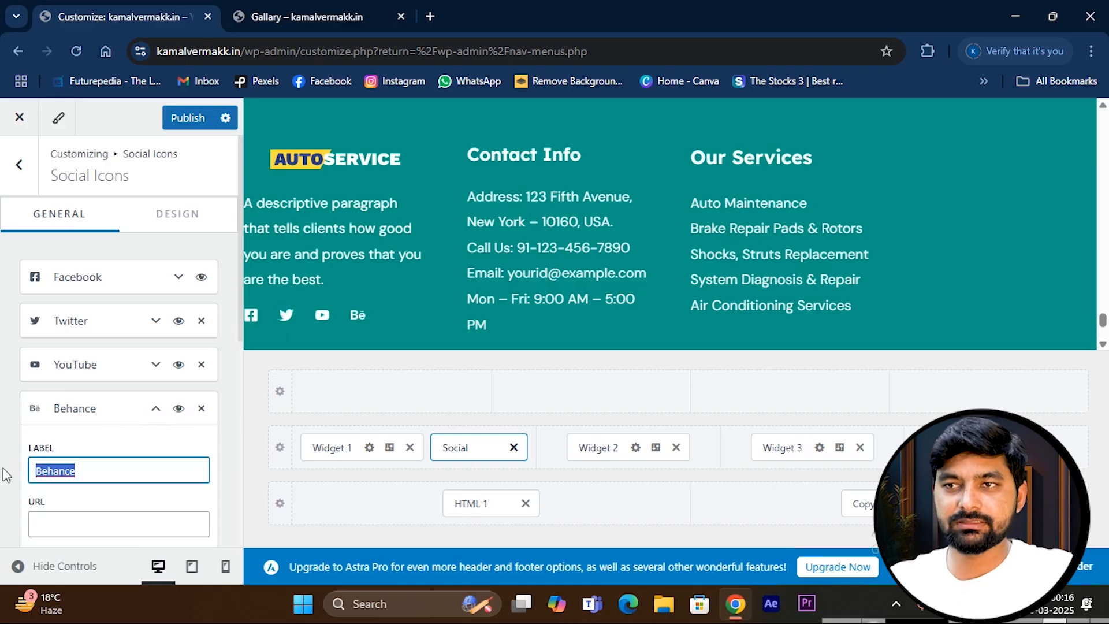
{"action": "type", "text": "What'saap"}
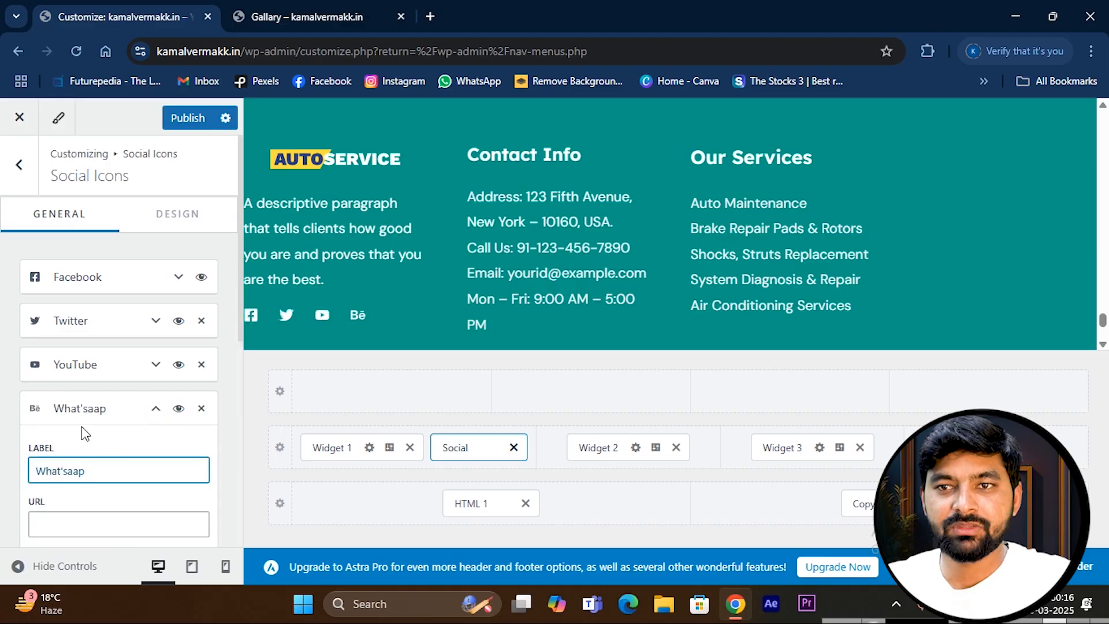
- Clear the Behance icon from the What'saap social item and browse the icon library for a replacement
{"action": "left_click", "coordinate": [64, 520]}
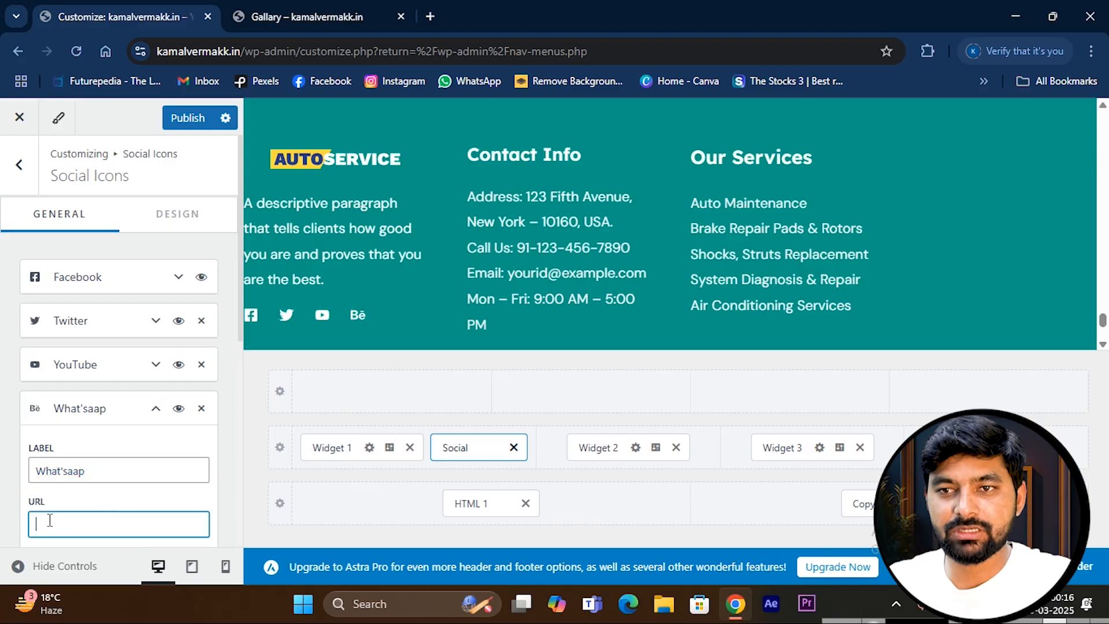
{"action": "scroll", "coordinate": [81, 497], "scroll_direction": "down", "scroll_amount": 2}
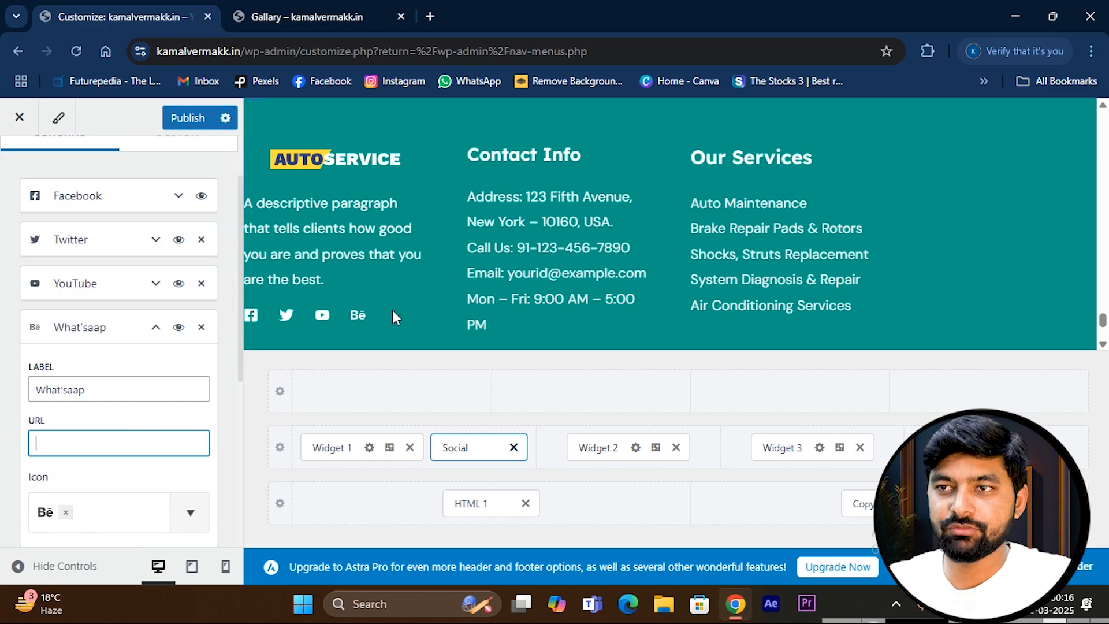
{"action": "left_click", "coordinate": [66, 512]}
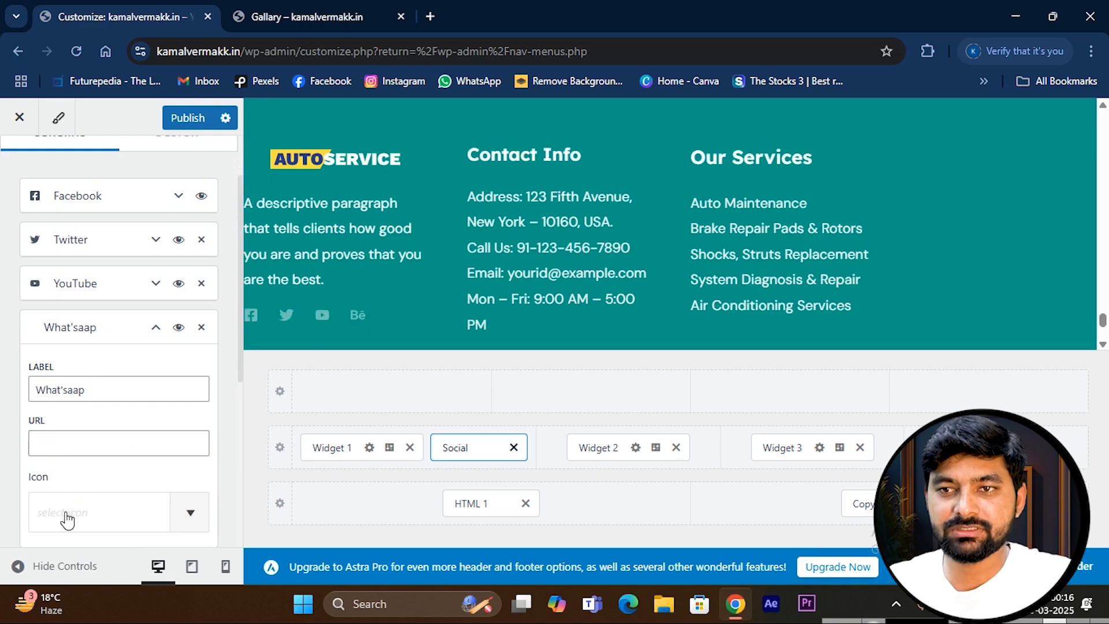
{"action": "left_click", "coordinate": [189, 512]}
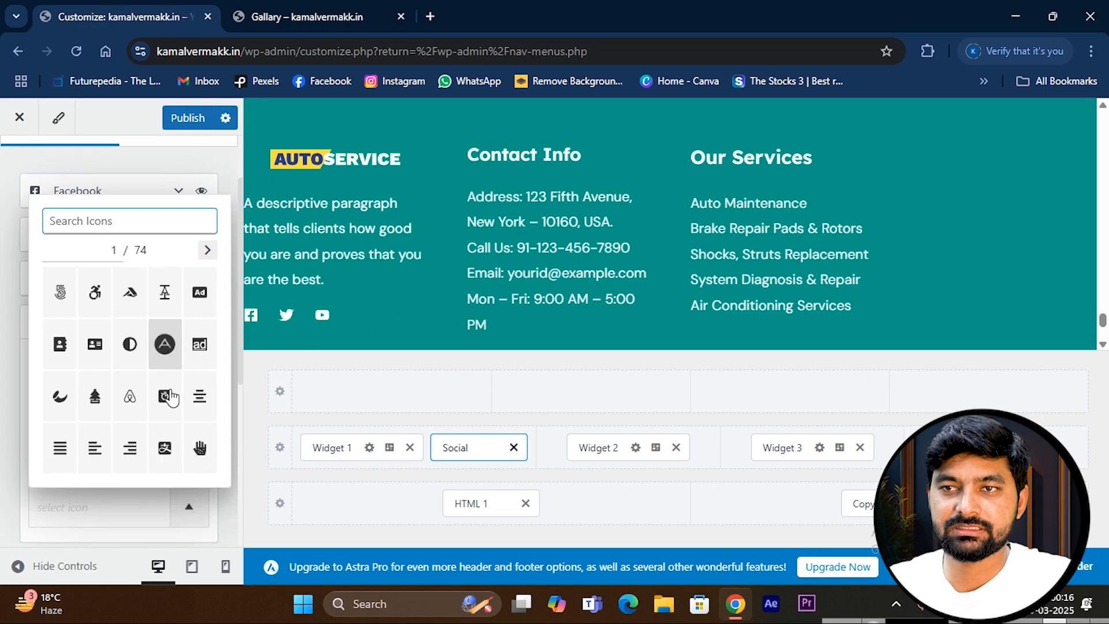
{"action": "scroll", "coordinate": [170, 397], "scroll_direction": "down", "scroll_amount": 4}
{"action": "scroll", "coordinate": [154, 339], "scroll_direction": "up", "scroll_amount": 4}
{"action": "left_click", "coordinate": [208, 256]}
{"action": "left_click", "coordinate": [208, 256]}
{"action": "left_click", "coordinate": [208, 255]}
{"action": "left_click", "coordinate": [207, 255]}
- Search the icon library for "what", assign the square WhatsApp icon to the What'saap item and publish the change
{"action": "left_click", "coordinate": [146, 224]}
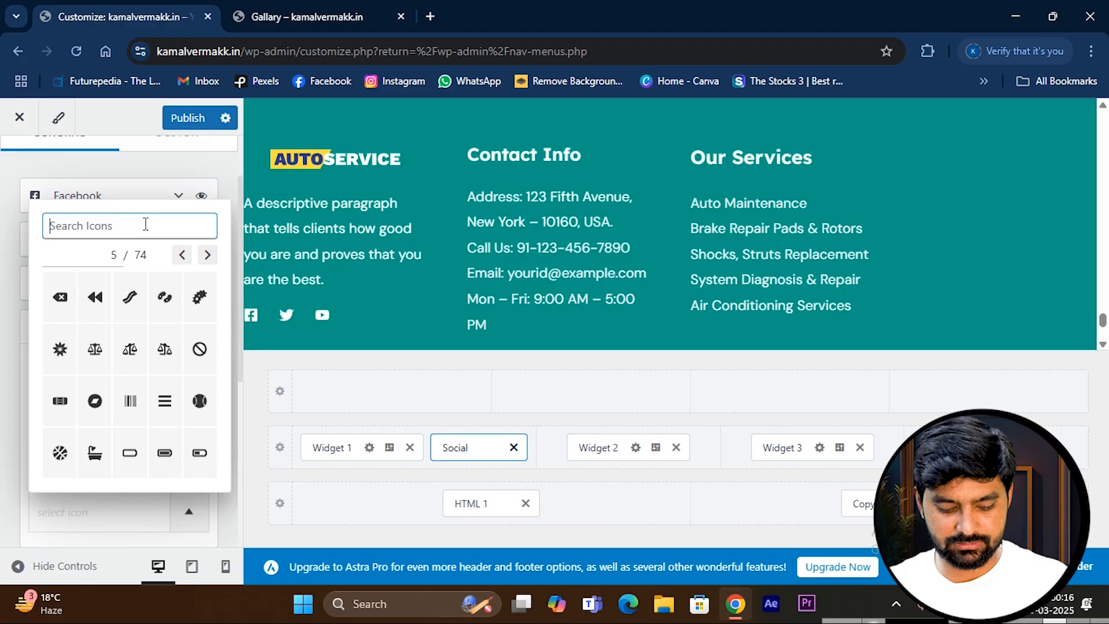
{"action": "type", "text": "what"}
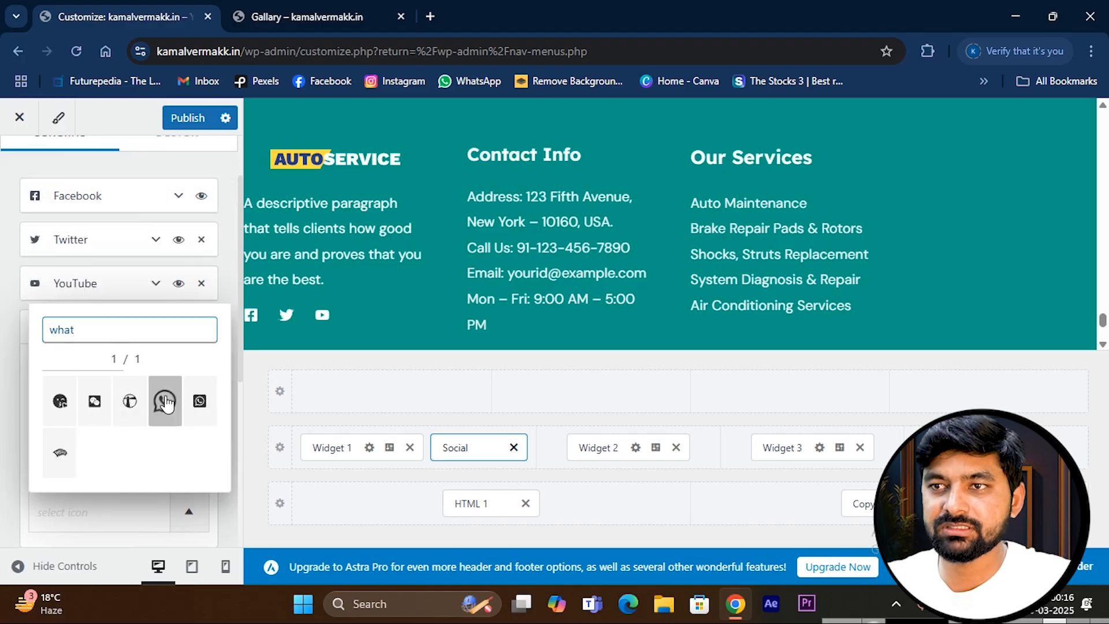
{"action": "left_click", "coordinate": [166, 403]}
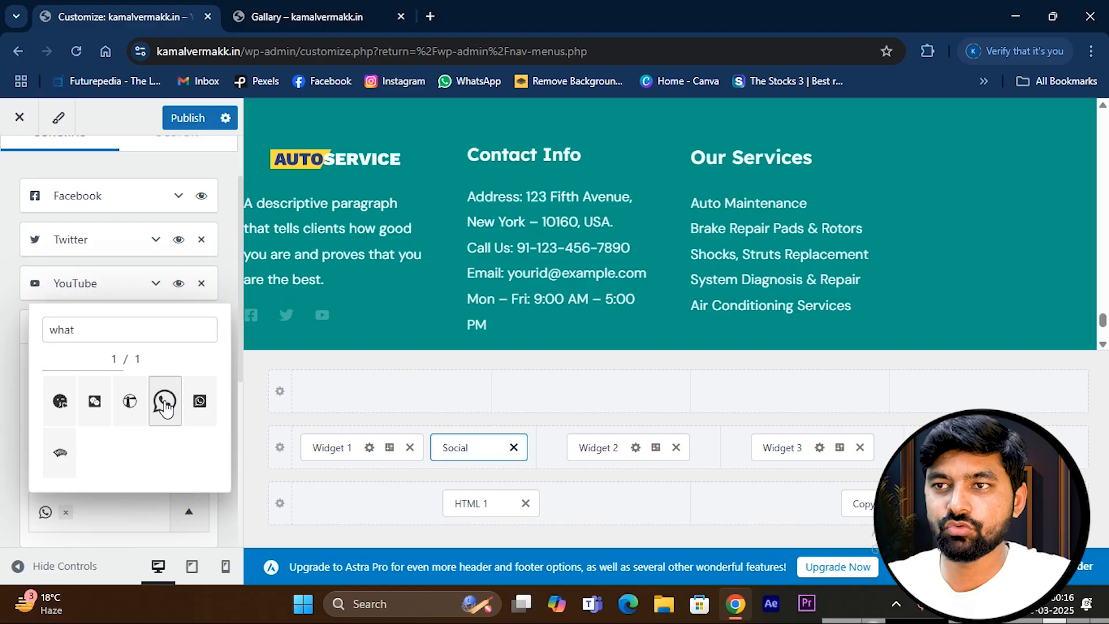
{"action": "left_click", "coordinate": [199, 404]}
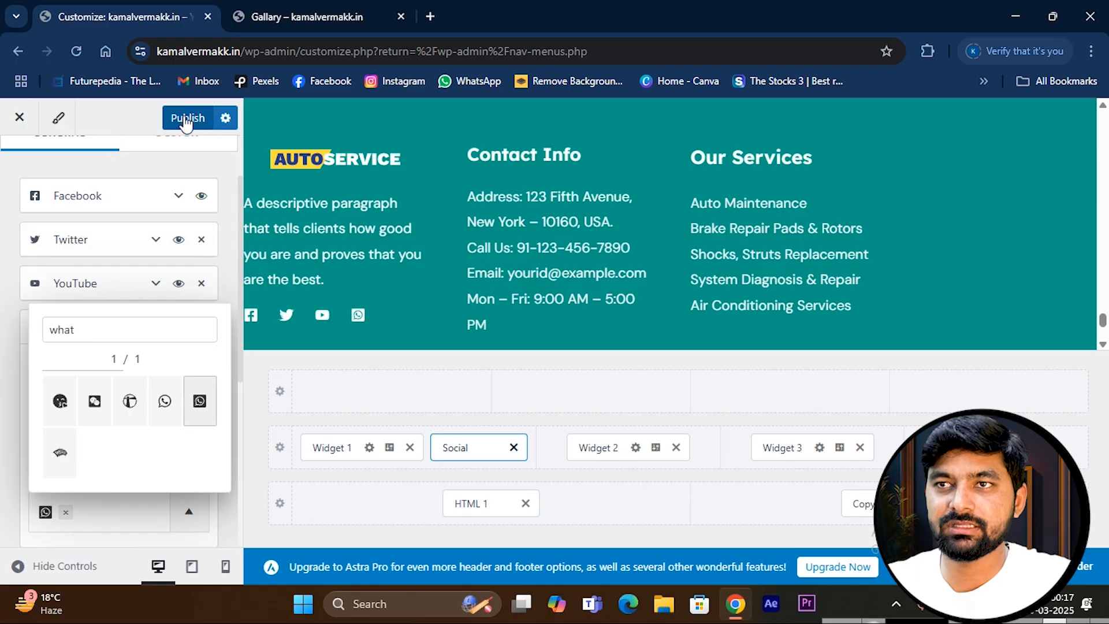
{"action": "left_click", "coordinate": [185, 119]}
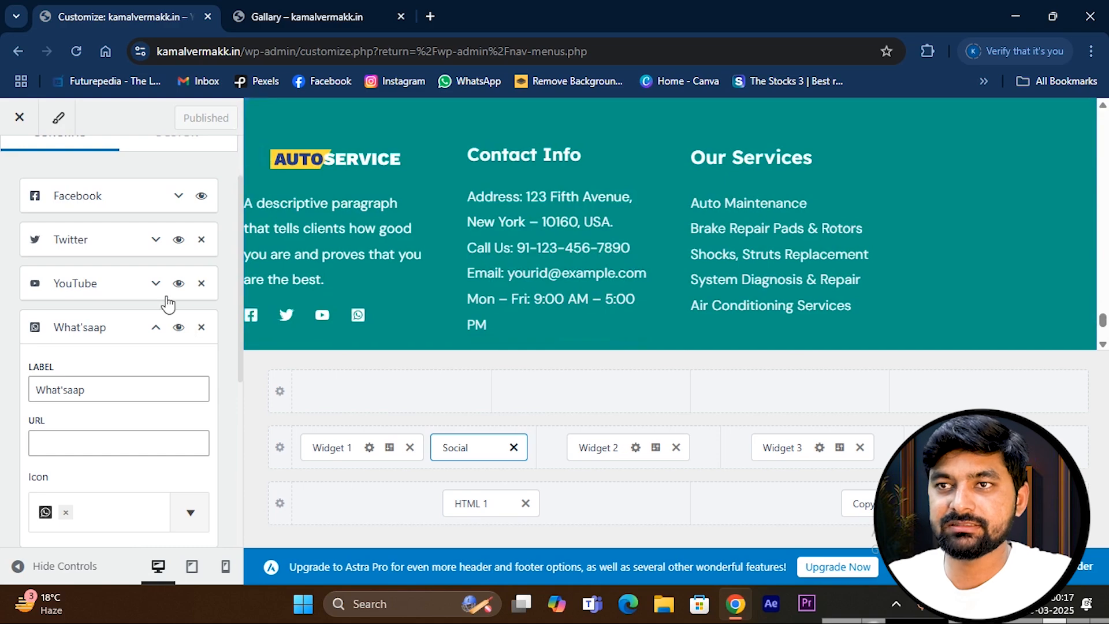
- Open the design settings of the footer's social icons and try a custom green icon color
{"action": "scroll", "coordinate": [127, 300], "scroll_direction": "up", "scroll_amount": 2}
{"action": "left_click", "coordinate": [251, 319]}
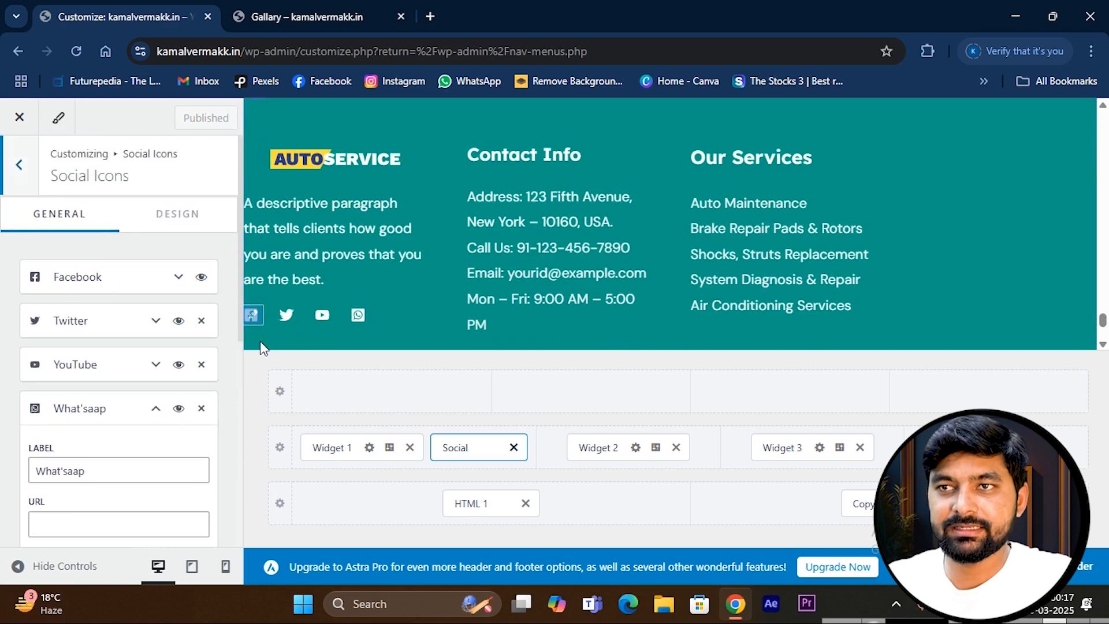
{"action": "left_click", "coordinate": [179, 222]}
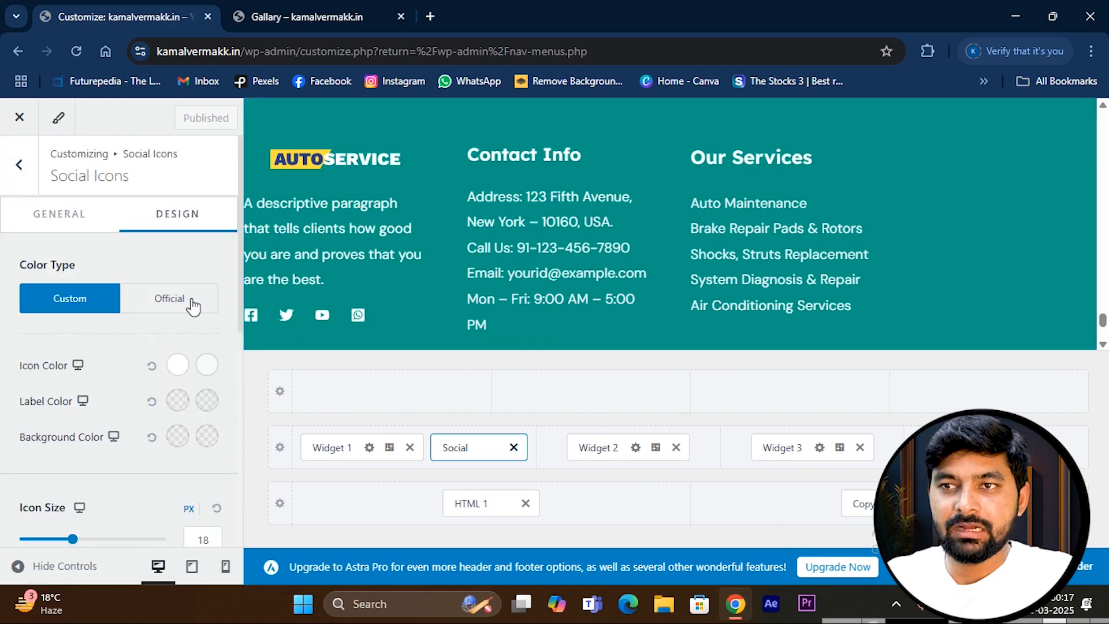
{"action": "left_click", "coordinate": [178, 368]}
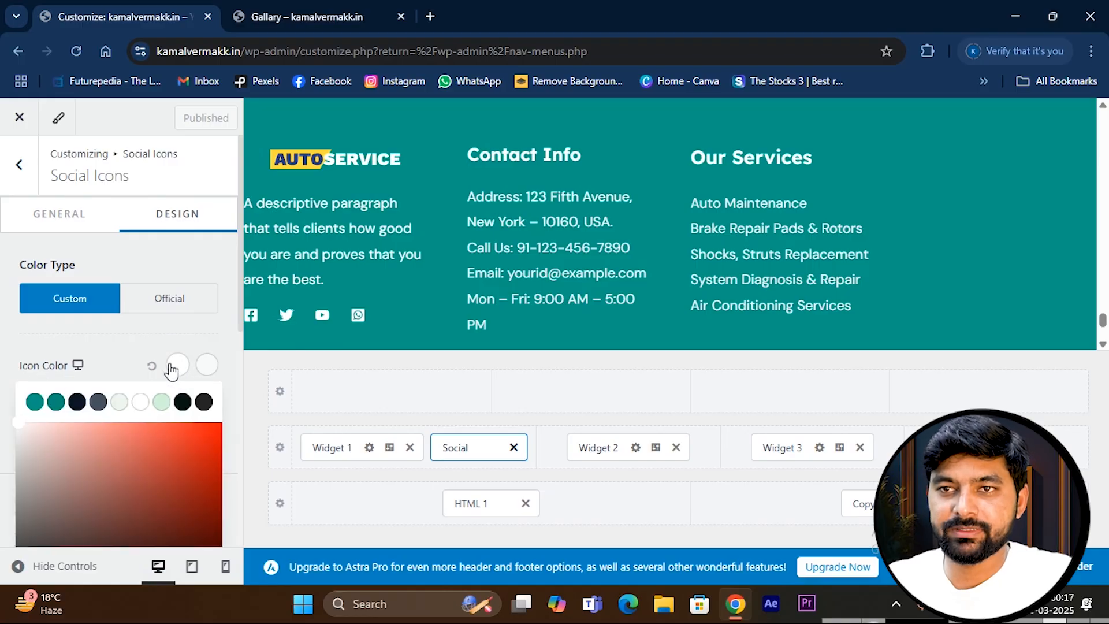
{"action": "left_click", "coordinate": [113, 465]}
{"action": "left_click_drag", "start_coordinate": [171, 446], "coordinate": [74, 485]}
{"action": "scroll", "coordinate": [151, 420], "scroll_direction": "down", "scroll_amount": 2}
{"action": "left_click_drag", "start_coordinate": [99, 337], "coordinate": [149, 312]}
{"action": "left_click", "coordinate": [136, 486]}
{"action": "left_click_drag", "start_coordinate": [134, 488], "coordinate": [112, 496]}
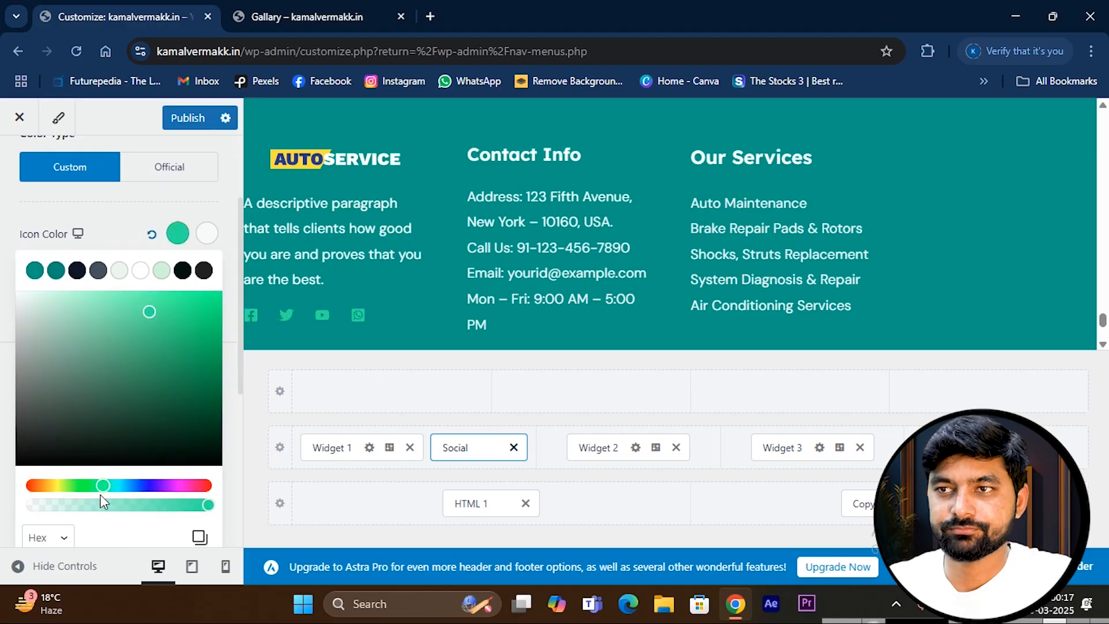
- Reset the social icons' custom icon color to its default and close the color picker
{"action": "left_click", "coordinate": [151, 234]}
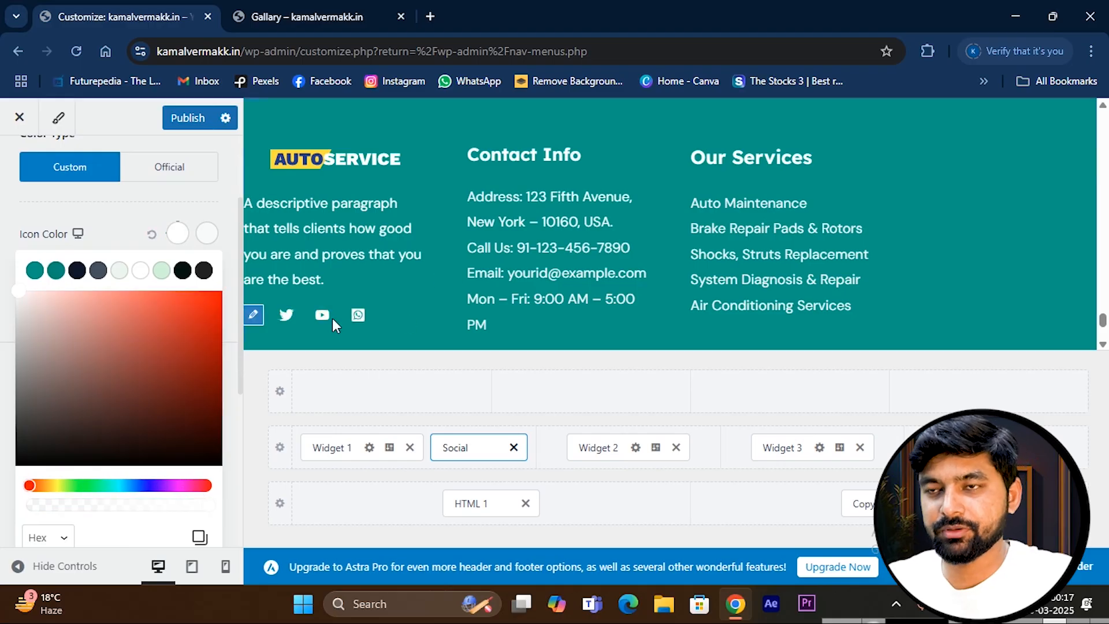
{"action": "left_click_drag", "start_coordinate": [132, 322], "coordinate": [4, 288]}
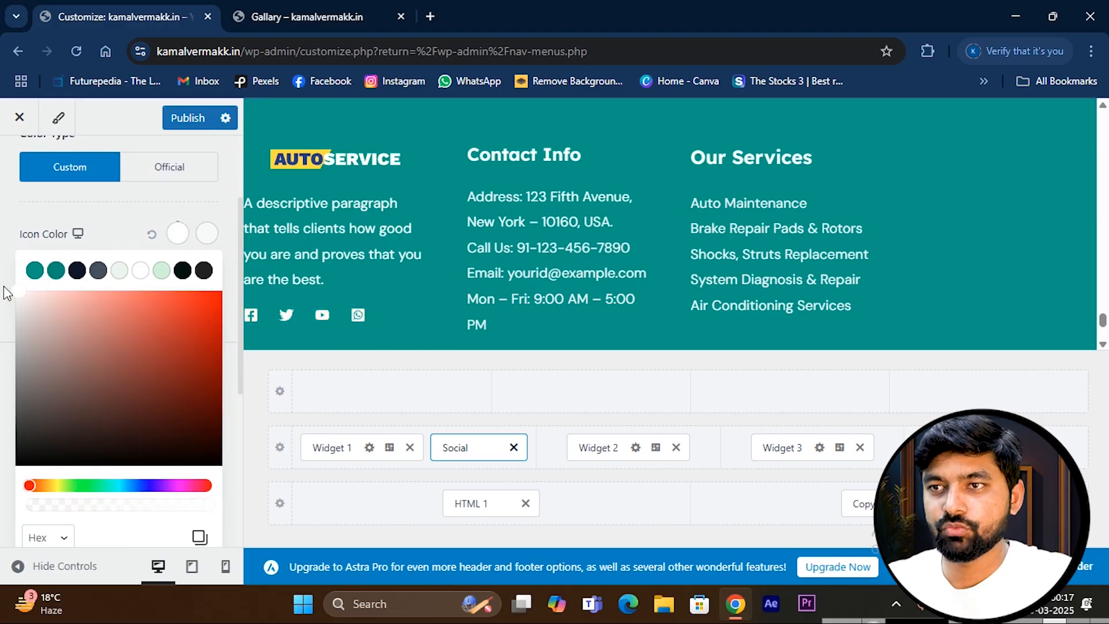
{"action": "scroll", "coordinate": [113, 314], "scroll_direction": "up", "scroll_amount": 1}
{"action": "left_click", "coordinate": [105, 286]}
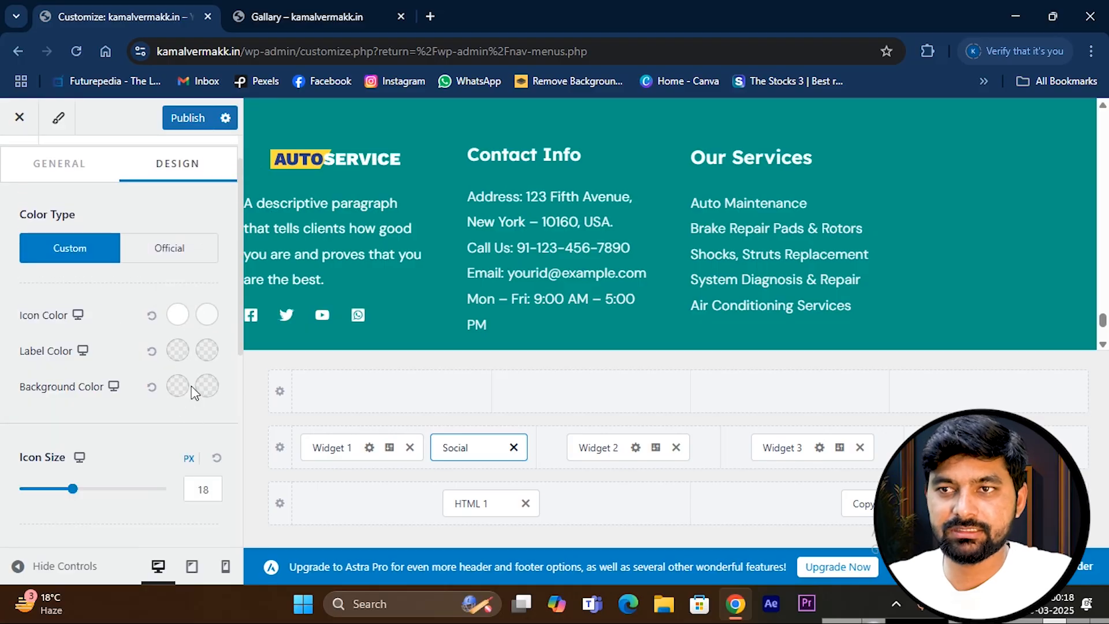
- Review the footer preview and open the Contact Info, Our Services and logo widgets in turn for editing
{"action": "scroll", "coordinate": [186, 362], "scroll_direction": "up", "scroll_amount": 1}
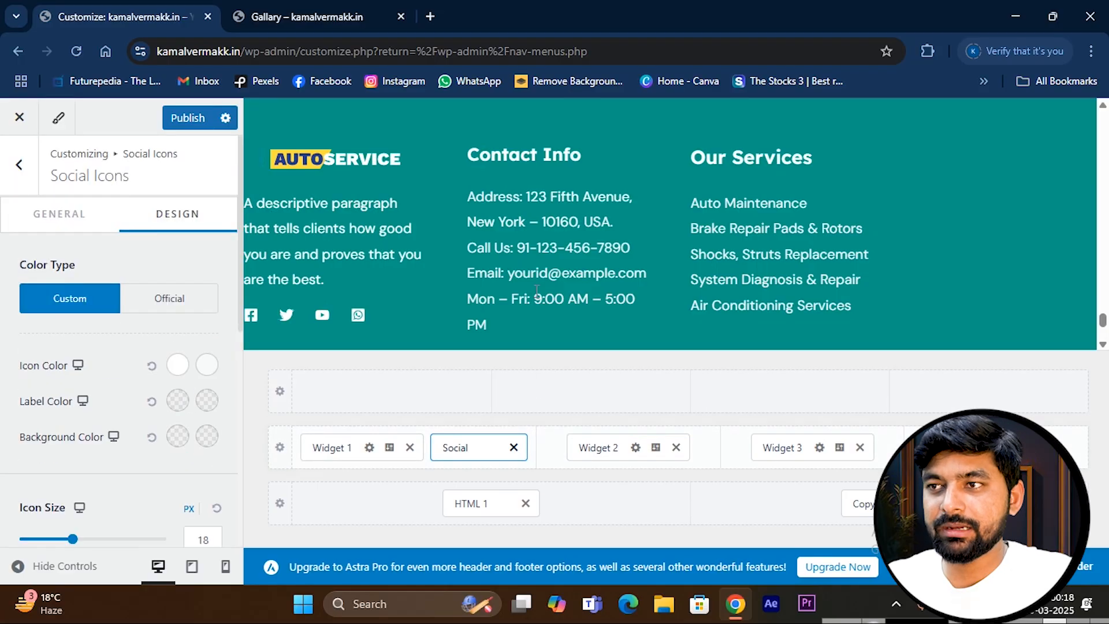
{"action": "scroll", "coordinate": [563, 343], "scroll_direction": "up", "scroll_amount": 1}
{"action": "scroll", "coordinate": [563, 346], "scroll_direction": "up", "scroll_amount": 1}
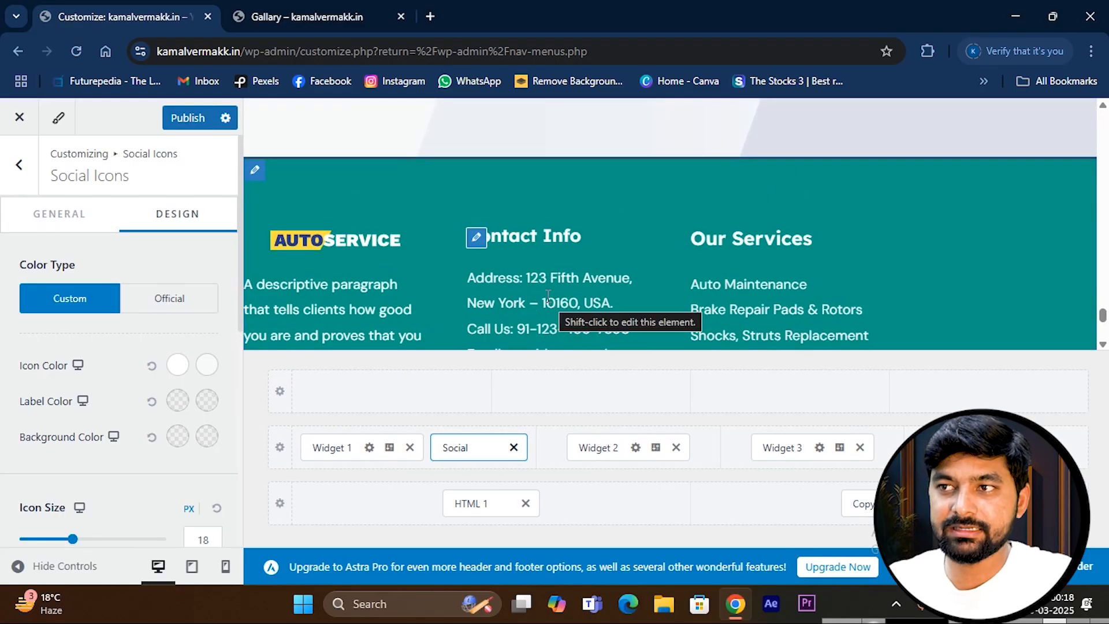
{"action": "scroll", "coordinate": [548, 298], "scroll_direction": "down", "scroll_amount": 3}
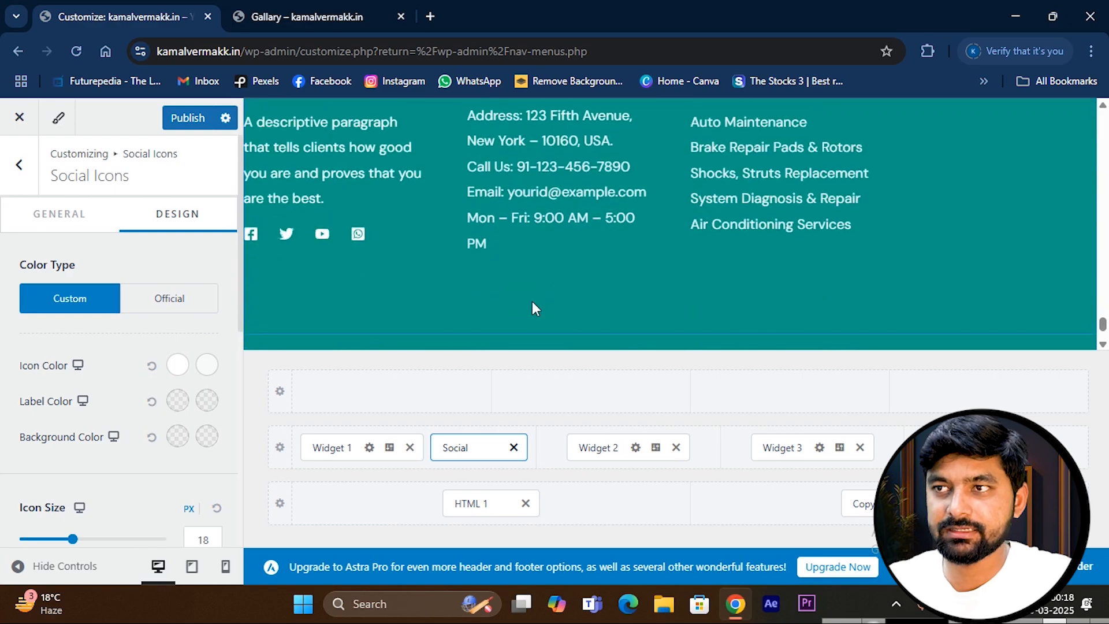
{"action": "scroll", "coordinate": [532, 301], "scroll_direction": "up", "scroll_amount": 1}
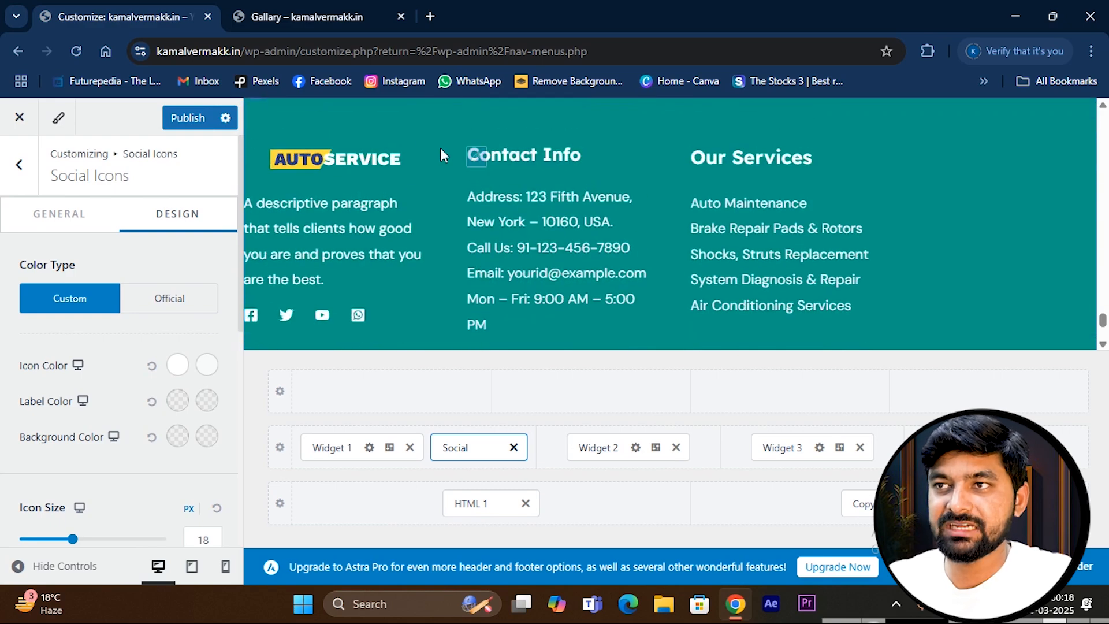
{"action": "left_click", "coordinate": [477, 158]}
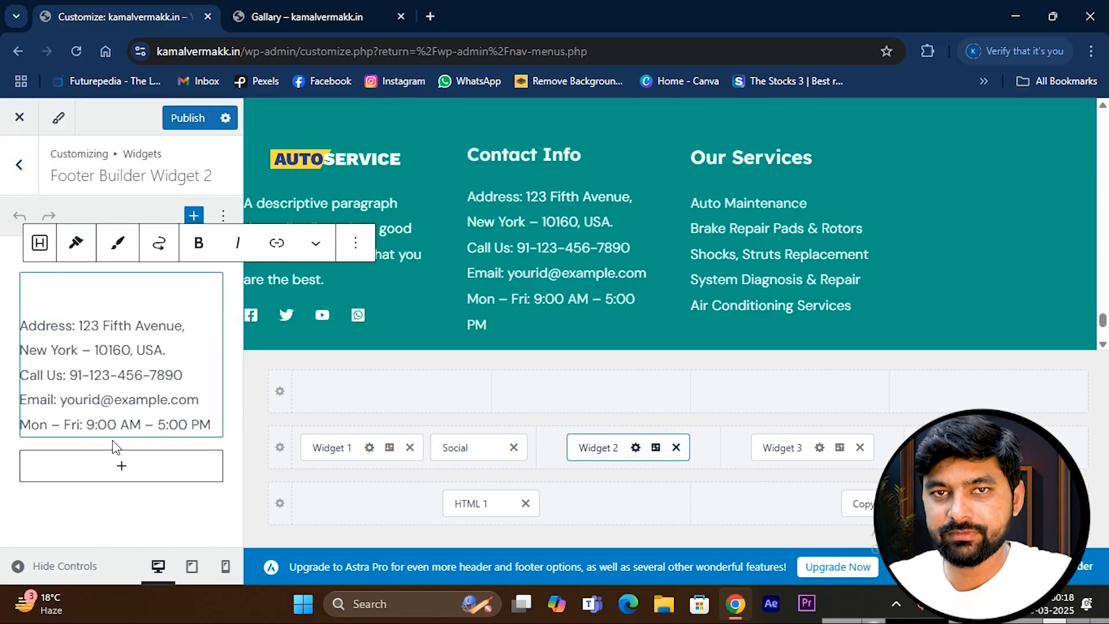
{"action": "left_click", "coordinate": [701, 156]}
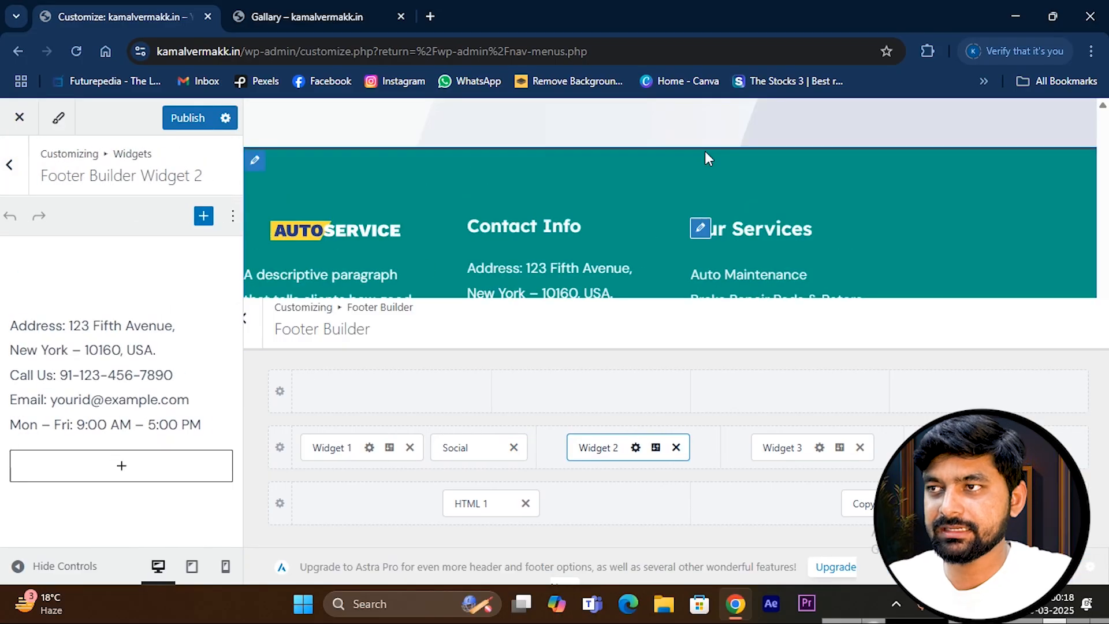
{"action": "left_click", "coordinate": [252, 227]}
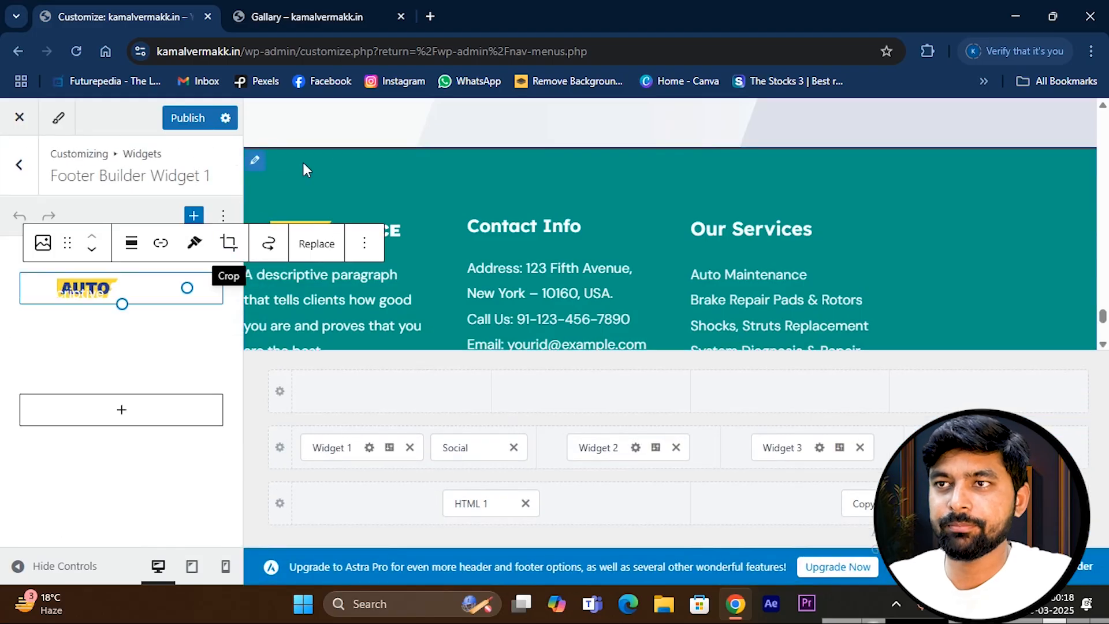
- Open the Primary Footer row's settings and review its column, layout, width, height, alignment and visibility options
{"action": "left_click", "coordinate": [254, 169]}
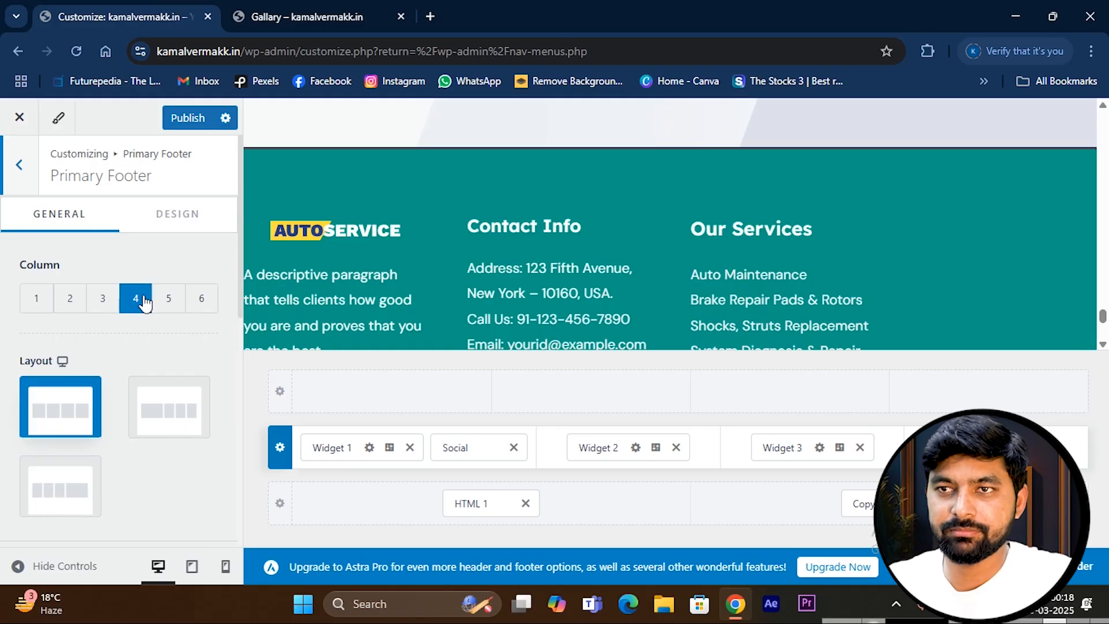
{"action": "scroll", "coordinate": [178, 321], "scroll_direction": "down", "scroll_amount": 7}
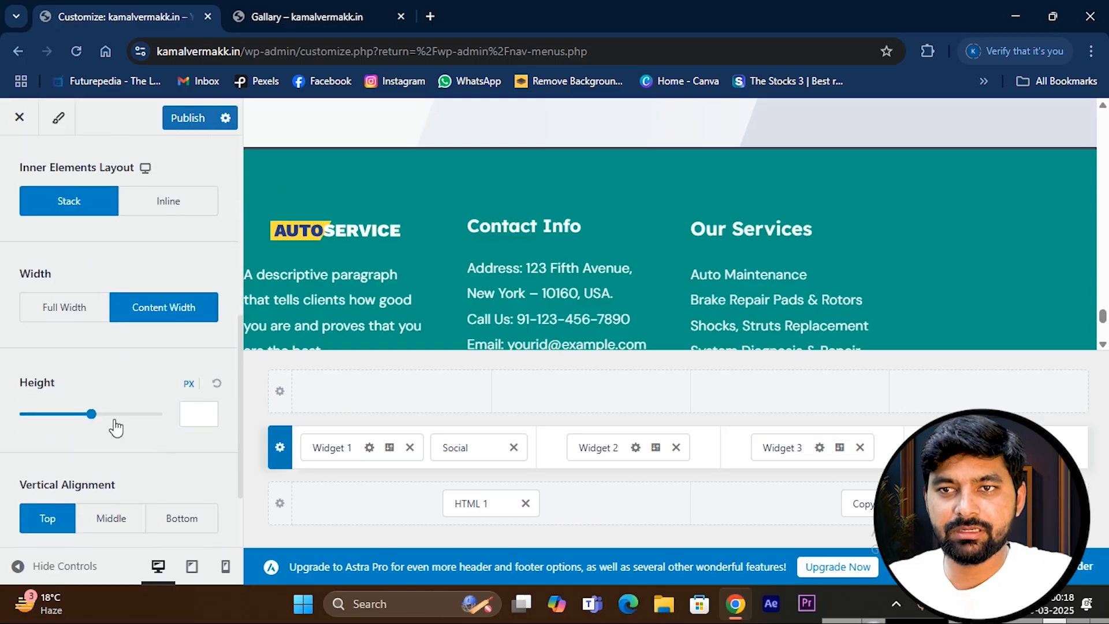
{"action": "scroll", "coordinate": [146, 389], "scroll_direction": "down", "scroll_amount": 2}
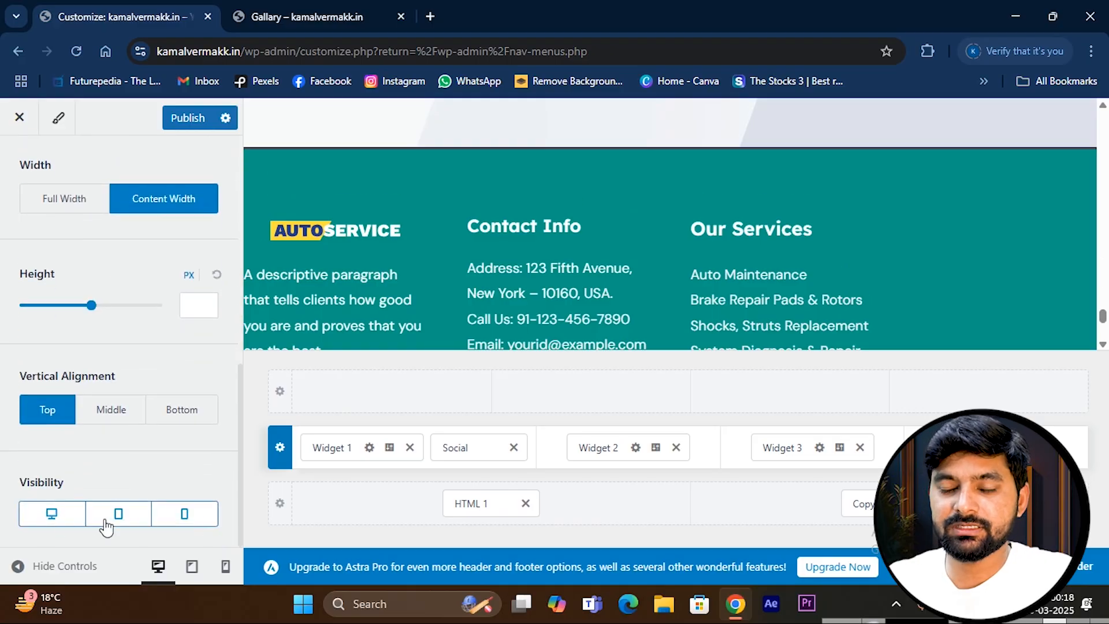
{"action": "scroll", "coordinate": [163, 478], "scroll_direction": "up", "scroll_amount": 2}
{"action": "scroll", "coordinate": [500, 299], "scroll_direction": "down", "scroll_amount": 2}
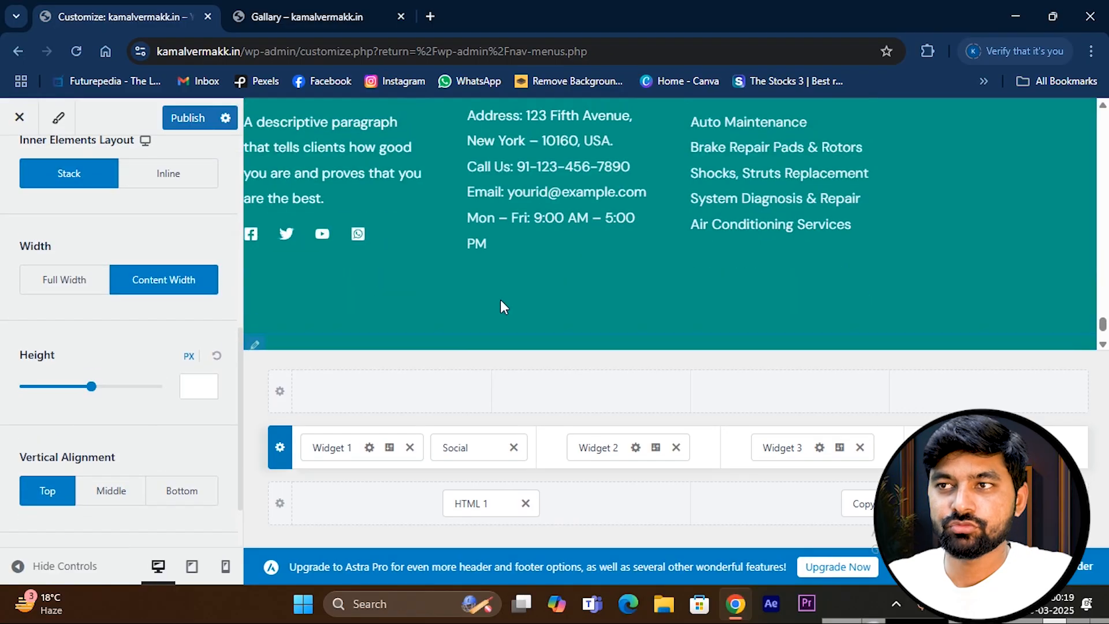
{"action": "scroll", "coordinate": [491, 254], "scroll_direction": "up", "scroll_amount": 2}
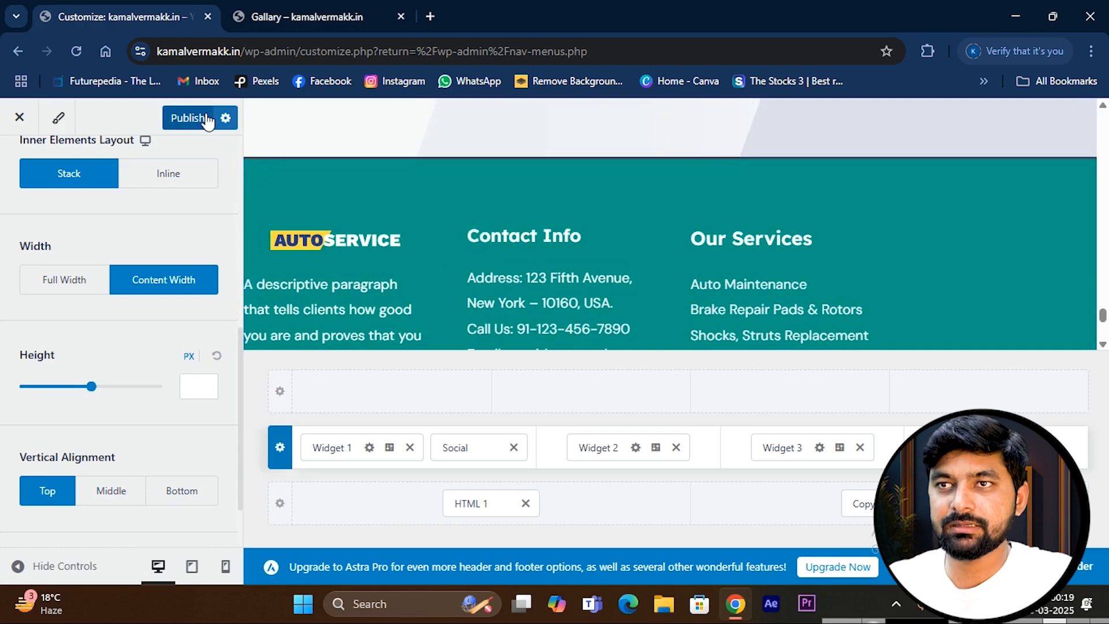
- Publish the footer changes and reload the live Gallary page to check its footer
{"action": "left_click", "coordinate": [188, 119]}
{"action": "left_click", "coordinate": [306, 16]}
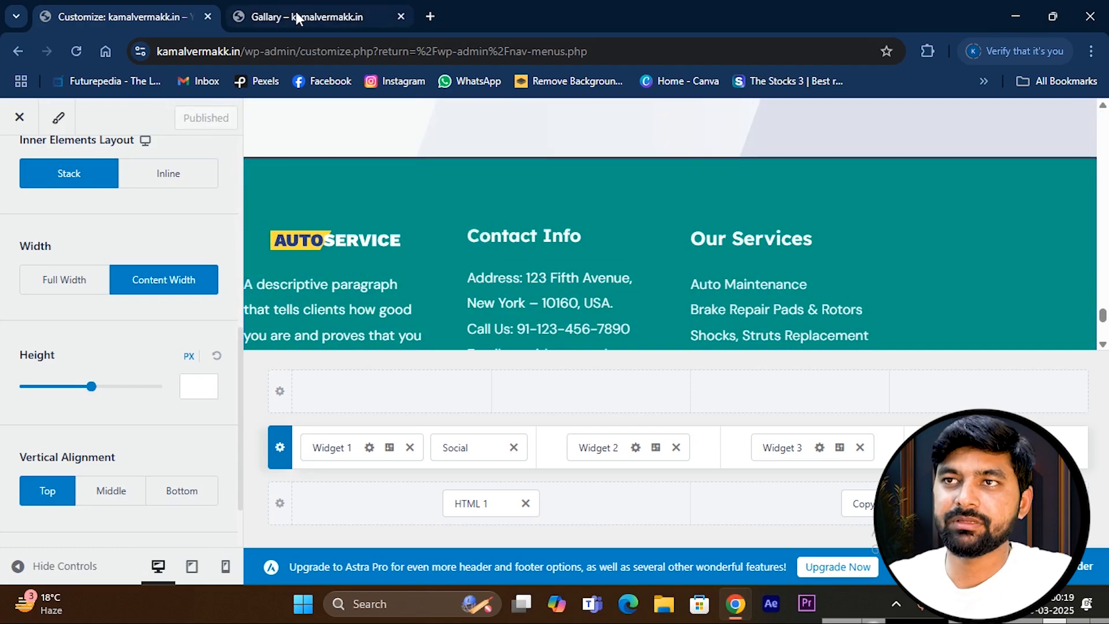
{"action": "scroll", "coordinate": [358, 318], "scroll_direction": "down", "scroll_amount": 5}
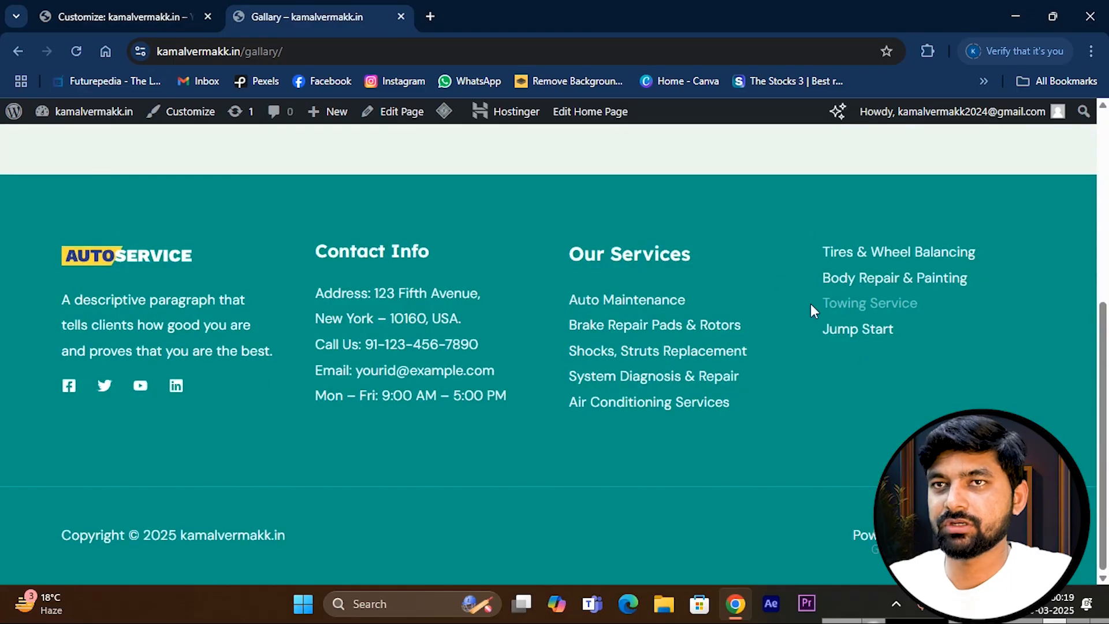
{"action": "left_click", "coordinate": [76, 51]}
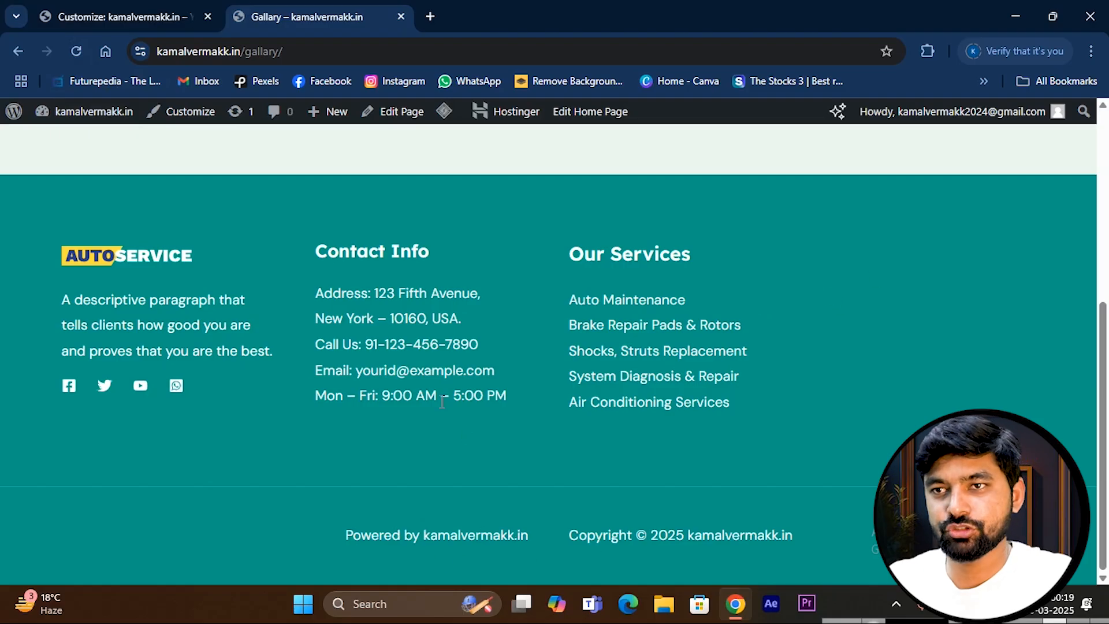
- Review the live Gallary page's header, its Services submenu and the footer
{"action": "scroll", "coordinate": [442, 401], "scroll_direction": "up", "scroll_amount": 5}
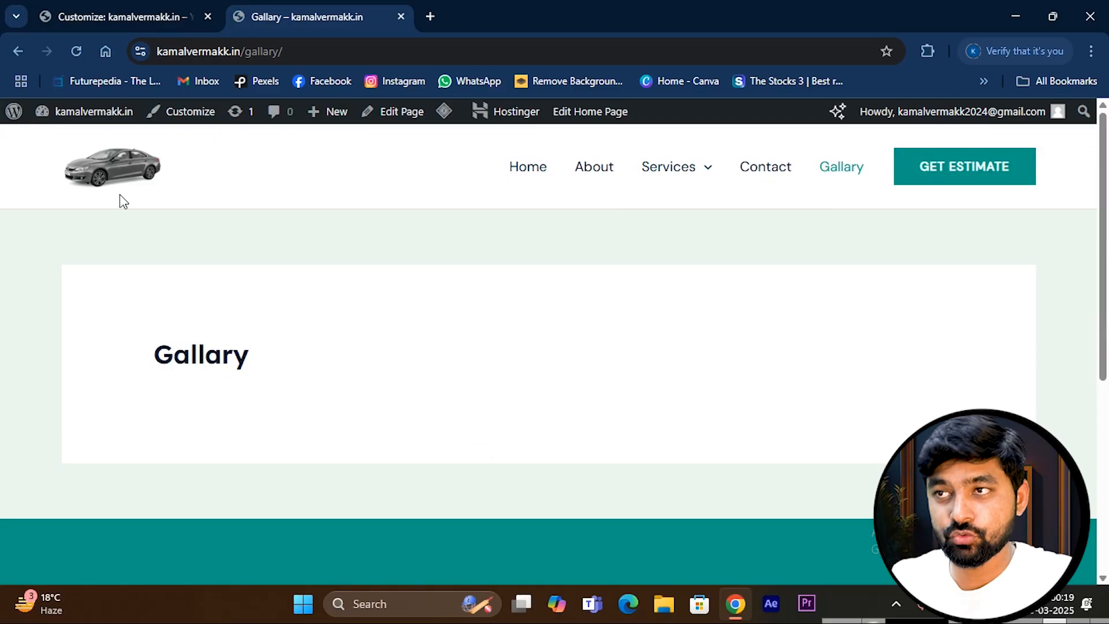
{"action": "mouse_move", "coordinate": [703, 177]}
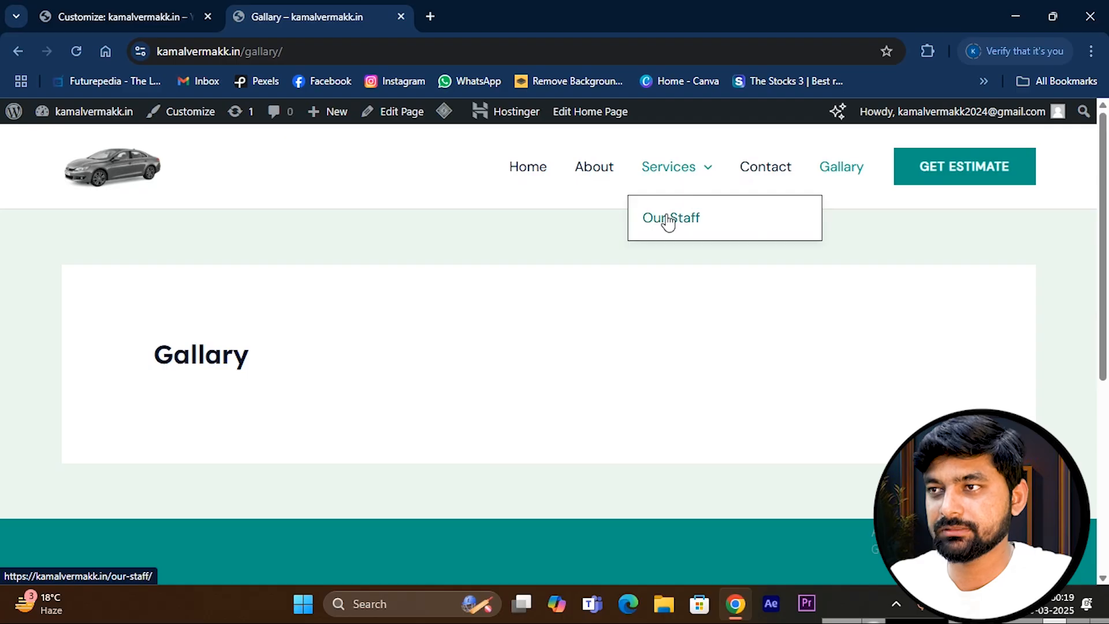
{"action": "scroll", "coordinate": [332, 318], "scroll_direction": "down", "scroll_amount": 5}
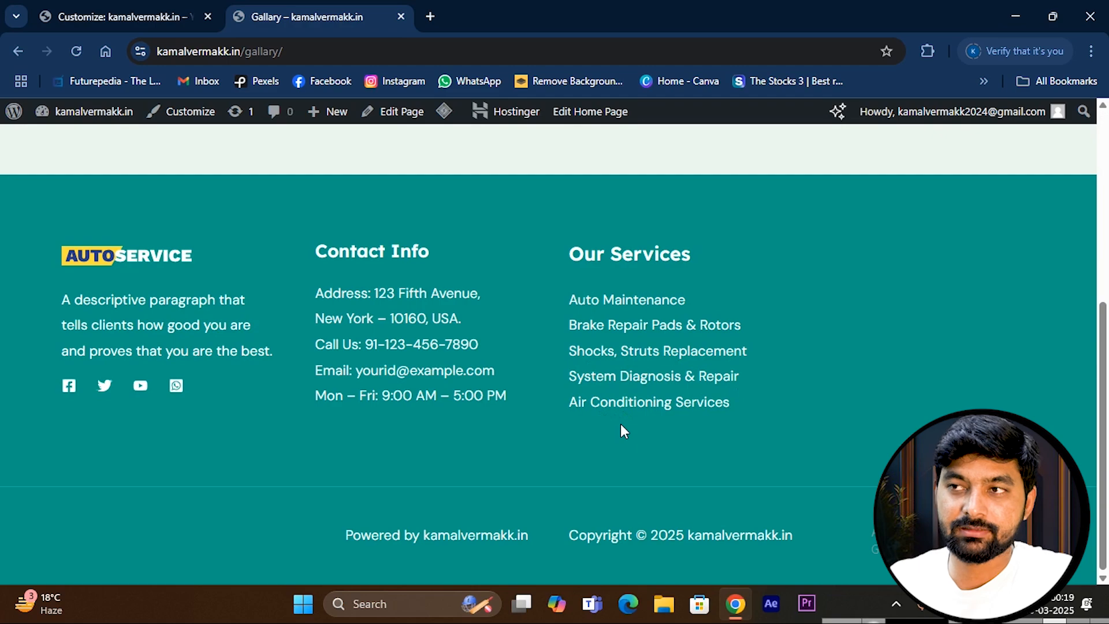
{"action": "scroll", "coordinate": [621, 424], "scroll_direction": "up", "scroll_amount": 5}
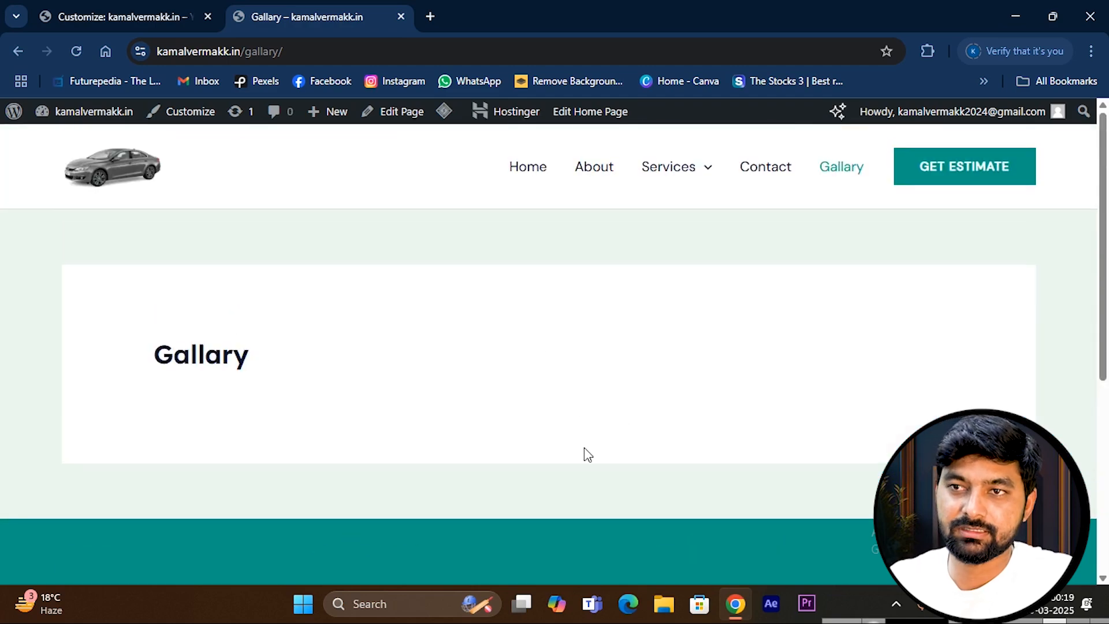
- Examine the live Gallary page's title, empty content area and footer
{"action": "double_click", "coordinate": [173, 359]}
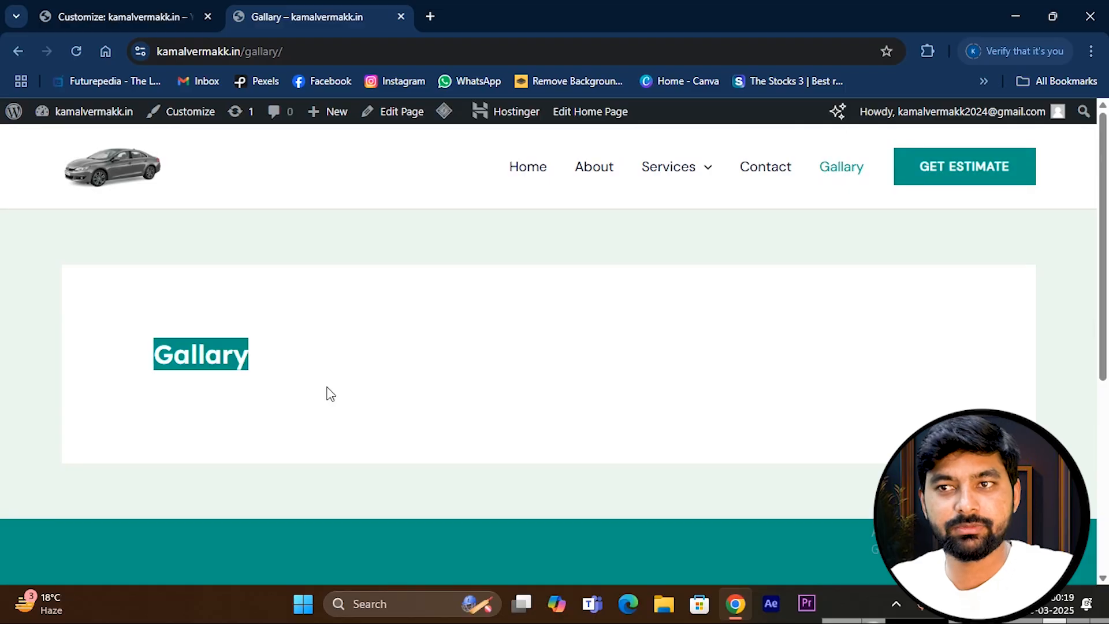
{"action": "left_click", "coordinate": [332, 373]}
{"action": "left_click_drag", "start_coordinate": [153, 354], "coordinate": [287, 367]}
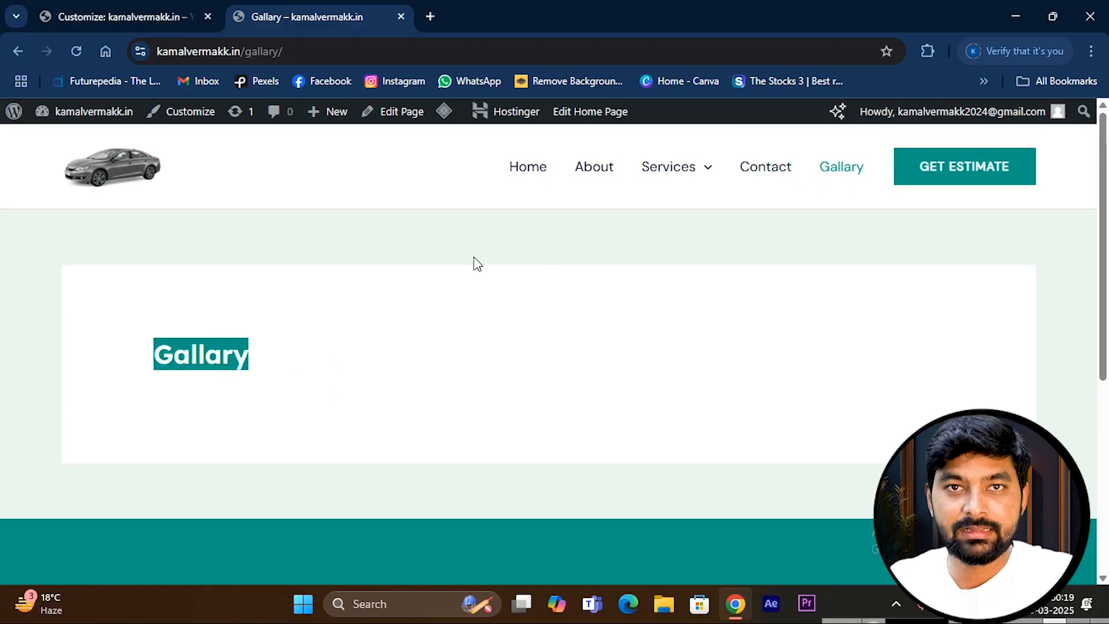
{"action": "left_click", "coordinate": [185, 327]}
{"action": "scroll", "coordinate": [403, 396], "scroll_direction": "down", "scroll_amount": 1}
{"action": "scroll", "coordinate": [403, 399], "scroll_direction": "down", "scroll_amount": 5}
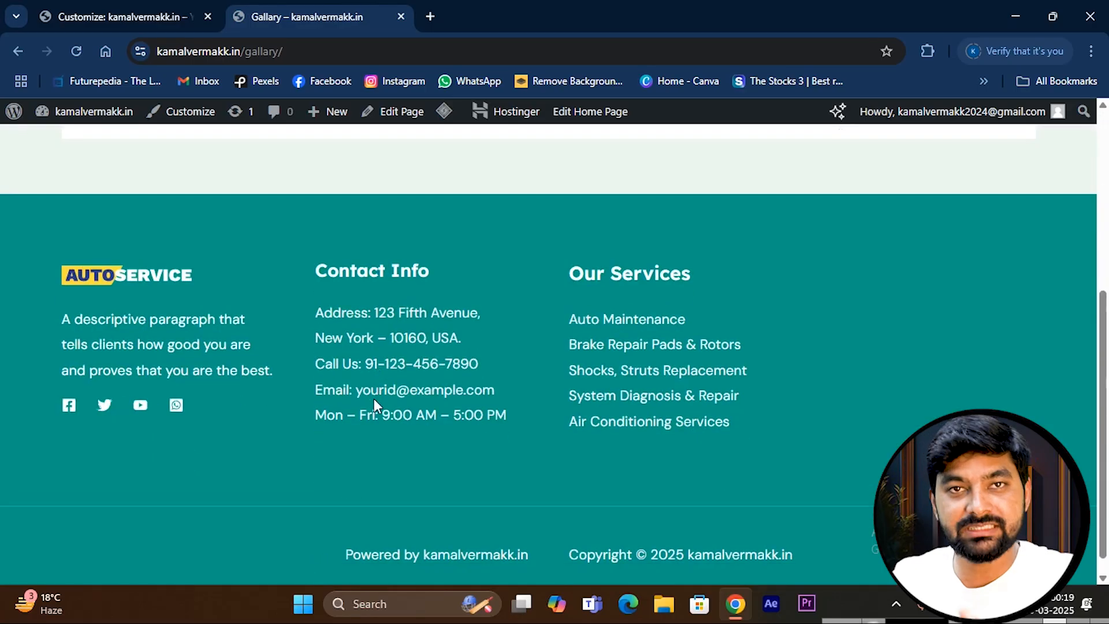
{"action": "scroll", "coordinate": [381, 387], "scroll_direction": "up", "scroll_amount": 5}
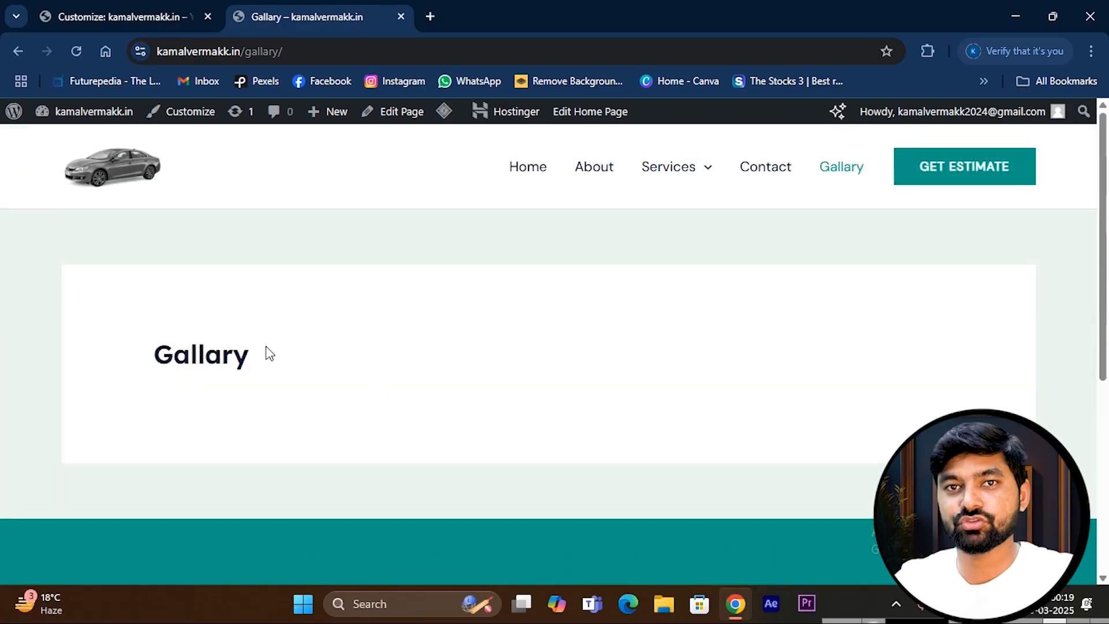
{"action": "scroll", "coordinate": [476, 363], "scroll_direction": "down", "scroll_amount": 5}
{"action": "scroll", "coordinate": [482, 379], "scroll_direction": "up", "scroll_amount": 5}
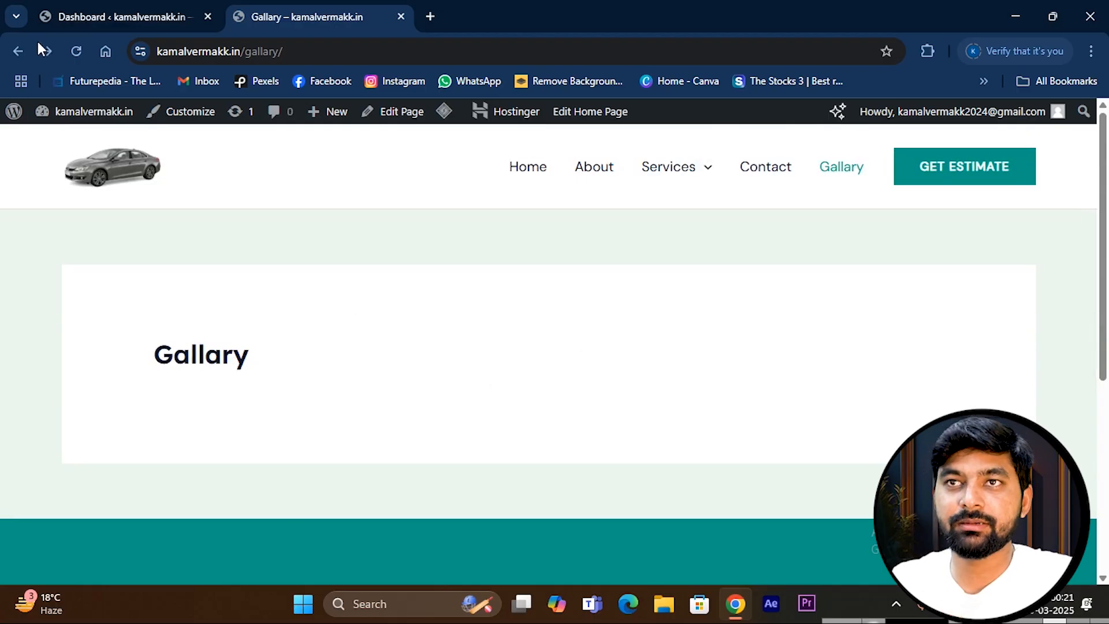
- Search the plugin directory for "elementor", then install and activate the Elementor Website Builder plugin
{"action": "left_click", "coordinate": [89, 17]}
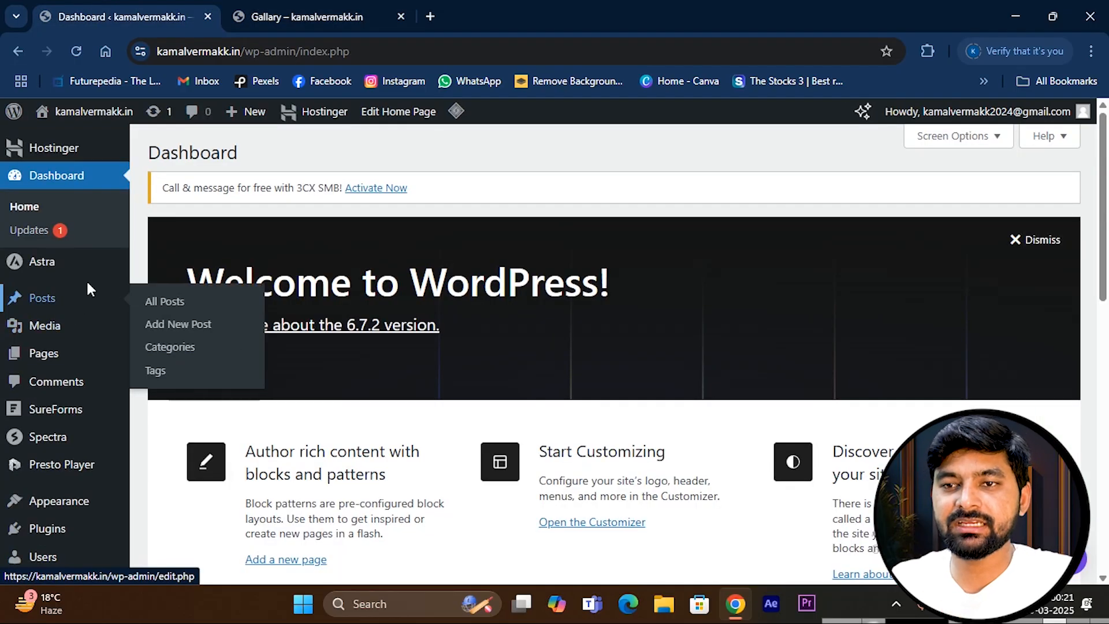
{"action": "scroll", "coordinate": [85, 280], "scroll_direction": "down", "scroll_amount": 1}
{"action": "left_click", "coordinate": [45, 447]}
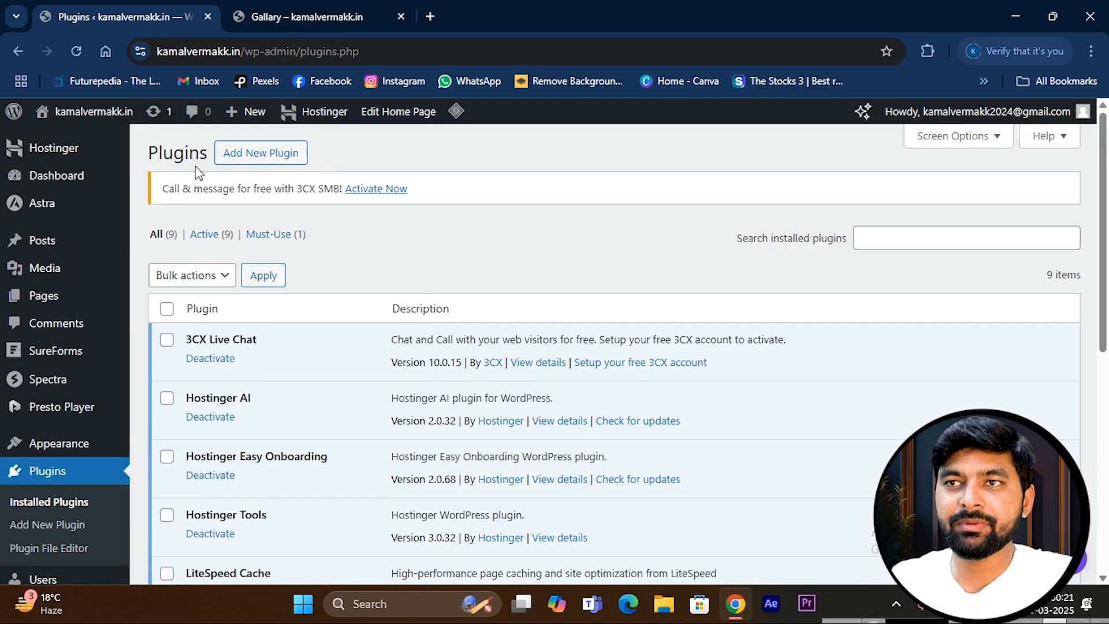
{"action": "left_click", "coordinate": [255, 155]}
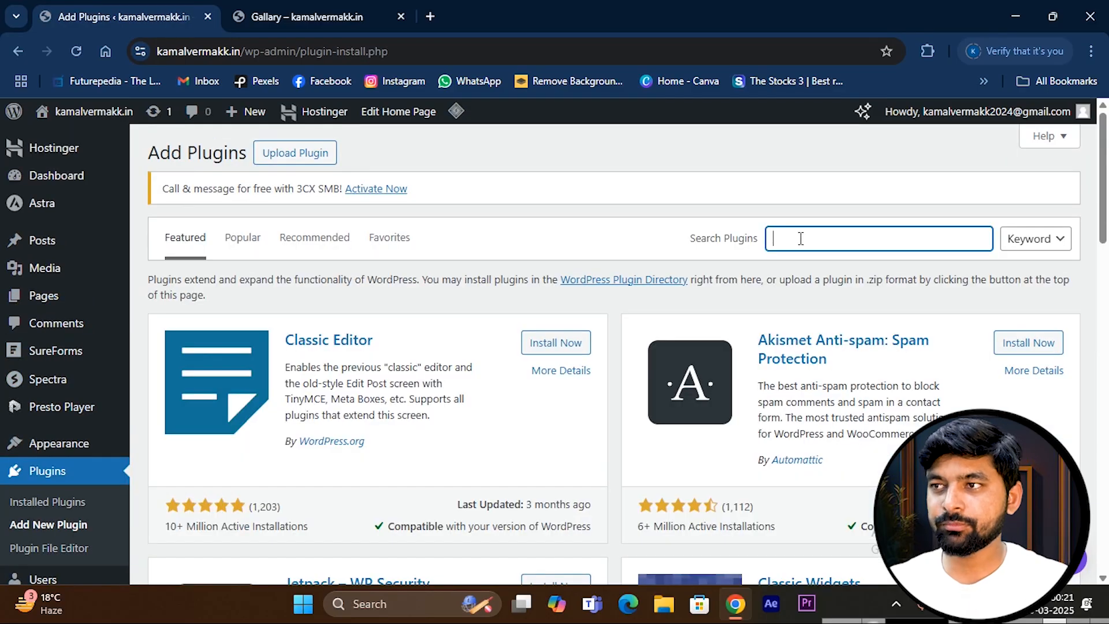
{"action": "type", "text": "elementor"}
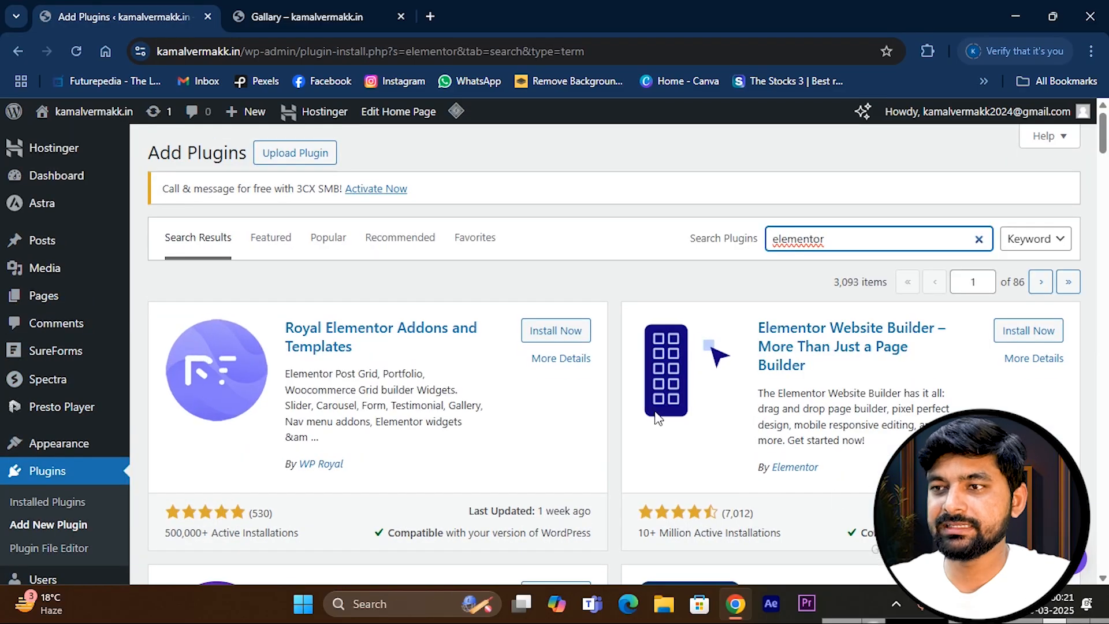
{"action": "left_click", "coordinate": [1017, 334]}
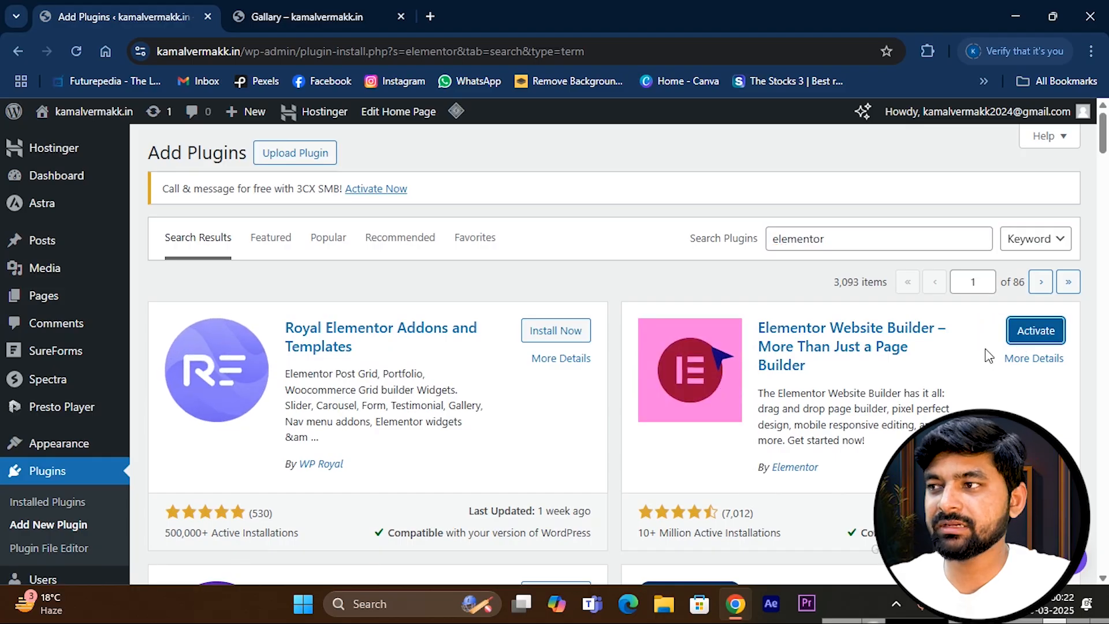
{"action": "left_click", "coordinate": [1044, 332]}
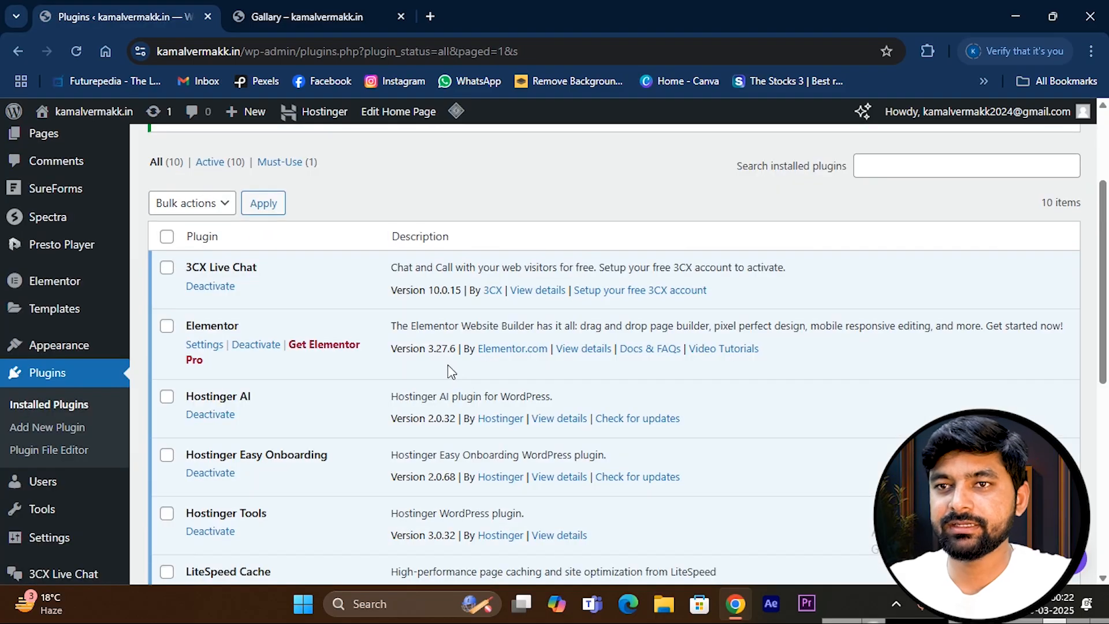
- Open the Gallary page for editing with Elementor
{"action": "scroll", "coordinate": [381, 390], "scroll_direction": "up", "scroll_amount": 3}
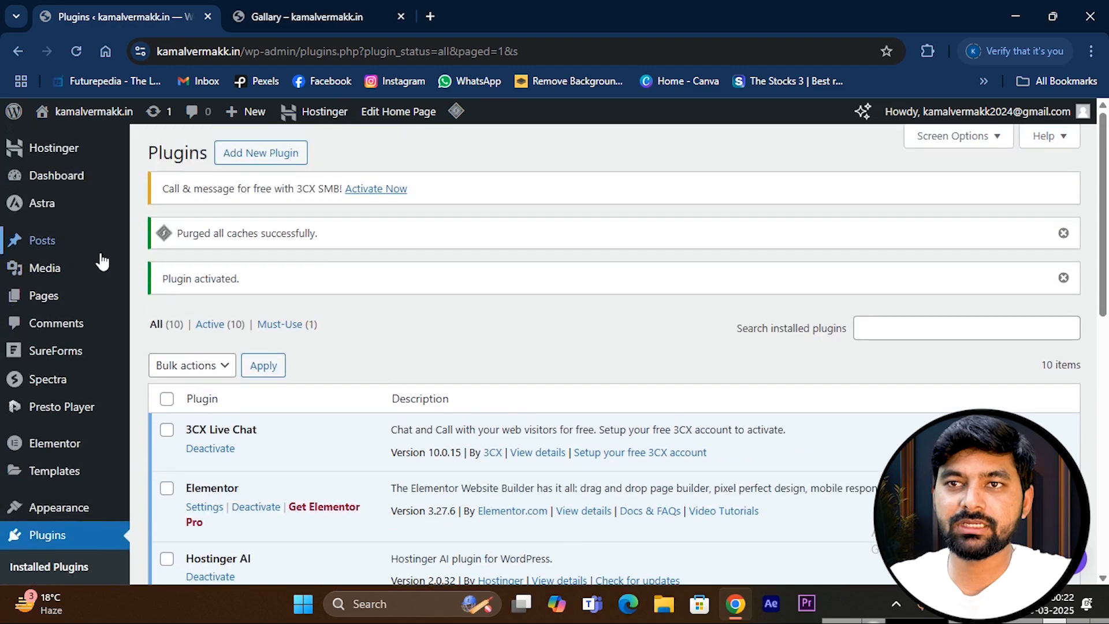
{"action": "left_click", "coordinate": [50, 295]}
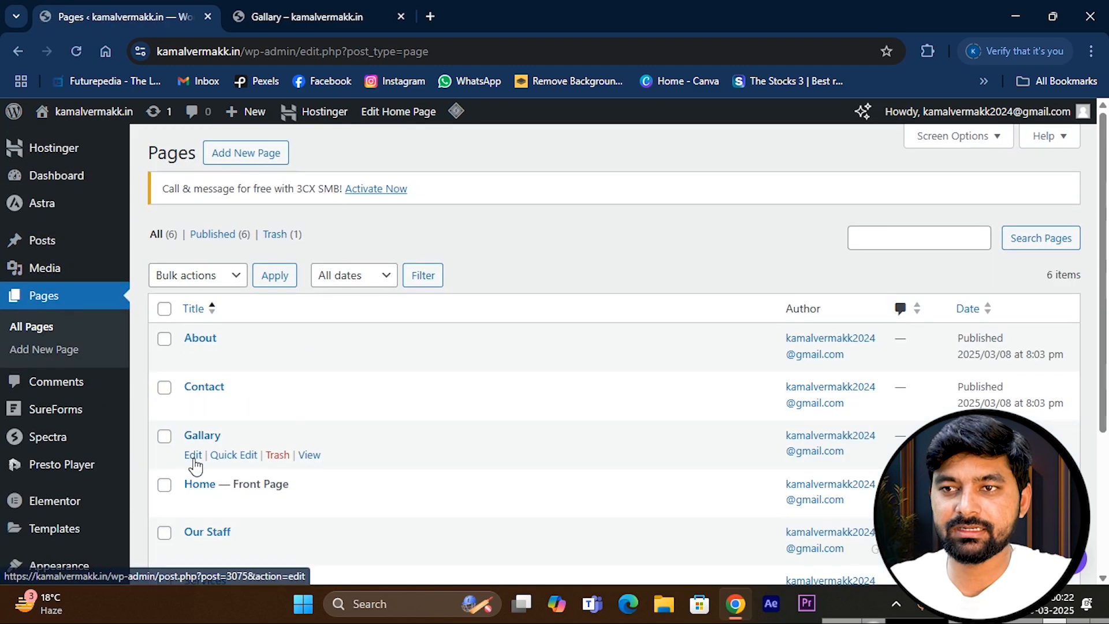
{"action": "left_click", "coordinate": [193, 455]}
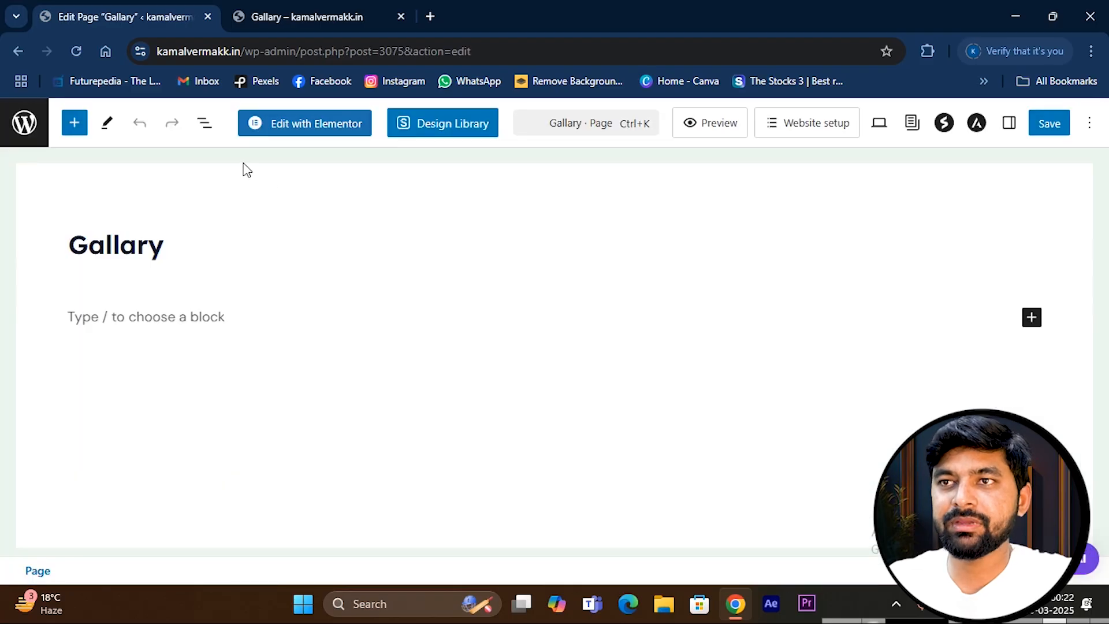
{"action": "left_click", "coordinate": [307, 128]}
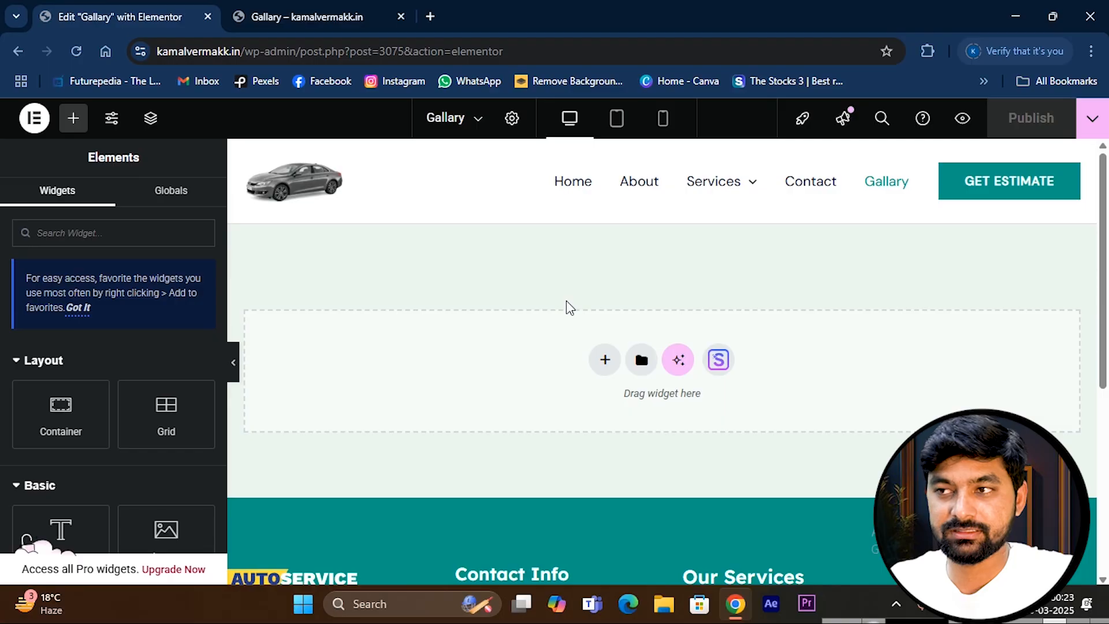
- Compare the Gallary page's header, content area and footer in the Elementor editor with the live page
{"action": "scroll", "coordinate": [636, 365], "scroll_direction": "down", "scroll_amount": 5}
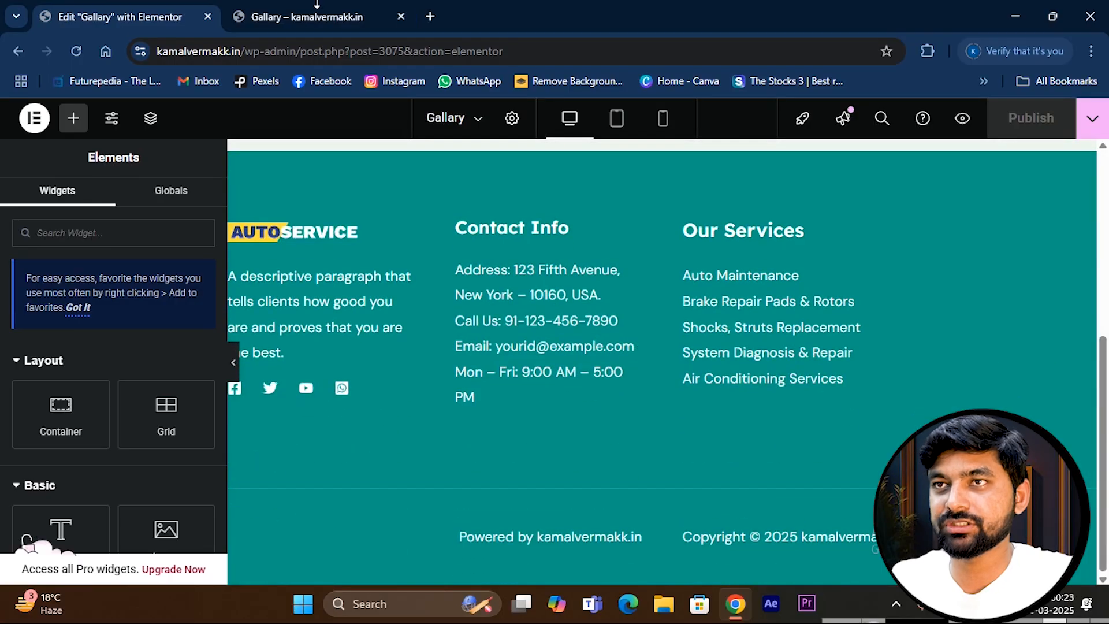
{"action": "left_click", "coordinate": [318, 8]}
{"action": "scroll", "coordinate": [274, 325], "scroll_direction": "down", "scroll_amount": 2}
{"action": "scroll", "coordinate": [285, 341], "scroll_direction": "up", "scroll_amount": 2}
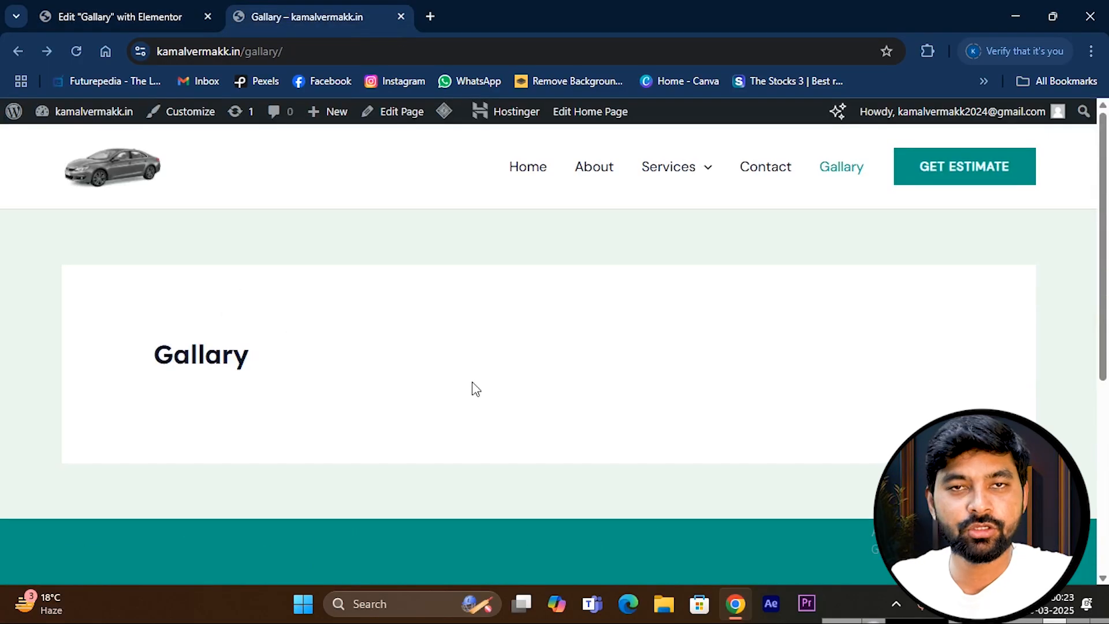
{"action": "scroll", "coordinate": [500, 326], "scroll_direction": "down", "scroll_amount": 3}
{"action": "scroll", "coordinate": [500, 327], "scroll_direction": "up", "scroll_amount": 3}
{"action": "left_click", "coordinate": [156, 8]}
{"action": "scroll", "coordinate": [677, 267], "scroll_direction": "up", "scroll_amount": 5}
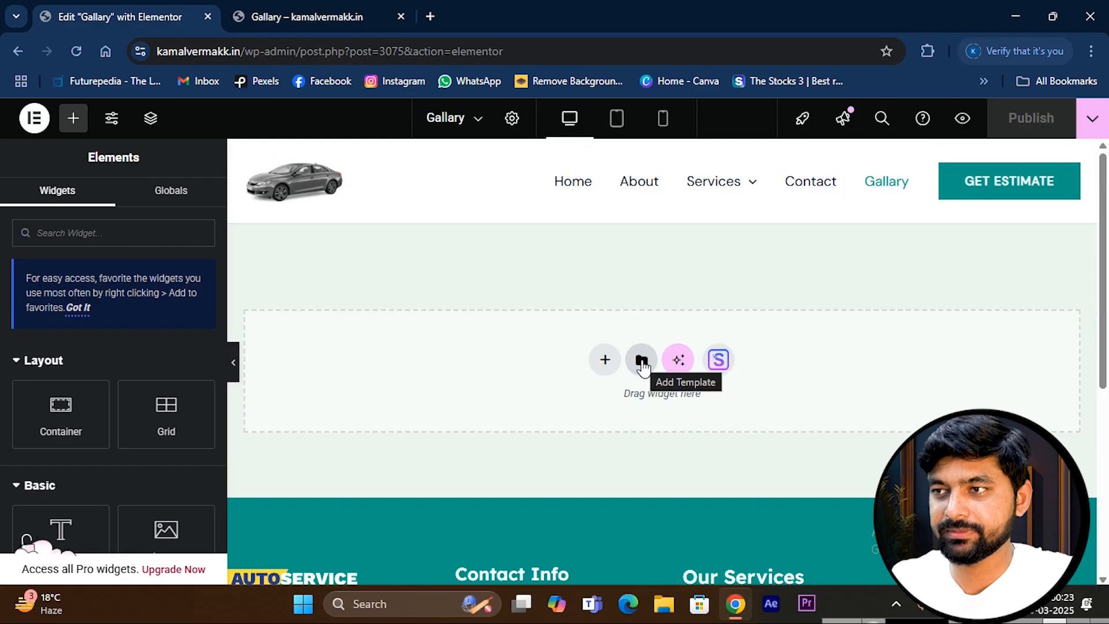
- Insert the "Wireframe – Home 1 – Flexbox" page template from the Elementor library, connecting the library account and applying the template's page settings
{"action": "left_click", "coordinate": [641, 361]}
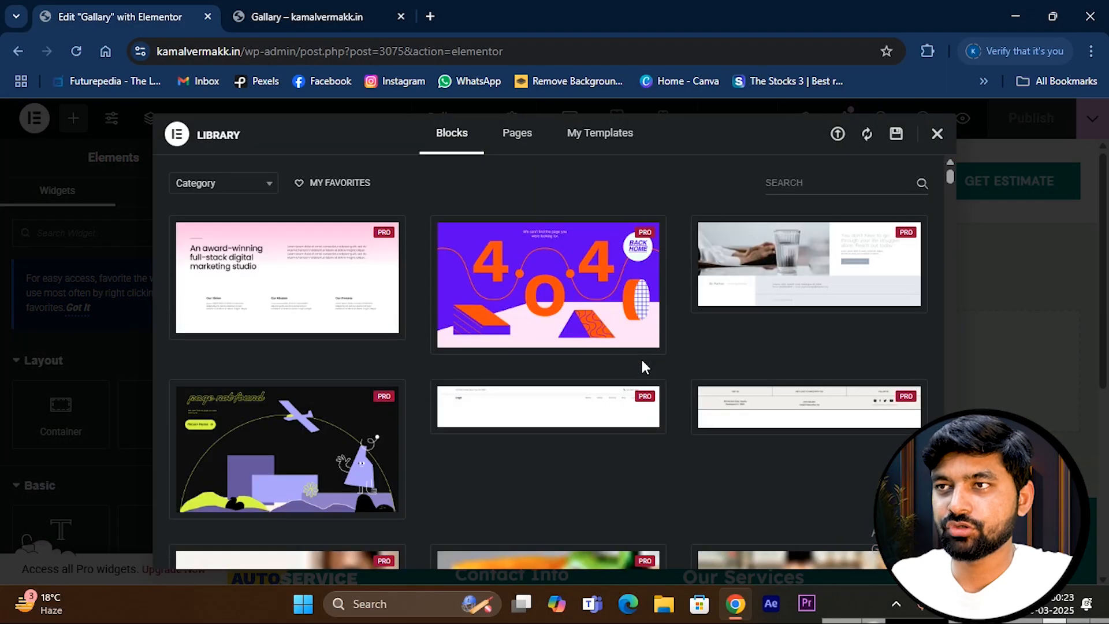
{"action": "left_click", "coordinate": [517, 137]}
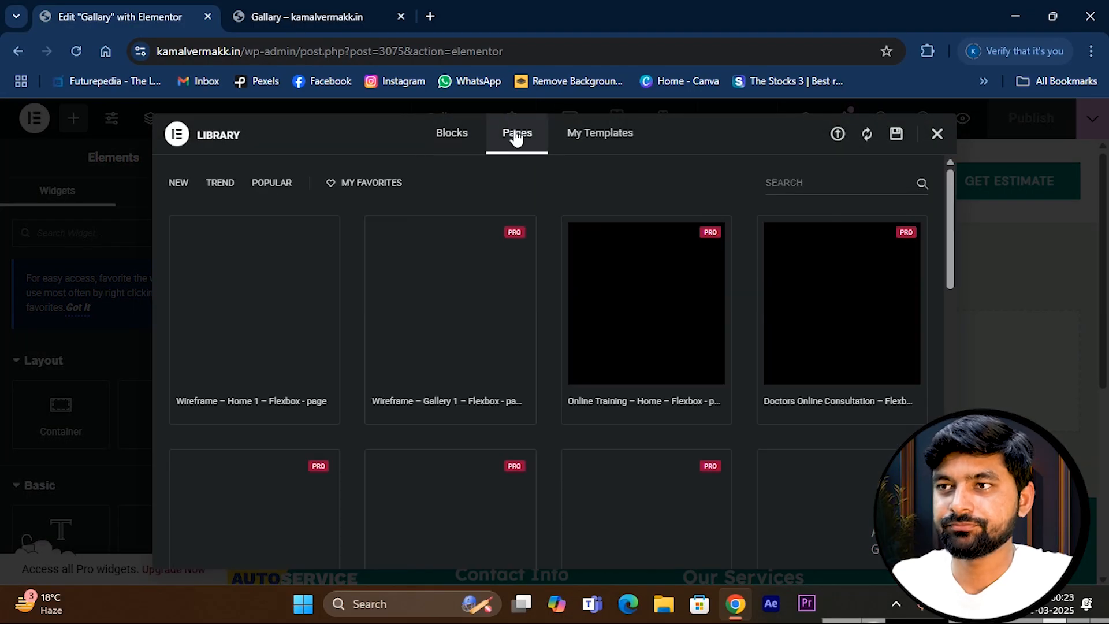
{"action": "mouse_move", "coordinate": [256, 314]}
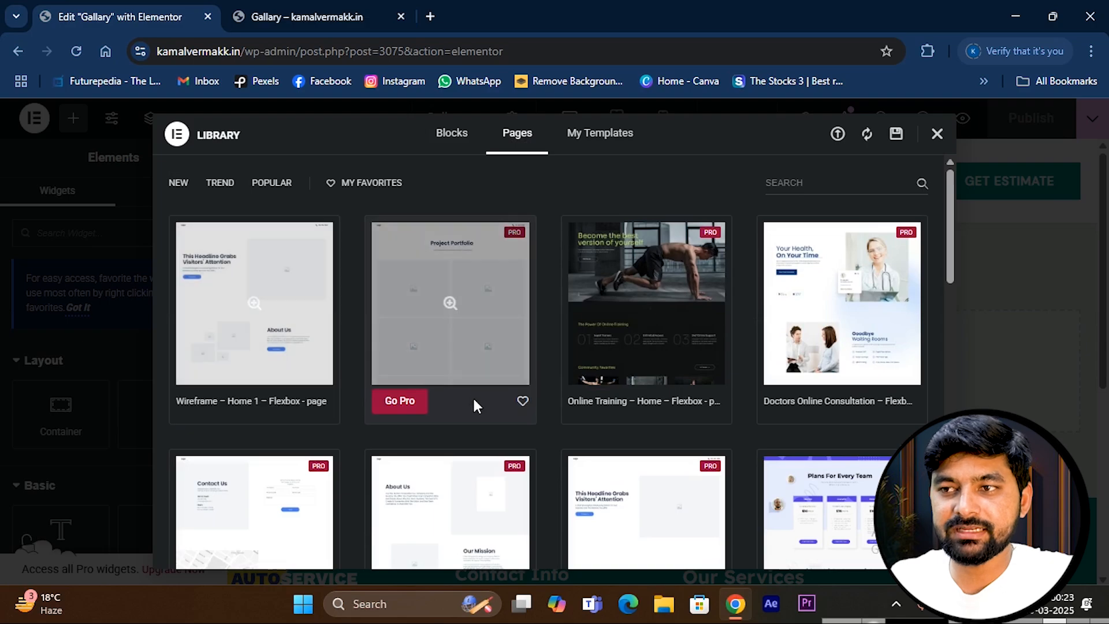
{"action": "scroll", "coordinate": [462, 387], "scroll_direction": "down", "scroll_amount": 7}
{"action": "scroll", "coordinate": [462, 329], "scroll_direction": "up", "scroll_amount": 6}
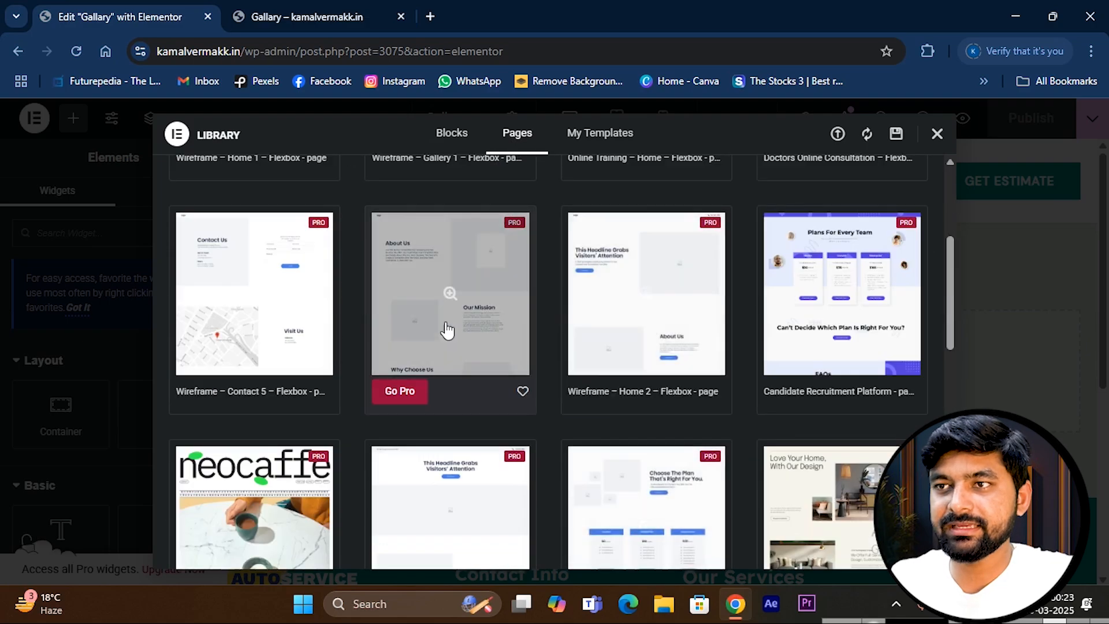
{"action": "scroll", "coordinate": [323, 300], "scroll_direction": "up", "scroll_amount": 2}
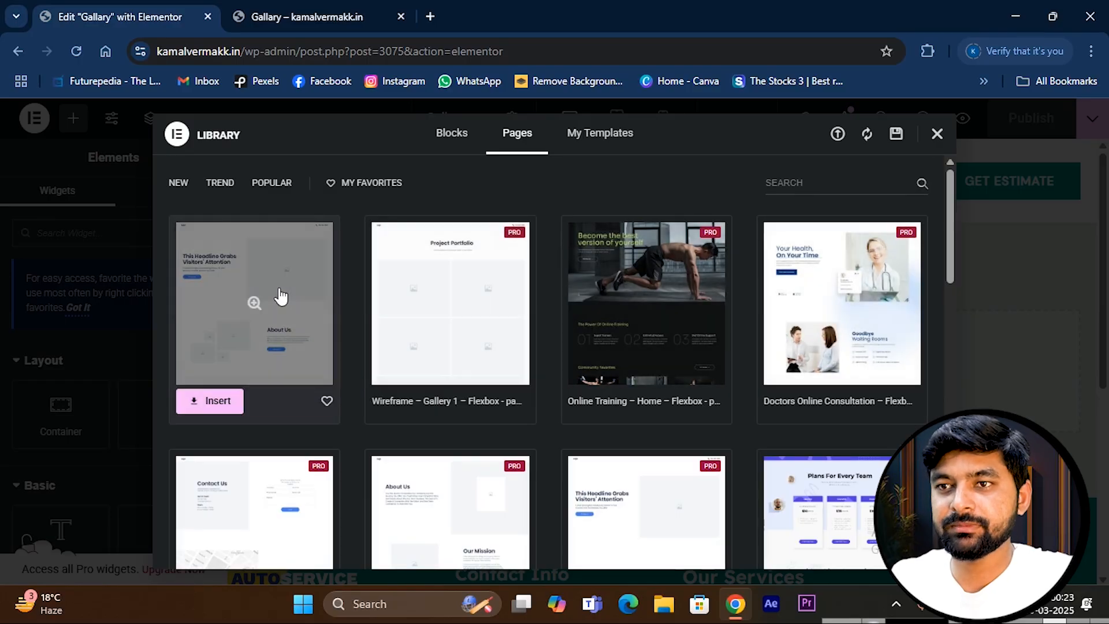
{"action": "scroll", "coordinate": [248, 304], "scroll_direction": "down", "scroll_amount": 12}
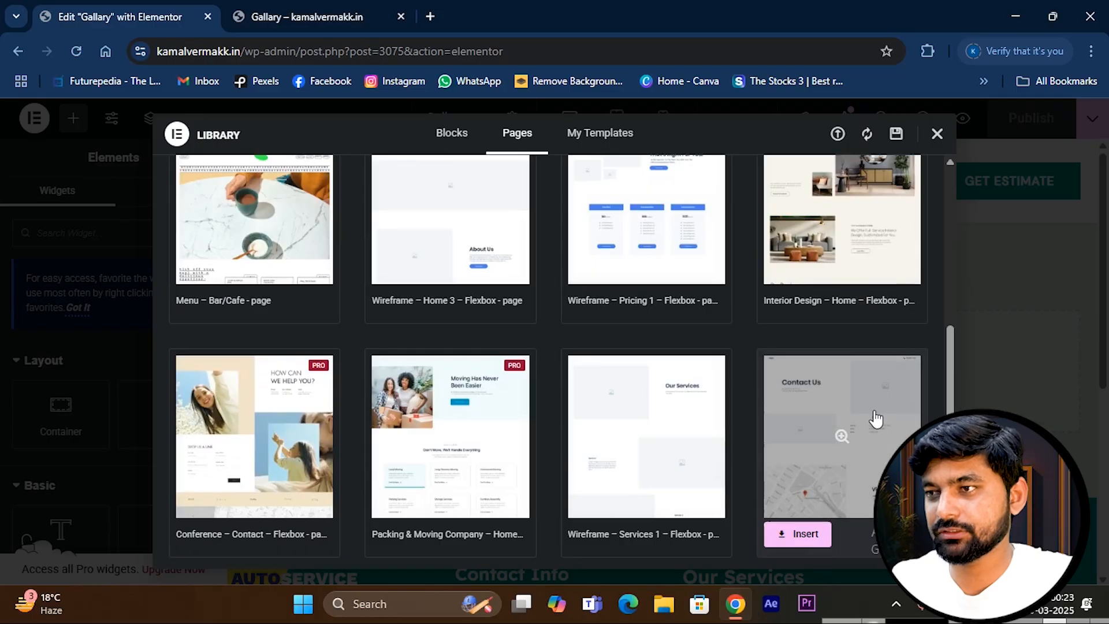
{"action": "scroll", "coordinate": [354, 376], "scroll_direction": "up", "scroll_amount": 12}
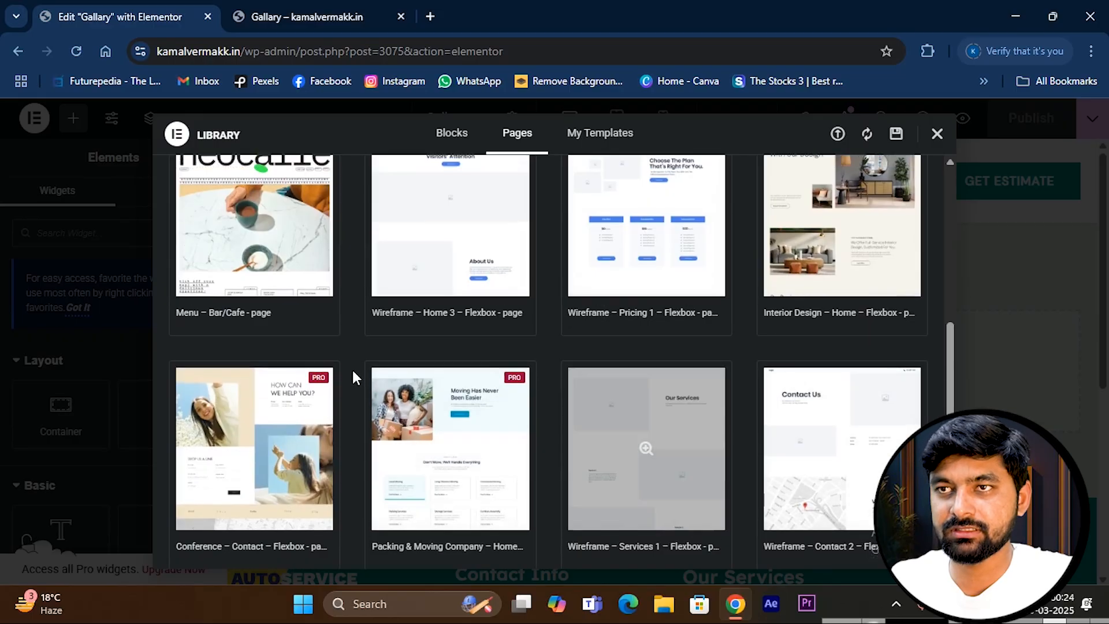
{"action": "left_click", "coordinate": [215, 405]}
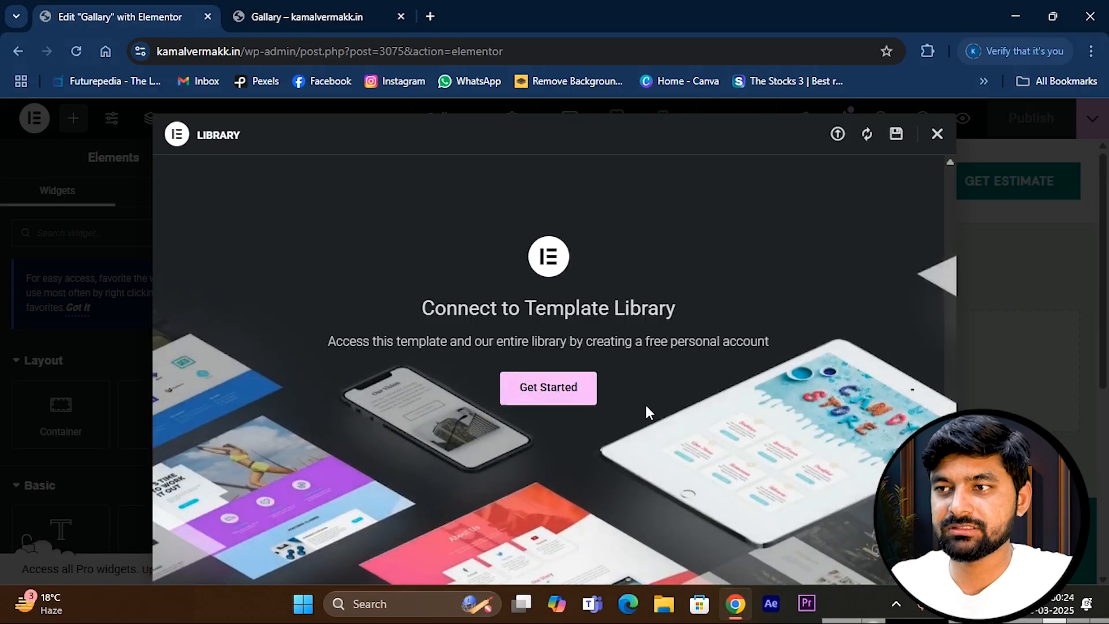
{"action": "left_click", "coordinate": [554, 388]}
{"action": "left_click", "coordinate": [551, 465]}
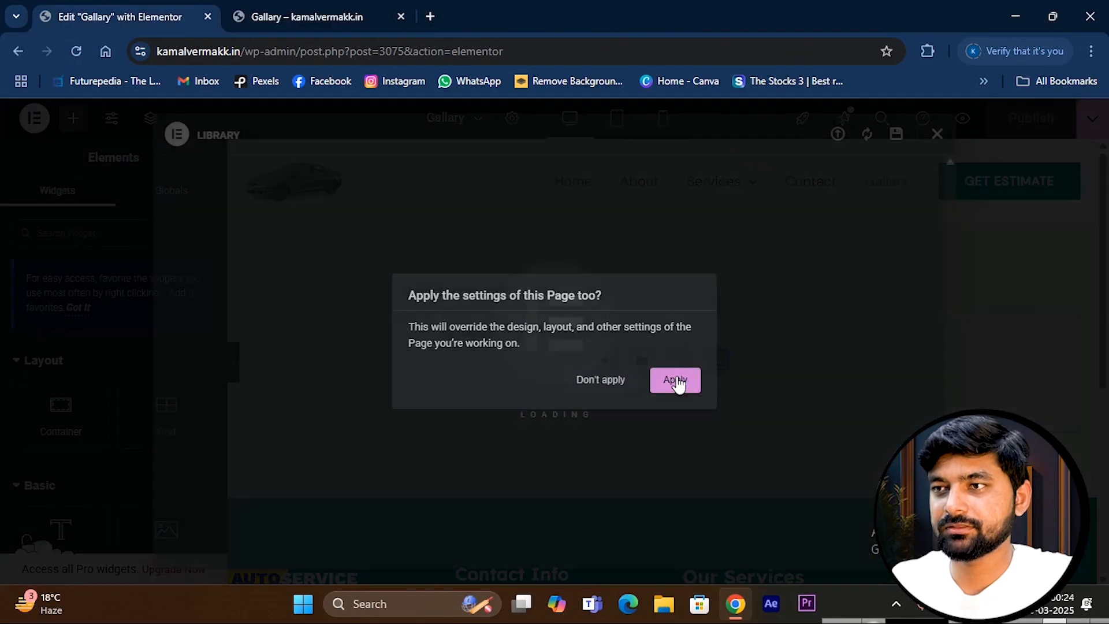
{"action": "left_click", "coordinate": [676, 381]}
- Look over the inserted template from its header through the Our Services section and back
{"action": "scroll", "coordinate": [557, 356], "scroll_direction": "down", "scroll_amount": 4}
{"action": "scroll", "coordinate": [557, 357], "scroll_direction": "down", "scroll_amount": 20}
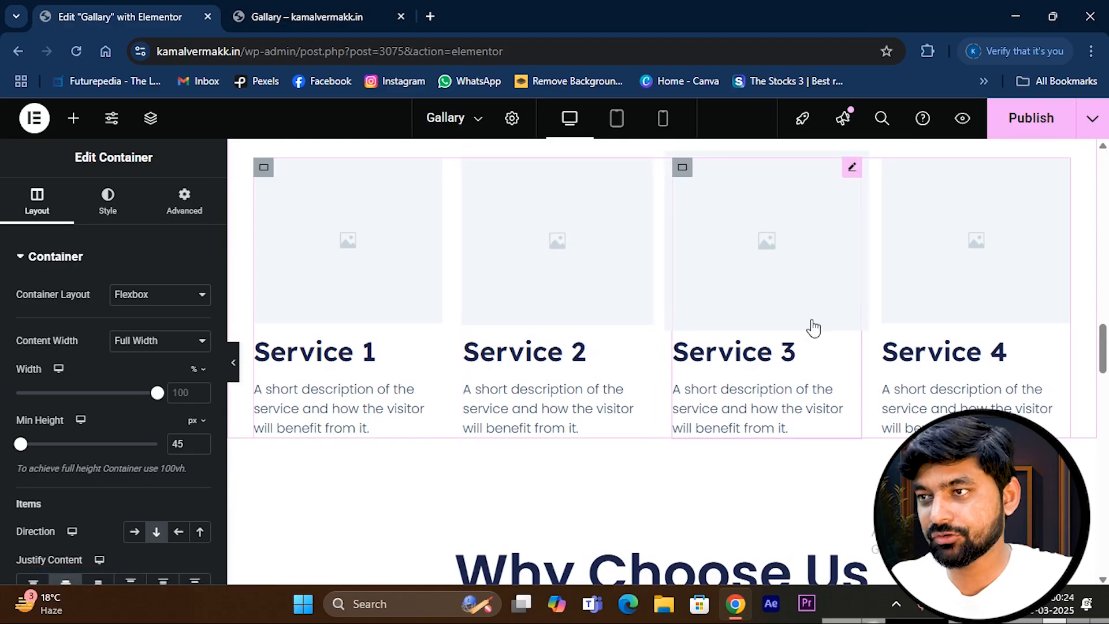
{"action": "scroll", "coordinate": [561, 270], "scroll_direction": "up", "scroll_amount": 8}
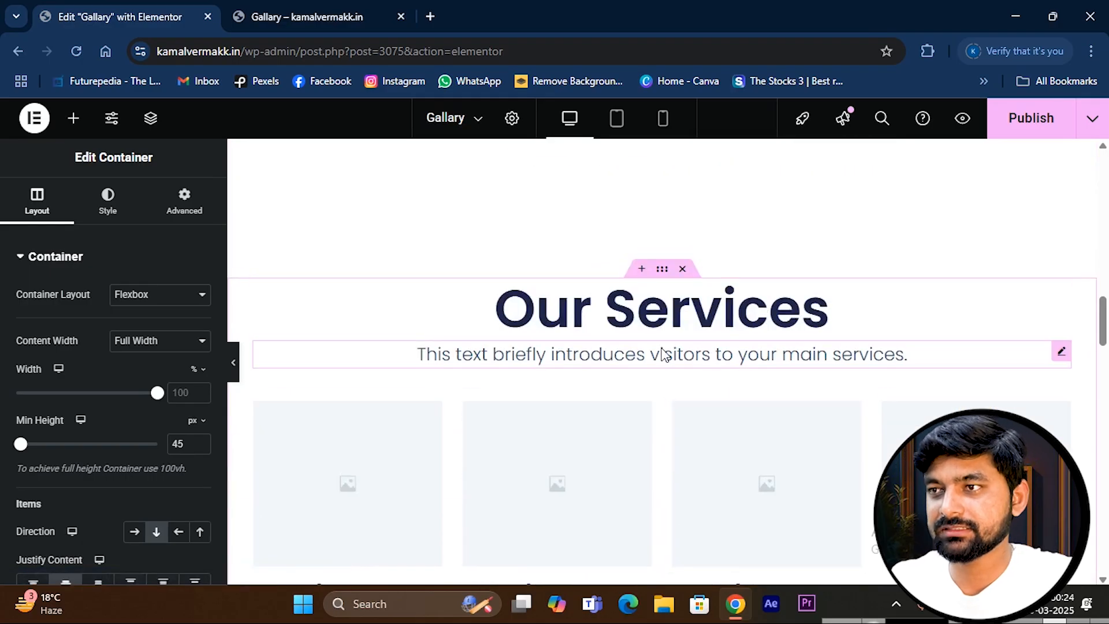
{"action": "scroll", "coordinate": [588, 313], "scroll_direction": "up", "scroll_amount": 10}
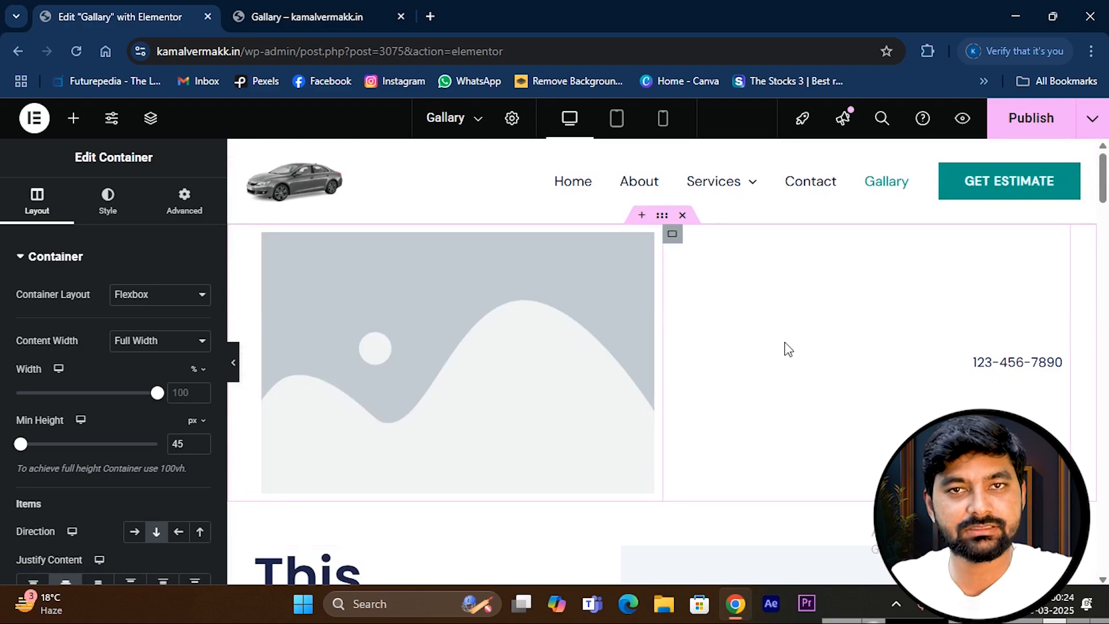
- Open the placeholder image below the site header for editing and examine the headline, About Us, Our Services and Why Choose Us sections
{"action": "left_click", "coordinate": [537, 354]}
{"action": "scroll", "coordinate": [297, 369], "scroll_direction": "down", "scroll_amount": 4}
{"action": "scroll", "coordinate": [296, 368], "scroll_direction": "down", "scroll_amount": 3}
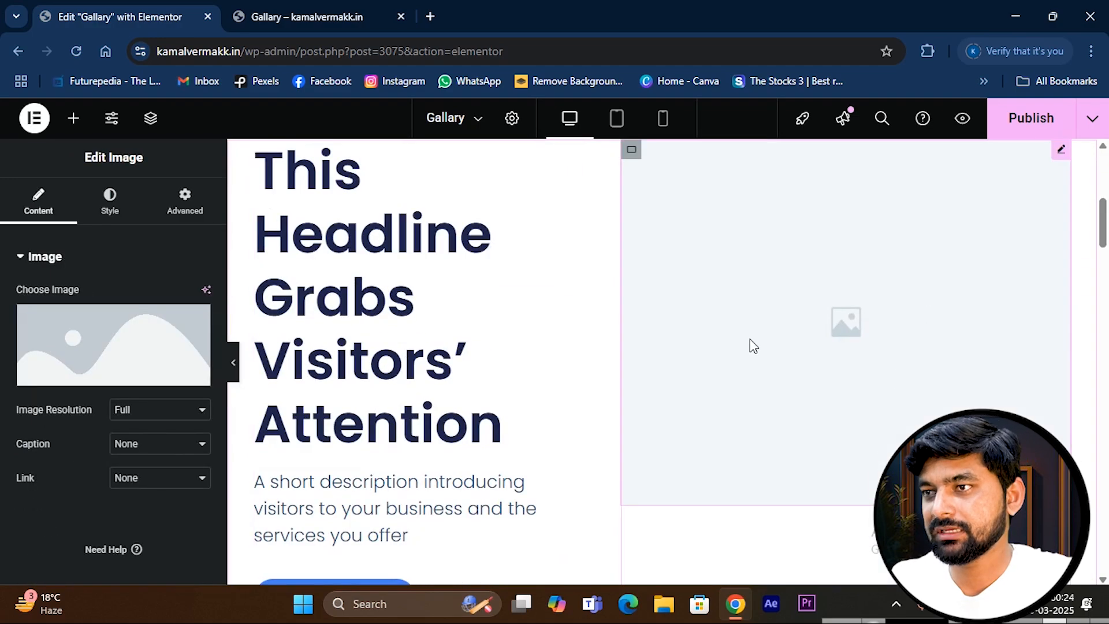
{"action": "scroll", "coordinate": [429, 240], "scroll_direction": "down", "scroll_amount": 5}
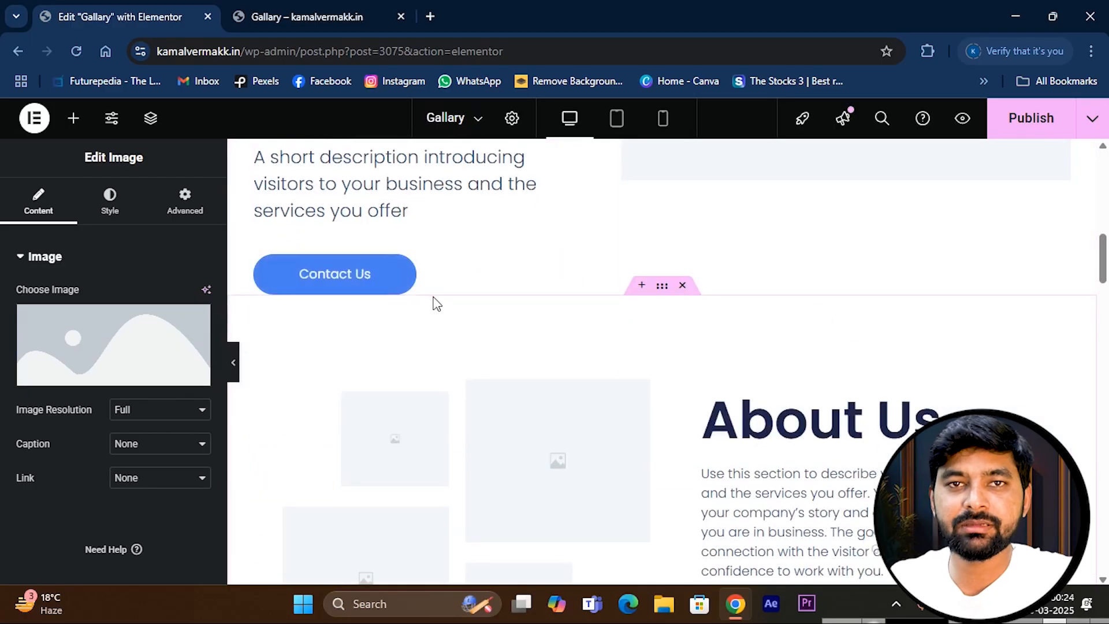
{"action": "scroll", "coordinate": [760, 370], "scroll_direction": "down", "scroll_amount": 4}
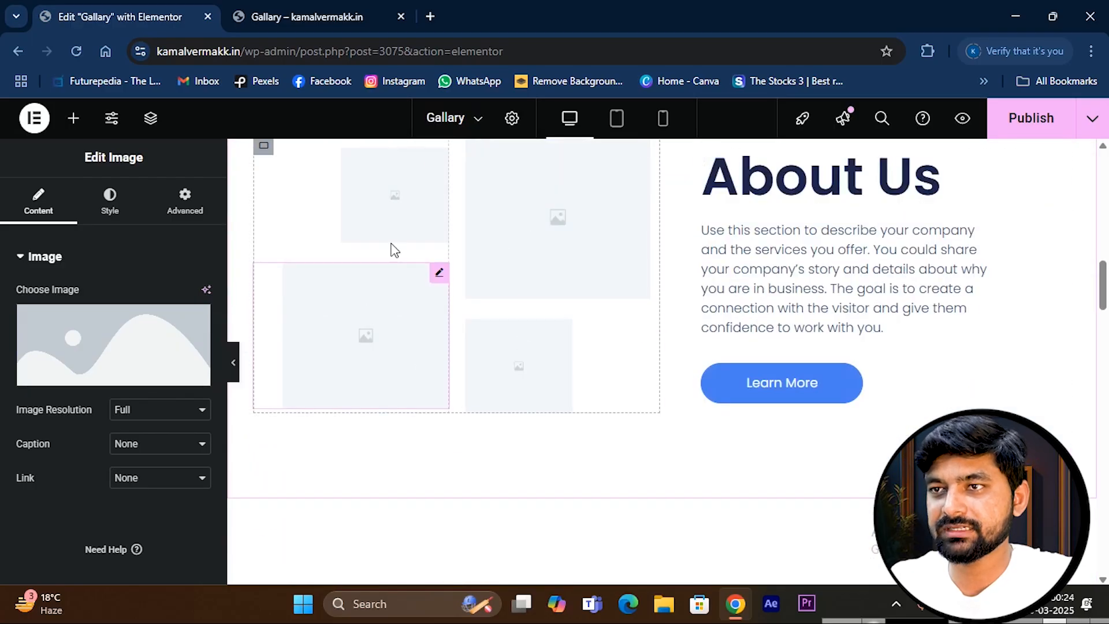
{"action": "scroll", "coordinate": [768, 371], "scroll_direction": "up", "scroll_amount": 2}
{"action": "scroll", "coordinate": [654, 301], "scroll_direction": "down", "scroll_amount": 6}
{"action": "scroll", "coordinate": [654, 301], "scroll_direction": "down", "scroll_amount": 4}
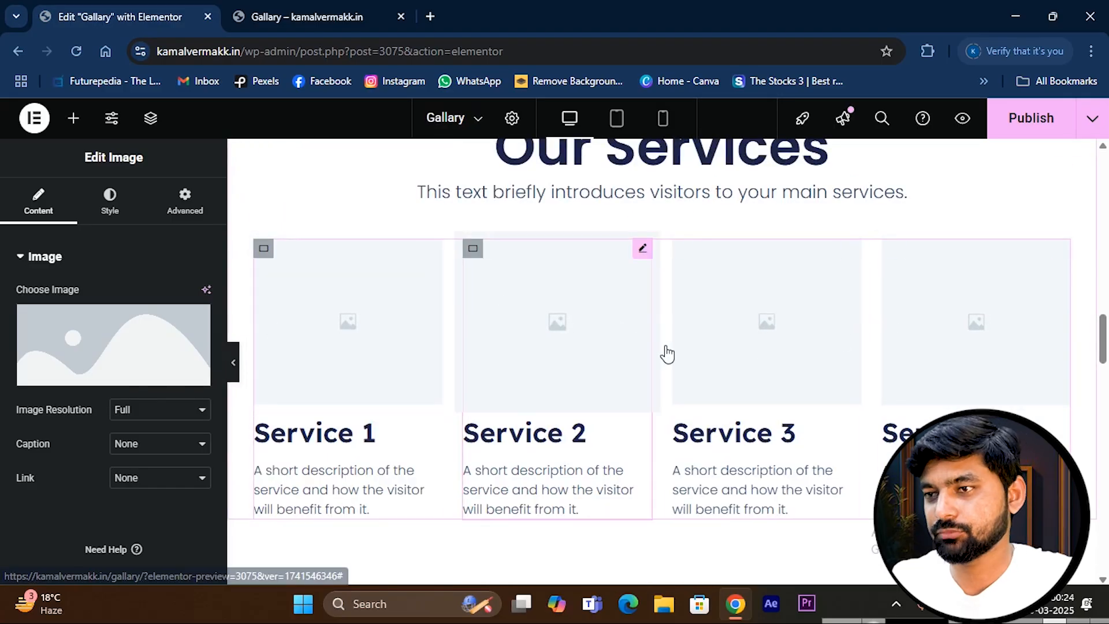
{"action": "scroll", "coordinate": [680, 369], "scroll_direction": "down", "scroll_amount": 1}
{"action": "scroll", "coordinate": [680, 369], "scroll_direction": "down", "scroll_amount": 5}
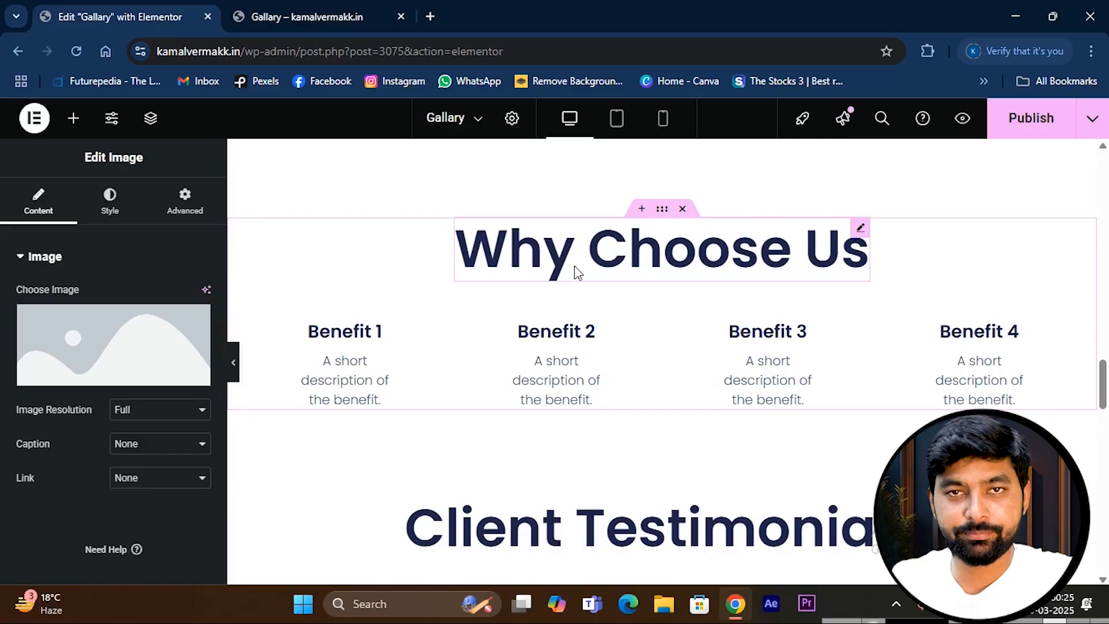
{"action": "scroll", "coordinate": [677, 289], "scroll_direction": "down", "scroll_amount": 6}
{"action": "scroll", "coordinate": [638, 329], "scroll_direction": "up", "scroll_amount": 4}
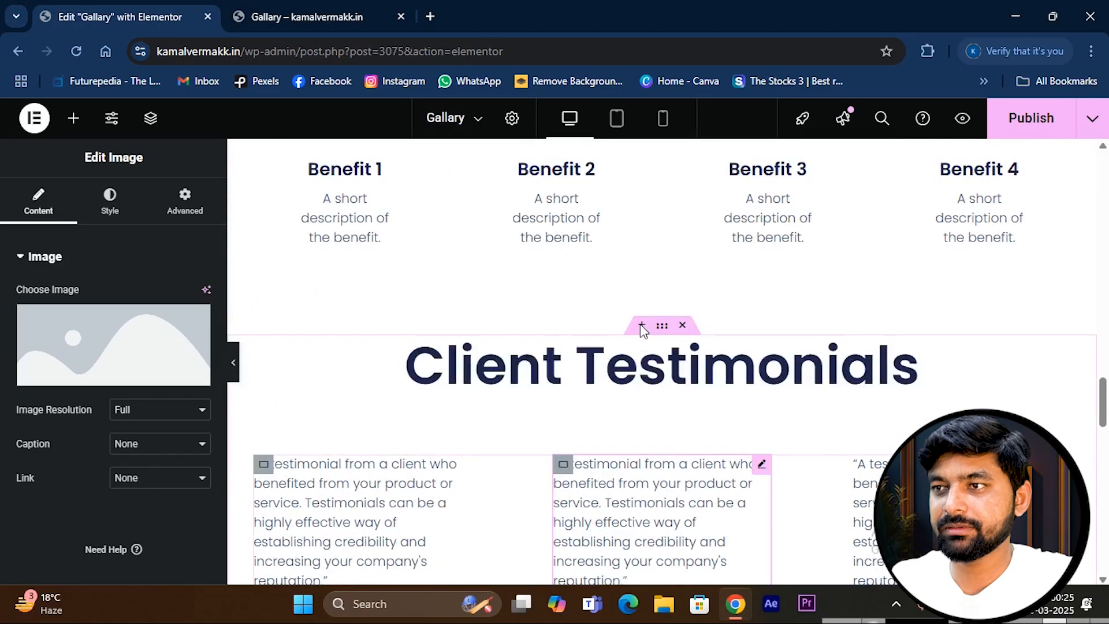
{"action": "scroll", "coordinate": [641, 340], "scroll_direction": "up", "scroll_amount": 15}
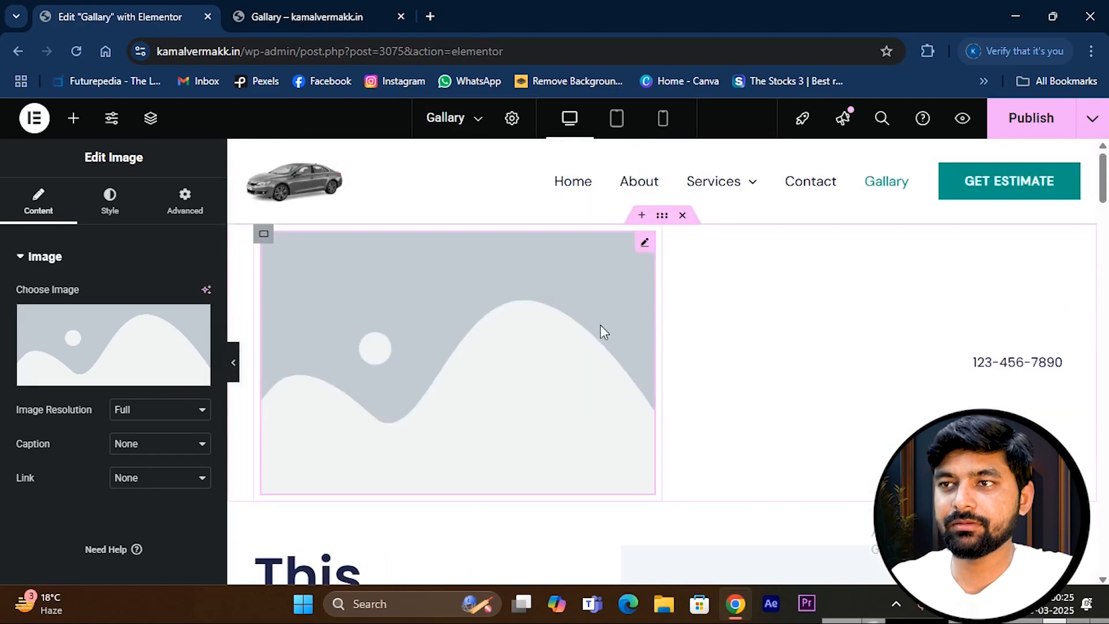
{"action": "mouse_move", "coordinate": [98, 336]}
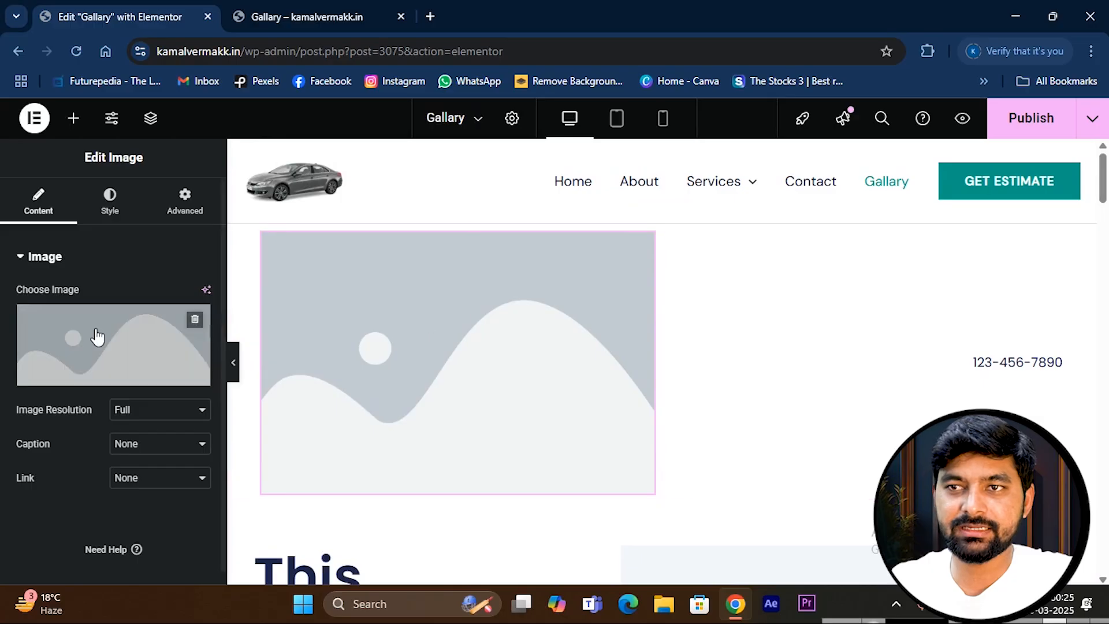
{"action": "left_click", "coordinate": [147, 344]}
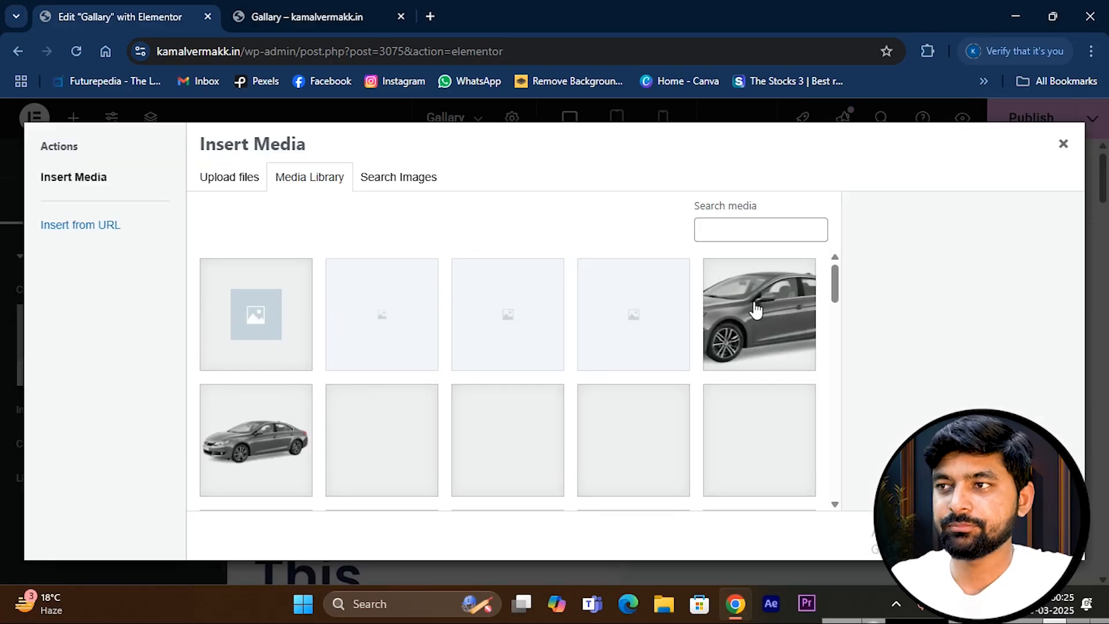
{"action": "left_click", "coordinate": [759, 312]}
{"action": "left_click", "coordinate": [247, 426]}
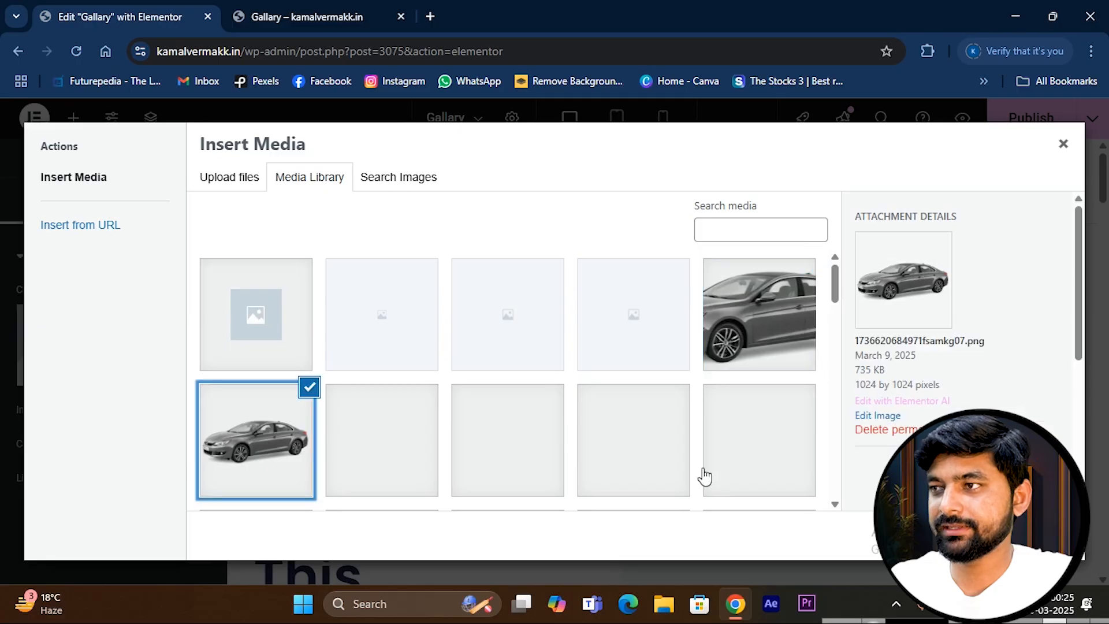
{"action": "left_click", "coordinate": [1045, 535]}
{"action": "scroll", "coordinate": [506, 294], "scroll_direction": "down", "scroll_amount": 2}
{"action": "scroll", "coordinate": [506, 293], "scroll_direction": "up", "scroll_amount": 3}
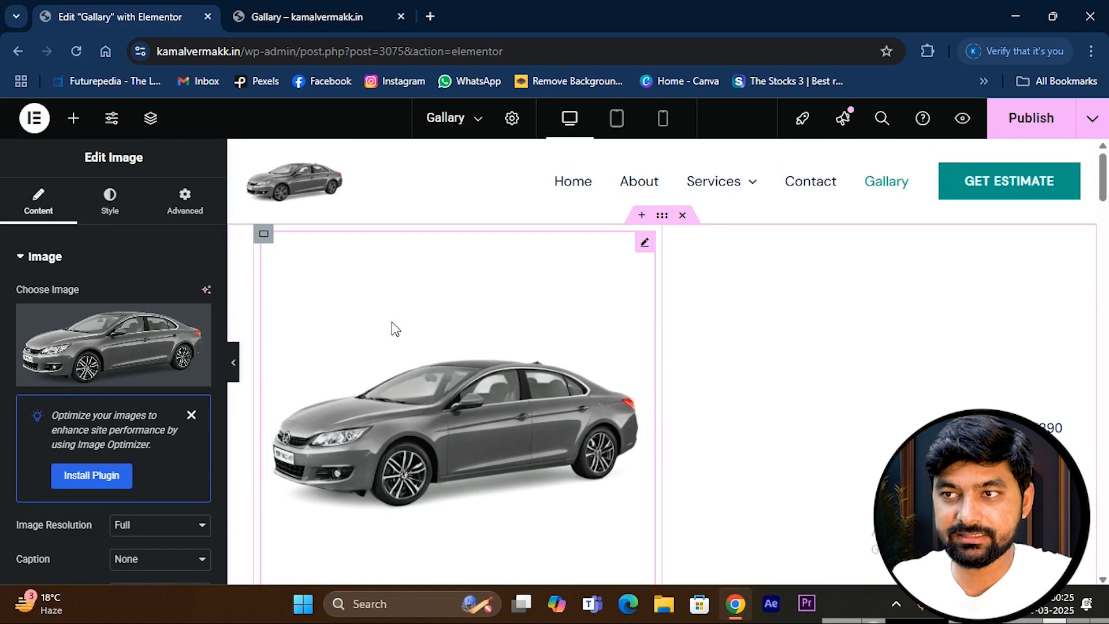
- Duplicate the headline's title text "This Headline Grabs Visitors' Attention" on a second line of the same heading
{"action": "scroll", "coordinate": [473, 361], "scroll_direction": "down", "scroll_amount": 7}
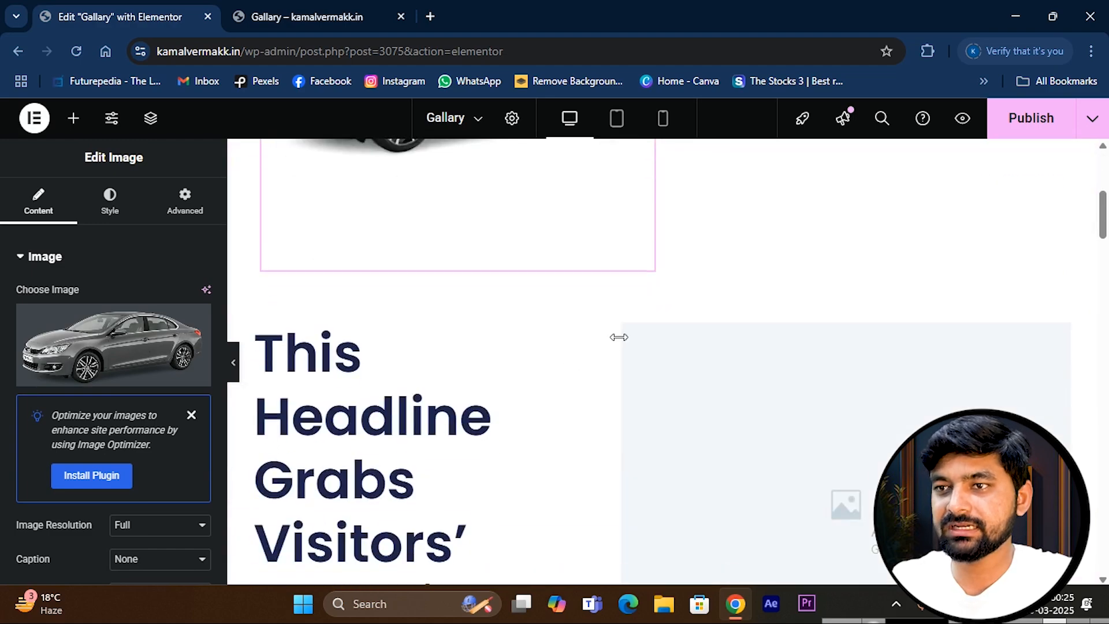
{"action": "left_click", "coordinate": [392, 386]}
{"action": "scroll", "coordinate": [398, 382], "scroll_direction": "down", "scroll_amount": 3}
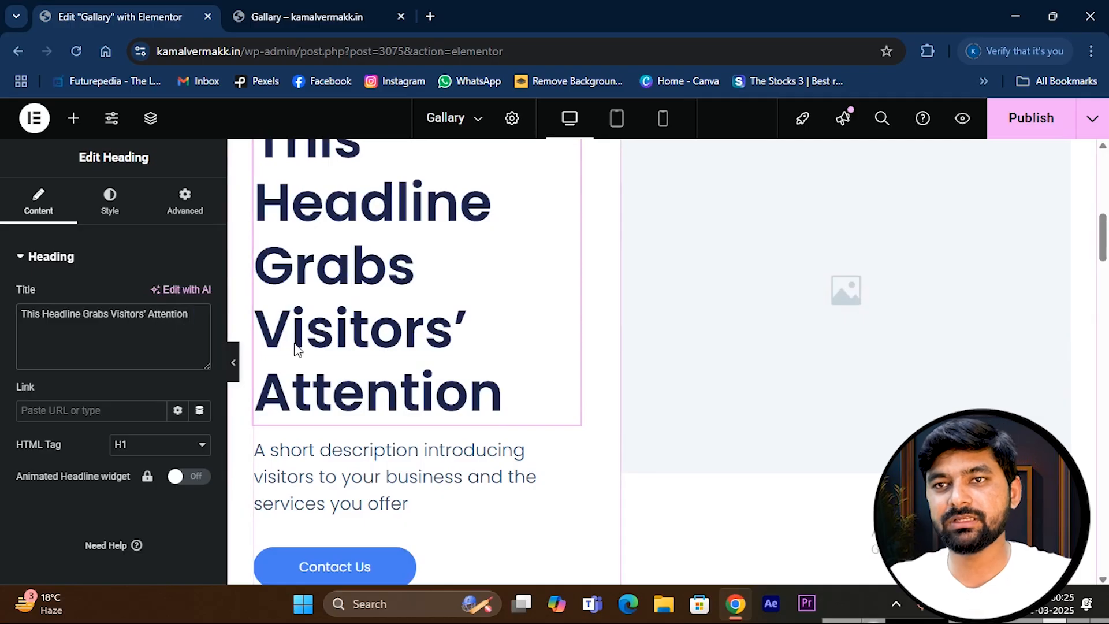
{"action": "key", "text": "ctrl+a"}
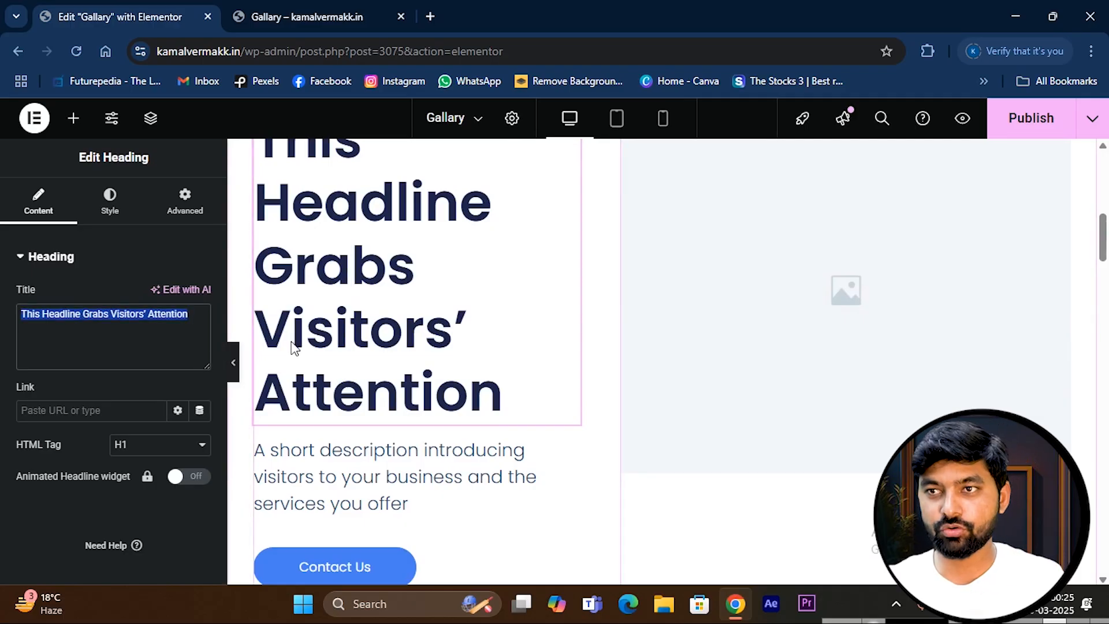
{"action": "left_click", "coordinate": [293, 343]}
{"action": "left_click_drag", "start_coordinate": [191, 318], "coordinate": [165, 299]}
{"action": "key", "text": "ctrl+c"}
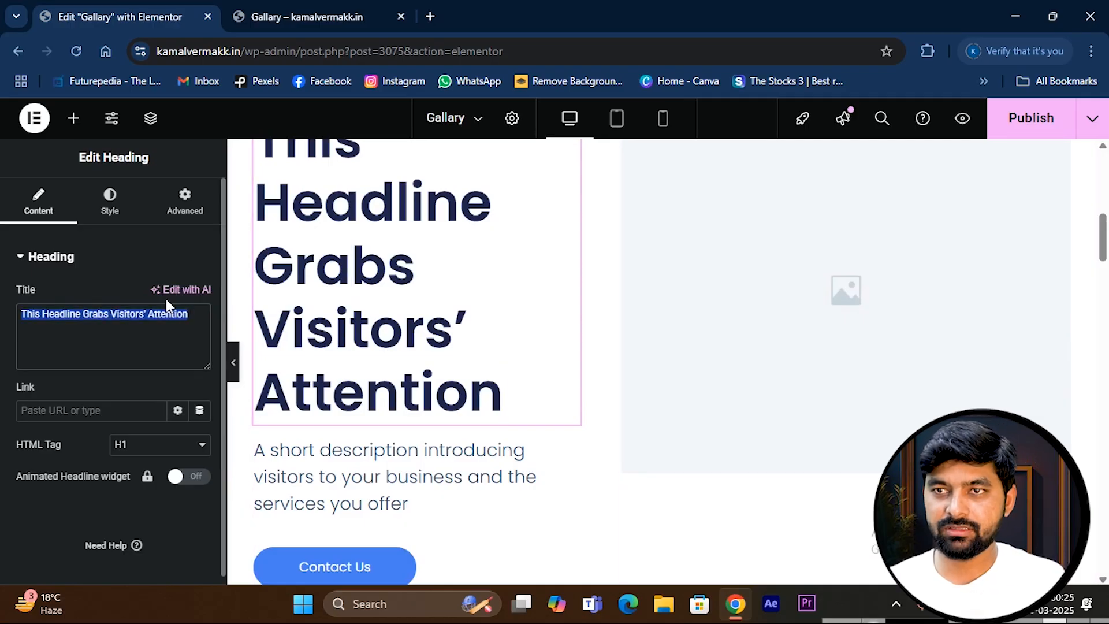
{"action": "key", "text": "End"}
{"action": "key", "text": "Return"}
{"action": "key", "text": "ctrl+v"}
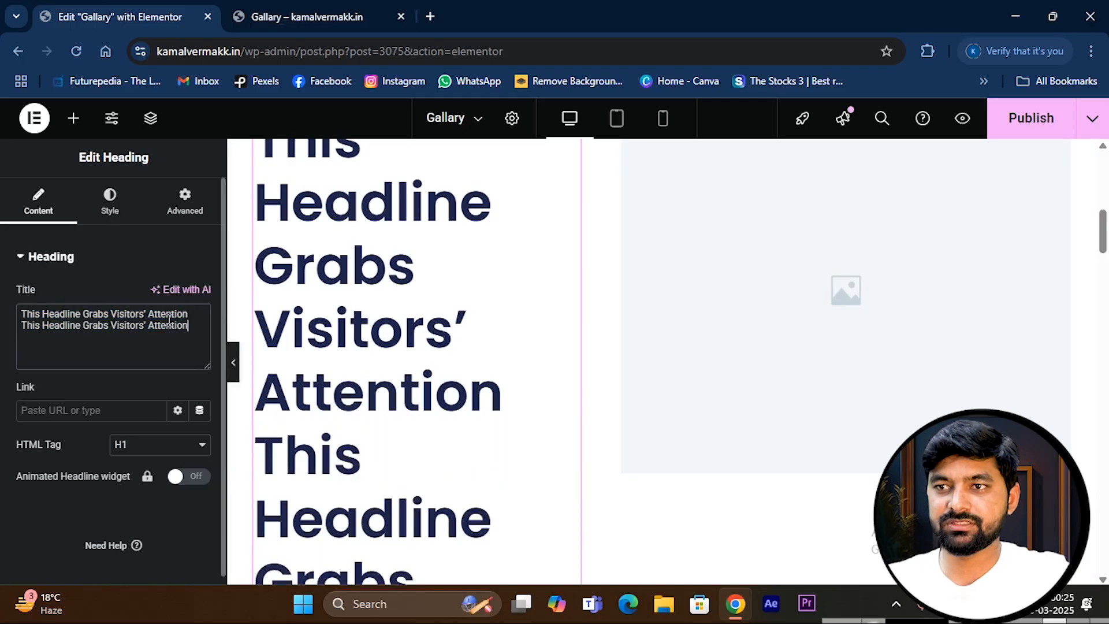
{"action": "scroll", "coordinate": [396, 345], "scroll_direction": "up", "scroll_amount": 2}
{"action": "scroll", "coordinate": [396, 346], "scroll_direction": "down", "scroll_amount": 5}
{"action": "scroll", "coordinate": [404, 343], "scroll_direction": "up", "scroll_amount": 3}
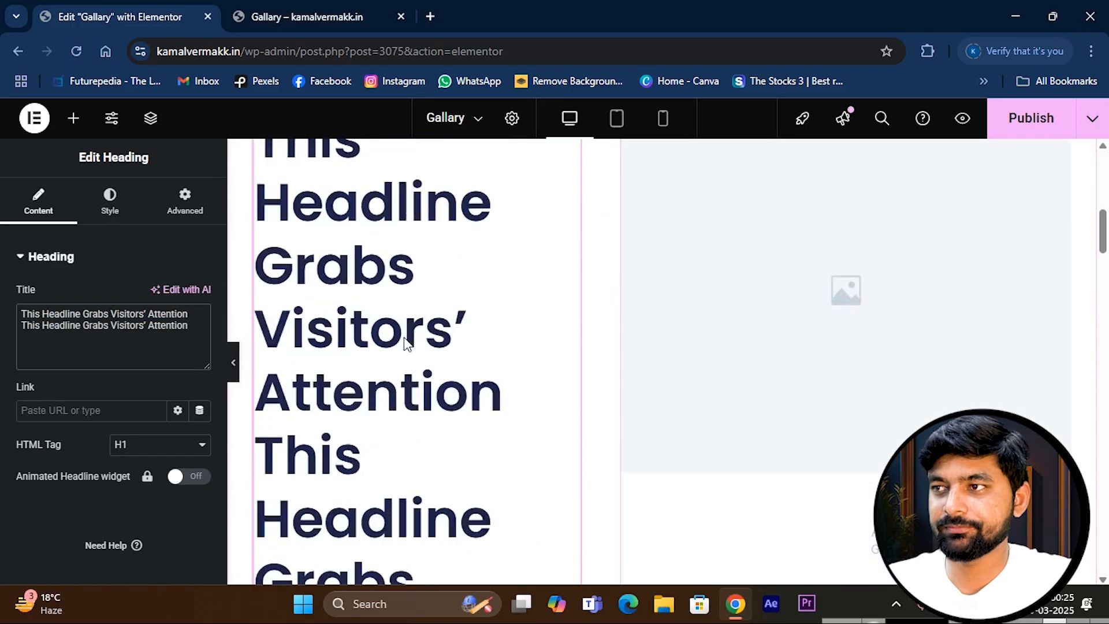
- Open the image chooser for the placeholder beside the headline and view its upload, media library and stock image search options
{"action": "scroll", "coordinate": [850, 323], "scroll_direction": "up", "scroll_amount": 3}
{"action": "left_click", "coordinate": [845, 445]}
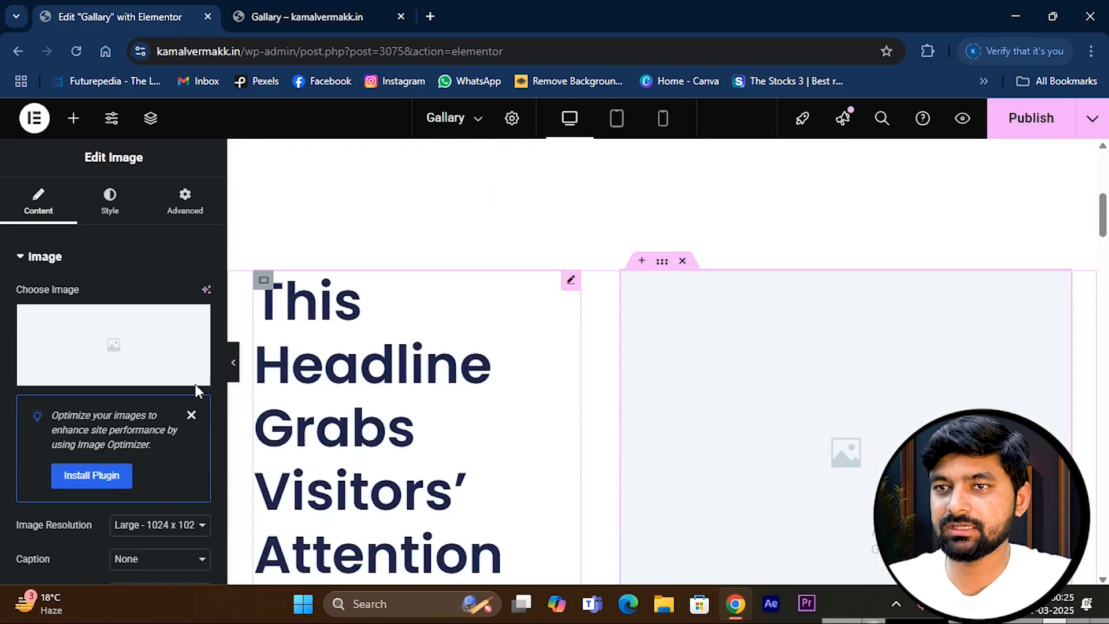
{"action": "left_click", "coordinate": [115, 339]}
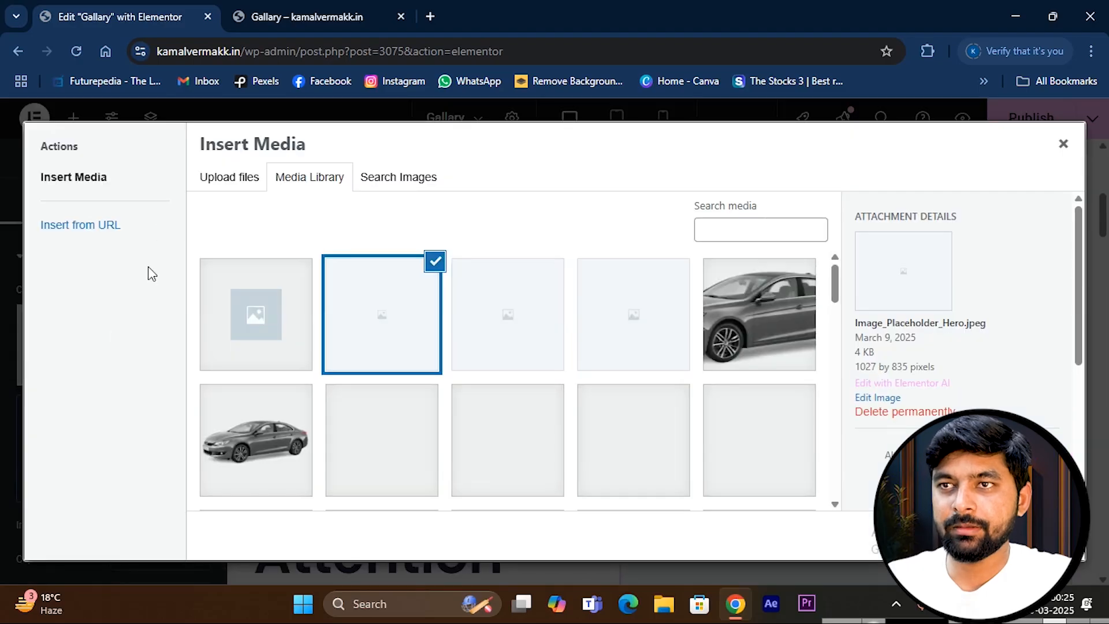
{"action": "left_click", "coordinate": [225, 183]}
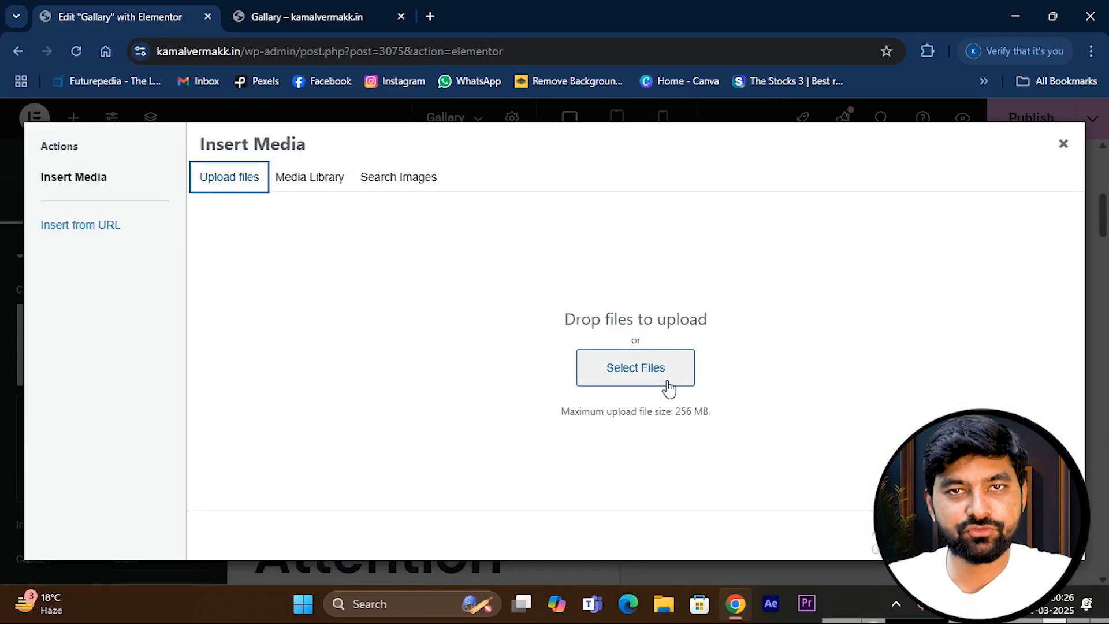
{"action": "left_click", "coordinate": [312, 179]}
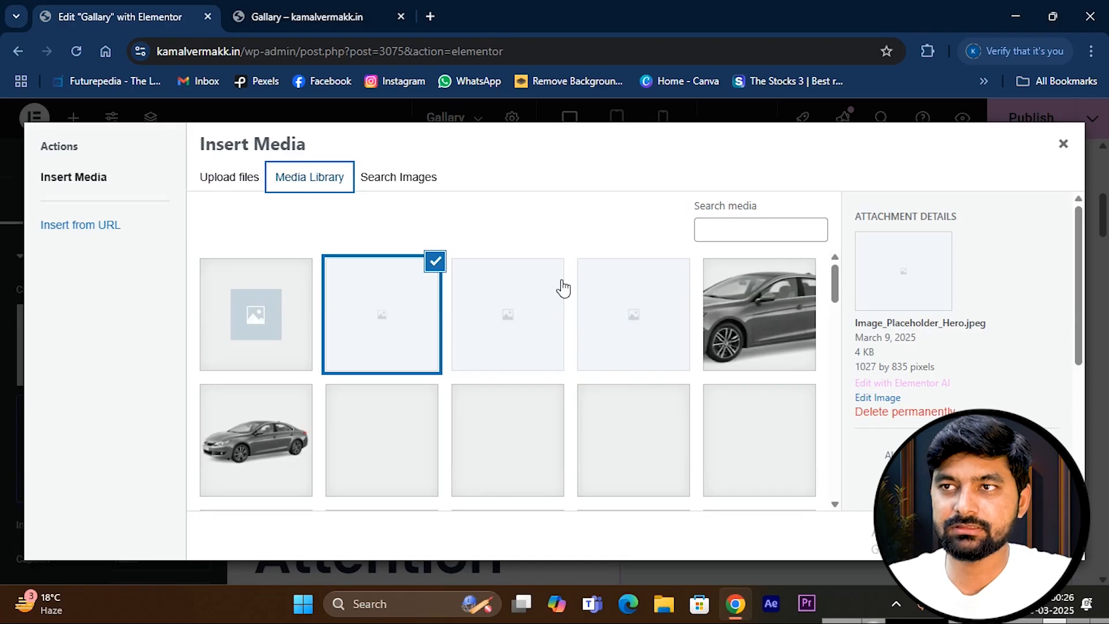
{"action": "left_click", "coordinate": [428, 182]}
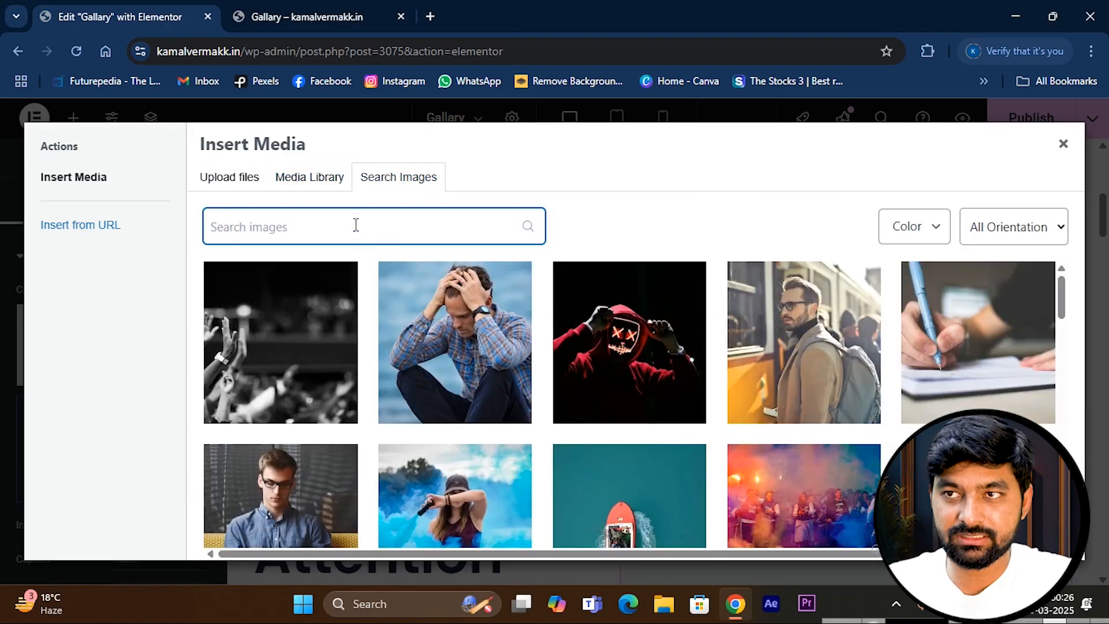
- Search the stock images for "car" and insert the side view of the golden-brown coupe on black at original size
{"action": "mouse_move", "coordinate": [626, 297]}
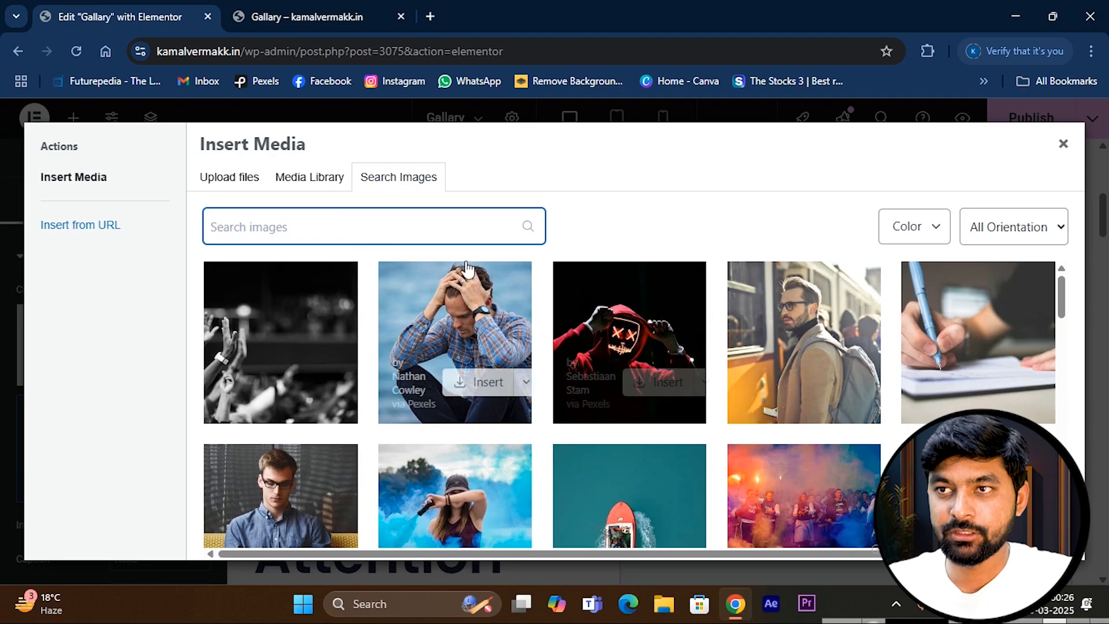
{"action": "type", "text": "car"}
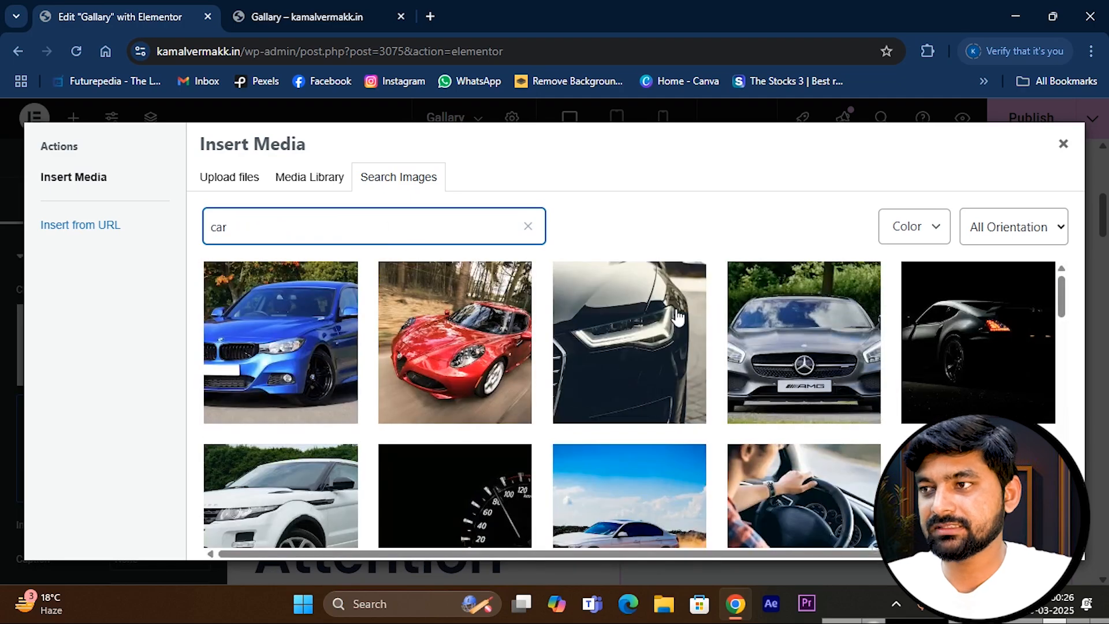
{"action": "scroll", "coordinate": [635, 393], "scroll_direction": "down", "scroll_amount": 6}
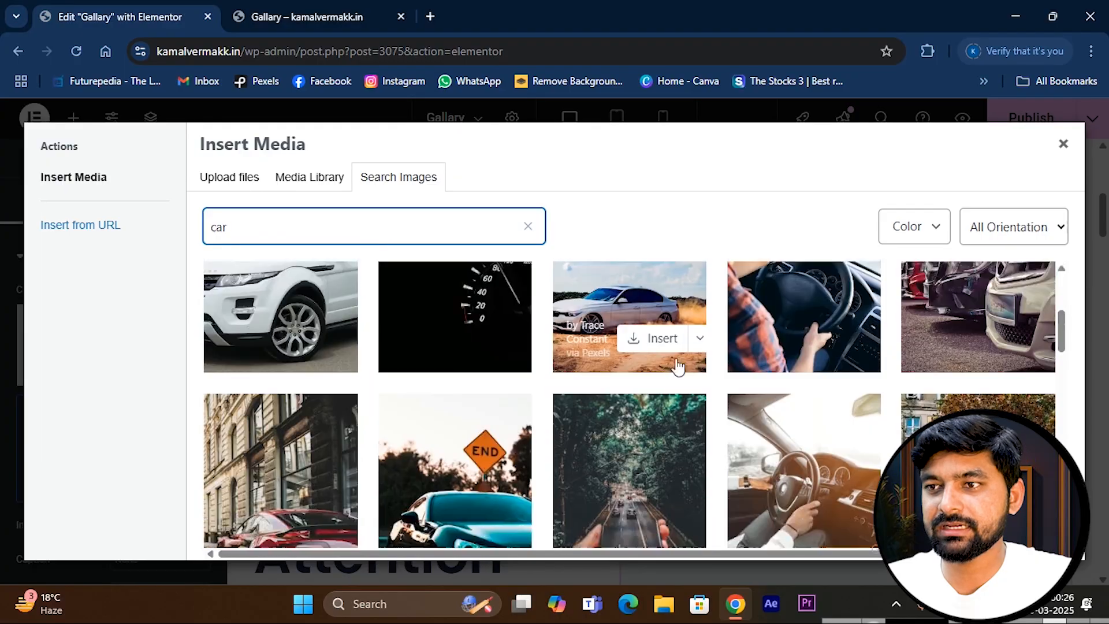
{"action": "scroll", "coordinate": [519, 404], "scroll_direction": "down", "scroll_amount": 5}
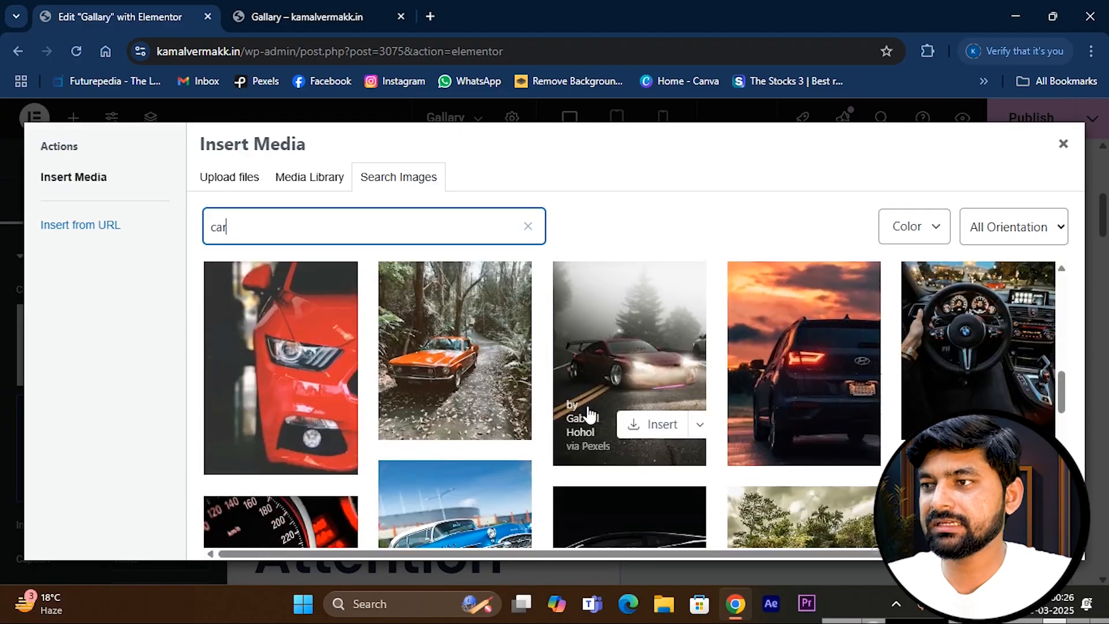
{"action": "scroll", "coordinate": [674, 372], "scroll_direction": "down", "scroll_amount": 8}
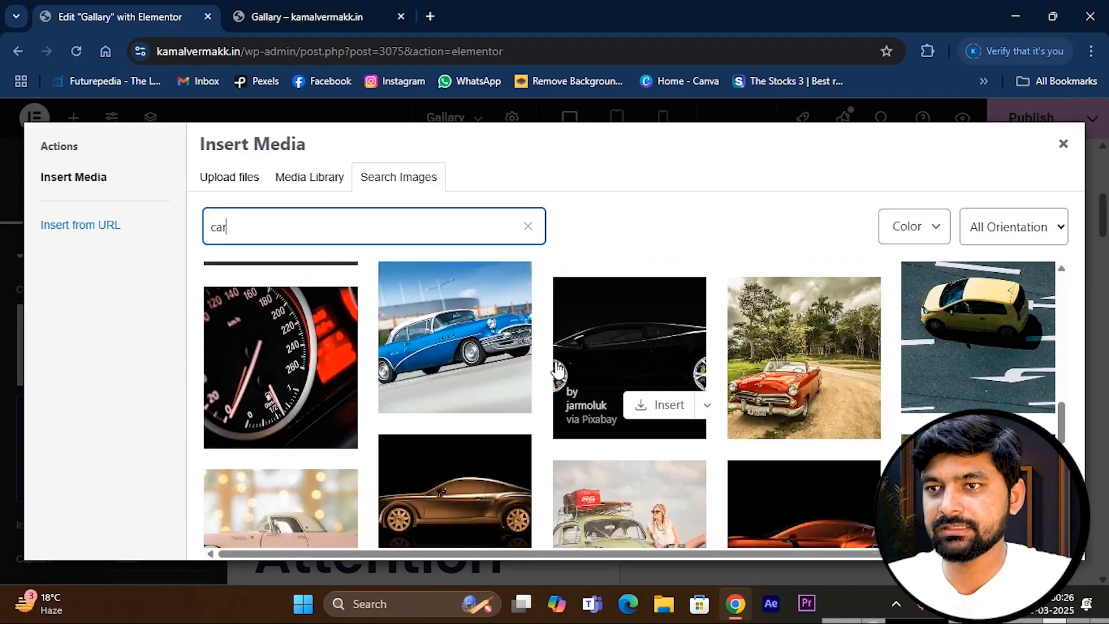
{"action": "scroll", "coordinate": [537, 366], "scroll_direction": "down", "scroll_amount": 2}
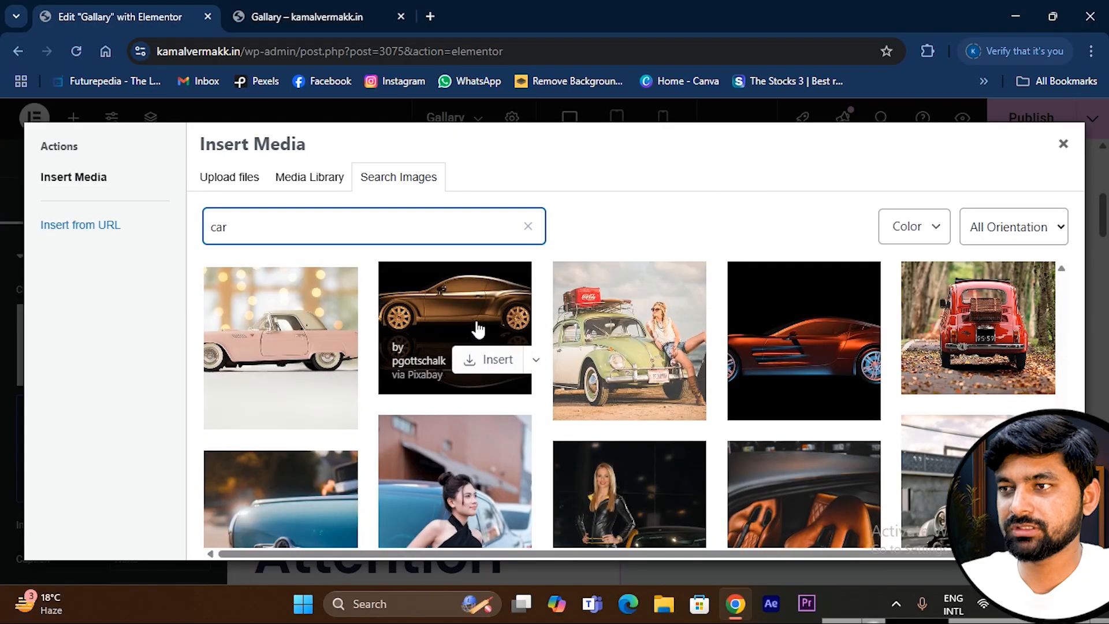
{"action": "left_click", "coordinate": [481, 327]}
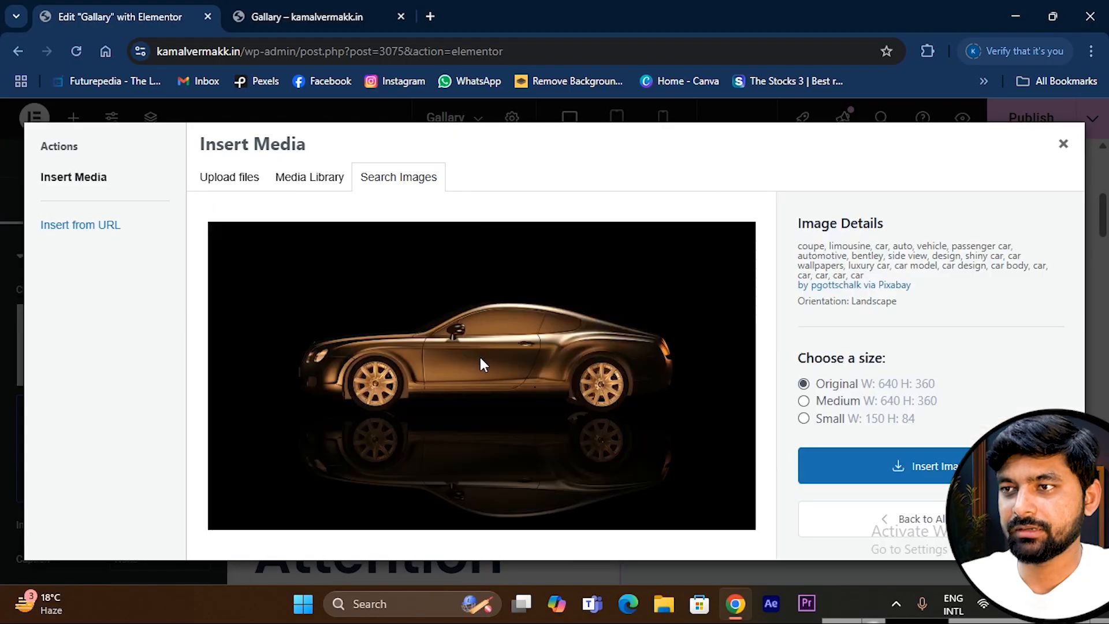
{"action": "left_click", "coordinate": [895, 467]}
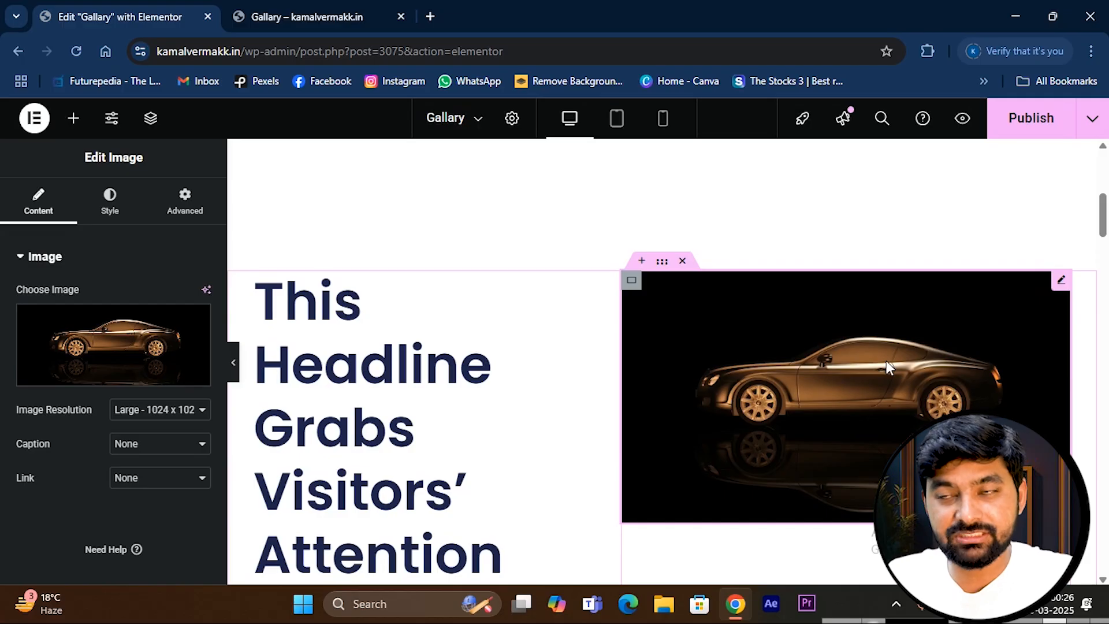
{"action": "scroll", "coordinate": [856, 367], "scroll_direction": "down", "scroll_amount": 3}
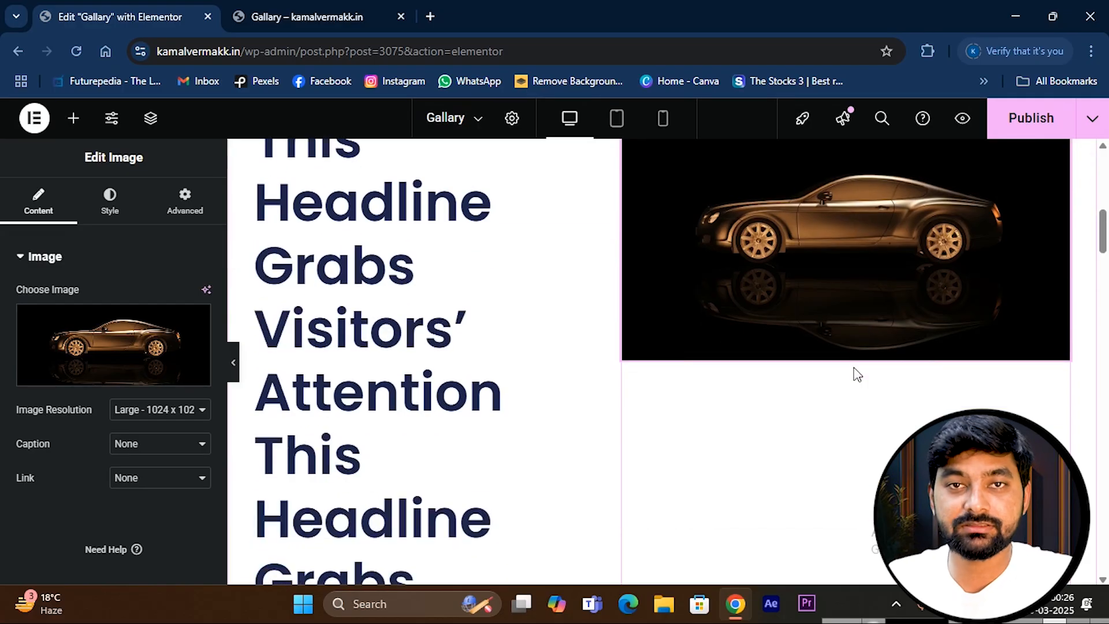
{"action": "scroll", "coordinate": [856, 374], "scroll_direction": "up", "scroll_amount": 3}
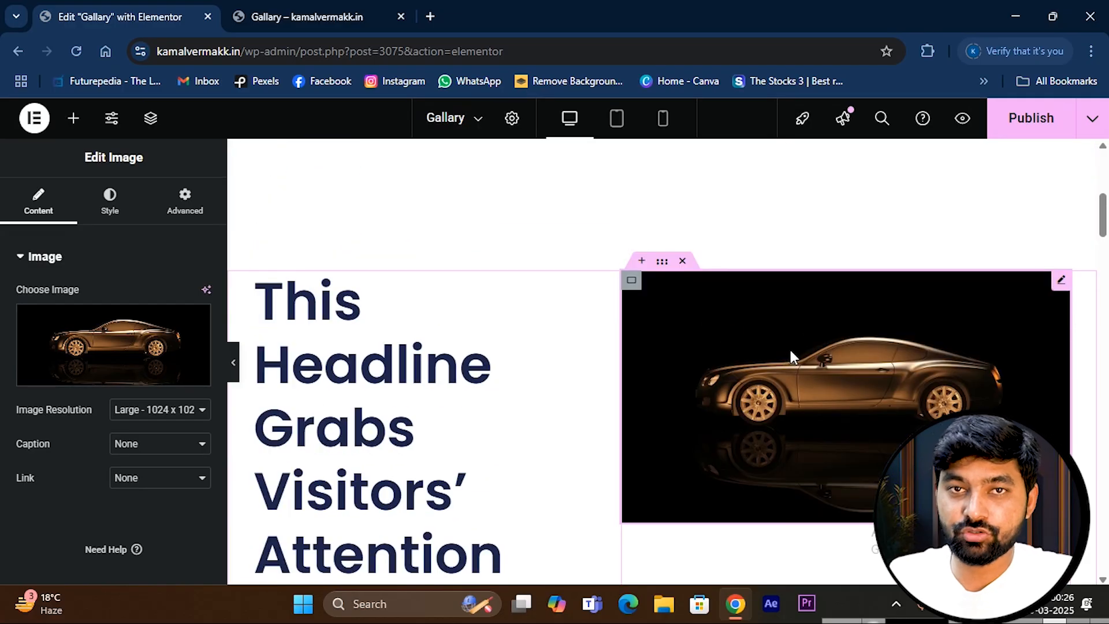
{"action": "scroll", "coordinate": [819, 323], "scroll_direction": "down", "scroll_amount": 3}
{"action": "scroll", "coordinate": [841, 301], "scroll_direction": "up", "scroll_amount": 4}
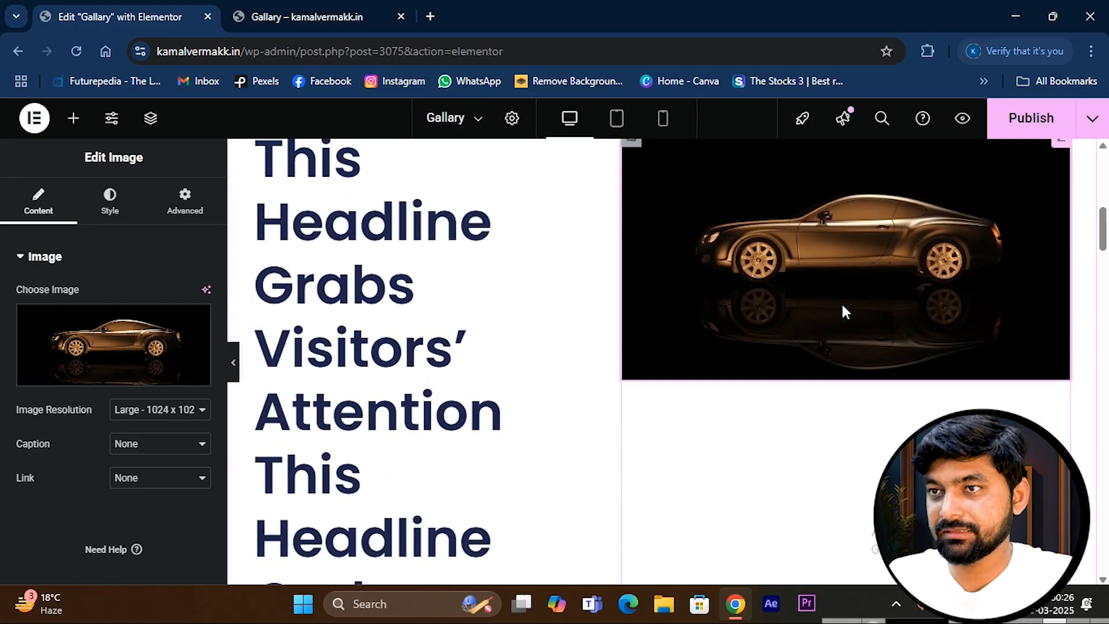
- Open the Learn More button in the About Us section for editing
{"action": "scroll", "coordinate": [834, 388], "scroll_direction": "down", "scroll_amount": 12}
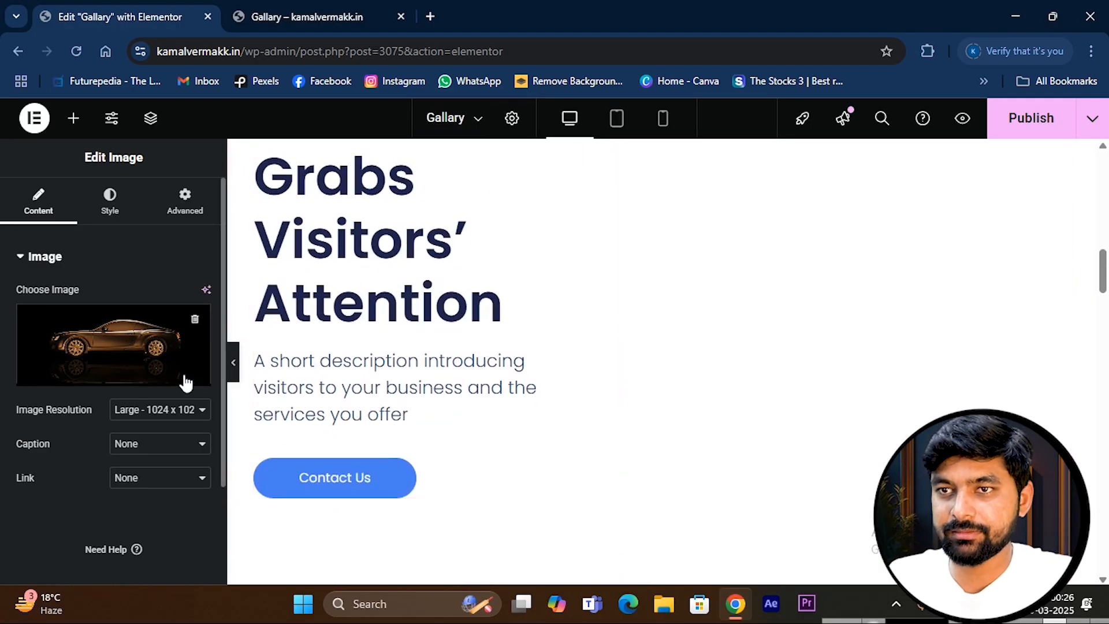
{"action": "scroll", "coordinate": [769, 374], "scroll_direction": "down", "scroll_amount": 3}
{"action": "scroll", "coordinate": [722, 346], "scroll_direction": "down", "scroll_amount": 5}
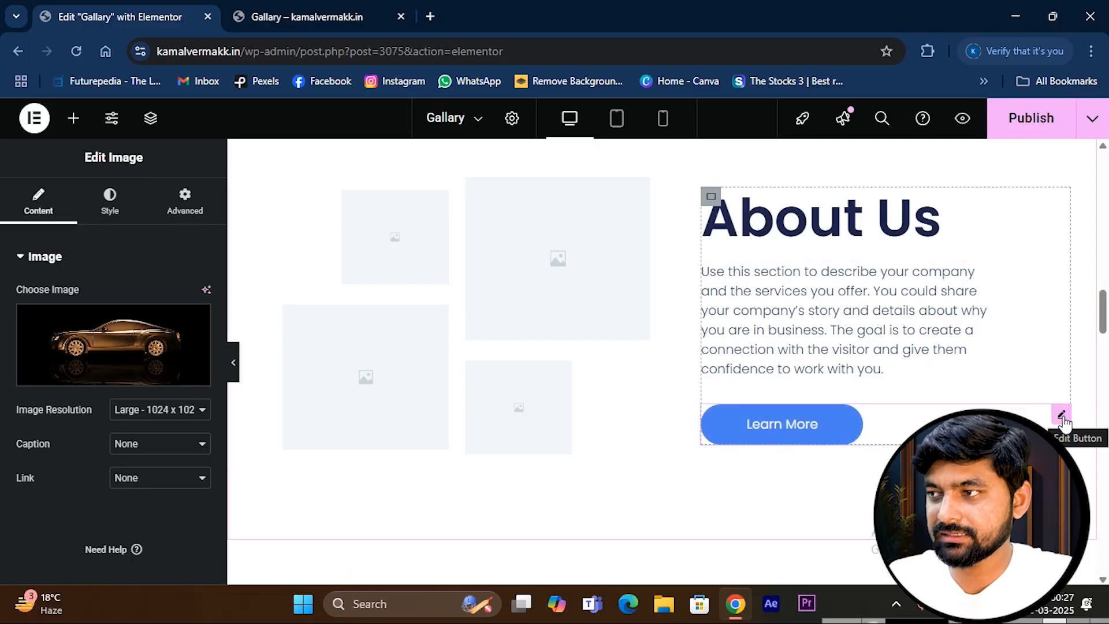
{"action": "left_click", "coordinate": [1061, 415]}
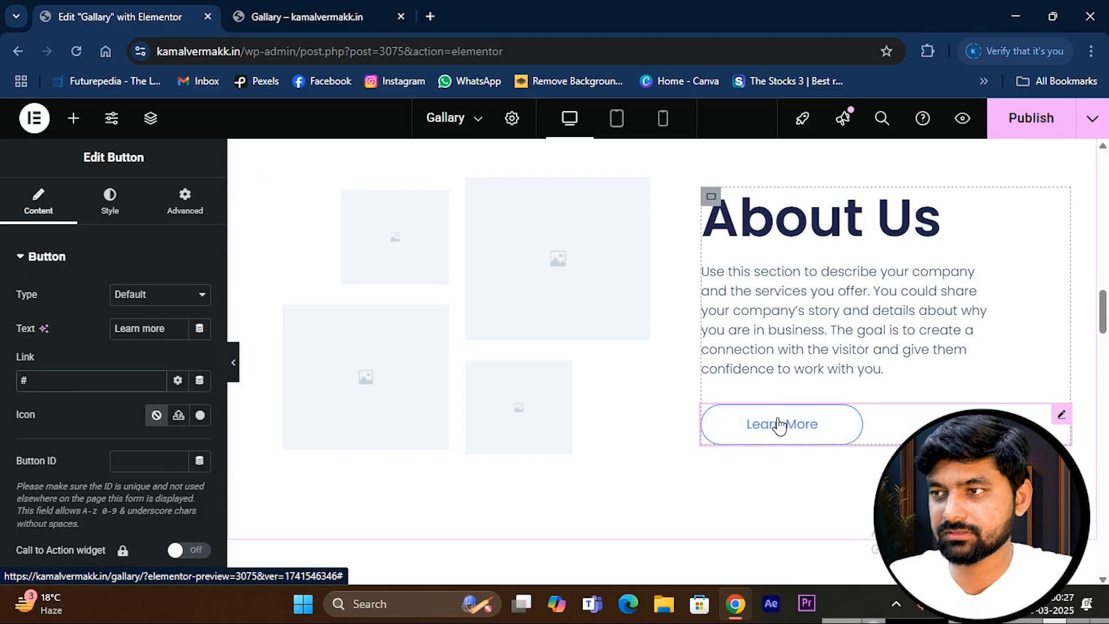
- Delete the Our Services section and the Why Choose Us section from the page
{"action": "scroll", "coordinate": [779, 424], "scroll_direction": "down", "scroll_amount": 8}
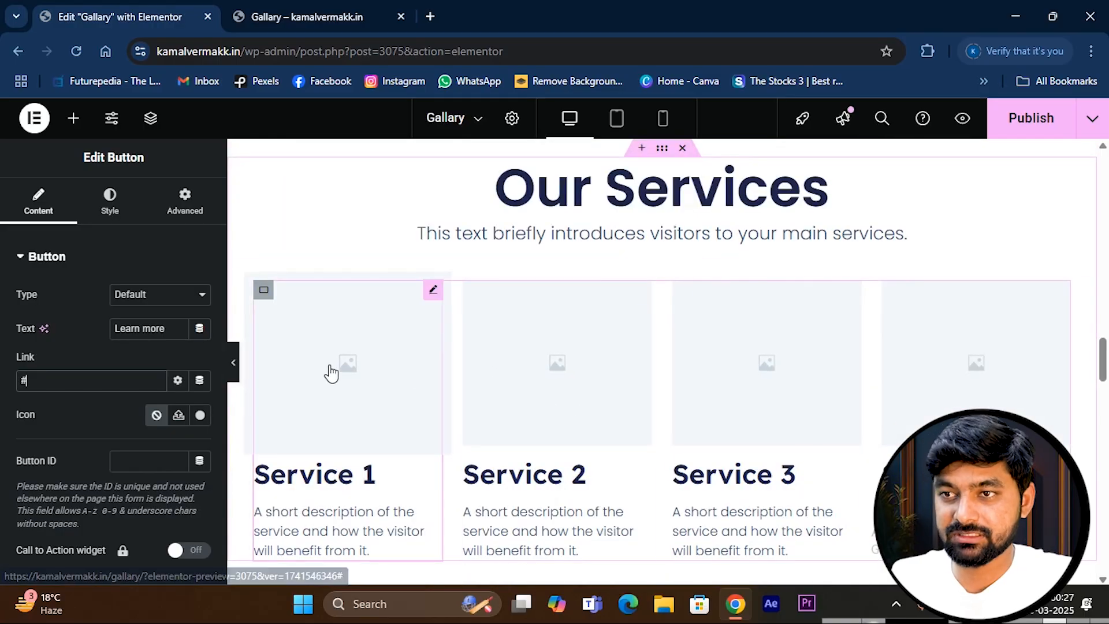
{"action": "scroll", "coordinate": [740, 316], "scroll_direction": "up", "scroll_amount": 1}
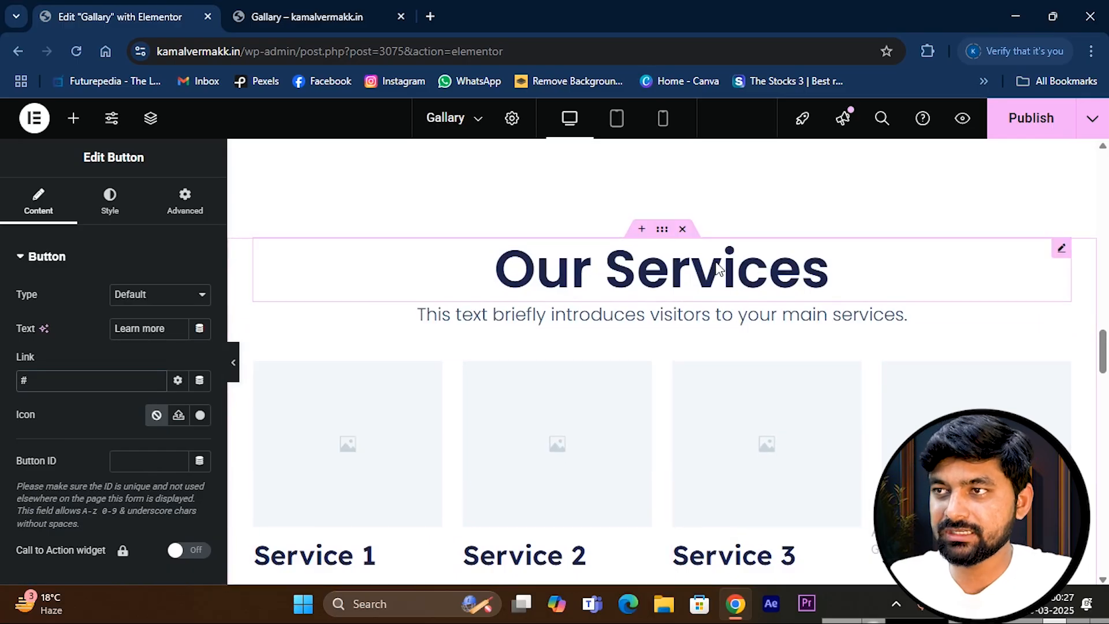
{"action": "left_click", "coordinate": [682, 230]}
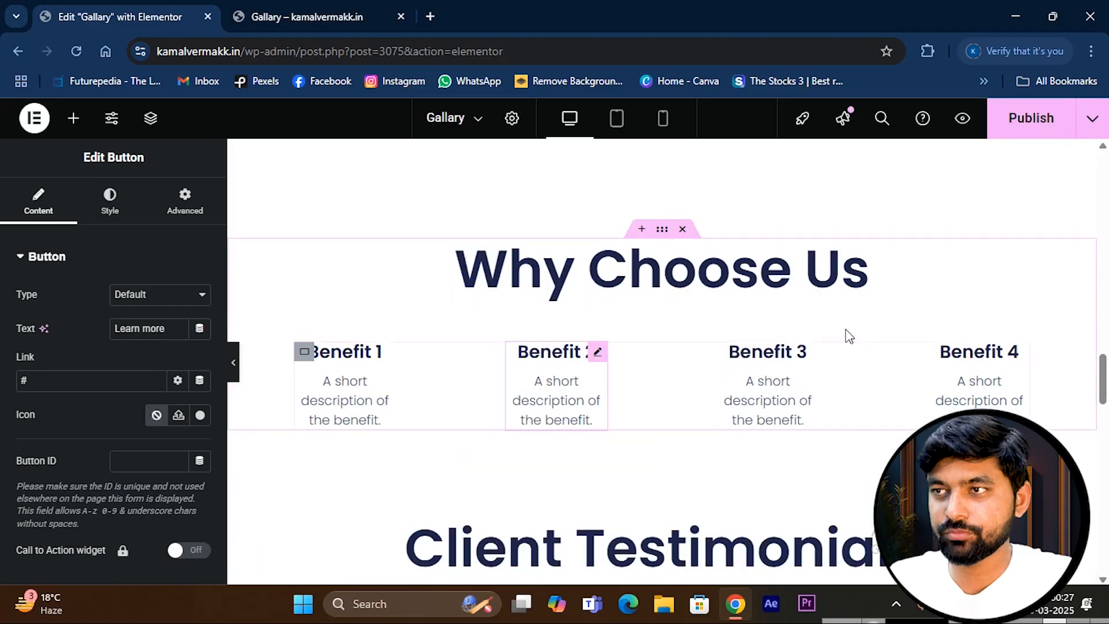
{"action": "left_click", "coordinate": [683, 230]}
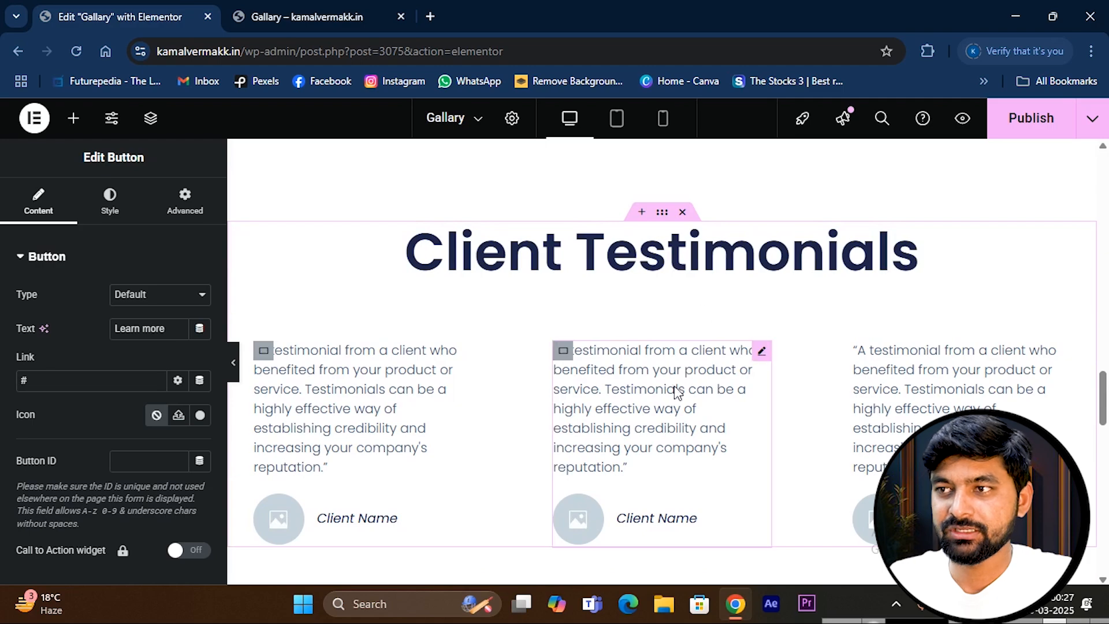
- Delete the Client Testimonials section from the page
{"action": "left_click", "coordinate": [683, 212]}
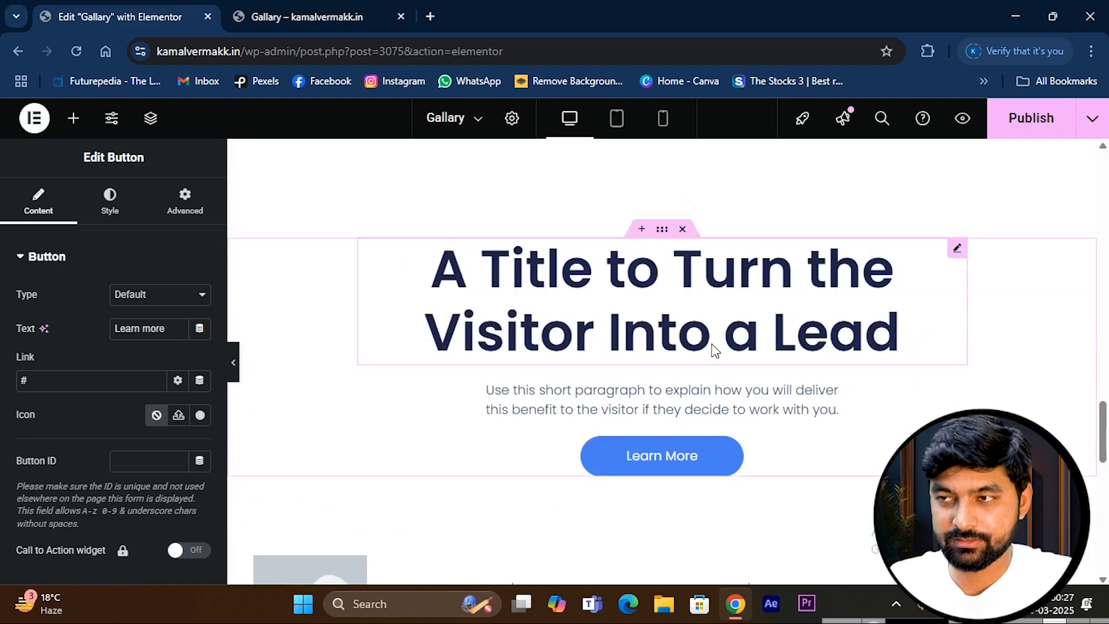
- Open the template library for a new section above the car banner and browse its ready-made blocks
{"action": "scroll", "coordinate": [647, 289], "scroll_direction": "up", "scroll_amount": 5}
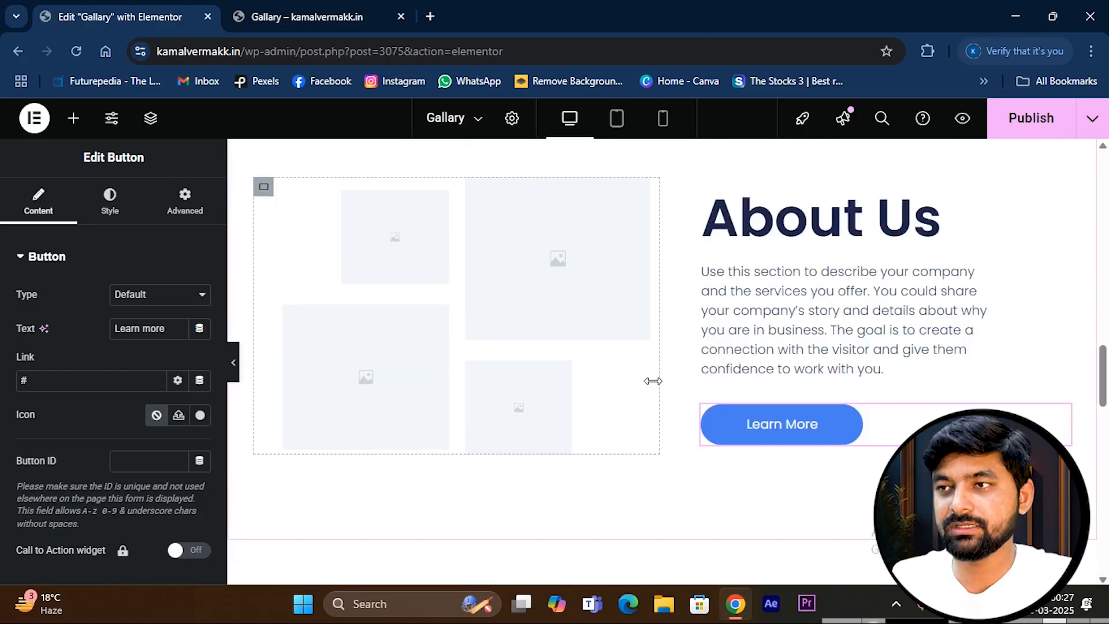
{"action": "scroll", "coordinate": [652, 380], "scroll_direction": "up", "scroll_amount": 3}
{"action": "scroll", "coordinate": [652, 335], "scroll_direction": "up", "scroll_amount": 4}
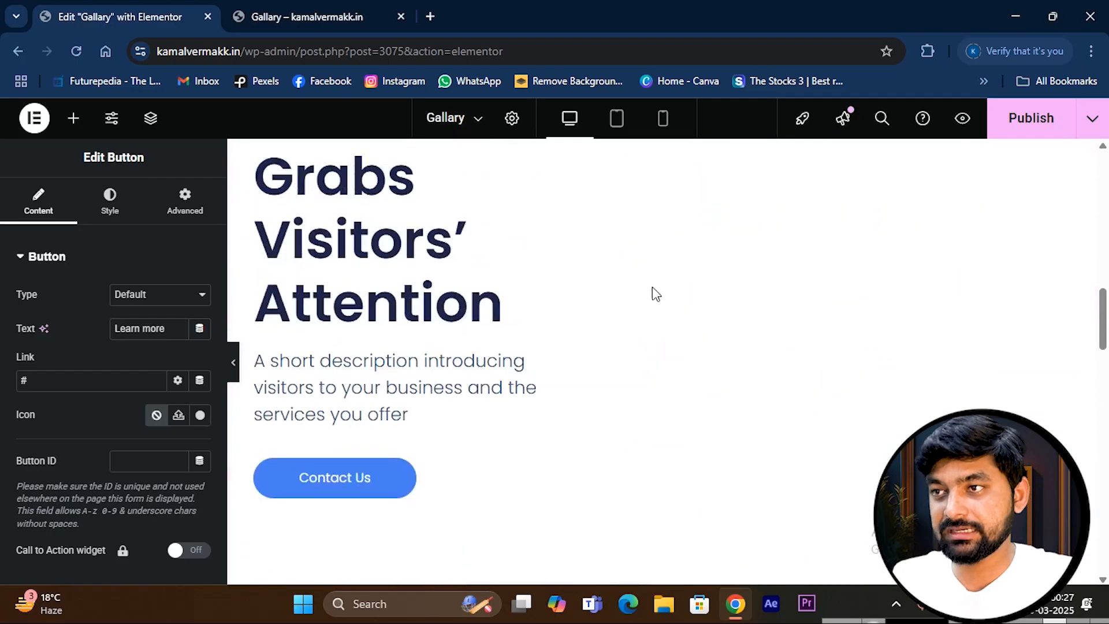
{"action": "scroll", "coordinate": [664, 358], "scroll_direction": "up", "scroll_amount": 5}
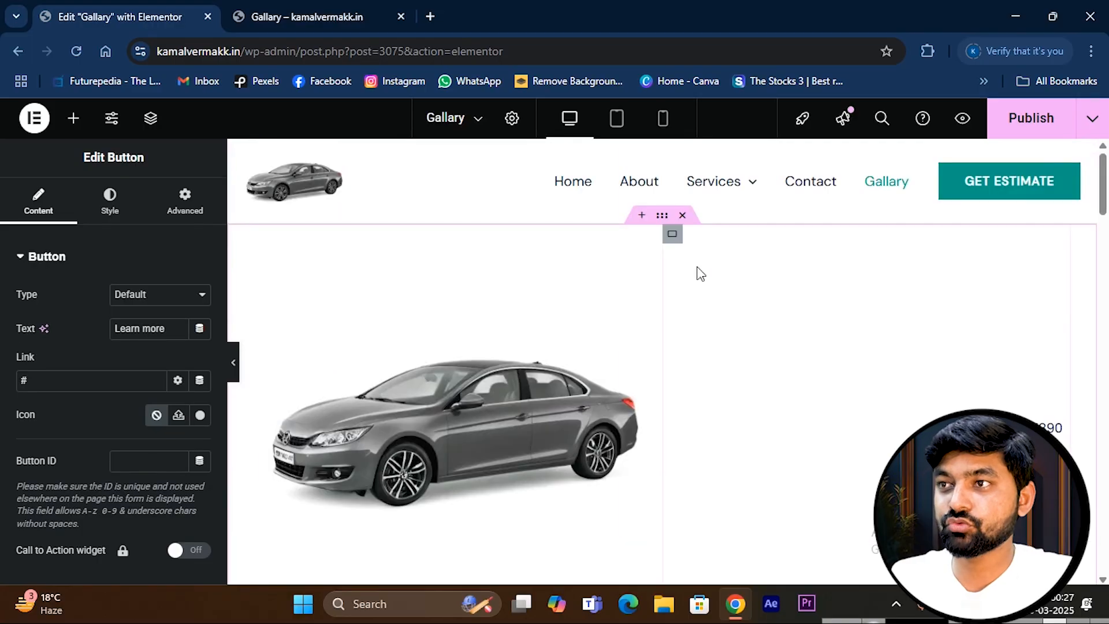
{"action": "left_click", "coordinate": [641, 218]}
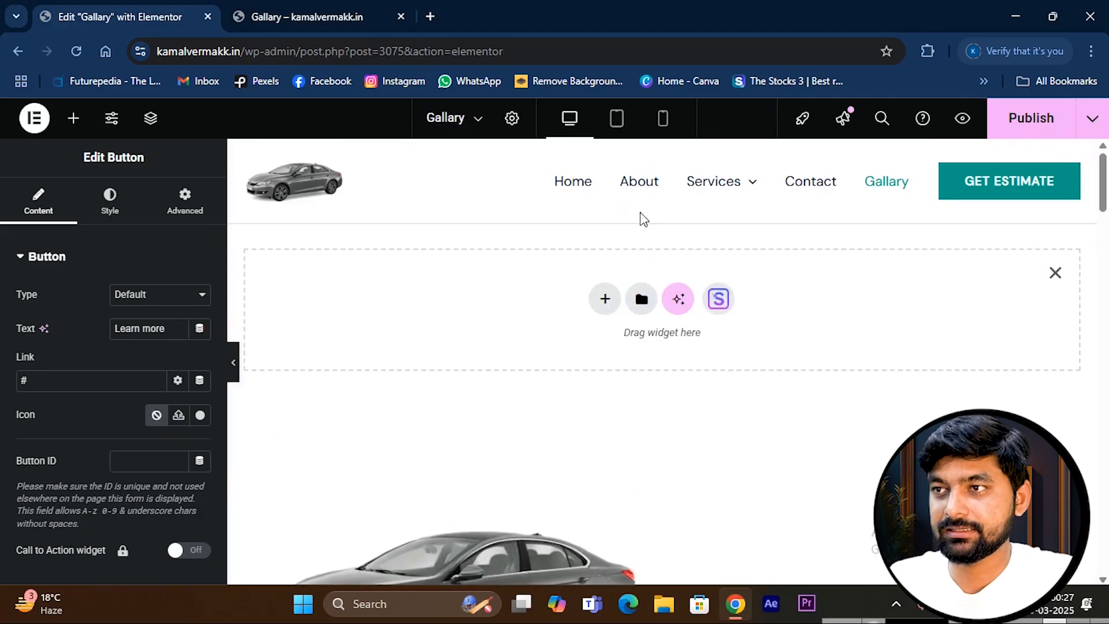
{"action": "left_click", "coordinate": [642, 299]}
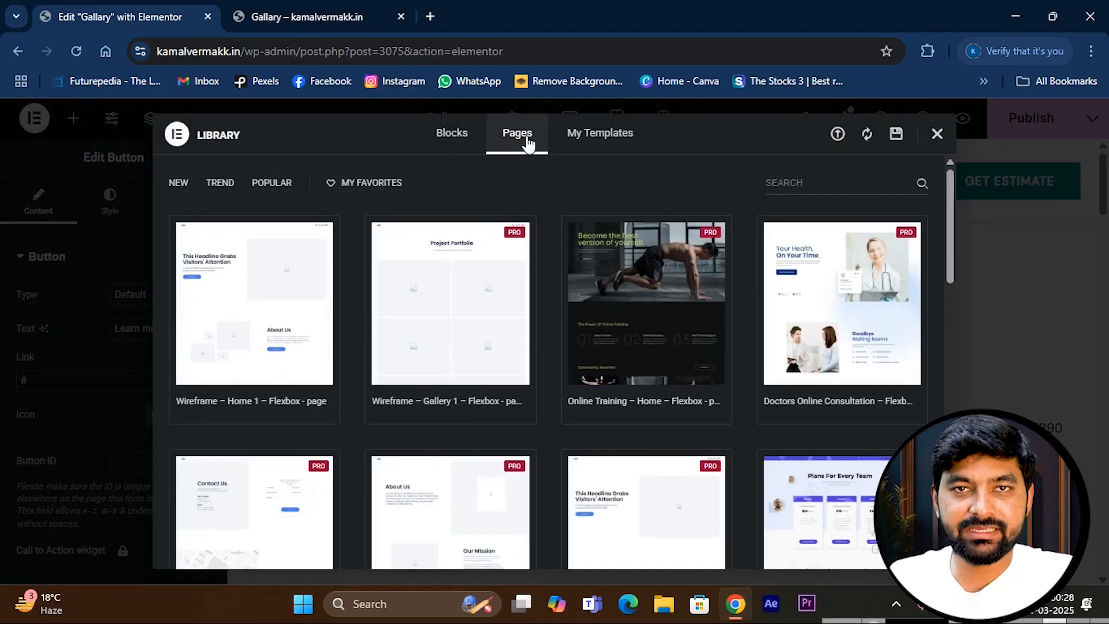
{"action": "left_click", "coordinate": [453, 137]}
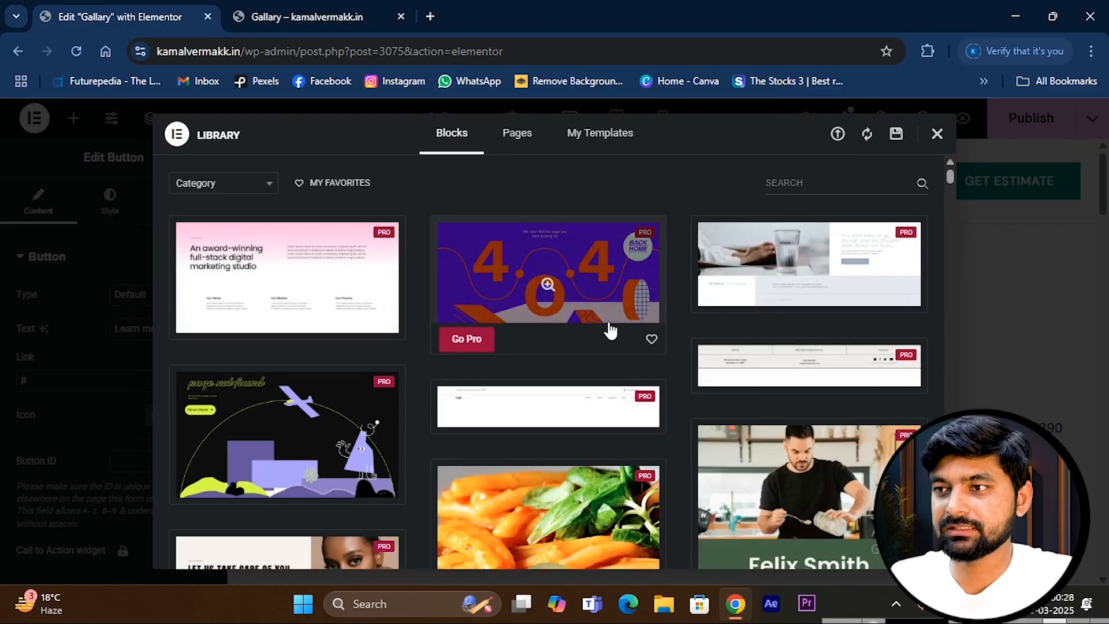
{"action": "scroll", "coordinate": [519, 358], "scroll_direction": "down", "scroll_amount": 3}
{"action": "scroll", "coordinate": [476, 381], "scroll_direction": "down", "scroll_amount": 3}
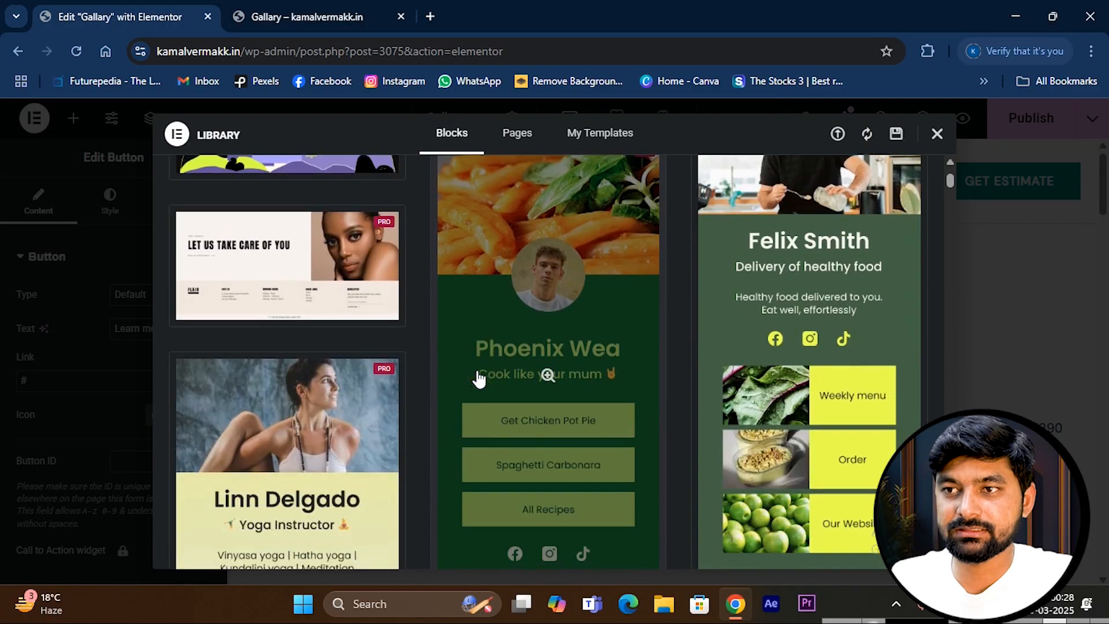
{"action": "scroll", "coordinate": [456, 306], "scroll_direction": "down", "scroll_amount": 2}
{"action": "scroll", "coordinate": [514, 352], "scroll_direction": "down", "scroll_amount": 4}
{"action": "scroll", "coordinate": [381, 331], "scroll_direction": "down", "scroll_amount": 3}
{"action": "scroll", "coordinate": [404, 341], "scroll_direction": "down", "scroll_amount": 3}
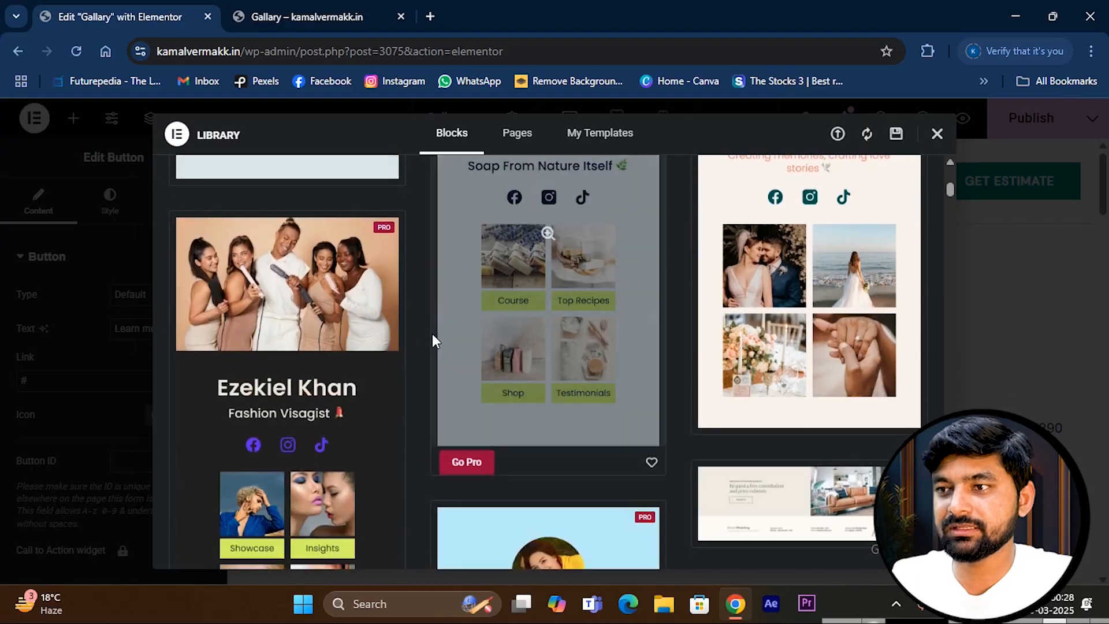
{"action": "scroll", "coordinate": [614, 364], "scroll_direction": "down", "scroll_amount": 3}
{"action": "scroll", "coordinate": [577, 369], "scroll_direction": "up", "scroll_amount": 10}
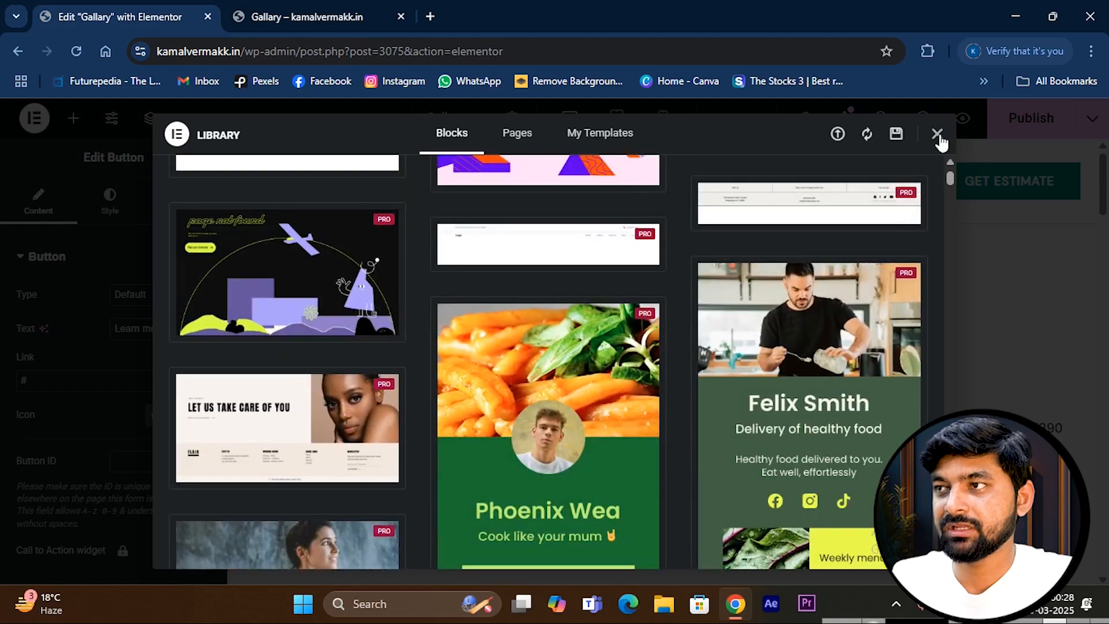
{"action": "left_click", "coordinate": [937, 135]}
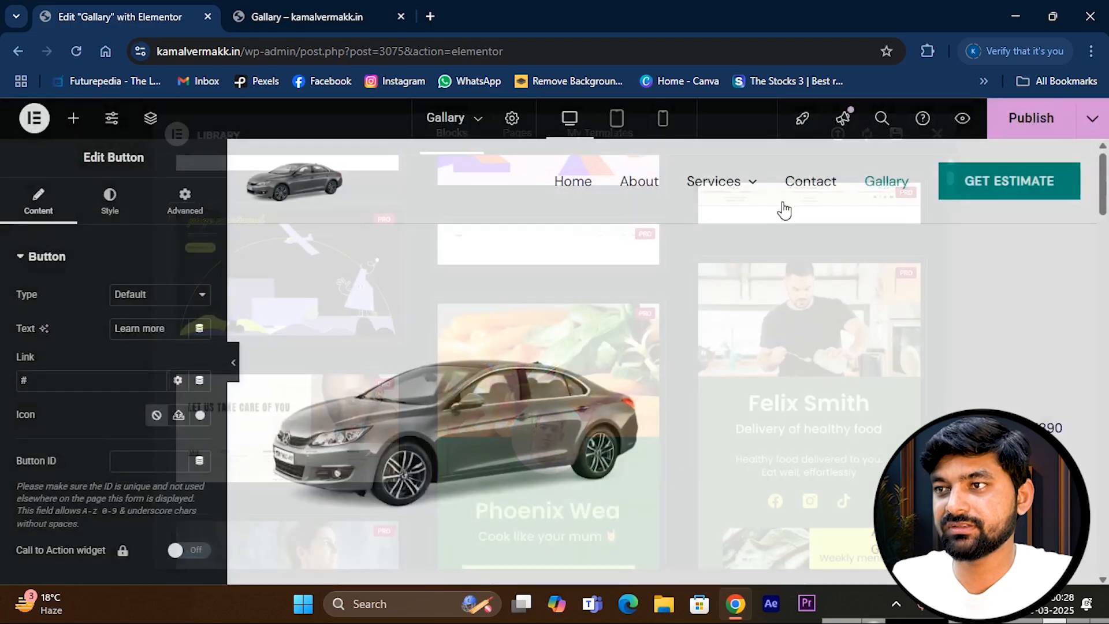
- Add a Flexbox container with two rows of three cells above the car banner section
{"action": "left_click", "coordinate": [642, 215]}
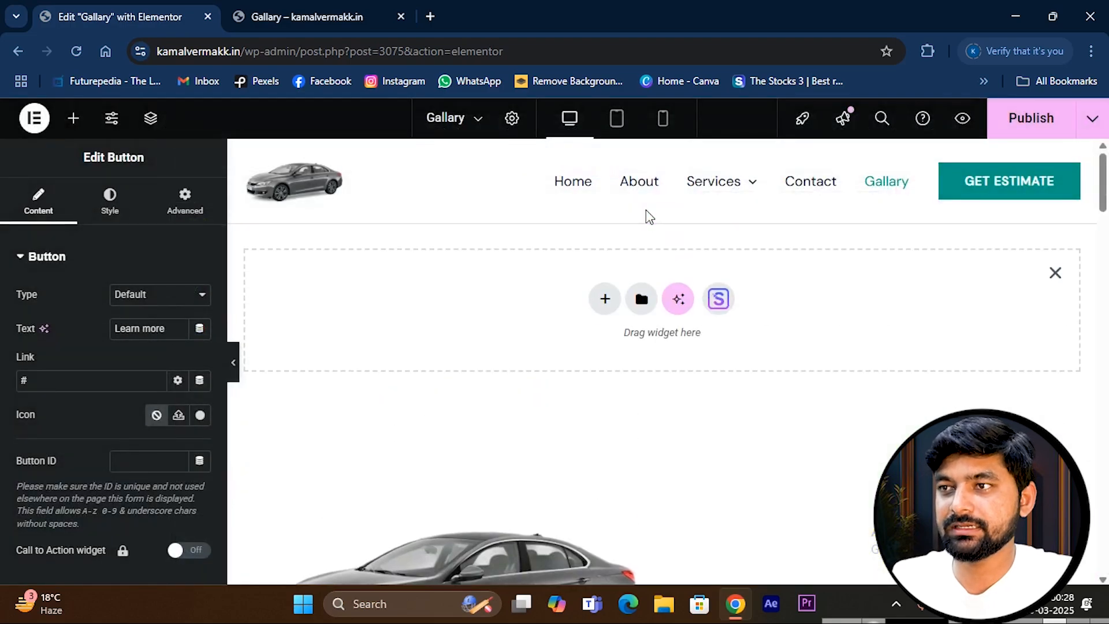
{"action": "left_click", "coordinate": [605, 299]}
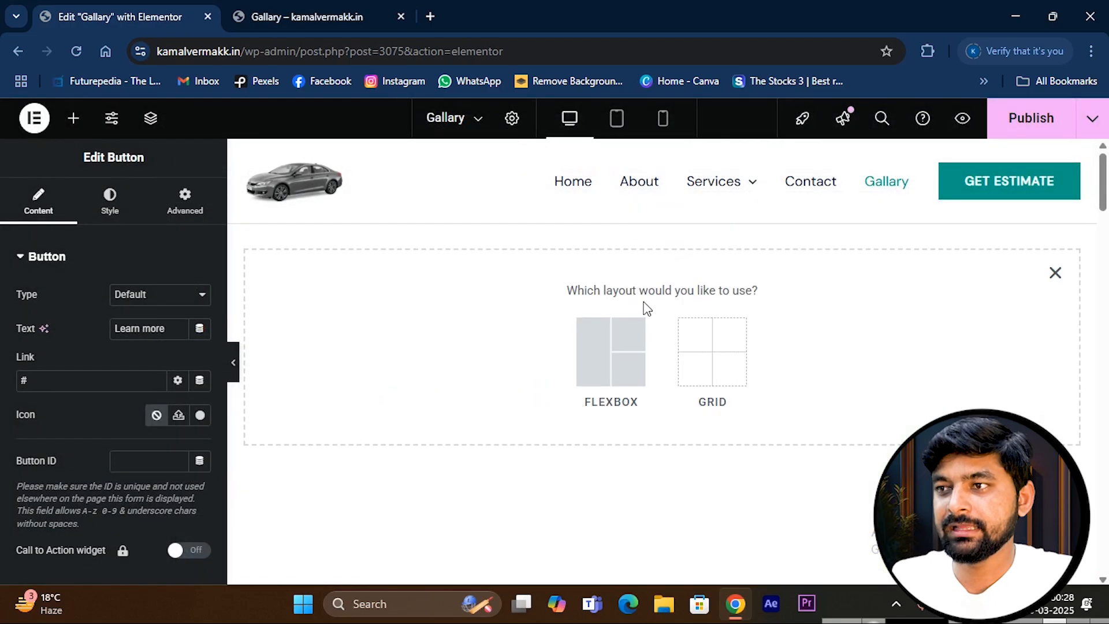
{"action": "left_click", "coordinate": [615, 357]}
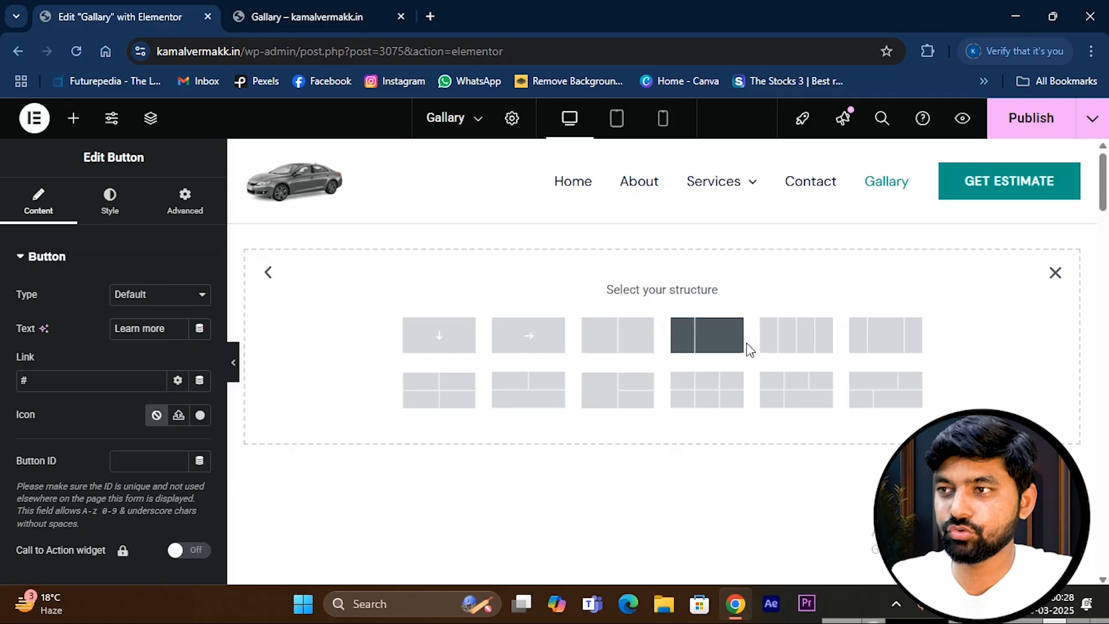
{"action": "left_click", "coordinate": [716, 393]}
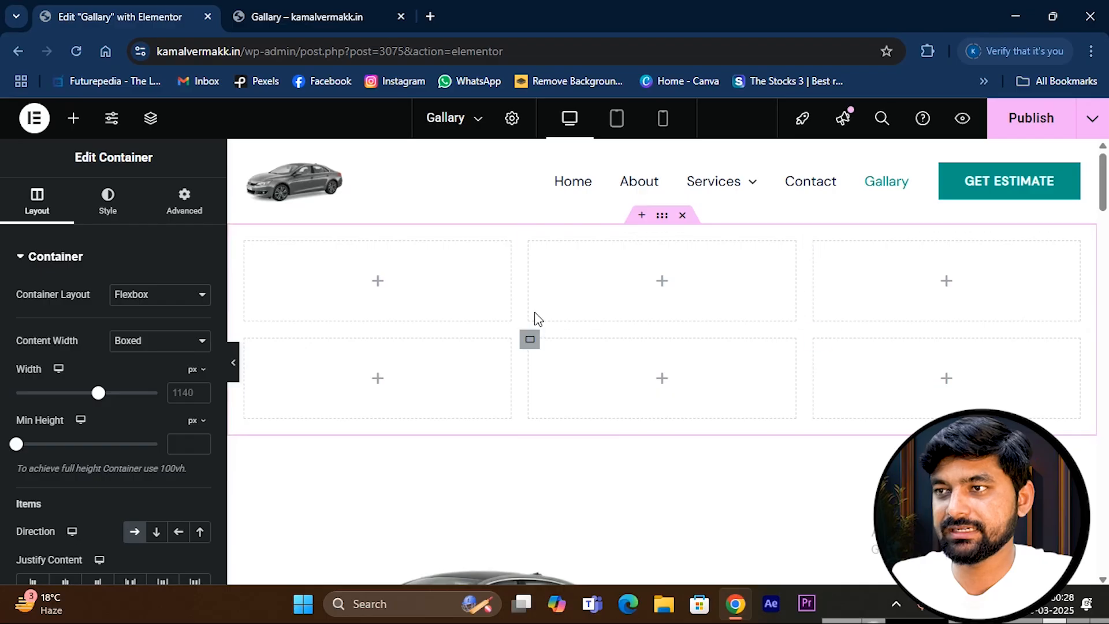
- Review the car banner and the headline section below the new six-cell container
{"action": "scroll", "coordinate": [705, 428], "scroll_direction": "down", "scroll_amount": 4}
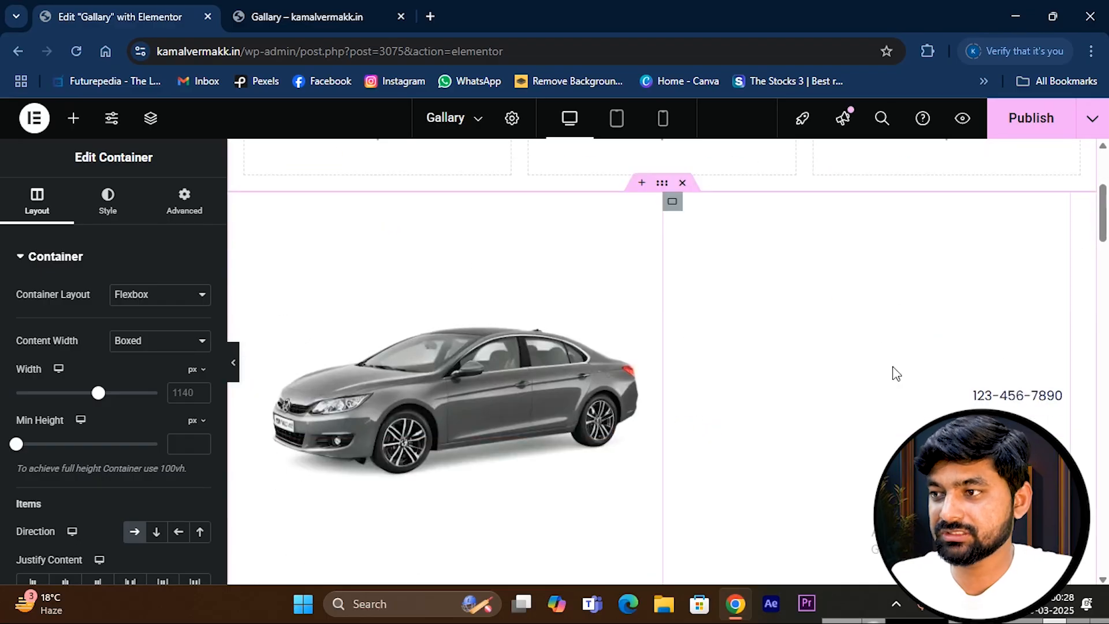
{"action": "scroll", "coordinate": [896, 393], "scroll_direction": "down", "scroll_amount": 5}
{"action": "scroll", "coordinate": [899, 413], "scroll_direction": "up", "scroll_amount": 4}
{"action": "scroll", "coordinate": [844, 317], "scroll_direction": "down", "scroll_amount": 7}
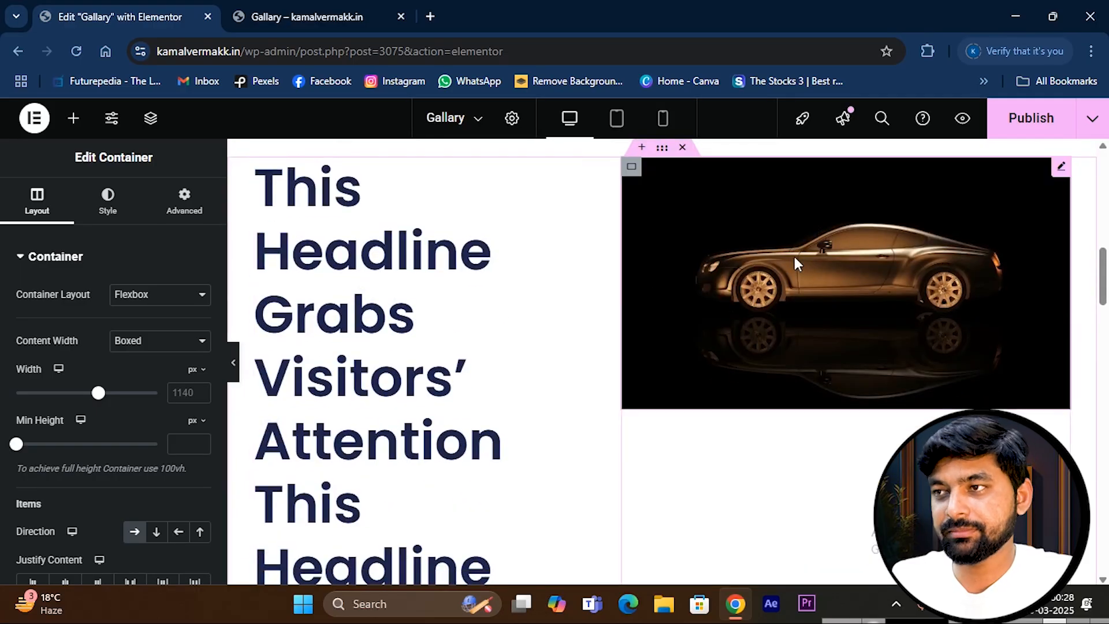
{"action": "scroll", "coordinate": [354, 404], "scroll_direction": "down", "scroll_amount": 3}
{"action": "scroll", "coordinate": [378, 387], "scroll_direction": "up", "scroll_amount": 3}
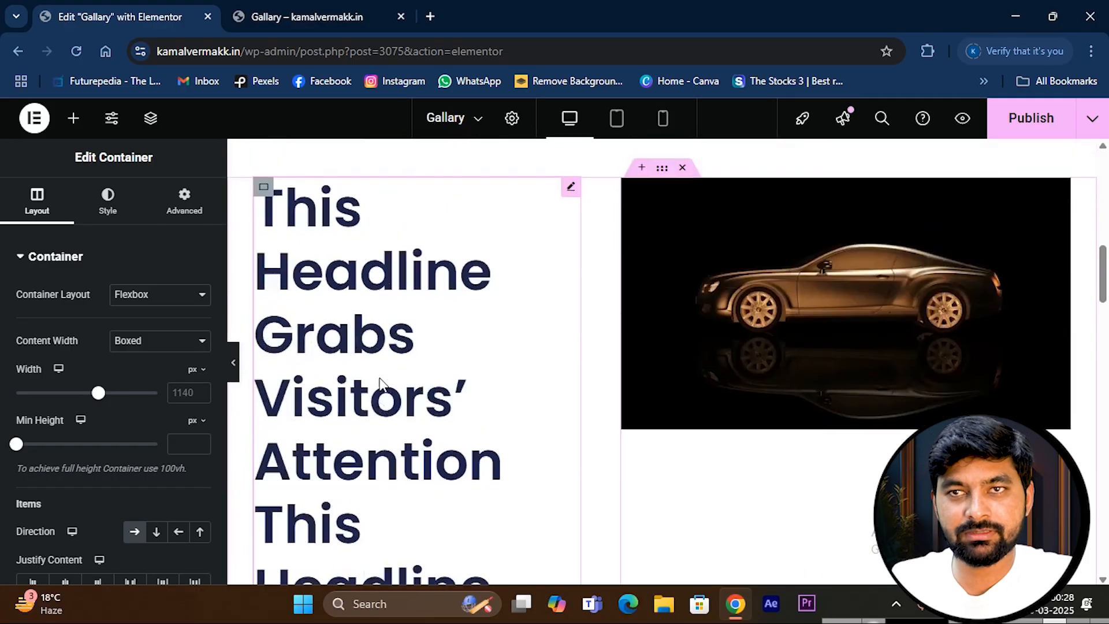
{"action": "scroll", "coordinate": [380, 383], "scroll_direction": "up", "scroll_amount": 10}
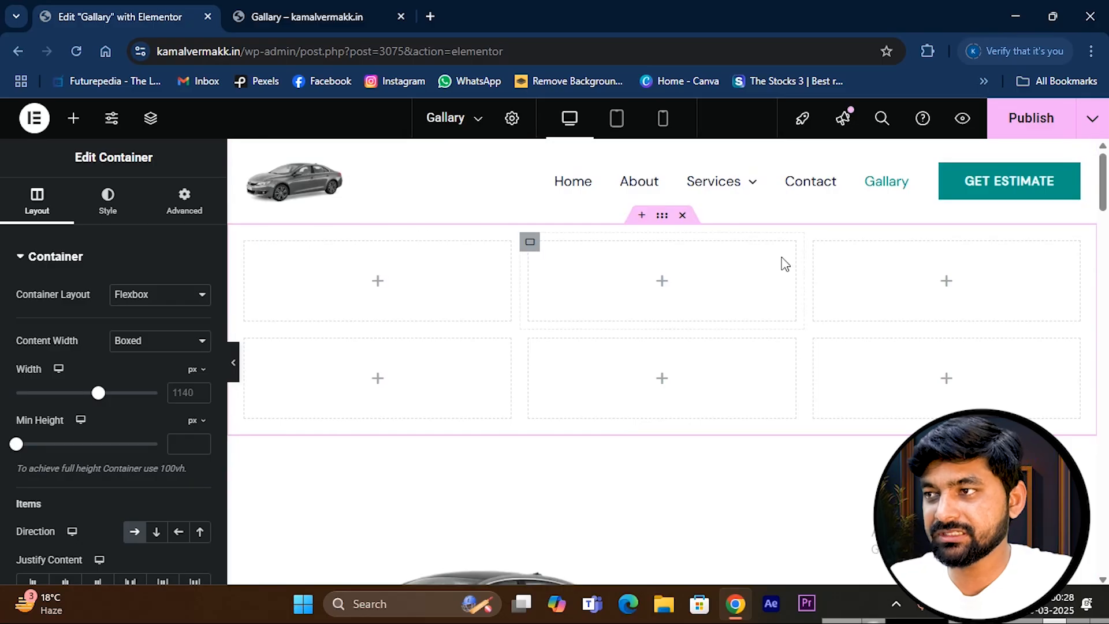
{"action": "left_click", "coordinate": [642, 216]}
{"action": "left_click", "coordinate": [601, 300]}
{"action": "left_click", "coordinate": [634, 342]}
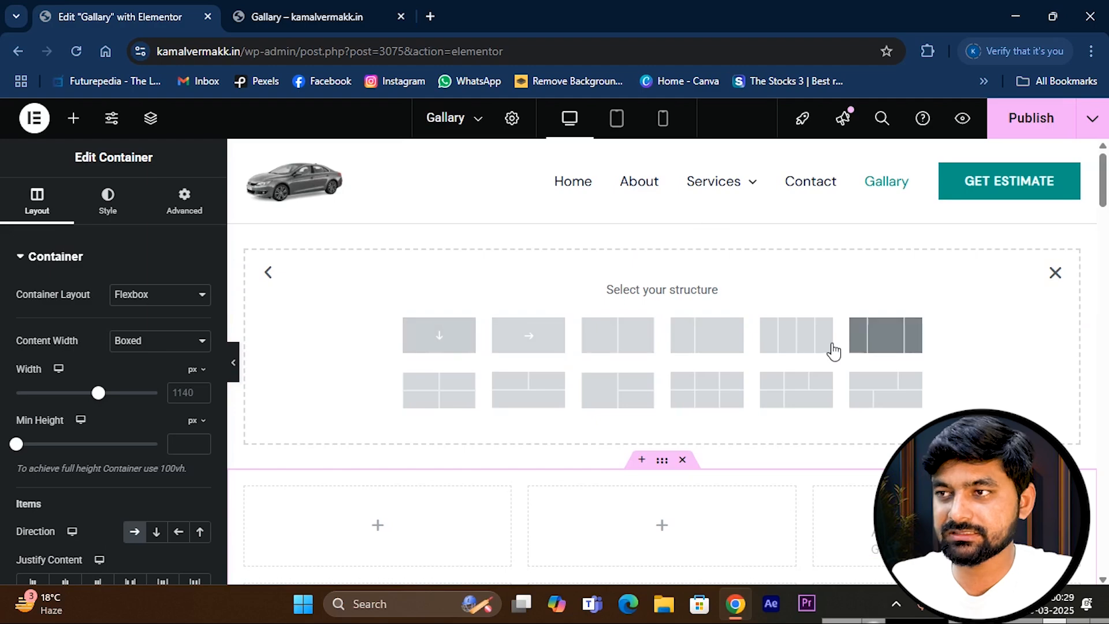
{"action": "left_click", "coordinate": [1055, 274]}
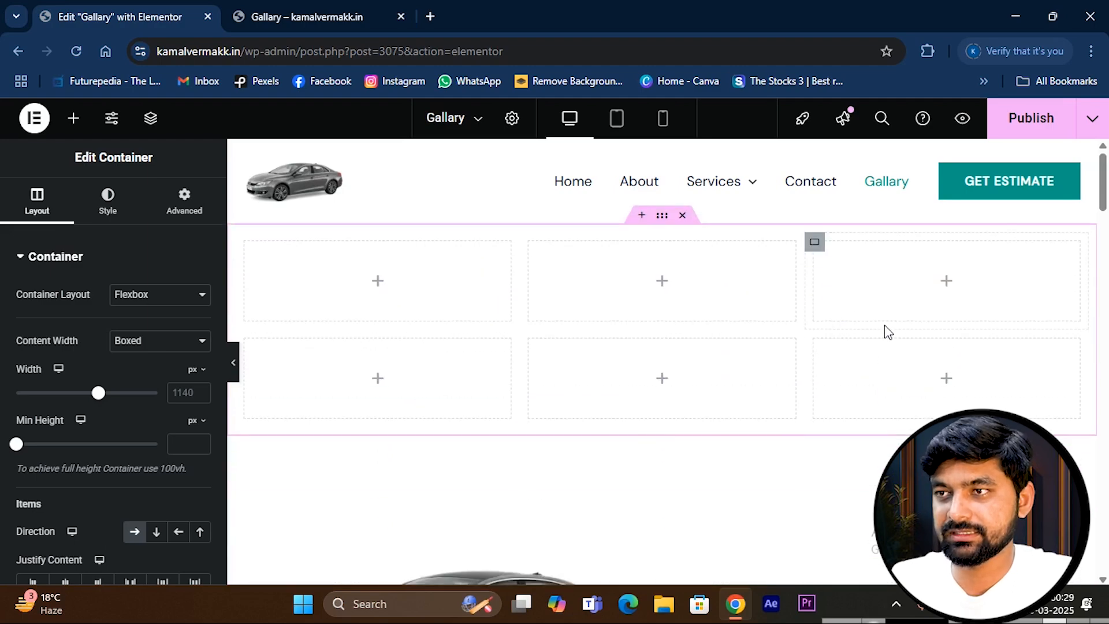
- Add an Image widget to each of the three cells in the container's upper row
{"action": "left_click", "coordinate": [381, 289]}
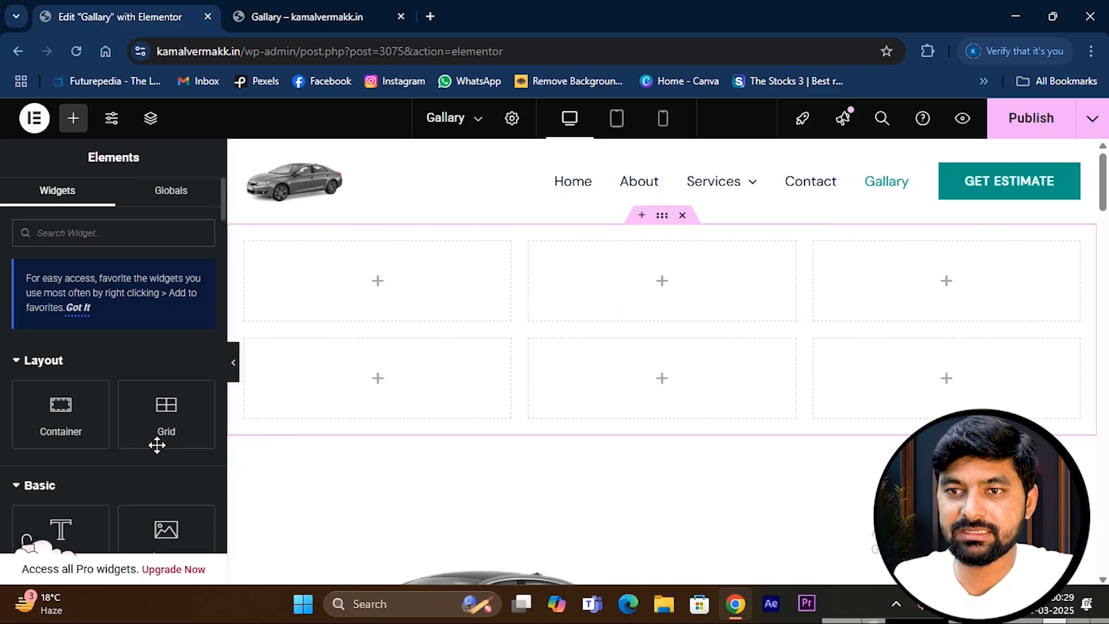
{"action": "scroll", "coordinate": [162, 443], "scroll_direction": "down", "scroll_amount": 2}
{"action": "left_click_drag", "start_coordinate": [171, 464], "coordinate": [356, 299]}
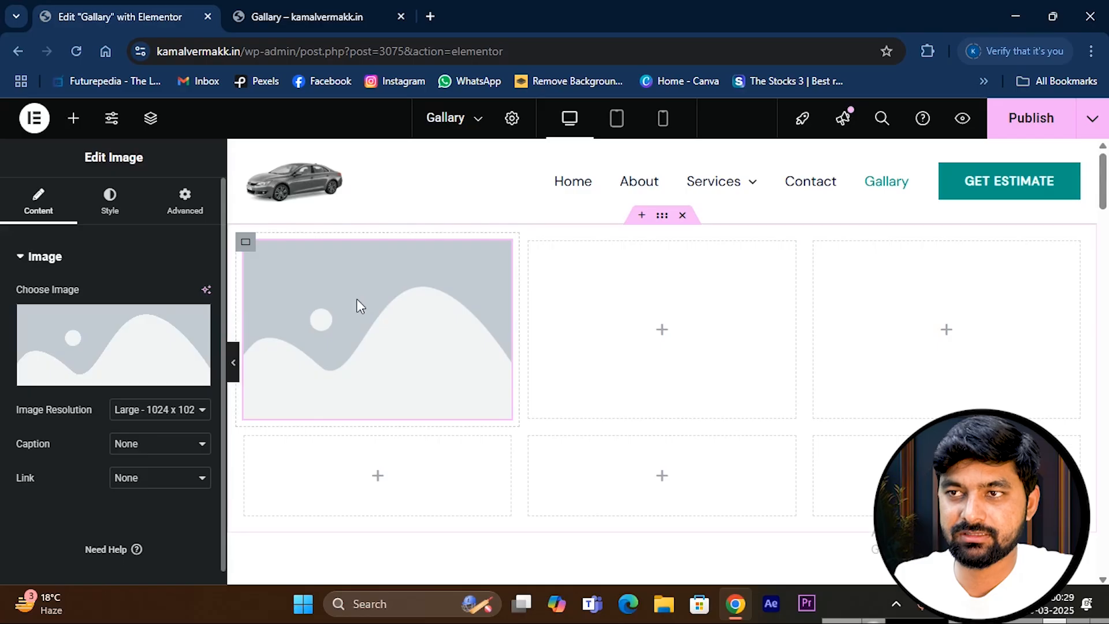
{"action": "left_click", "coordinate": [661, 331]}
{"action": "left_click_drag", "start_coordinate": [169, 507], "coordinate": [609, 342]}
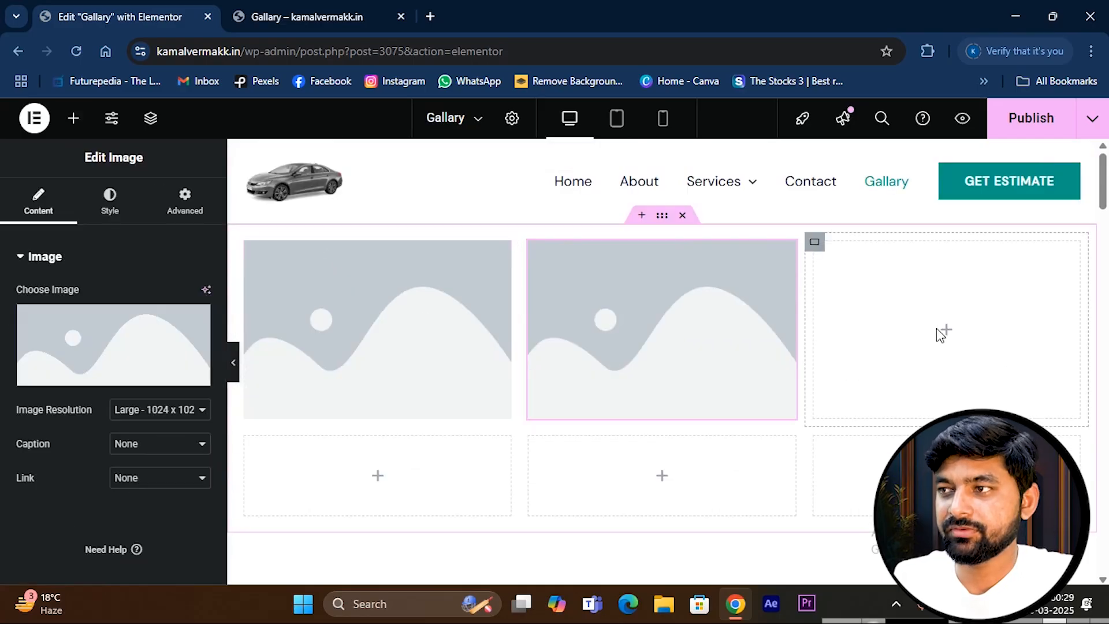
{"action": "left_click", "coordinate": [947, 333]}
{"action": "scroll", "coordinate": [183, 460], "scroll_direction": "down", "scroll_amount": 3}
{"action": "left_click_drag", "start_coordinate": [168, 376], "coordinate": [941, 354]}
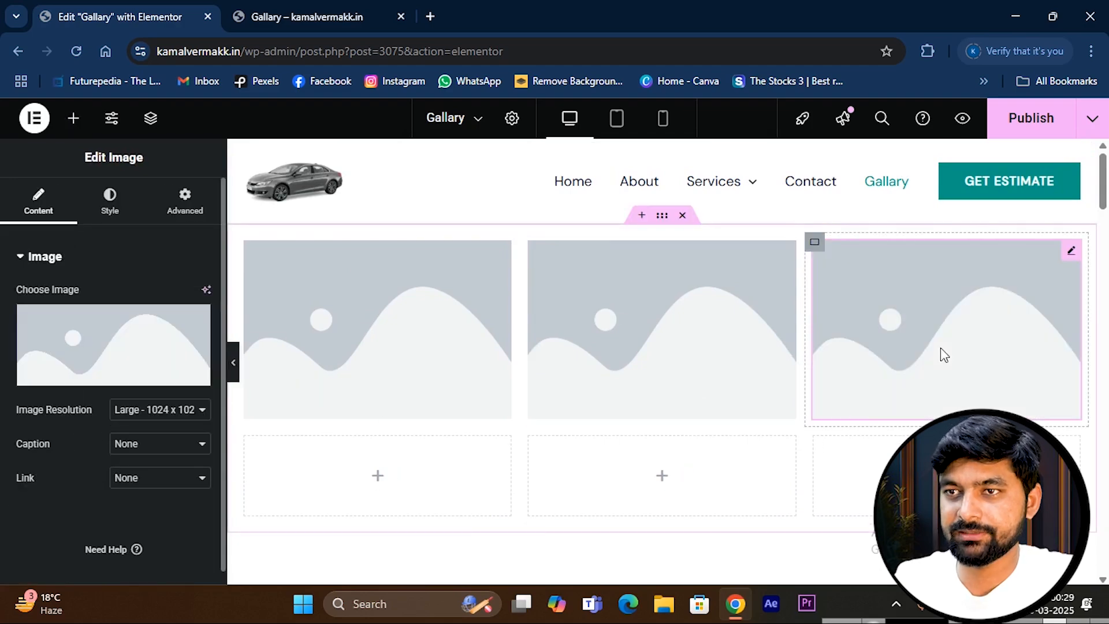
- Search the stock images for "car" and insert the dark sports car with glowing tail lights into the upper row's third image
{"action": "left_click", "coordinate": [136, 342]}
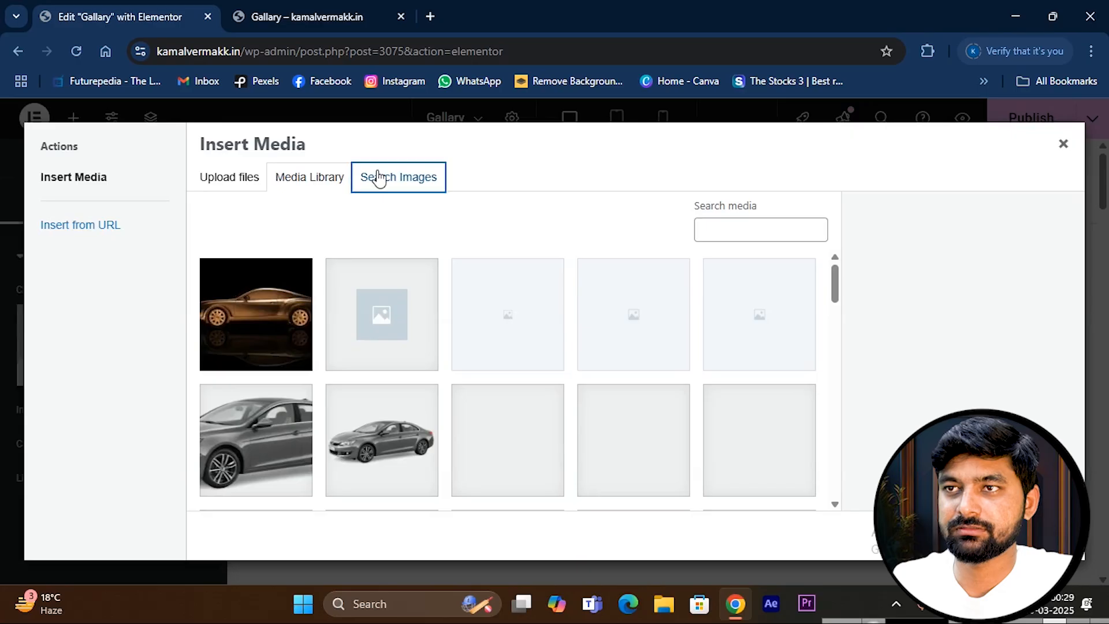
{"action": "left_click", "coordinate": [377, 178]}
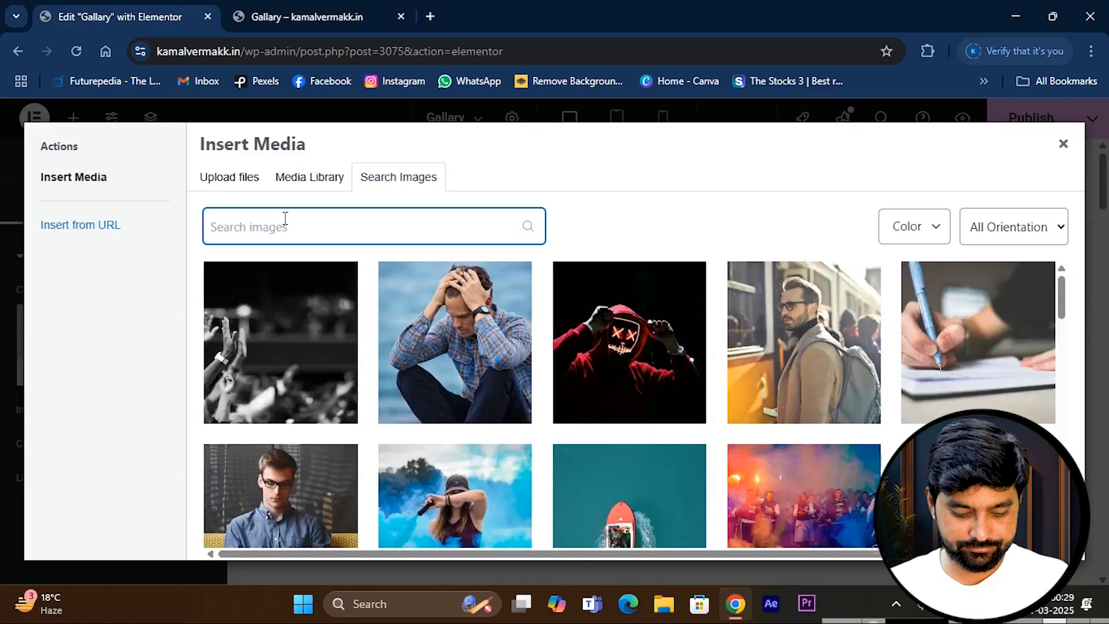
{"action": "type", "text": "car"}
{"action": "left_click", "coordinate": [1000, 349]}
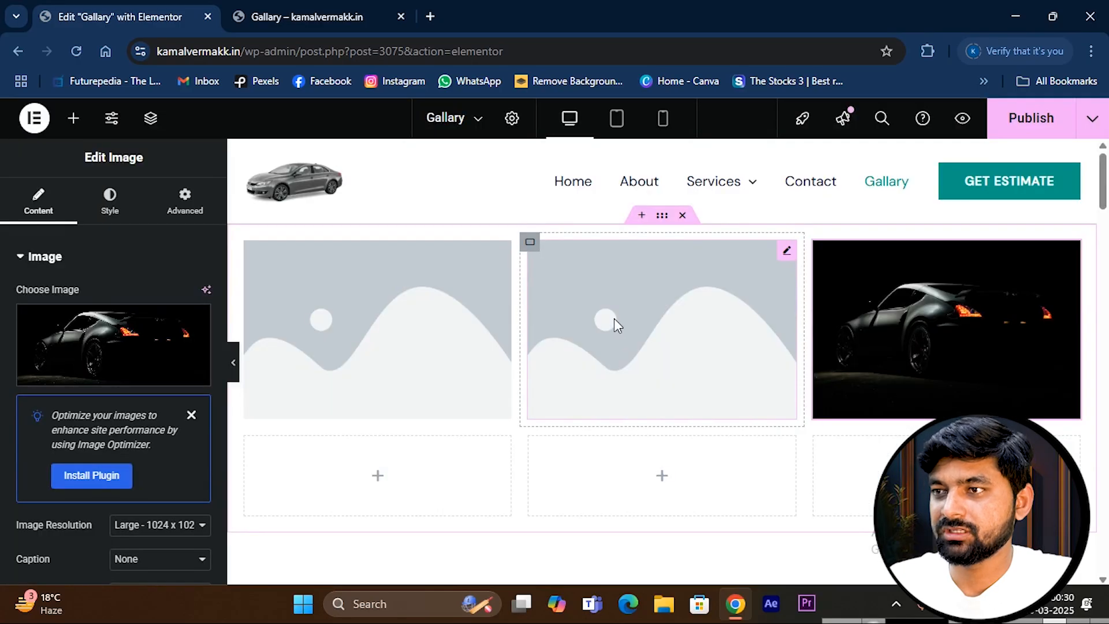
- Search the stock images for "car" and insert the white luxury sports car with light trails at original size into the middle image
{"action": "left_click", "coordinate": [616, 317]}
{"action": "left_click", "coordinate": [124, 341]}
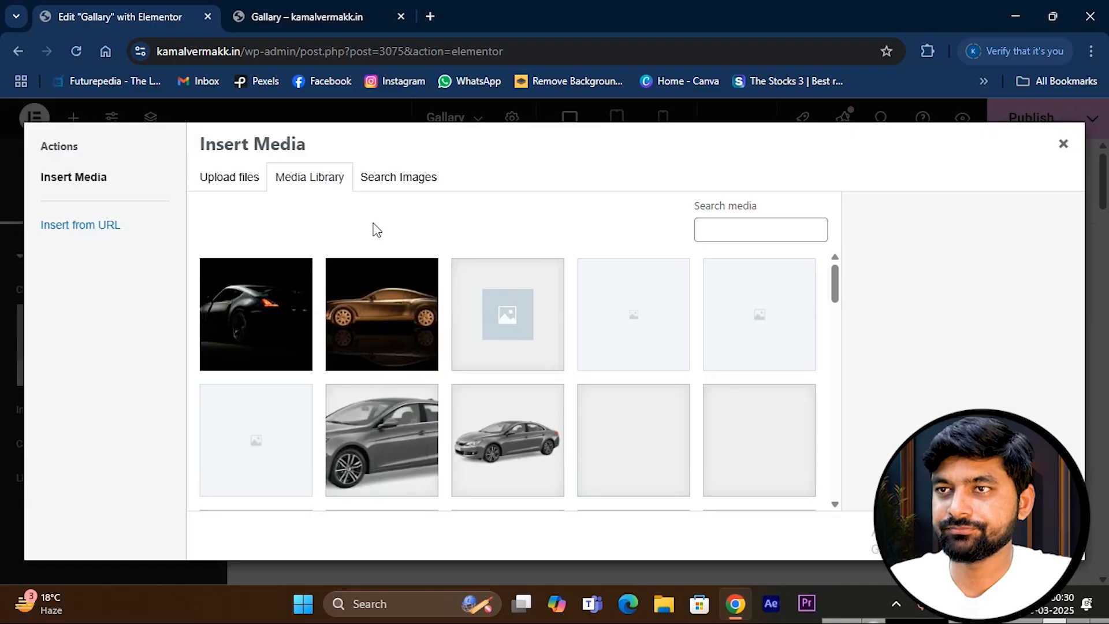
{"action": "left_click", "coordinate": [396, 181]}
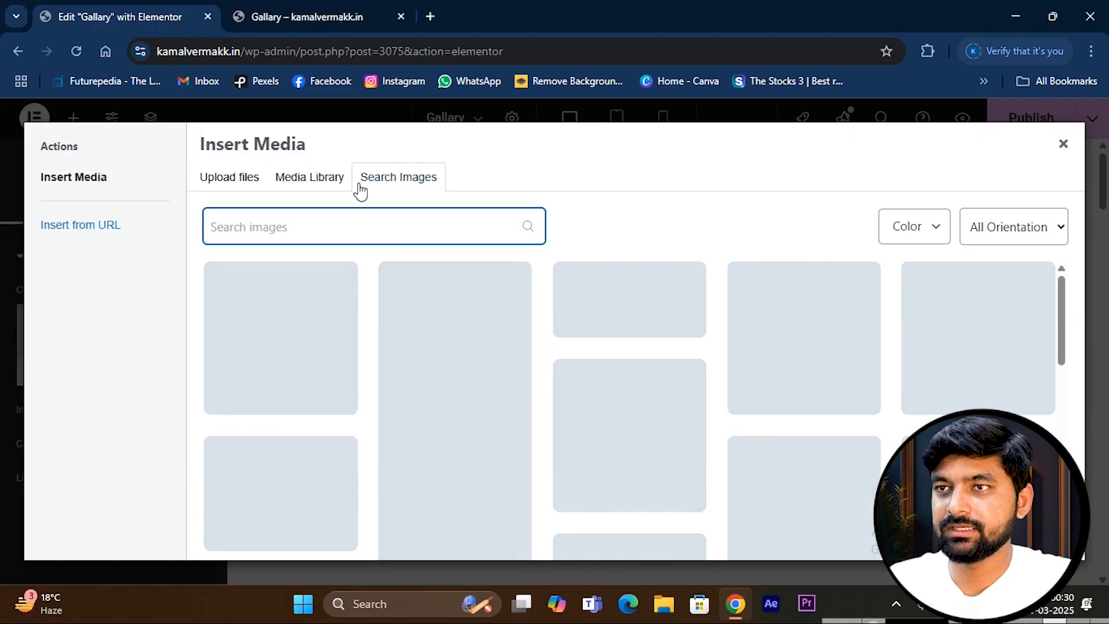
{"action": "type", "text": "car"}
{"action": "left_click", "coordinate": [522, 381]}
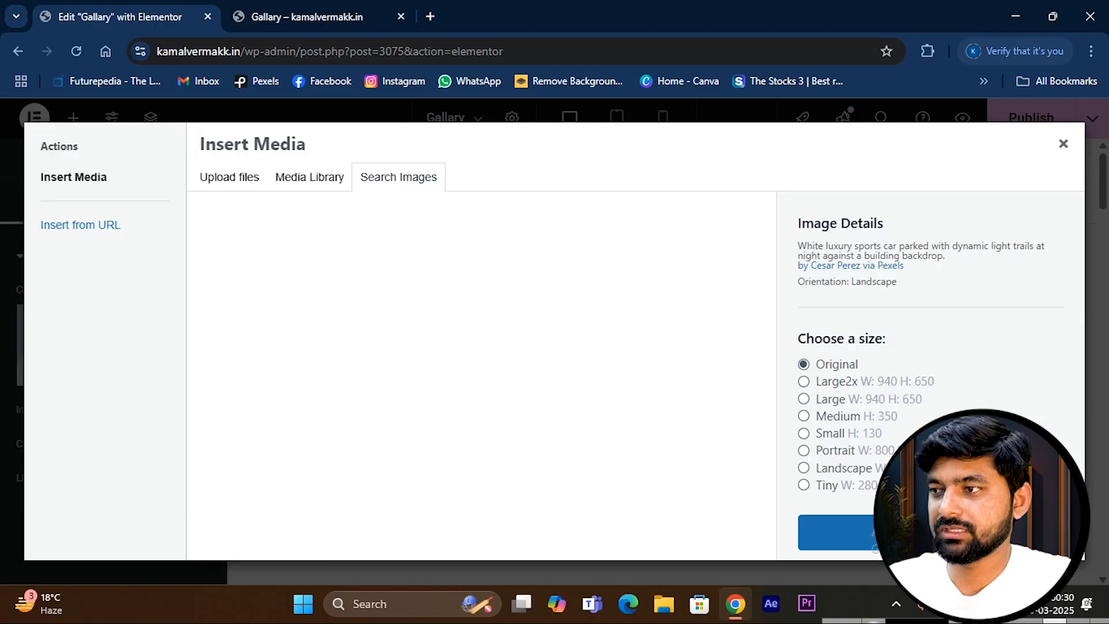
{"action": "left_click", "coordinate": [843, 532]}
- Open the image chooser for the upper row's first image and search the stock images for "car"
{"action": "left_click", "coordinate": [268, 354]}
{"action": "left_click", "coordinate": [113, 364]}
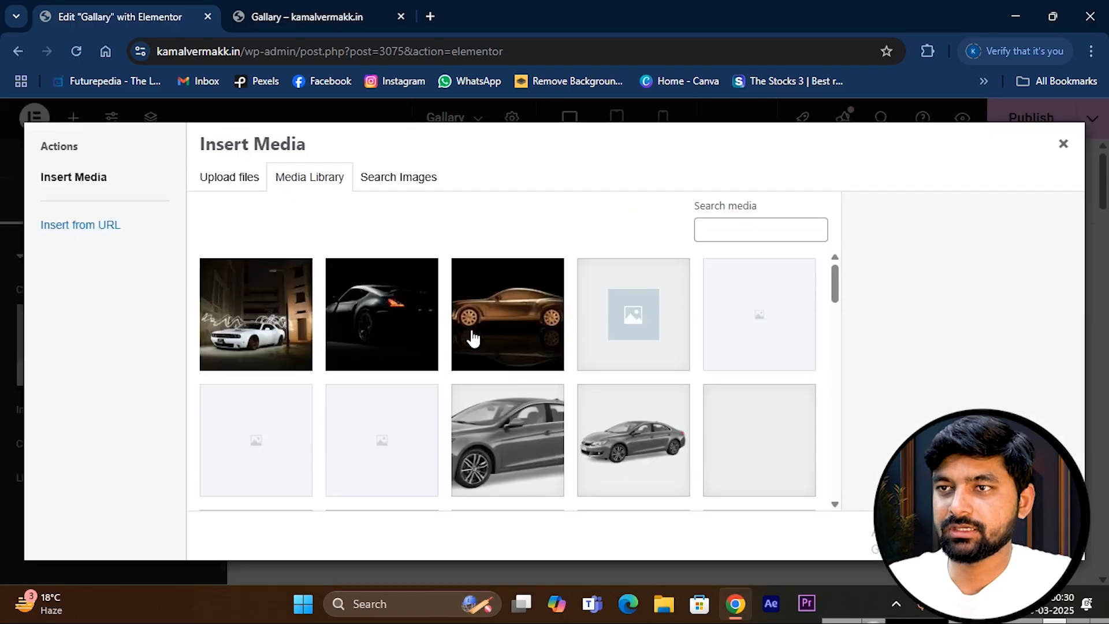
{"action": "left_click", "coordinate": [404, 185]}
{"action": "type", "text": "c"}
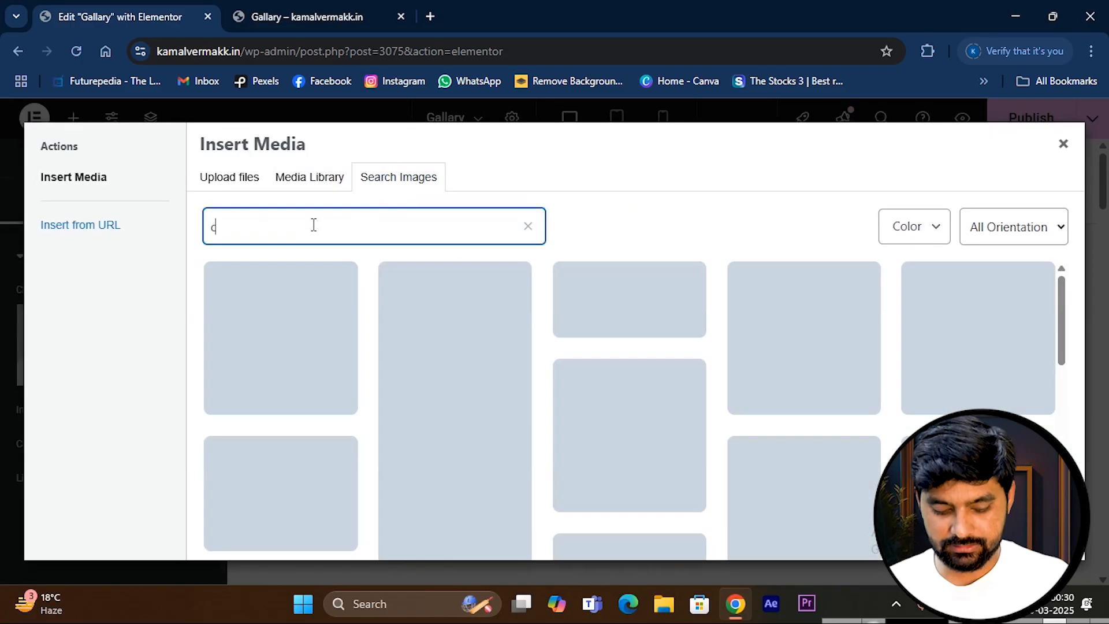
{"action": "type", "text": "ar"}
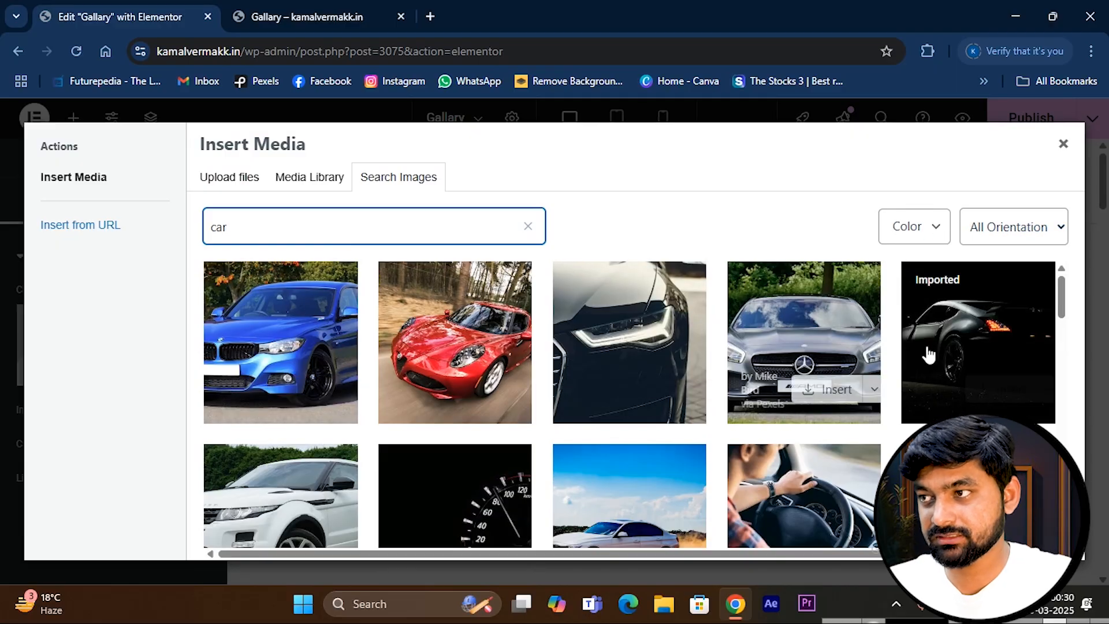
- Insert the grey Lamborghini sports car with red rims at original size into the upper row's first image
{"action": "scroll", "coordinate": [577, 364], "scroll_direction": "down", "scroll_amount": 2}
{"action": "scroll", "coordinate": [543, 359], "scroll_direction": "down", "scroll_amount": 10}
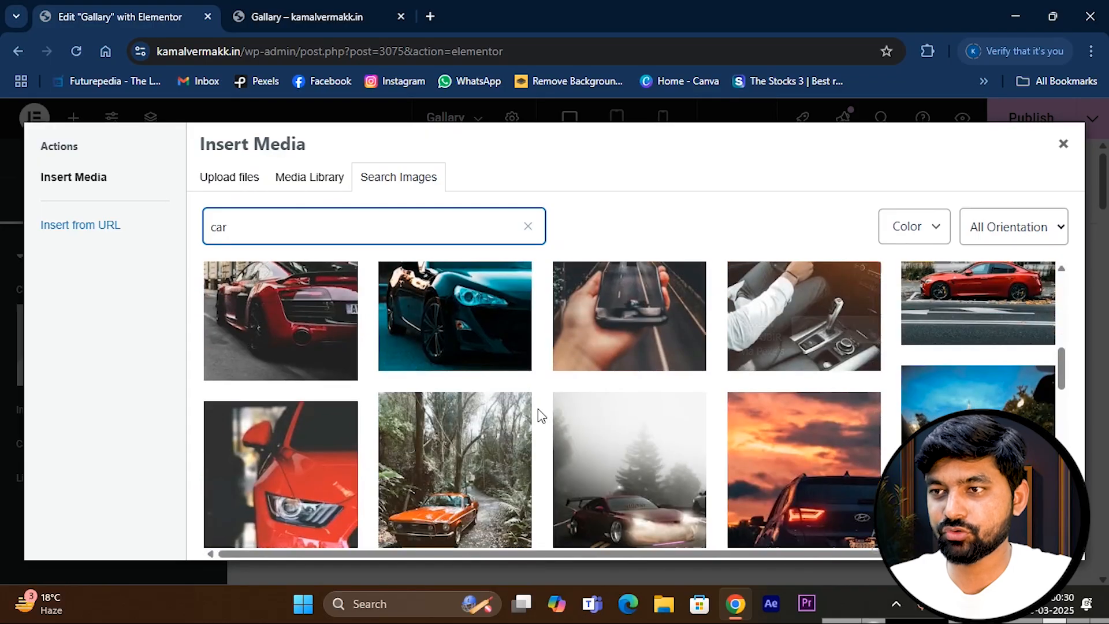
{"action": "scroll", "coordinate": [572, 381], "scroll_direction": "down", "scroll_amount": 10}
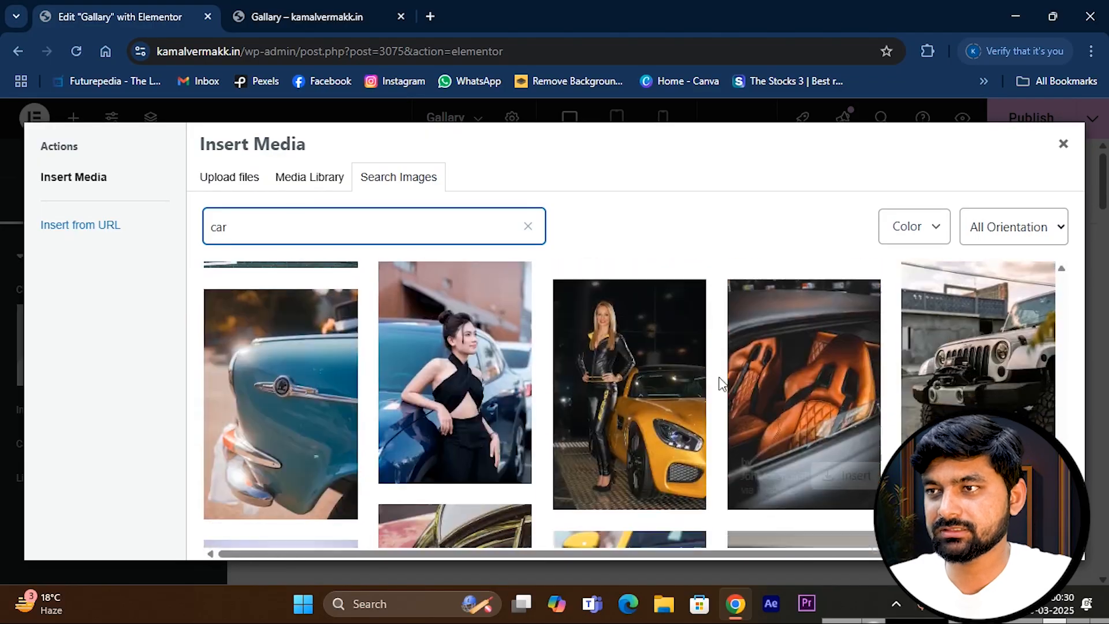
{"action": "scroll", "coordinate": [576, 378], "scroll_direction": "down", "scroll_amount": 5}
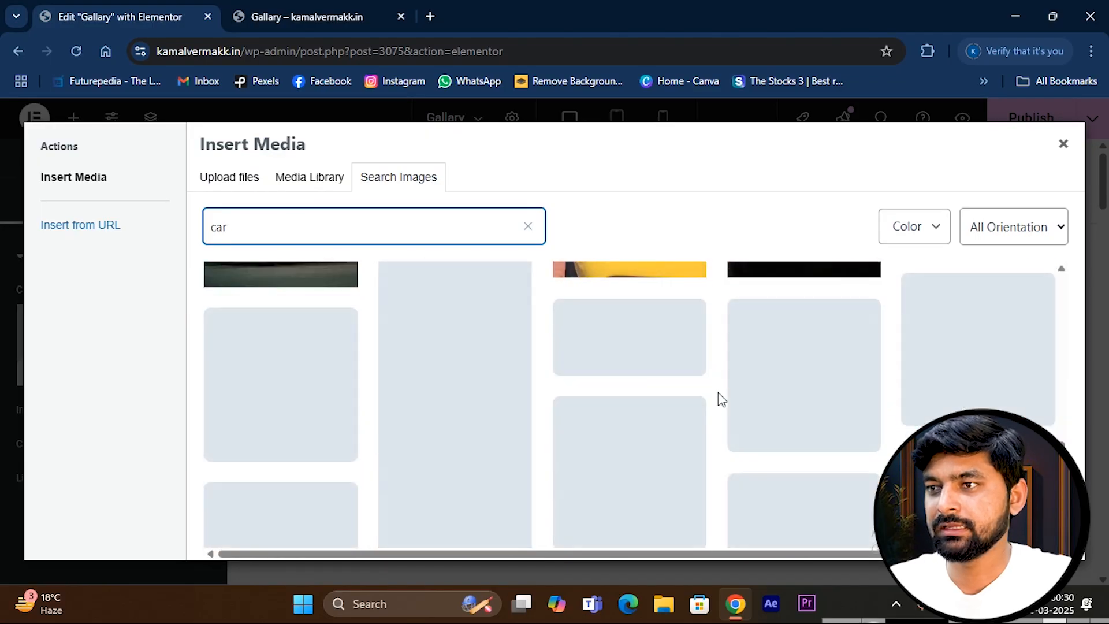
{"action": "scroll", "coordinate": [635, 422], "scroll_direction": "down", "scroll_amount": 10}
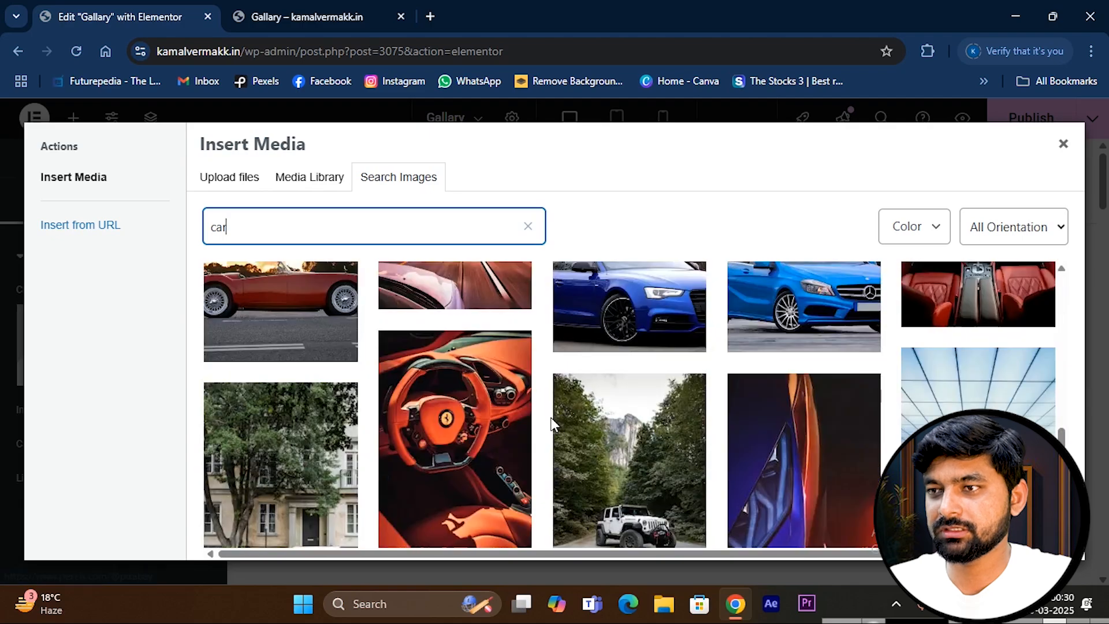
{"action": "scroll", "coordinate": [626, 423], "scroll_direction": "up", "scroll_amount": 10}
{"action": "left_click", "coordinate": [302, 317]}
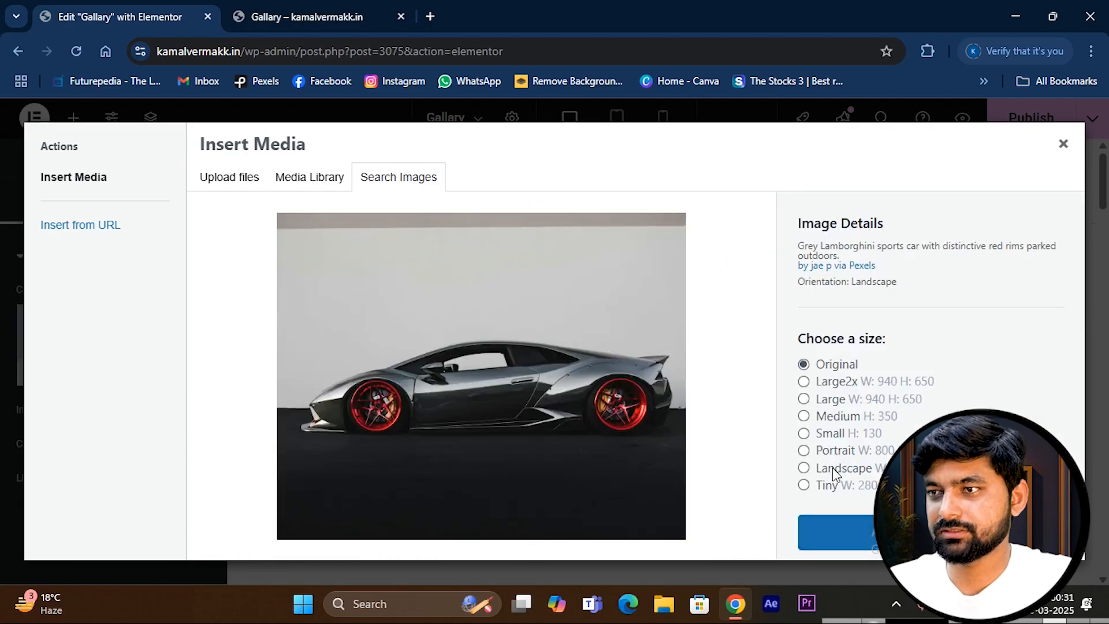
{"action": "left_click", "coordinate": [837, 531]}
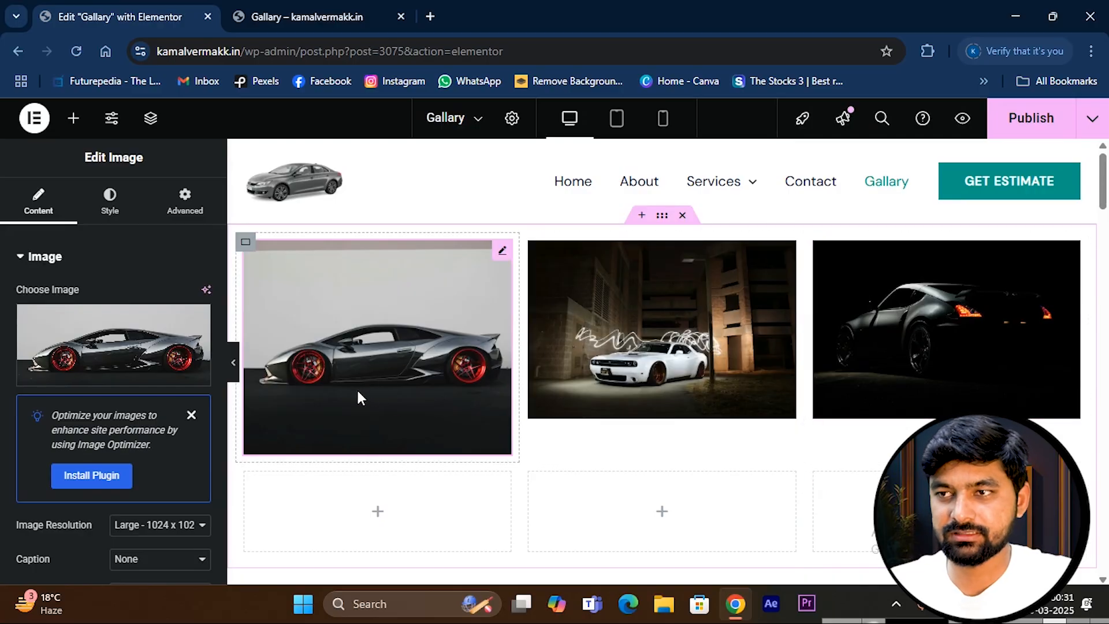
- Add a Text Editor widget to each of the three cells in the container's lower row
{"action": "scroll", "coordinate": [358, 397], "scroll_direction": "down", "scroll_amount": 1}
{"action": "left_click", "coordinate": [379, 435]}
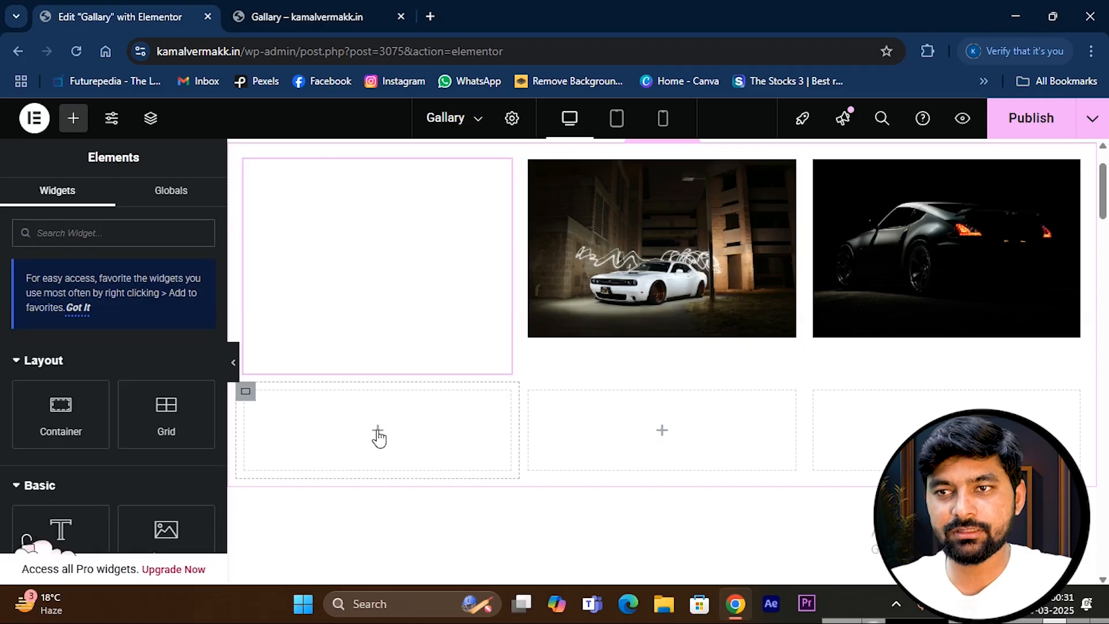
{"action": "scroll", "coordinate": [168, 462], "scroll_direction": "down", "scroll_amount": 1}
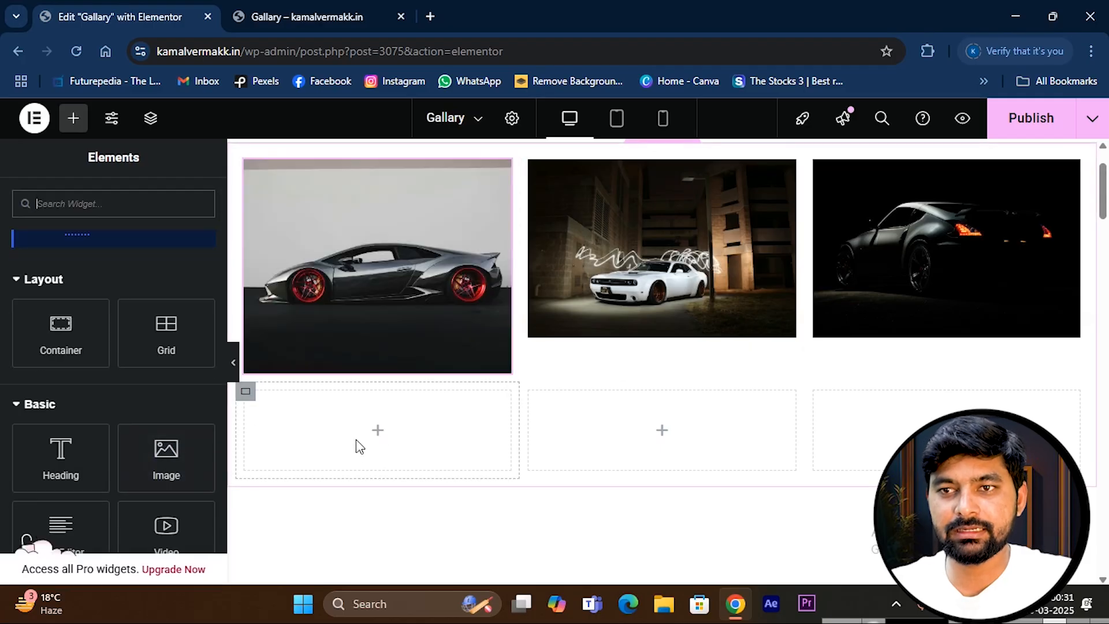
{"action": "scroll", "coordinate": [82, 460], "scroll_direction": "down", "scroll_amount": 1}
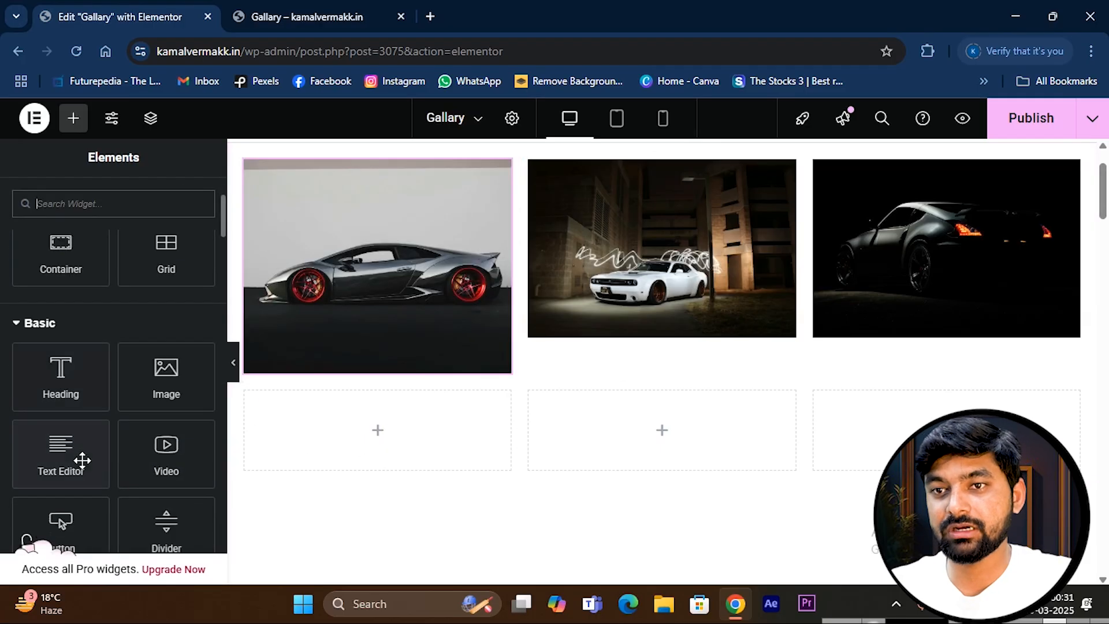
{"action": "left_click_drag", "start_coordinate": [61, 459], "coordinate": [369, 437]}
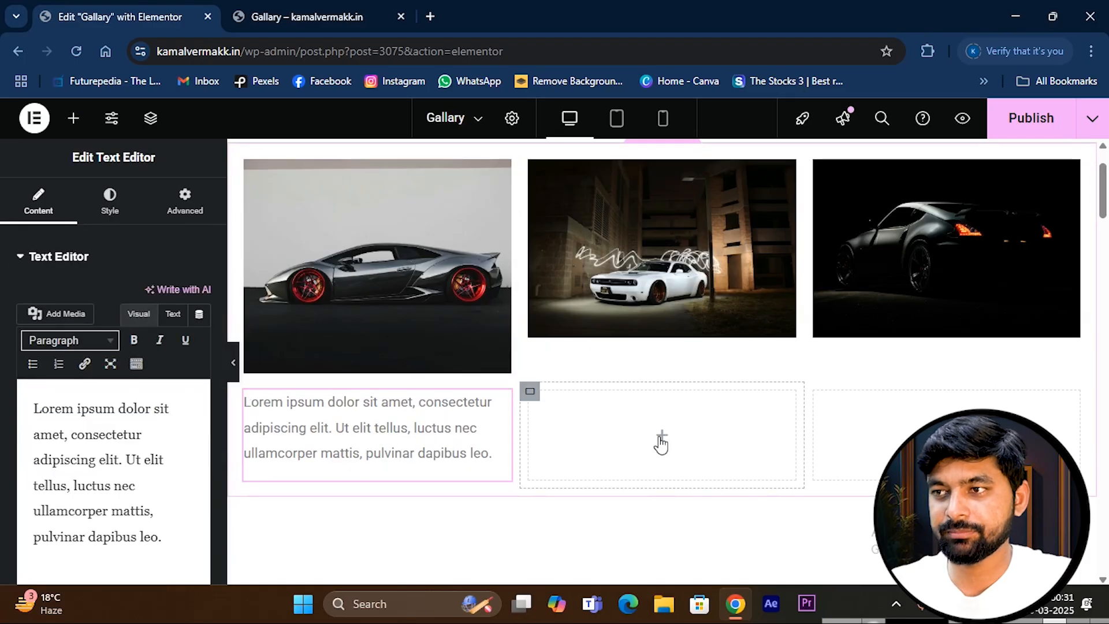
{"action": "left_click", "coordinate": [662, 435]}
{"action": "scroll", "coordinate": [104, 491], "scroll_direction": "down", "scroll_amount": 1}
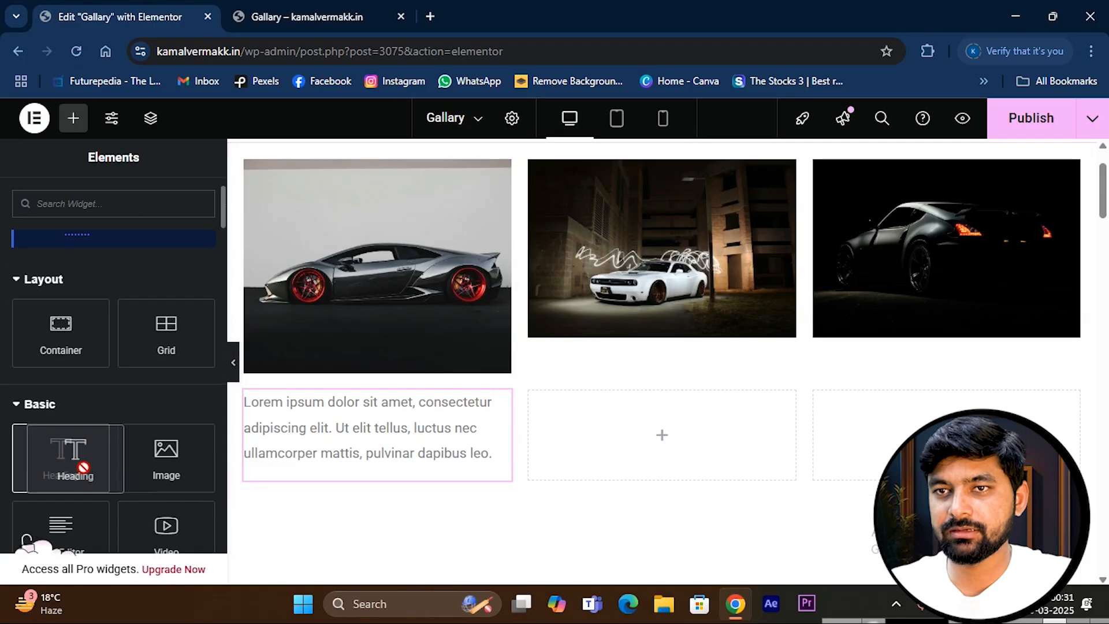
{"action": "scroll", "coordinate": [81, 462], "scroll_direction": "down", "scroll_amount": 2}
{"action": "left_click_drag", "start_coordinate": [69, 381], "coordinate": [647, 439]}
{"action": "left_click", "coordinate": [74, 118]}
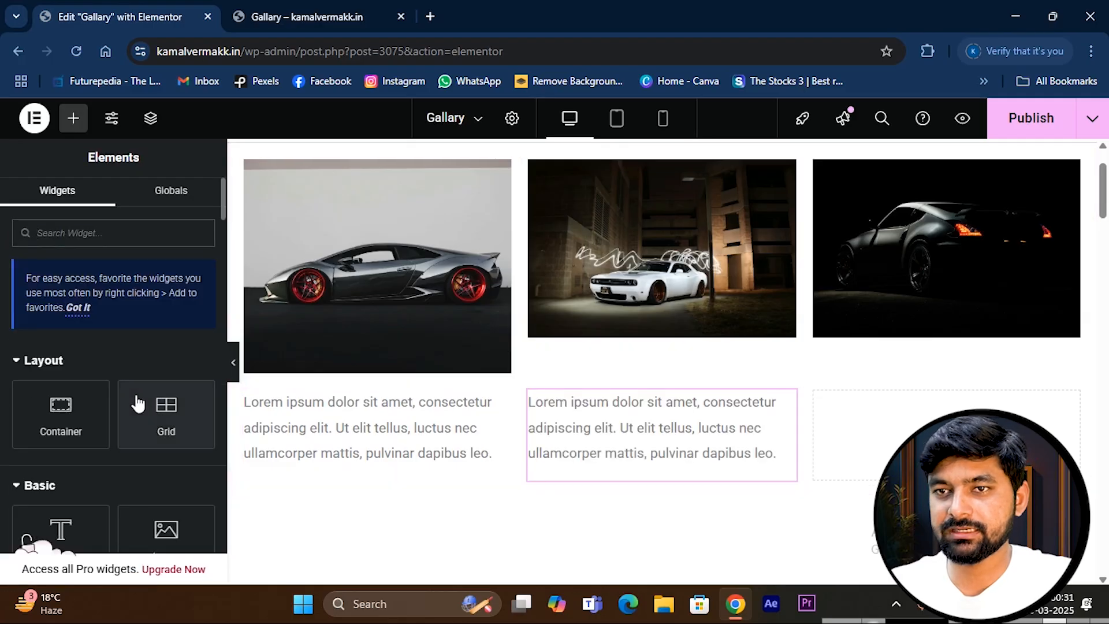
{"action": "scroll", "coordinate": [63, 488], "scroll_direction": "down", "scroll_amount": 2}
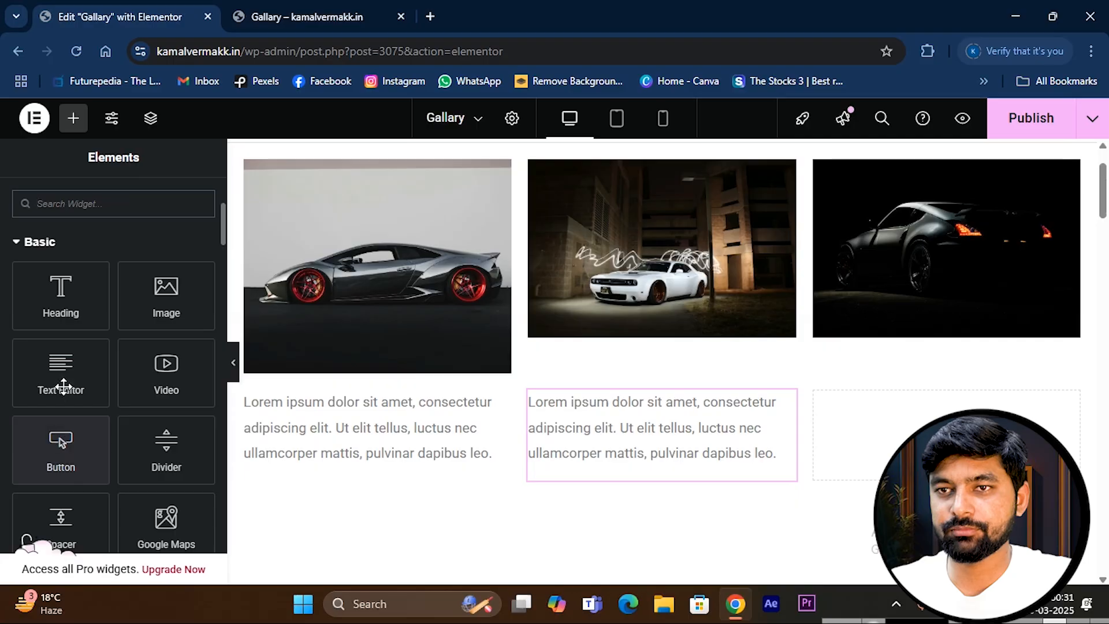
{"action": "left_click_drag", "start_coordinate": [64, 394], "coordinate": [849, 445]}
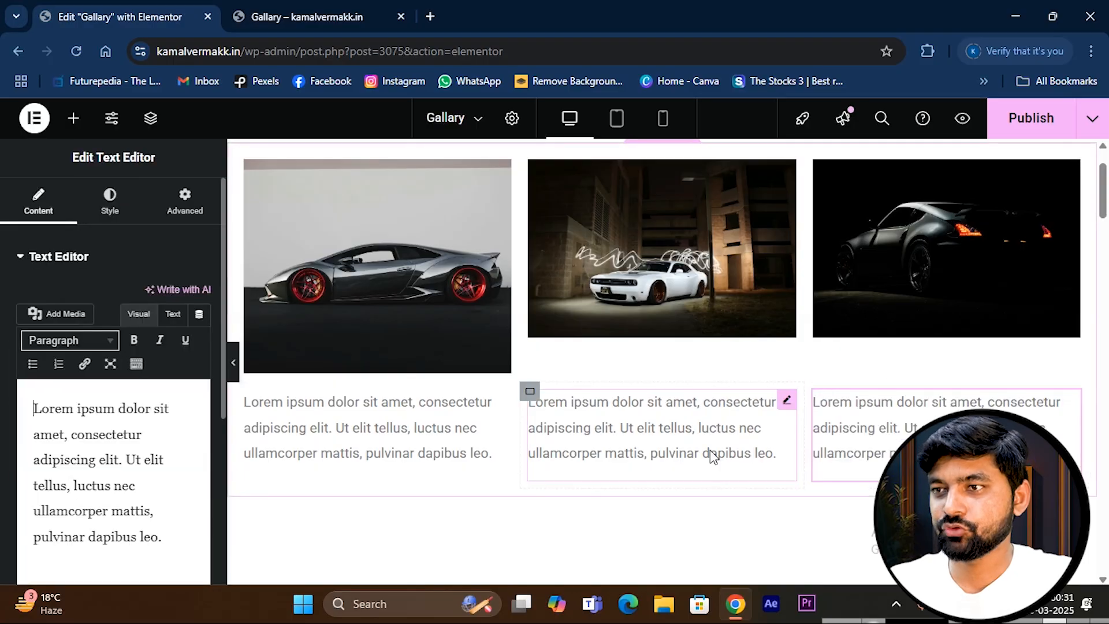
- Copy the lorem ipsum paragraph below the Lamborghini image and paste it as a second paragraph in the same text widget
{"action": "left_click", "coordinate": [430, 408]}
{"action": "triple_click", "coordinate": [124, 450]}
{"action": "key", "text": "ctrl+c"}
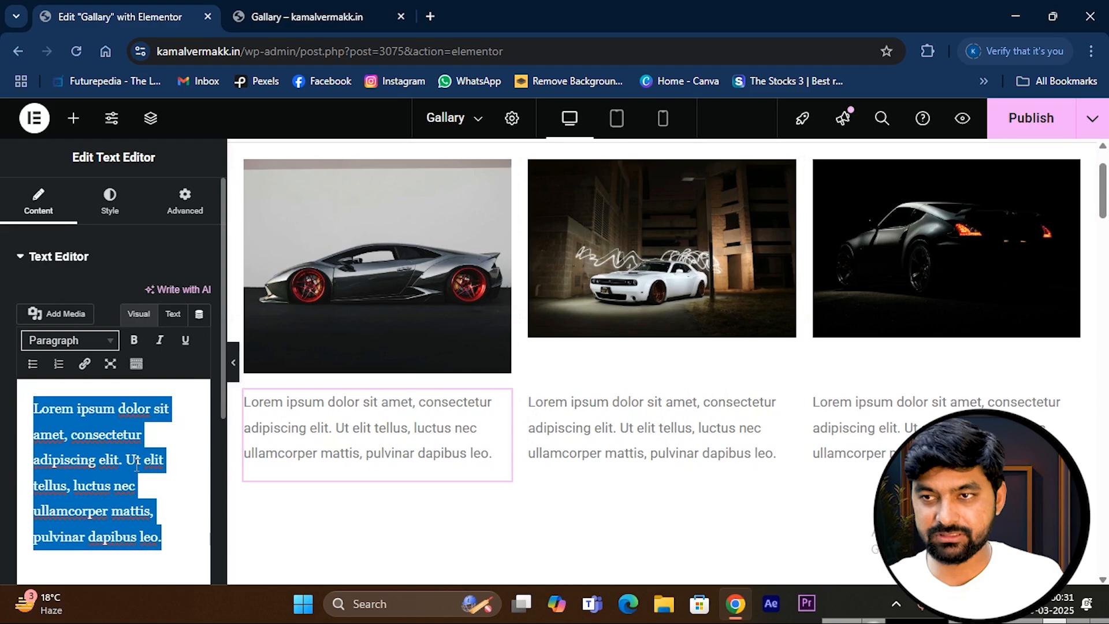
{"action": "left_click", "coordinate": [149, 491]}
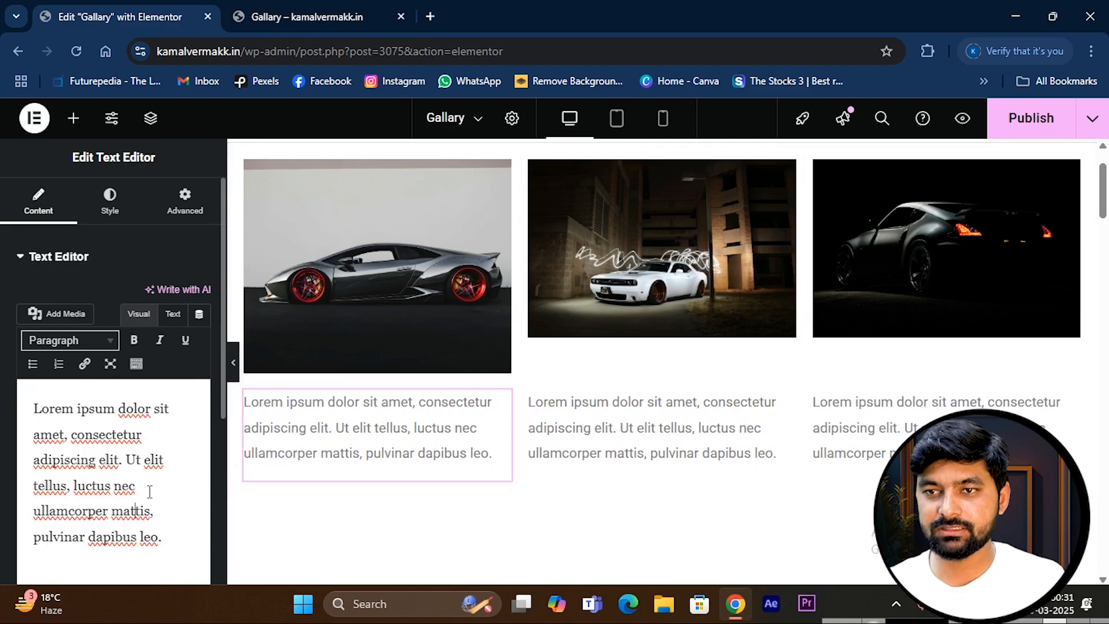
{"action": "key", "text": "Return"}
{"action": "key", "text": "ctrl+v"}
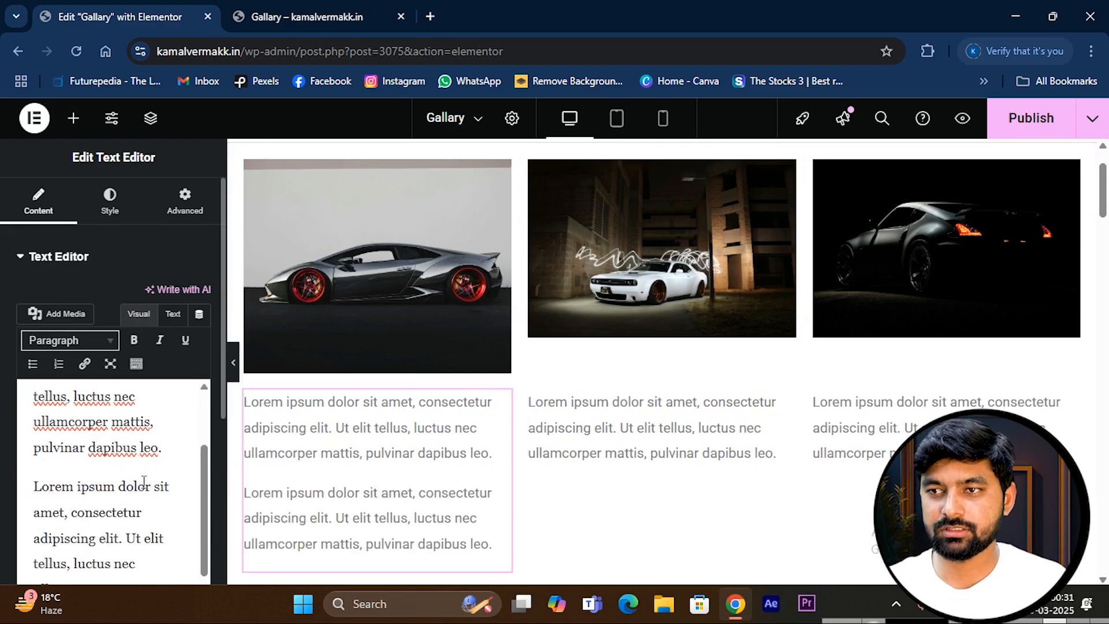
- Delete the duplicated second paragraph from the text widget below the Lamborghini image
{"action": "left_click", "coordinate": [361, 514]}
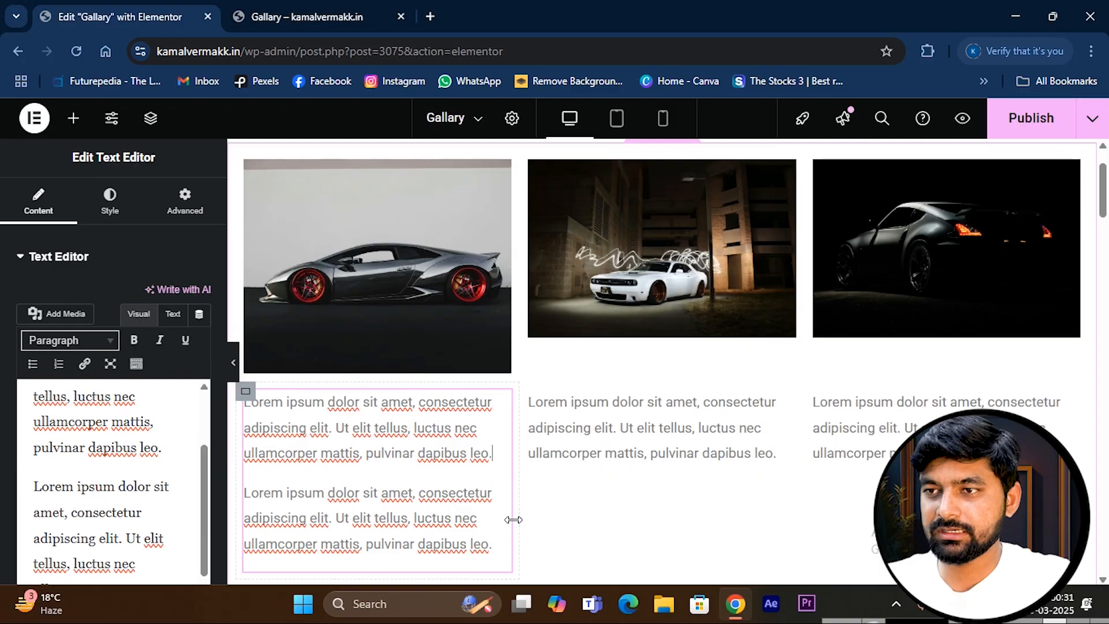
{"action": "key", "text": "ctrl+a"}
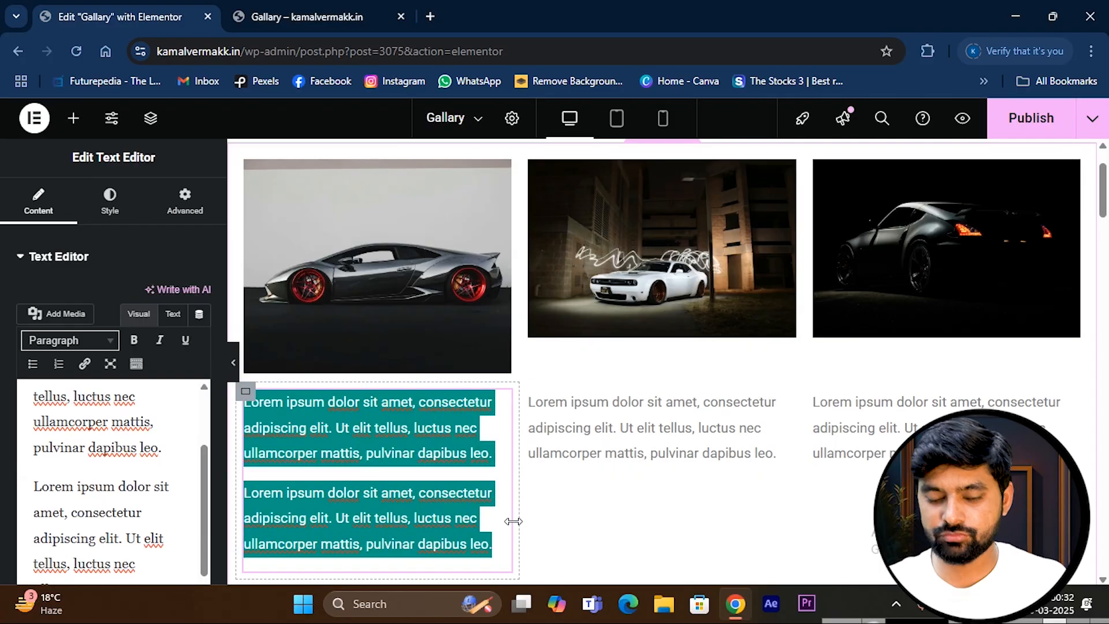
{"action": "left_click", "coordinate": [457, 494]}
{"action": "key", "text": "shift+Home"}
{"action": "key", "text": "BackSpace"}
{"action": "key", "text": "shift+Down"}
{"action": "key", "text": "BackSpace"}
{"action": "key", "text": "shift+Down"}
{"action": "key", "text": "BackSpace"}
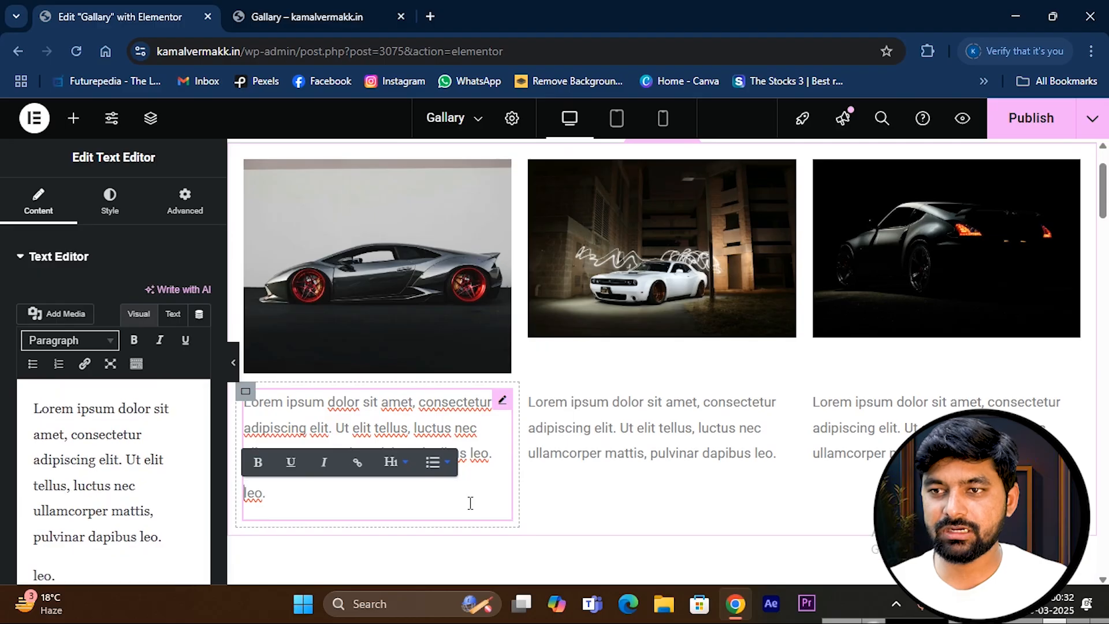
{"action": "key", "text": "BackSpace"}
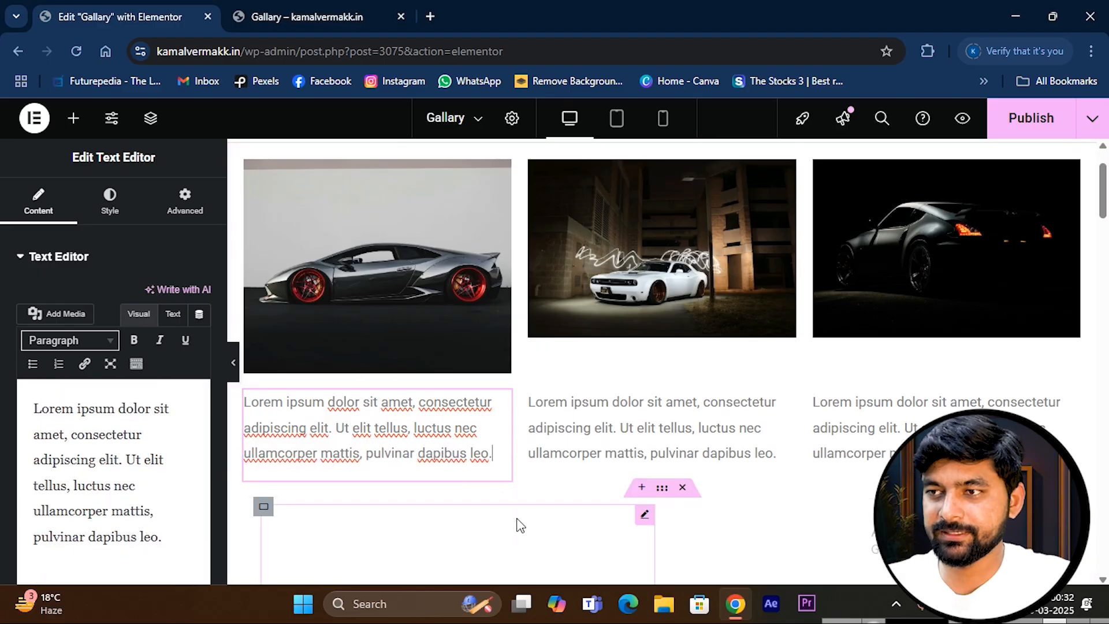
- Publish the Gallary page with its car images and text cells
{"action": "left_click", "coordinate": [519, 521]}
{"action": "scroll", "coordinate": [738, 247], "scroll_direction": "up", "scroll_amount": 2}
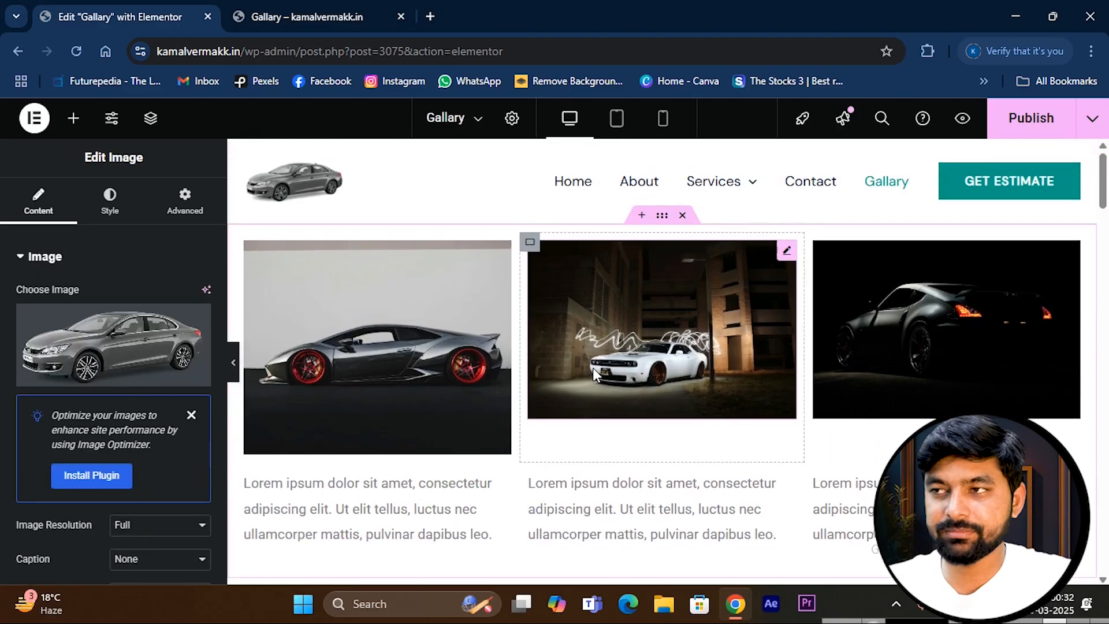
{"action": "left_click", "coordinate": [1039, 118]}
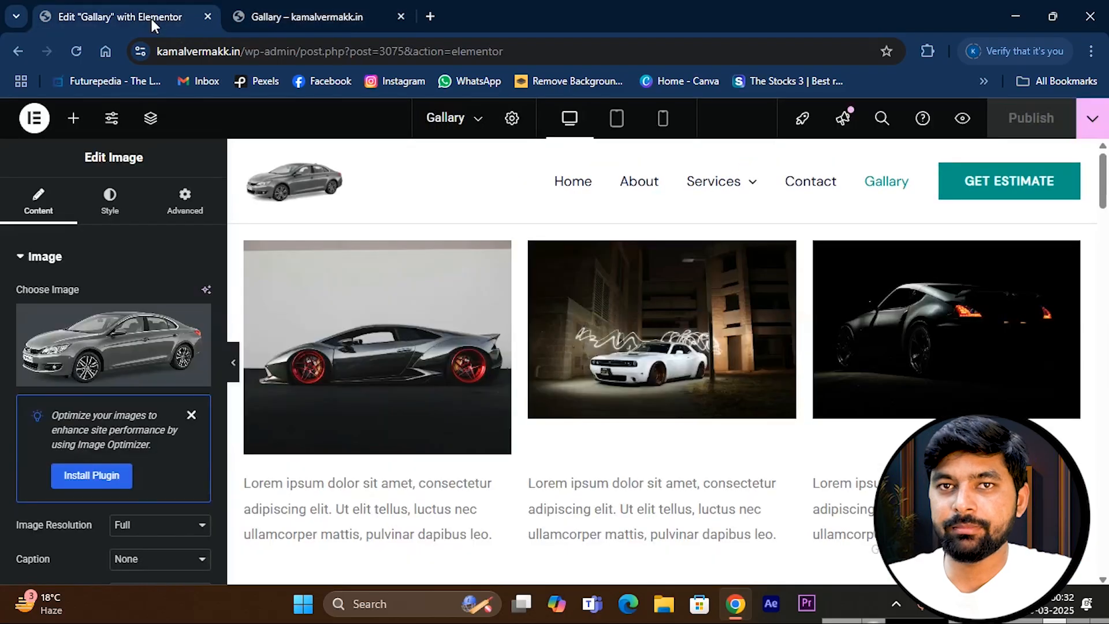
- Switch to the live Gallary page, reload it, and review its sections from the car images down to the footer
{"action": "left_click", "coordinate": [296, 18]}
{"action": "scroll", "coordinate": [416, 378], "scroll_direction": "down", "scroll_amount": 5}
{"action": "scroll", "coordinate": [240, 273], "scroll_direction": "up", "scroll_amount": 5}
{"action": "scroll", "coordinate": [599, 362], "scroll_direction": "down", "scroll_amount": 3}
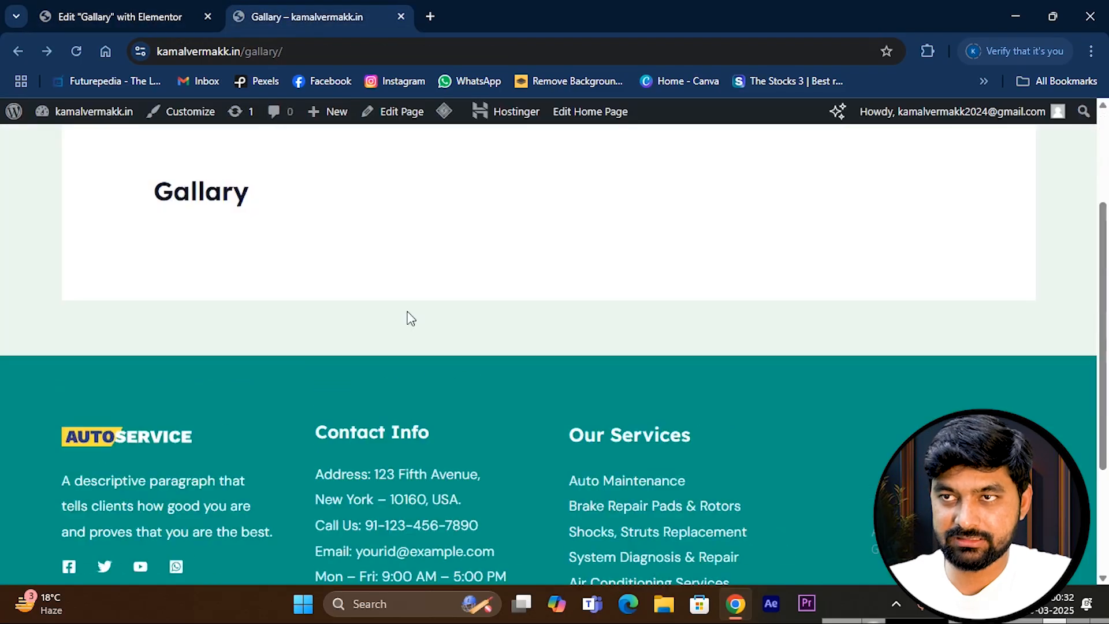
{"action": "scroll", "coordinate": [409, 317], "scroll_direction": "up", "scroll_amount": 3}
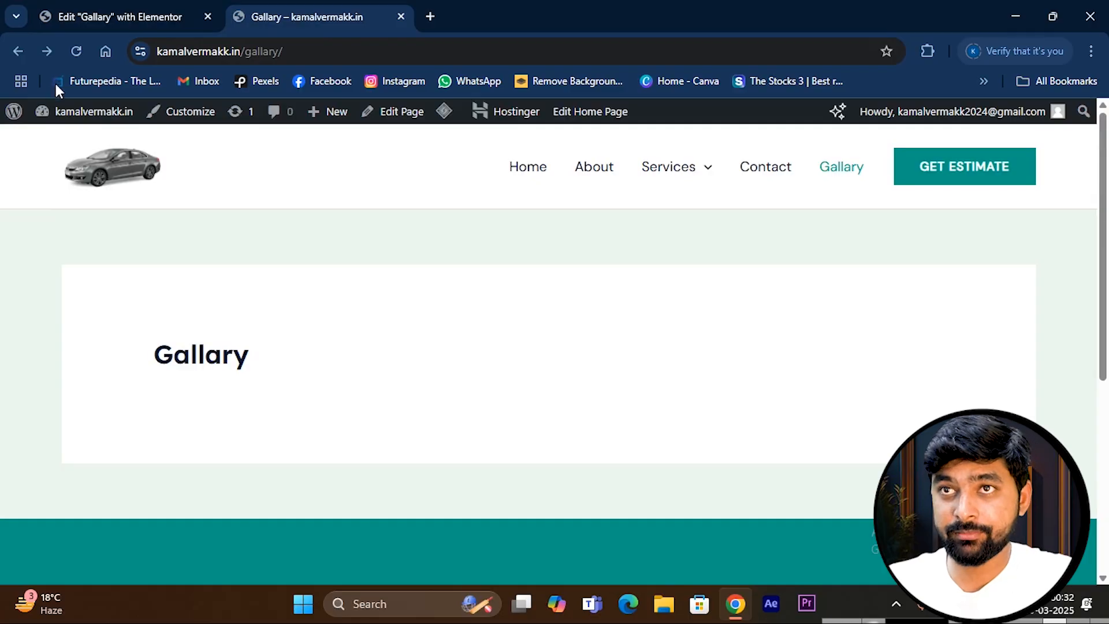
{"action": "left_click", "coordinate": [75, 51]}
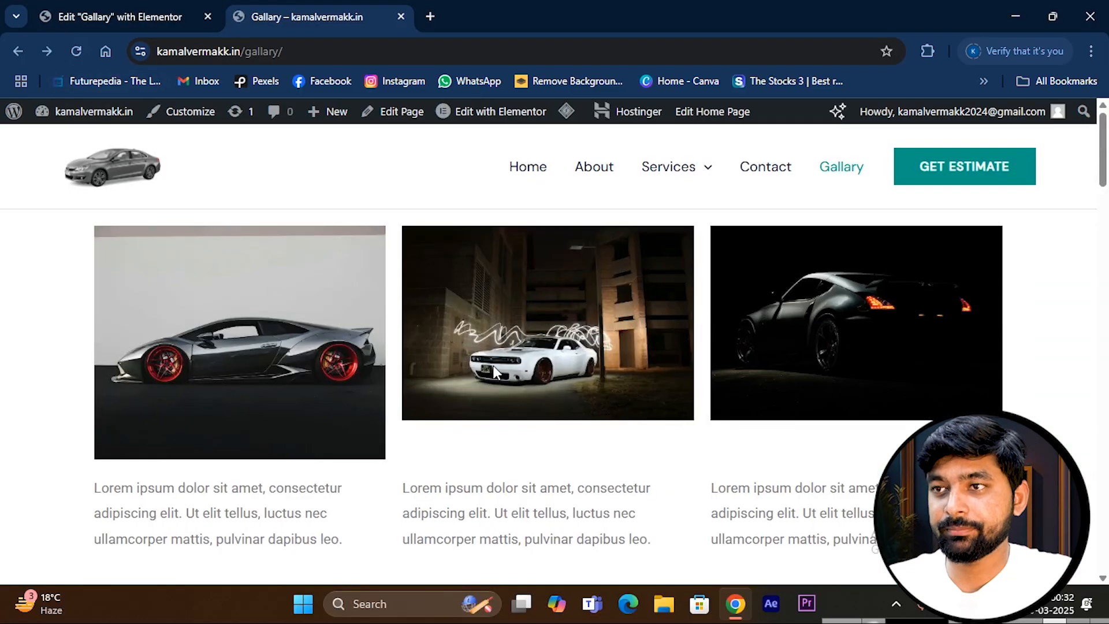
{"action": "scroll", "coordinate": [310, 327], "scroll_direction": "down", "scroll_amount": 3}
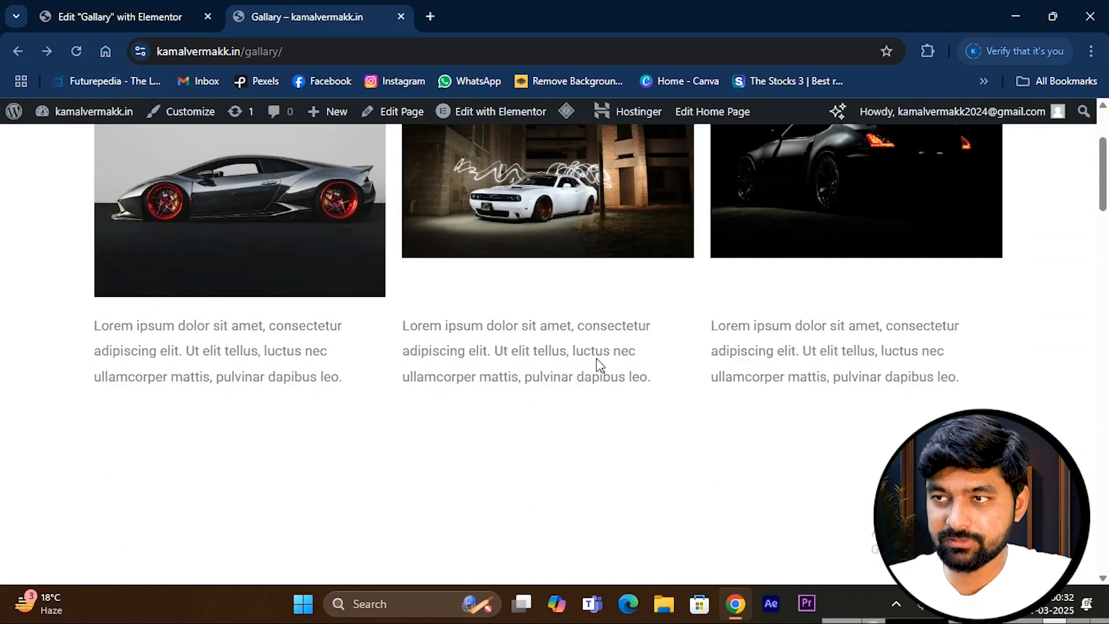
{"action": "scroll", "coordinate": [527, 365], "scroll_direction": "down", "scroll_amount": 6}
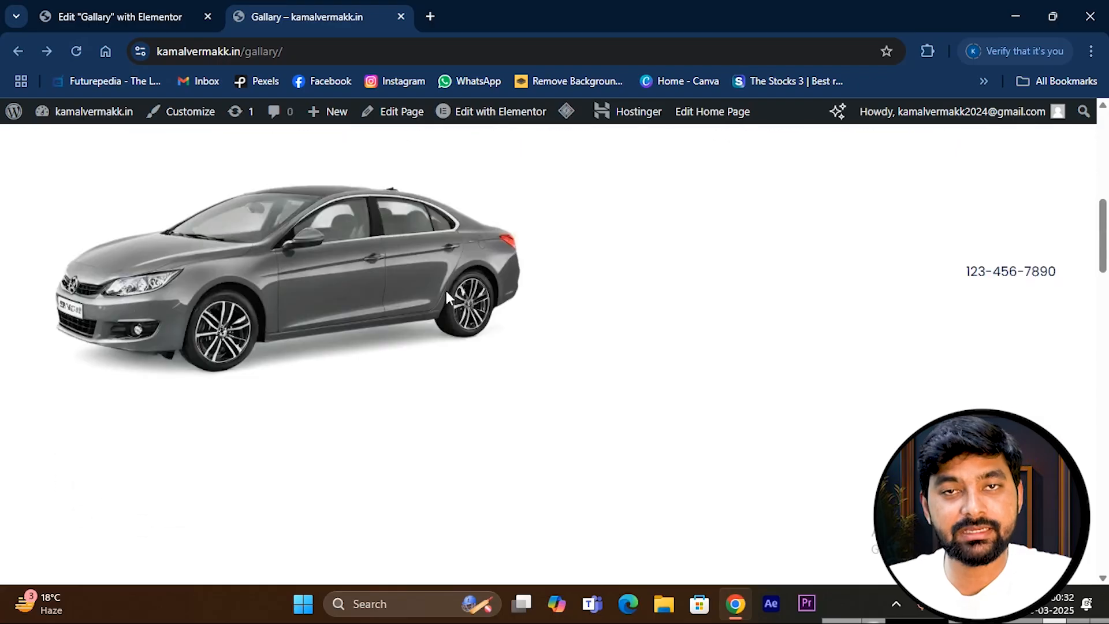
{"action": "scroll", "coordinate": [518, 312], "scroll_direction": "down", "scroll_amount": 10}
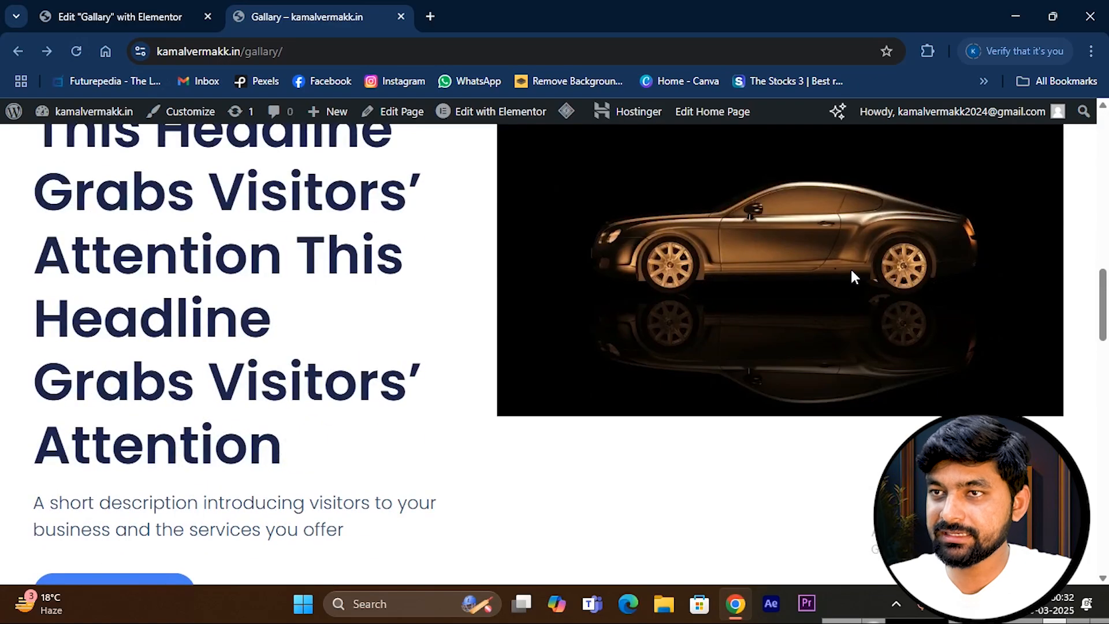
{"action": "scroll", "coordinate": [708, 237], "scroll_direction": "down", "scroll_amount": 15}
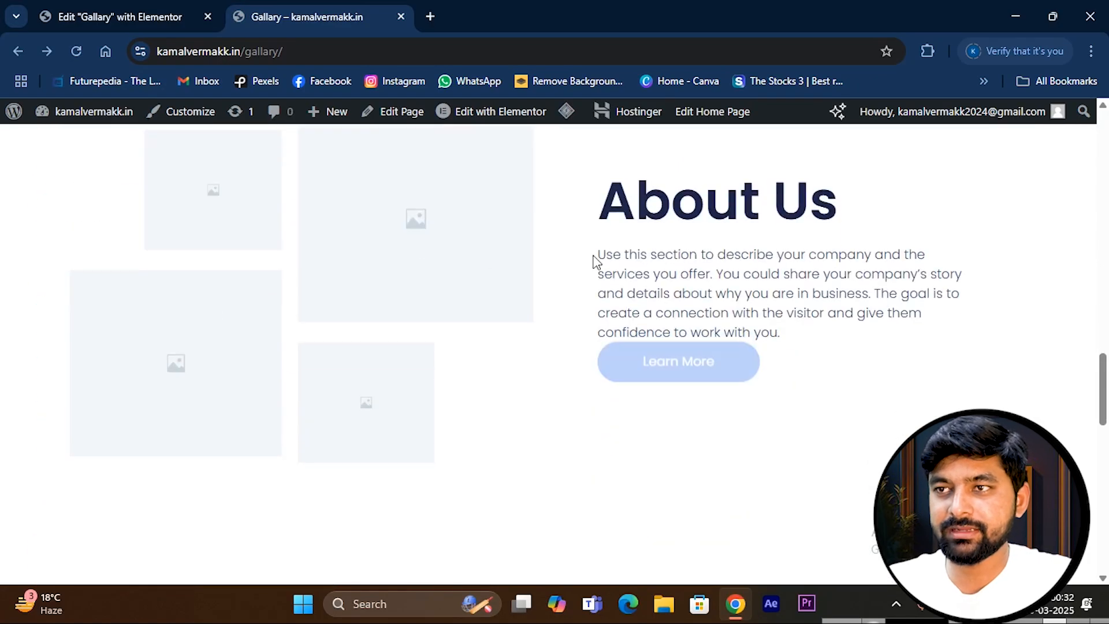
{"action": "scroll", "coordinate": [471, 354], "scroll_direction": "down", "scroll_amount": 10}
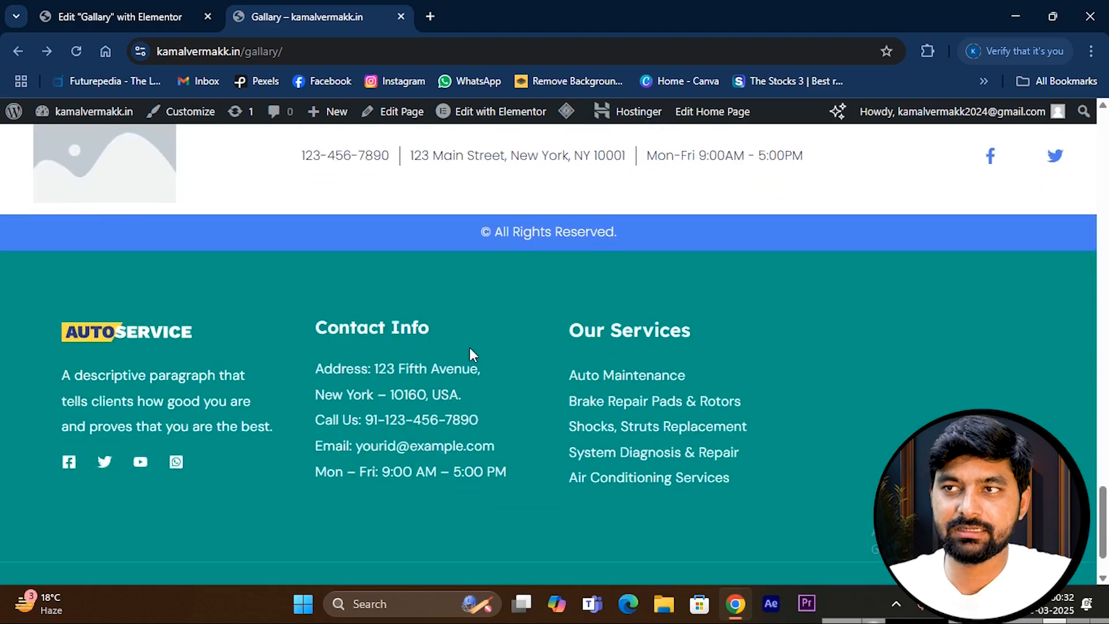
{"action": "scroll", "coordinate": [490, 347], "scroll_direction": "up", "scroll_amount": 15}
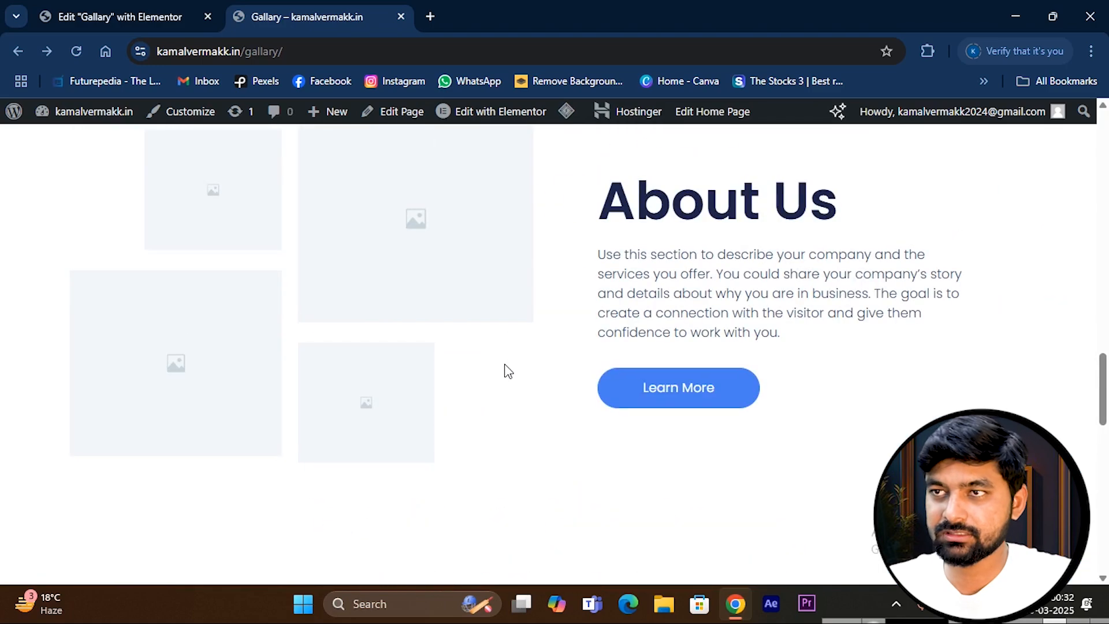
- Compare the car image section on the live Gallary page with the same section in the Elementor editor
{"action": "scroll", "coordinate": [505, 371], "scroll_direction": "up", "scroll_amount": 10}
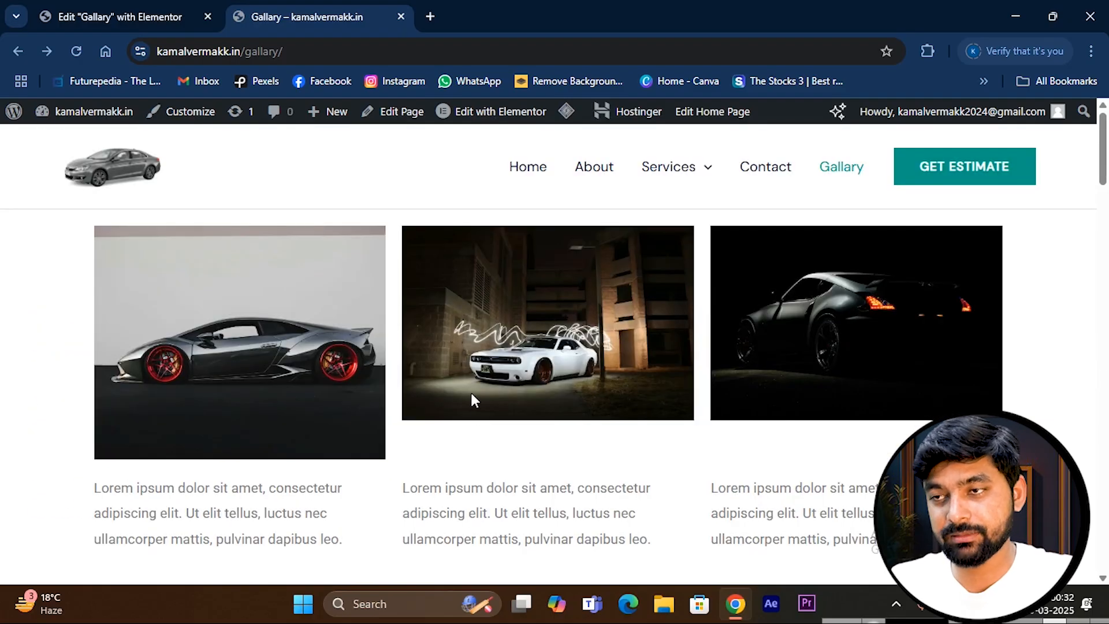
{"action": "scroll", "coordinate": [584, 388], "scroll_direction": "down", "scroll_amount": 7}
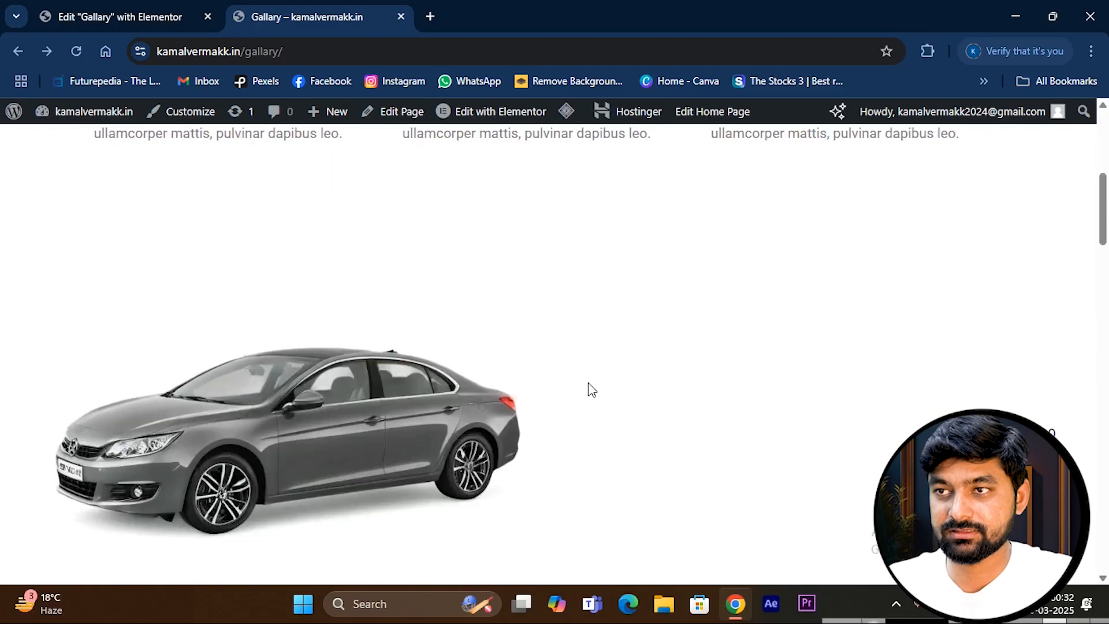
{"action": "scroll", "coordinate": [591, 390], "scroll_direction": "up", "scroll_amount": 7}
{"action": "left_click", "coordinate": [140, 19]}
{"action": "scroll", "coordinate": [668, 408], "scroll_direction": "down", "scroll_amount": 3}
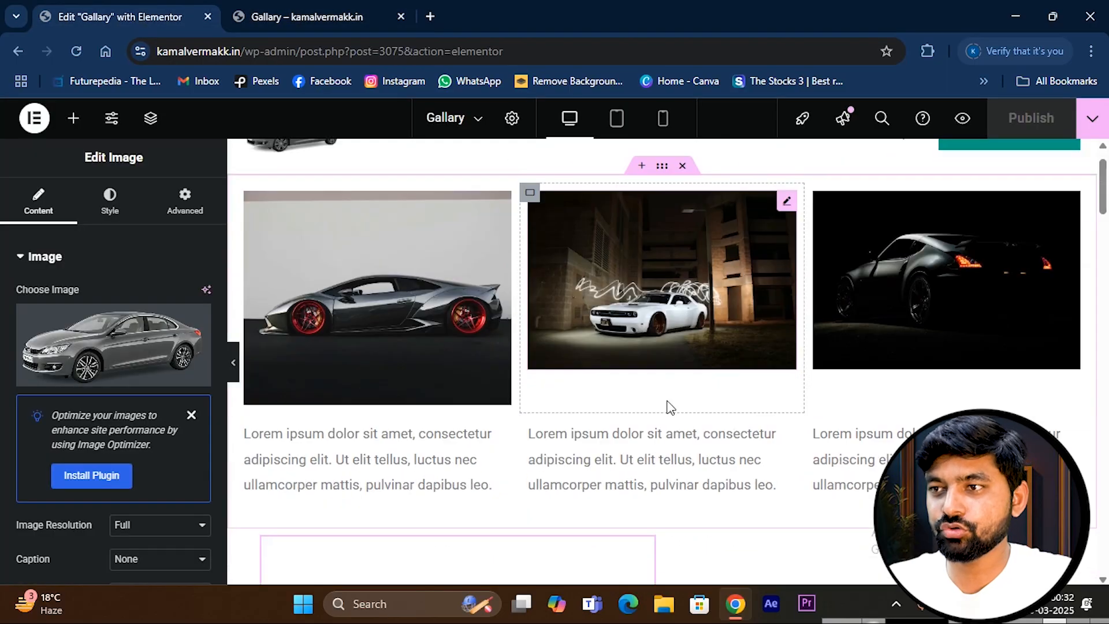
{"action": "scroll", "coordinate": [704, 365], "scroll_direction": "up", "scroll_amount": 3}
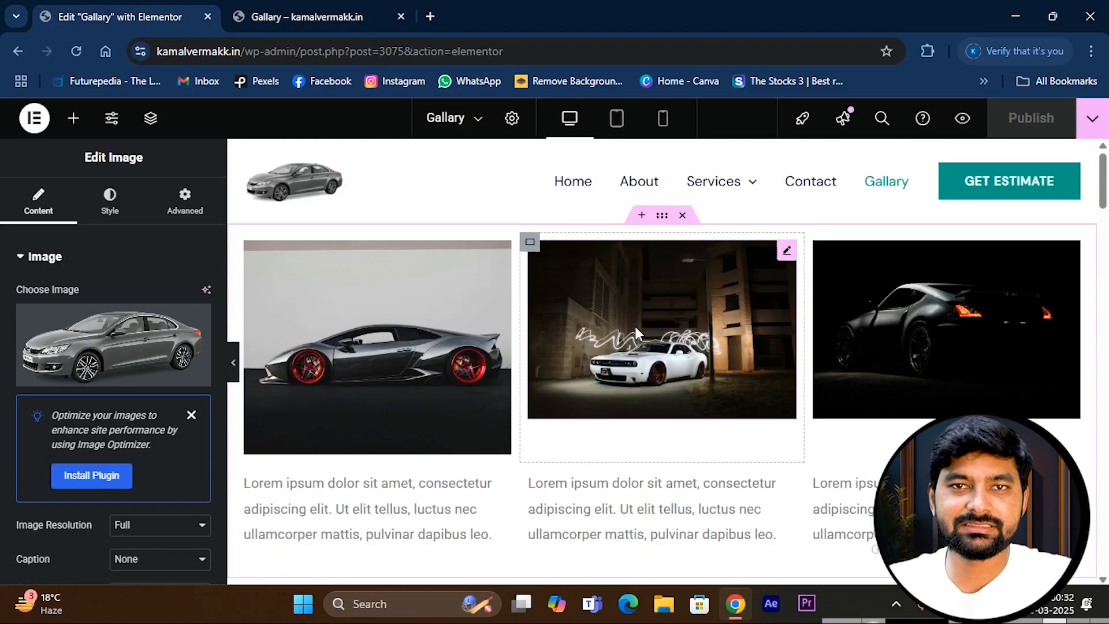
{"action": "left_click", "coordinate": [386, 17]}
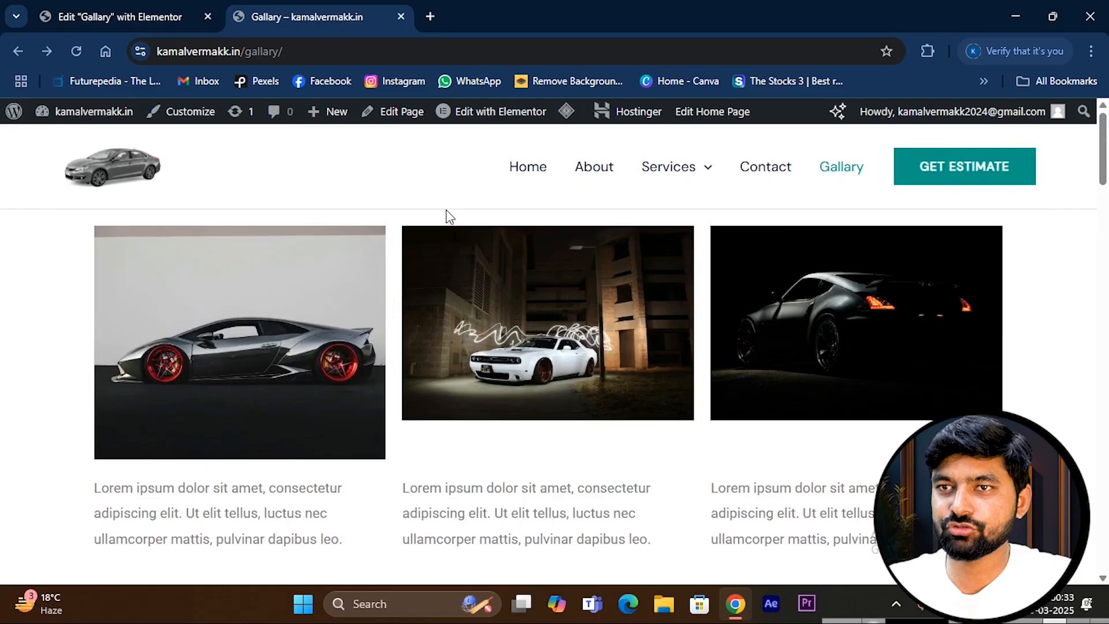
{"action": "scroll", "coordinate": [569, 392], "scroll_direction": "down", "scroll_amount": 7}
{"action": "scroll", "coordinate": [440, 336], "scroll_direction": "up", "scroll_amount": 7}
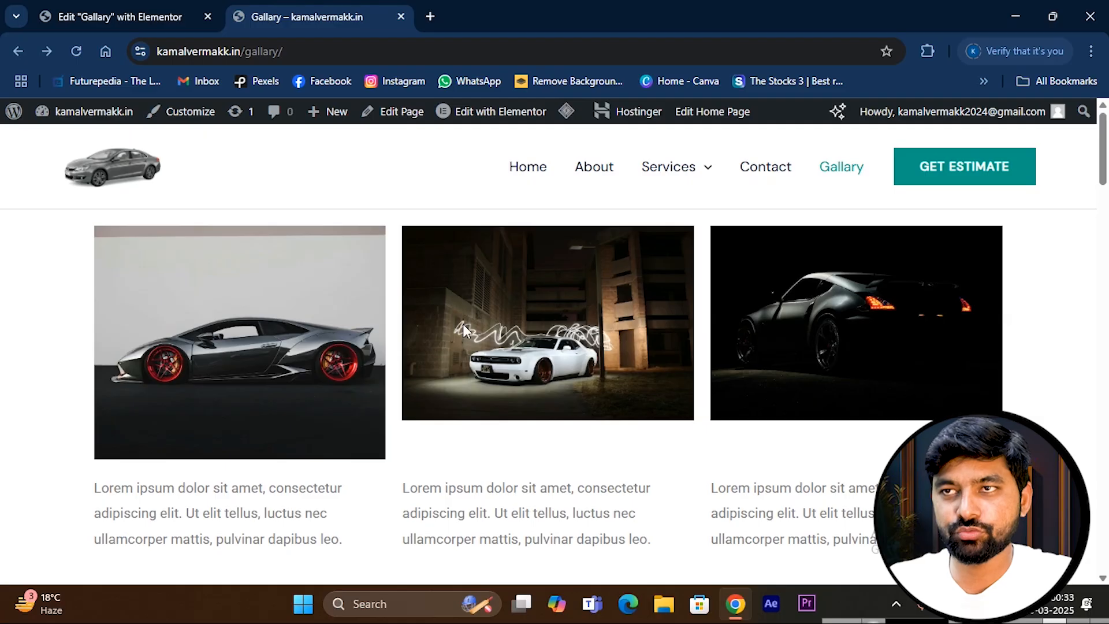
{"action": "left_click", "coordinate": [121, 17]}
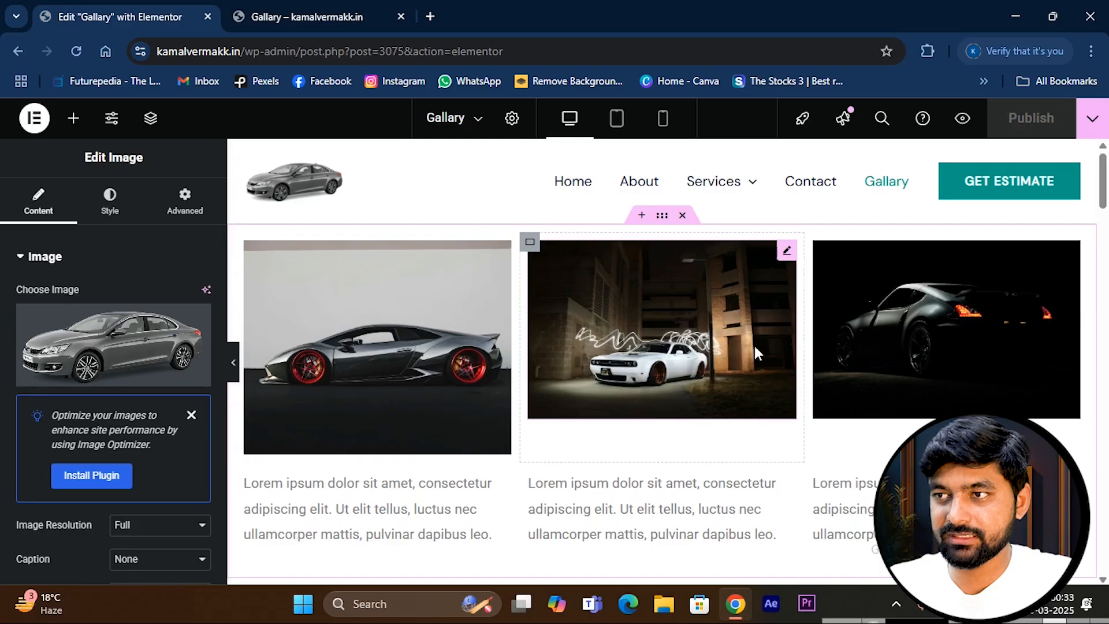
{"action": "scroll", "coordinate": [670, 358], "scroll_direction": "down", "scroll_amount": 4}
{"action": "scroll", "coordinate": [713, 444], "scroll_direction": "down", "scroll_amount": 5}
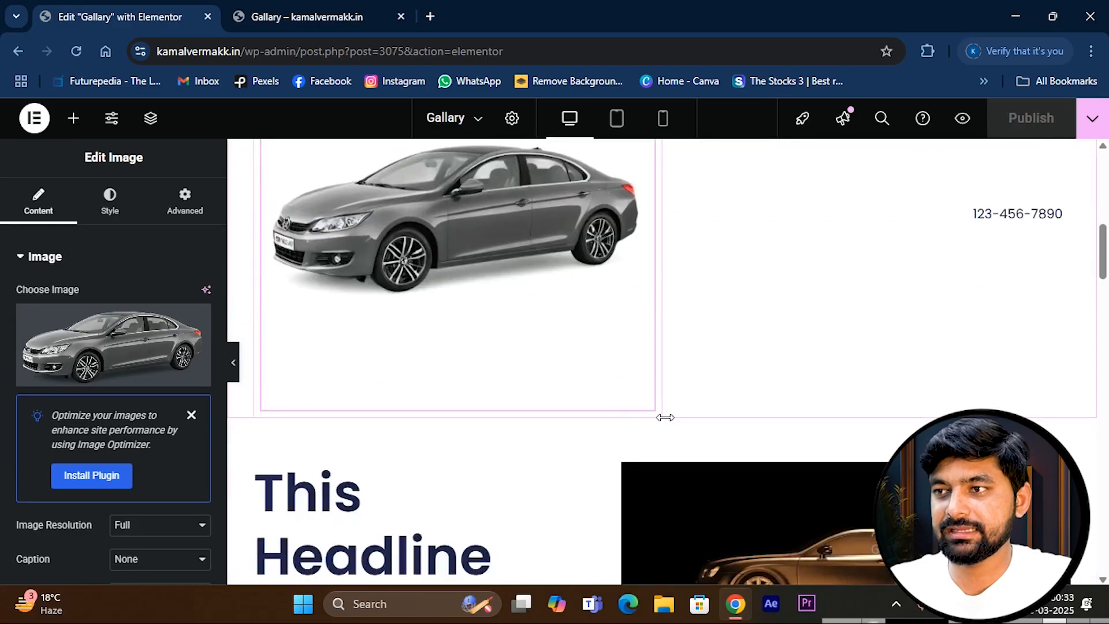
{"action": "scroll", "coordinate": [682, 488], "scroll_direction": "up", "scroll_amount": 9}
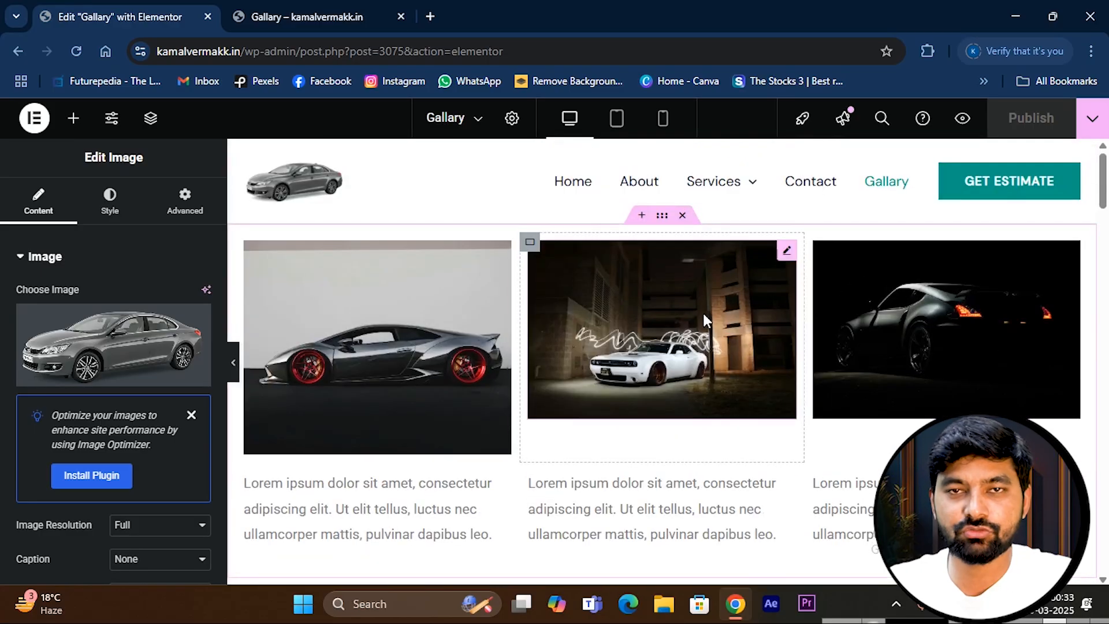
- Select the container holding the car images and set its normal background type to Classic
{"action": "left_click", "coordinate": [662, 216]}
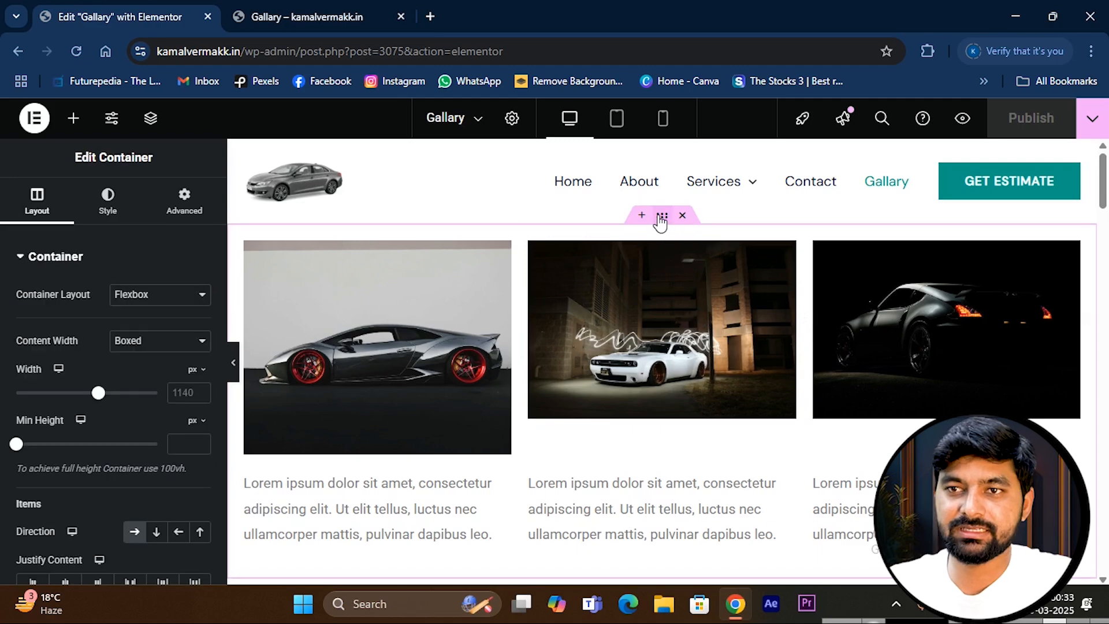
{"action": "scroll", "coordinate": [143, 413], "scroll_direction": "down", "scroll_amount": 4}
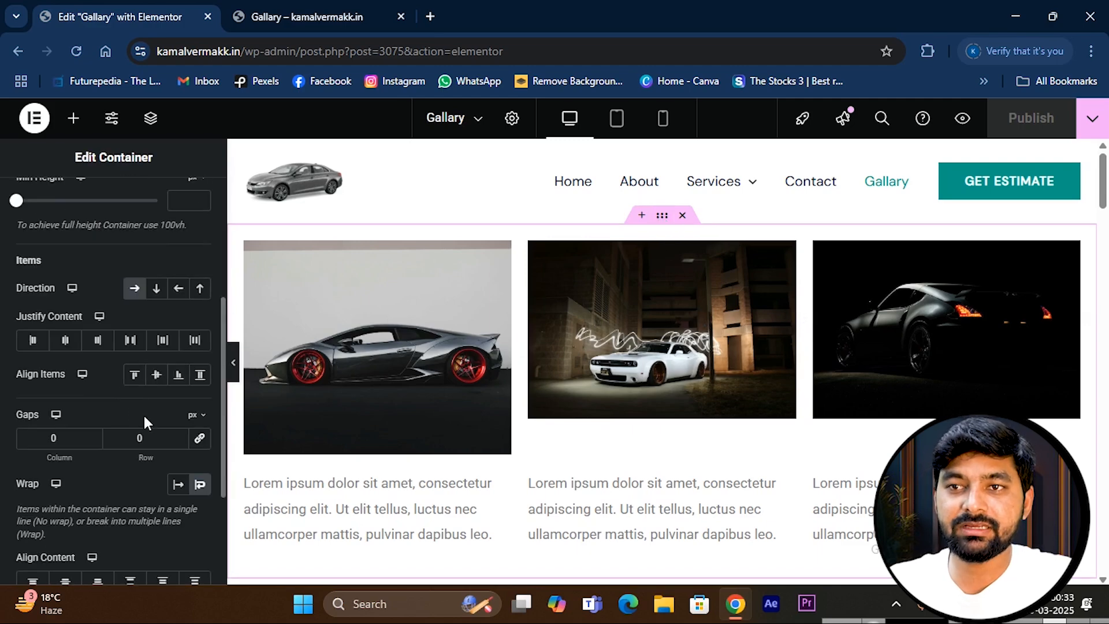
{"action": "scroll", "coordinate": [165, 416], "scroll_direction": "down", "scroll_amount": 3}
{"action": "scroll", "coordinate": [136, 426], "scroll_direction": "up", "scroll_amount": 7}
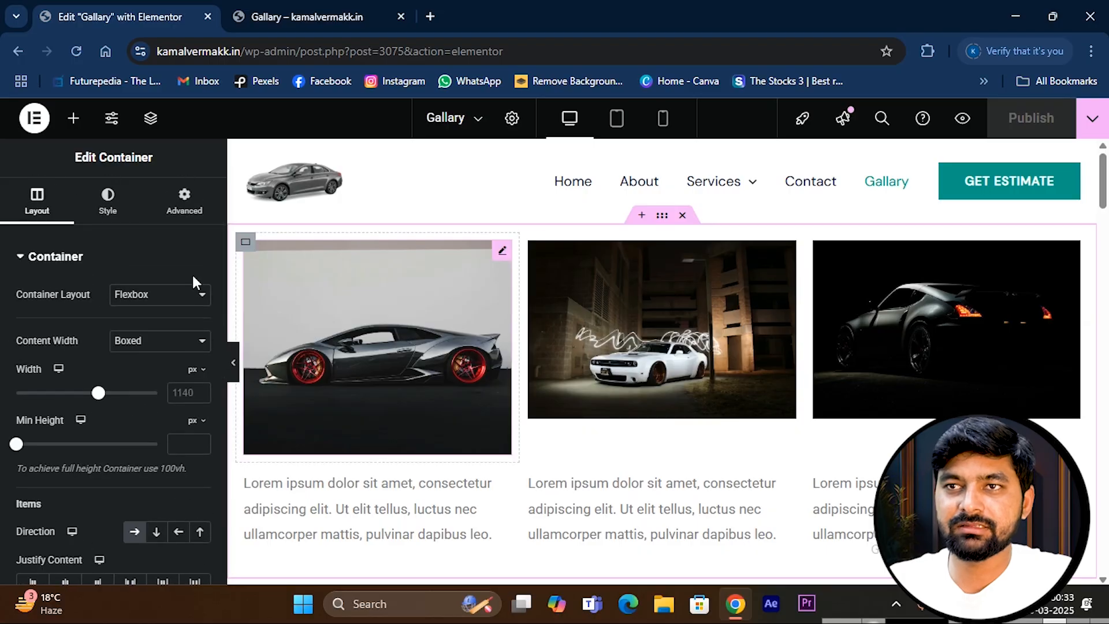
{"action": "left_click", "coordinate": [107, 200]}
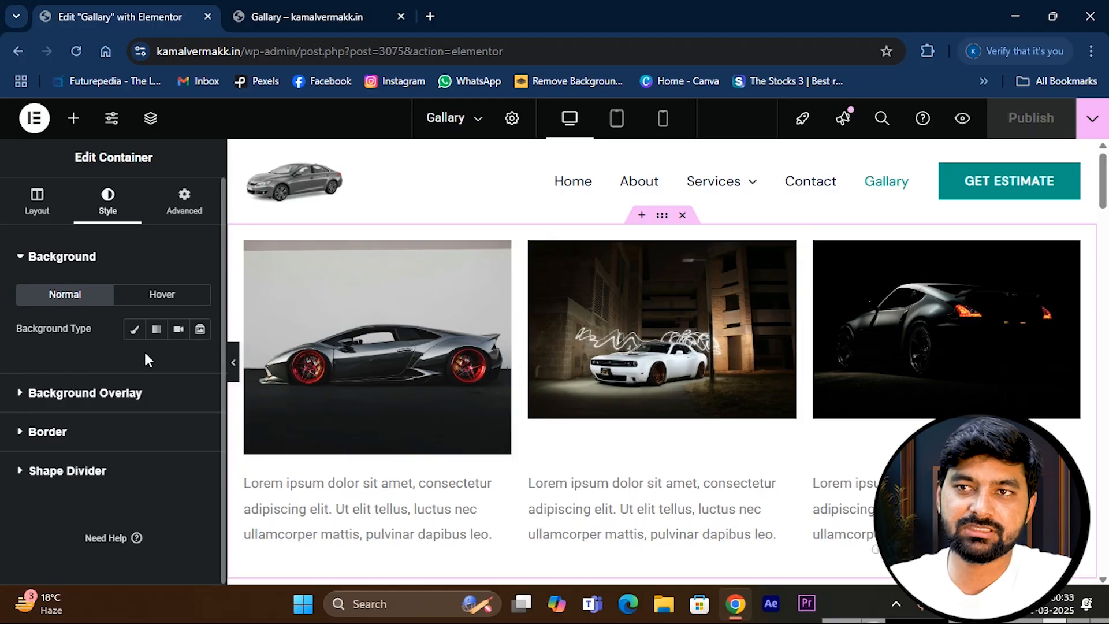
{"action": "left_click", "coordinate": [134, 332]}
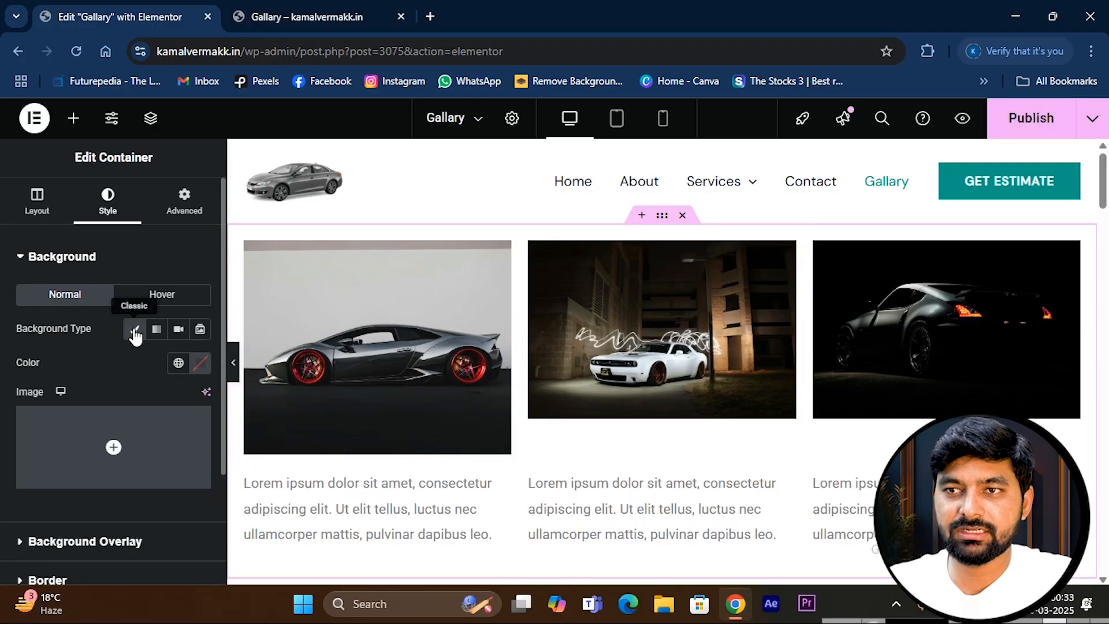
- Set the car container's background colour to dark green #08342C and publish the Gallary page
{"action": "left_click", "coordinate": [200, 362]}
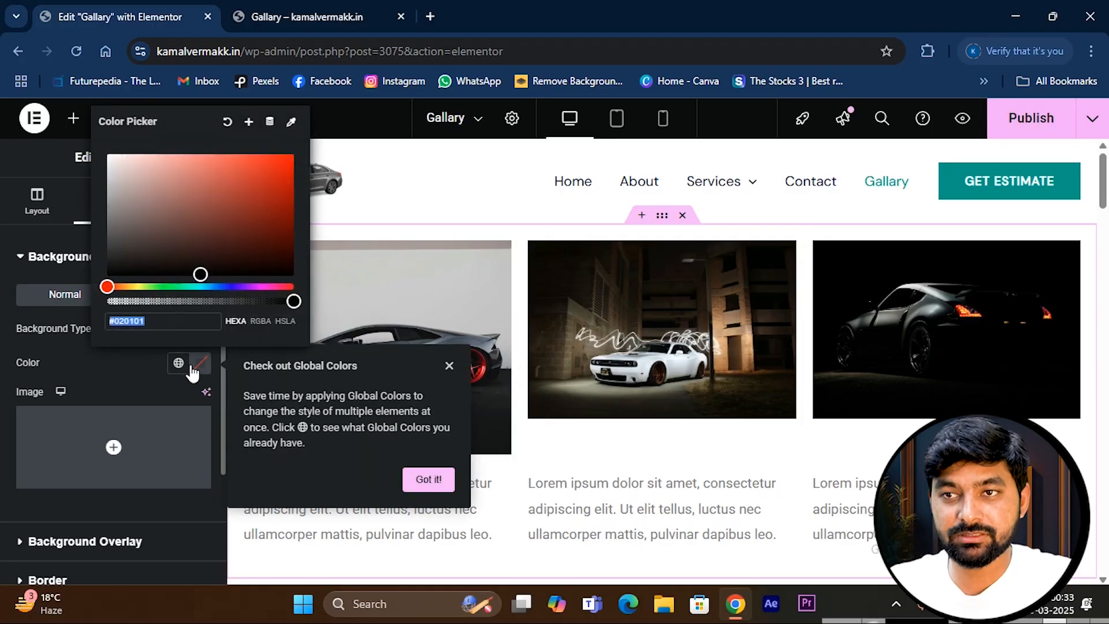
{"action": "left_click", "coordinate": [215, 213]}
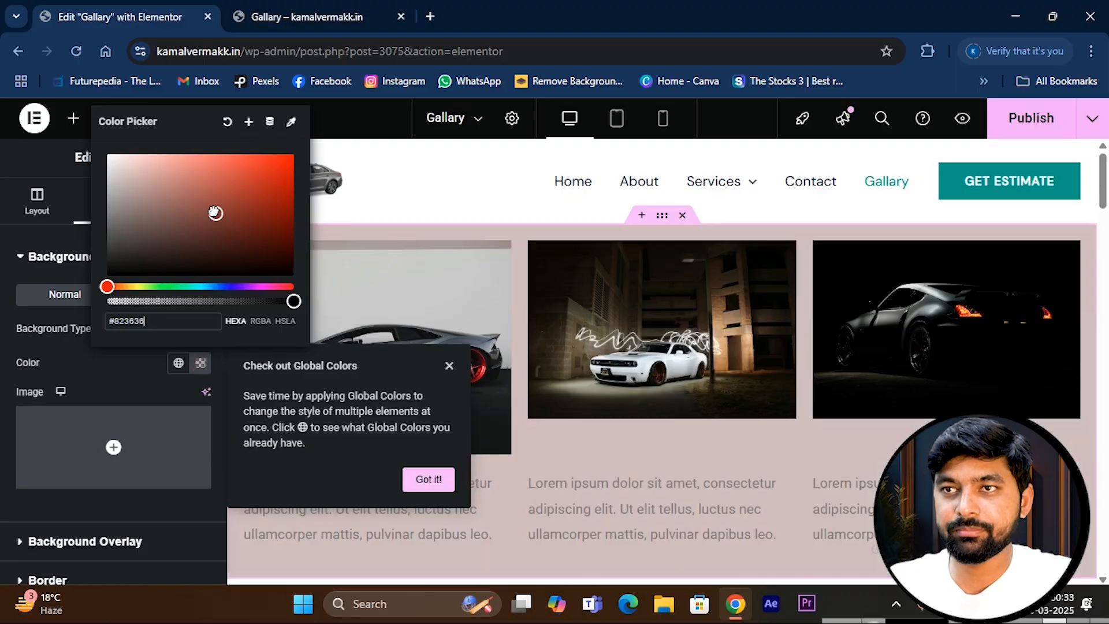
{"action": "left_click_drag", "start_coordinate": [215, 213], "coordinate": [173, 235]}
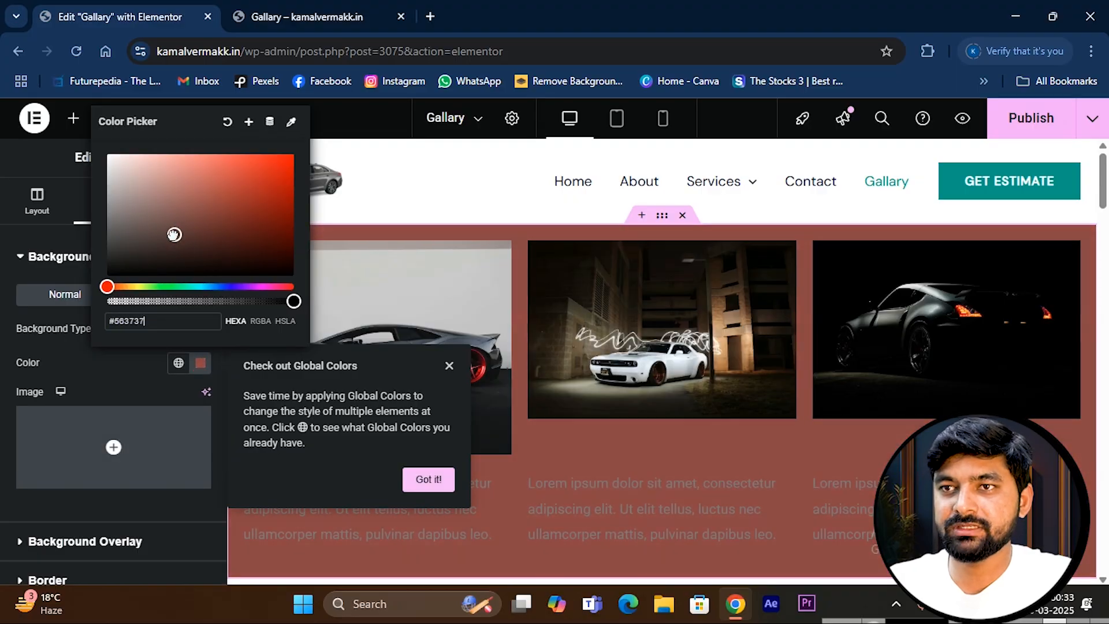
{"action": "left_click", "coordinate": [173, 286]}
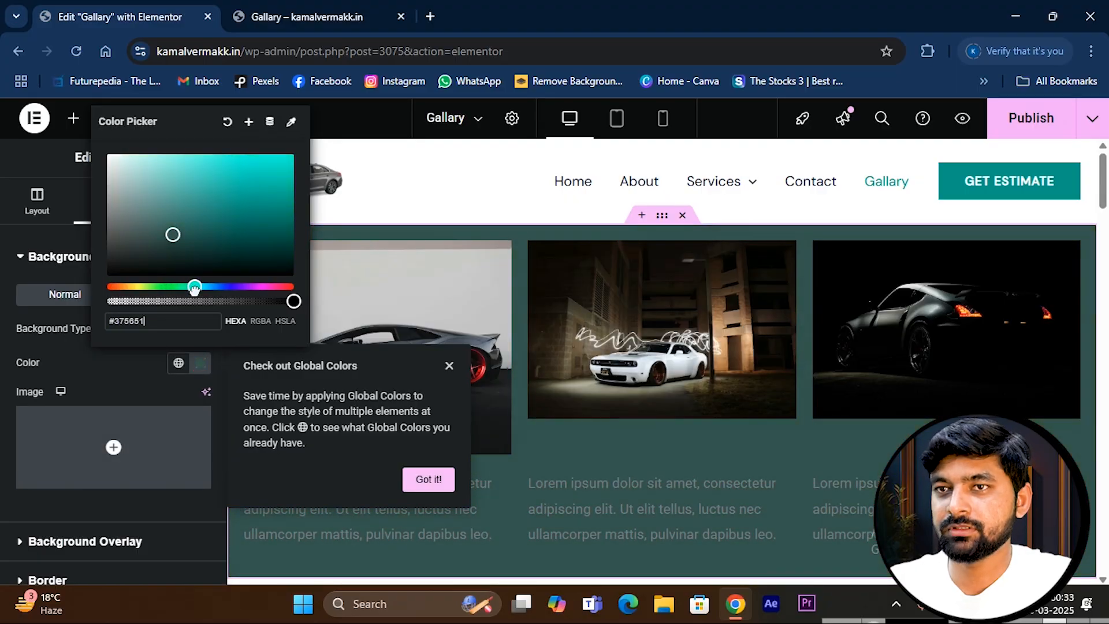
{"action": "left_click", "coordinate": [251, 180]}
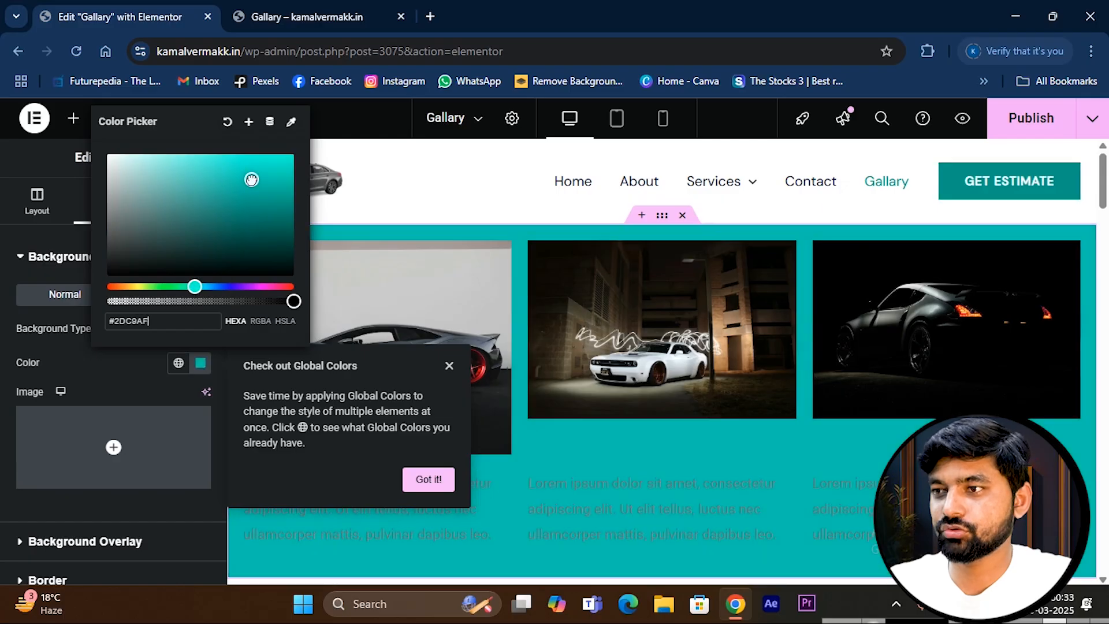
{"action": "left_click_drag", "start_coordinate": [254, 194], "coordinate": [269, 257]}
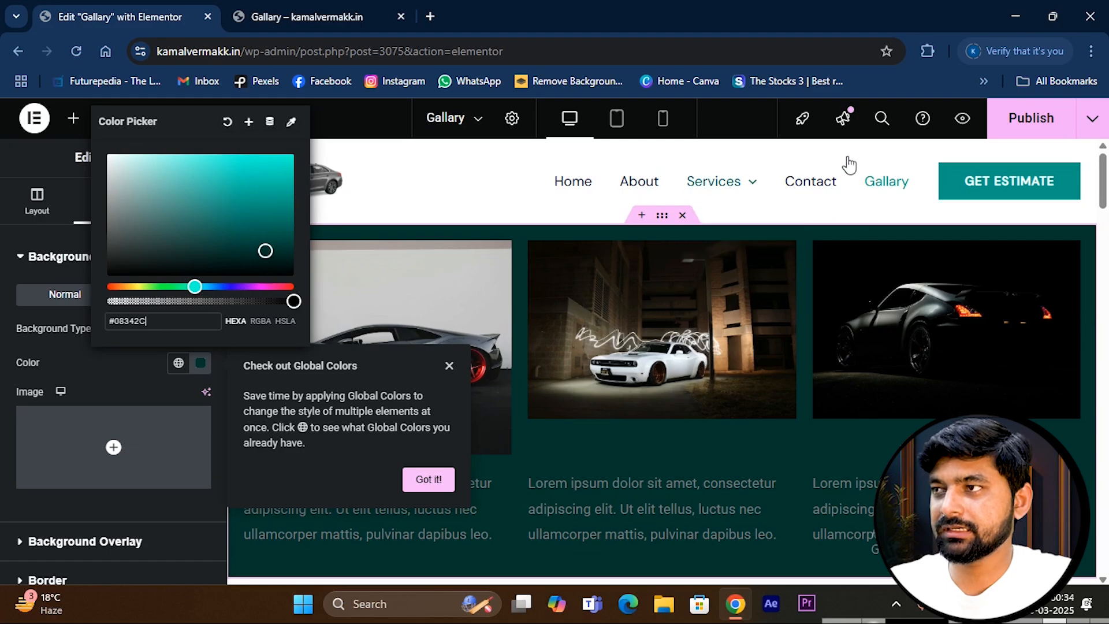
{"action": "left_click", "coordinate": [1012, 128]}
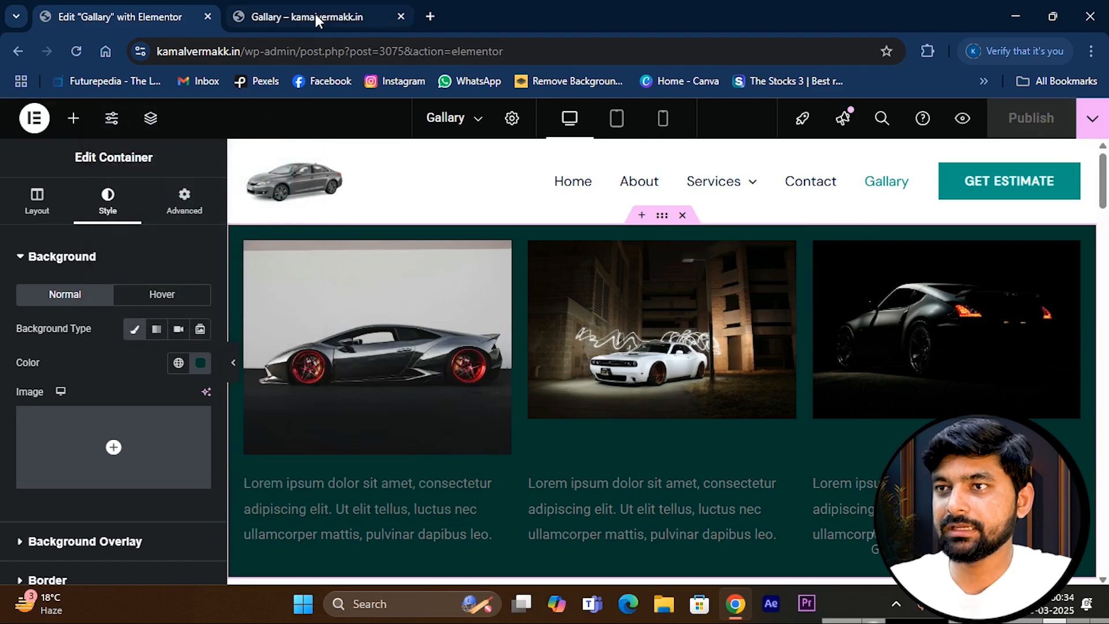
- Switch to the live Gallary page and reload it to check the background behind the car images
{"action": "left_click", "coordinate": [315, 14]}
{"action": "scroll", "coordinate": [378, 289], "scroll_direction": "down", "scroll_amount": 5}
{"action": "scroll", "coordinate": [346, 376], "scroll_direction": "up", "scroll_amount": 5}
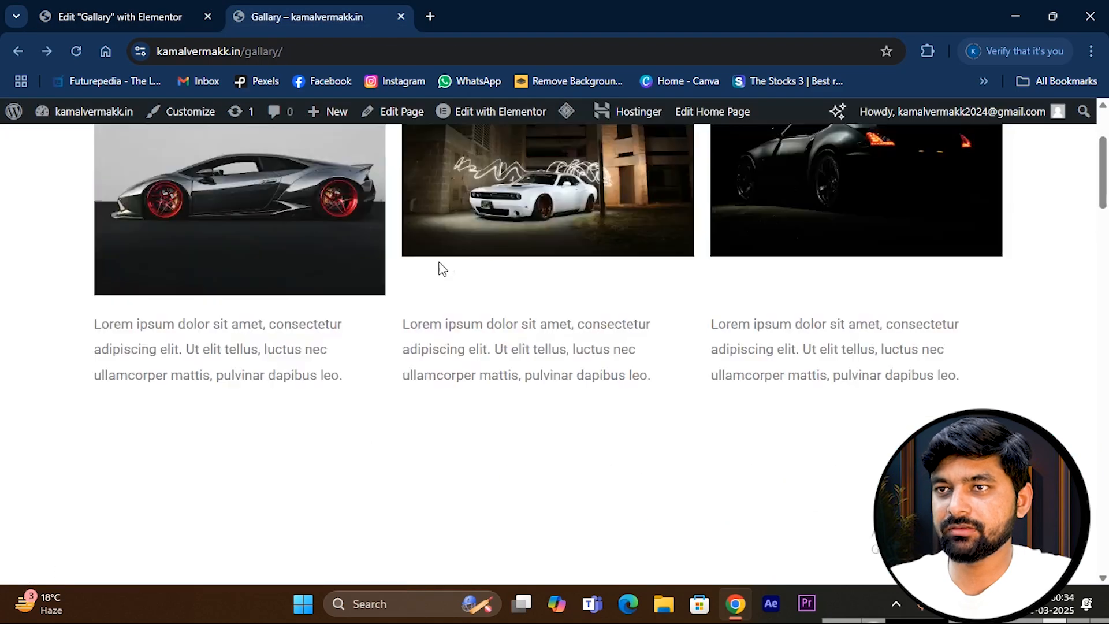
{"action": "scroll", "coordinate": [389, 312], "scroll_direction": "down", "scroll_amount": 7}
{"action": "scroll", "coordinate": [431, 342], "scroll_direction": "up", "scroll_amount": 10}
{"action": "left_click", "coordinate": [75, 53]}
{"action": "scroll", "coordinate": [842, 283], "scroll_direction": "down", "scroll_amount": 4}
{"action": "scroll", "coordinate": [549, 275], "scroll_direction": "up", "scroll_amount": 4}
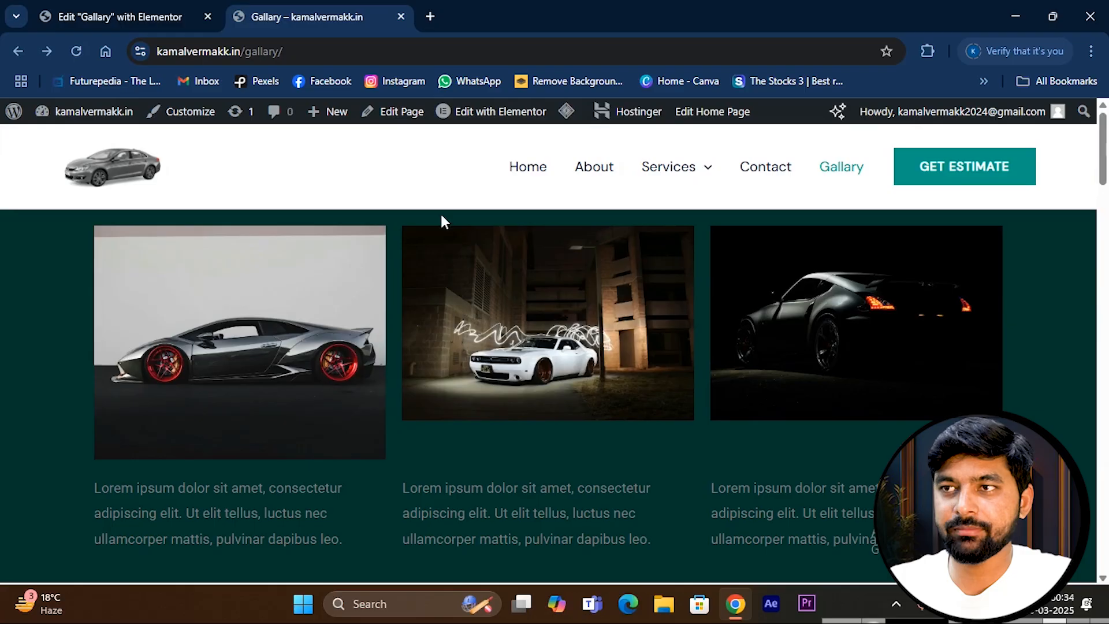
- Review the live Gallary page from the car images down to the headline section with the gold car
{"action": "scroll", "coordinate": [501, 303], "scroll_direction": "down", "scroll_amount": 5}
{"action": "scroll", "coordinate": [501, 304], "scroll_direction": "up", "scroll_amount": 5}
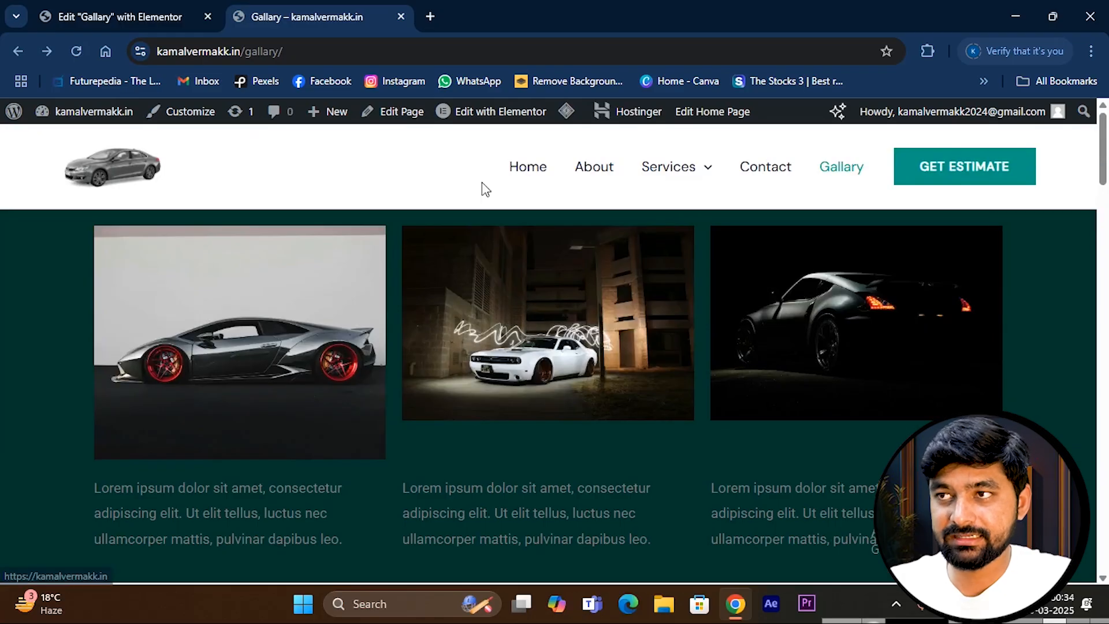
{"action": "scroll", "coordinate": [488, 290], "scroll_direction": "down", "scroll_amount": 10}
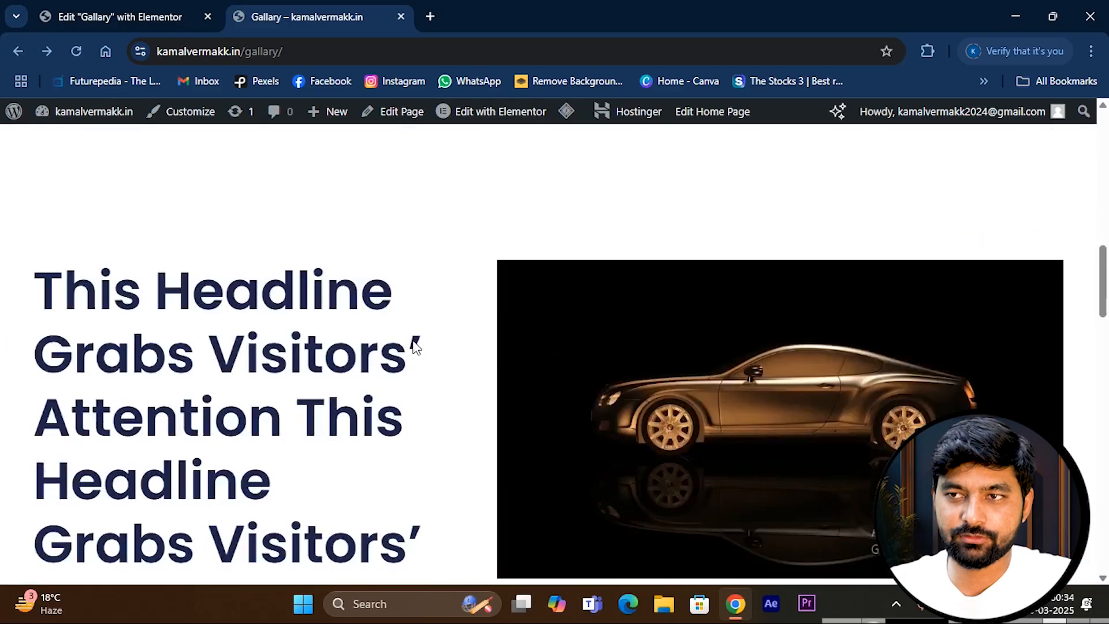
{"action": "scroll", "coordinate": [253, 293], "scroll_direction": "down", "scroll_amount": 1}
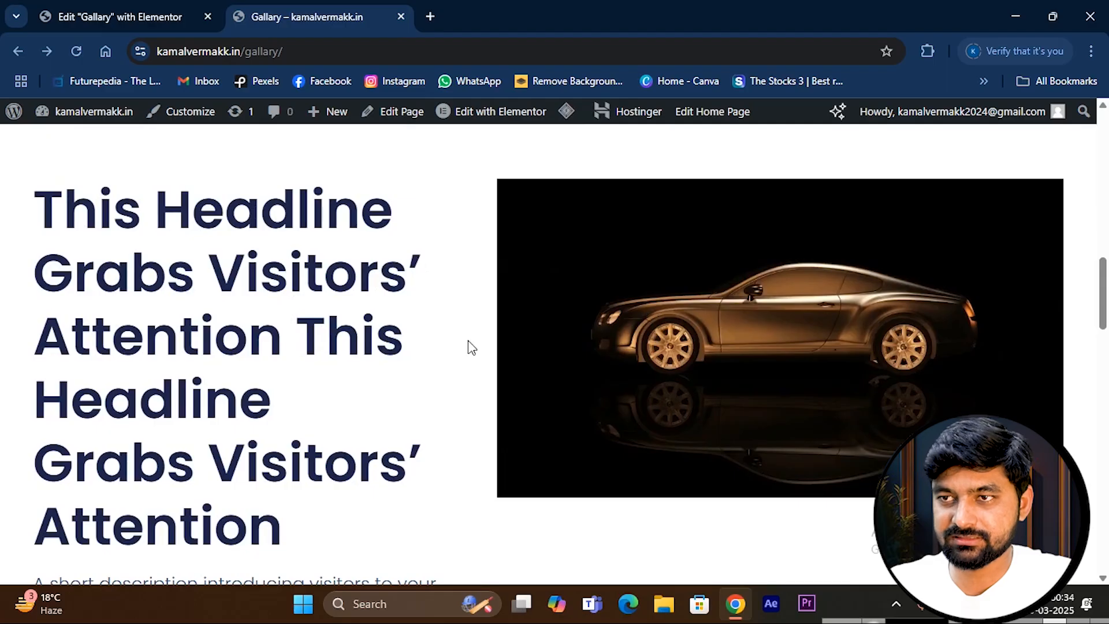
{"action": "scroll", "coordinate": [497, 364], "scroll_direction": "up", "scroll_amount": 10}
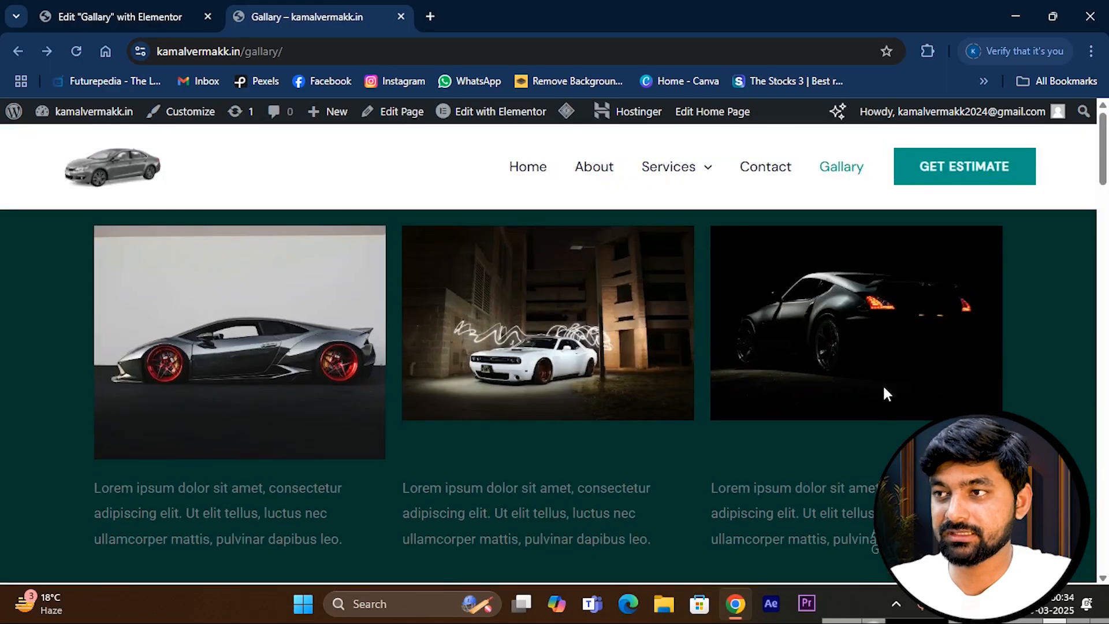
{"action": "scroll", "coordinate": [887, 393], "scroll_direction": "down", "scroll_amount": 3}
{"action": "scroll", "coordinate": [774, 438], "scroll_direction": "up", "scroll_amount": 3}
- Return to the Elementor editor and look through the car container's style and advanced settings
{"action": "left_click", "coordinate": [71, 21]}
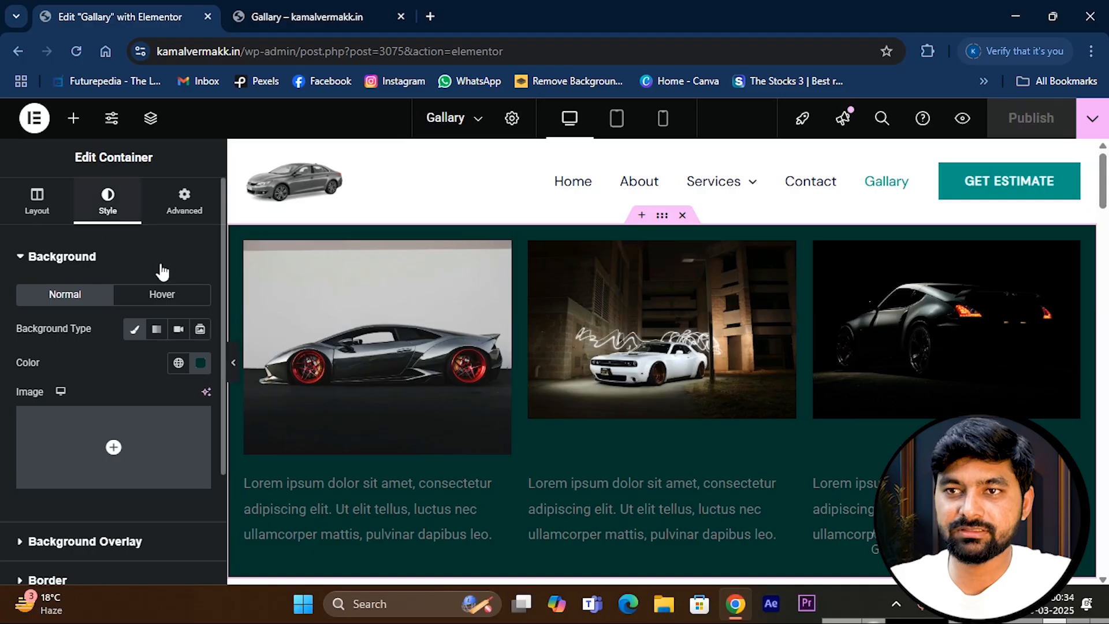
{"action": "scroll", "coordinate": [149, 347], "scroll_direction": "down", "scroll_amount": 3}
{"action": "scroll", "coordinate": [81, 393], "scroll_direction": "up", "scroll_amount": 3}
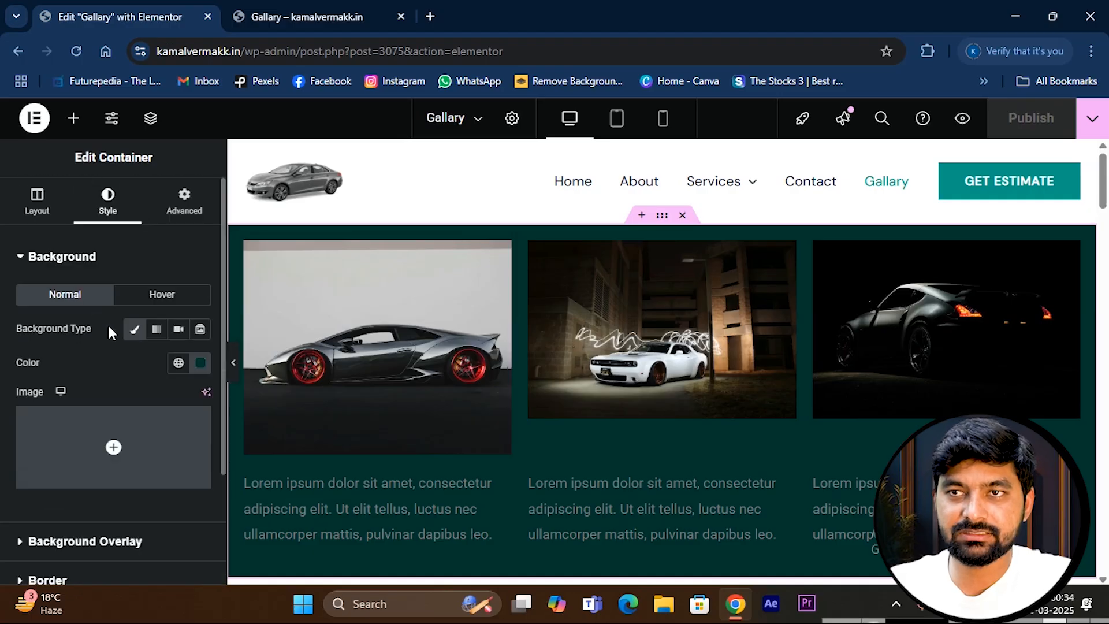
{"action": "left_click", "coordinate": [183, 202]}
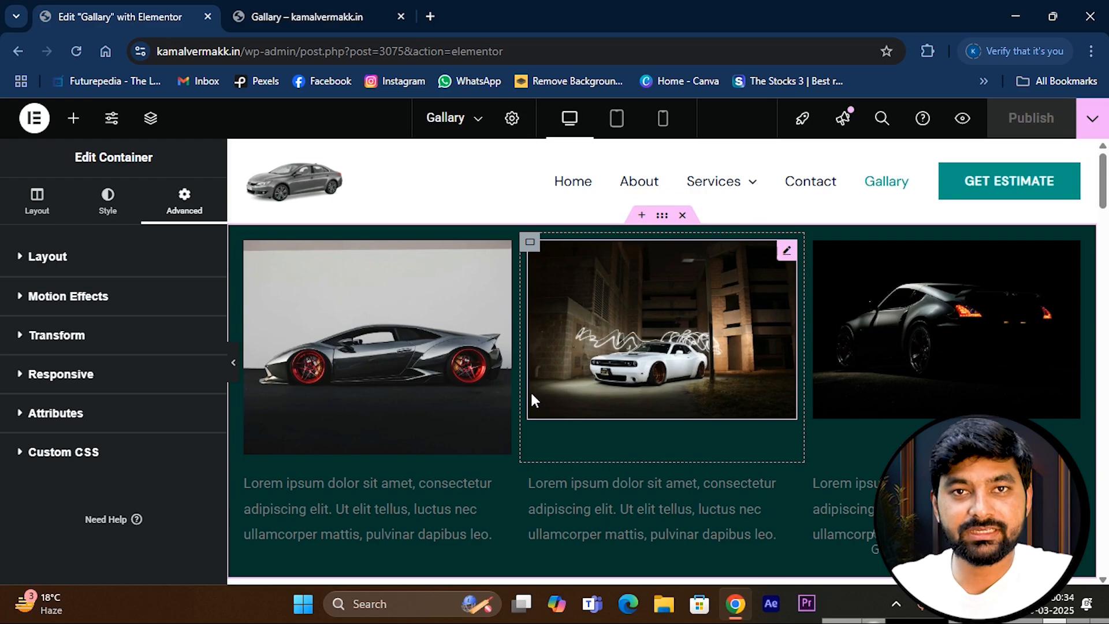
{"action": "scroll", "coordinate": [571, 390], "scroll_direction": "down", "scroll_amount": 4}
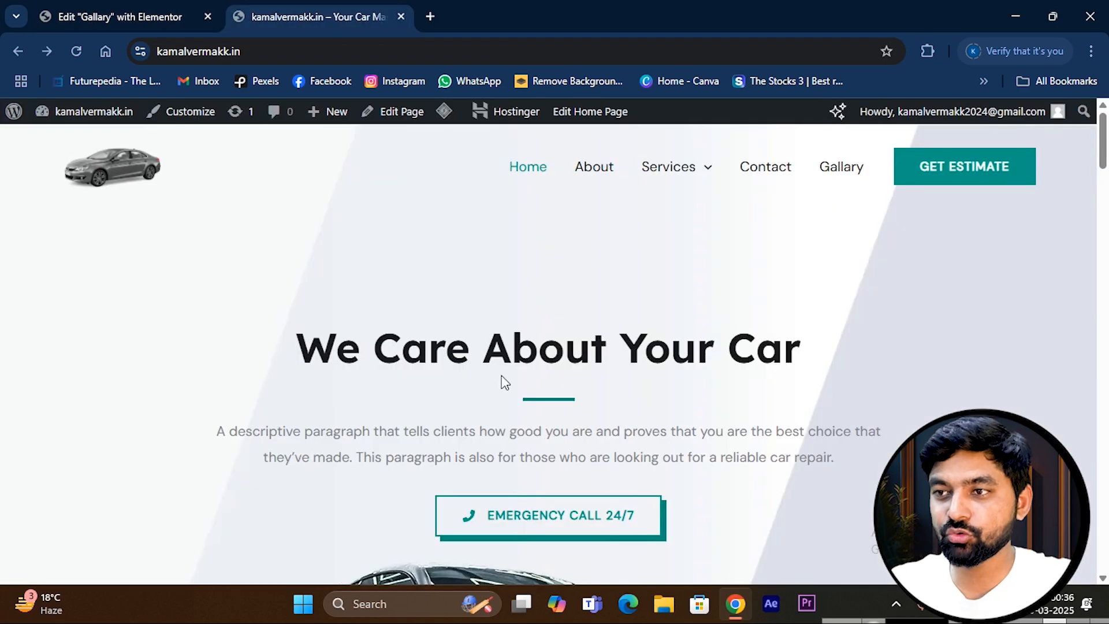
- Review the live Home page from its hero banner down to the Why Choose Us section
{"action": "scroll", "coordinate": [502, 379], "scroll_direction": "down", "scroll_amount": 5}
{"action": "scroll", "coordinate": [448, 328], "scroll_direction": "down", "scroll_amount": 4}
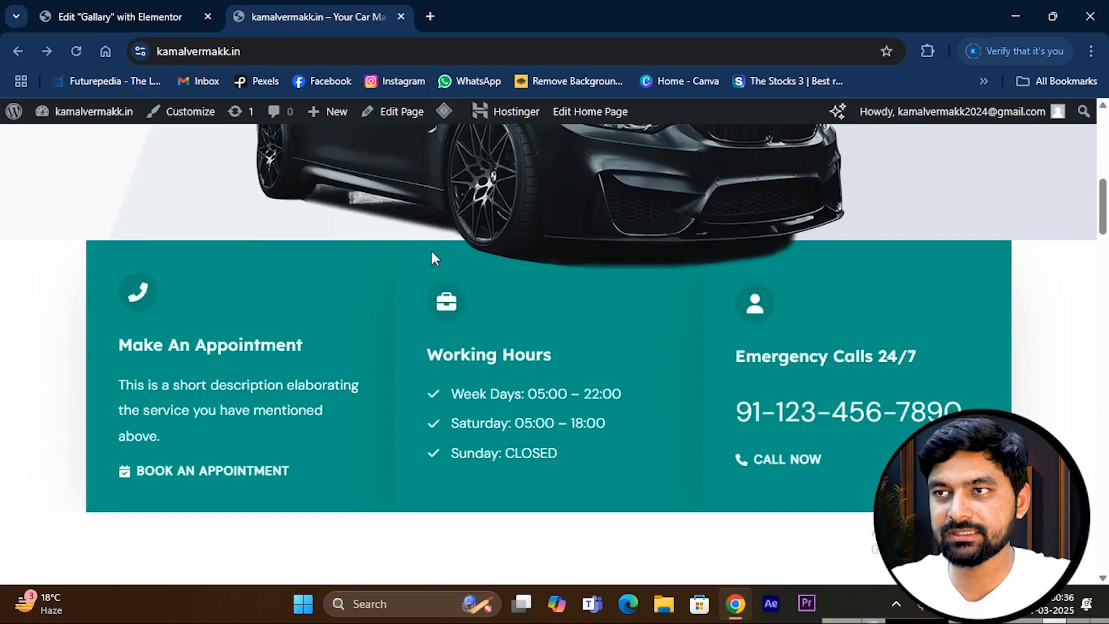
{"action": "scroll", "coordinate": [614, 270], "scroll_direction": "down", "scroll_amount": 14}
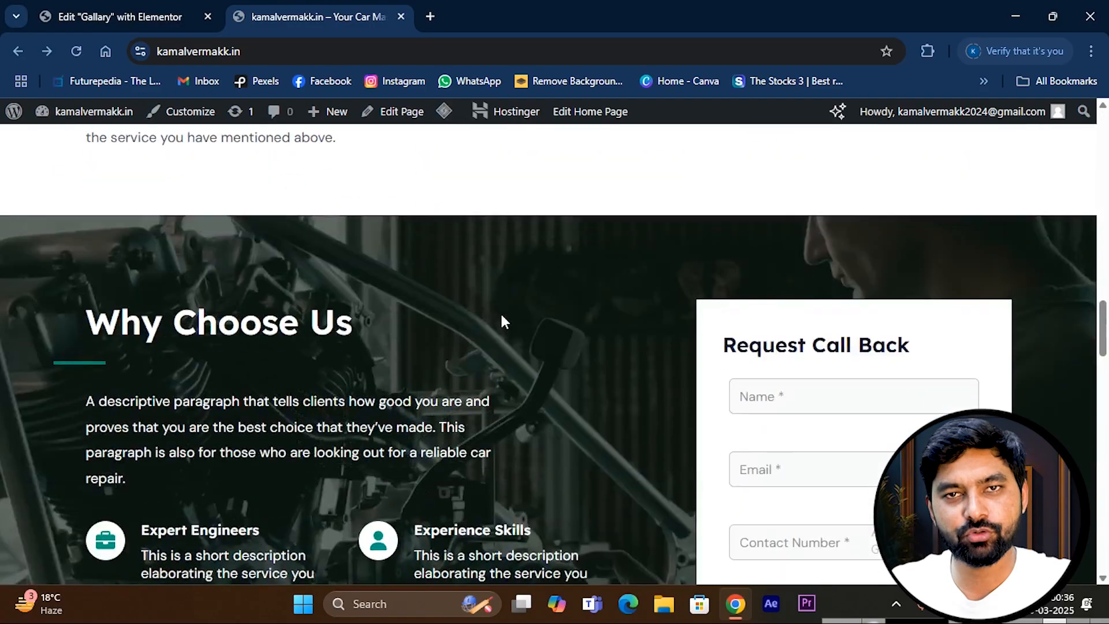
{"action": "scroll", "coordinate": [501, 321], "scroll_direction": "up", "scroll_amount": 20}
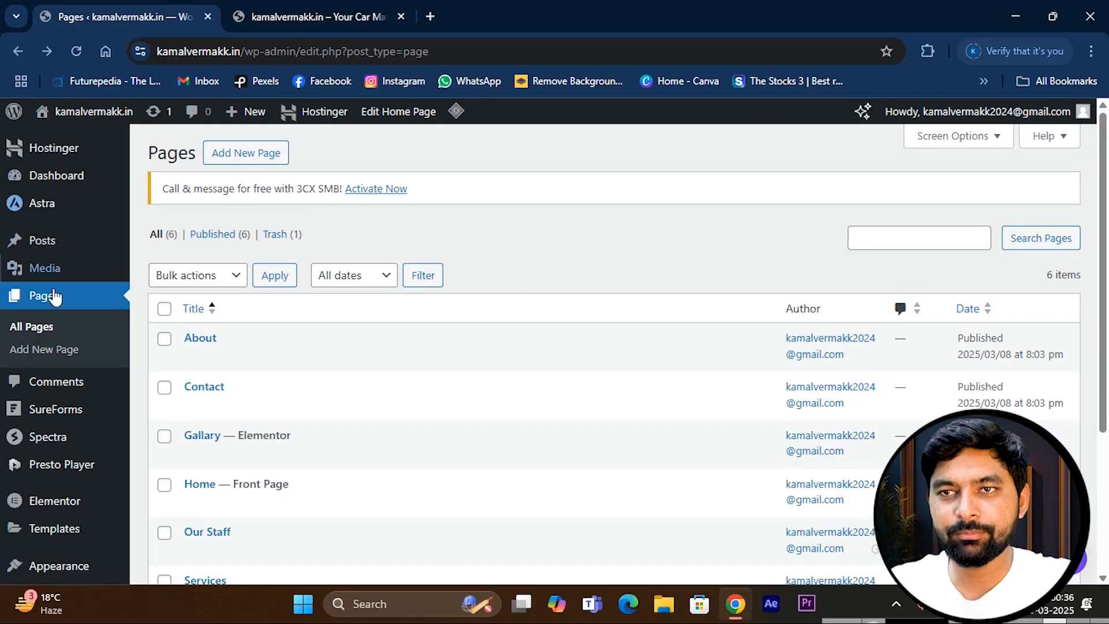
- Open the Home page from the Pages list and launch it in the Elementor editor
{"action": "mouse_move", "coordinate": [203, 455]}
{"action": "mouse_move", "coordinate": [202, 494]}
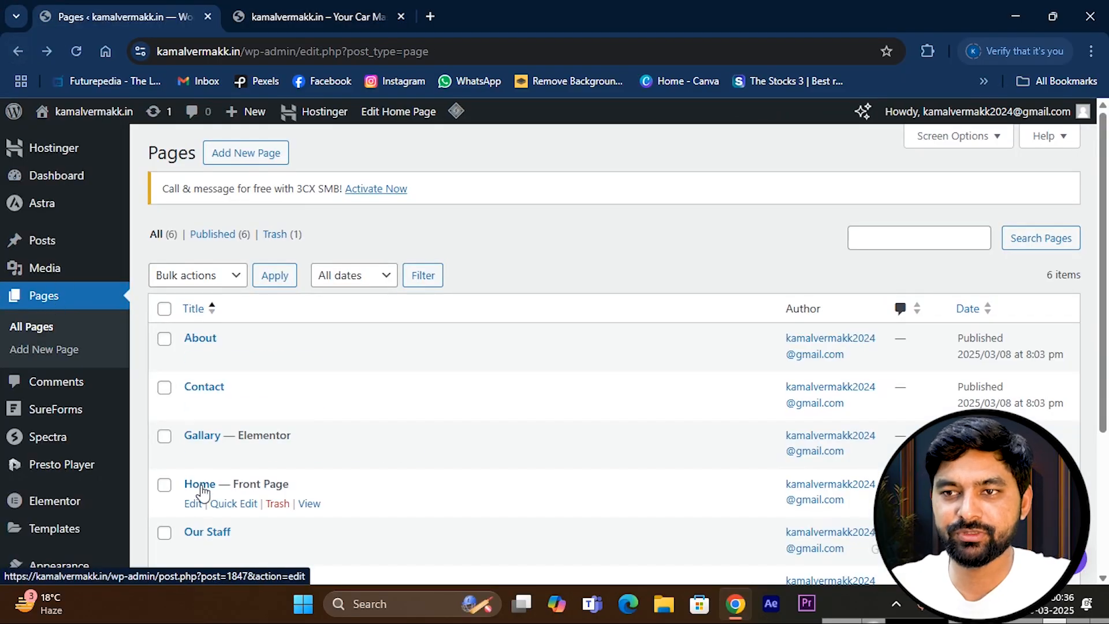
{"action": "left_click", "coordinate": [192, 506]}
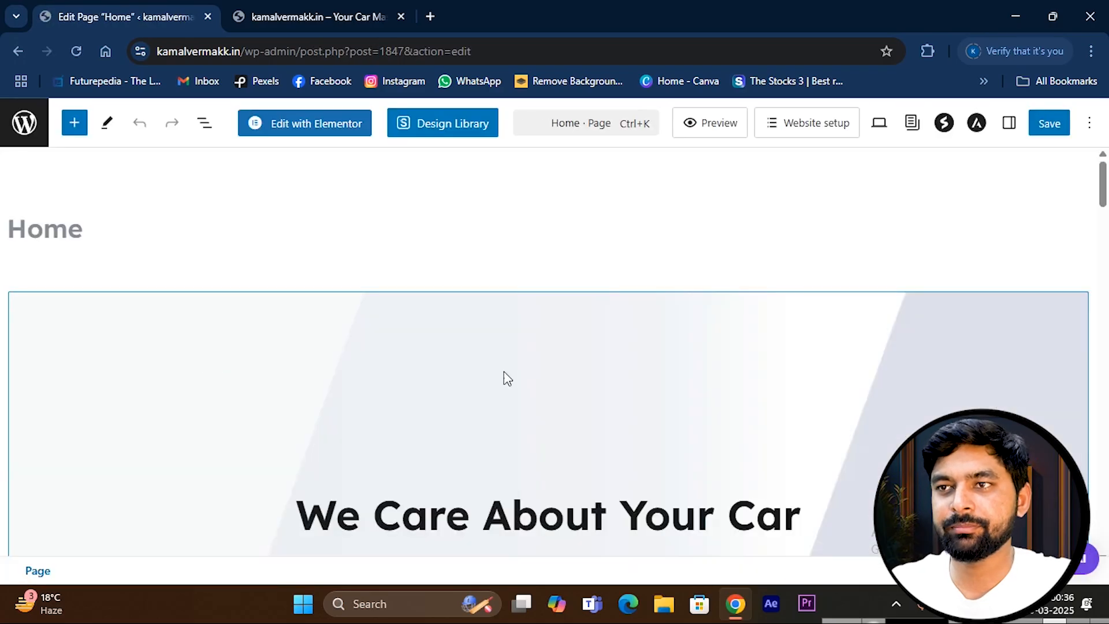
{"action": "left_click", "coordinate": [306, 125]}
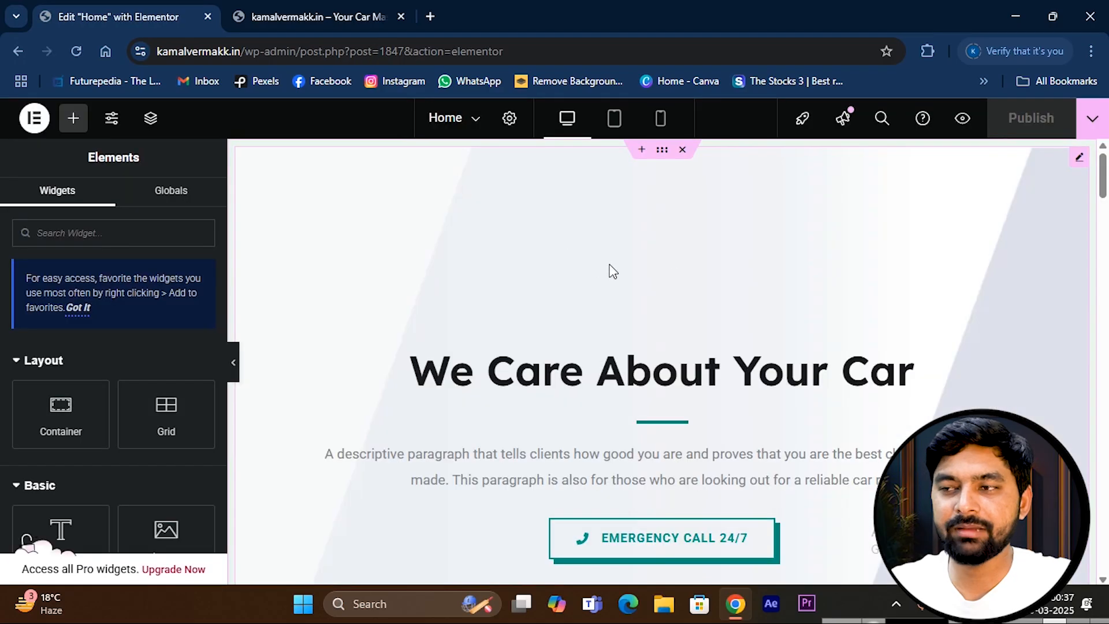
- Select the Home page's text block at the car image and look through its text content, from the main heading to the working hours
{"action": "scroll", "coordinate": [618, 275], "scroll_direction": "down", "scroll_amount": 7}
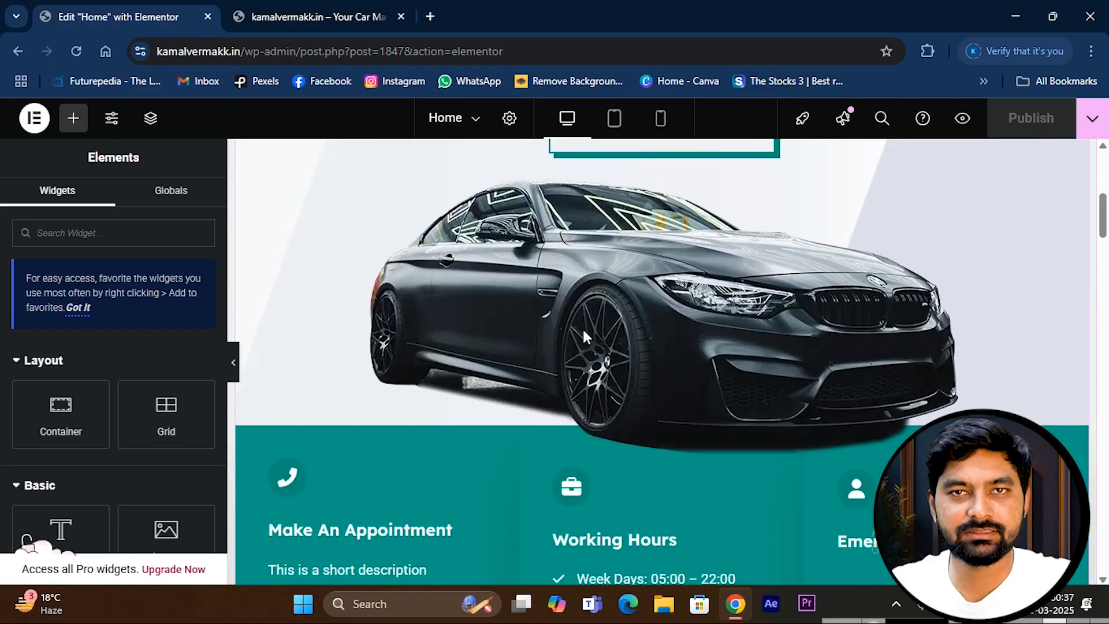
{"action": "left_click", "coordinate": [542, 308]}
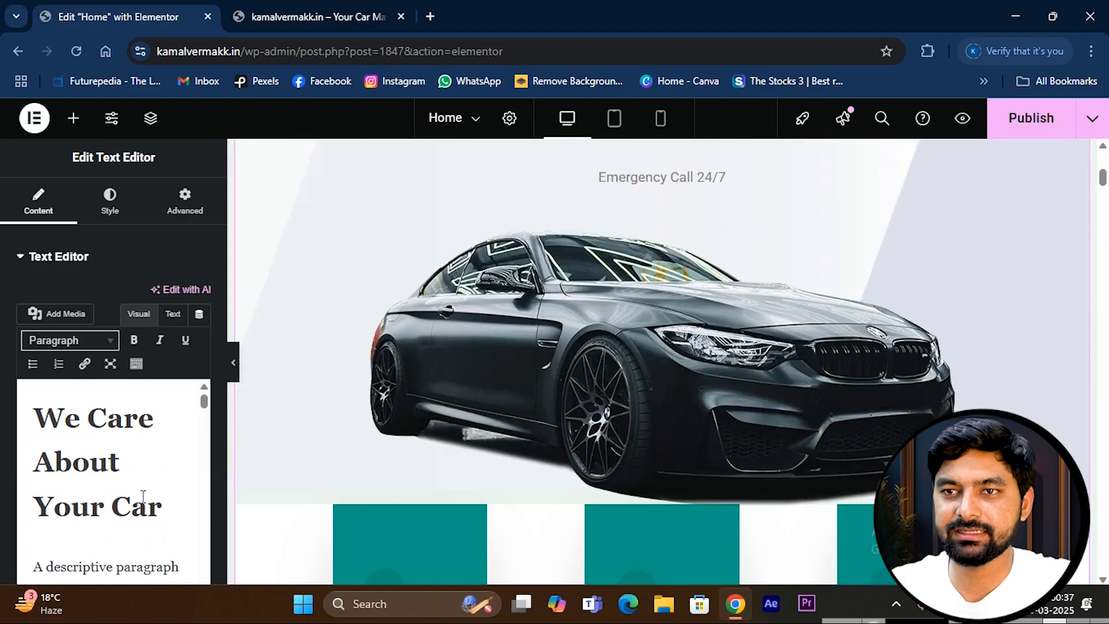
{"action": "scroll", "coordinate": [109, 396], "scroll_direction": "down", "scroll_amount": 3}
{"action": "scroll", "coordinate": [110, 396], "scroll_direction": "down", "scroll_amount": 5}
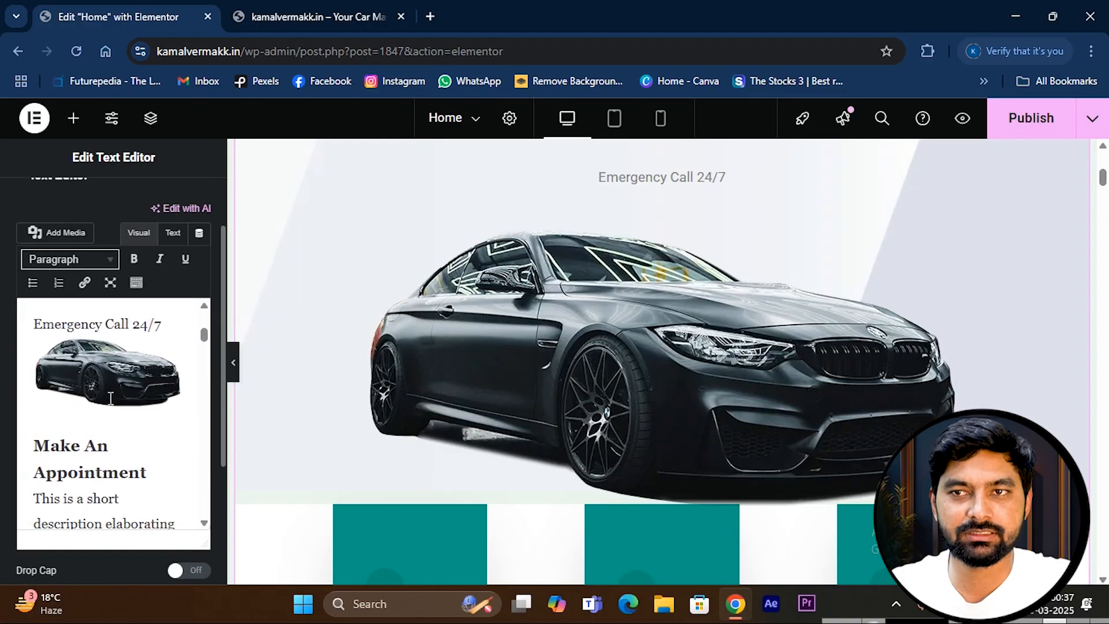
{"action": "scroll", "coordinate": [107, 384], "scroll_direction": "down", "scroll_amount": 5}
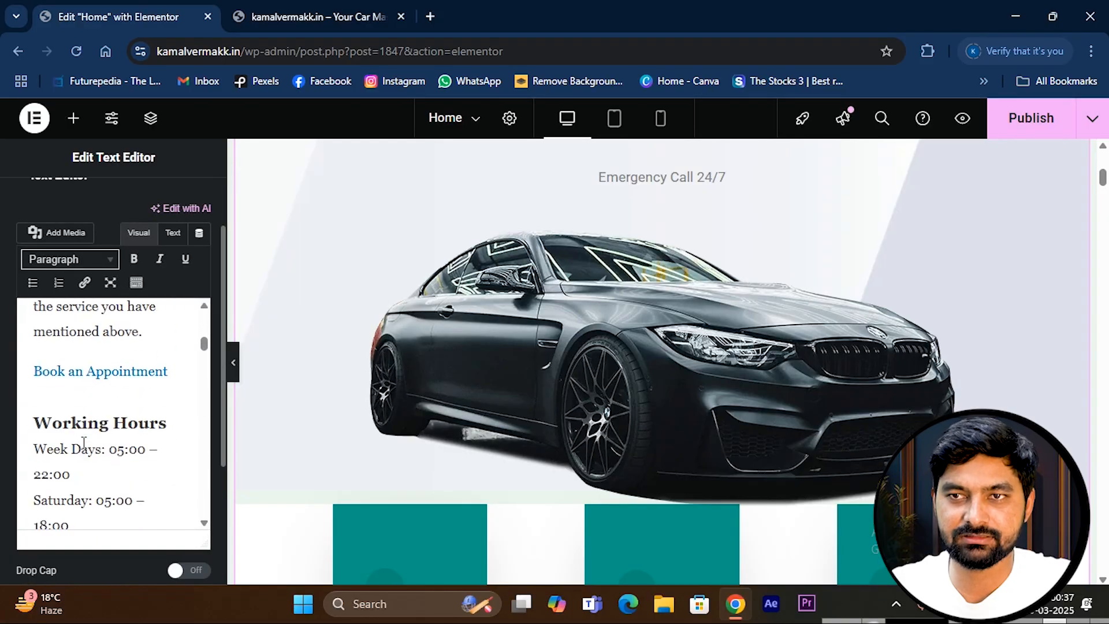
{"action": "scroll", "coordinate": [104, 383], "scroll_direction": "down", "scroll_amount": 2}
{"action": "scroll", "coordinate": [104, 387], "scroll_direction": "up", "scroll_amount": 10}
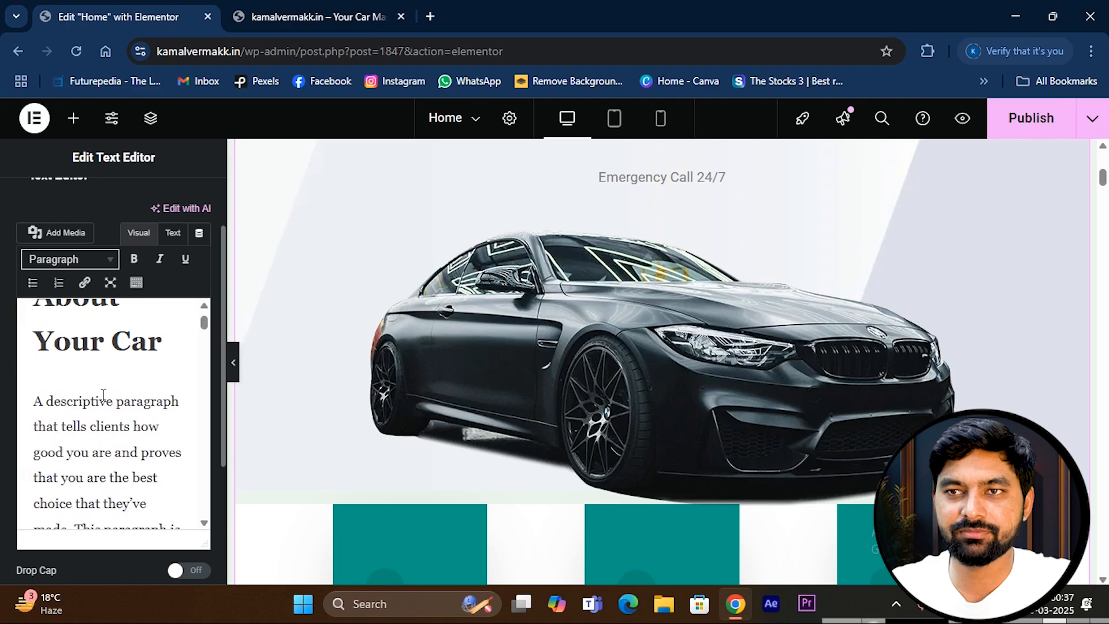
{"action": "scroll", "coordinate": [111, 279], "scroll_direction": "up", "scroll_amount": 2}
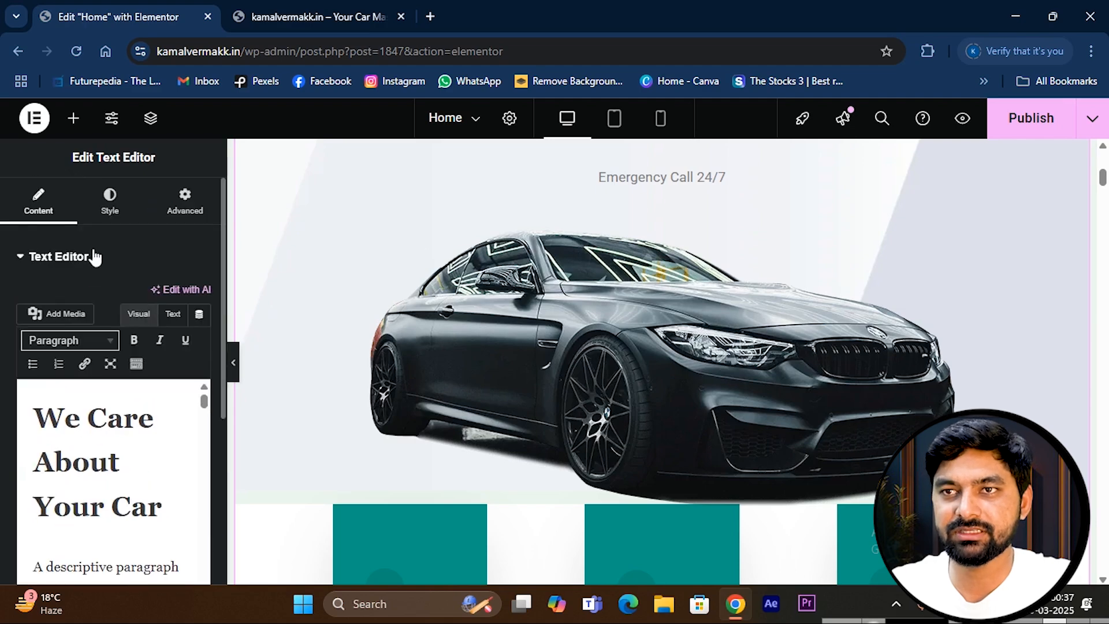
{"action": "scroll", "coordinate": [580, 395], "scroll_direction": "down", "scroll_amount": 5}
{"action": "scroll", "coordinate": [557, 334], "scroll_direction": "up", "scroll_amount": 10}
- Delete the word "About" from the hero heading "We Care About Your Car" and look over the banner
{"action": "left_click_drag", "start_coordinate": [559, 397], "coordinate": [647, 398]}
{"action": "left_click", "coordinate": [648, 397]}
{"action": "left_click", "coordinate": [719, 397]}
{"action": "key", "text": "BackSpace"}
{"action": "key", "text": "BackSpace"}
{"action": "key", "text": "BackSpace"}
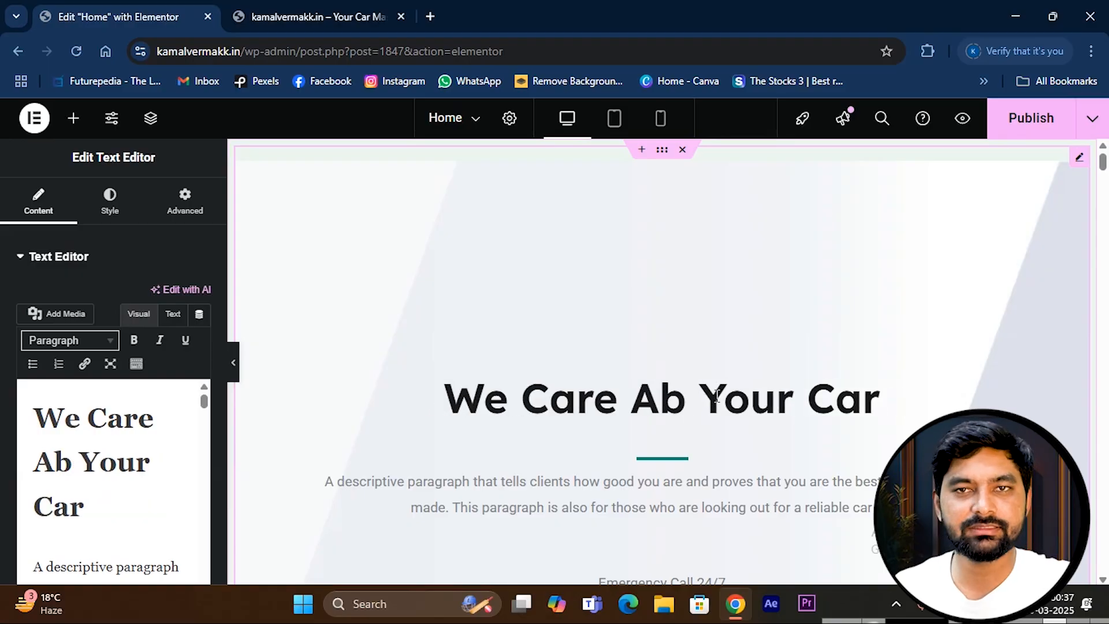
{"action": "key", "text": "BackSpace"}
{"action": "key", "text": "BackSpace"}
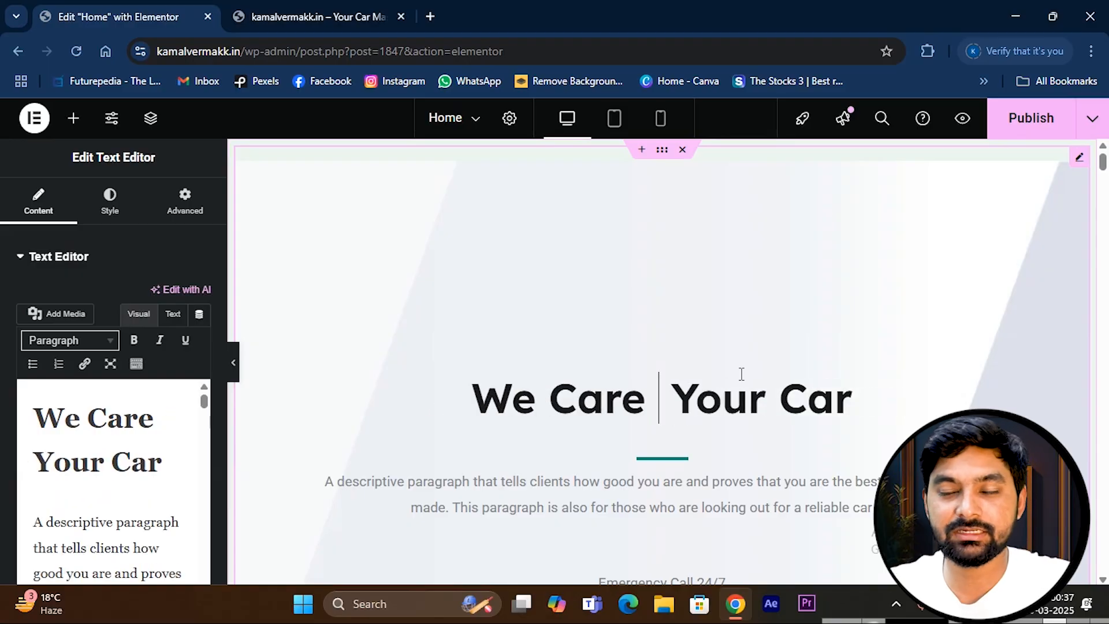
{"action": "scroll", "coordinate": [700, 376], "scroll_direction": "down", "scroll_amount": 8}
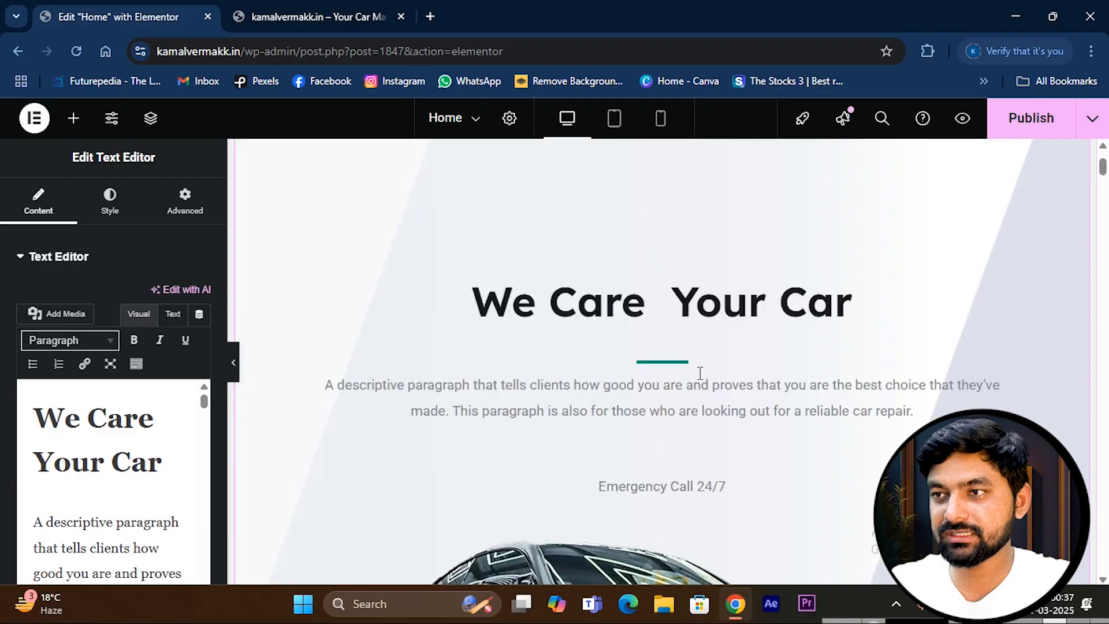
{"action": "scroll", "coordinate": [816, 347], "scroll_direction": "up", "scroll_amount": 10}
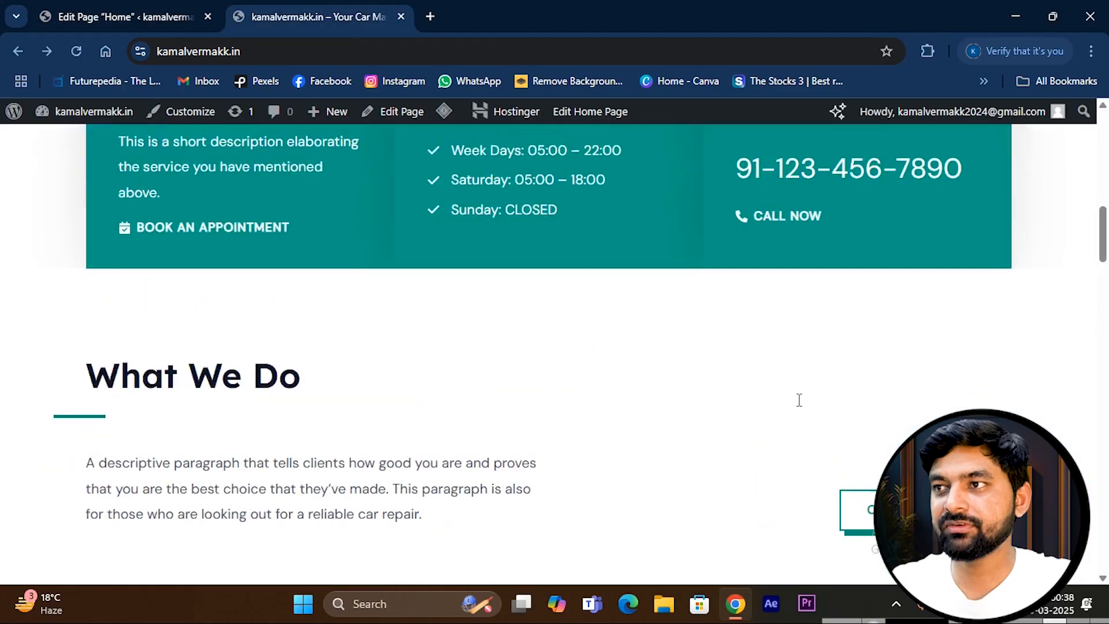
- Open the live Contact page and review it from the query form and contact details down to the map and footer
{"action": "scroll", "coordinate": [798, 399], "scroll_direction": "up", "scroll_amount": 10}
{"action": "mouse_move", "coordinate": [674, 184]}
{"action": "left_click", "coordinate": [764, 173]}
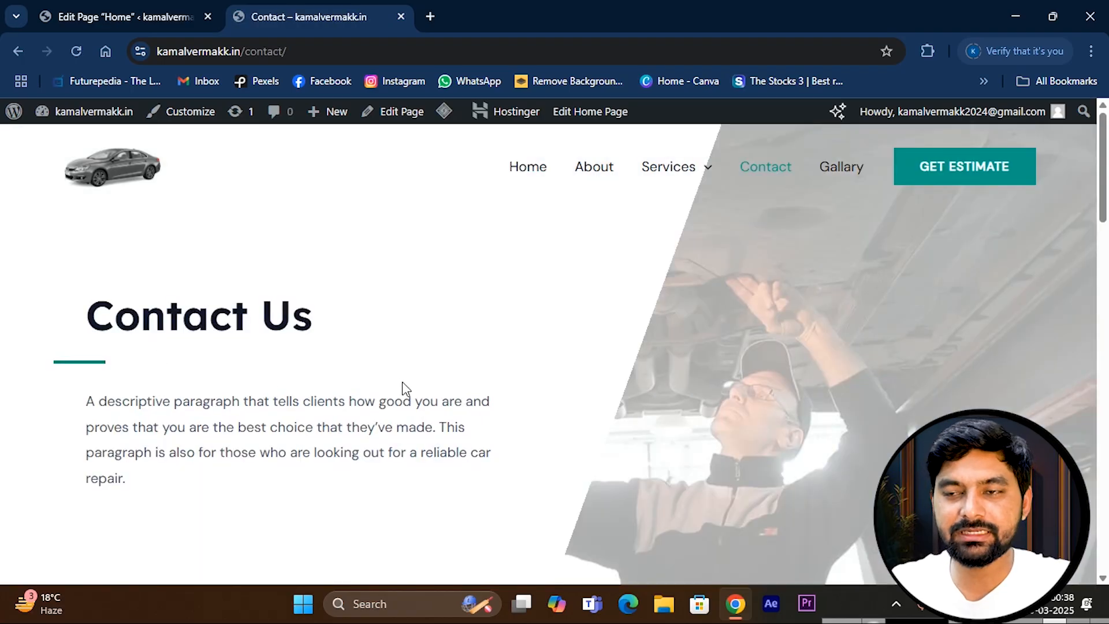
{"action": "scroll", "coordinate": [398, 387], "scroll_direction": "down", "scroll_amount": 4}
{"action": "scroll", "coordinate": [386, 367], "scroll_direction": "down", "scroll_amount": 5}
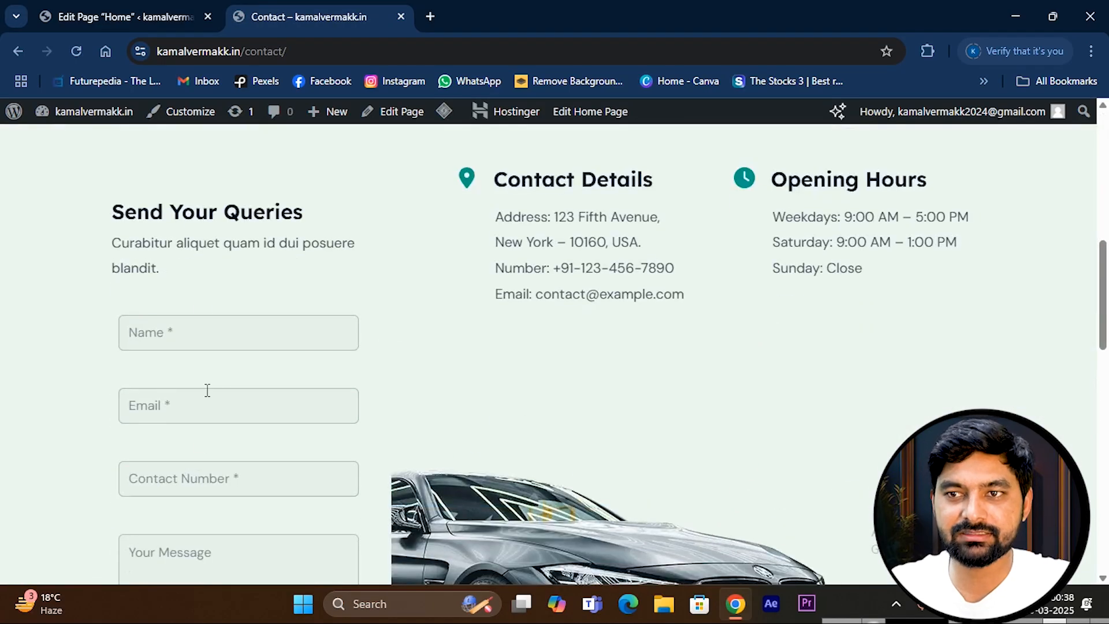
{"action": "scroll", "coordinate": [486, 341], "scroll_direction": "down", "scroll_amount": 7}
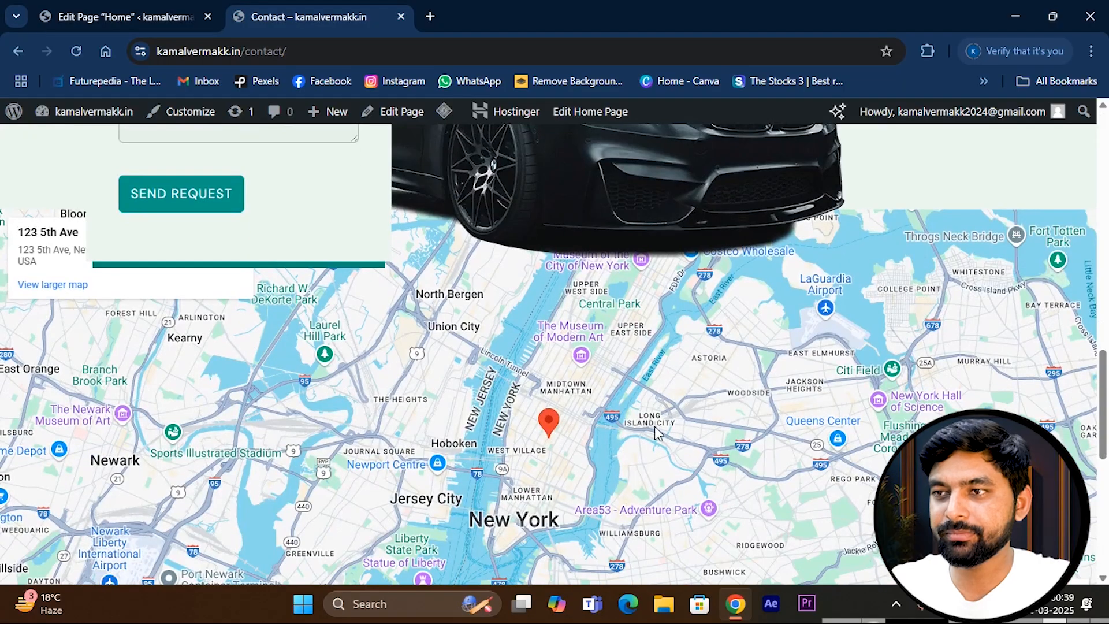
{"action": "scroll", "coordinate": [576, 416], "scroll_direction": "down", "scroll_amount": 4}
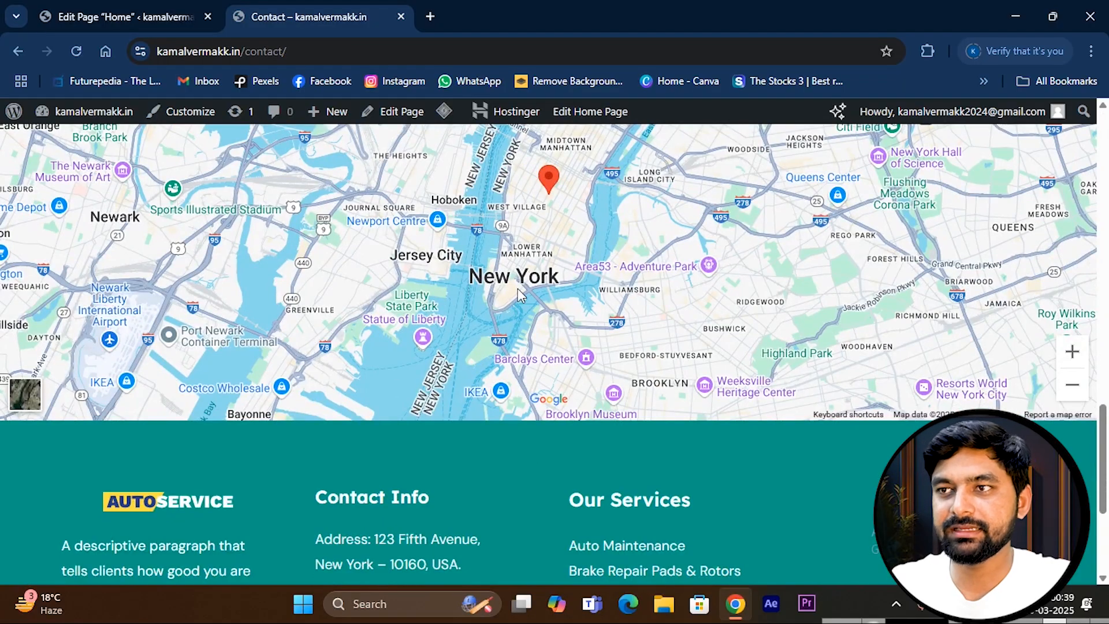
{"action": "scroll", "coordinate": [534, 283], "scroll_direction": "up", "scroll_amount": 6}
{"action": "scroll", "coordinate": [520, 345], "scroll_direction": "down", "scroll_amount": 5}
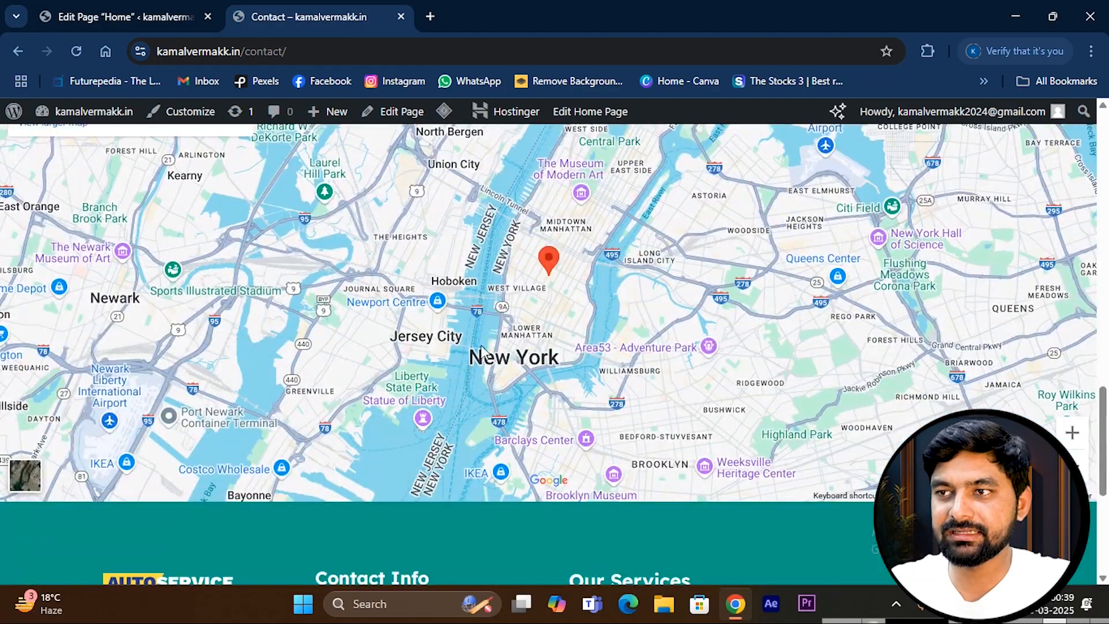
{"action": "scroll", "coordinate": [526, 276], "scroll_direction": "up", "scroll_amount": 15}
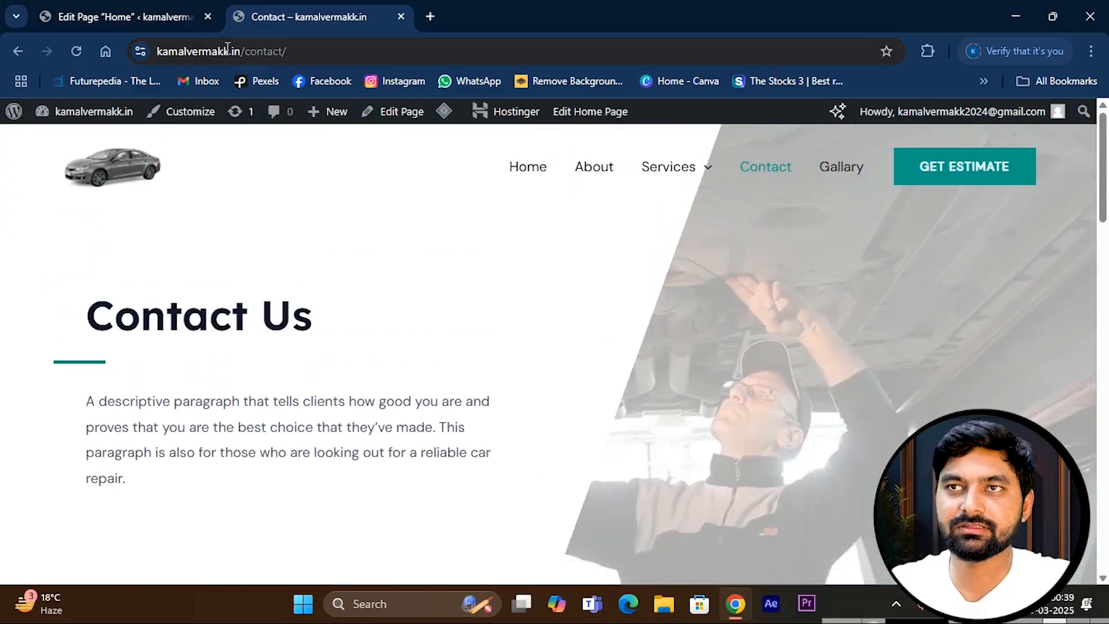
{"action": "scroll", "coordinate": [636, 324], "scroll_direction": "down", "scroll_amount": 9}
{"action": "scroll", "coordinate": [649, 306], "scroll_direction": "up", "scroll_amount": 9}
- Return to the live Home page and view its hero banner with the black car
{"action": "left_click", "coordinate": [549, 169]}
{"action": "scroll", "coordinate": [589, 330], "scroll_direction": "down", "scroll_amount": 10}
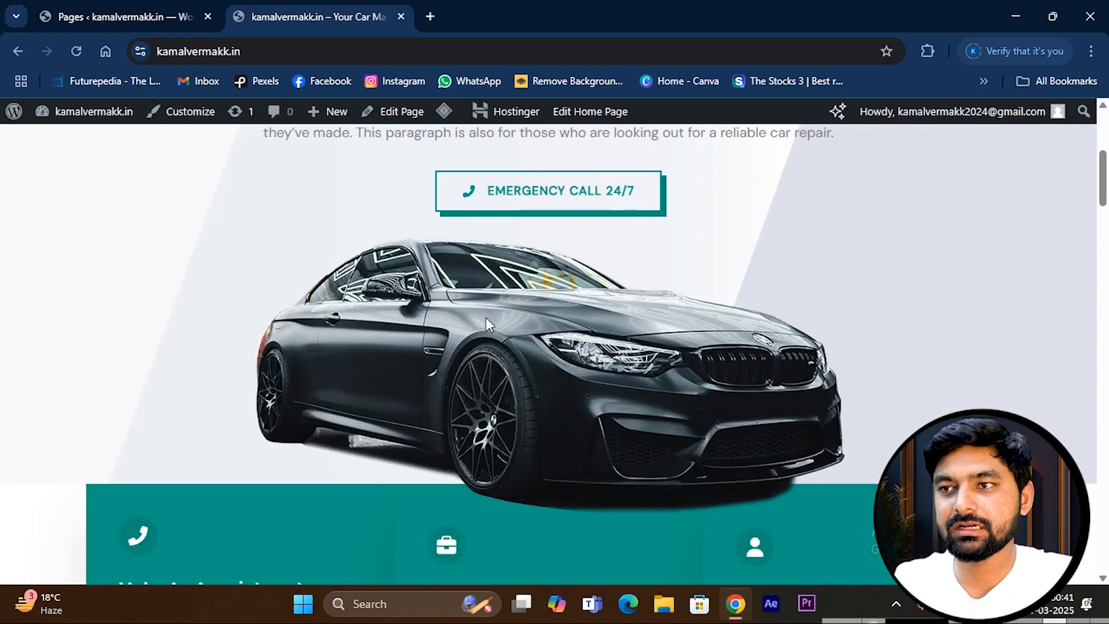
{"action": "scroll", "coordinate": [521, 350], "scroll_direction": "up", "scroll_amount": 10}
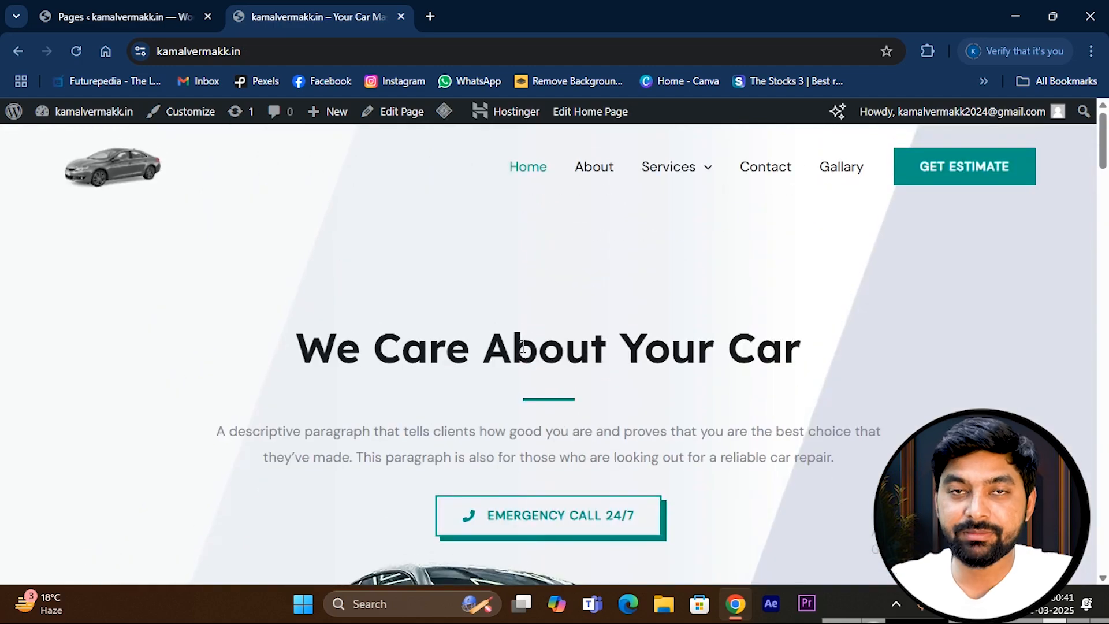